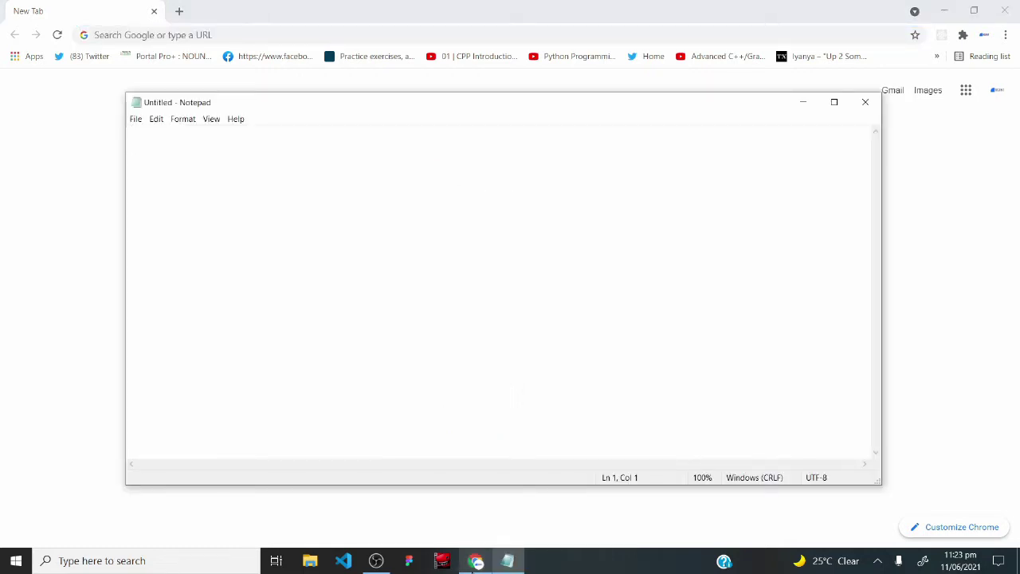
{"action": "type", "text": "domain nam"}
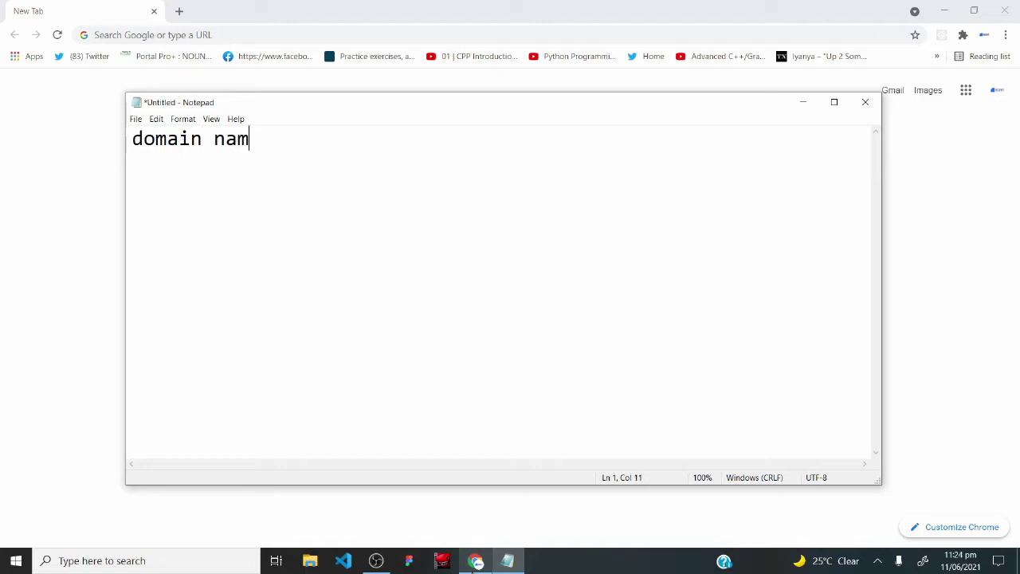
{"action": "type", "text": "e"}
{"action": "key", "text": "Return"}
{"action": "type", "text": "hosting pla"}
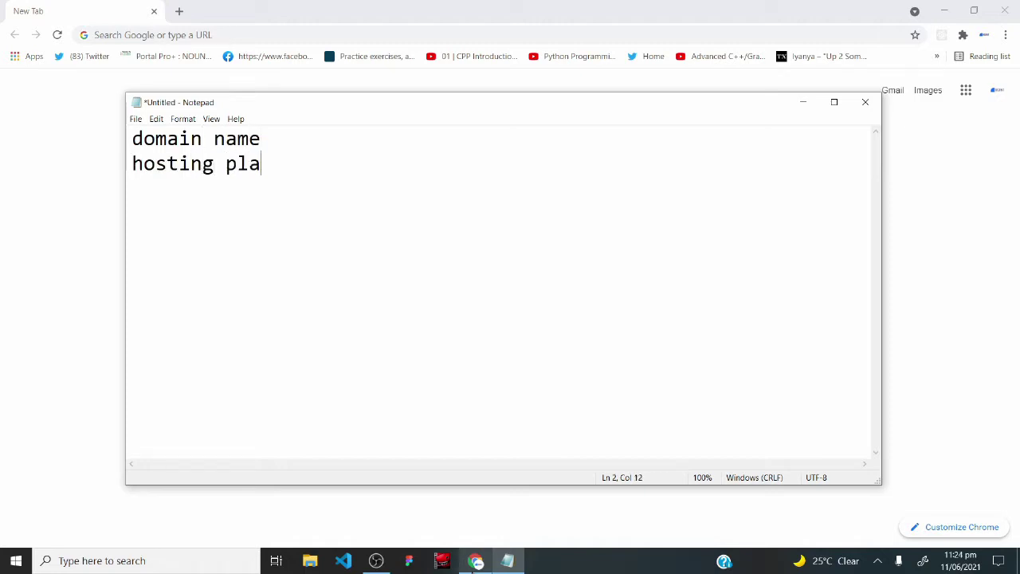
{"action": "type", "text": "n"}
{"action": "key", "text": "Return"}
{"action": "key", "text": "Return"}
{"action": "type", "text": "www.name.com"}
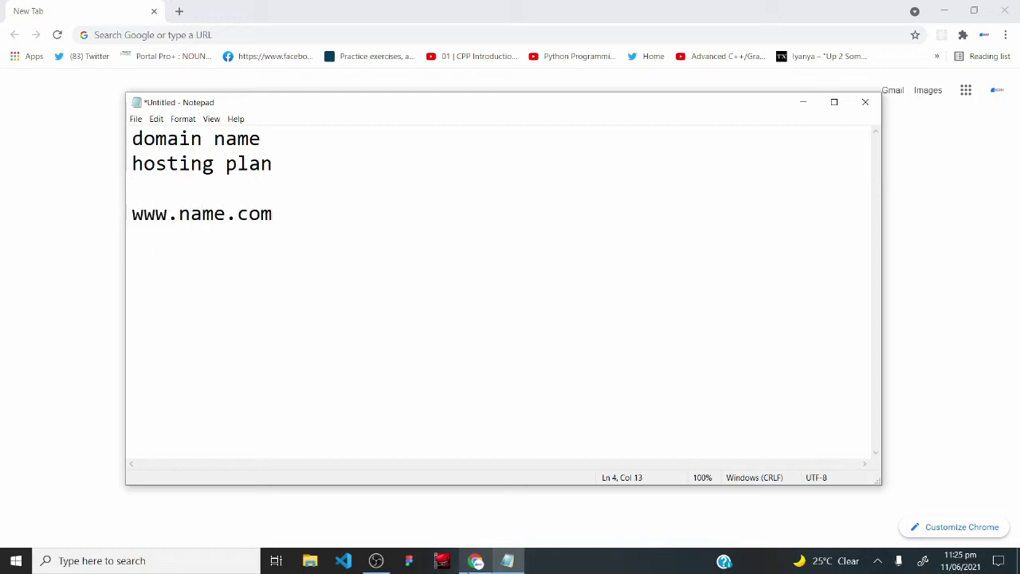
{"action": "key", "text": "Return"}
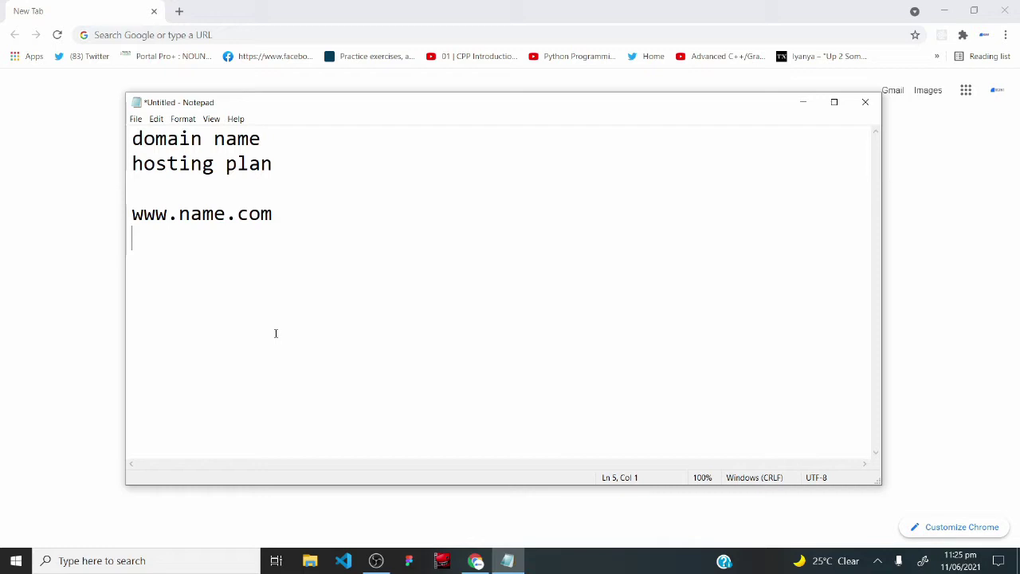
{"action": "key", "text": "Return"}
- List the hosts hostgator, crazydomains and whogohost on consecutive lines
{"action": "type", "text": "hostgator"}
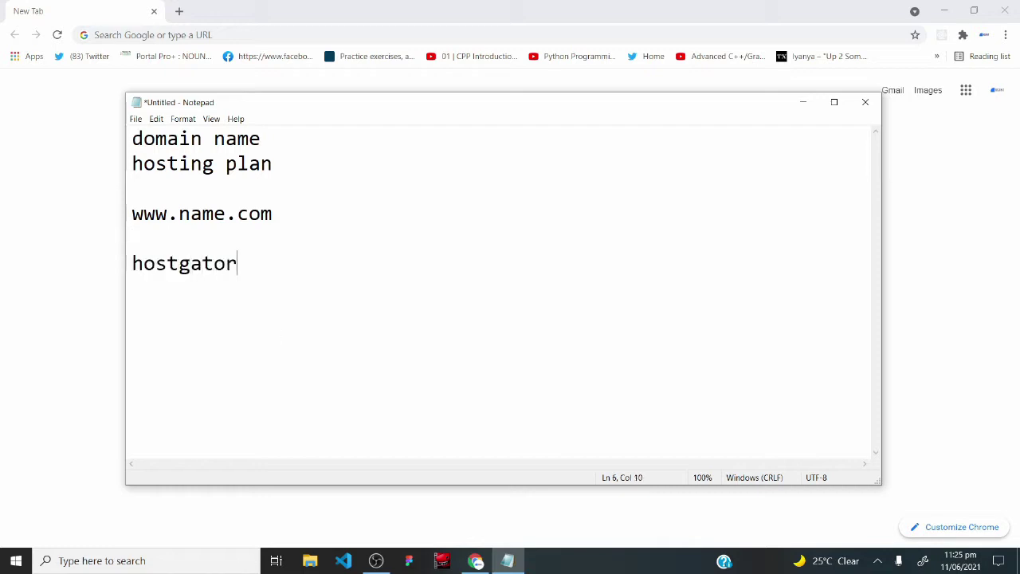
{"action": "key", "text": "Return"}
{"action": "type", "text": "cax"}
{"action": "key", "text": "BackSpace"}
{"action": "key", "text": "BackSpace"}
{"action": "type", "text": "razydomains"}
{"action": "key", "text": "Return"}
{"action": "type", "text": "wh"}
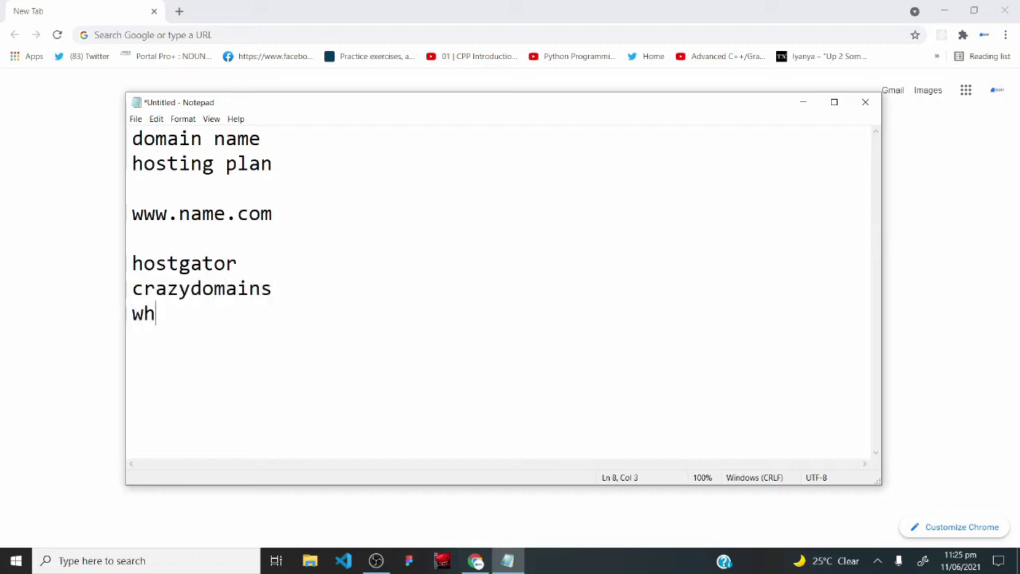
{"action": "type", "text": "ogohost"}
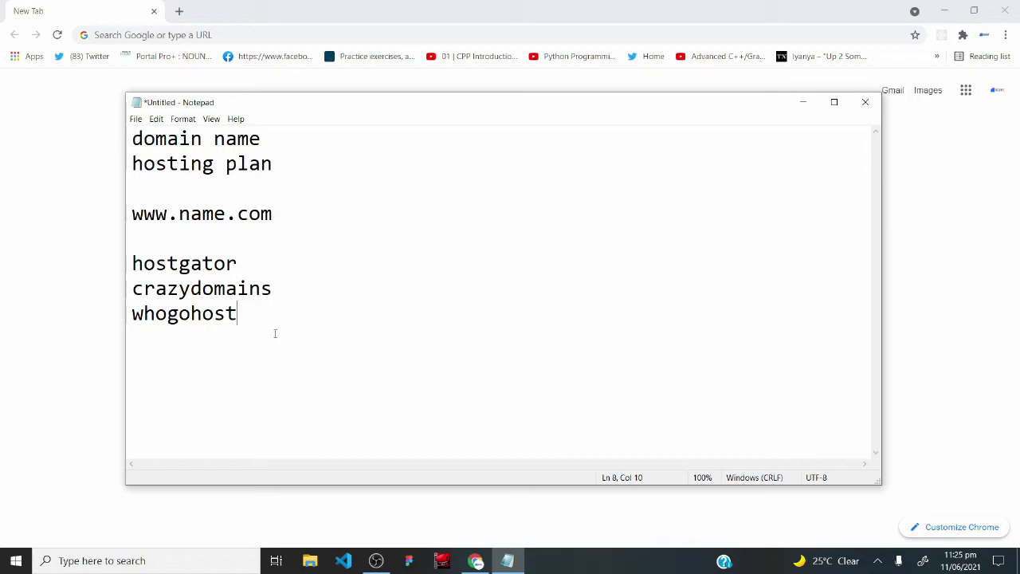
- Select the word crazydomains in the notes
{"action": "left_click", "coordinate": [275, 288]}
{"action": "key", "text": "shift+Home"}
{"action": "left_click", "coordinate": [296, 289]}
{"action": "key", "text": "shift+Left"}
{"action": "key", "text": "shift+Left"}
{"action": "key", "text": "shift+Left"}
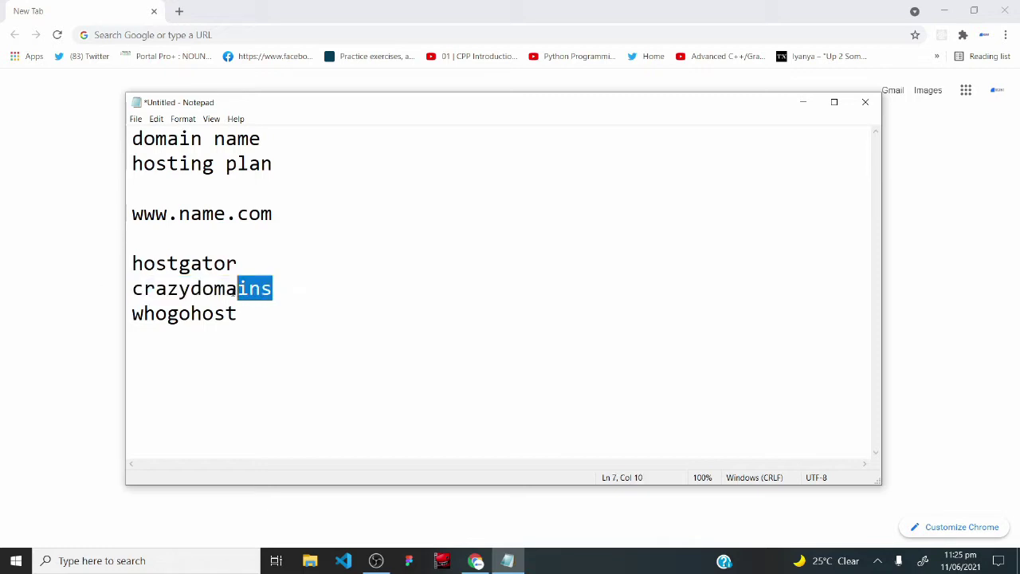
{"action": "left_click_drag", "start_coordinate": [296, 289], "coordinate": [109, 286]}
- Go to crazydomains.com in Chrome using the address bar's autocompletion
{"action": "left_click", "coordinate": [299, 35]}
{"action": "type", "text": "crax"}
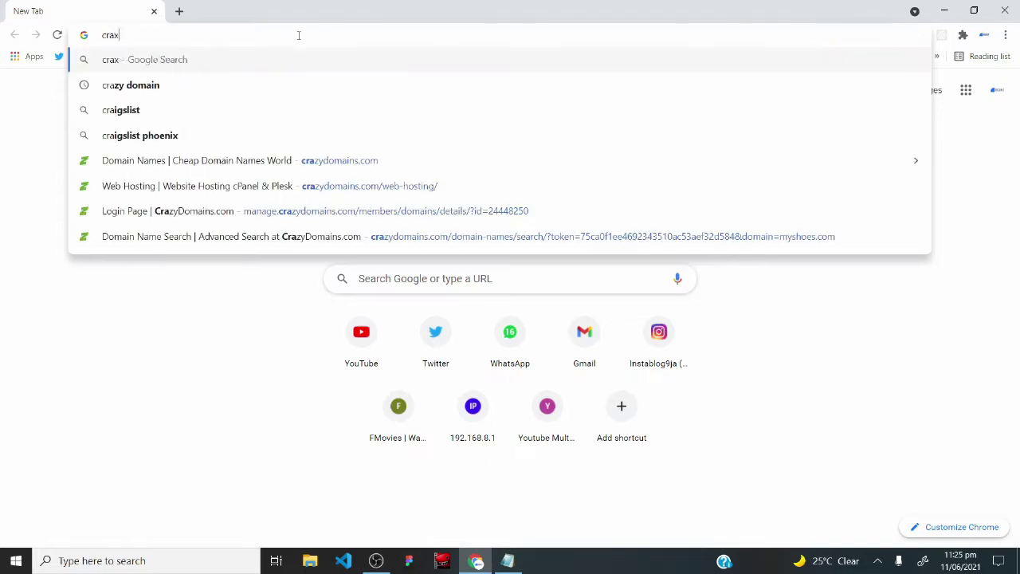
{"action": "key", "text": "BackSpace"}
{"action": "type", "text": "z"}
{"action": "key", "text": "BackSpace"}
{"action": "key", "text": "BackSpace"}
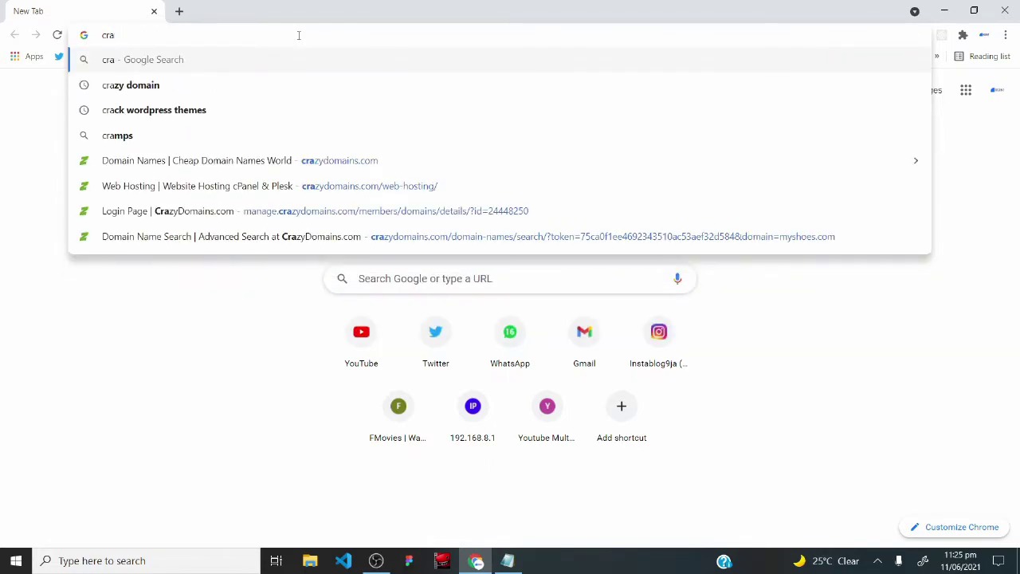
{"action": "key", "text": "Return"}
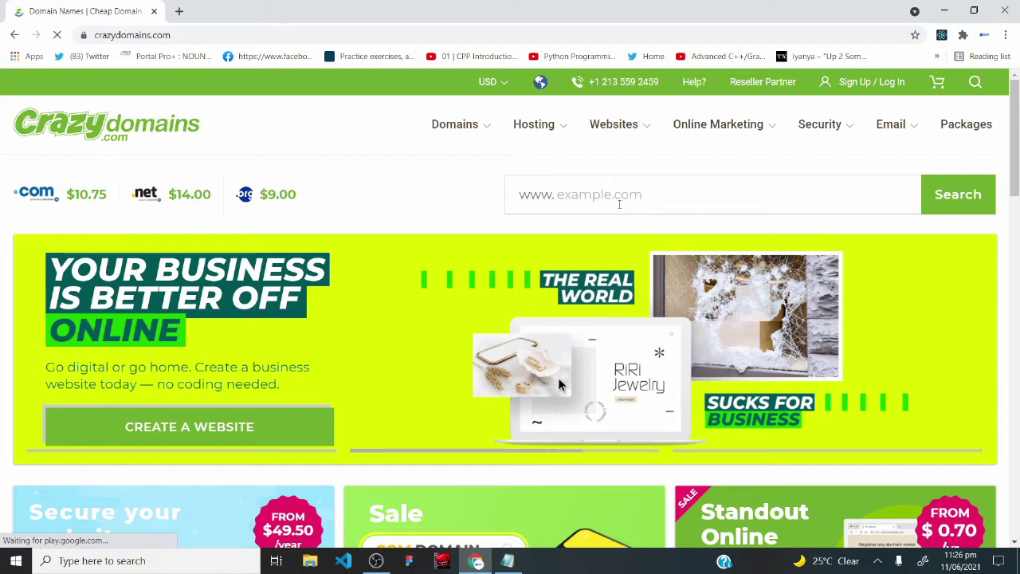
- Search Crazy Domains for buyshoes.com, which turns out to be already registered
{"action": "type", "text": "buyshoes"}
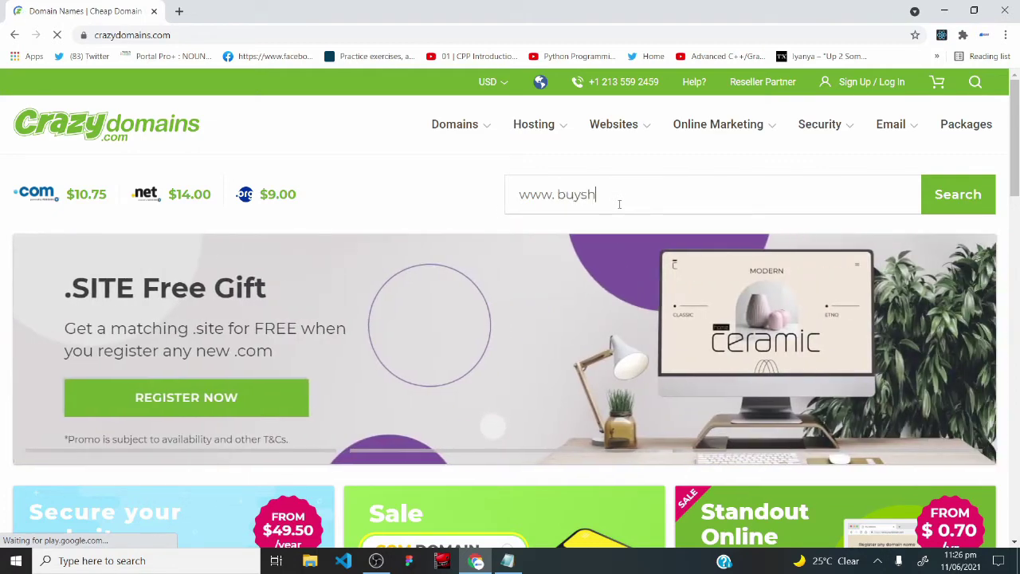
{"action": "type", "text": ".com"}
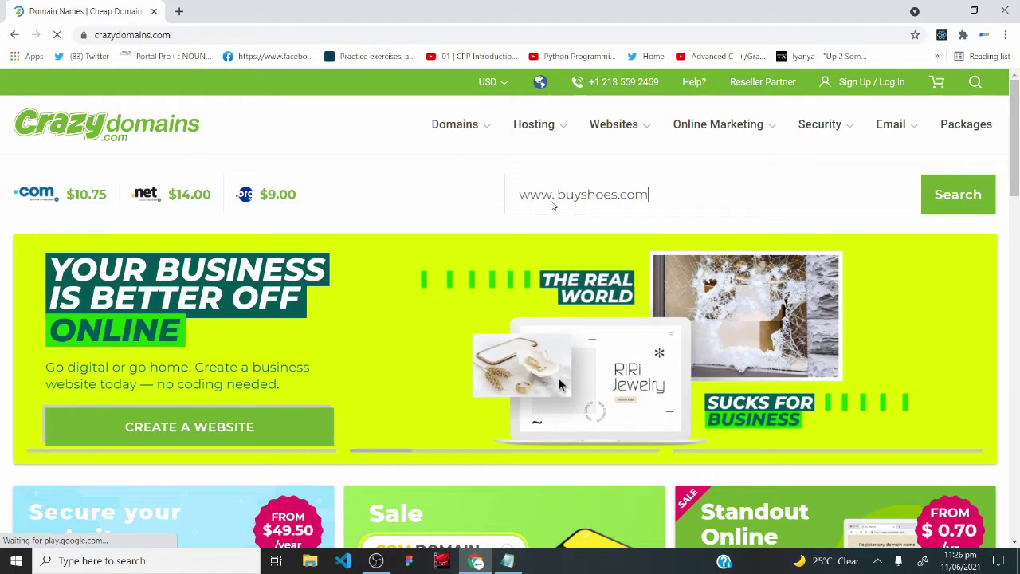
{"action": "left_click", "coordinate": [959, 198]}
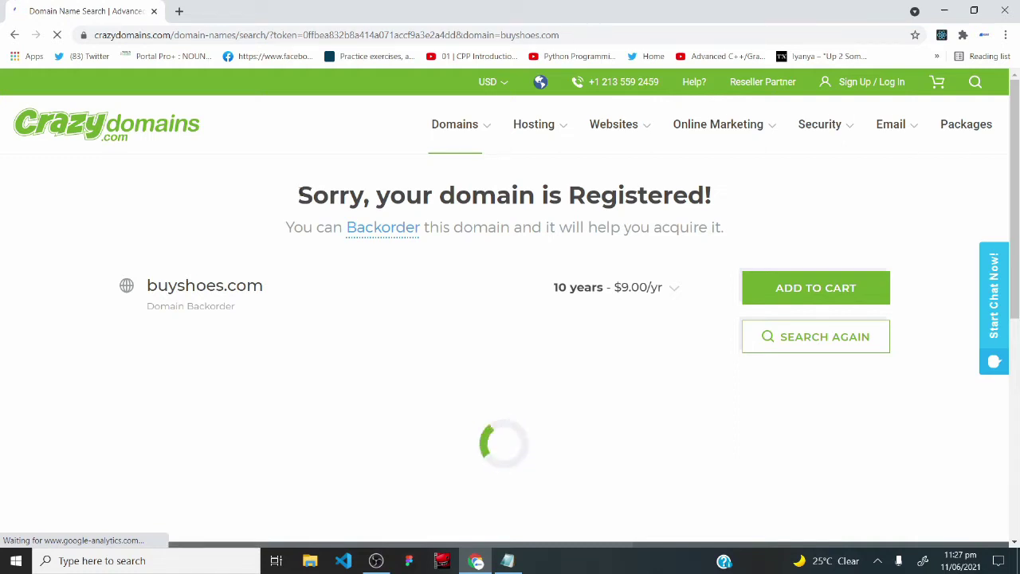
{"action": "left_click_drag", "start_coordinate": [298, 195], "coordinate": [341, 192]}
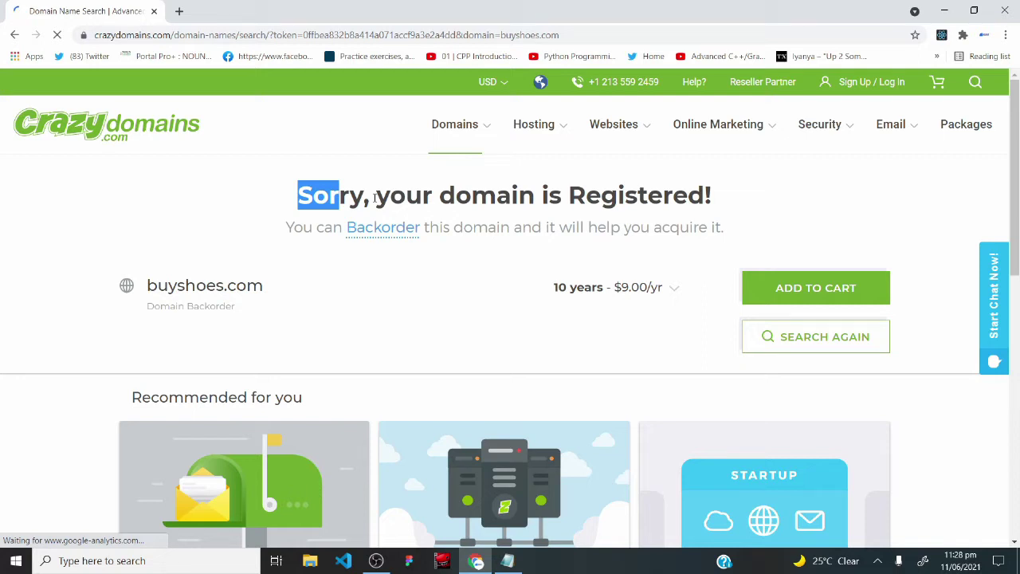
- Start a new domain search for buyshoesfromnigeria.com
{"action": "left_click", "coordinate": [824, 338]}
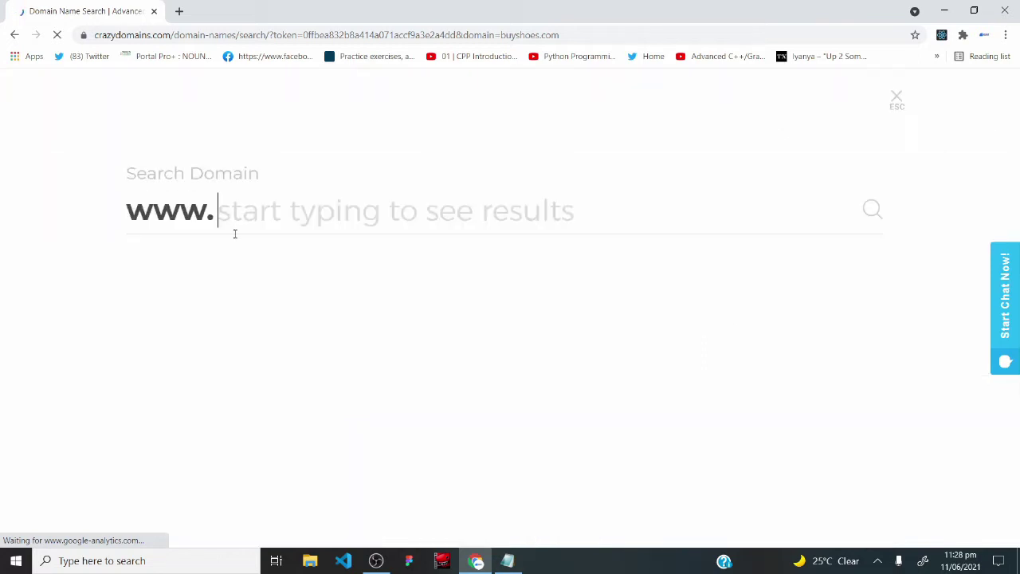
{"action": "type", "text": "buyhsoes"}
{"action": "key", "text": "BackSpace"}
{"action": "key", "text": "BackSpace"}
{"action": "key", "text": "BackSpace"}
{"action": "key", "text": "BackSpace"}
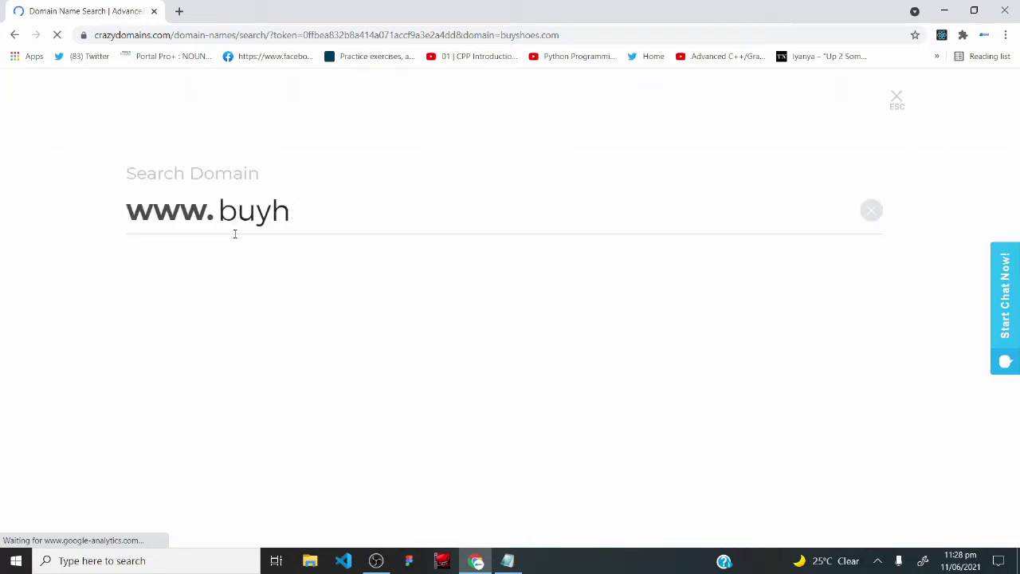
{"action": "type", "text": "shoesfro"}
{"action": "key", "text": "BackSpace"}
{"action": "type", "text": "mnigeria"}
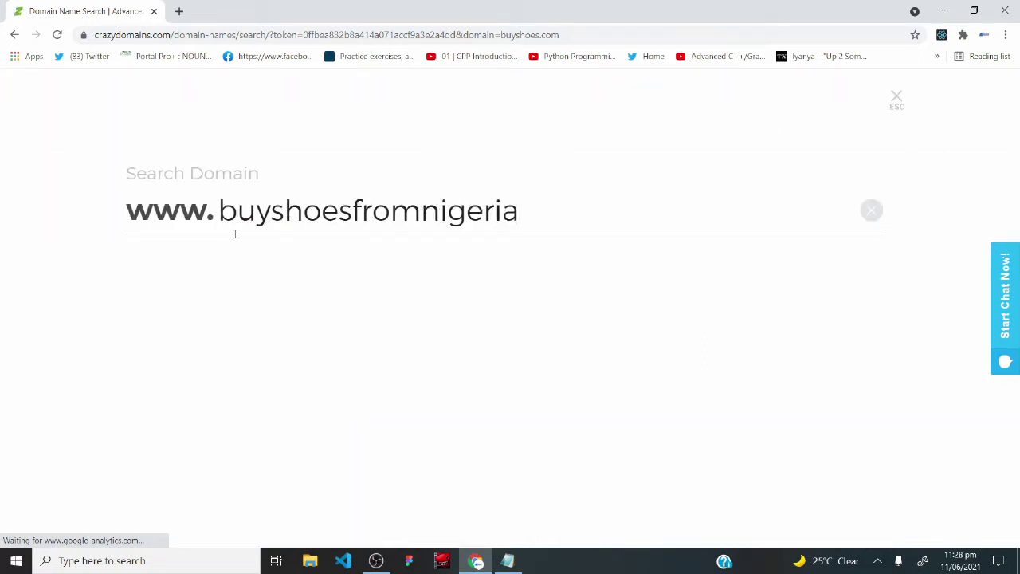
{"action": "type", "text": ".com"}
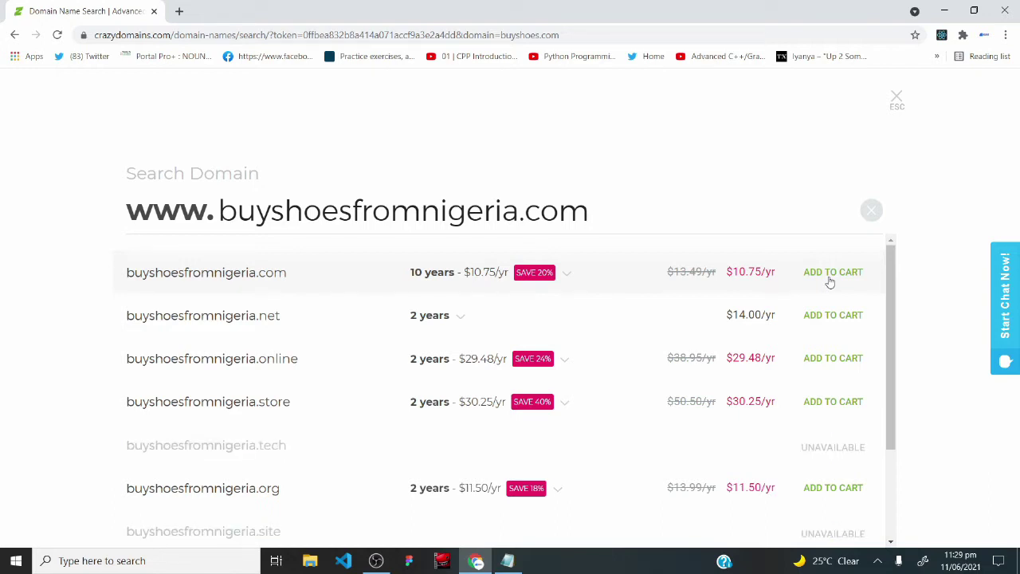
- Add buyshoesfromnigeria.com to the cart for 10 years and go to the cart
{"action": "left_click", "coordinate": [833, 276]}
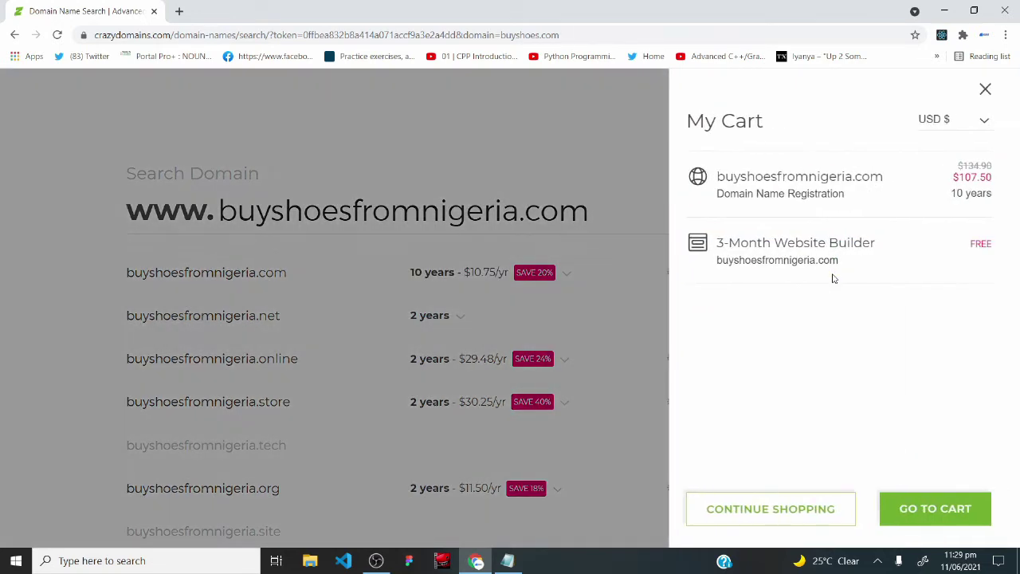
{"action": "left_click", "coordinate": [947, 520]}
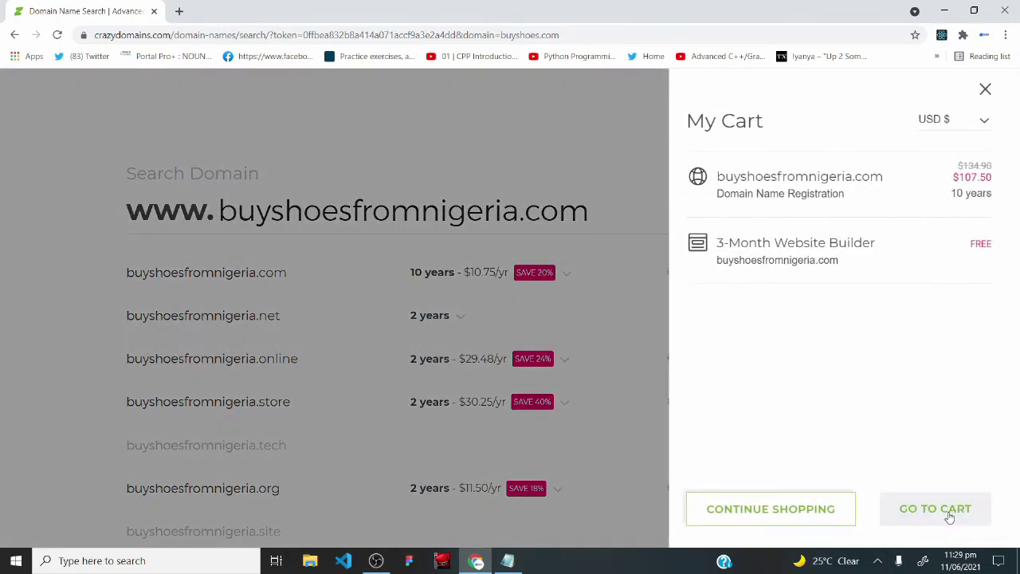
{"action": "left_click", "coordinate": [949, 518]}
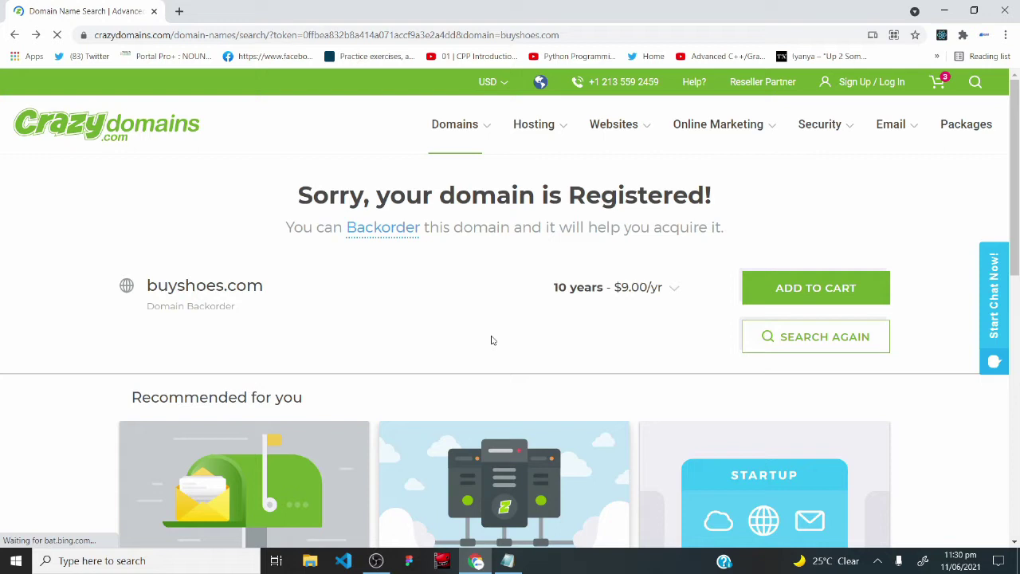
- Open the Web Hosting page and browse the Linux hosting plans
{"action": "mouse_move", "coordinate": [550, 134]}
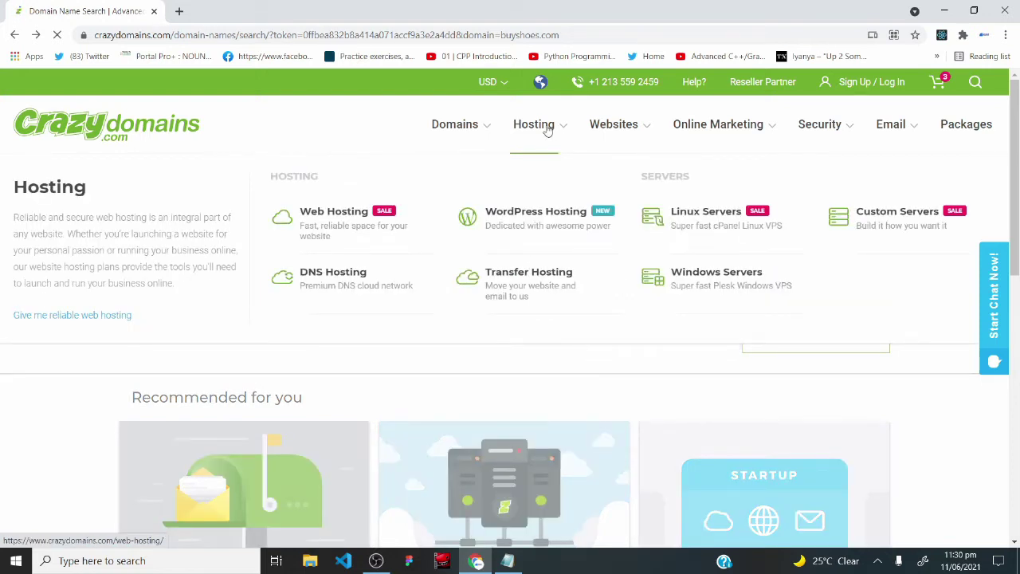
{"action": "left_click", "coordinate": [335, 231]}
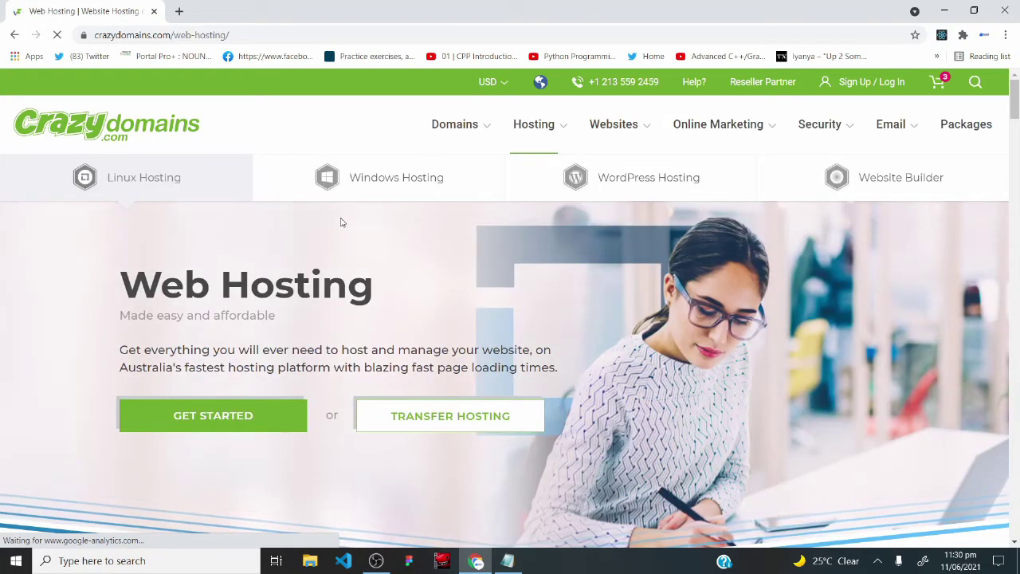
{"action": "scroll", "coordinate": [541, 291], "scroll_direction": "down", "scroll_amount": 8}
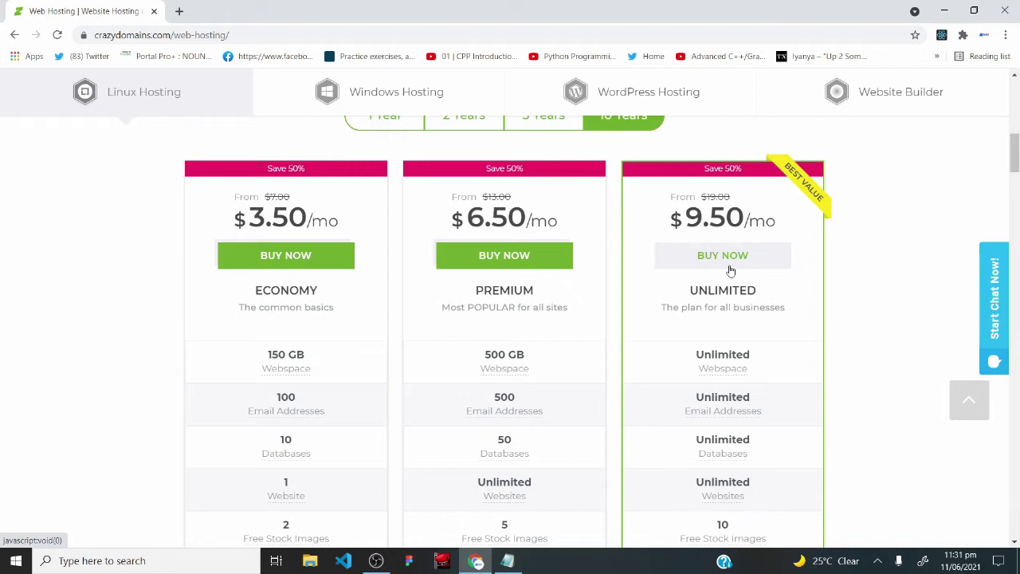
{"action": "scroll", "coordinate": [729, 269], "scroll_direction": "up", "scroll_amount": 3}
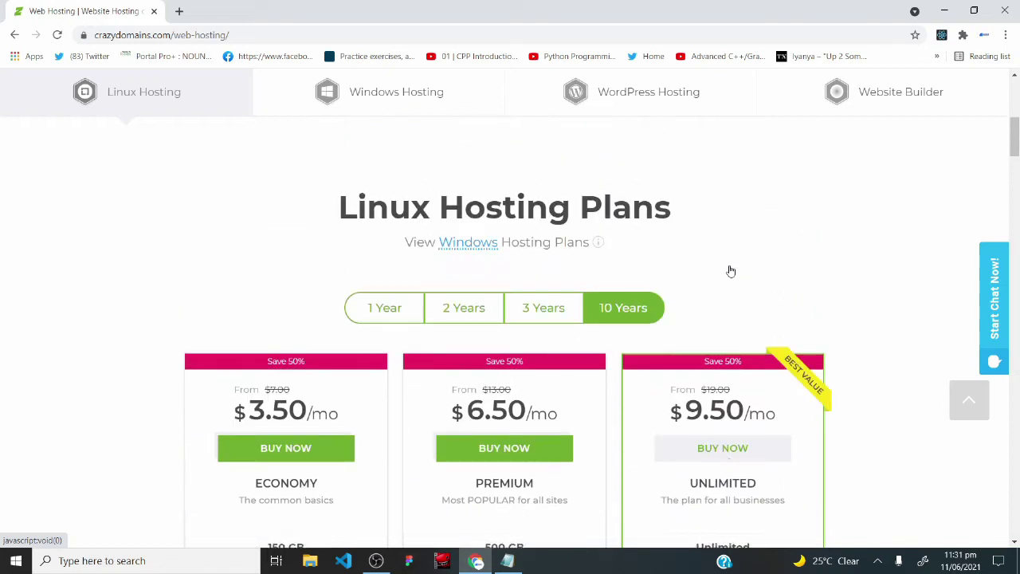
{"action": "scroll", "coordinate": [729, 279], "scroll_direction": "down", "scroll_amount": 1}
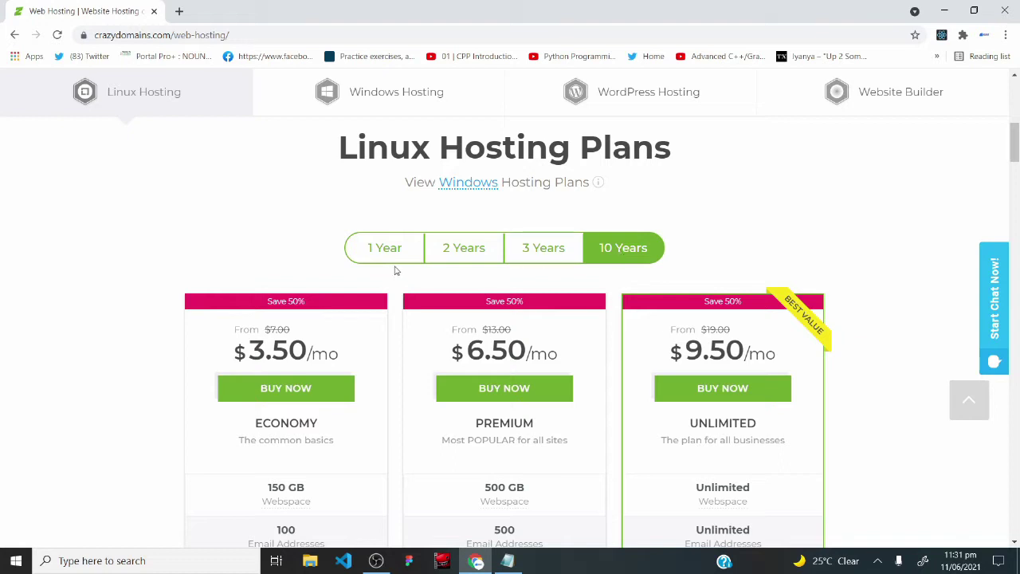
- Compare 1, 2, 3 and 10-year prices, then order the Unlimited plan for 10 years
{"action": "left_click", "coordinate": [384, 250]}
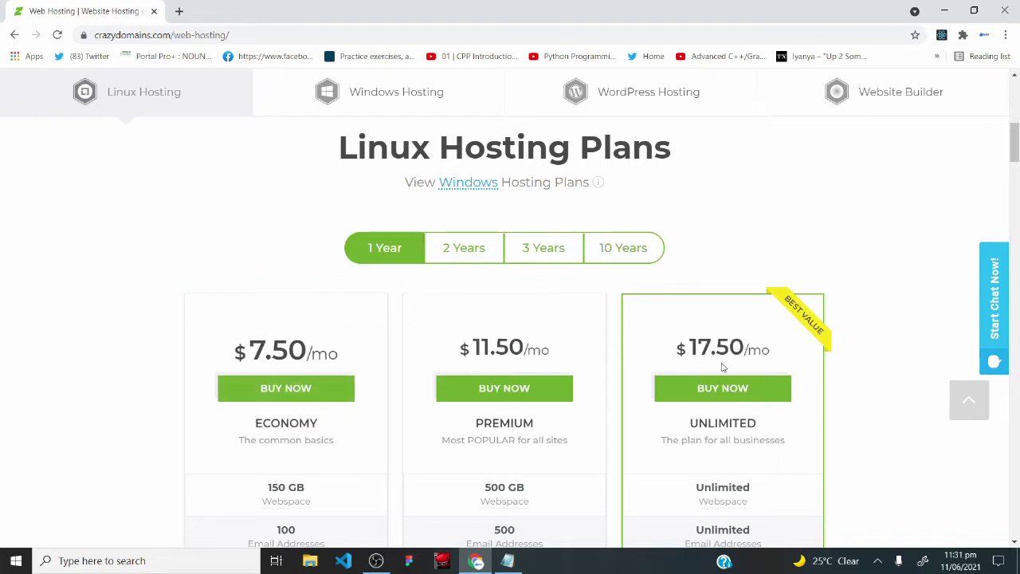
{"action": "left_click", "coordinate": [463, 254]}
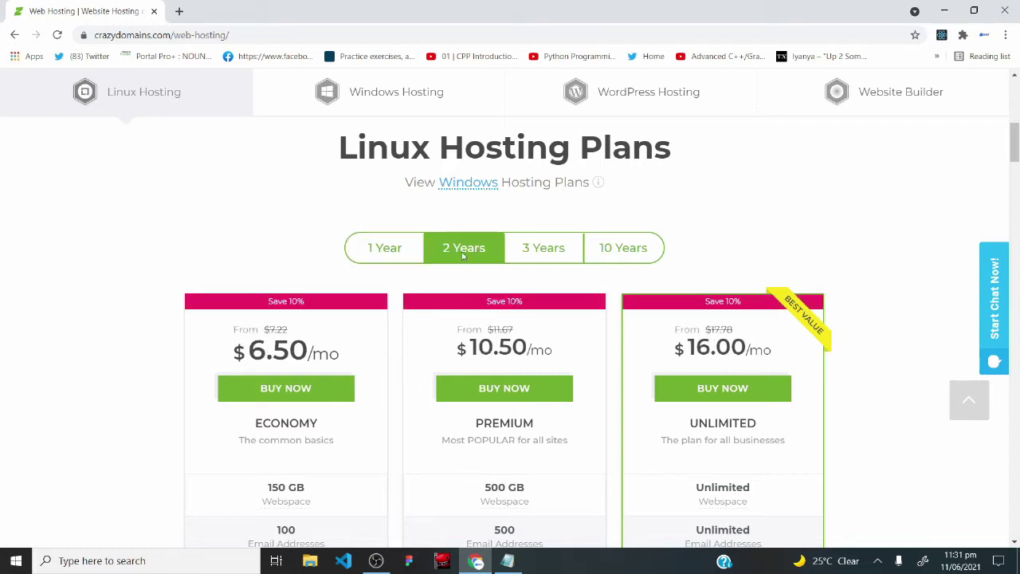
{"action": "left_click", "coordinate": [546, 253]}
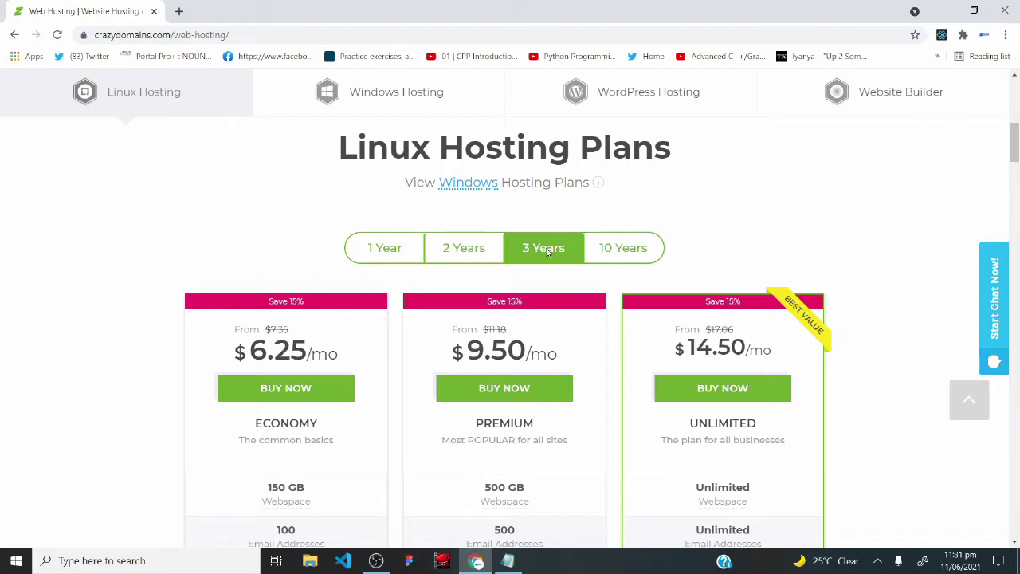
{"action": "left_click", "coordinate": [637, 247]}
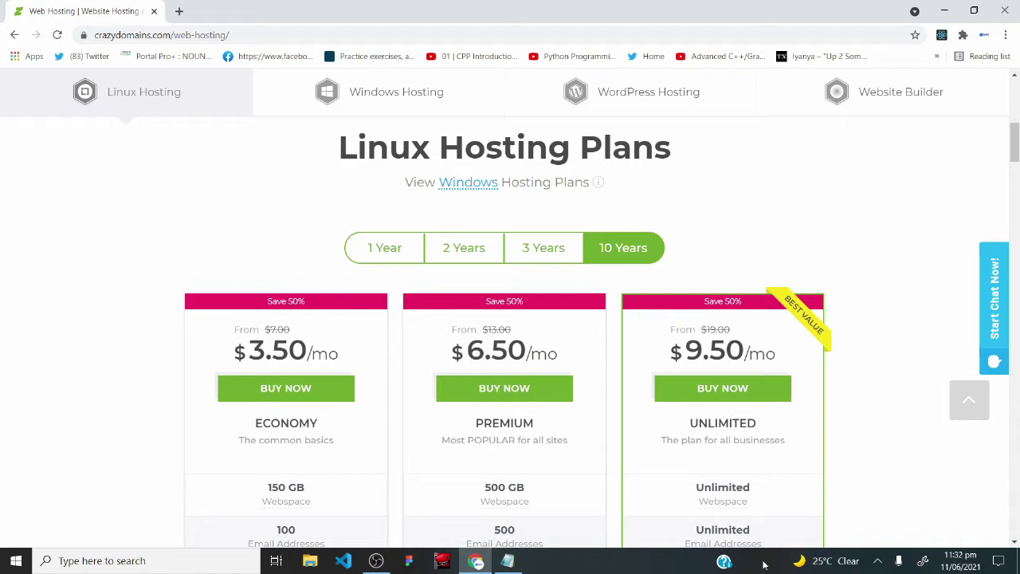
{"action": "left_click", "coordinate": [706, 400]}
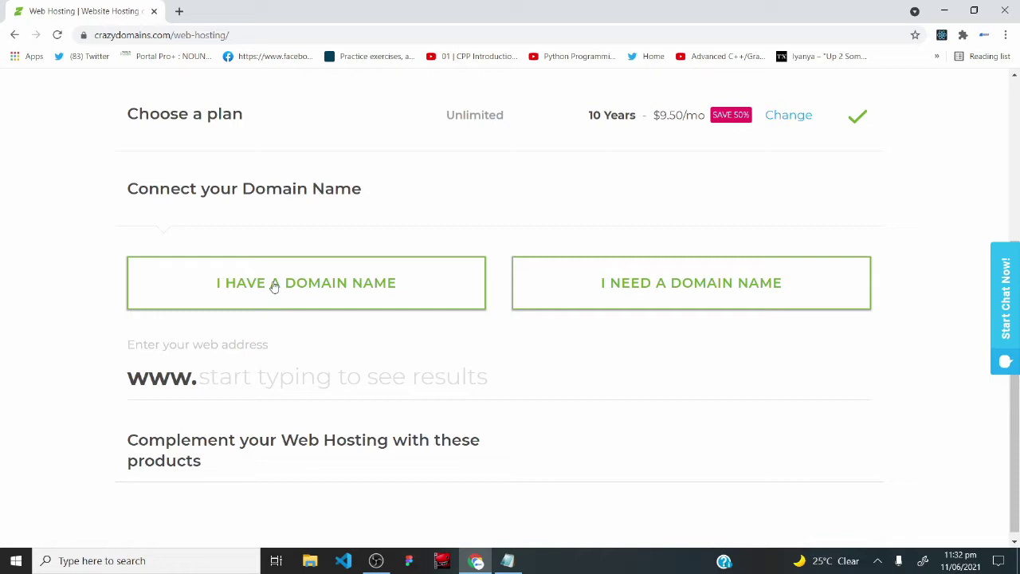
{"action": "left_click", "coordinate": [274, 286]}
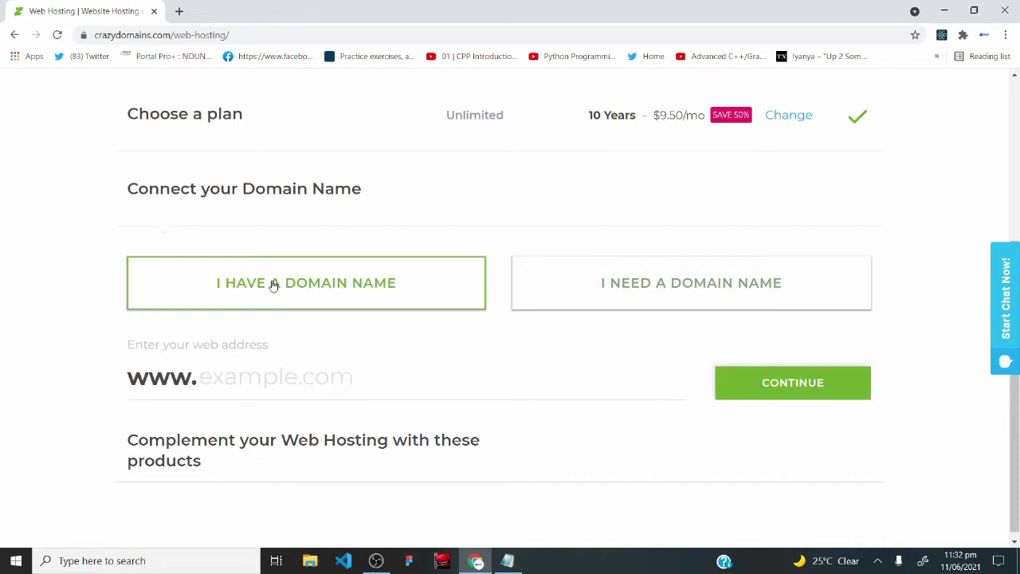
{"action": "left_click", "coordinate": [256, 376]}
{"action": "type", "text": "buy"}
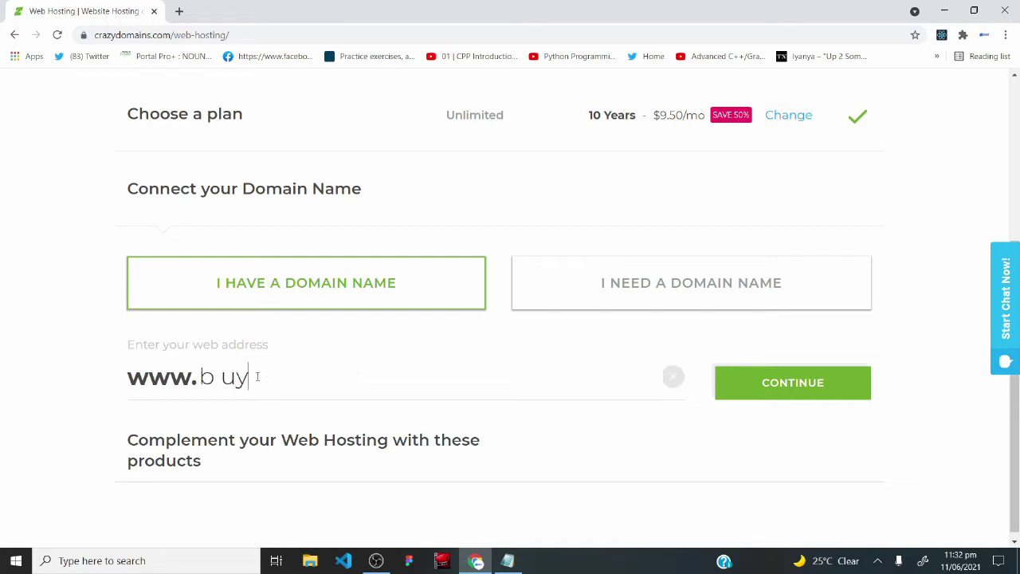
{"action": "key", "text": "BackSpace"}
{"action": "key", "text": "BackSpace"}
{"action": "type", "text": "uysh"}
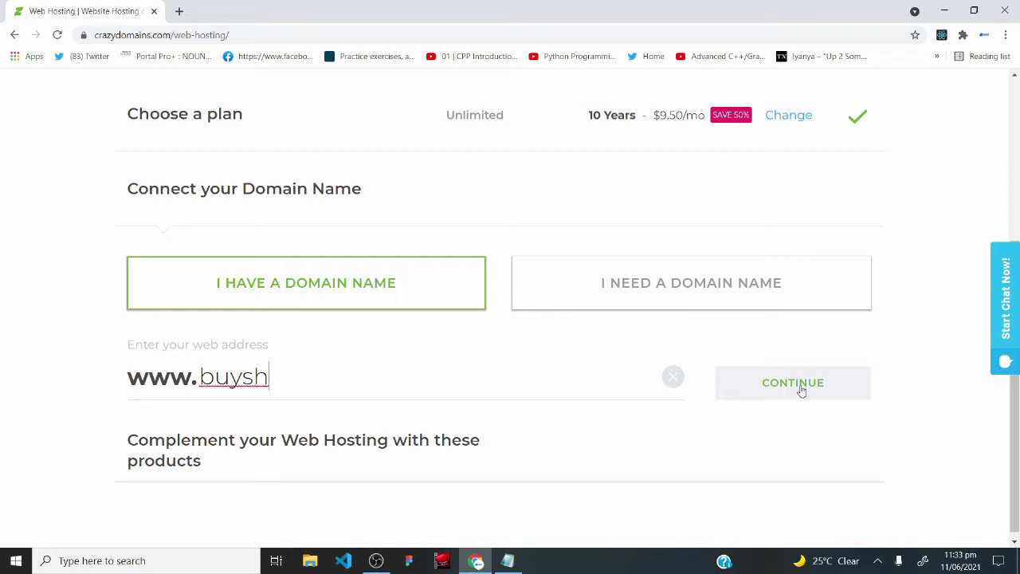
{"action": "left_click", "coordinate": [801, 390]}
- Add 'link to your cpanel', 'username' and 'password' lines below the provider list
{"action": "left_click", "coordinate": [508, 560]}
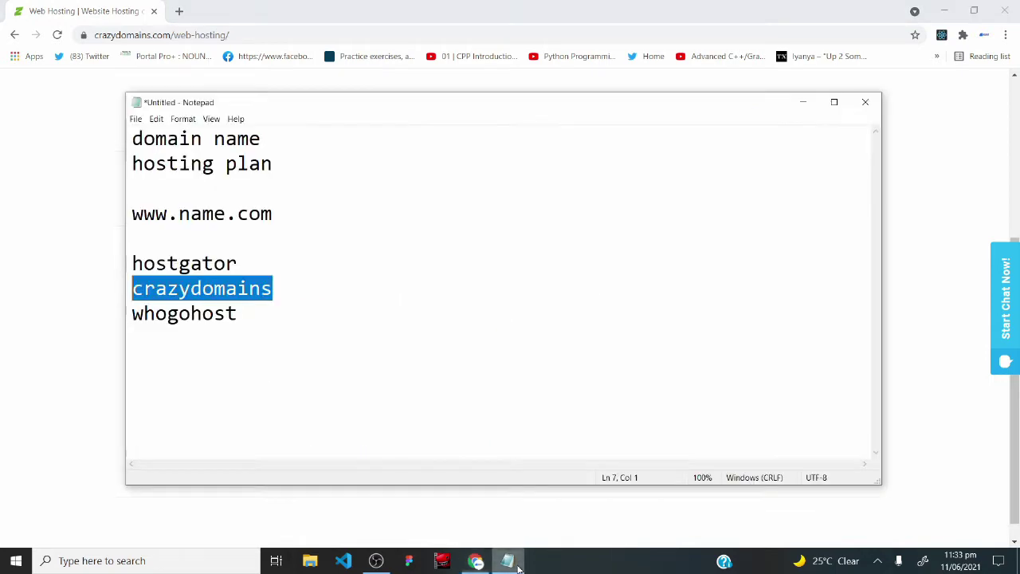
{"action": "left_click", "coordinate": [259, 310]}
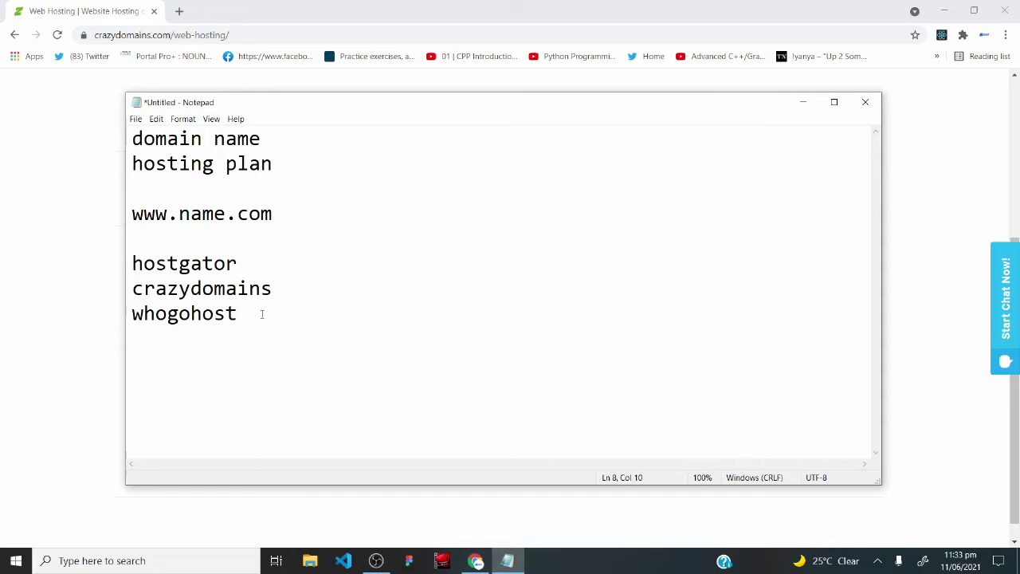
{"action": "key", "text": "Return"}
{"action": "key", "text": "Return"}
{"action": "type", "text": "link to "}
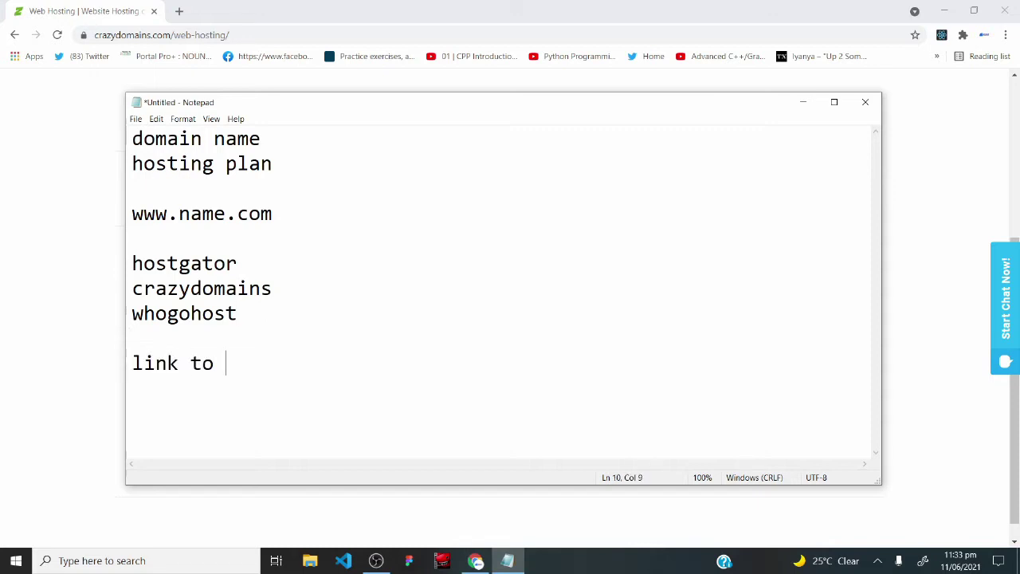
{"action": "type", "text": "your cpanel"}
{"action": "key", "text": "Return"}
{"action": "type", "text": "username"}
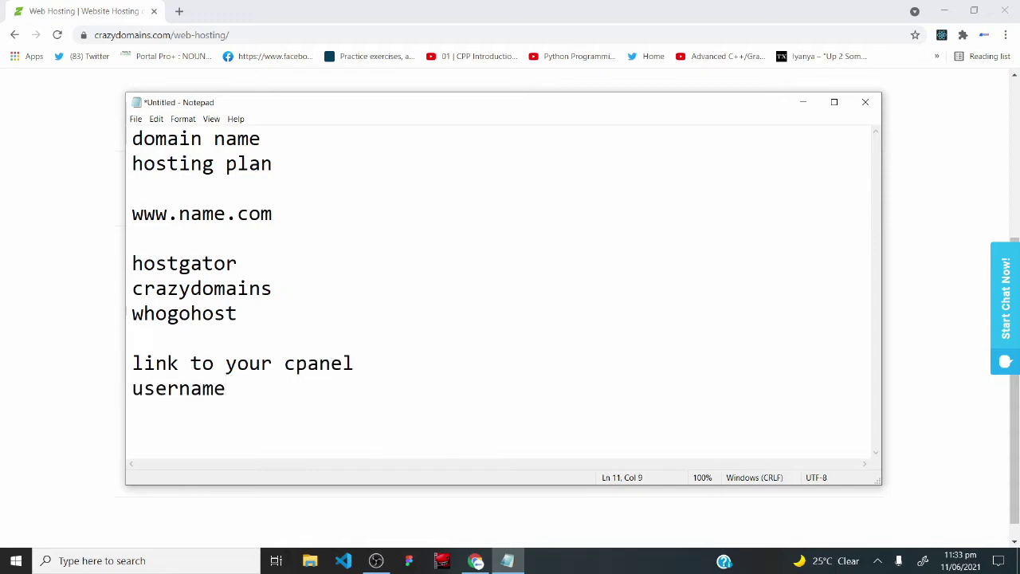
{"action": "key", "text": "Return"}
{"action": "type", "text": "password"}
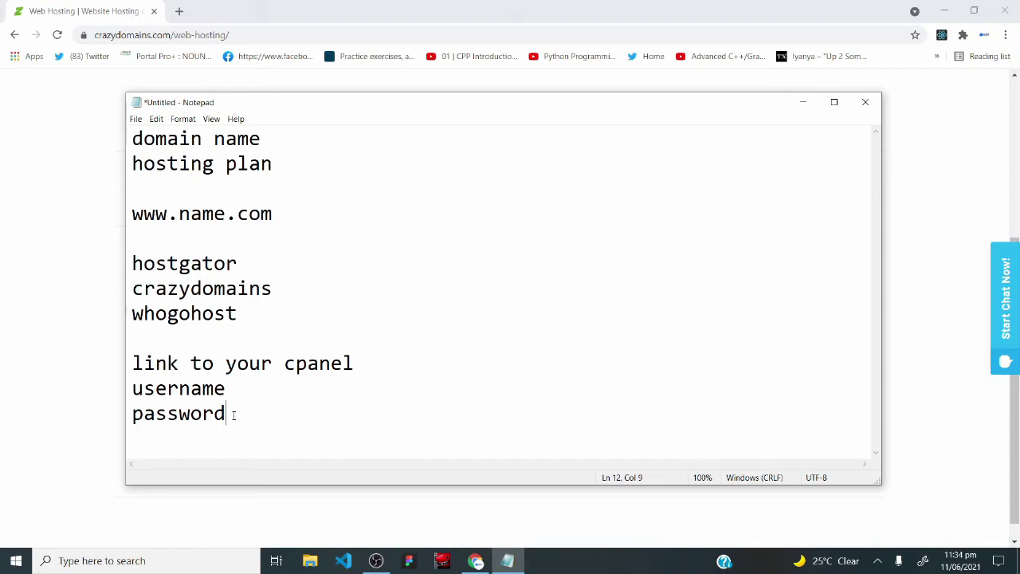
- Type handlrs.com lower down and select the cPanel link, username and password lines
{"action": "key", "text": "Return"}
{"action": "key", "text": "Return"}
{"action": "key", "text": "Return"}
{"action": "key", "text": "Return"}
{"action": "key", "text": "Return"}
{"action": "key", "text": "Return"}
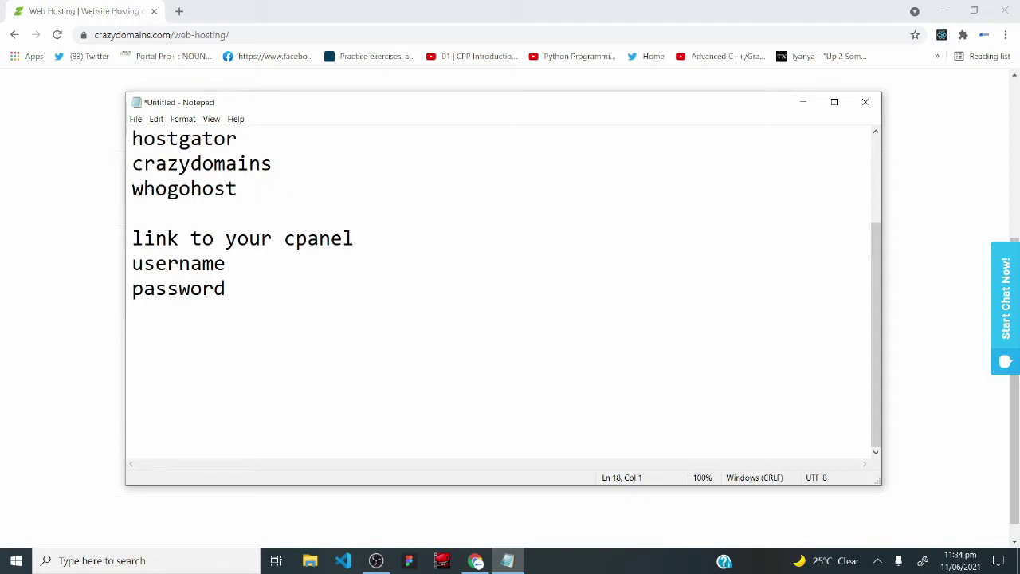
{"action": "left_click", "coordinate": [233, 415]}
{"action": "key", "text": "Up"}
{"action": "key", "text": "Up"}
{"action": "type", "text": "handlrs.com"}
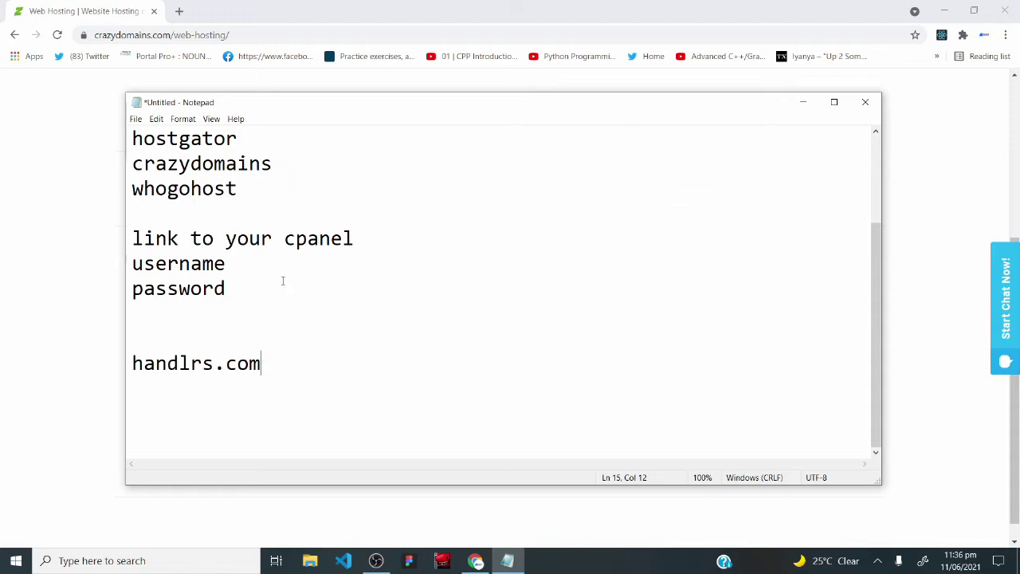
{"action": "left_click_drag", "start_coordinate": [249, 296], "coordinate": [108, 245]}
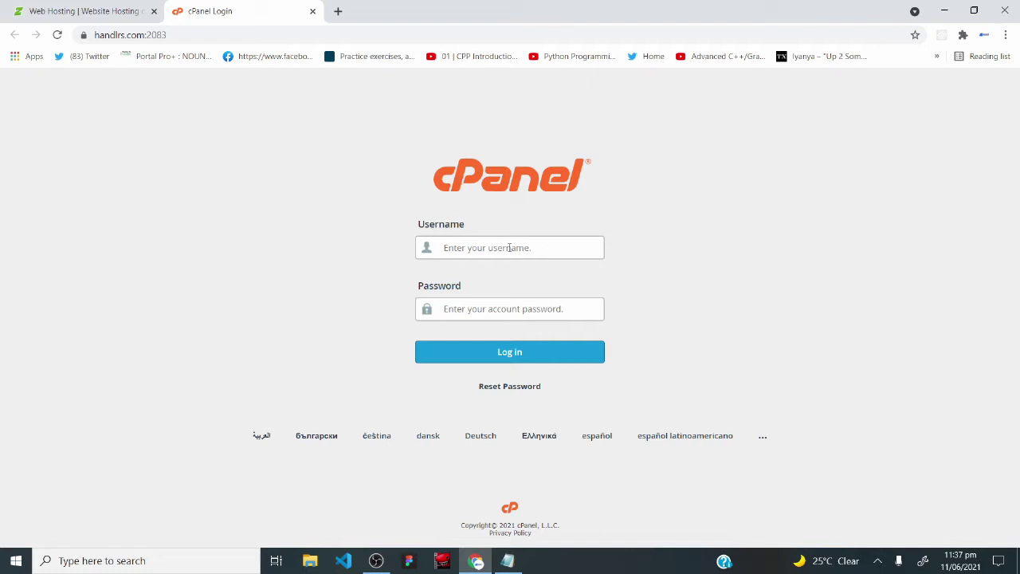
- Log in to cPanel with the account username and the pasted account password
{"action": "type", "text": "handlrsc"}
{"action": "key", "text": "Tab"}
{"action": "key", "text": "ctrl+v"}
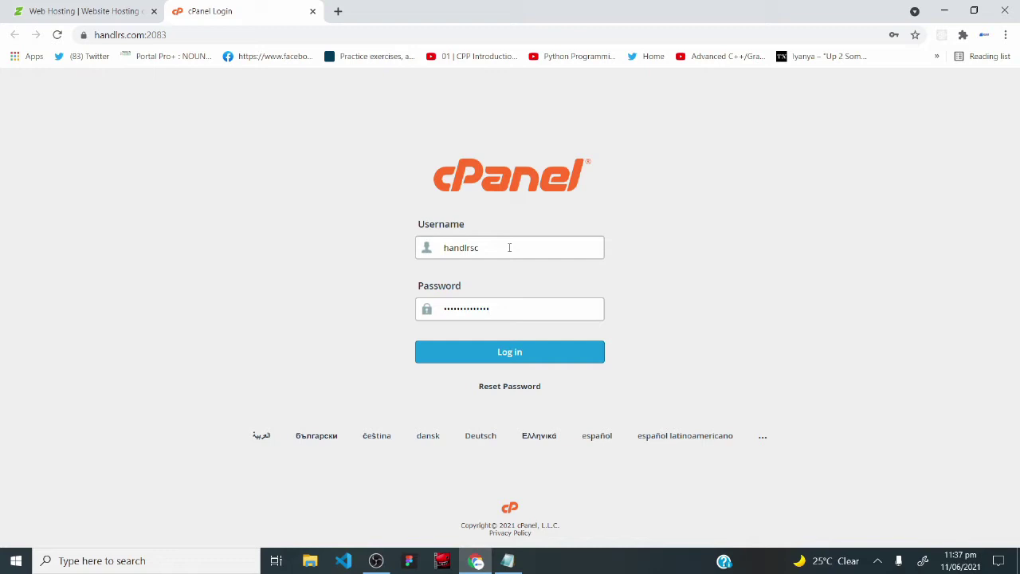
{"action": "left_click", "coordinate": [477, 358]}
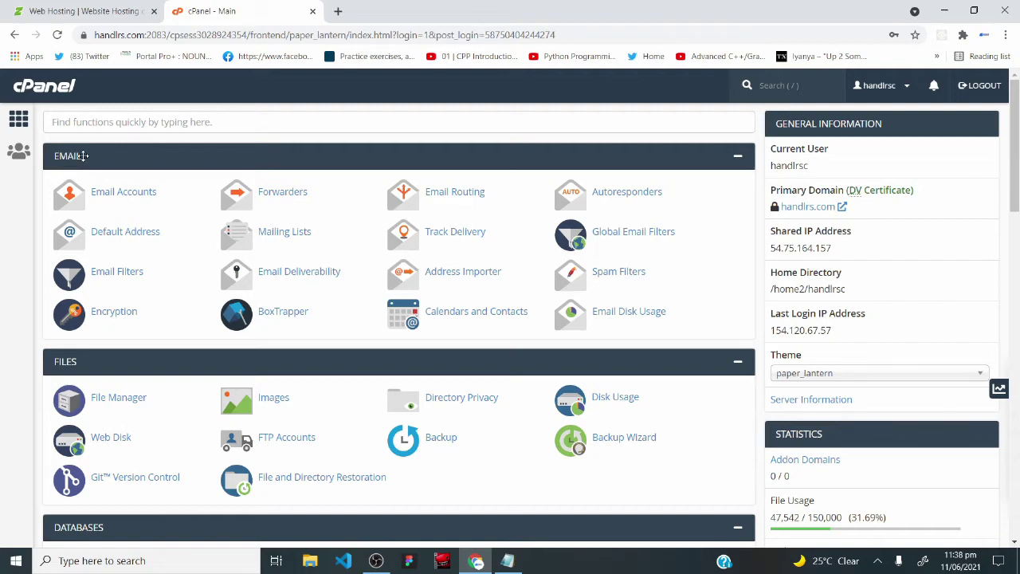
- Scroll through the cPanel dashboard's tool sections, returning to the top in between
{"action": "scroll", "coordinate": [128, 311], "scroll_direction": "down", "scroll_amount": 3}
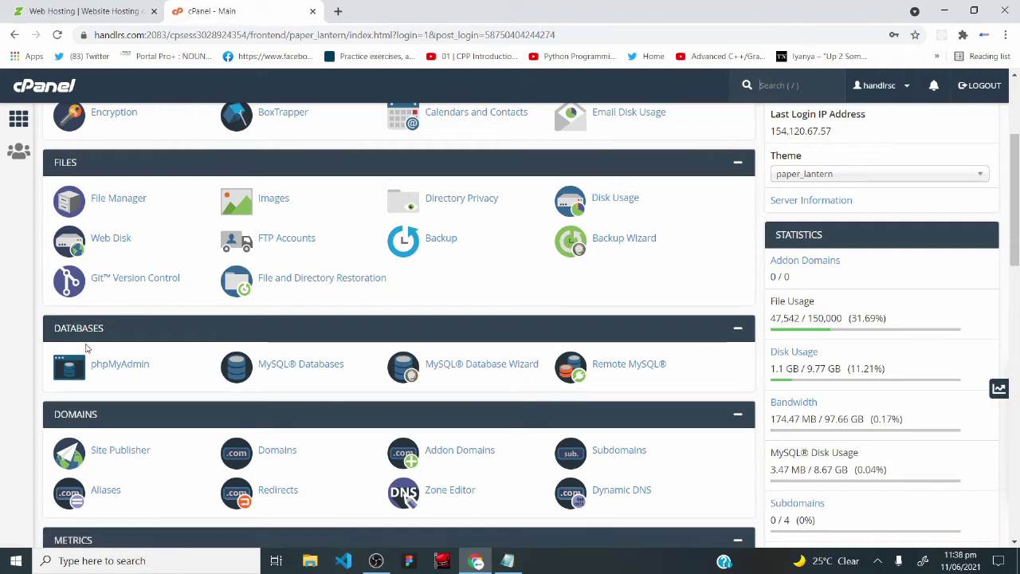
{"action": "scroll", "coordinate": [61, 455], "scroll_direction": "down", "scroll_amount": 10}
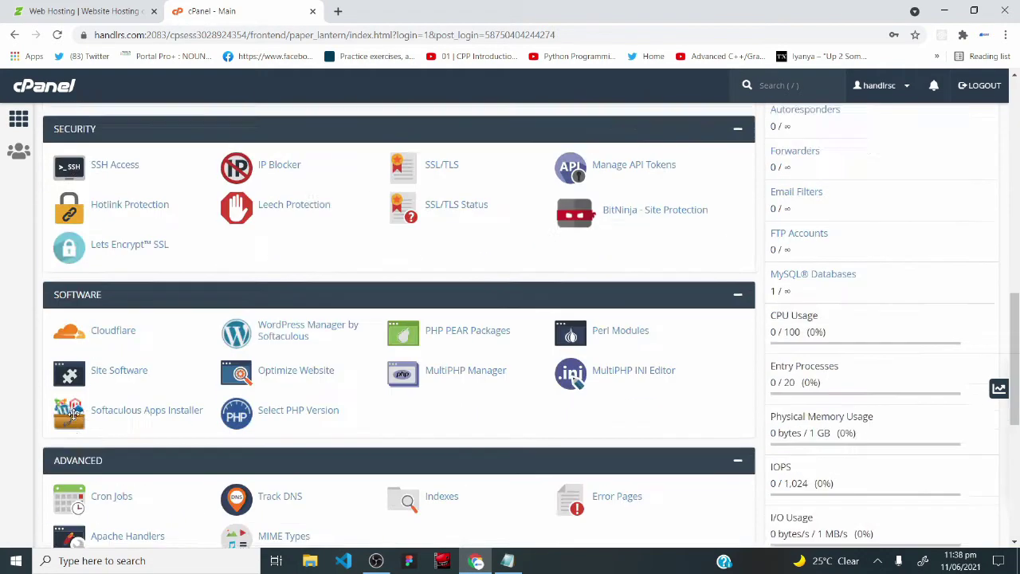
{"action": "scroll", "coordinate": [72, 414], "scroll_direction": "down", "scroll_amount": 2}
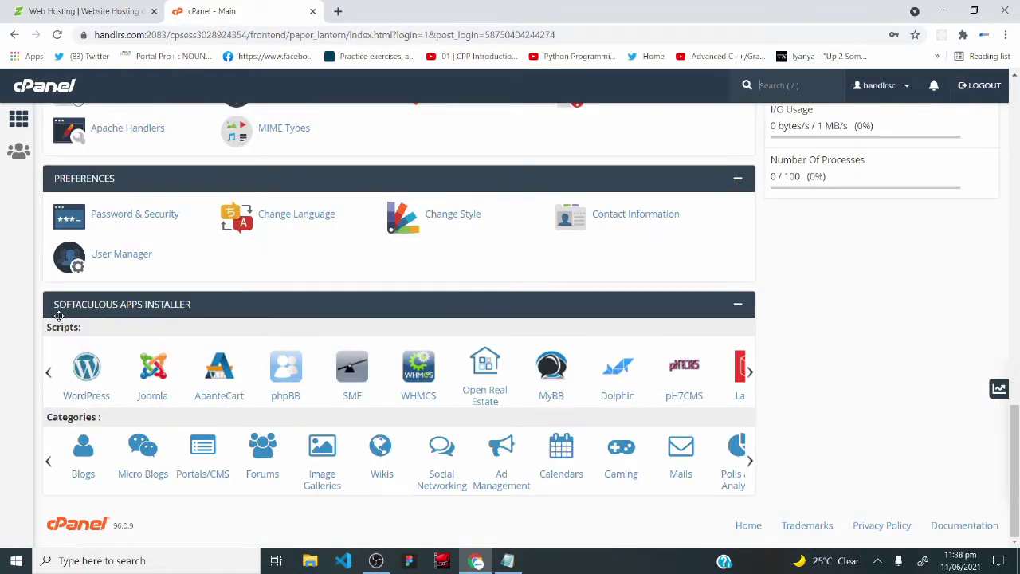
{"action": "key", "text": "Home"}
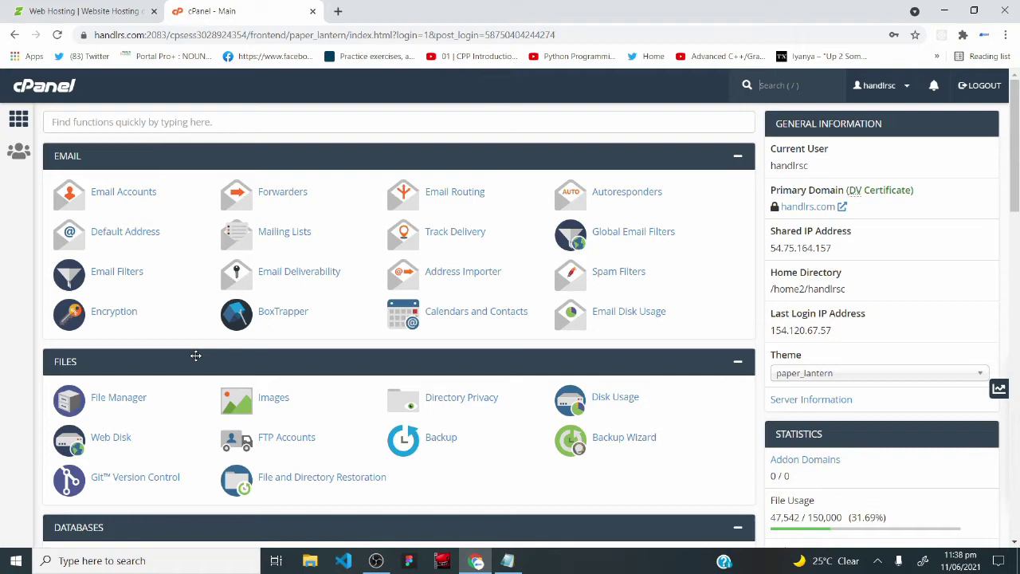
{"action": "scroll", "coordinate": [196, 355], "scroll_direction": "down", "scroll_amount": 1}
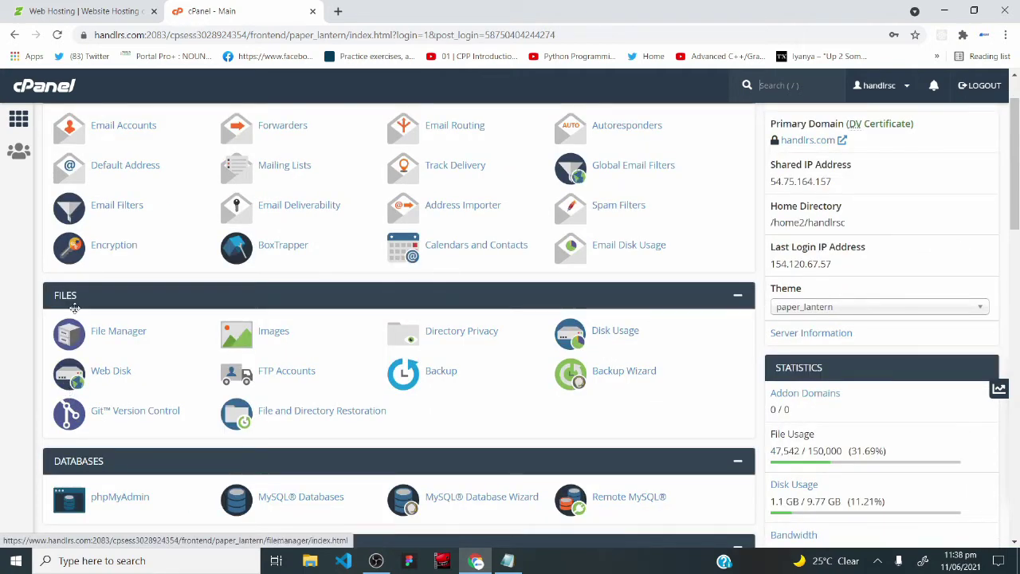
{"action": "scroll", "coordinate": [78, 310], "scroll_direction": "down", "scroll_amount": 1}
{"action": "scroll", "coordinate": [78, 311], "scroll_direction": "down", "scroll_amount": 1}
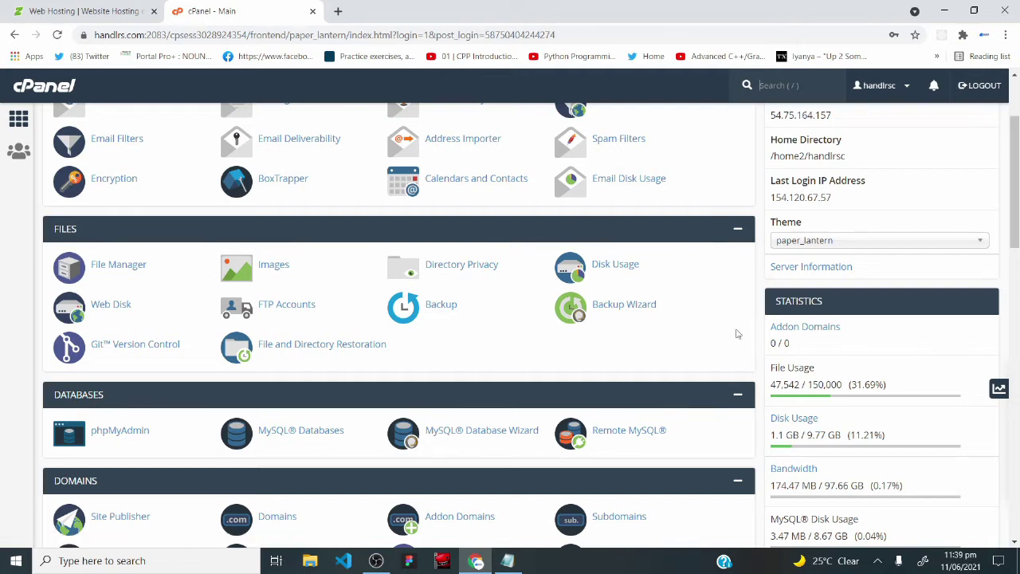
{"action": "scroll", "coordinate": [680, 364], "scroll_direction": "up", "scroll_amount": 2}
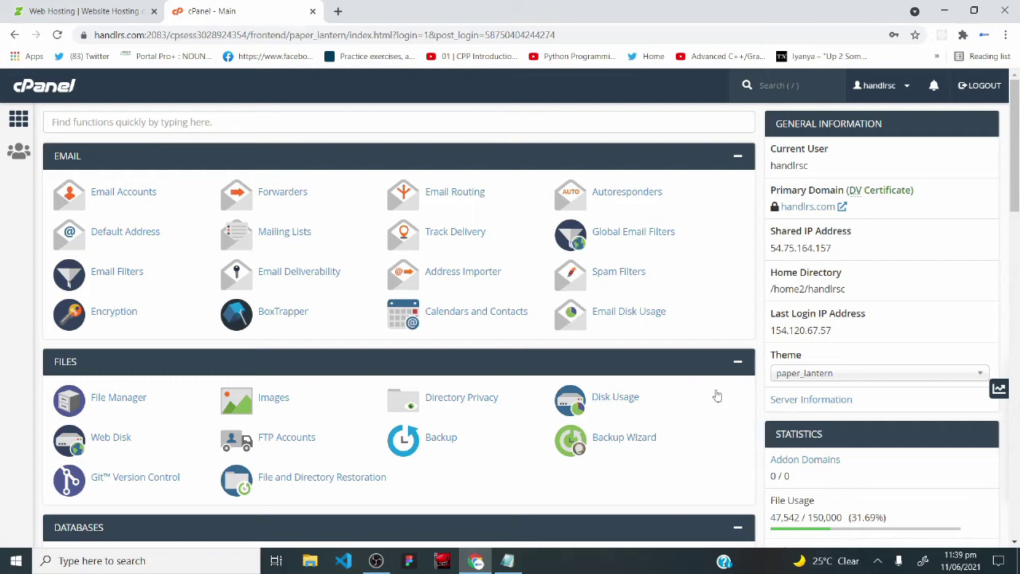
- Collapse and re-expand the EMAIL and FILES sections, then open a new tab
{"action": "left_click", "coordinate": [737, 161]}
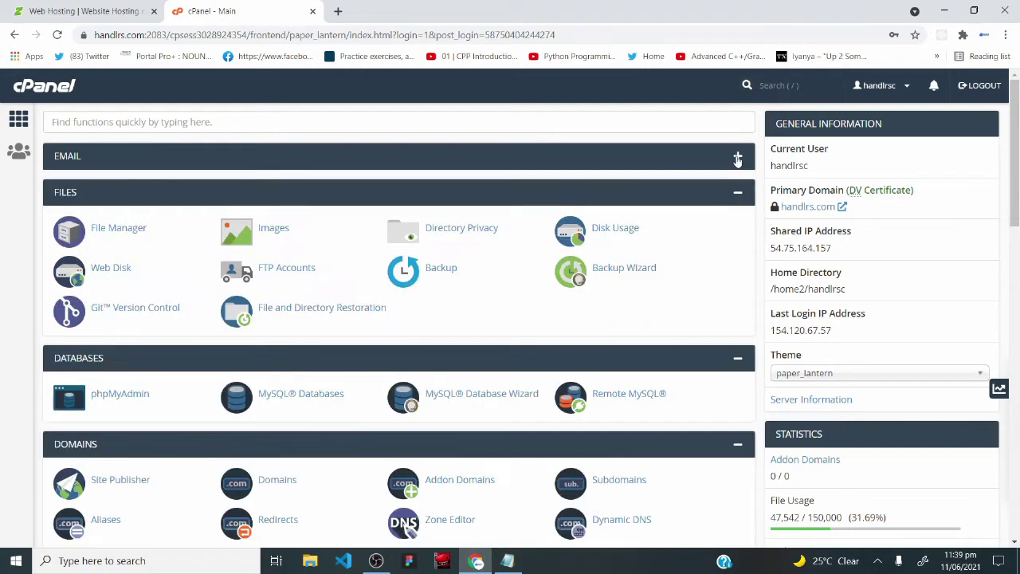
{"action": "left_click", "coordinate": [738, 160]}
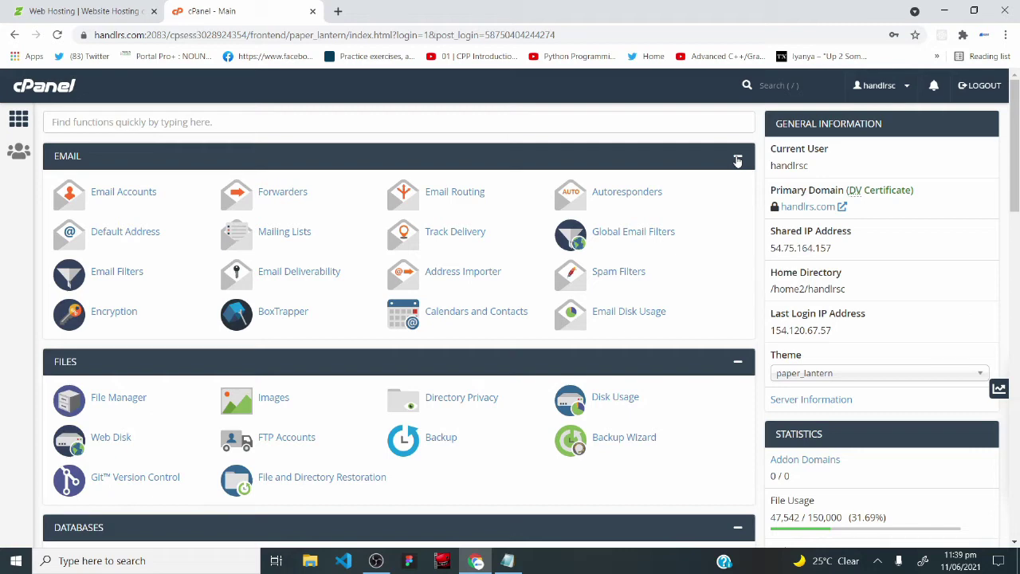
{"action": "left_click", "coordinate": [737, 361]}
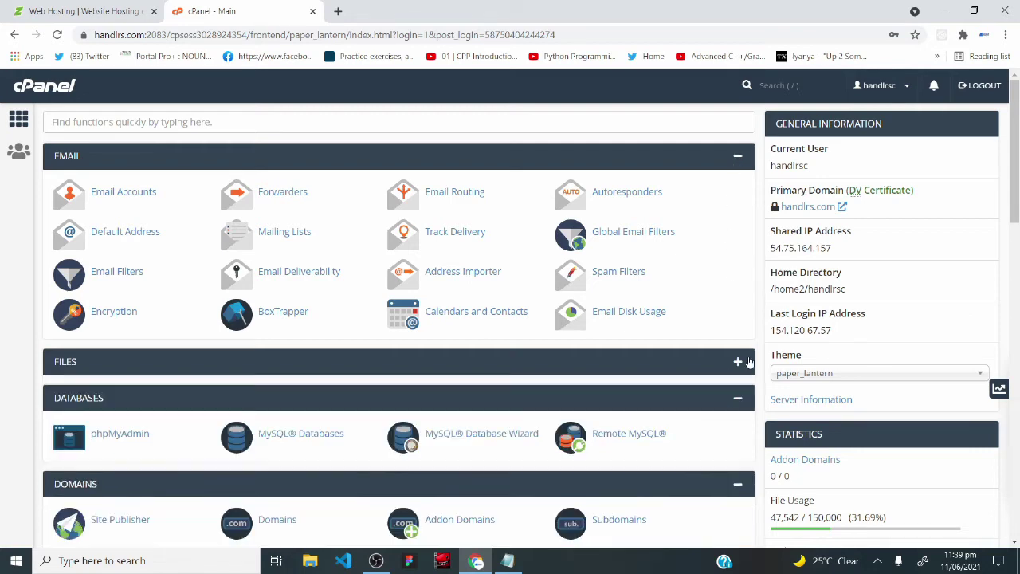
{"action": "left_click", "coordinate": [738, 362]}
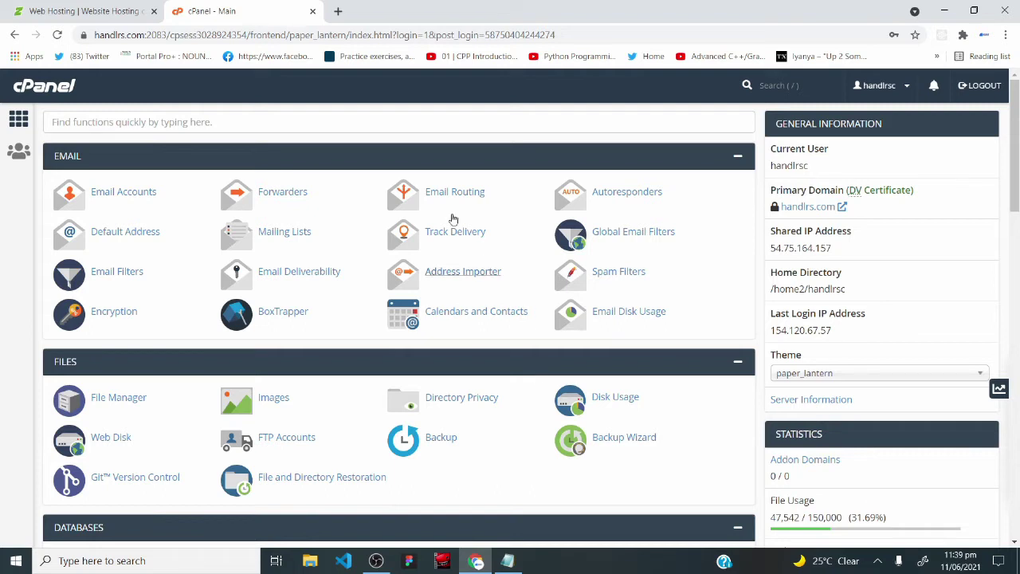
{"action": "left_click", "coordinate": [339, 11]}
- Download the WordPress 5.7.2 zip from wordpress.org and return to the cPanel tab
{"action": "type", "text": "word"}
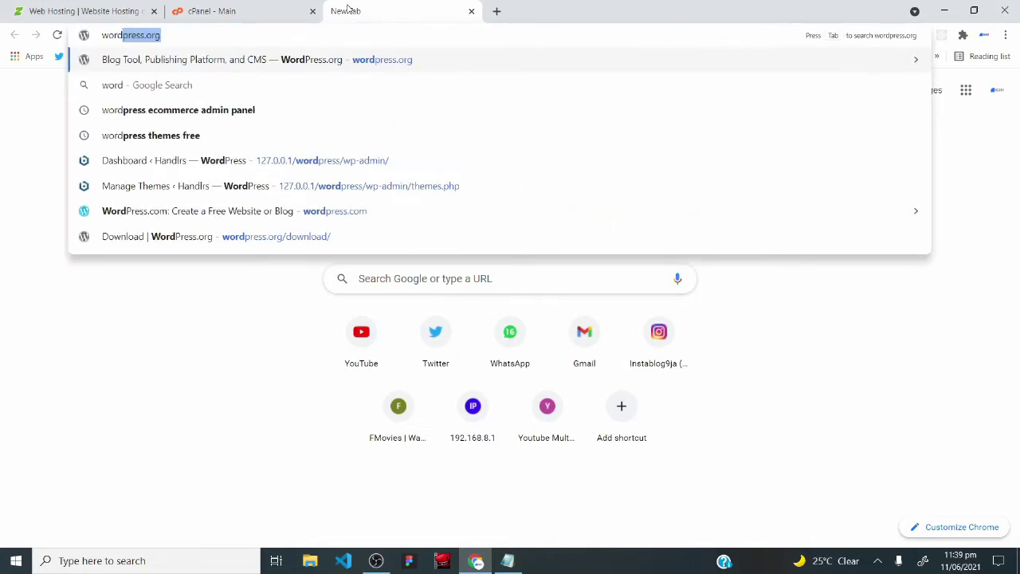
{"action": "key", "text": "Return"}
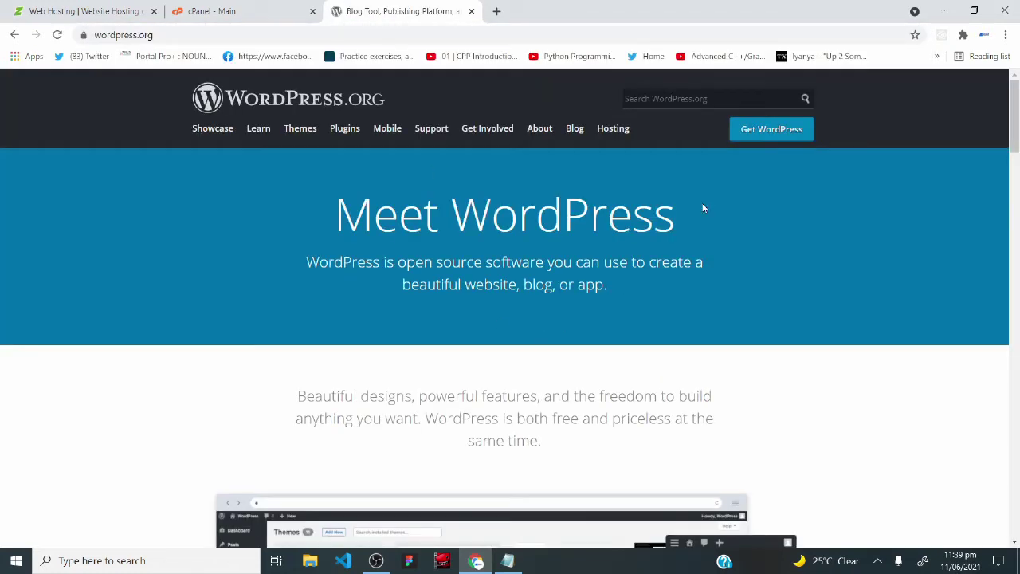
{"action": "left_click", "coordinate": [739, 140]}
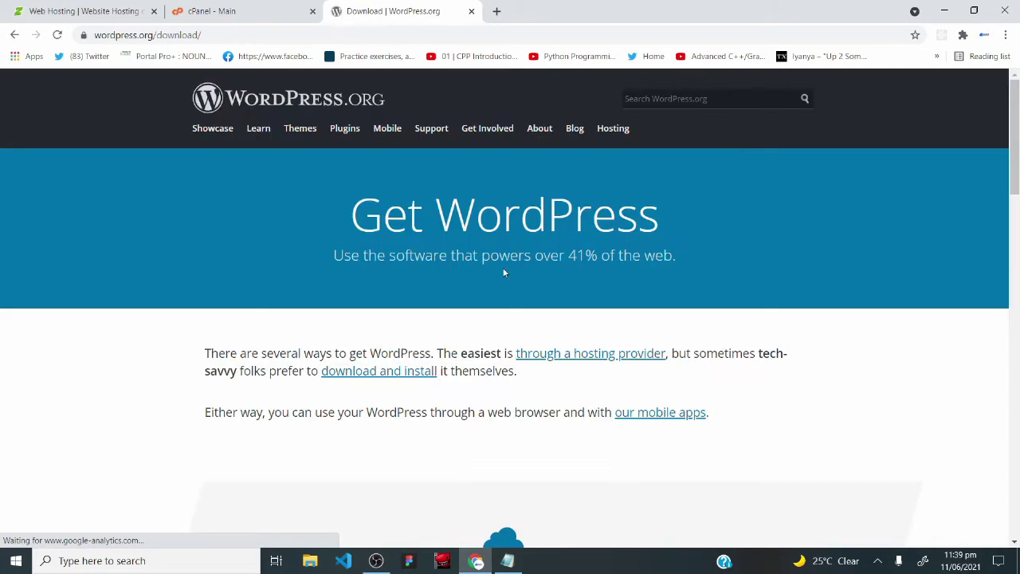
{"action": "scroll", "coordinate": [404, 300], "scroll_direction": "down", "scroll_amount": 9}
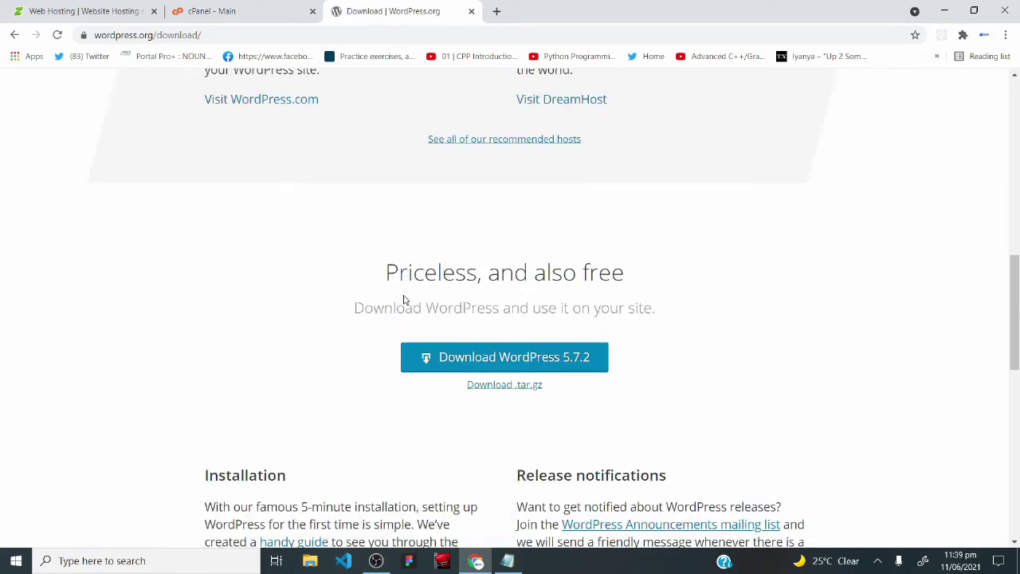
{"action": "left_click", "coordinate": [451, 361]}
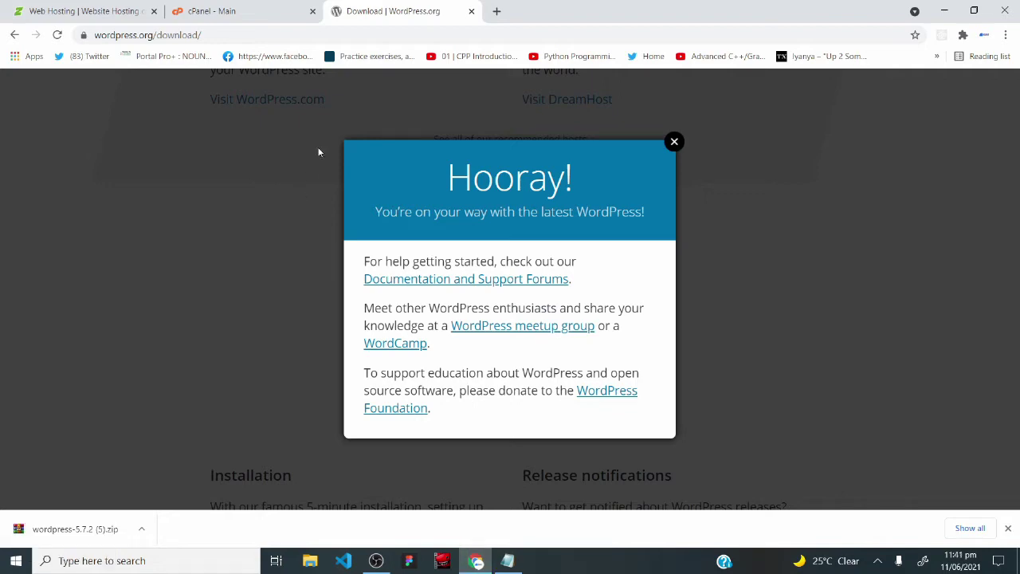
{"action": "left_click", "coordinate": [314, 5]}
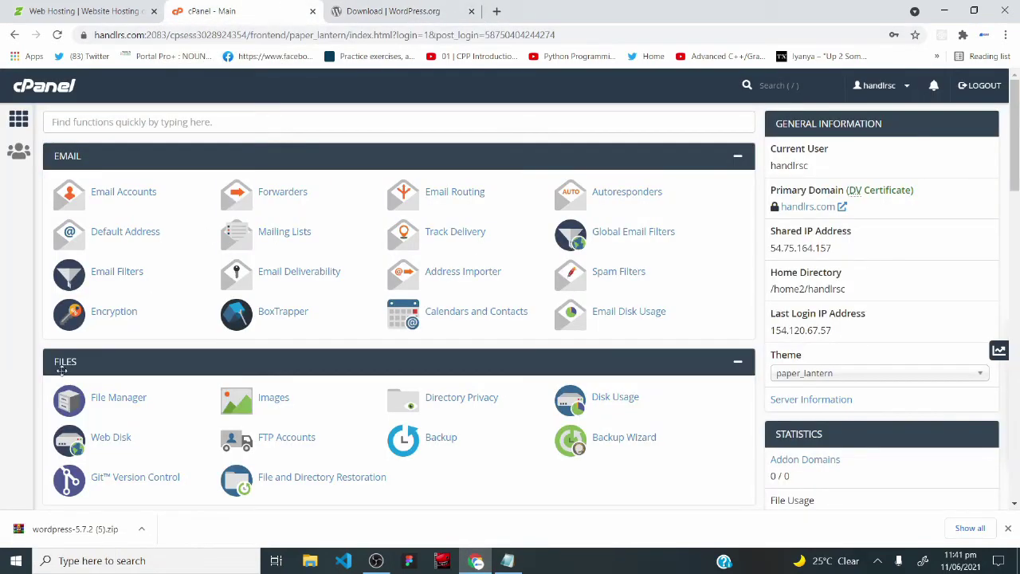
- Scroll the dashboard down to the FILES tools and launch File Manager
{"action": "scroll", "coordinate": [61, 370], "scroll_direction": "down", "scroll_amount": 2}
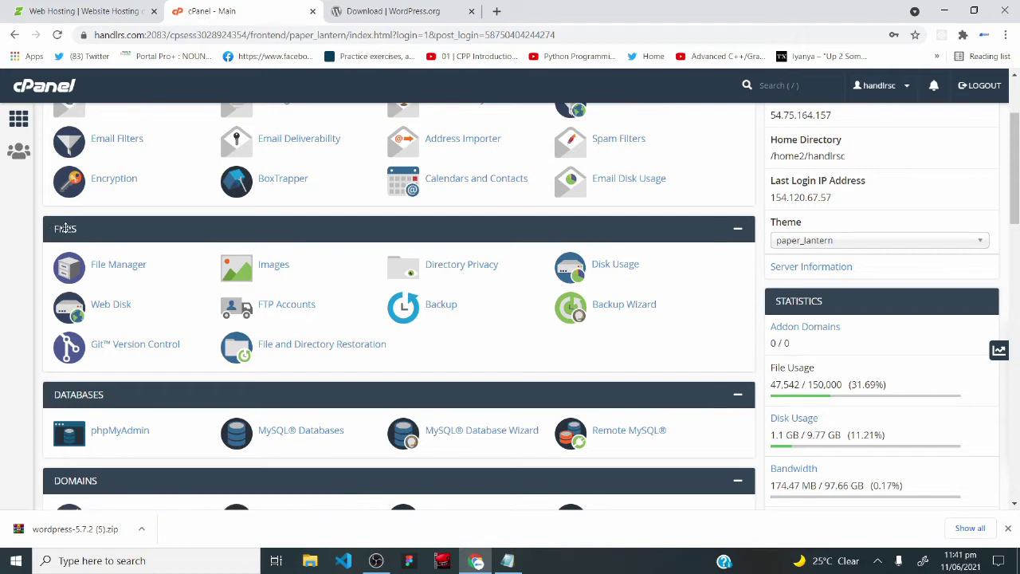
{"action": "left_click", "coordinate": [738, 230]}
{"action": "left_click", "coordinate": [739, 232]}
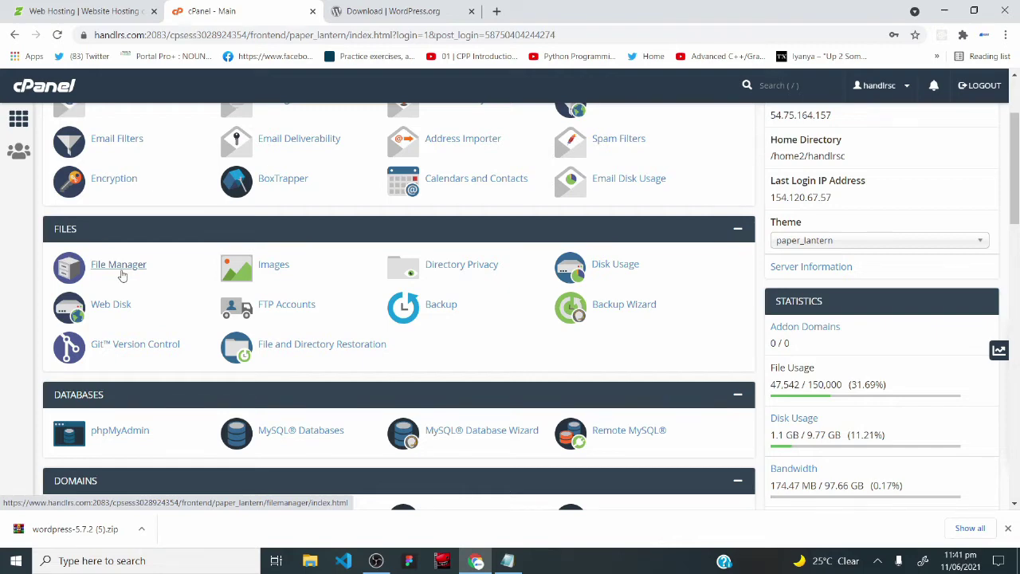
{"action": "left_click", "coordinate": [120, 267]}
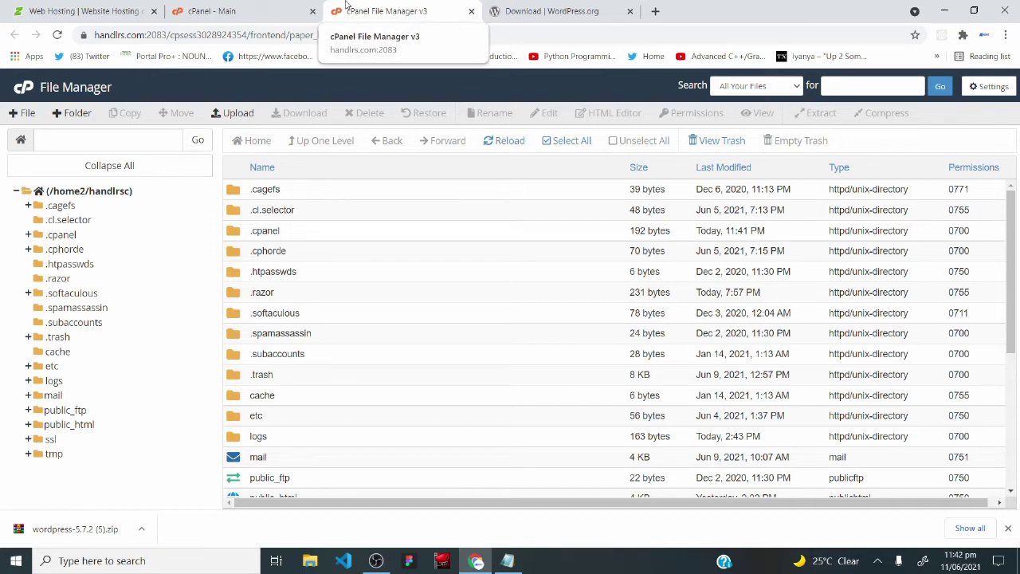
- Open two extra browser tabs and close them again
{"action": "left_click", "coordinate": [657, 12]}
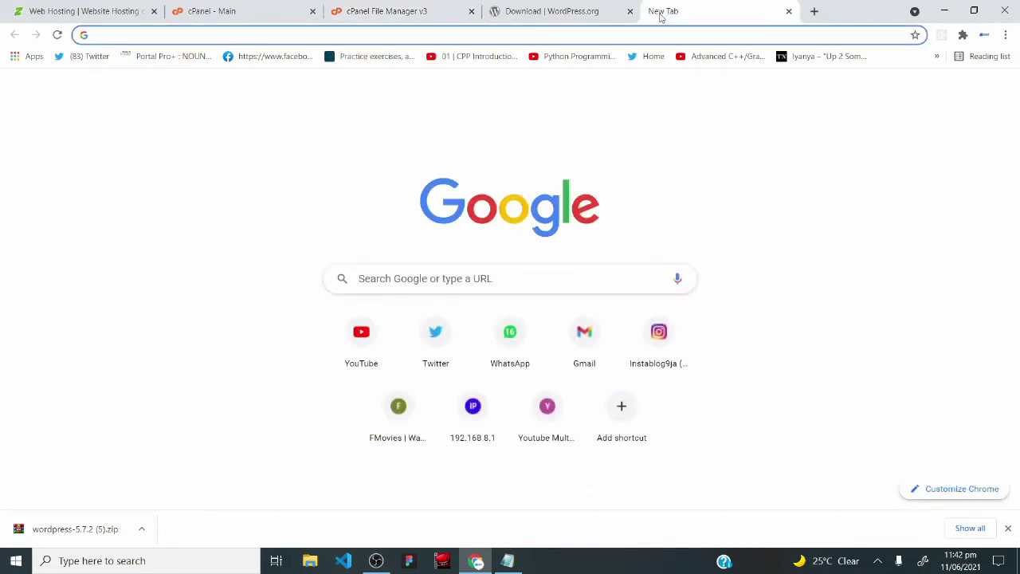
{"action": "left_click", "coordinate": [815, 12]}
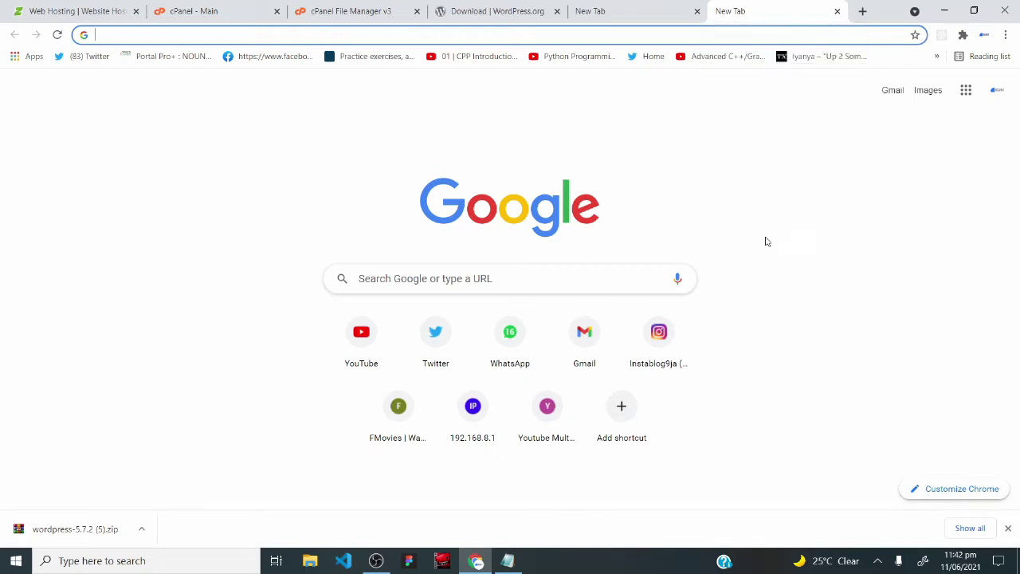
{"action": "left_click", "coordinate": [836, 12]}
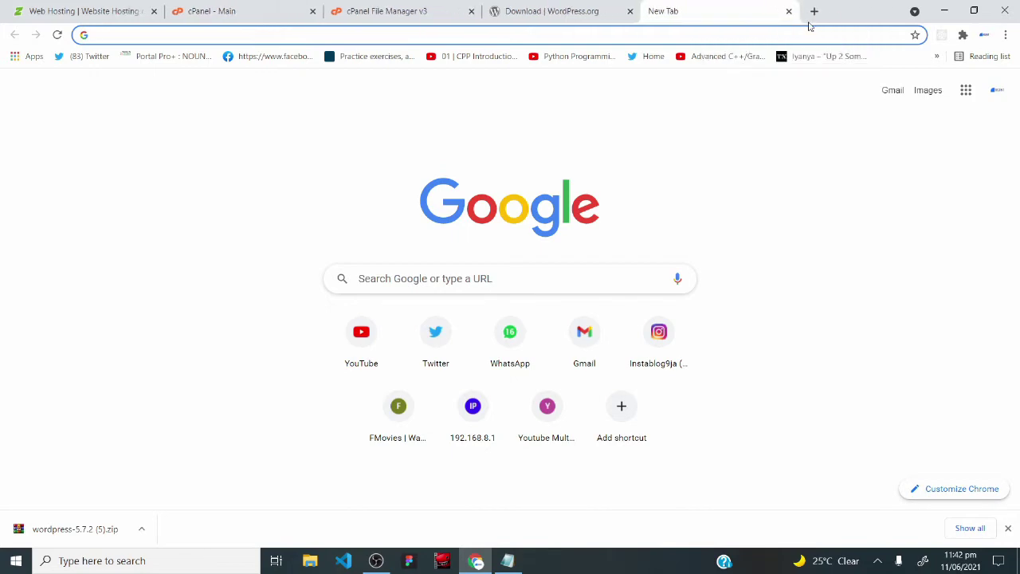
{"action": "left_click", "coordinate": [789, 11]}
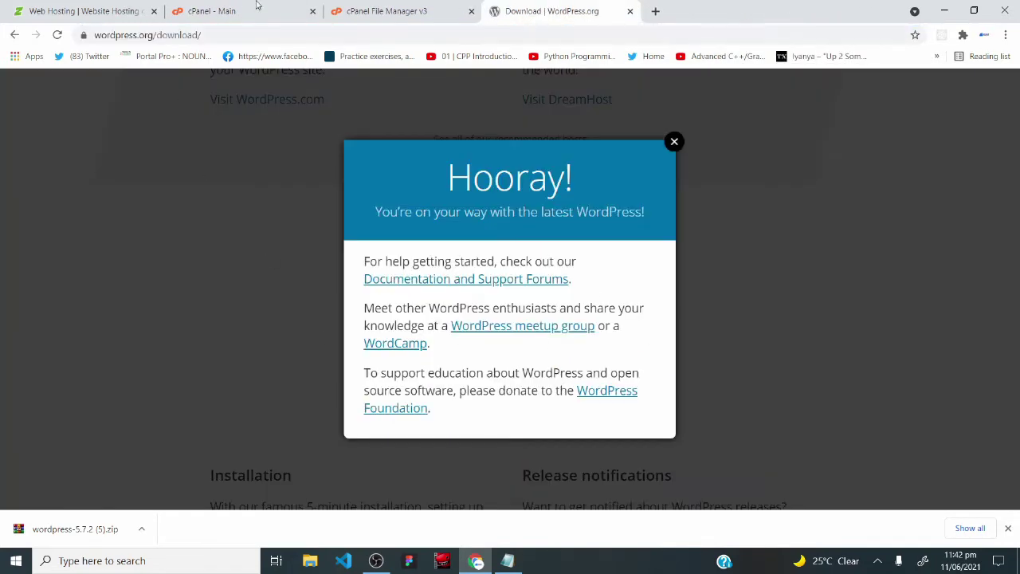
- Return to File Manager and open the empty public_html folder
{"action": "left_click", "coordinate": [271, 10]}
{"action": "left_click", "coordinate": [119, 267]}
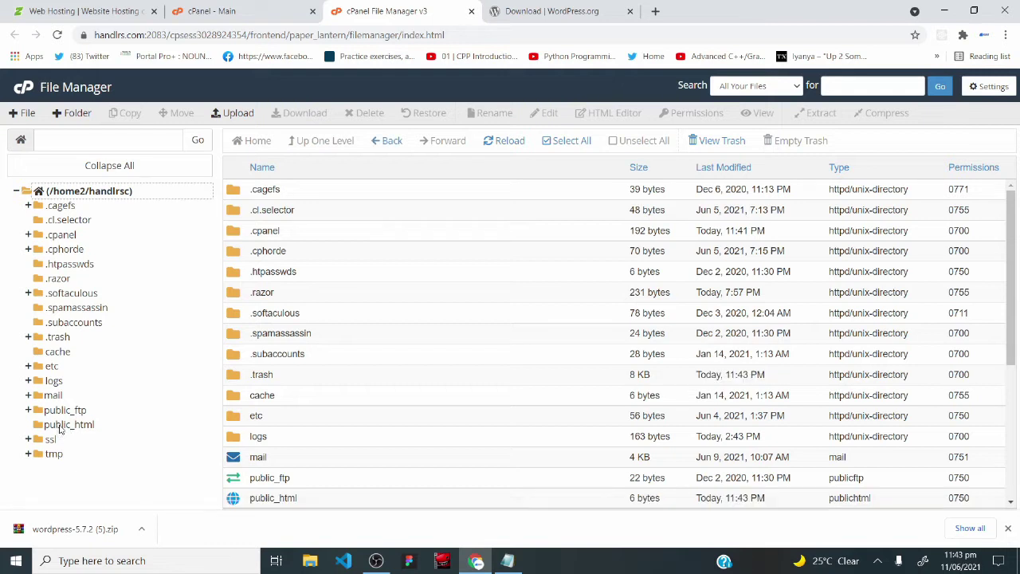
{"action": "left_click", "coordinate": [60, 427]}
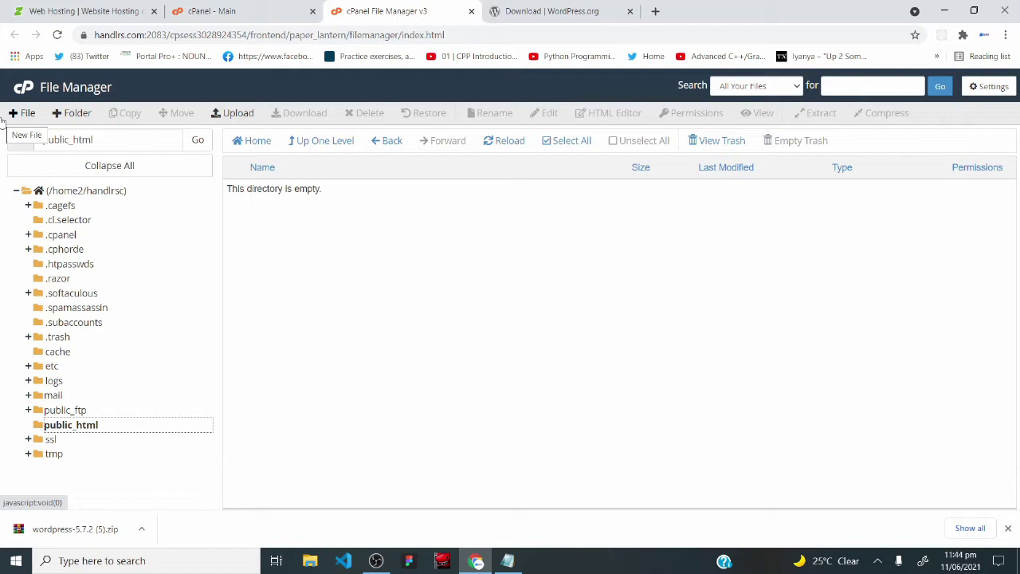
{"action": "left_click", "coordinate": [34, 118]}
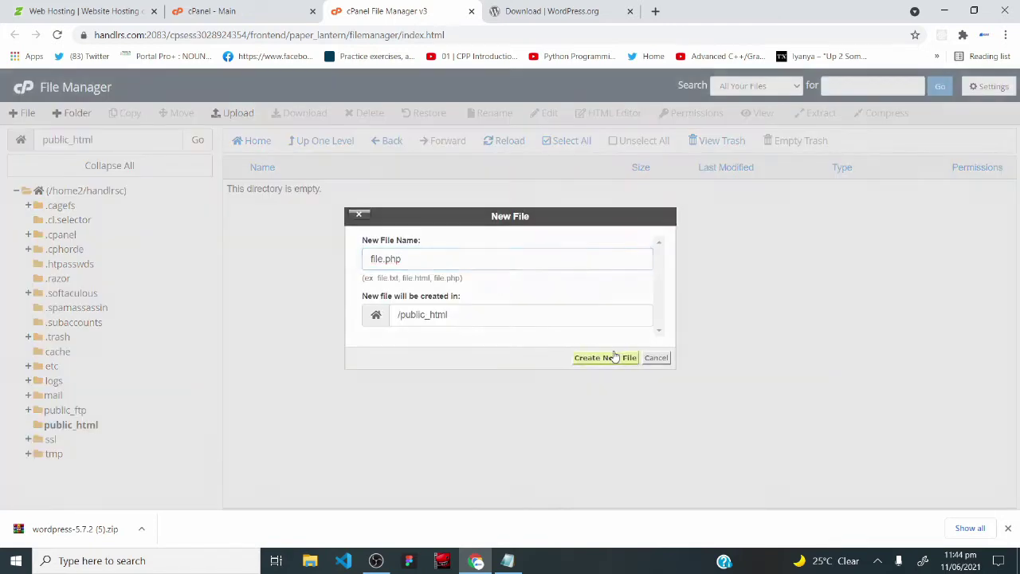
{"action": "left_click", "coordinate": [606, 358]}
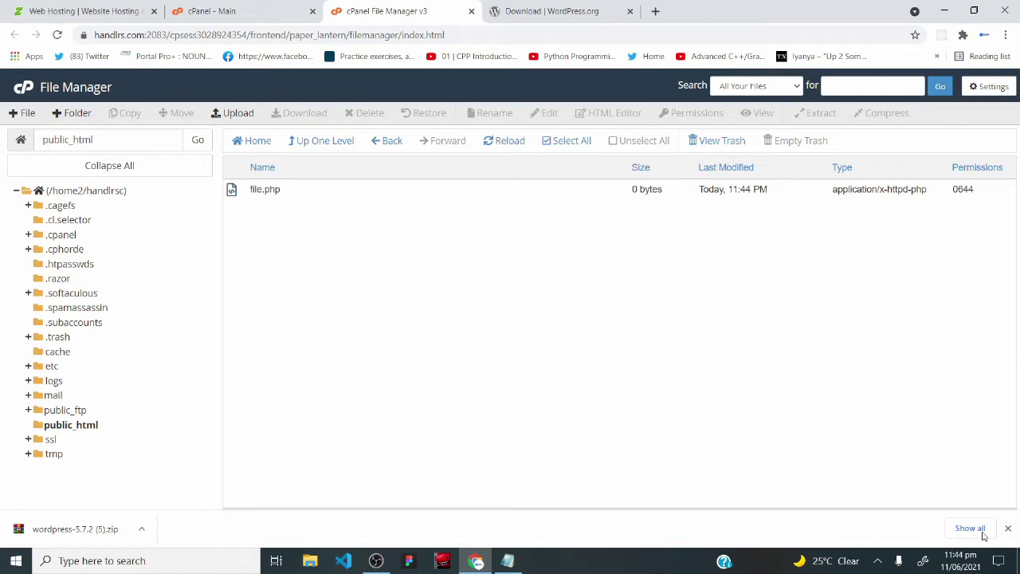
{"action": "left_click", "coordinate": [1008, 528]}
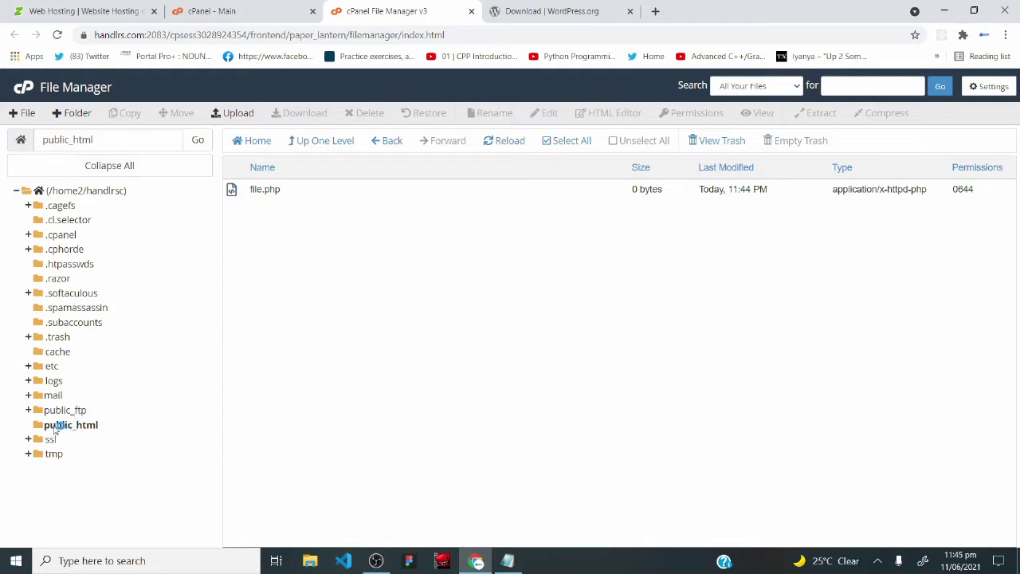
{"action": "left_click", "coordinate": [54, 428]}
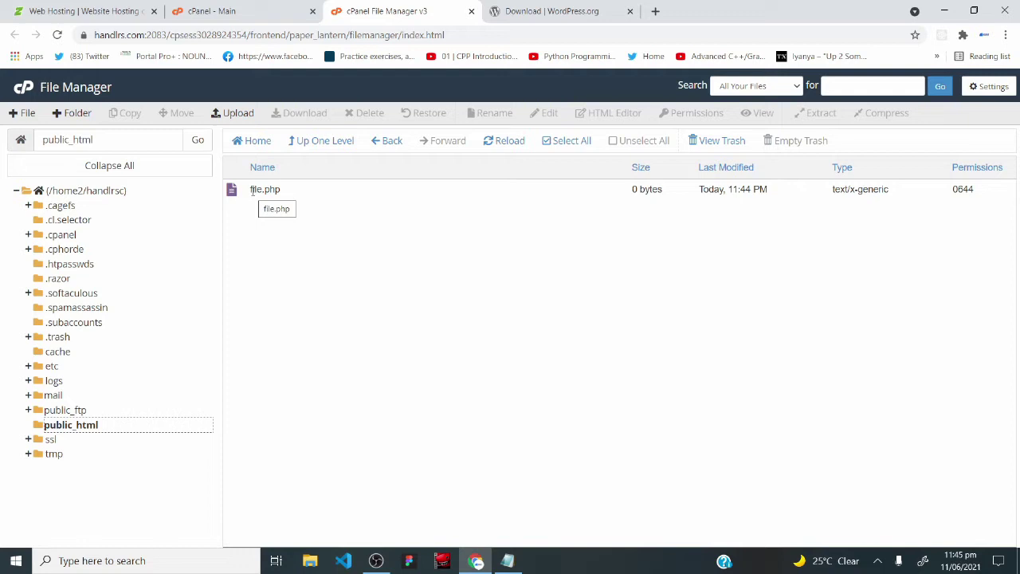
{"action": "left_click", "coordinate": [252, 190]}
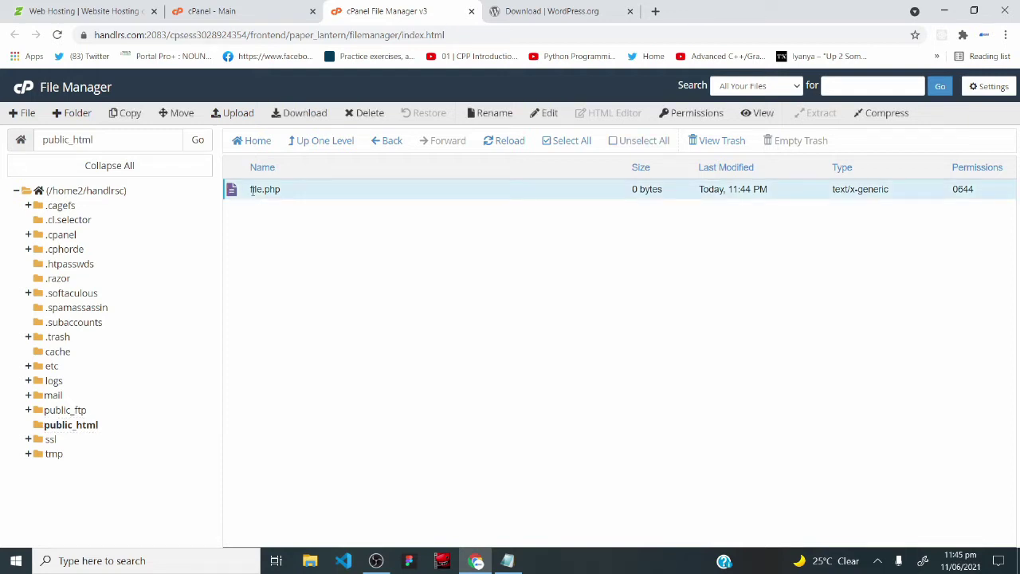
{"action": "right_click", "coordinate": [251, 189]}
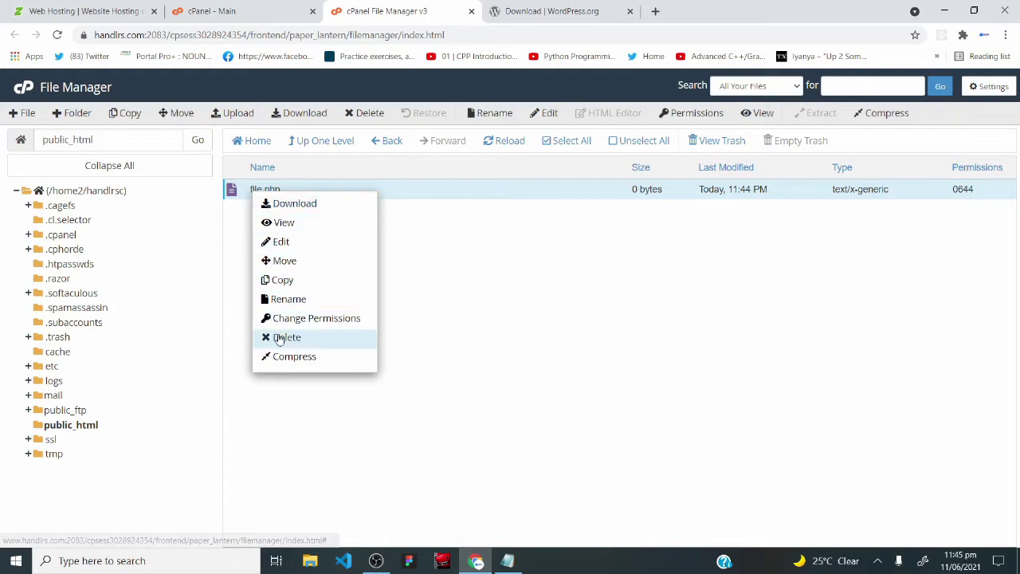
{"action": "left_click", "coordinate": [275, 339]}
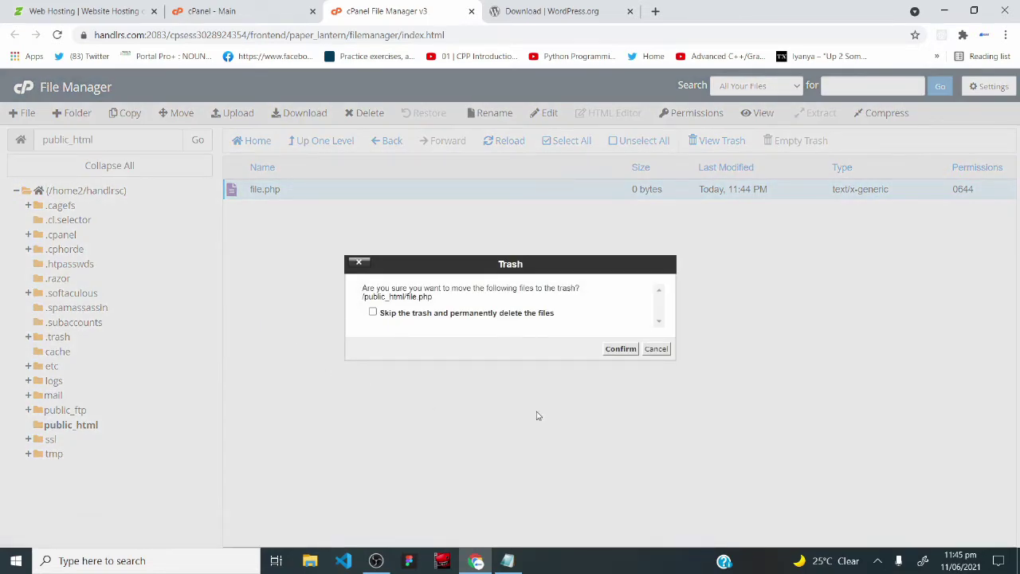
{"action": "left_click", "coordinate": [618, 351]}
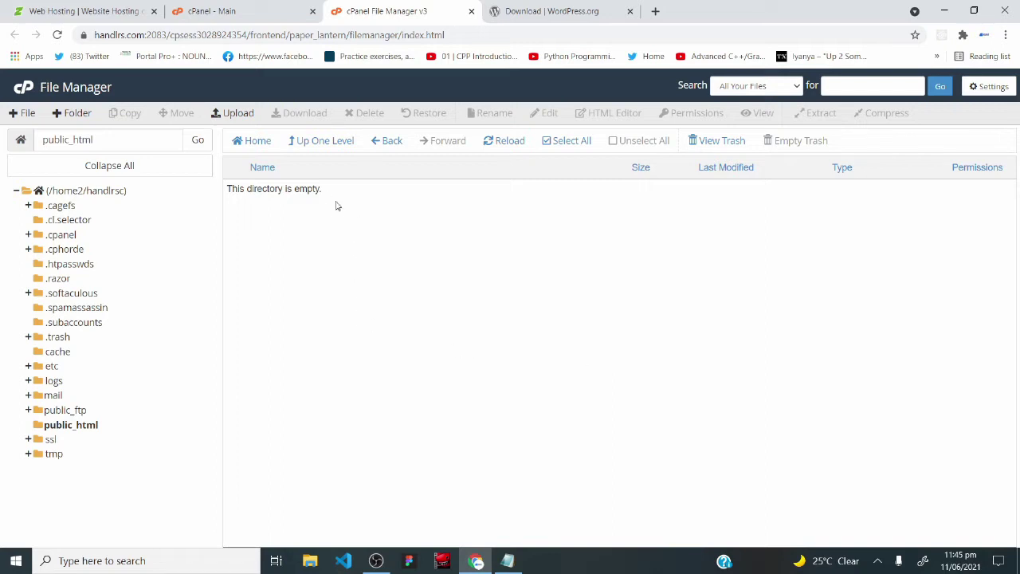
{"action": "left_click_drag", "start_coordinate": [324, 191], "coordinate": [227, 188]}
{"action": "left_click", "coordinate": [532, 8]}
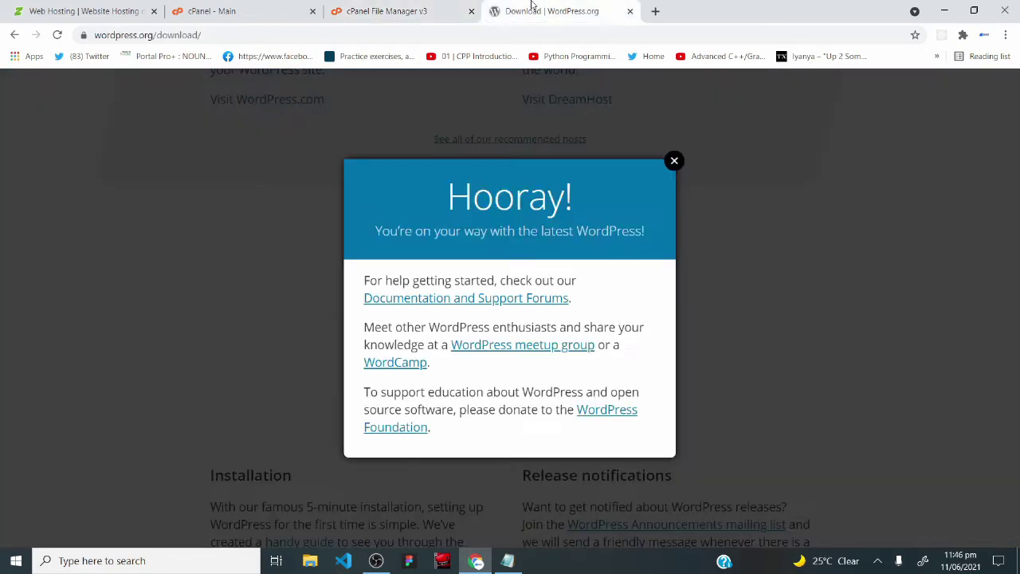
{"action": "left_click", "coordinate": [383, 9]}
{"action": "left_click", "coordinate": [532, 8]}
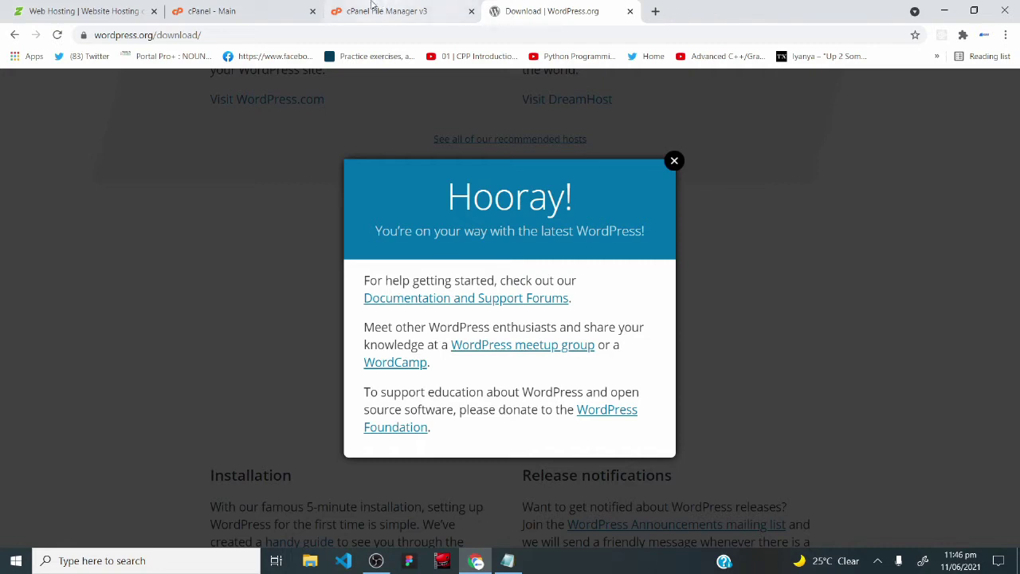
{"action": "left_click", "coordinate": [372, 6]}
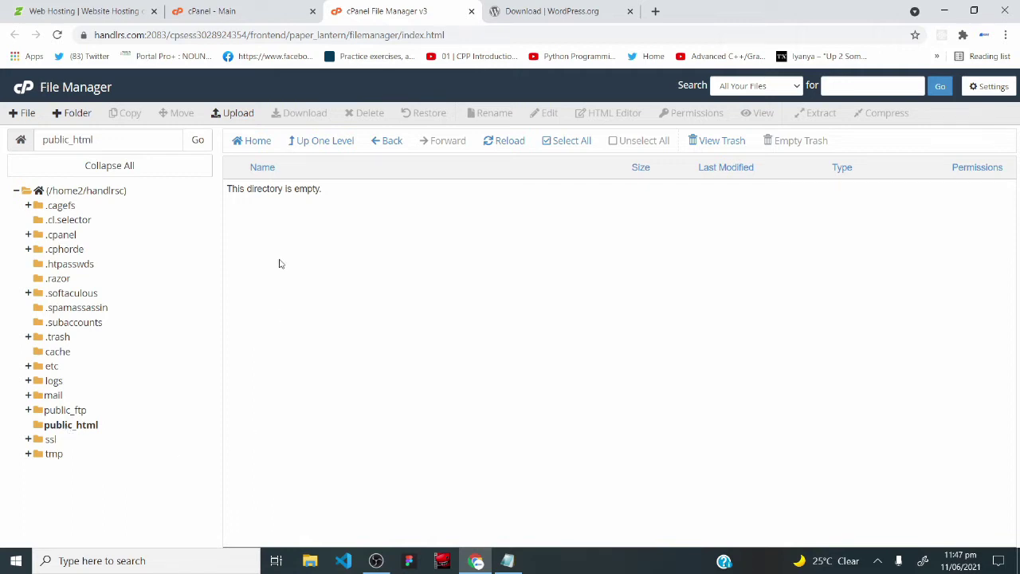
- Upload wordpress-5.7.2 (5).zip from Downloads into public_html, then return to the listing
{"action": "left_click", "coordinate": [233, 114]}
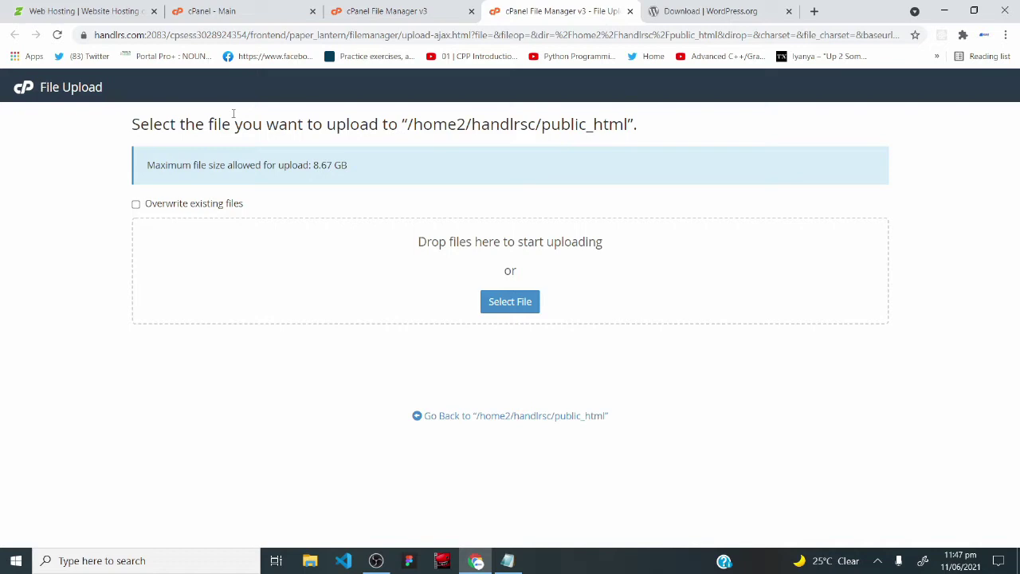
{"action": "left_click", "coordinate": [510, 302]}
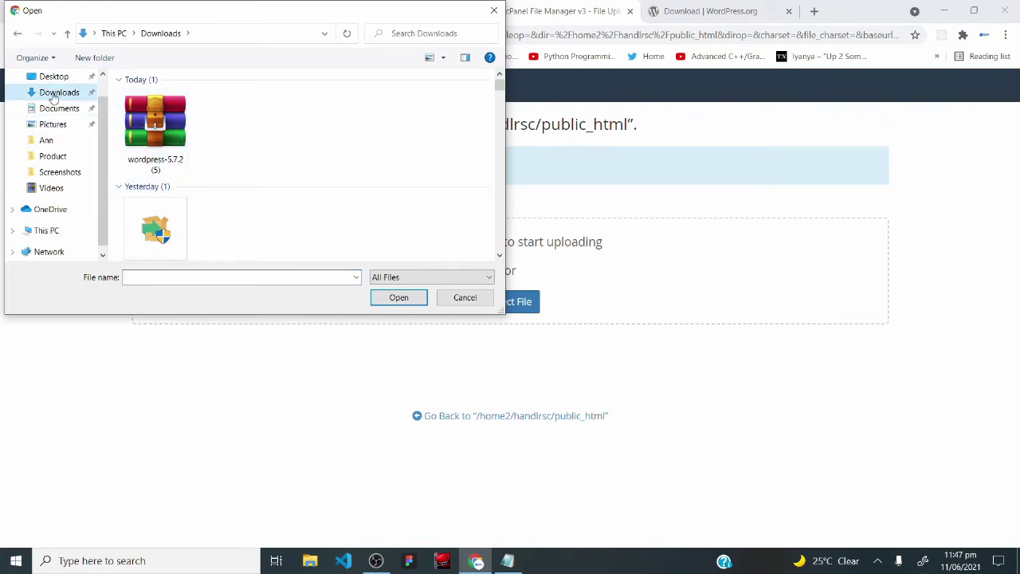
{"action": "left_click", "coordinate": [162, 122]}
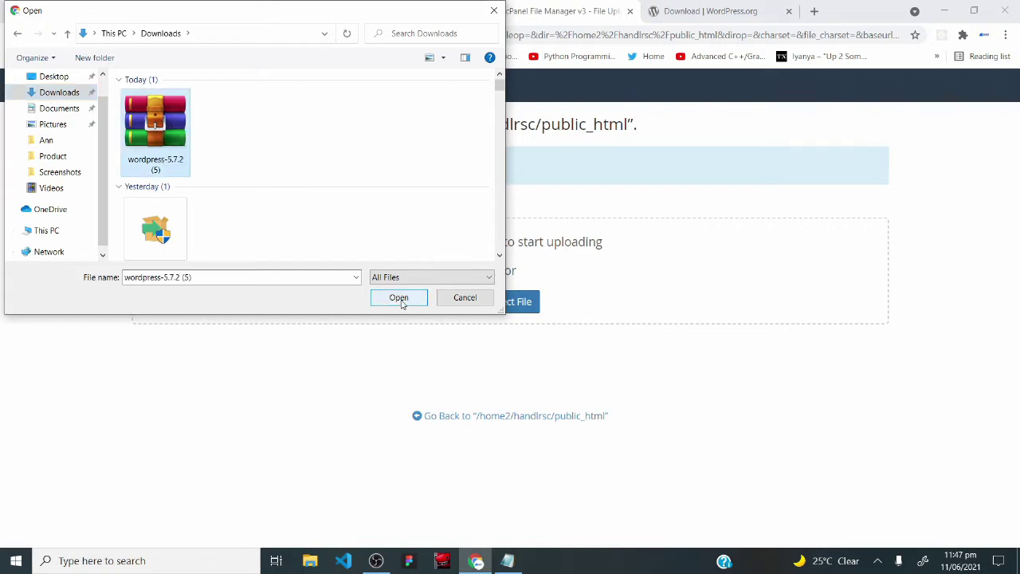
{"action": "left_click", "coordinate": [398, 299]}
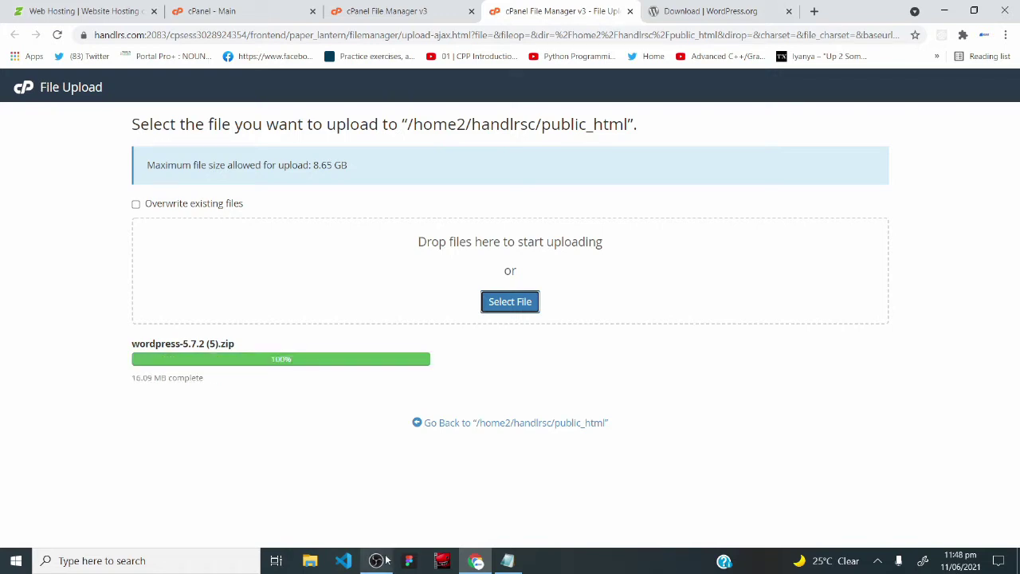
{"action": "left_click", "coordinate": [447, 429]}
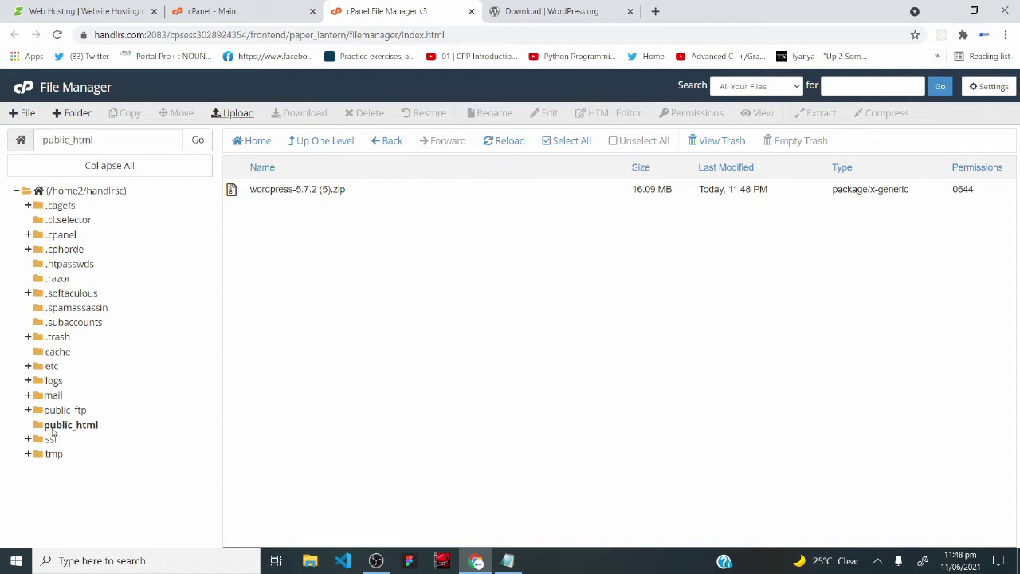
- Extract the wordpress-5.7.2 (5).zip archive into public_html
{"action": "left_click", "coordinate": [67, 427]}
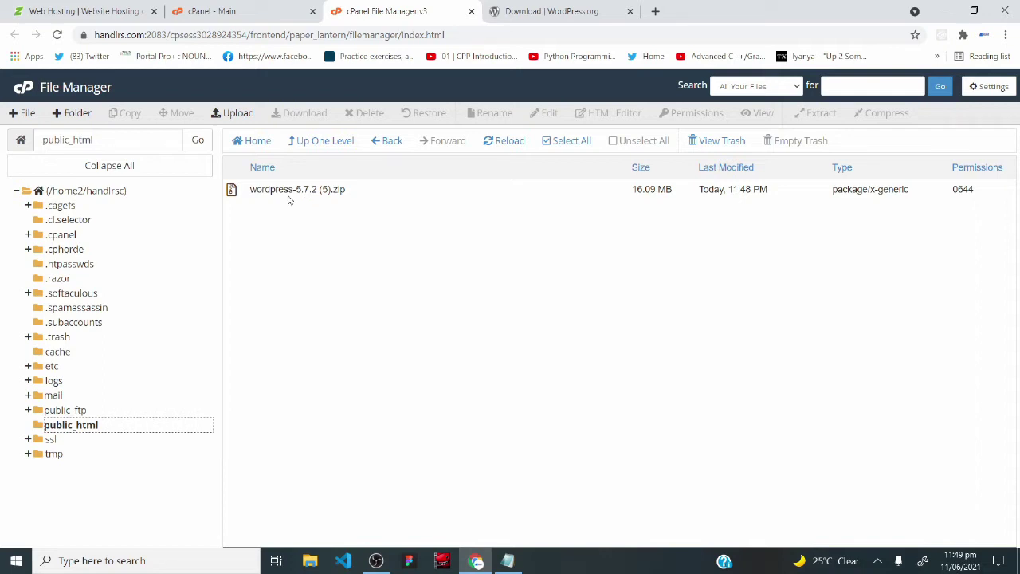
{"action": "left_click", "coordinate": [281, 190]}
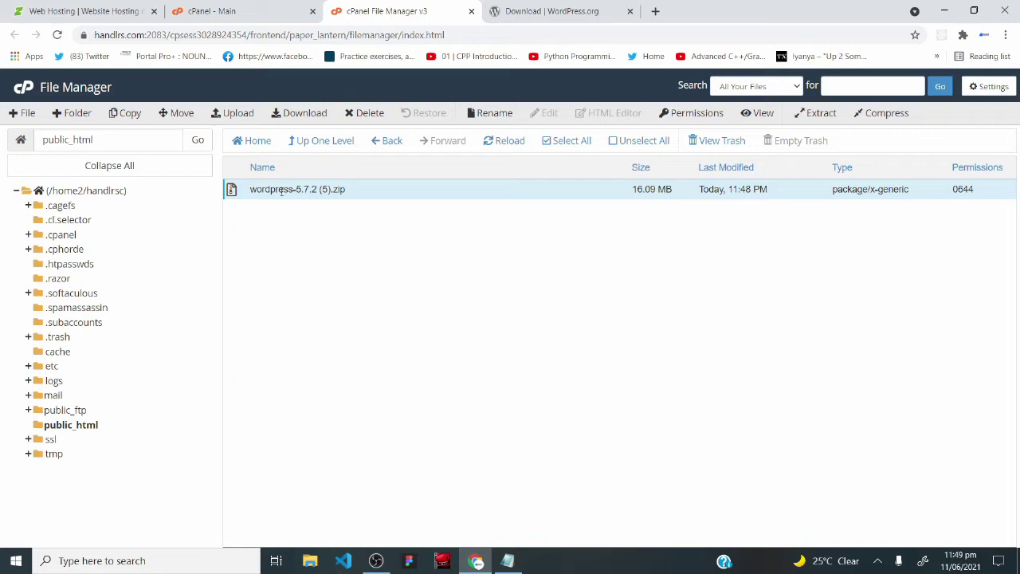
{"action": "right_click", "coordinate": [281, 191]}
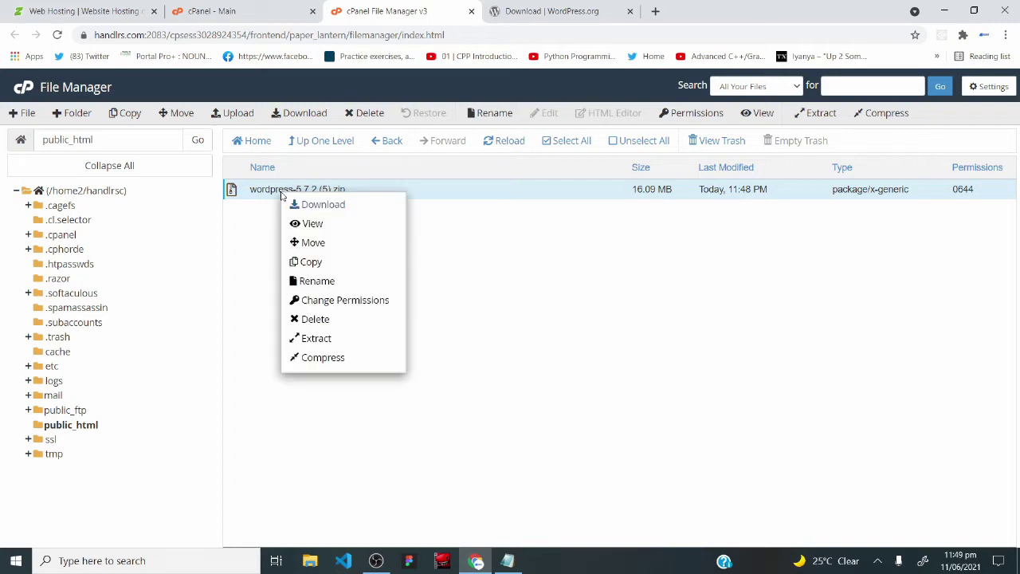
{"action": "left_click", "coordinate": [313, 338]}
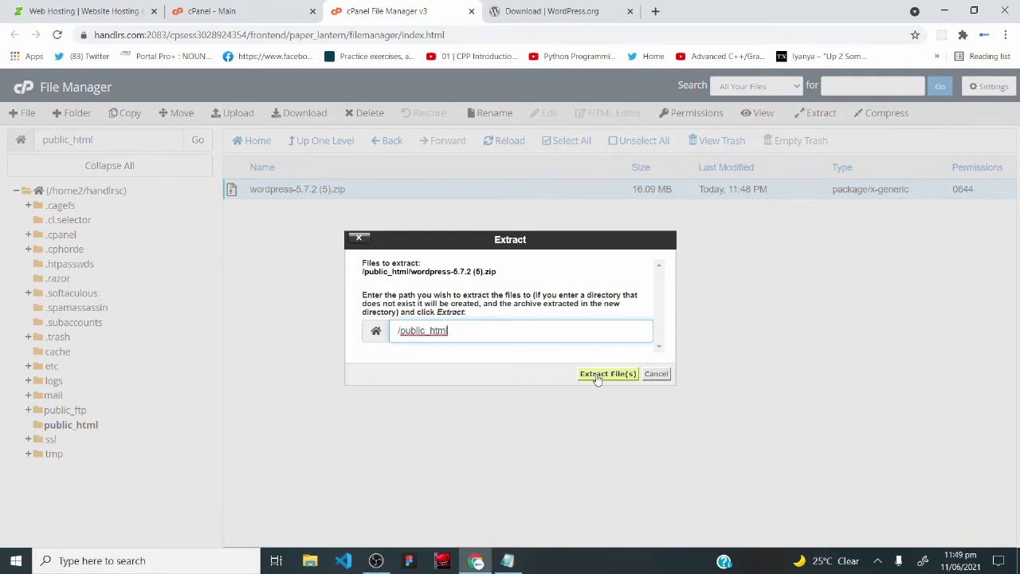
{"action": "left_click", "coordinate": [608, 374]}
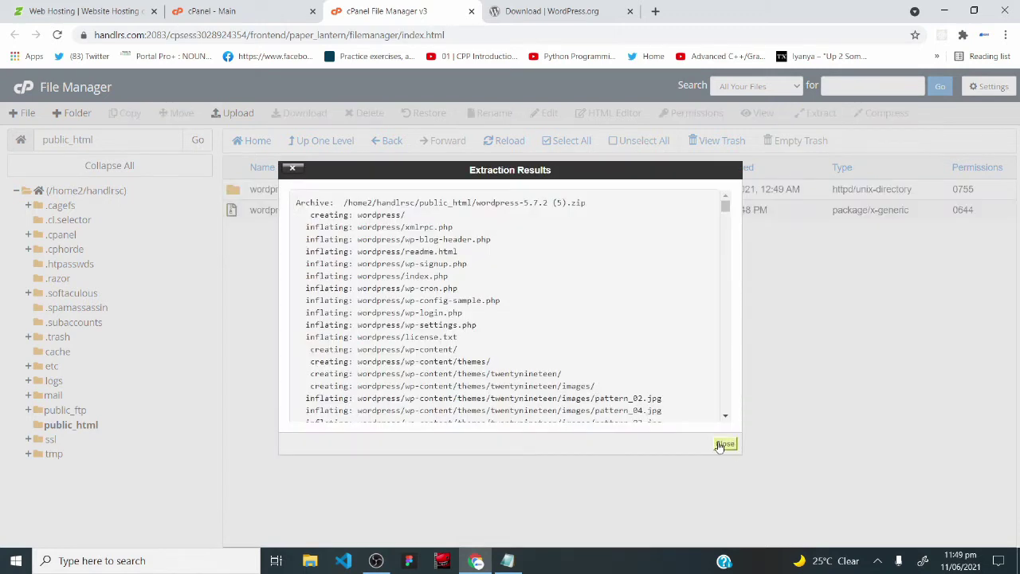
{"action": "left_click", "coordinate": [723, 444]}
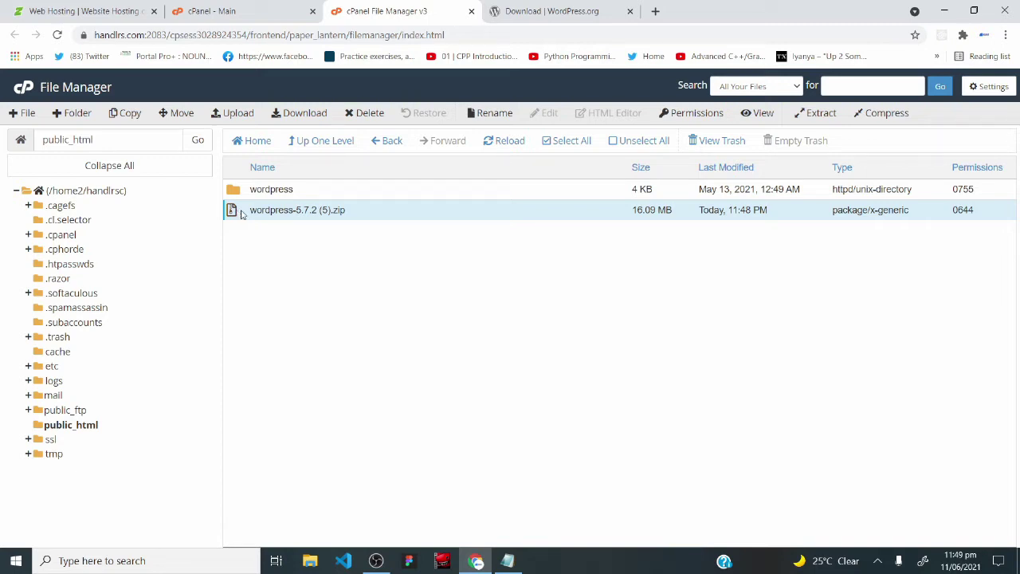
- Move the zip archive to the trash and confirm
{"action": "right_click", "coordinate": [242, 212]}
{"action": "left_click", "coordinate": [276, 336]}
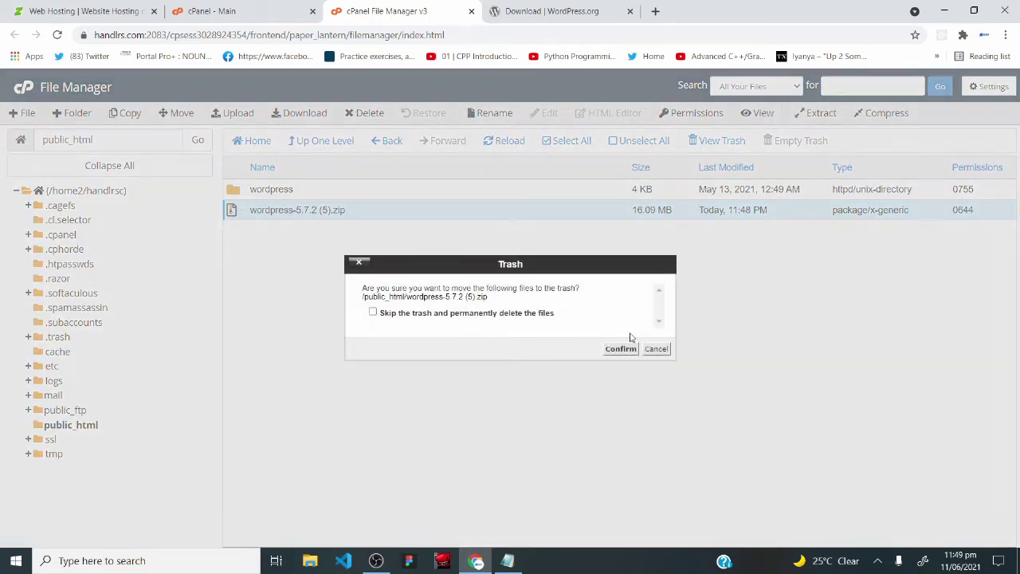
{"action": "left_click", "coordinate": [618, 349]}
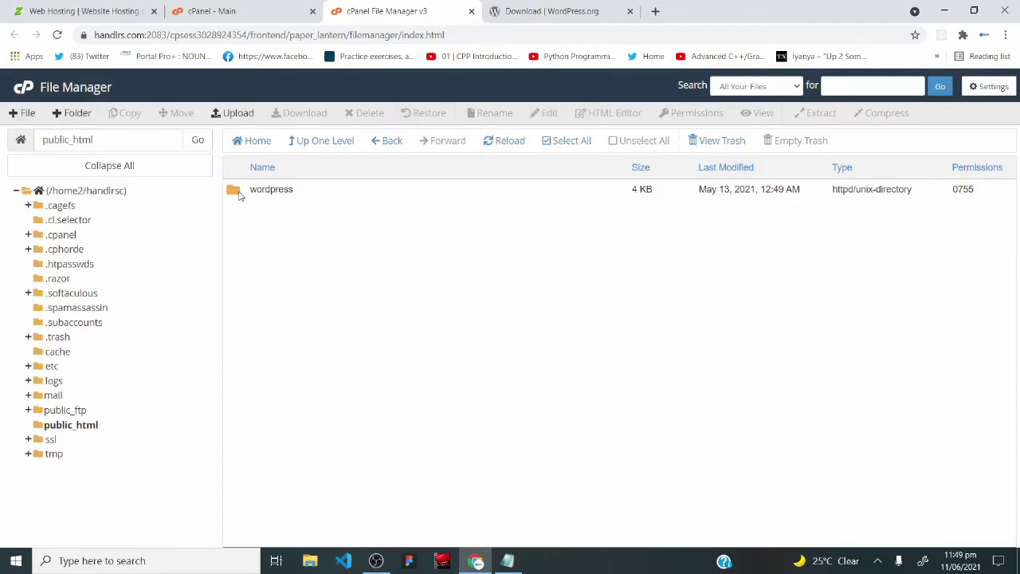
- Move every file from the wordpress folder to /public_html/, then go up one level
{"action": "double_click", "coordinate": [239, 193]}
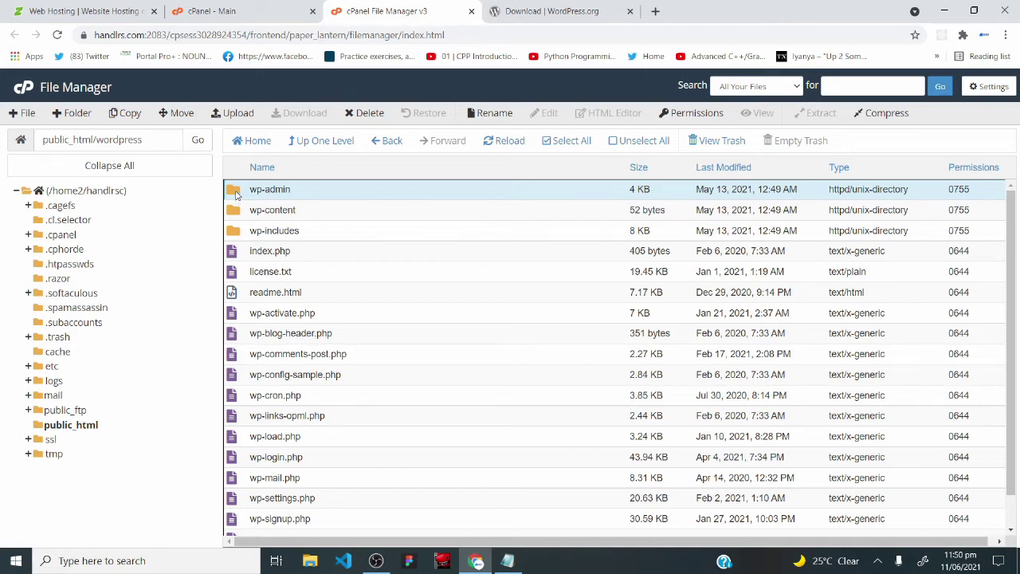
{"action": "key", "text": "shift+Down"}
{"action": "key", "text": "shift+Down"}
{"action": "key", "text": "shift+Down"}
{"action": "key", "text": "shift+Down"}
{"action": "key", "text": "shift+Down"}
{"action": "key", "text": "shift+Down"}
{"action": "key", "text": "shift+Down"}
{"action": "key", "text": "shift+Down"}
{"action": "key", "text": "shift+Down"}
{"action": "key", "text": "shift+Down"}
{"action": "key", "text": "shift+Down"}
{"action": "key", "text": "shift+Down"}
{"action": "key", "text": "shift+Down"}
{"action": "key", "text": "shift+Down"}
{"action": "key", "text": "shift+Down"}
{"action": "key", "text": "shift+Down"}
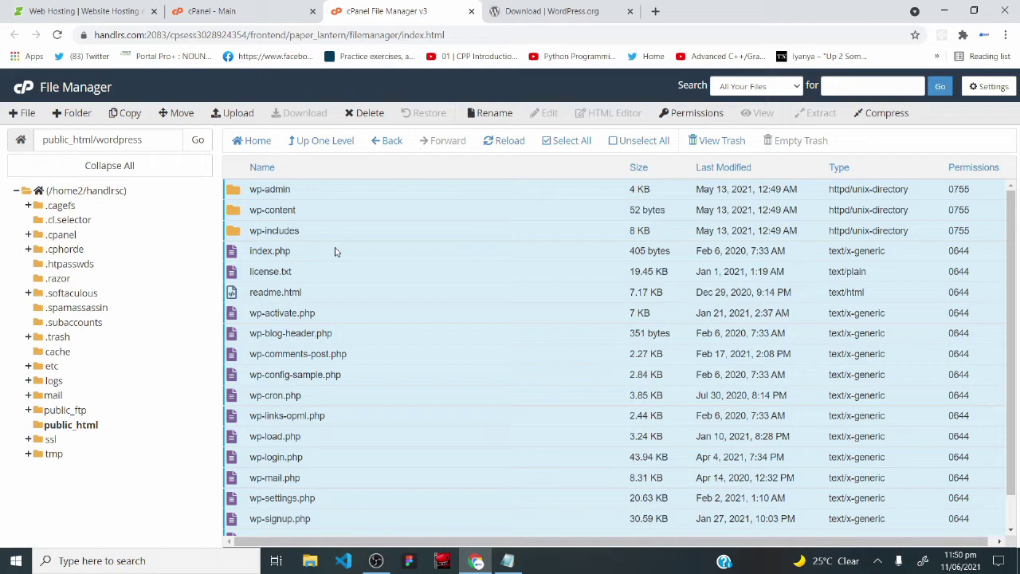
{"action": "right_click", "coordinate": [336, 250]}
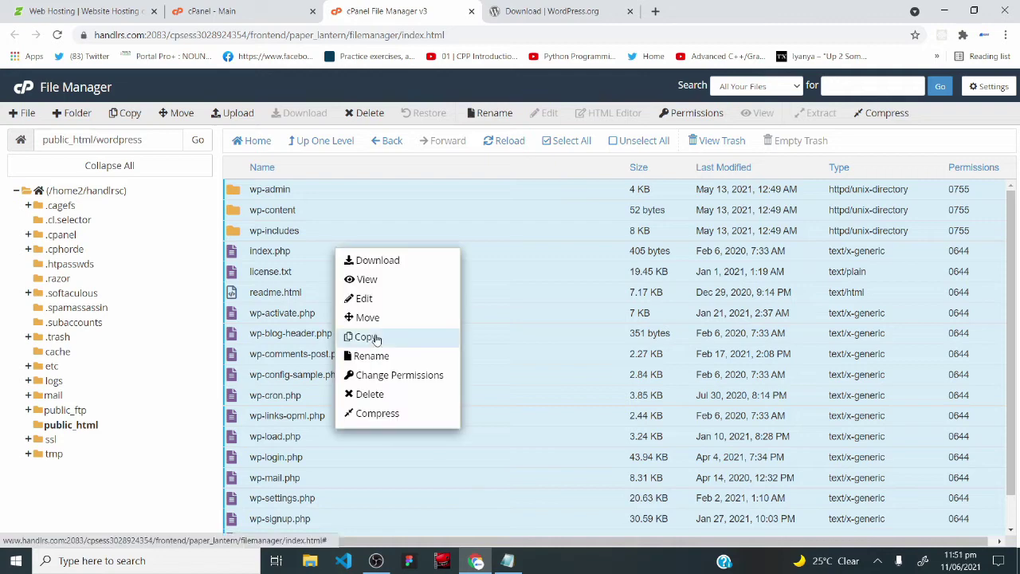
{"action": "left_click", "coordinate": [368, 318]}
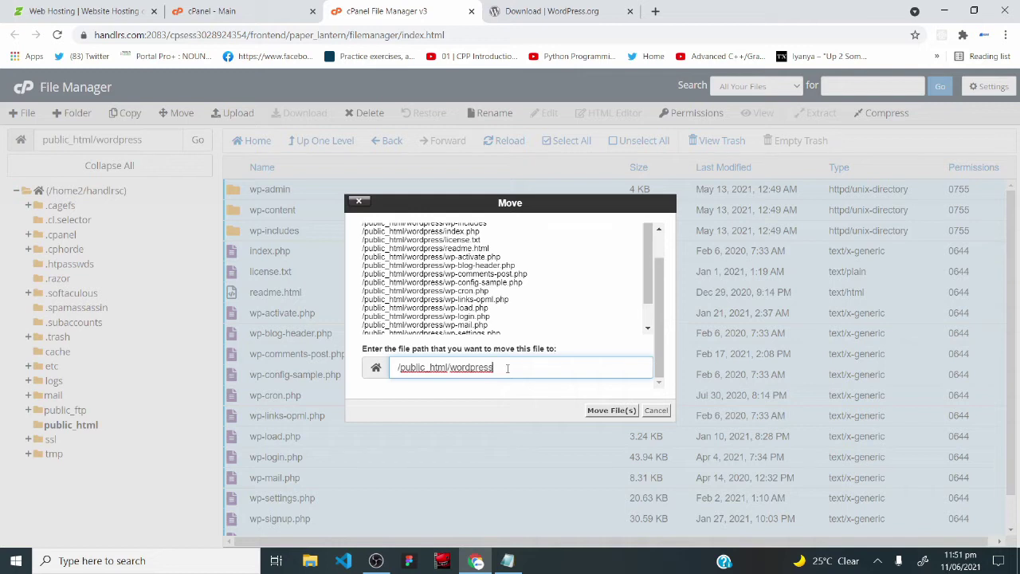
{"action": "key", "text": "BackSpace"}
{"action": "key", "text": "BackSpace"}
{"action": "key", "text": "BackSpace"}
{"action": "key", "text": "BackSpace"}
{"action": "key", "text": "BackSpace"}
{"action": "key", "text": "BackSpace"}
{"action": "key", "text": "BackSpace"}
{"action": "key", "text": "BackSpace"}
{"action": "key", "text": "BackSpace"}
{"action": "left_click", "coordinate": [611, 410]}
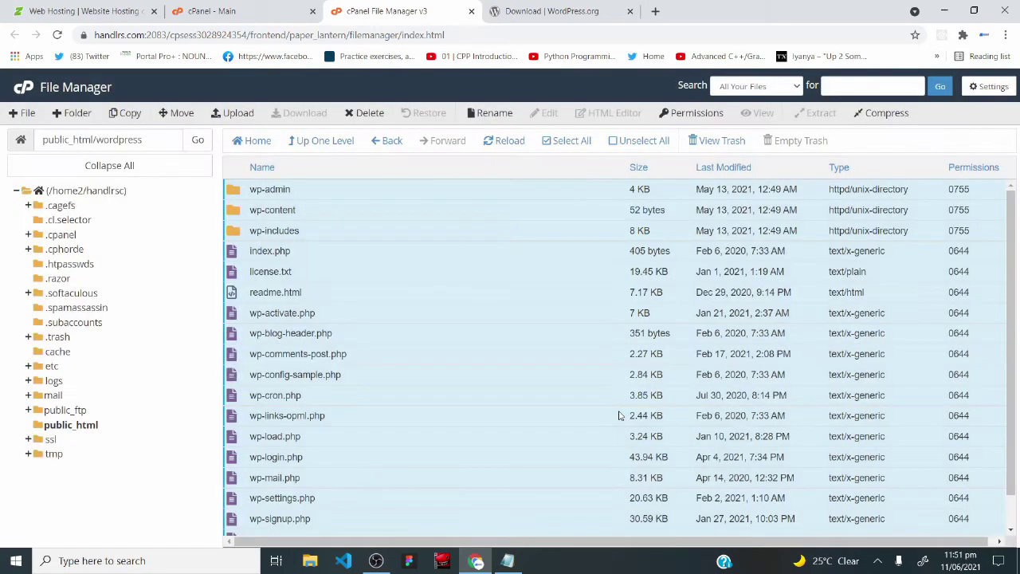
{"action": "left_click", "coordinate": [325, 144]}
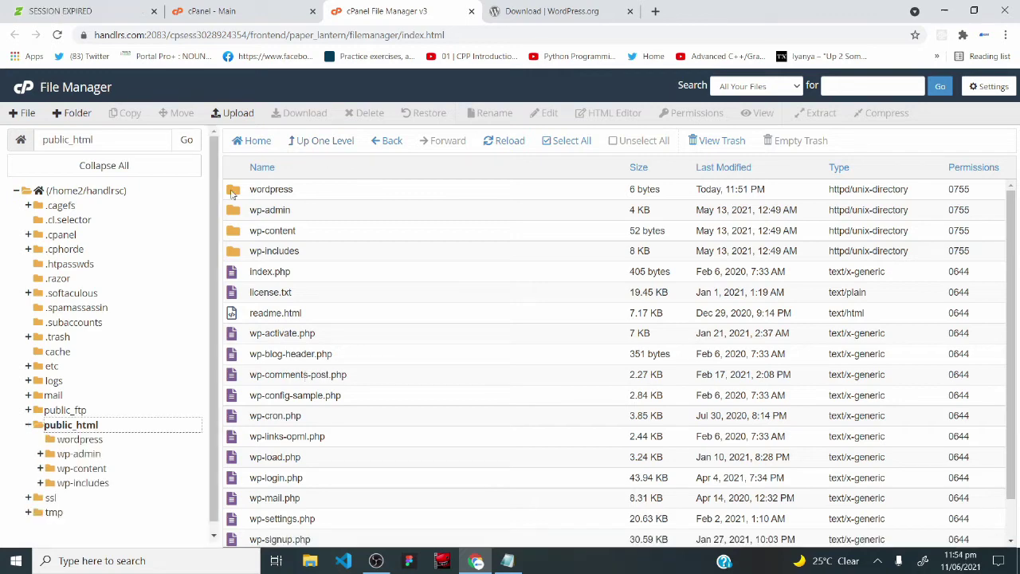
- Trash the empty wordpress folder and close the File Manager tab
{"action": "left_click", "coordinate": [232, 194]}
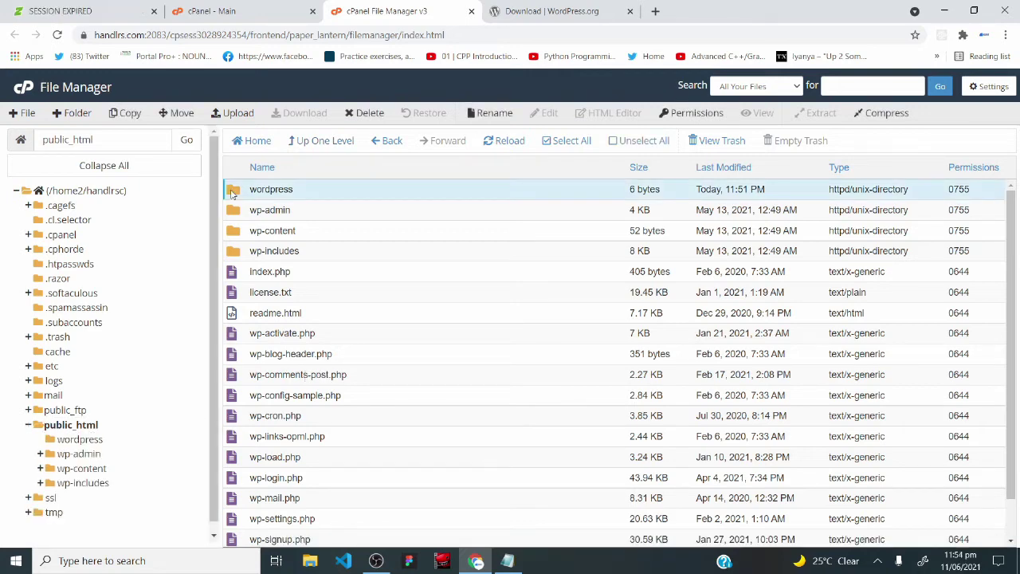
{"action": "right_click", "coordinate": [232, 193]}
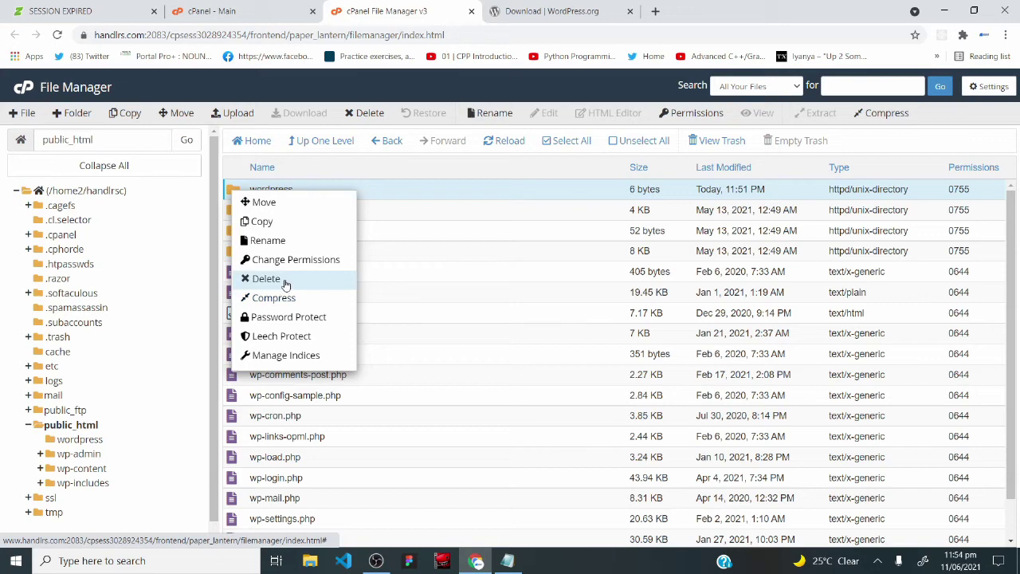
{"action": "left_click", "coordinate": [267, 278]}
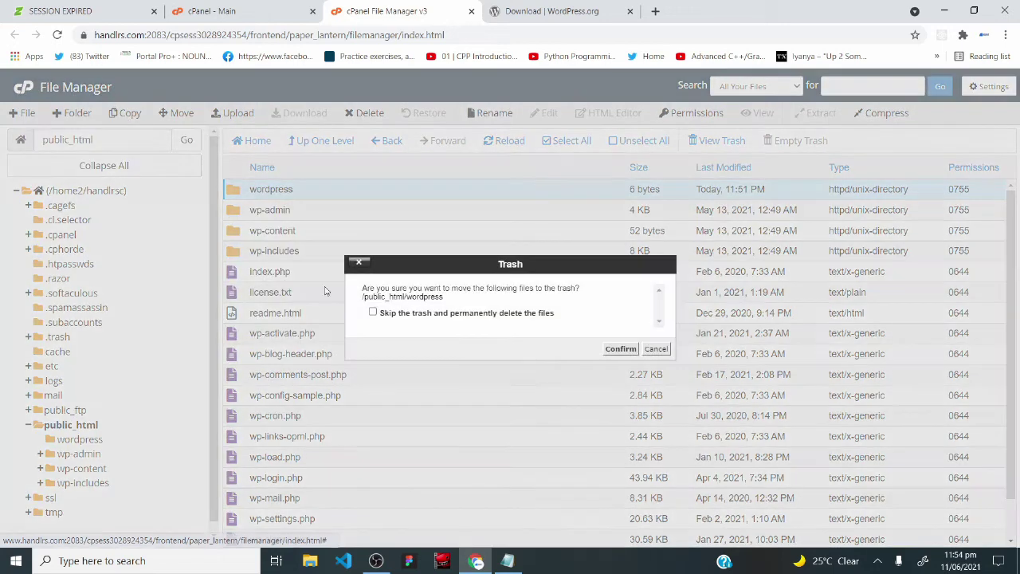
{"action": "left_click", "coordinate": [619, 356]}
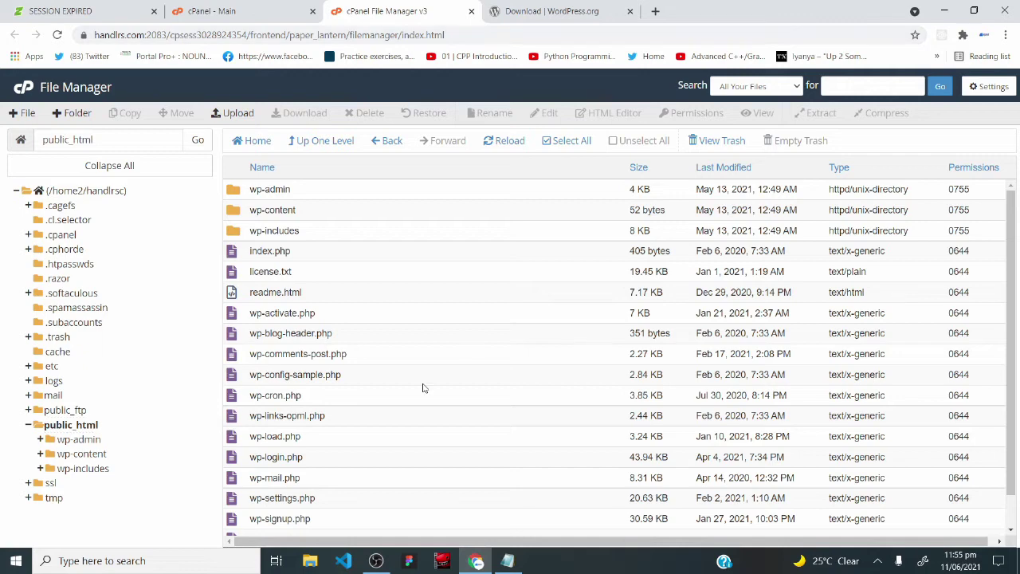
{"action": "left_click", "coordinate": [471, 12]}
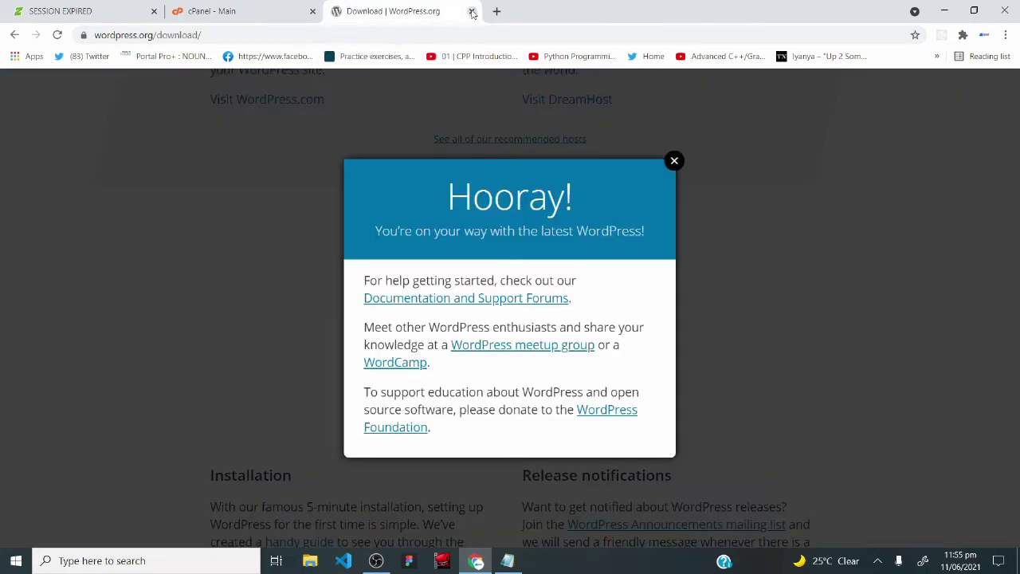
- Close the WordPress.org tab and go to MySQL Databases in cPanel
{"action": "left_click", "coordinate": [472, 12]}
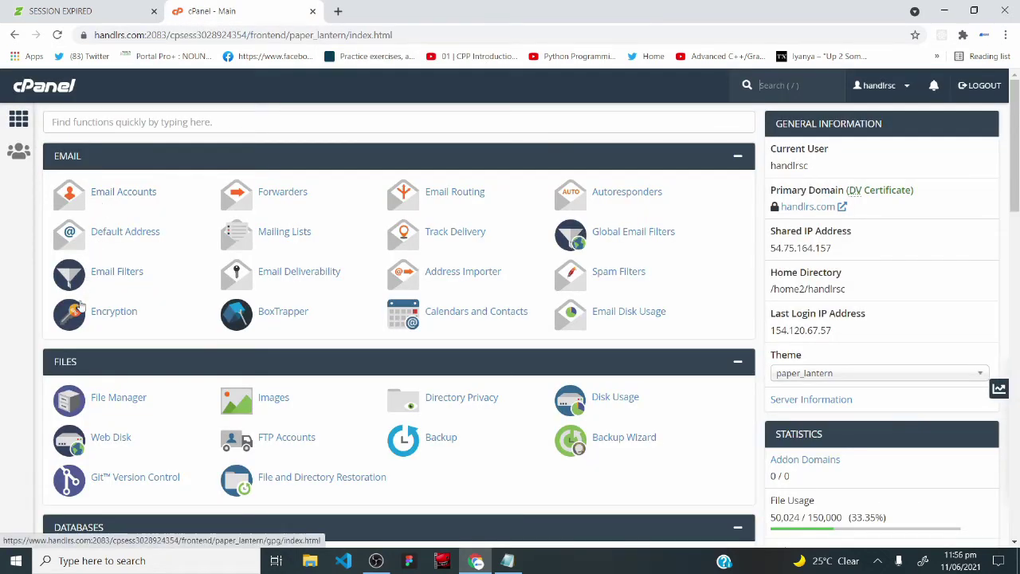
{"action": "scroll", "coordinate": [111, 265], "scroll_direction": "down", "scroll_amount": 3}
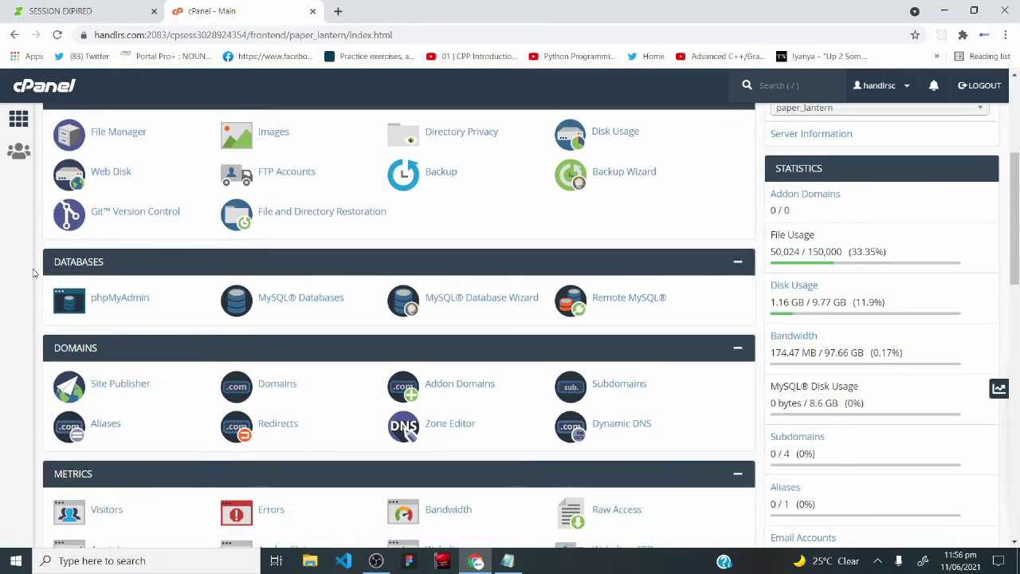
{"action": "key", "text": "slash"}
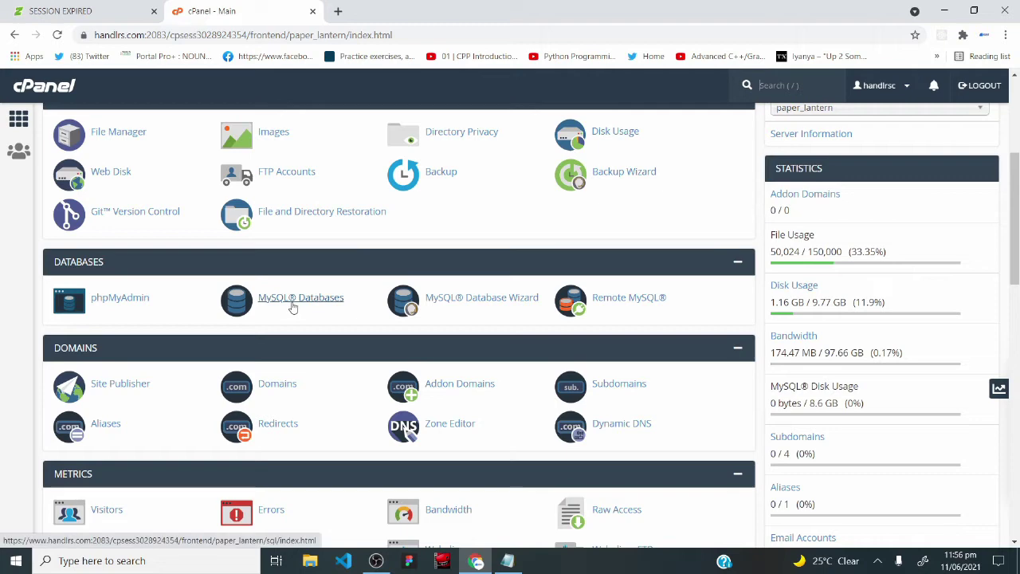
{"action": "left_click", "coordinate": [293, 308]}
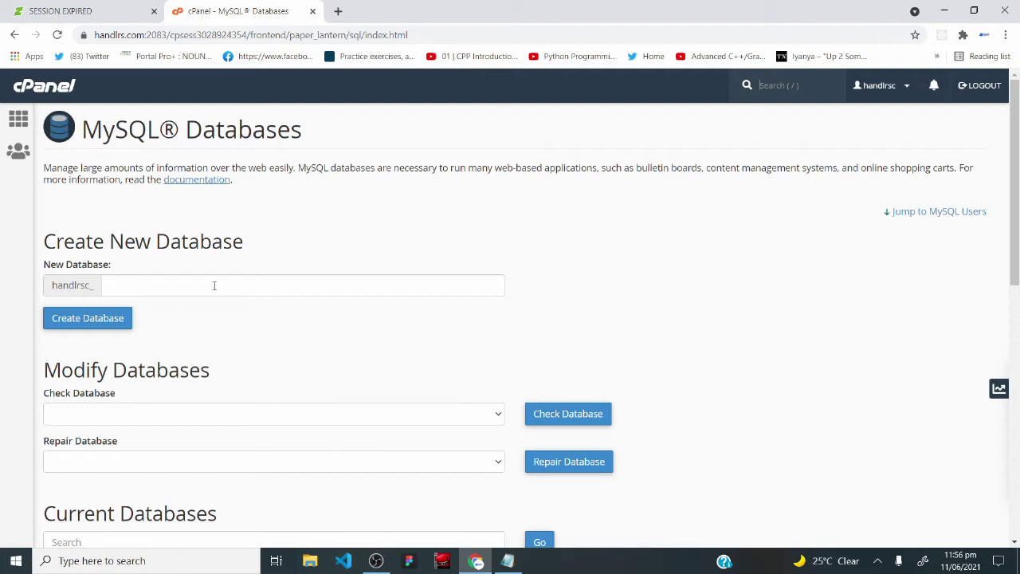
- Create the database 'handlrs' and select its full prefixed name to copy into the notes
{"action": "left_click", "coordinate": [214, 286]}
{"action": "triple_click", "coordinate": [263, 252]}
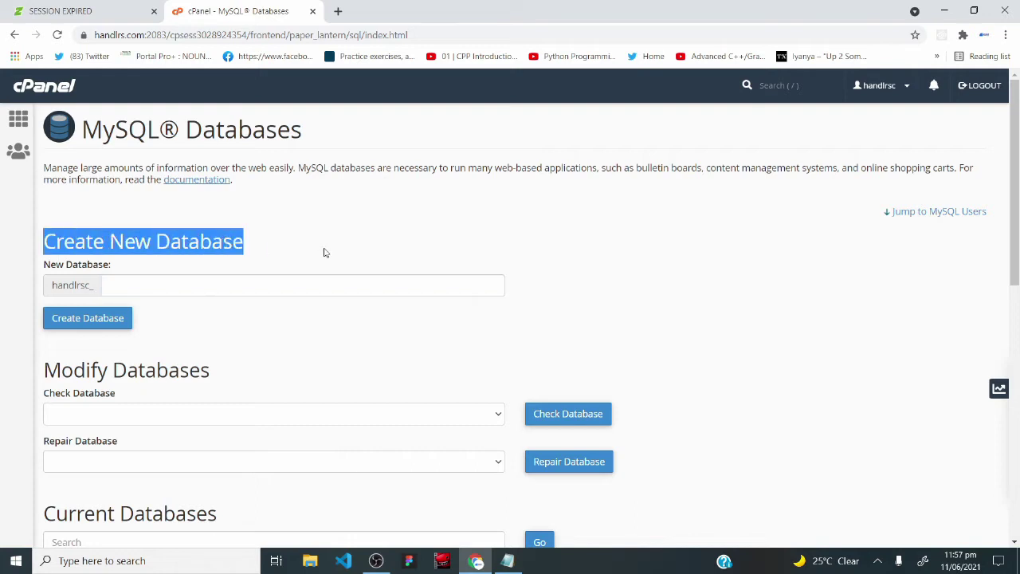
{"action": "left_click", "coordinate": [264, 285]}
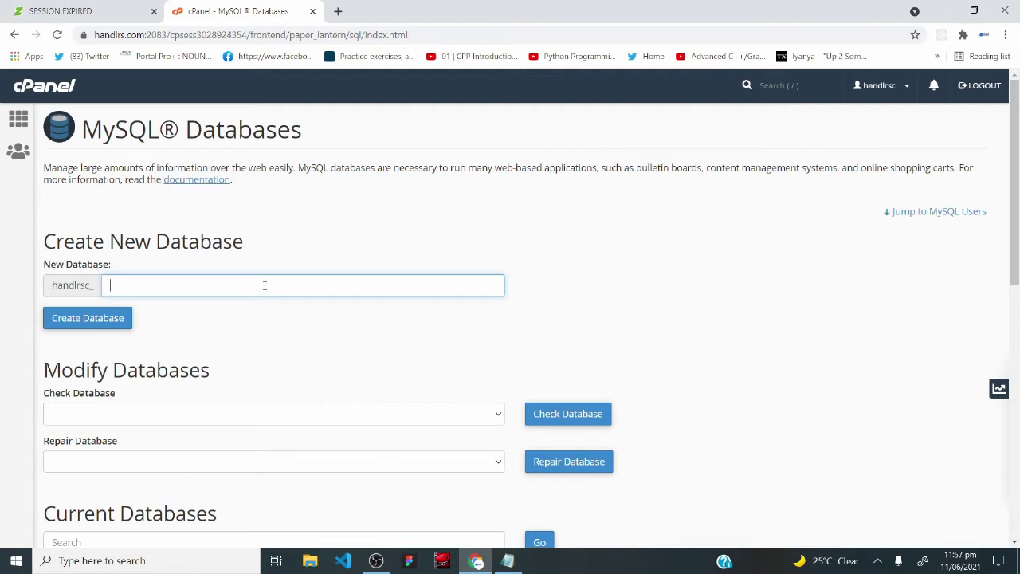
{"action": "type", "text": "handlrs"}
{"action": "left_click", "coordinate": [87, 330]}
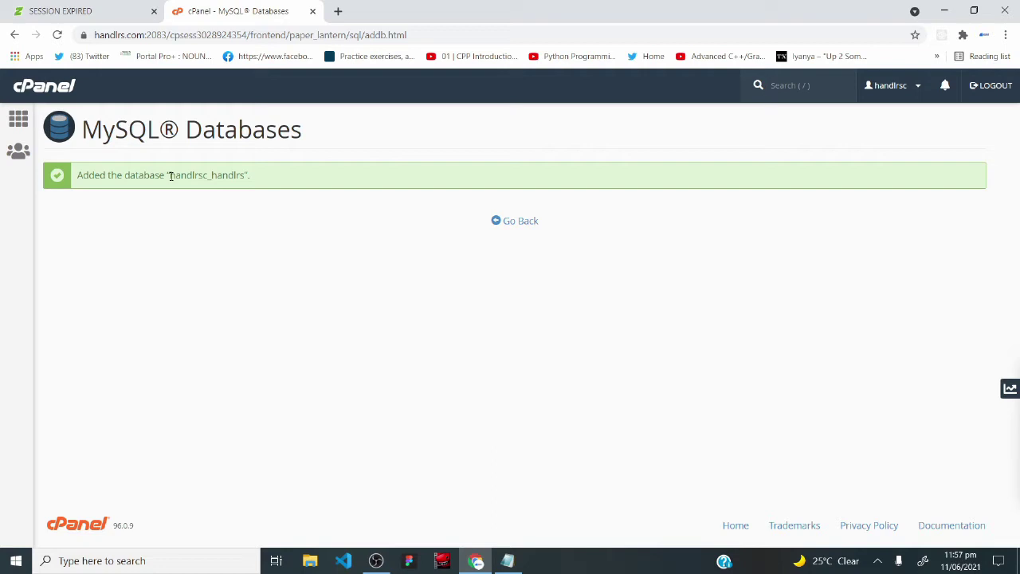
{"action": "left_click_drag", "start_coordinate": [171, 176], "coordinate": [244, 185]}
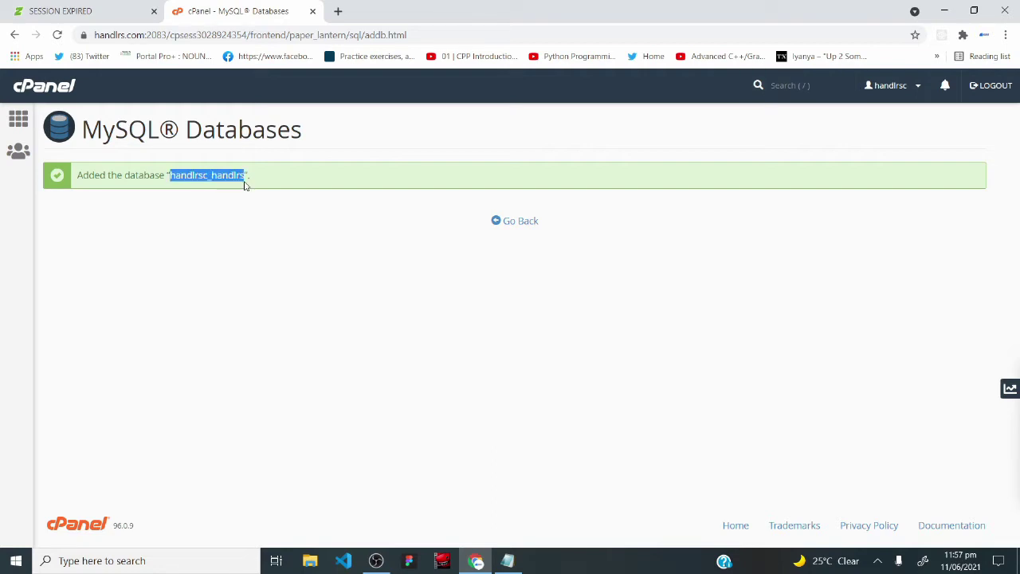
{"action": "left_click", "coordinate": [507, 560]}
- Add a 'Database Name :' line with the pasted database name, then minimize Notepad
{"action": "left_click", "coordinate": [296, 373]}
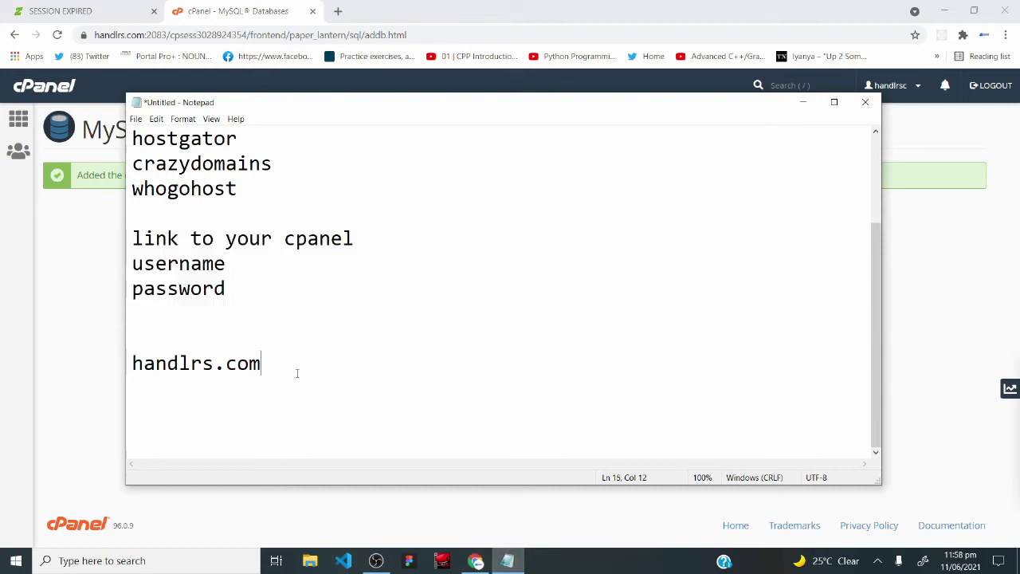
{"action": "key", "text": "Return"}
{"action": "key", "text": "Return"}
{"action": "key", "text": "Return"}
{"action": "key", "text": "Return"}
{"action": "key", "text": "Return"}
{"action": "key", "text": "Return"}
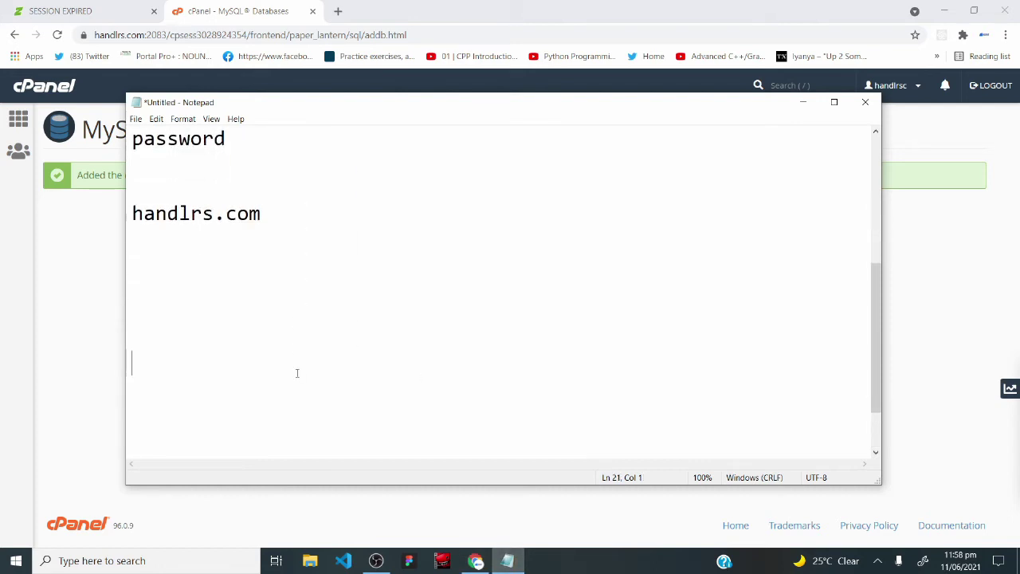
{"action": "key", "text": "Up"}
{"action": "key", "text": "Up"}
{"action": "key", "text": "Up"}
{"action": "key", "text": "Up"}
{"action": "type", "text": "Database Name :"}
{"action": "key", "text": "ctrl+v"}
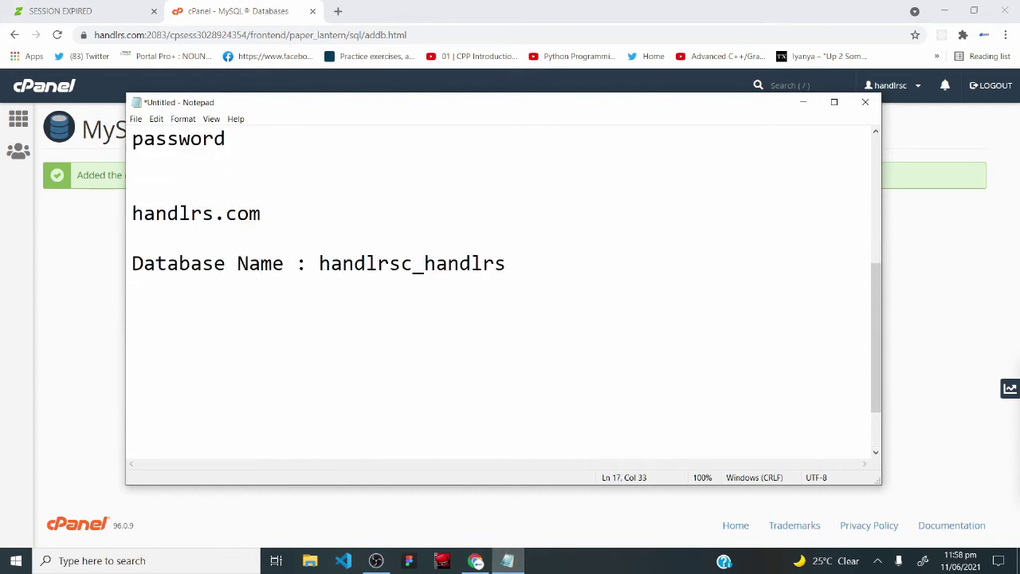
{"action": "key", "text": "Return"}
{"action": "left_click", "coordinate": [803, 102]}
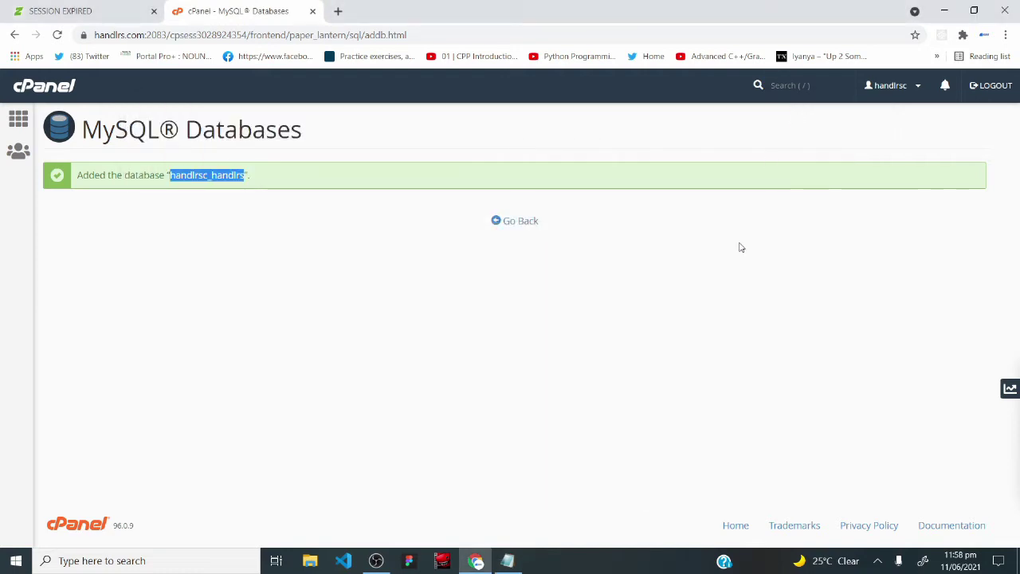
- Return to the MySQL Databases overview and find the Add New User section
{"action": "left_click", "coordinate": [516, 222]}
{"action": "scroll", "coordinate": [250, 337], "scroll_direction": "up", "scroll_amount": 5}
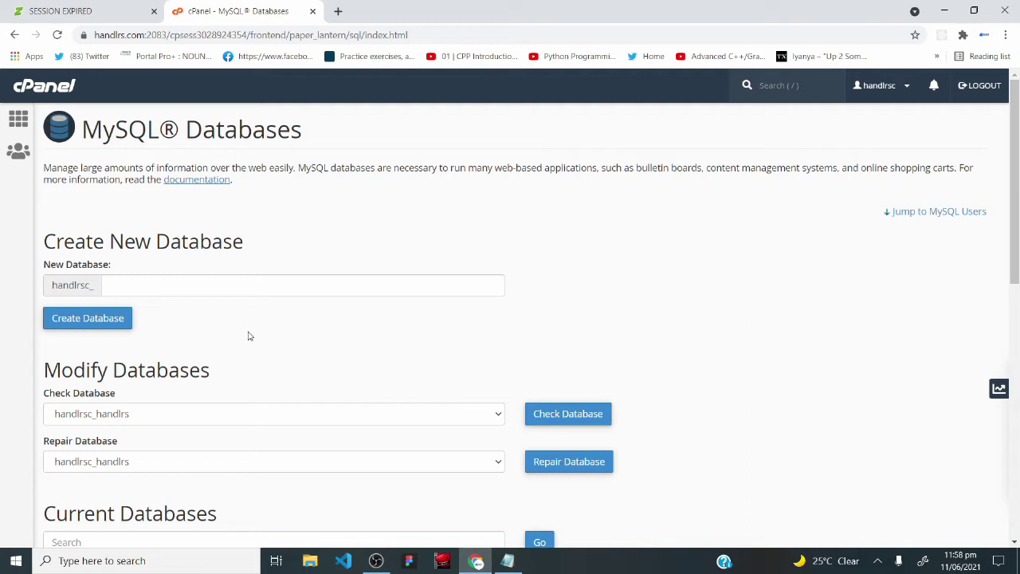
{"action": "scroll", "coordinate": [146, 323], "scroll_direction": "down", "scroll_amount": 6}
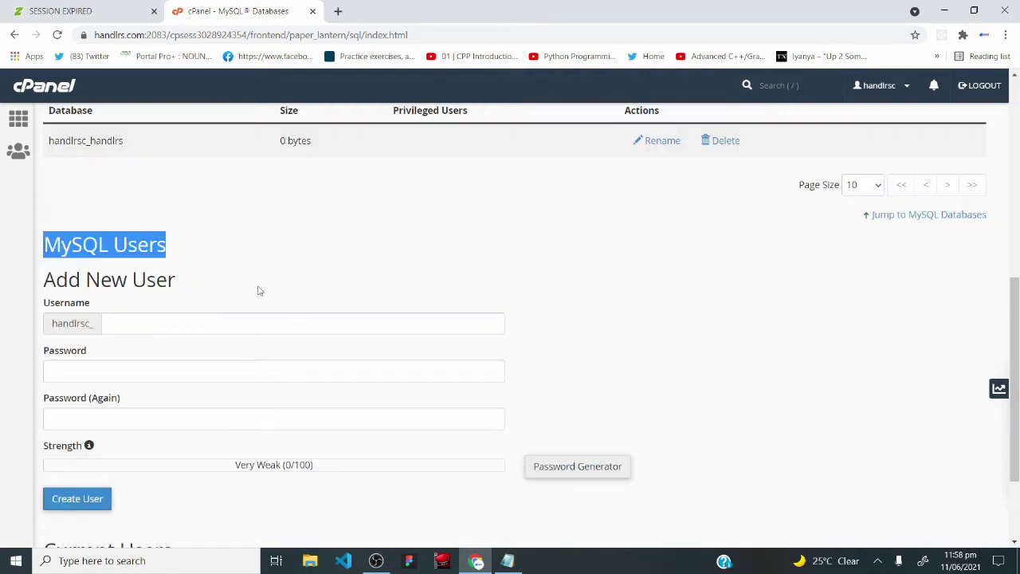
{"action": "left_click_drag", "start_coordinate": [185, 290], "coordinate": [45, 291]}
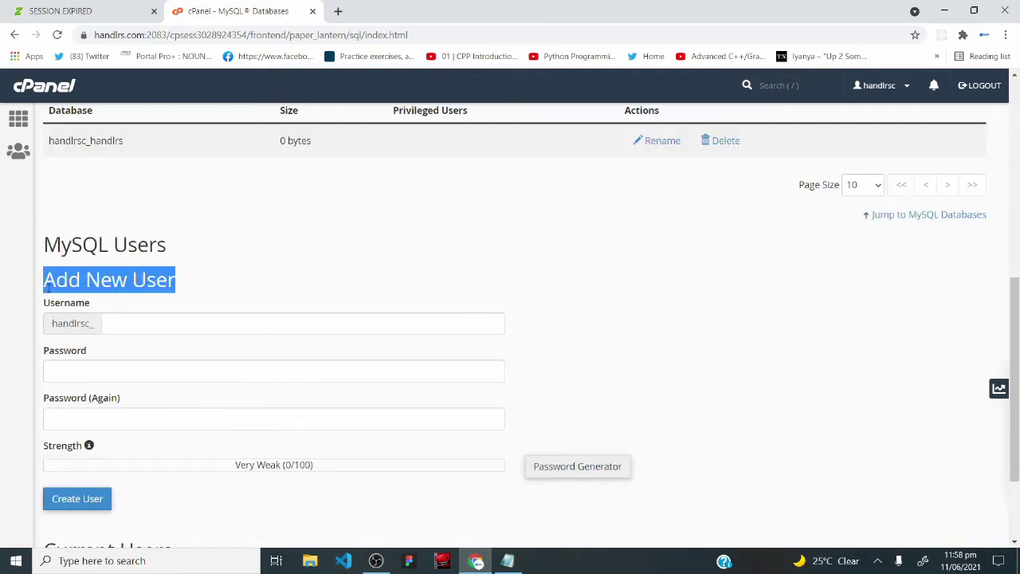
{"action": "left_click_drag", "start_coordinate": [44, 255], "coordinate": [183, 254]}
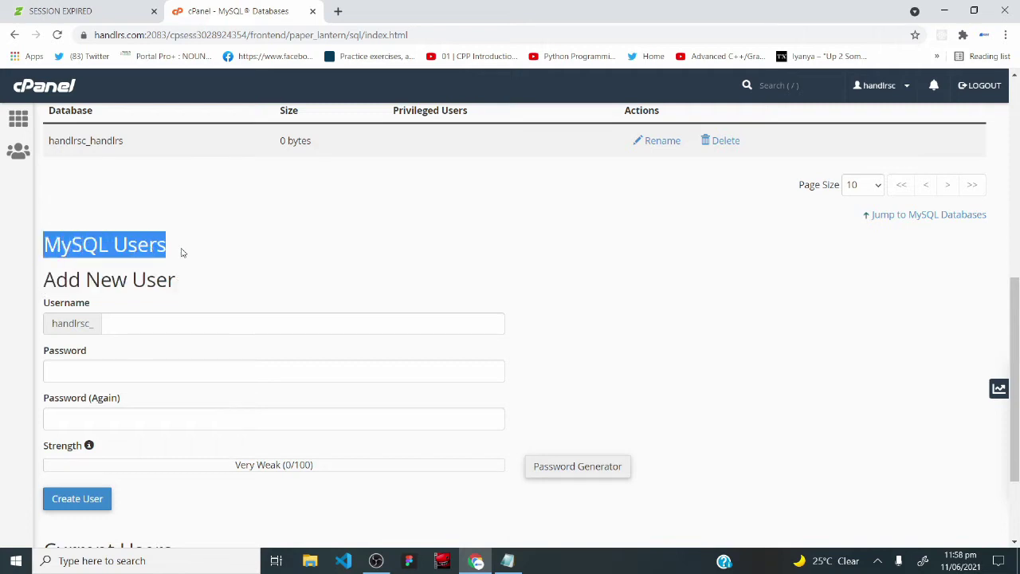
- Create the new MySQL user with a strong password and copy its full user name
{"action": "left_click", "coordinate": [154, 324]}
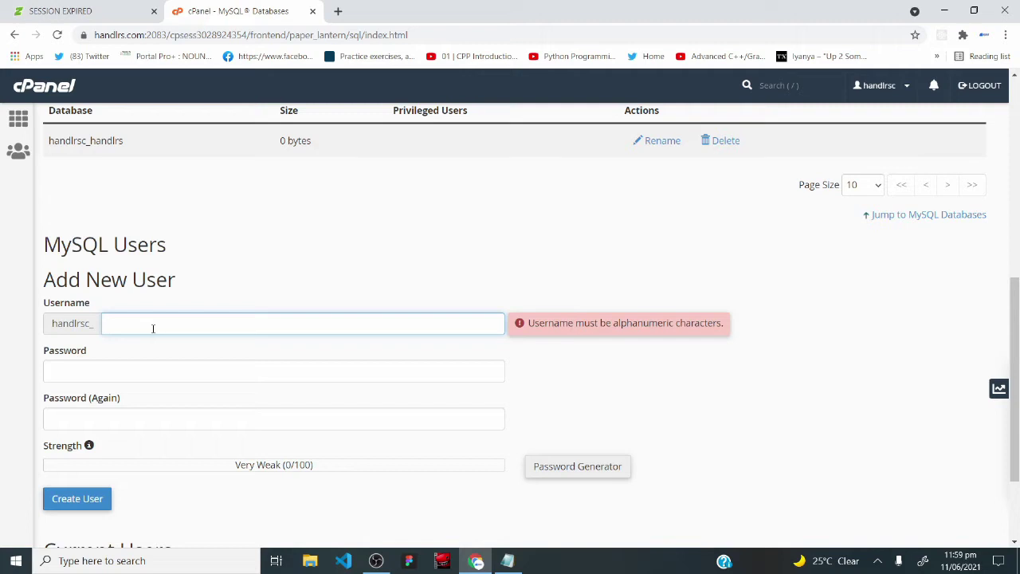
{"action": "type", "text": "joseph"}
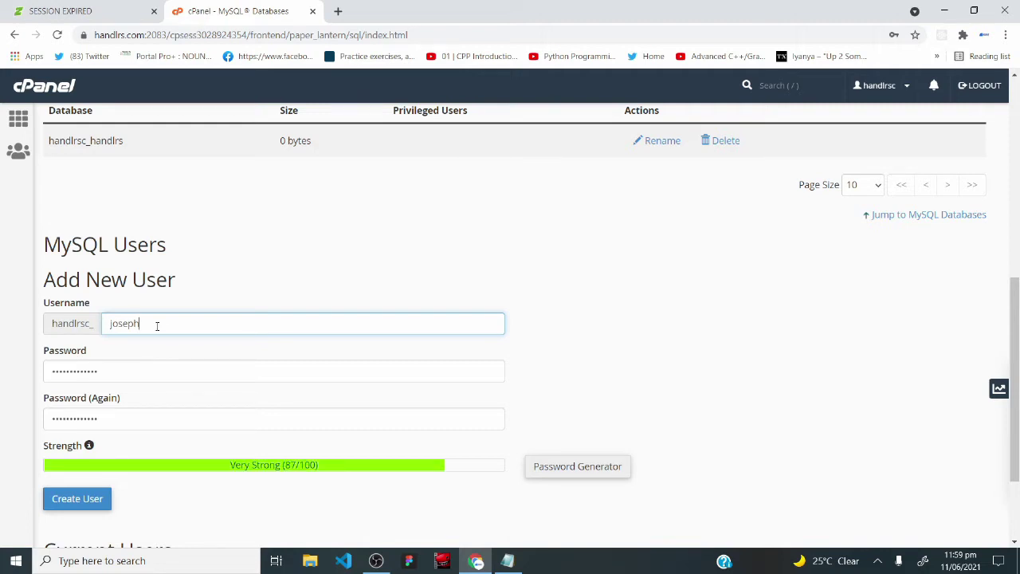
{"action": "left_click", "coordinate": [77, 507]}
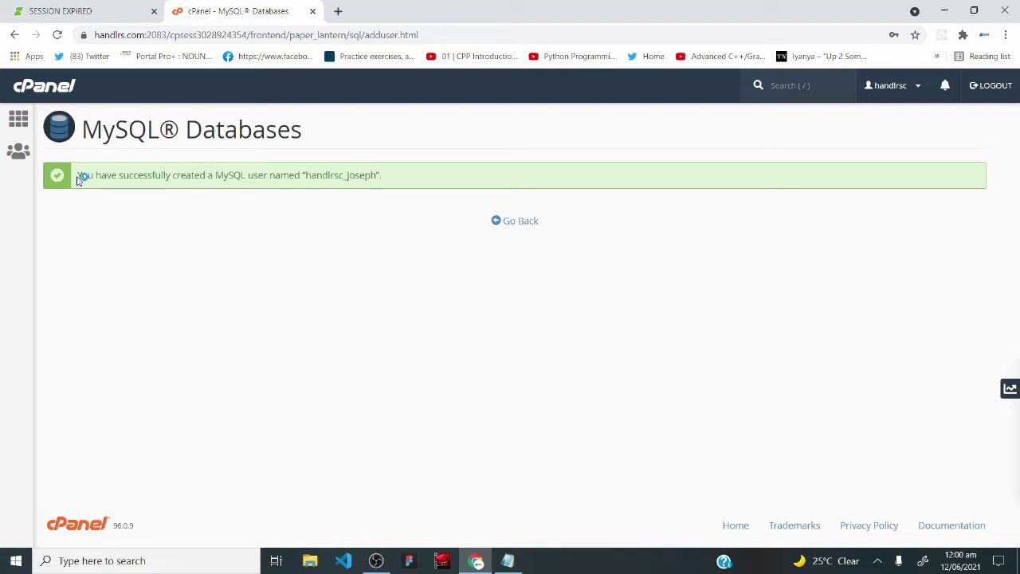
{"action": "left_click_drag", "start_coordinate": [306, 175], "coordinate": [376, 178]}
{"action": "key", "text": "ctrl+c"}
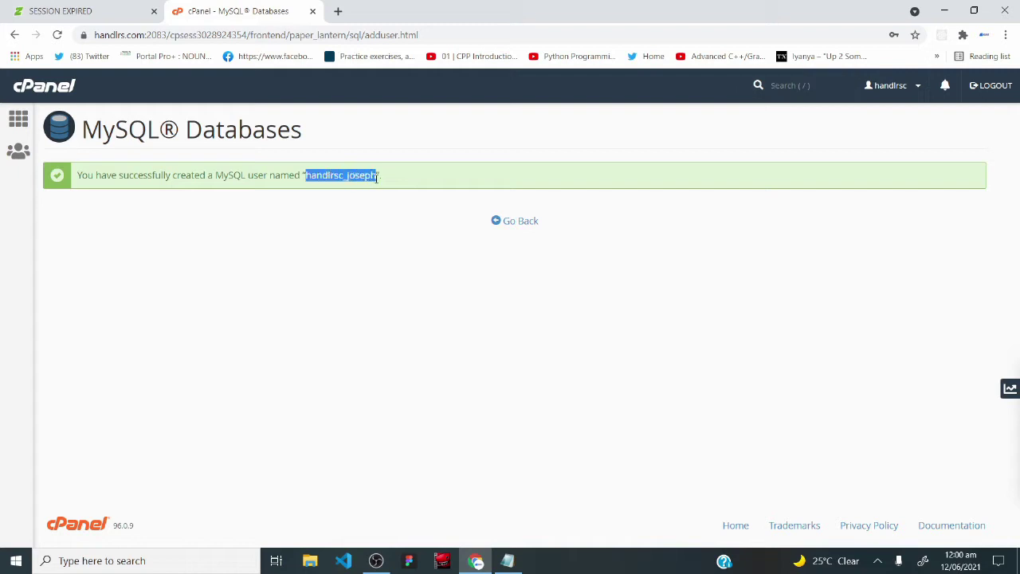
{"action": "left_click", "coordinate": [507, 560]}
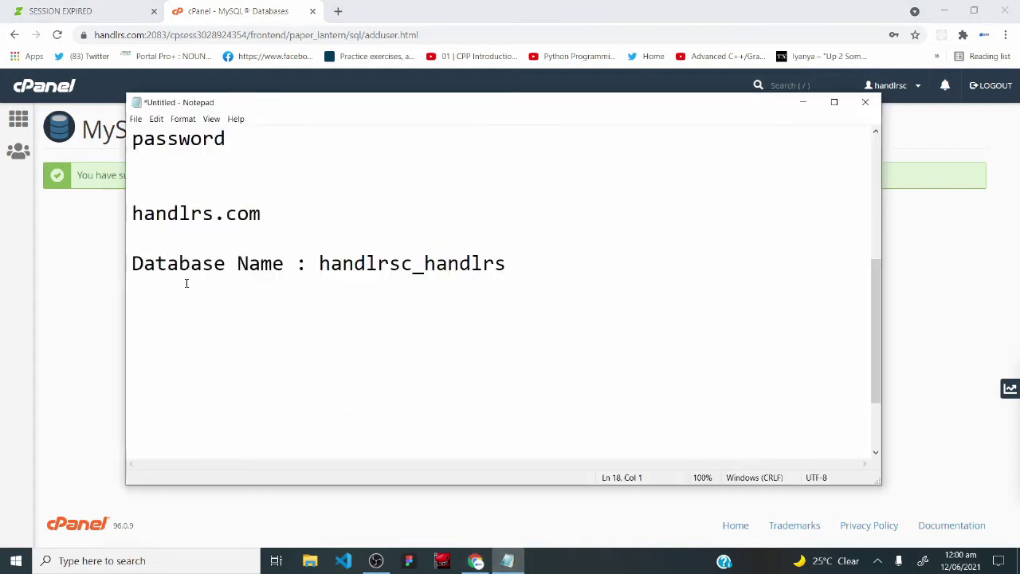
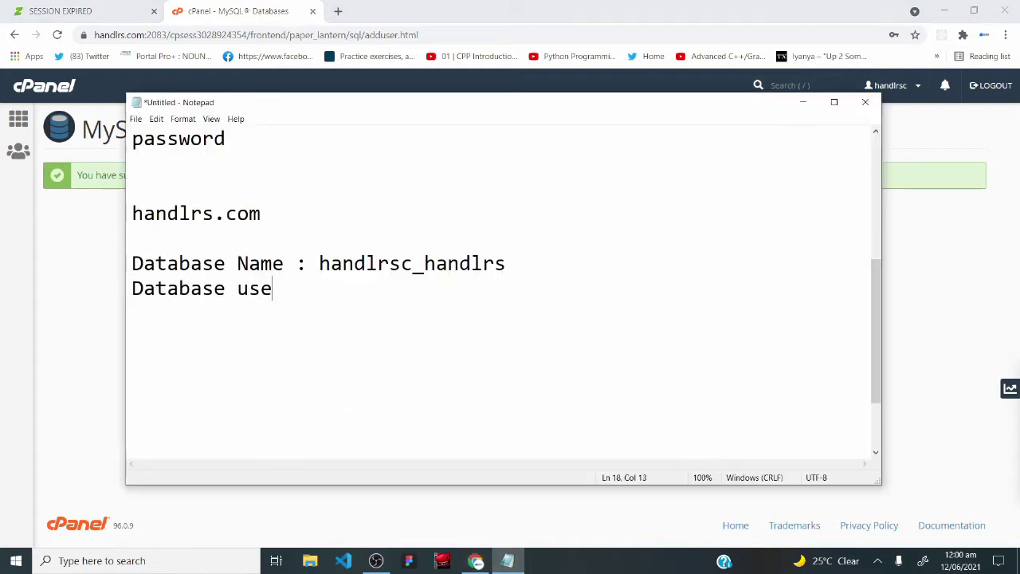
- Add 'Database user' and 'Database Password' lines to the Notepad notes, then switch back to cPanel
{"action": "key", "text": "ctrl+v"}
{"action": "key", "text": "Return"}
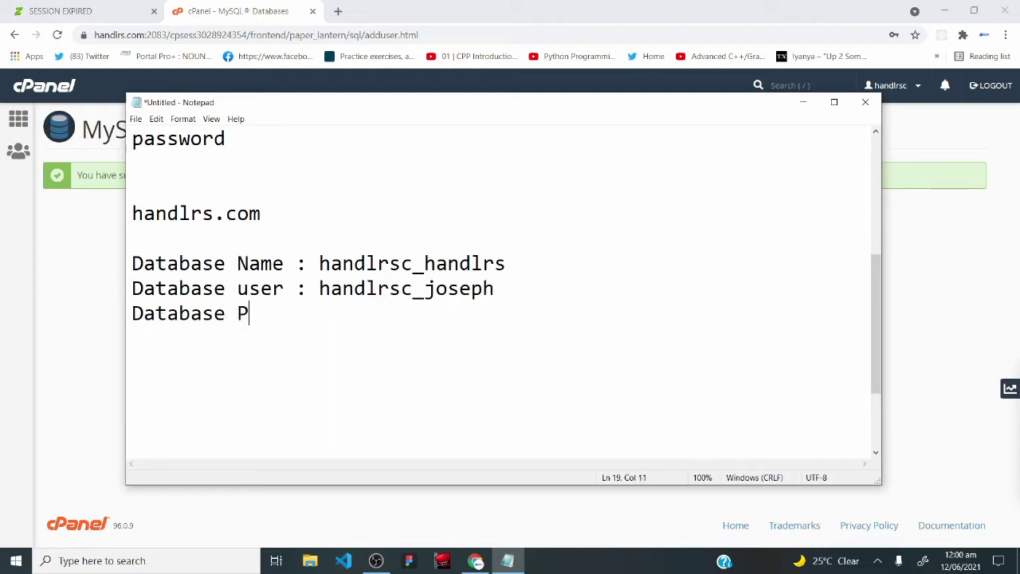
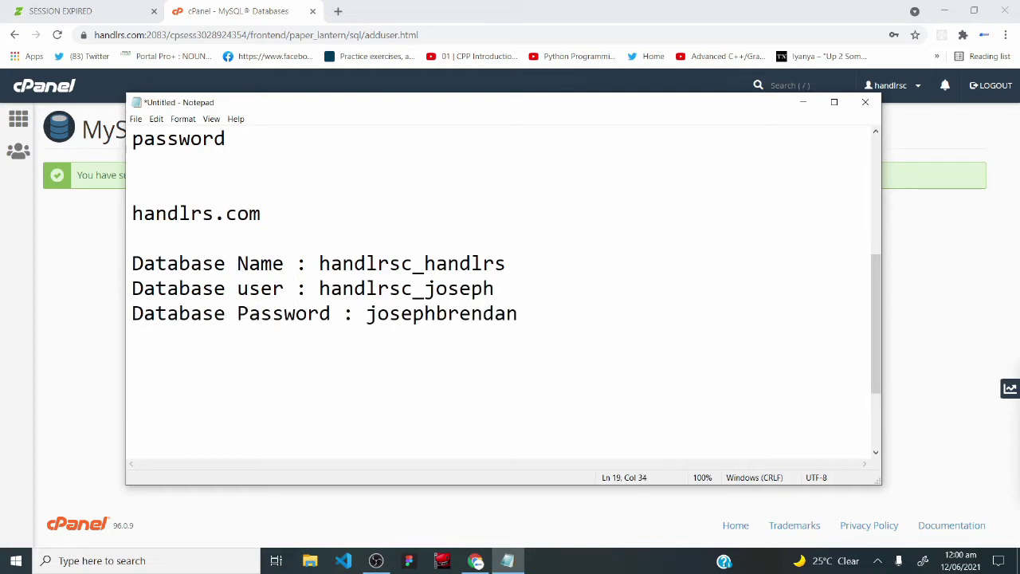
{"action": "key", "text": "alt+Tab"}
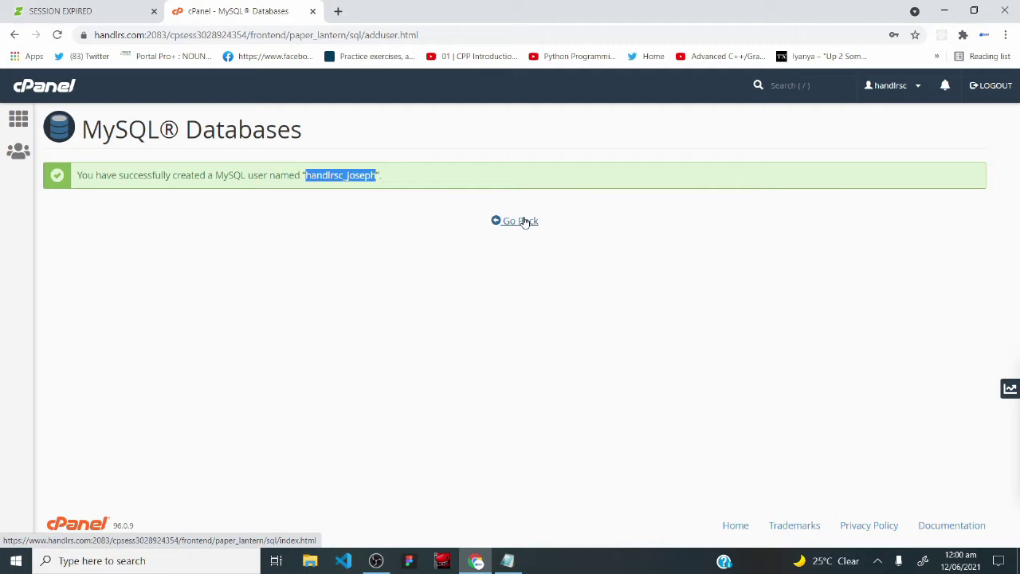
- Return to the MySQL Databases page and locate the Add User To Database section
{"action": "left_click", "coordinate": [521, 221]}
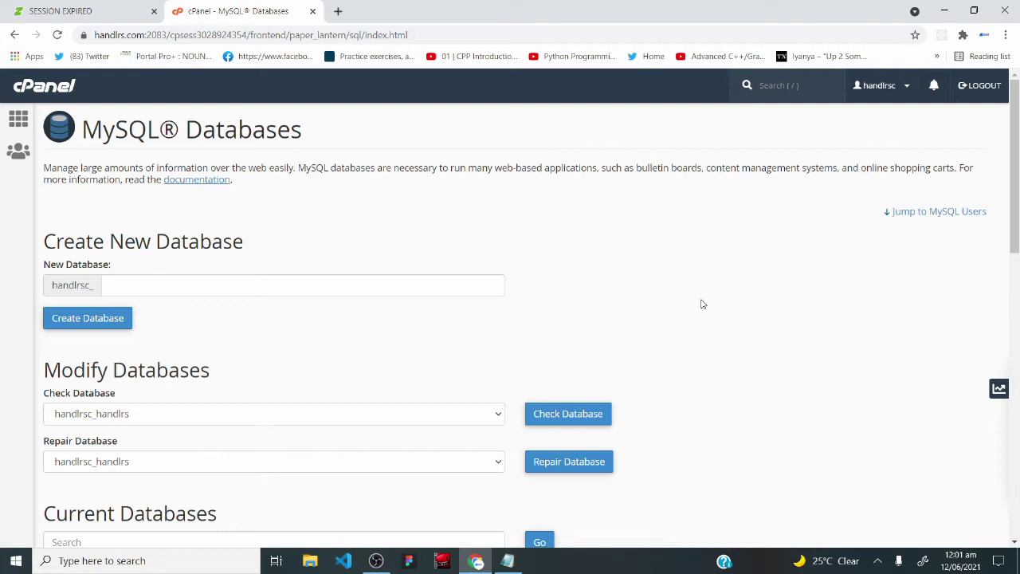
{"action": "scroll", "coordinate": [631, 292], "scroll_direction": "down", "scroll_amount": 10}
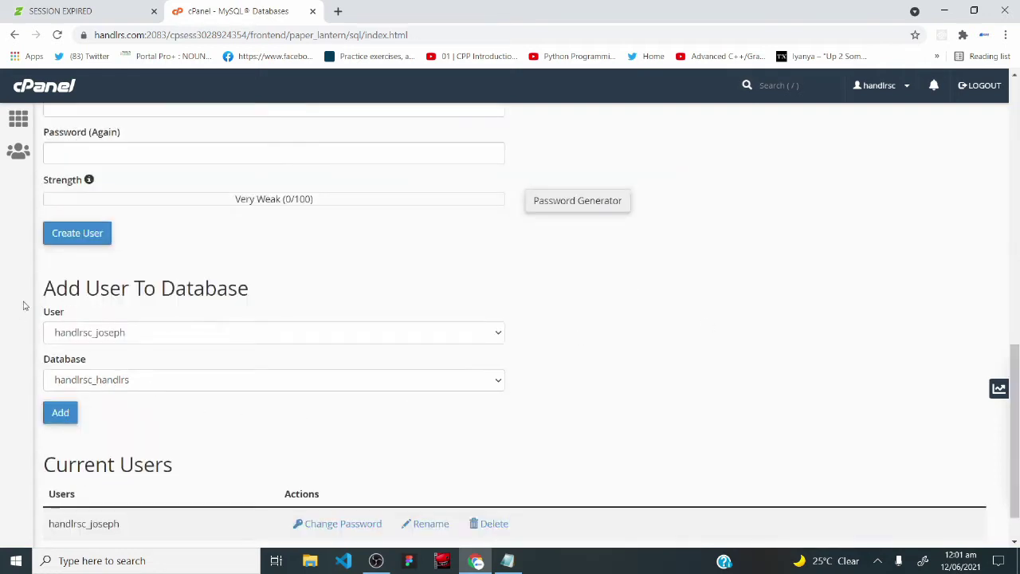
{"action": "left_click_drag", "start_coordinate": [44, 290], "coordinate": [264, 296]}
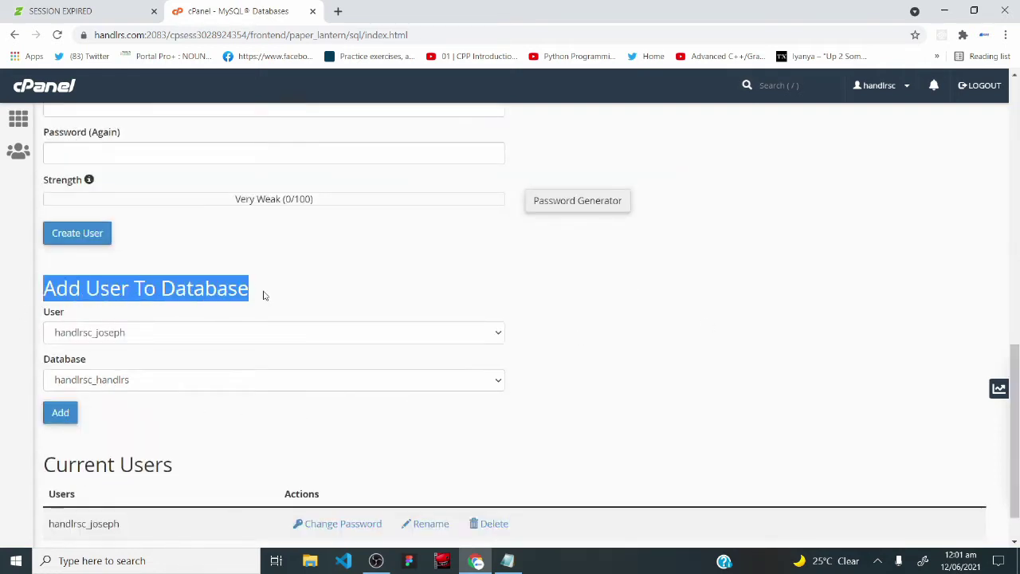
{"action": "left_click", "coordinate": [69, 322]}
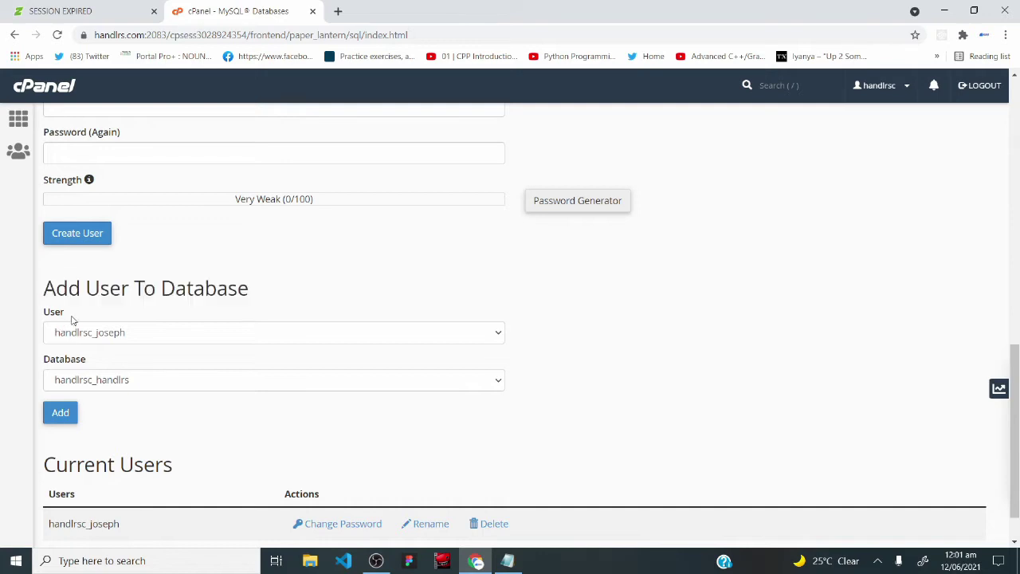
- Add the newly created MySQL user to the handlrsc_handlrs database
{"action": "left_click", "coordinate": [125, 338]}
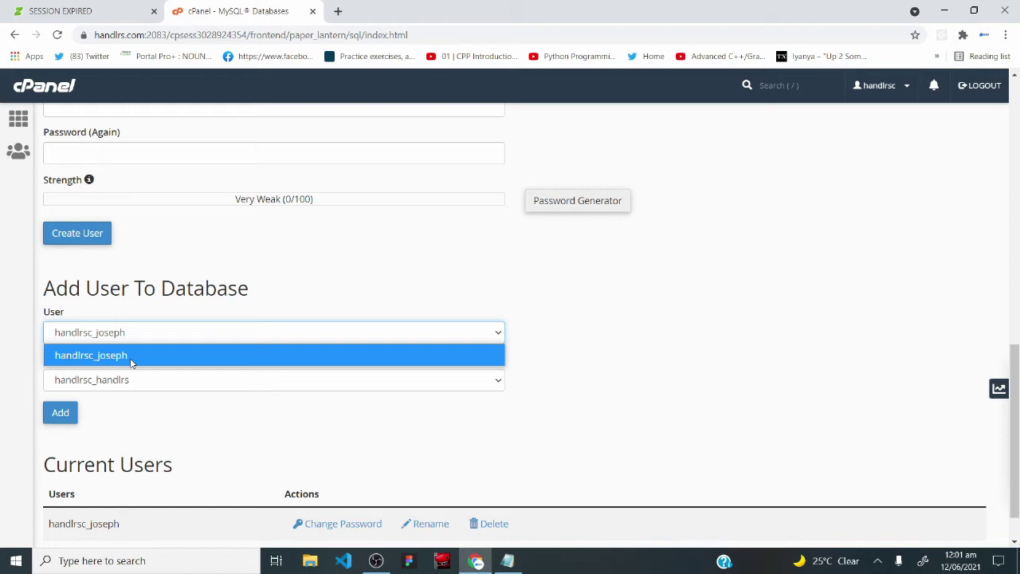
{"action": "left_click", "coordinate": [131, 356]}
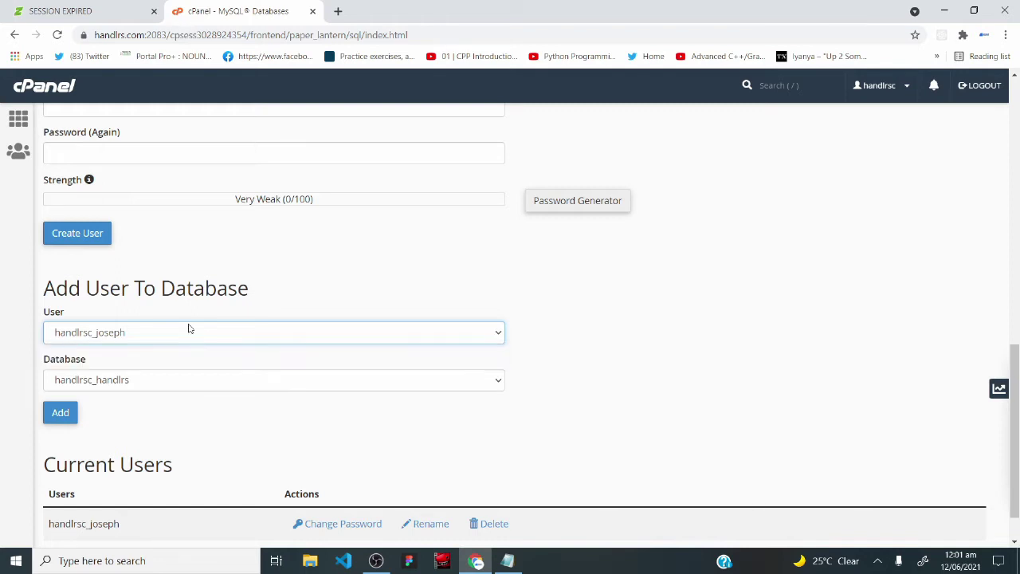
{"action": "left_click", "coordinate": [155, 383]}
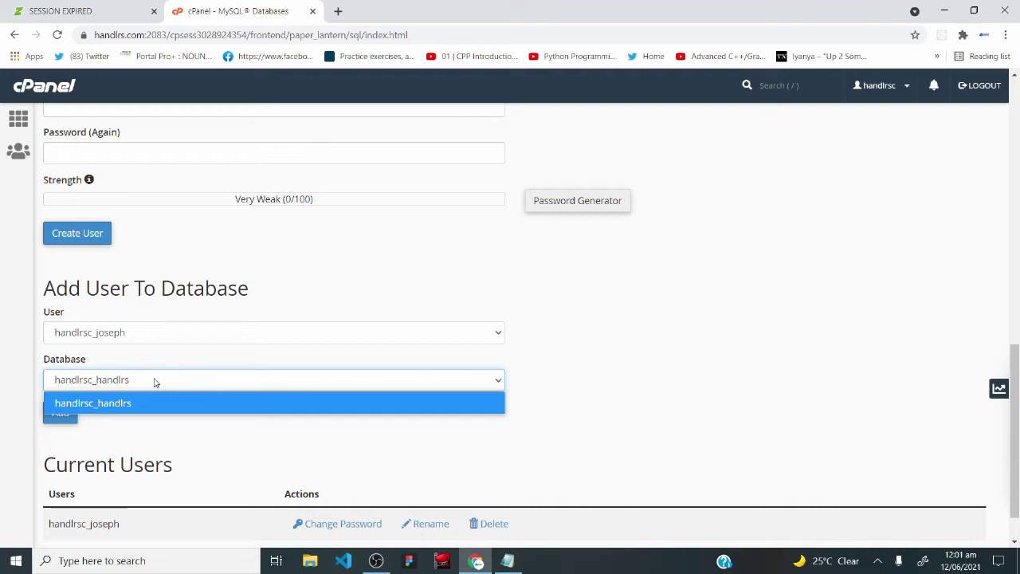
{"action": "left_click", "coordinate": [131, 402]}
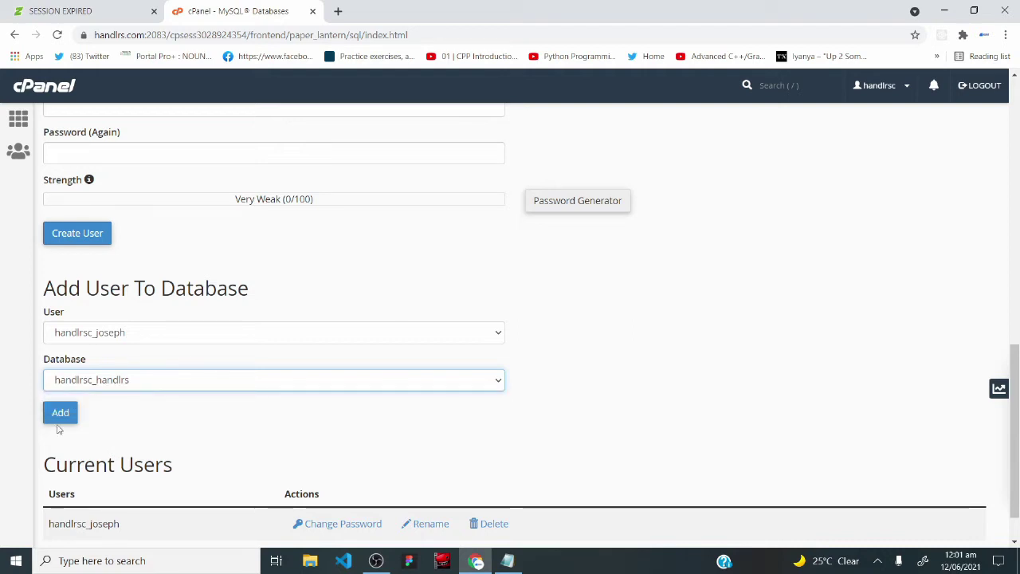
{"action": "left_click", "coordinate": [59, 415]}
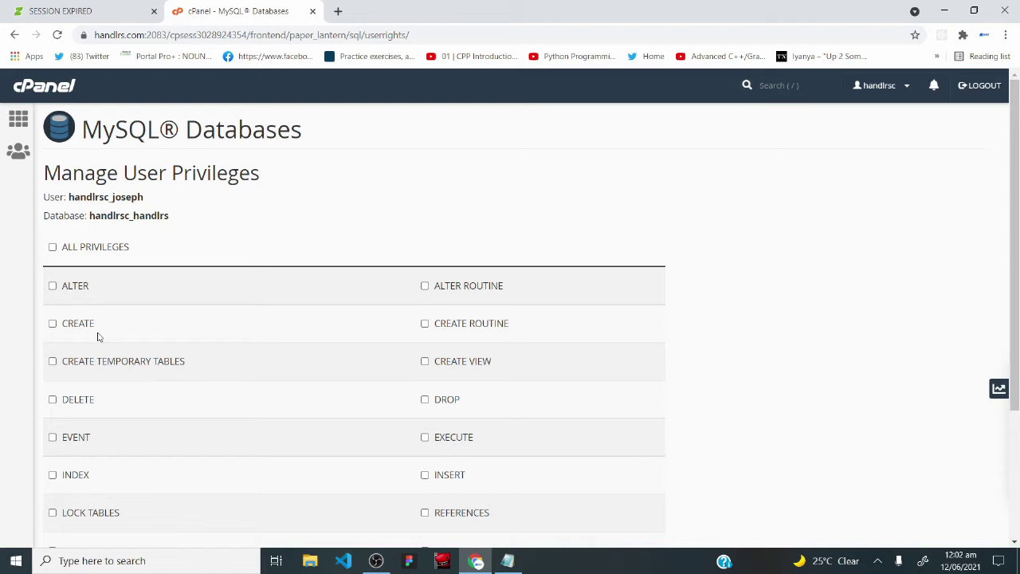
- Grant the user ALL PRIVILEGES on handlrsc_handlrs, save the changes, and go back to MySQL Databases
{"action": "left_click", "coordinate": [53, 247]}
{"action": "scroll", "coordinate": [249, 496], "scroll_direction": "down", "scroll_amount": 3}
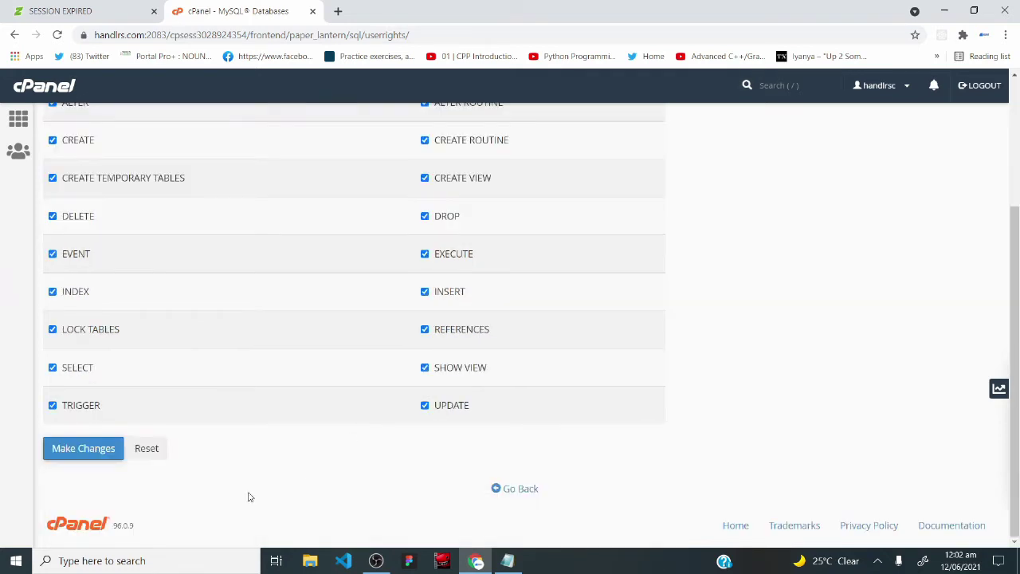
{"action": "left_click", "coordinate": [70, 452]}
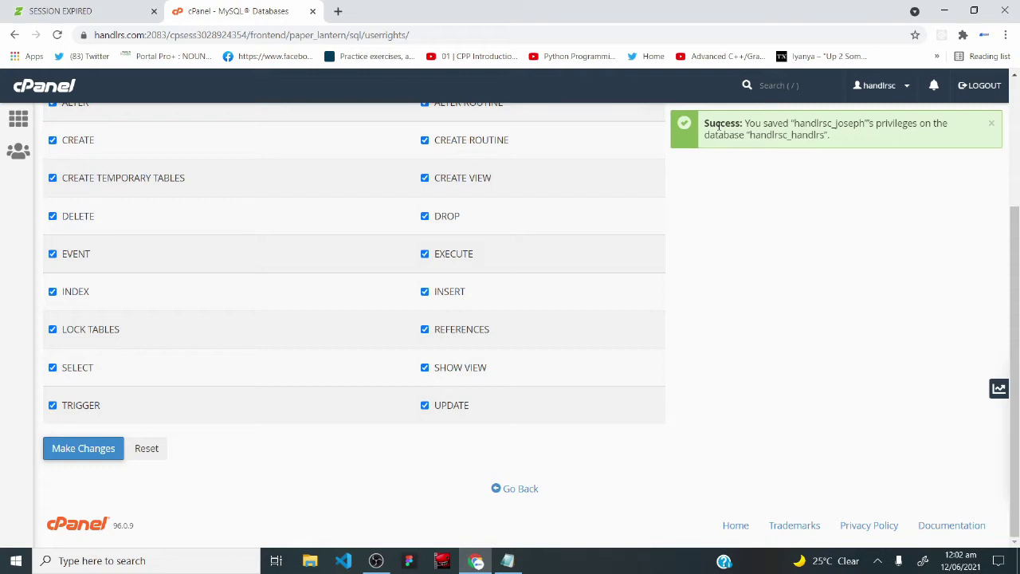
{"action": "left_click", "coordinate": [516, 494]}
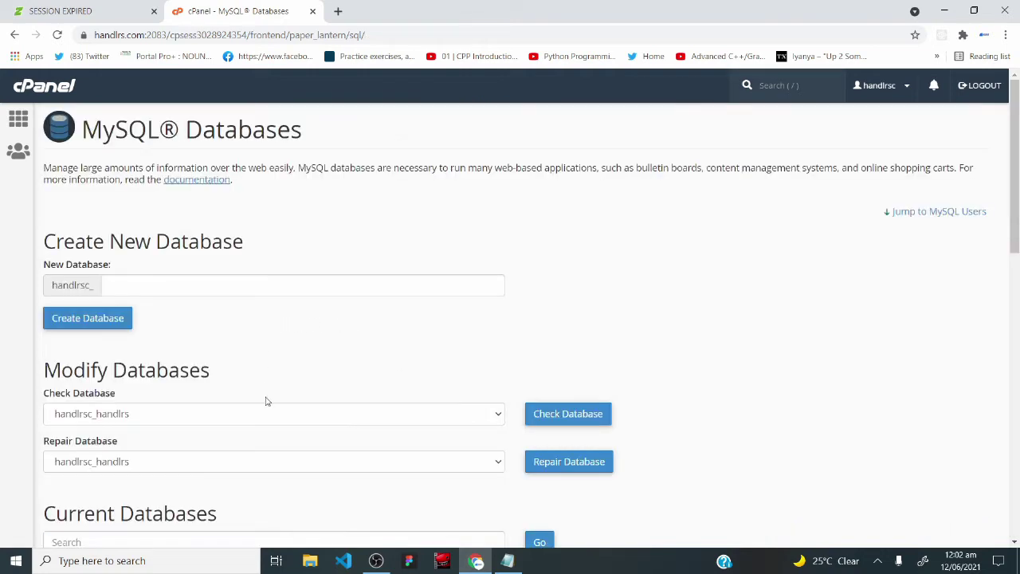
{"action": "scroll", "coordinate": [295, 346], "scroll_direction": "down", "scroll_amount": 8}
{"action": "scroll", "coordinate": [308, 404], "scroll_direction": "down", "scroll_amount": 2}
{"action": "scroll", "coordinate": [274, 383], "scroll_direction": "up", "scroll_amount": 20}
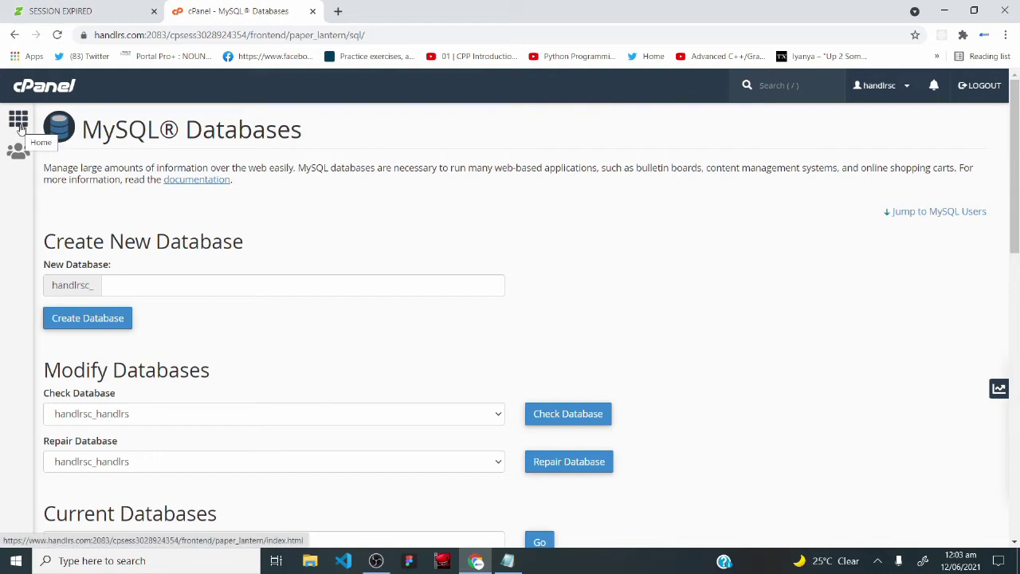
- Go to the cPanel Home dashboard and scroll down to the Software section
{"action": "left_click", "coordinate": [19, 125]}
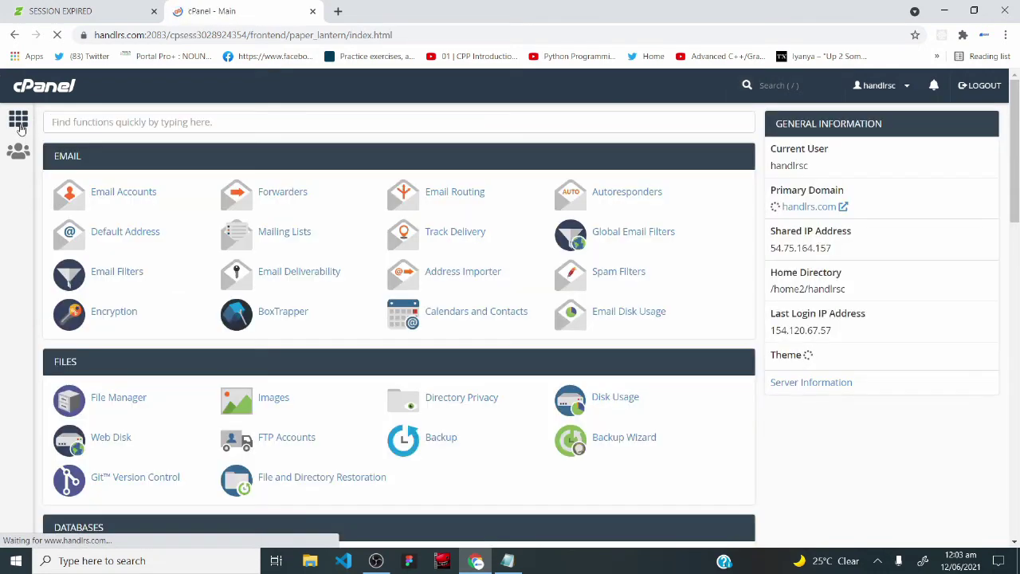
{"action": "scroll", "coordinate": [293, 309], "scroll_direction": "down", "scroll_amount": 3}
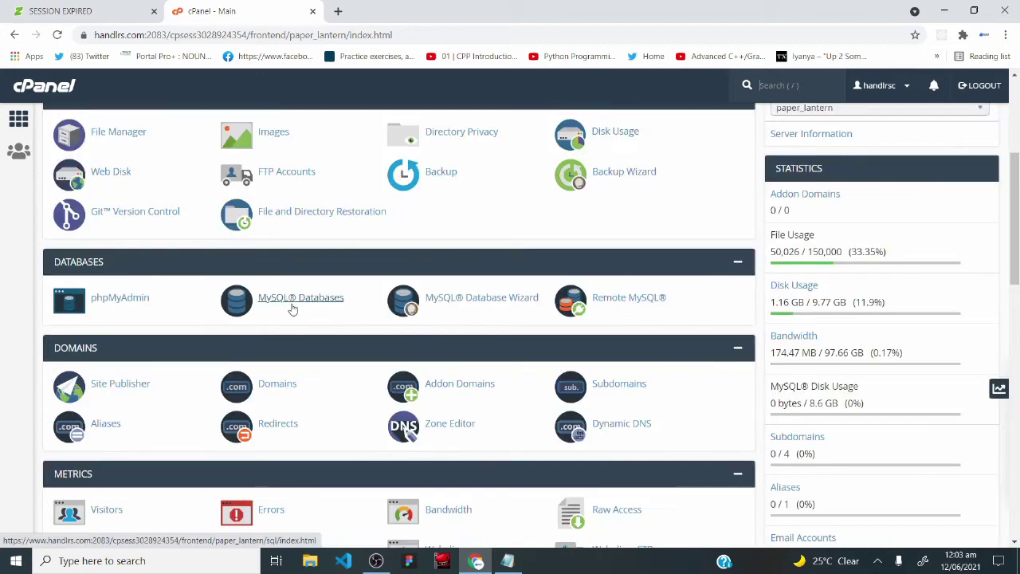
{"action": "scroll", "coordinate": [292, 310], "scroll_direction": "down", "scroll_amount": 2}
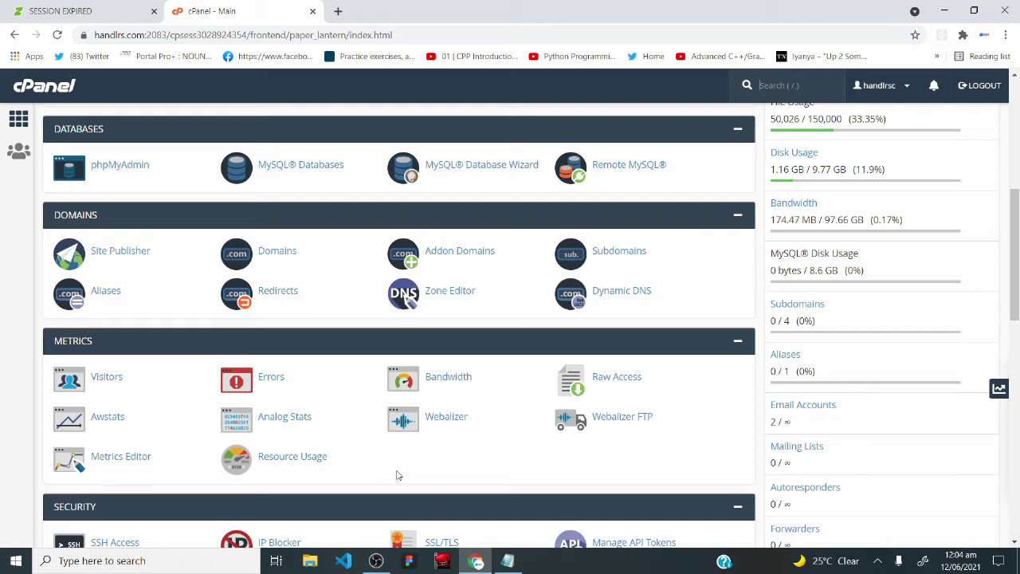
{"action": "scroll", "coordinate": [300, 269], "scroll_direction": "down", "scroll_amount": 3}
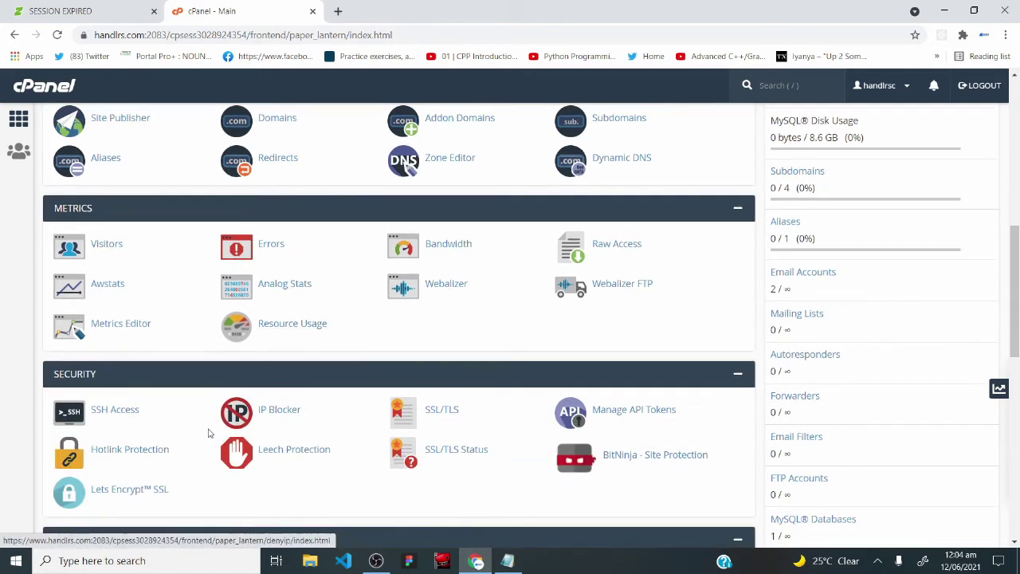
{"action": "scroll", "coordinate": [430, 411], "scroll_direction": "down", "scroll_amount": 3}
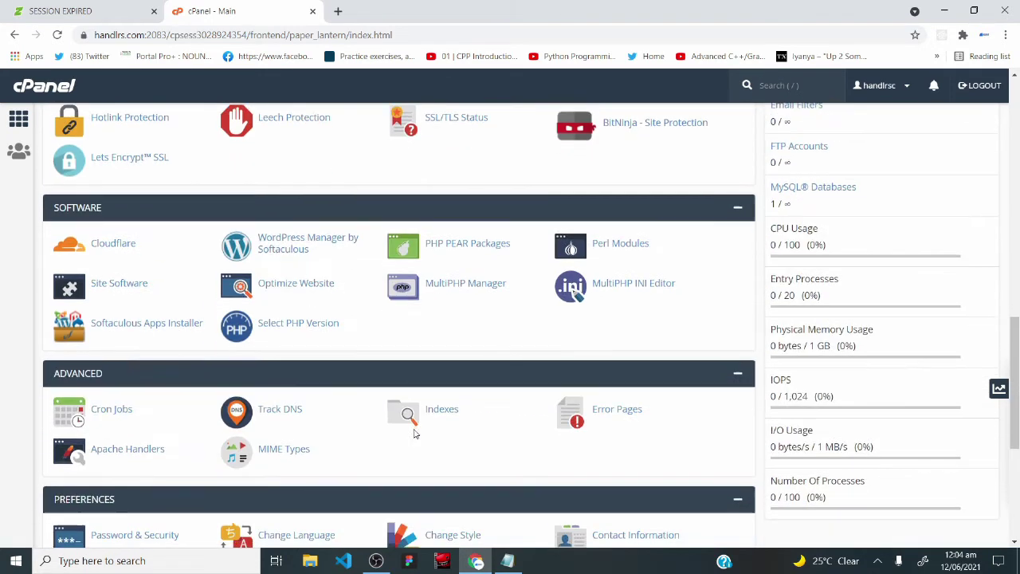
- Open Select PHP Version and confirm handlrs.com stays on PHP 7.4 (alt-php74)
{"action": "left_click", "coordinate": [276, 324]}
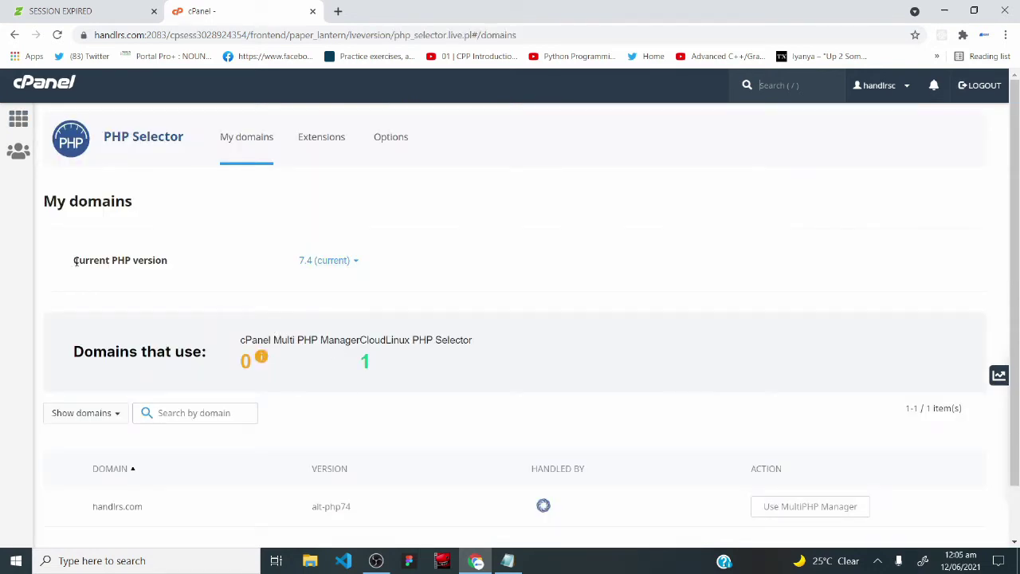
{"action": "left_click_drag", "start_coordinate": [73, 263], "coordinate": [169, 273]}
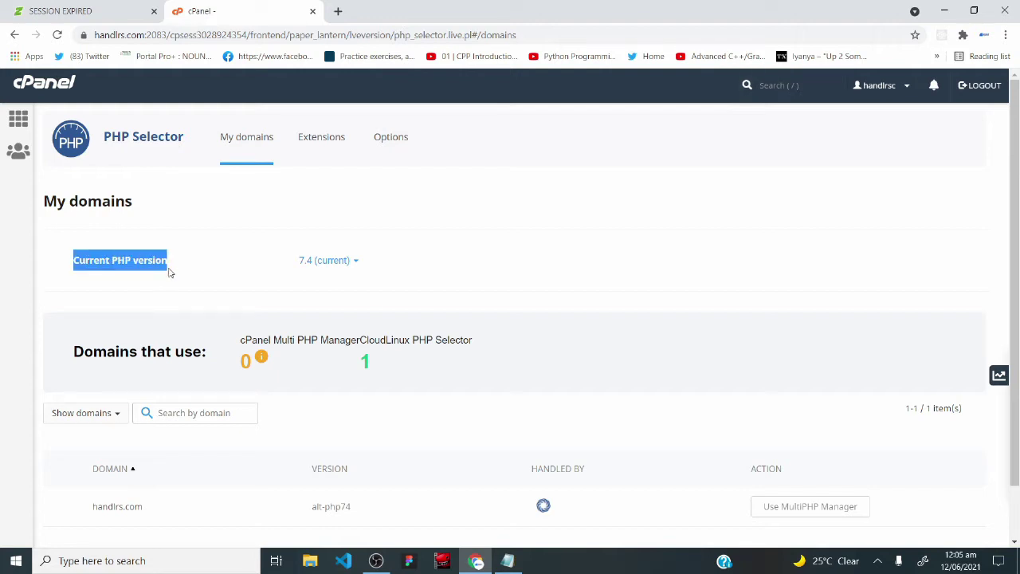
{"action": "left_click", "coordinate": [313, 269]}
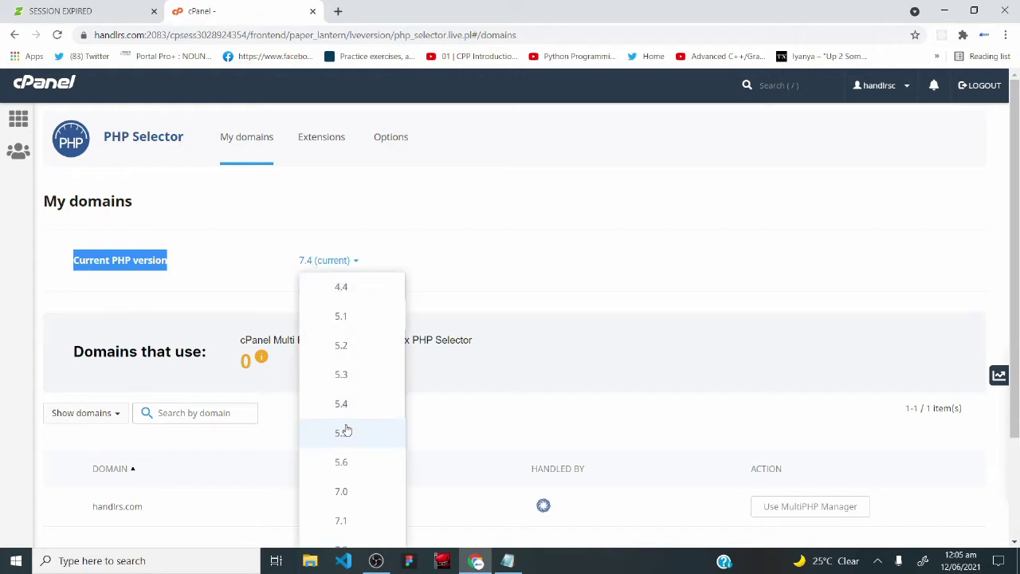
{"action": "scroll", "coordinate": [349, 389], "scroll_direction": "down", "scroll_amount": 2}
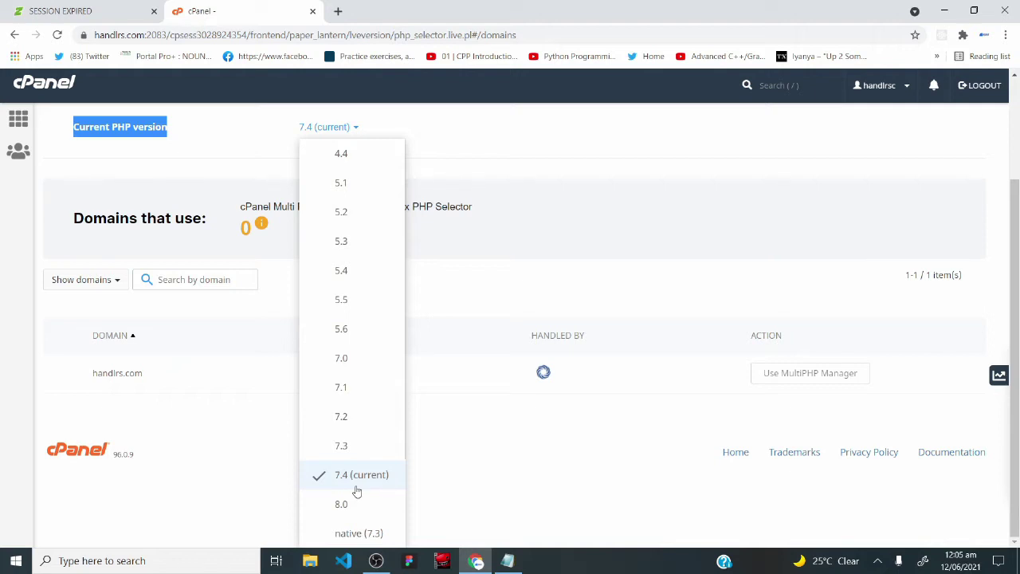
{"action": "left_click", "coordinate": [191, 303]}
{"action": "scroll", "coordinate": [19, 127], "scroll_direction": "up", "scroll_amount": 1}
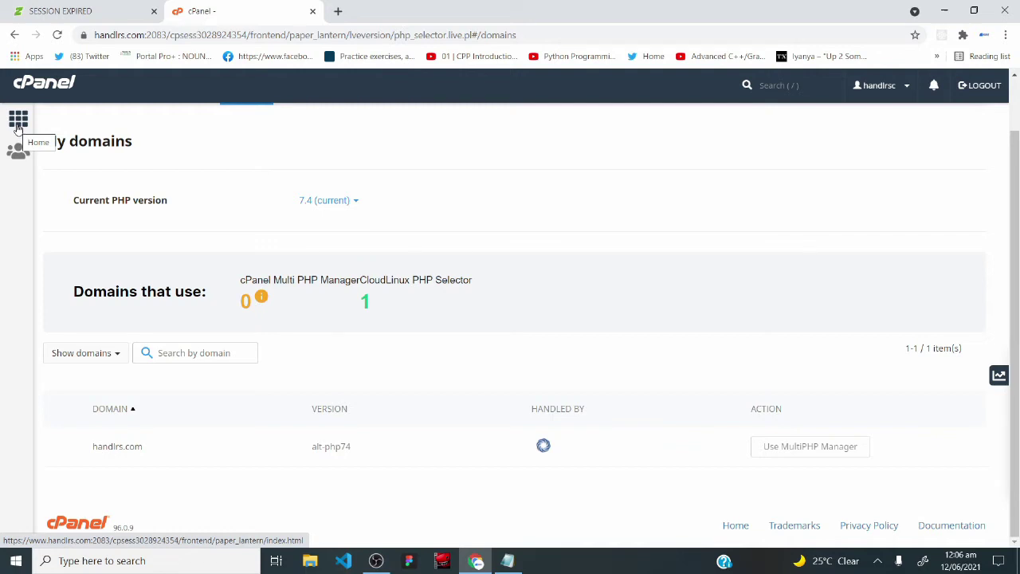
- Return to the cPanel home page from the PHP Selector domains view
{"action": "left_click", "coordinate": [18, 127]}
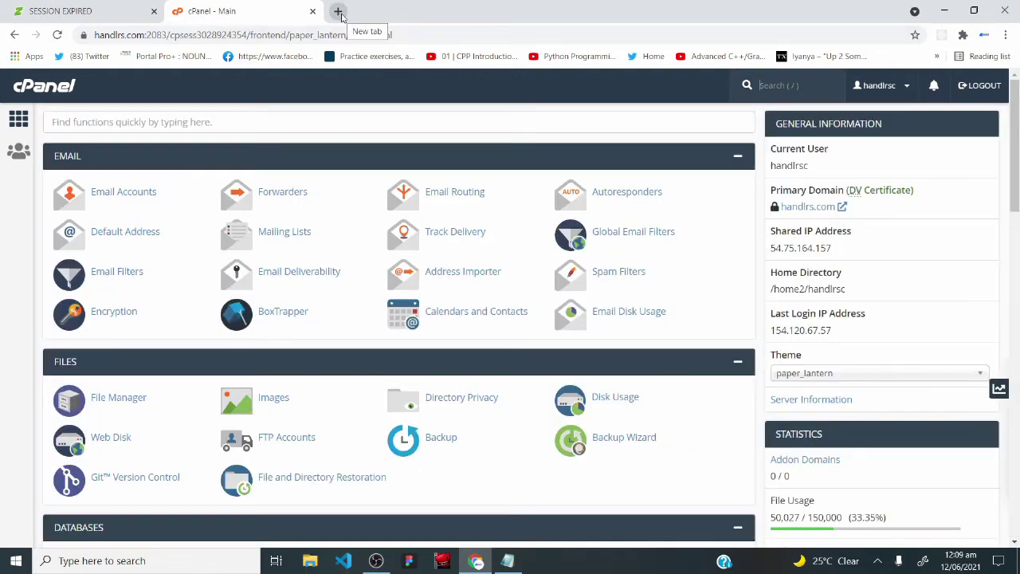
- Load handlrs.com in a new Chrome tab to reach the WordPress setup language page
{"action": "left_click", "coordinate": [338, 12]}
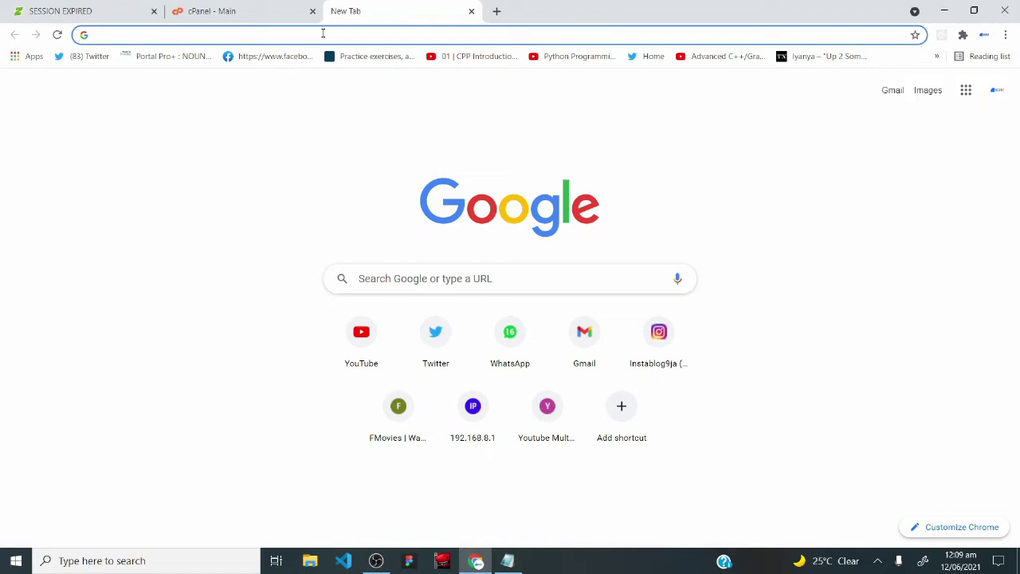
{"action": "type", "text": "handlrs"}
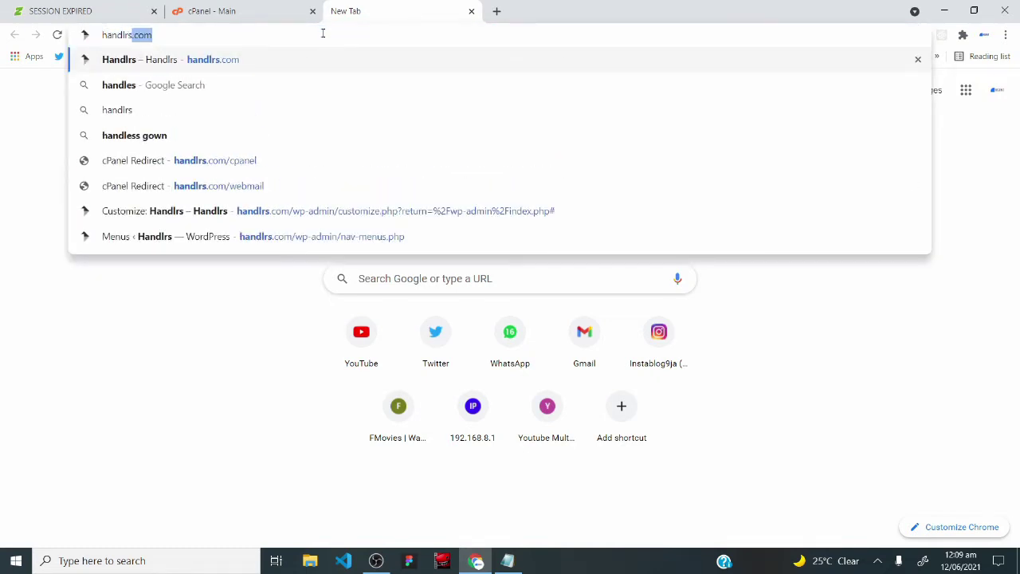
{"action": "key", "text": "Return"}
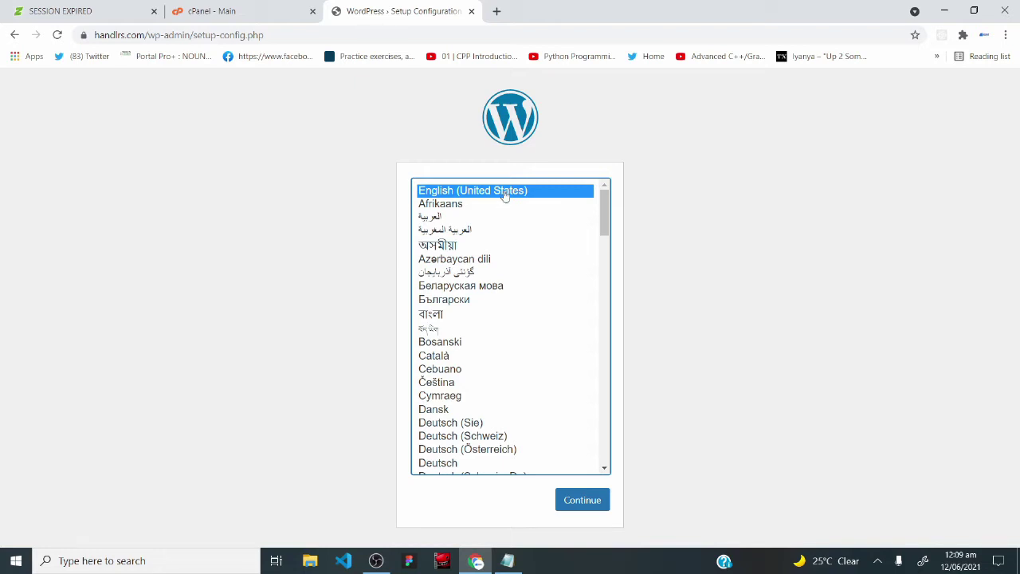
- Continue in English (United States), review the required database details, and start the connection form
{"action": "left_click", "coordinate": [579, 502]}
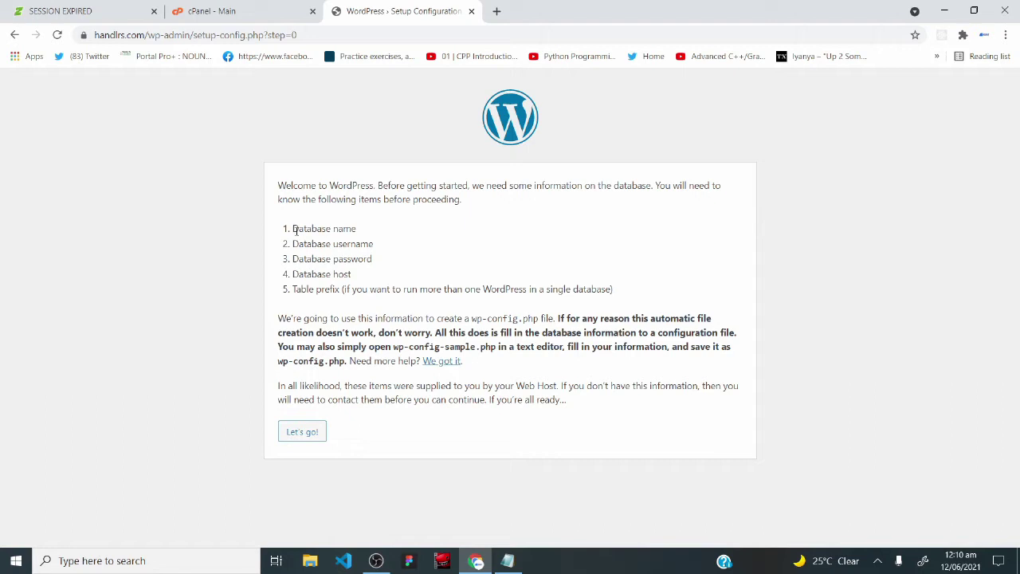
{"action": "left_click_drag", "start_coordinate": [295, 229], "coordinate": [348, 271]}
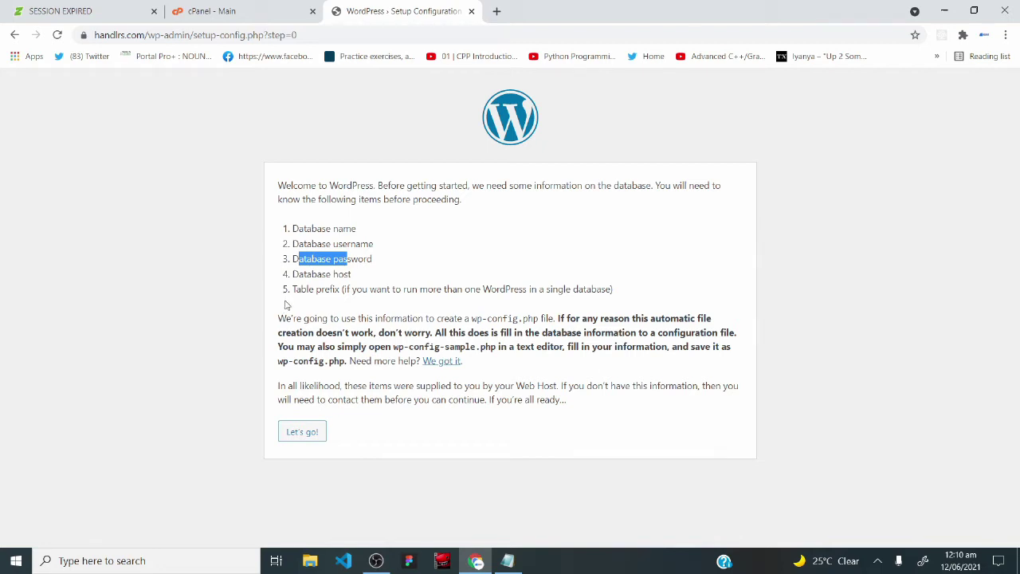
{"action": "left_click", "coordinate": [301, 430]}
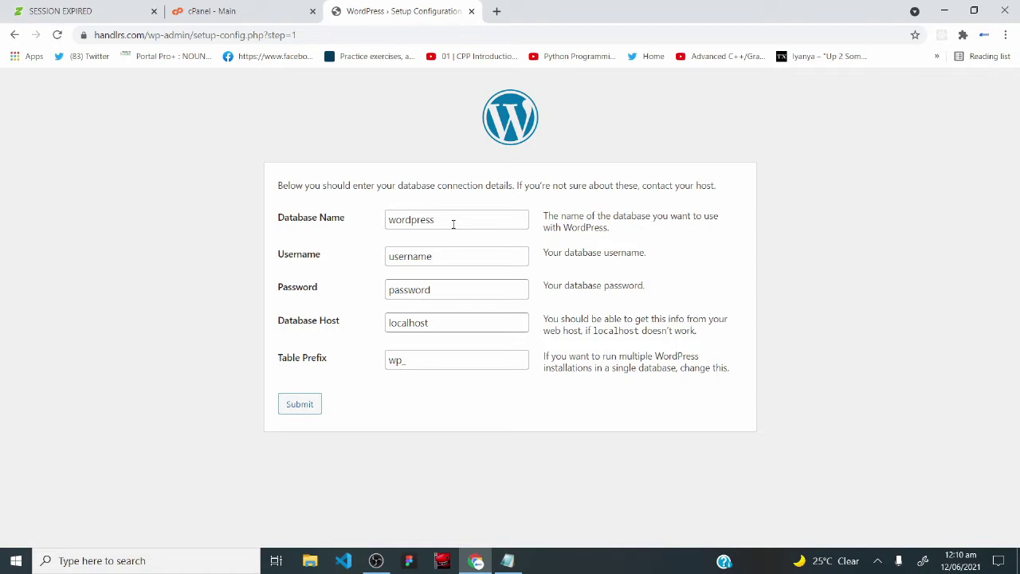
- Paste the database name from the notes into the Database Name field
{"action": "key", "text": "alt+Tab"}
{"action": "scroll", "coordinate": [401, 337], "scroll_direction": "up", "scroll_amount": 1}
{"action": "left_click", "coordinate": [406, 360]}
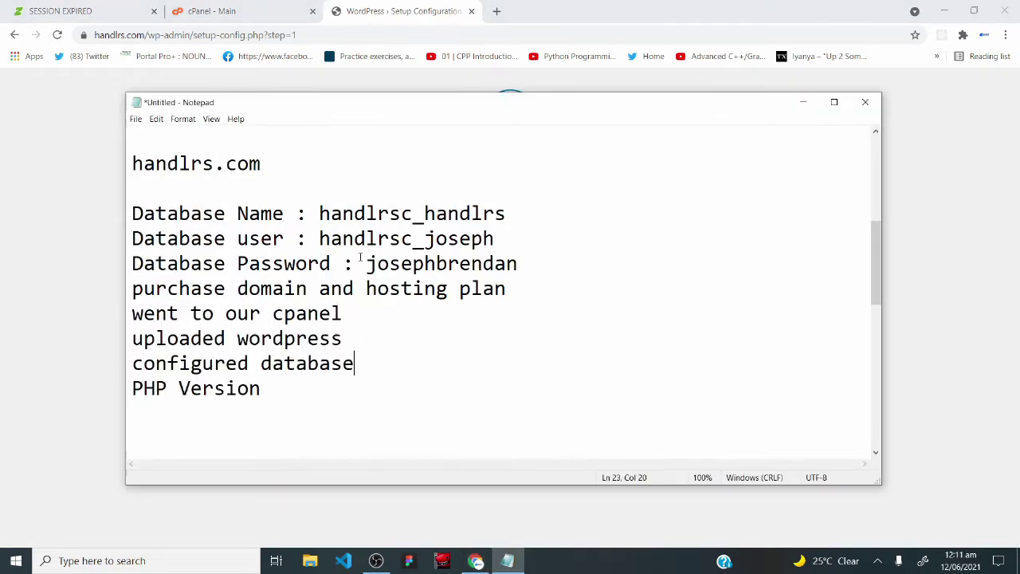
{"action": "left_click_drag", "start_coordinate": [319, 212], "coordinate": [535, 216]}
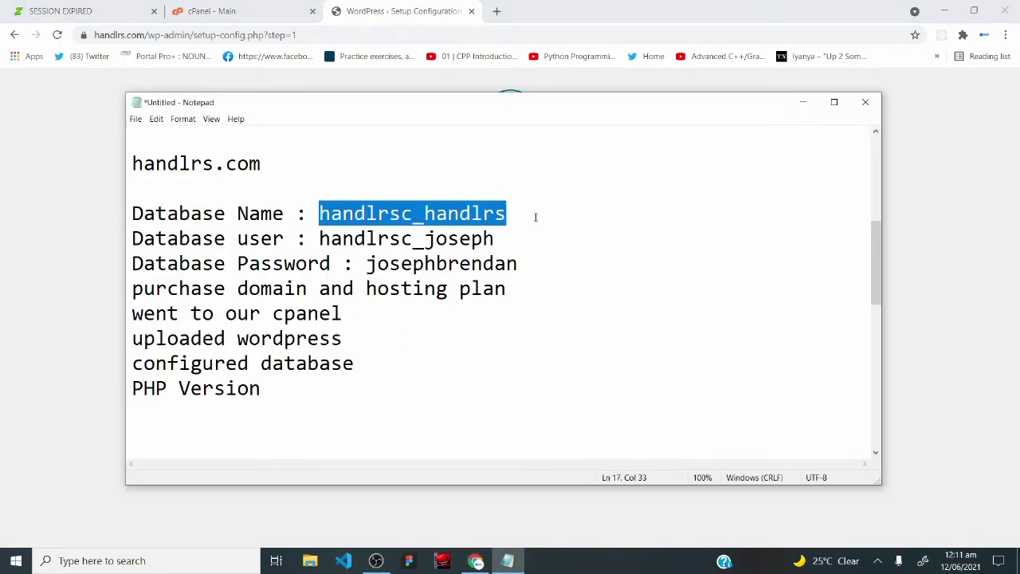
{"action": "key", "text": "ctrl+c"}
{"action": "key", "text": "alt+Tab"}
{"action": "key", "text": "ctrl+v"}
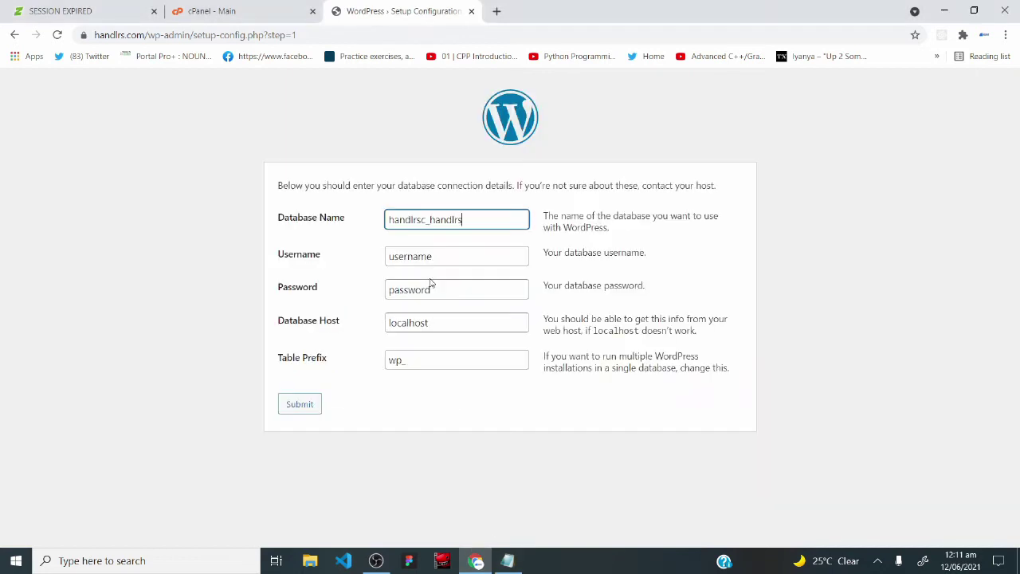
- Clear the Username field and paste the database user from the notes
{"action": "key", "text": "Tab"}
{"action": "key", "text": "BackSpace"}
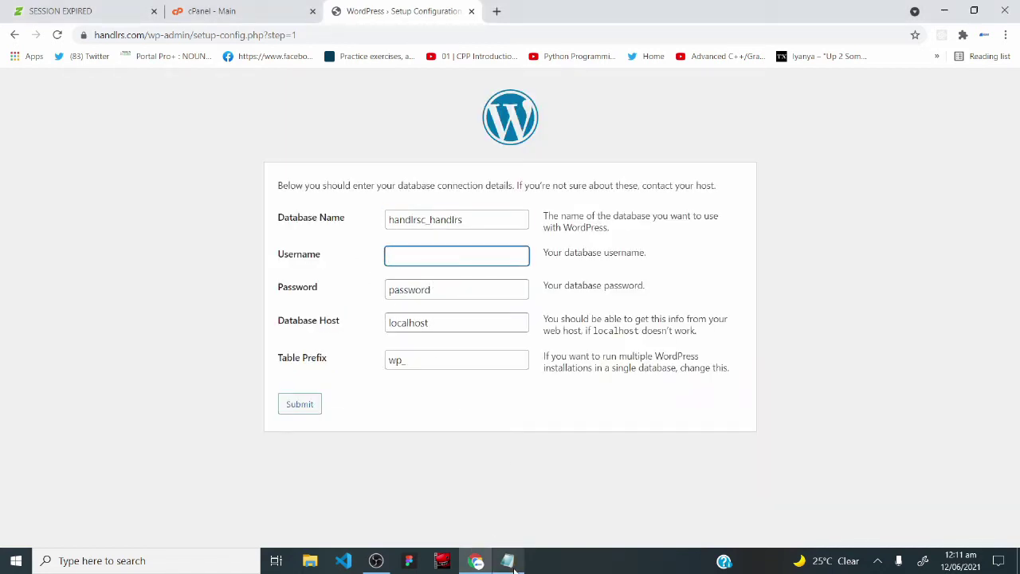
{"action": "key", "text": "alt+Tab"}
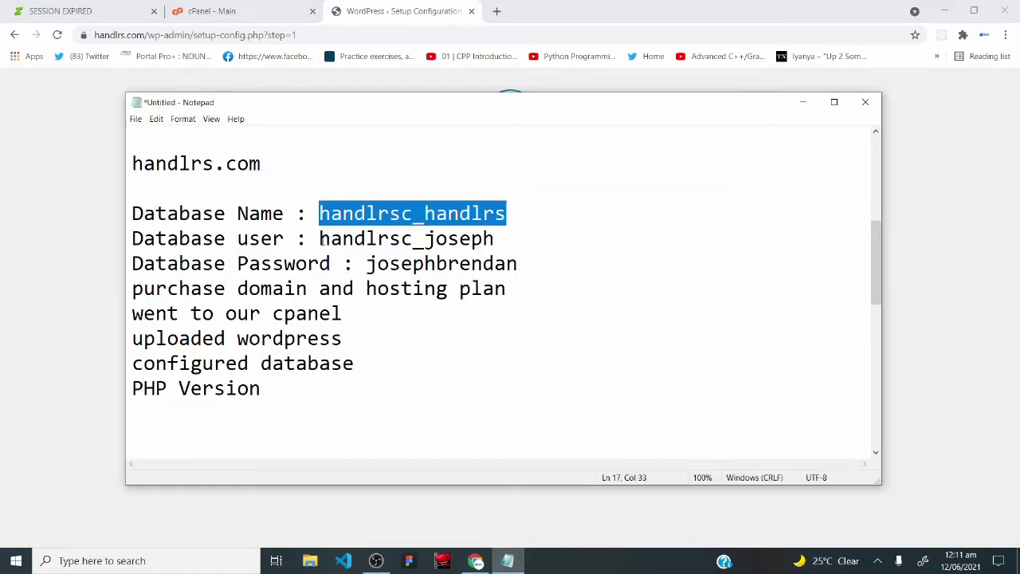
{"action": "left_click_drag", "start_coordinate": [319, 238], "coordinate": [495, 239]}
{"action": "key", "text": "ctrl+c"}
{"action": "key", "text": "alt+Tab"}
{"action": "key", "text": "ctrl+v"}
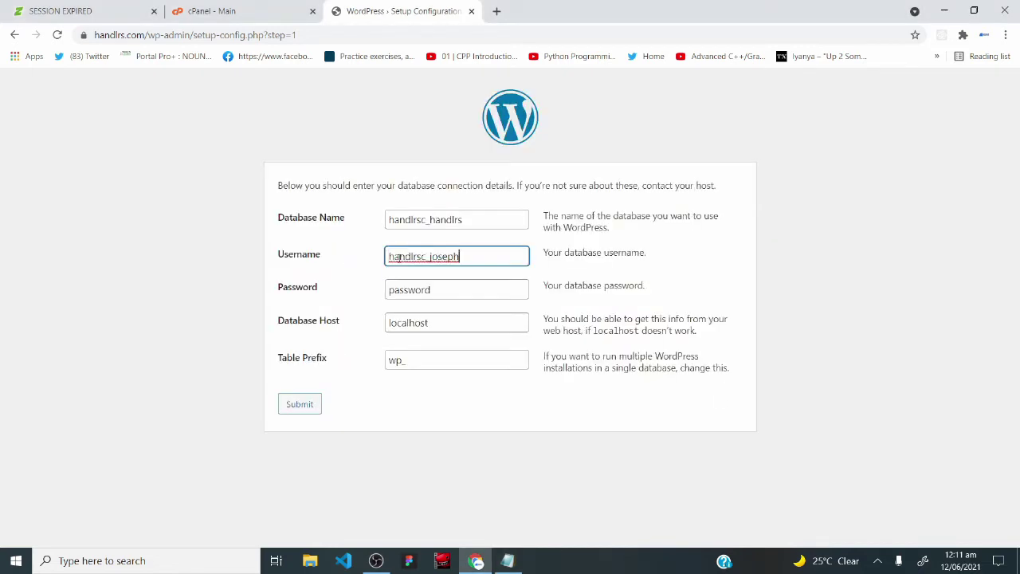
- Paste the database password from the notes, keep localhost as host, and submit
{"action": "key", "text": "Tab"}
{"action": "key", "text": "BackSpace"}
{"action": "key", "text": "alt+Tab"}
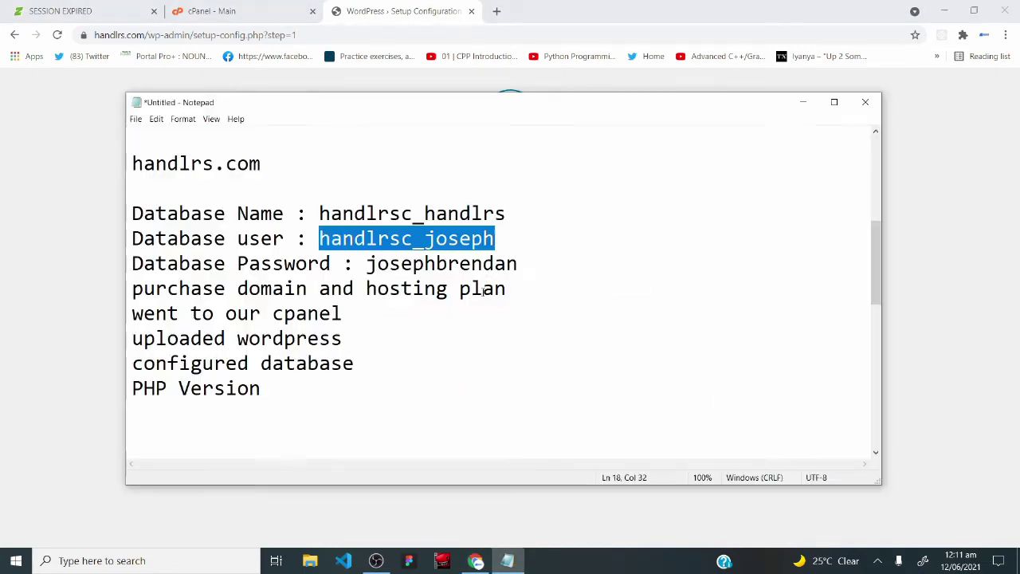
{"action": "left_click_drag", "start_coordinate": [520, 263], "coordinate": [365, 263]}
{"action": "key", "text": "ctrl+c"}
{"action": "left_click", "coordinate": [475, 560]}
{"action": "key", "text": "ctrl+v"}
{"action": "left_click", "coordinate": [460, 325]}
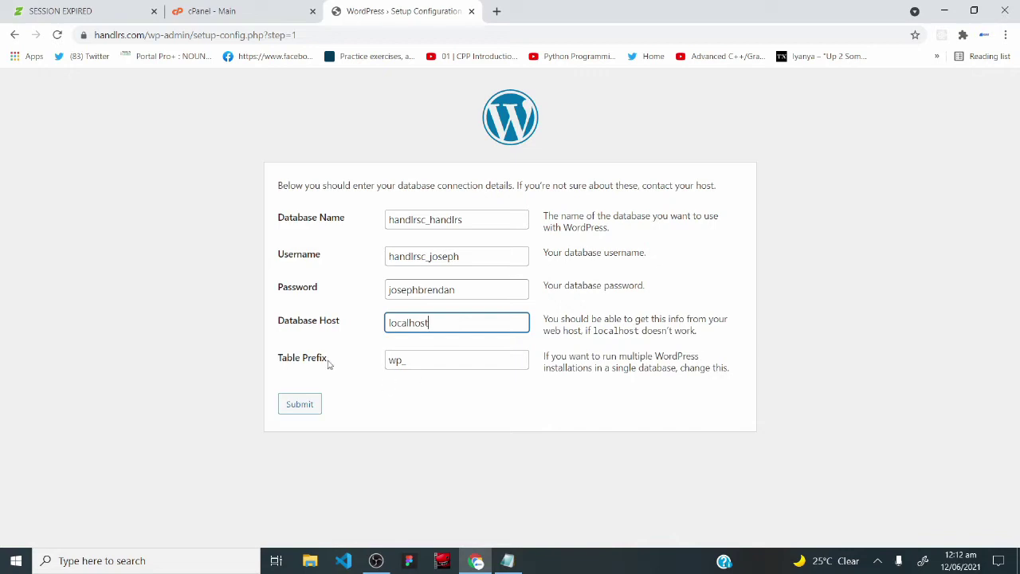
{"action": "left_click", "coordinate": [294, 413]}
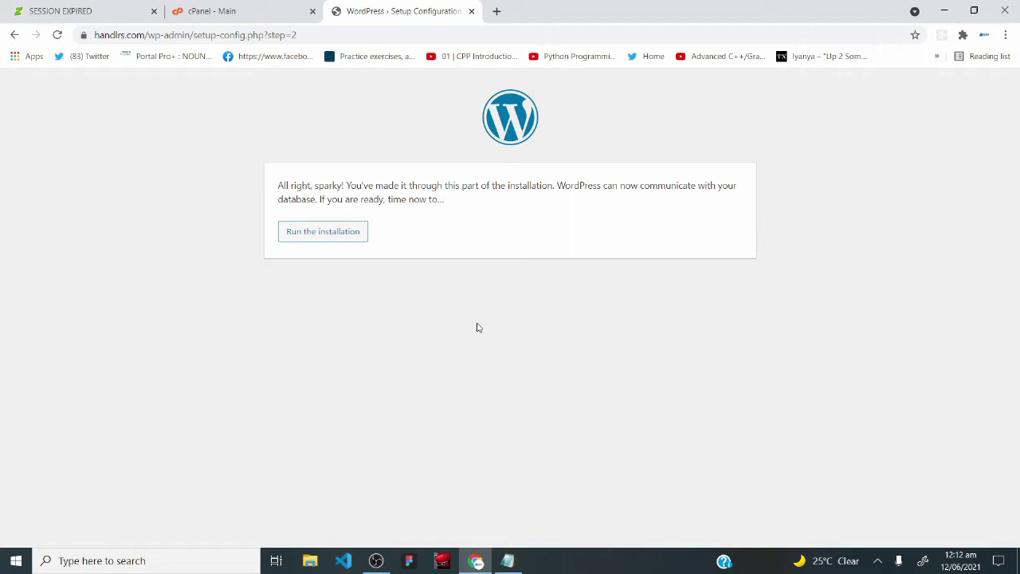
- Run the installation and enter site title 'Handlrs' plus the admin username
{"action": "left_click", "coordinate": [306, 234]}
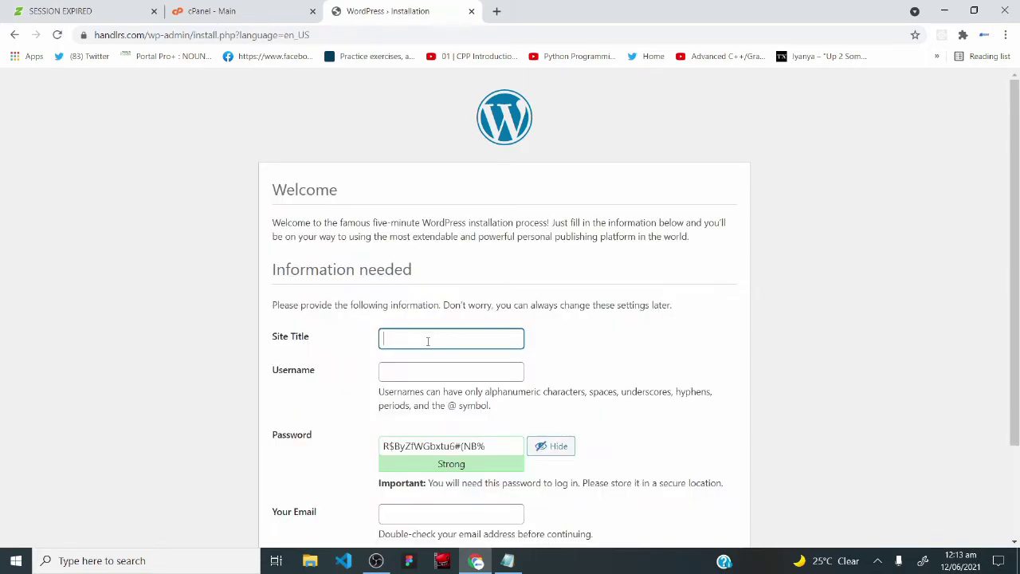
{"action": "type", "text": "Handlrs"}
{"action": "left_click", "coordinate": [441, 369]}
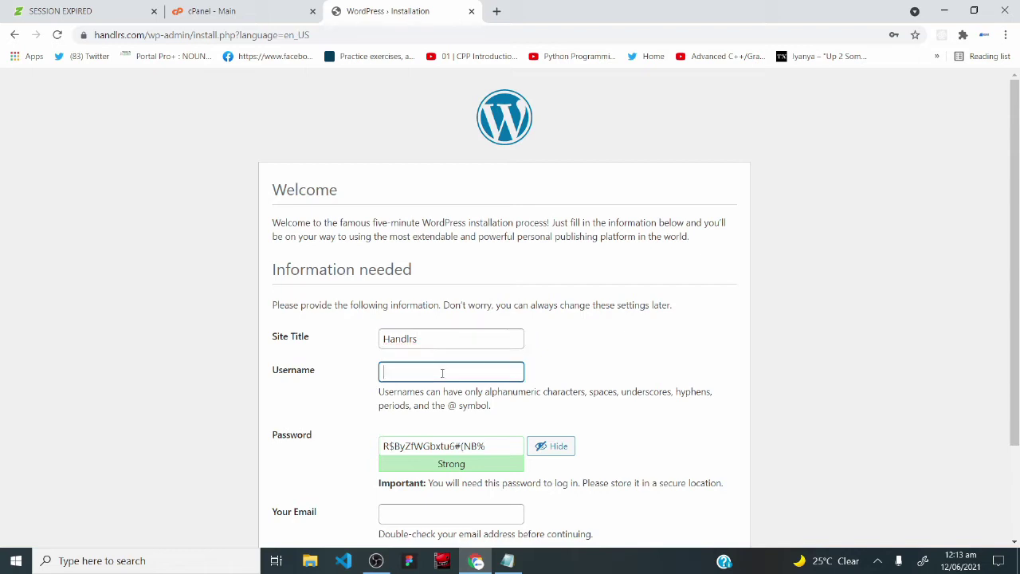
{"action": "type", "text": "handlrs"}
{"action": "left_click_drag", "start_coordinate": [389, 373], "coordinate": [381, 373]}
- Add a 'WP Details' section to the notes with username and password lines
{"action": "left_click", "coordinate": [507, 560]}
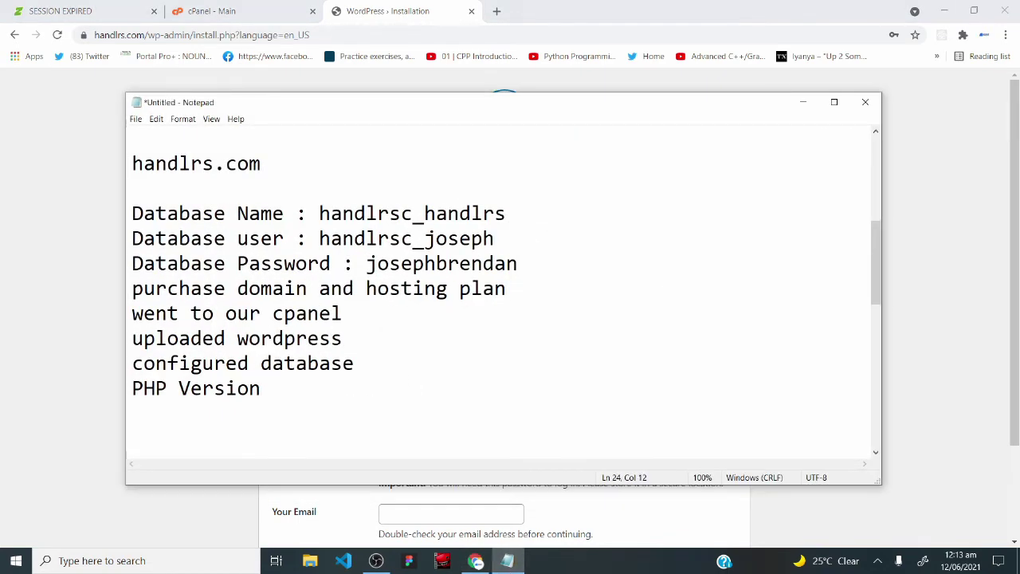
{"action": "key", "text": "Return"}
{"action": "key", "text": "Return"}
{"action": "key", "text": "Return"}
{"action": "key", "text": "Return"}
{"action": "key", "text": "Return"}
{"action": "key", "text": "Return"}
{"action": "key", "text": "Return"}
{"action": "key", "text": "Return"}
{"action": "key", "text": "Up"}
{"action": "key", "text": "Up"}
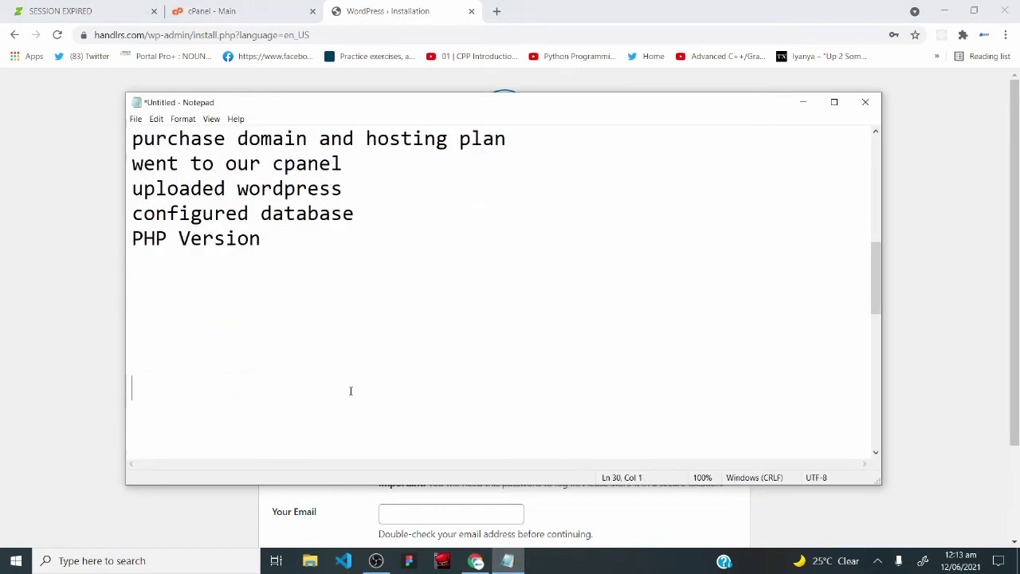
{"action": "type", "text": "WP Details"}
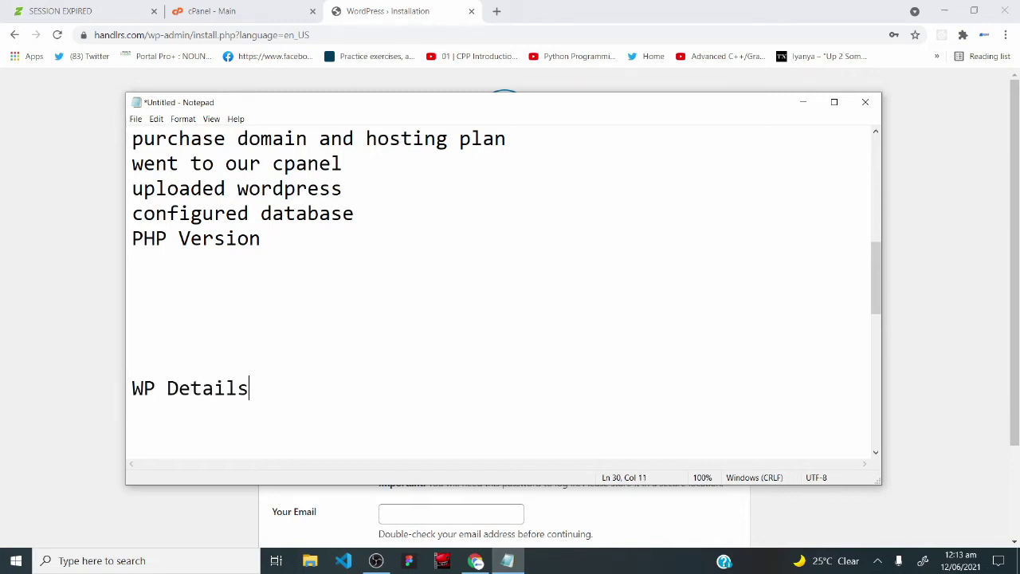
{"action": "key", "text": "Return"}
{"action": "type", "text": "username : handlrs"}
{"action": "key", "text": "Return"}
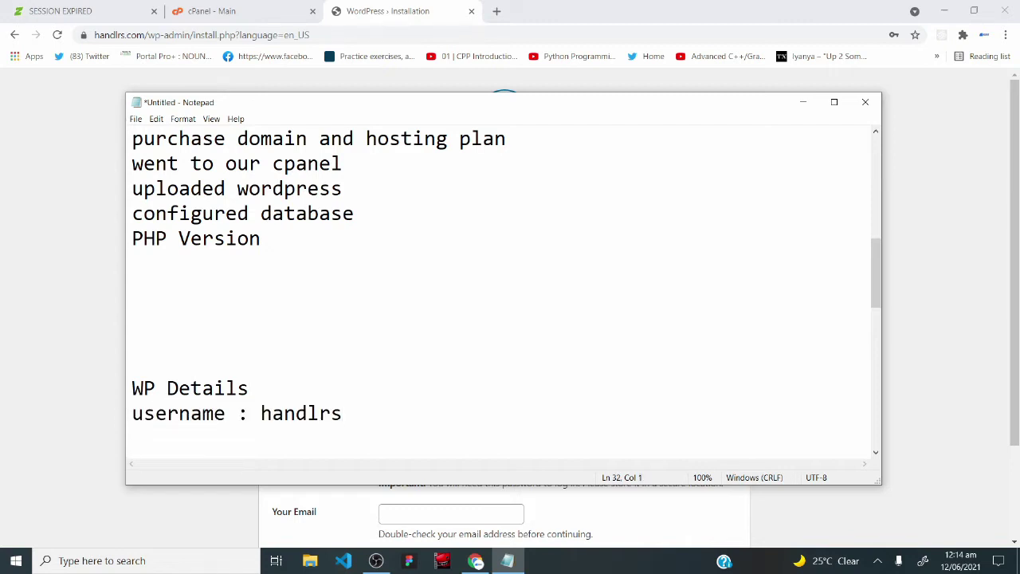
{"action": "type", "text": "password :"}
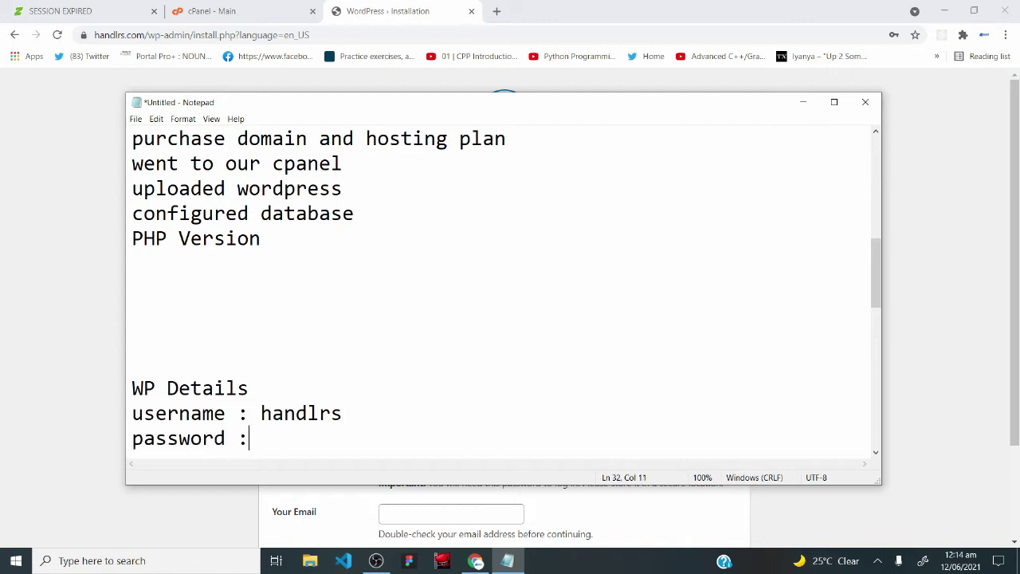
- Copy the generated admin password into the notes' password line
{"action": "left_click", "coordinate": [475, 561]}
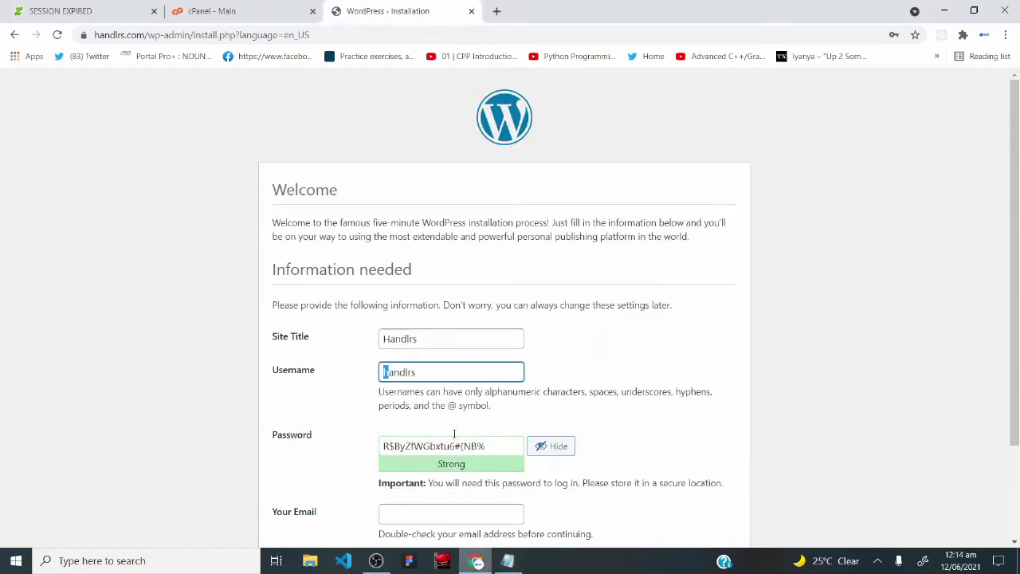
{"action": "left_click_drag", "start_coordinate": [492, 448], "coordinate": [320, 451]}
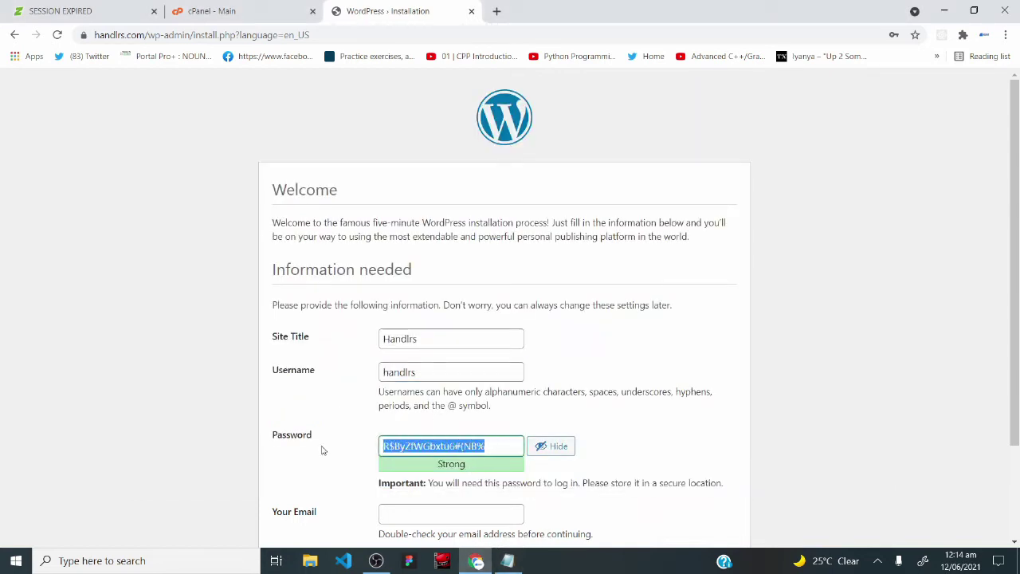
{"action": "key", "text": "ctrl+c"}
{"action": "left_click", "coordinate": [507, 560]}
{"action": "key", "text": "ctrl+v"}
- Enter the admin e-mail address in the Your Email field
{"action": "left_click", "coordinate": [475, 560]}
{"action": "scroll", "coordinate": [428, 412], "scroll_direction": "down", "scroll_amount": 3}
{"action": "left_click", "coordinate": [430, 395]}
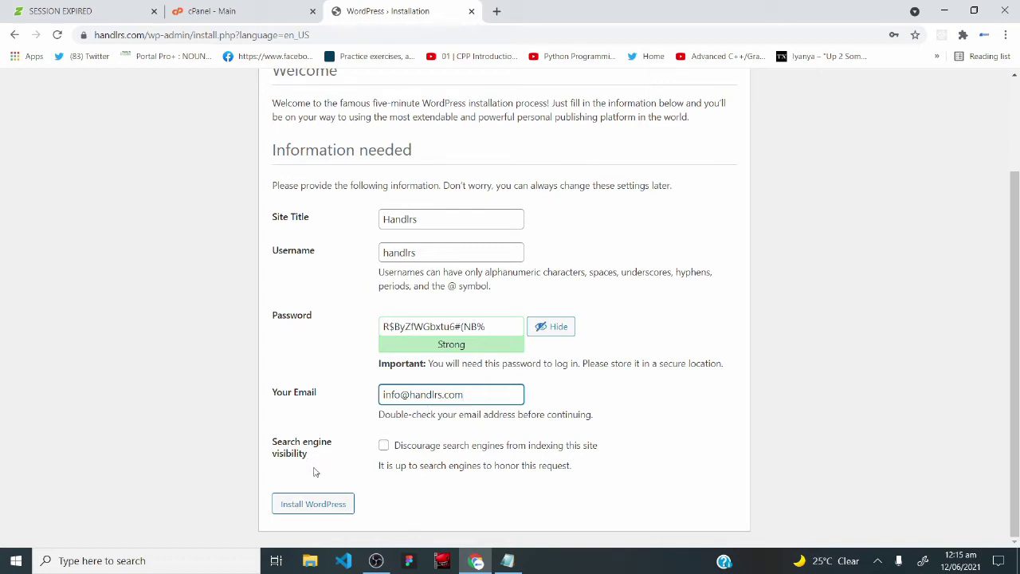
- Install WordPress and proceed to the Handlrs login page
{"action": "left_click", "coordinate": [307, 510]}
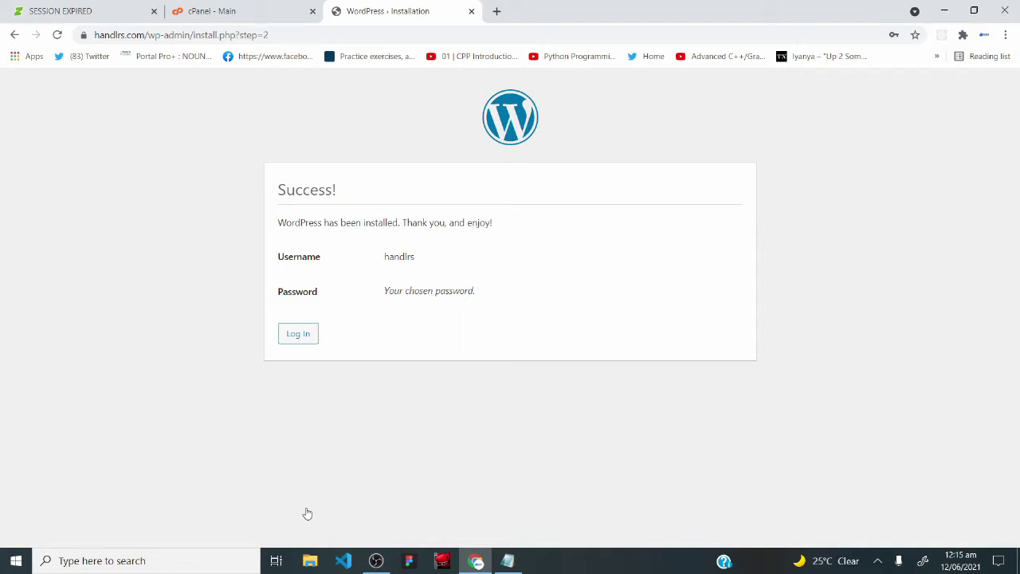
{"action": "left_click", "coordinate": [299, 335]}
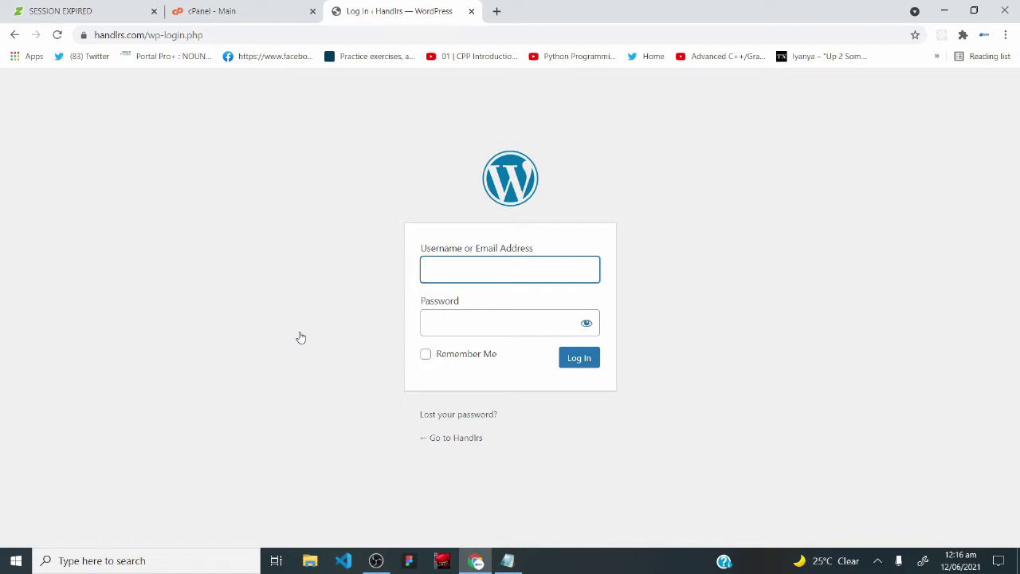
{"action": "left_click", "coordinate": [497, 12]}
{"action": "type", "text": "handlrs.com"}
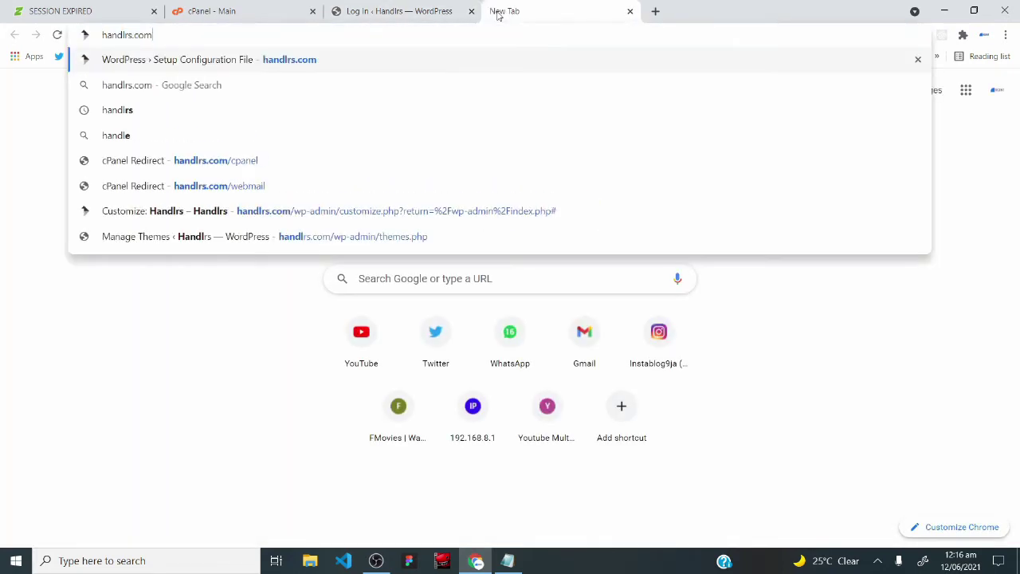
{"action": "type", "text": "/wp"}
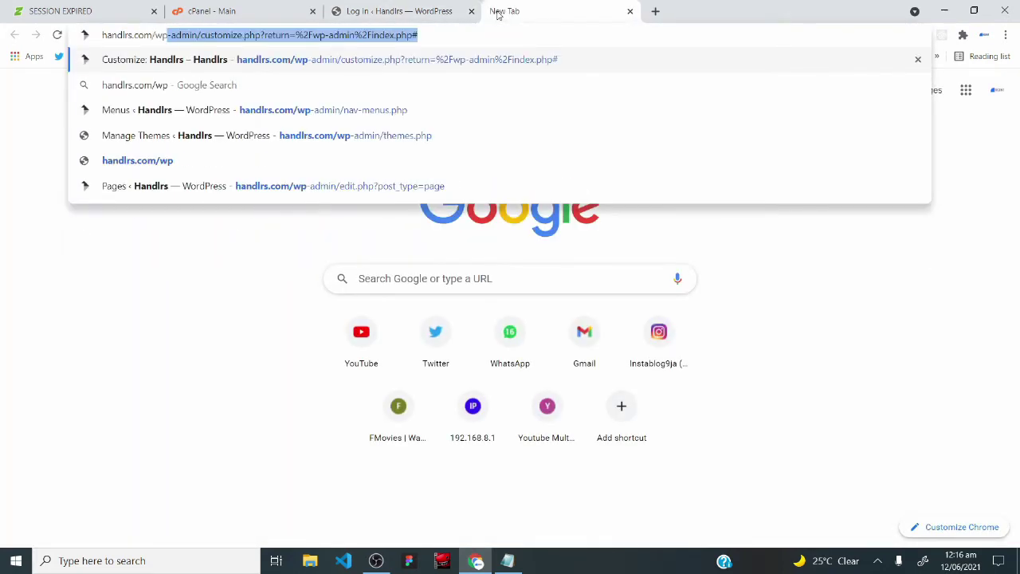
{"action": "type", "text": "-admin"}
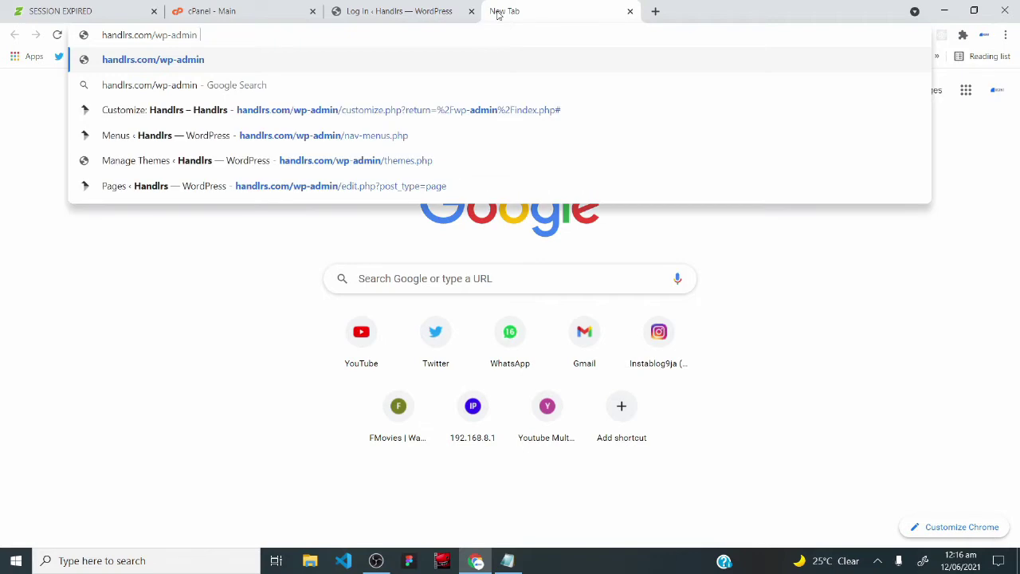
{"action": "key", "text": "Return"}
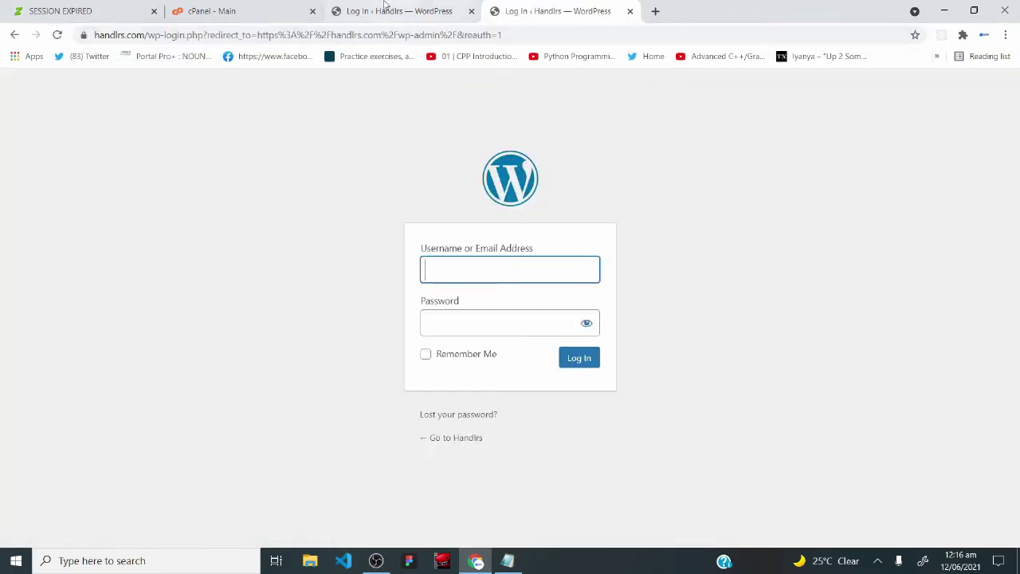
{"action": "left_click", "coordinate": [383, 11]}
{"action": "key", "text": "ctrl+Tab"}
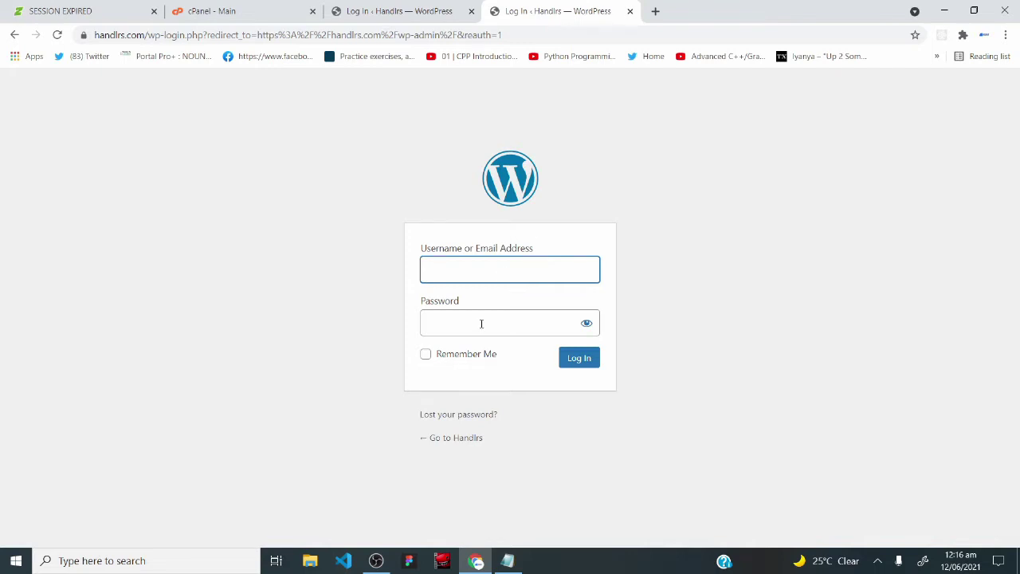
{"action": "key", "text": "ctrl+w"}
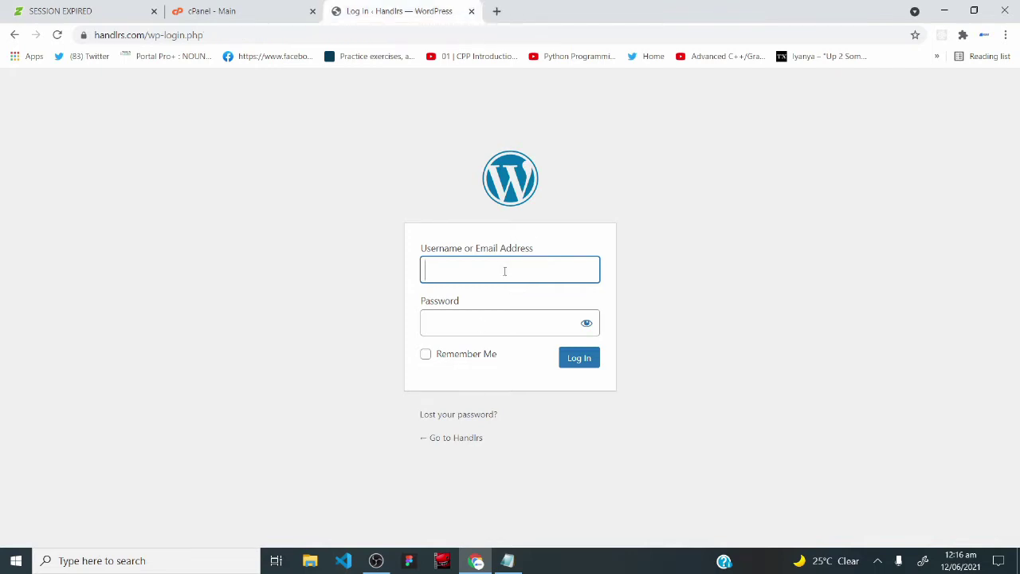
- Copy the saved password from the notes and log in with the admin username
{"action": "left_click", "coordinate": [503, 327]}
{"action": "left_click", "coordinate": [507, 560]}
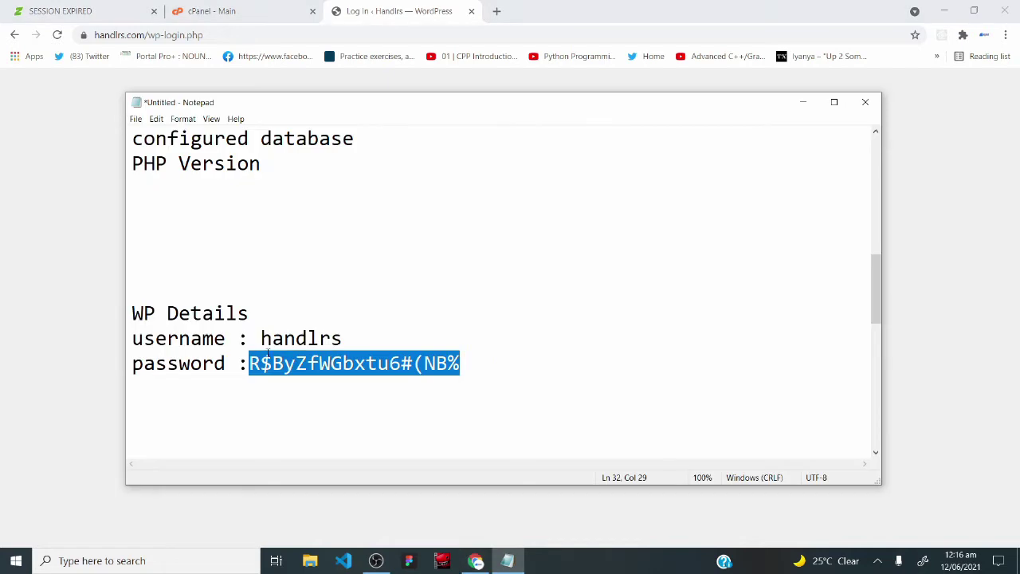
{"action": "right_click", "coordinate": [314, 369]}
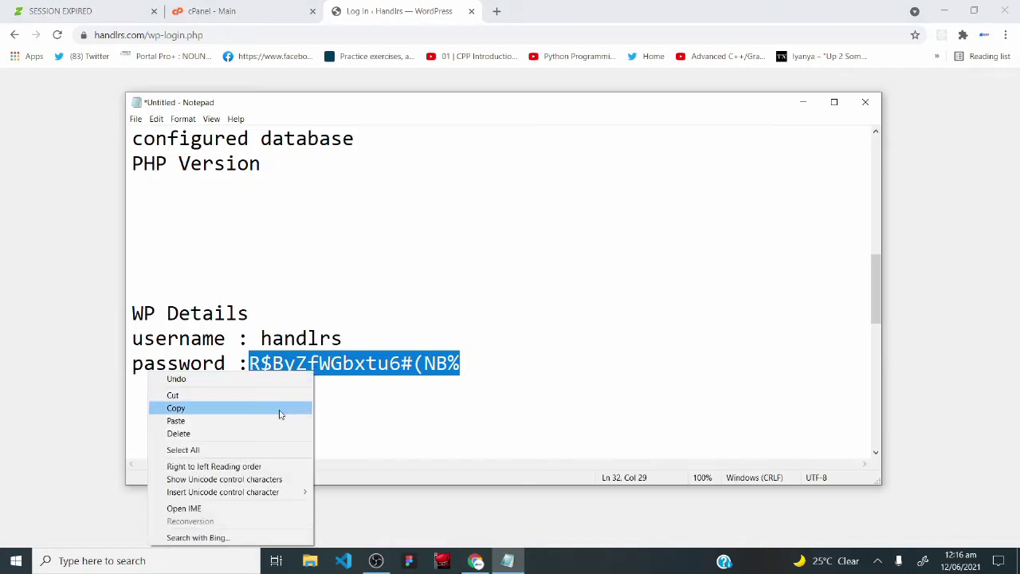
{"action": "left_click", "coordinate": [279, 414]}
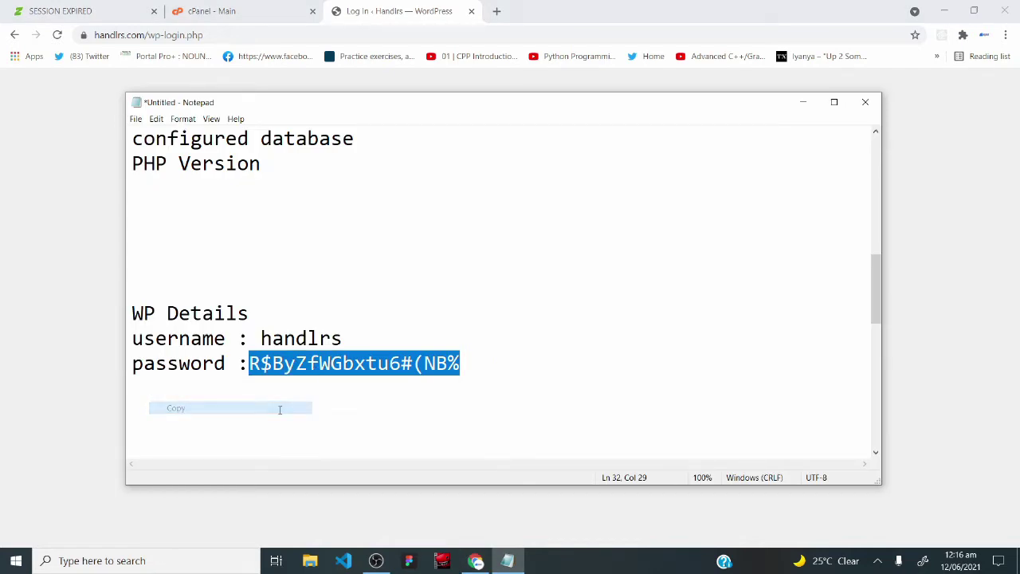
{"action": "left_click", "coordinate": [477, 562]}
{"action": "left_click", "coordinate": [456, 275]}
{"action": "type", "text": "handlrs"}
{"action": "key", "text": "Tab"}
{"action": "key", "text": "ctrl+v"}
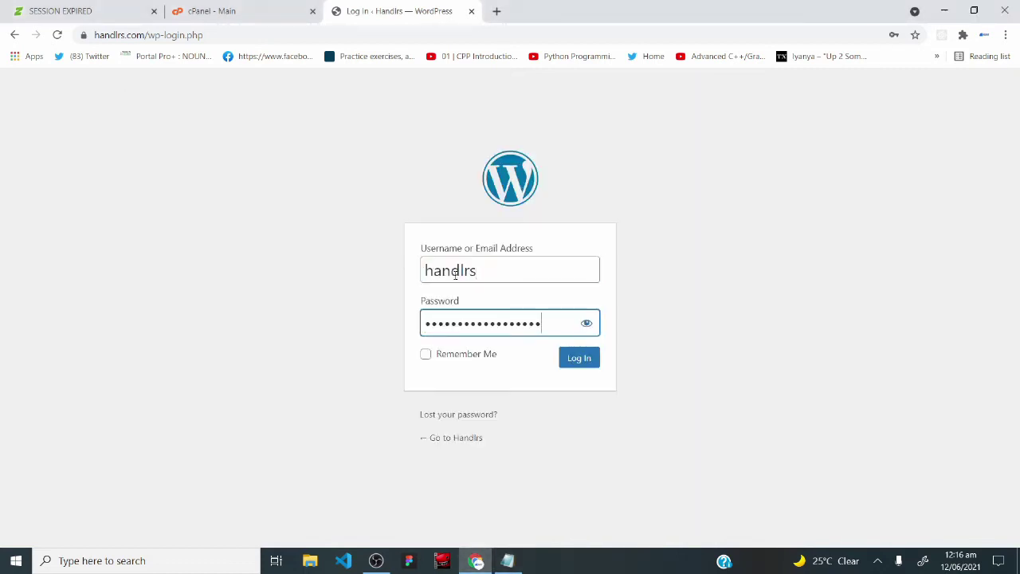
{"action": "left_click", "coordinate": [580, 366]}
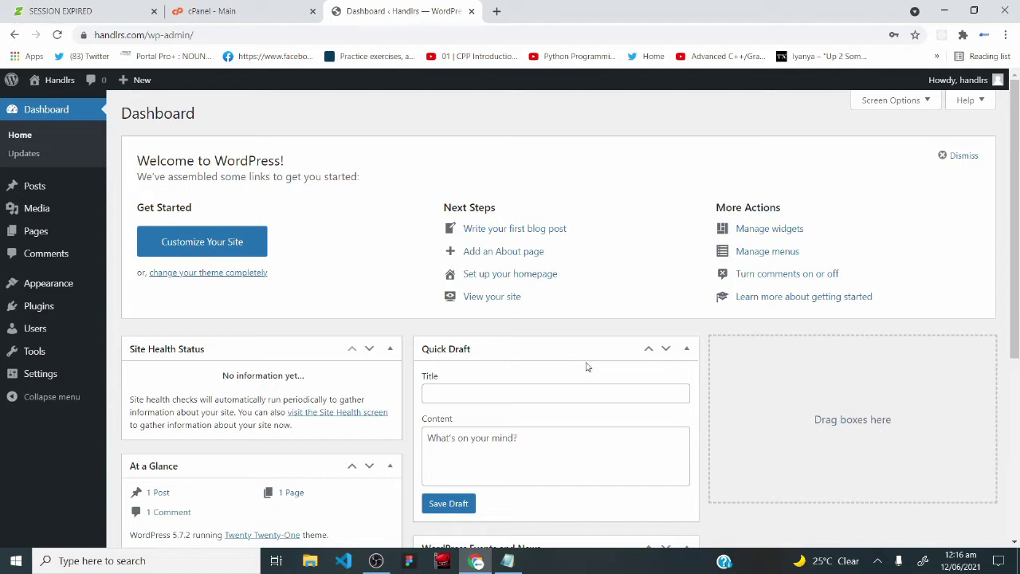
- Load handlrs.com in a new tab and scroll past the Hello world post to the footer
{"action": "left_click", "coordinate": [496, 12]}
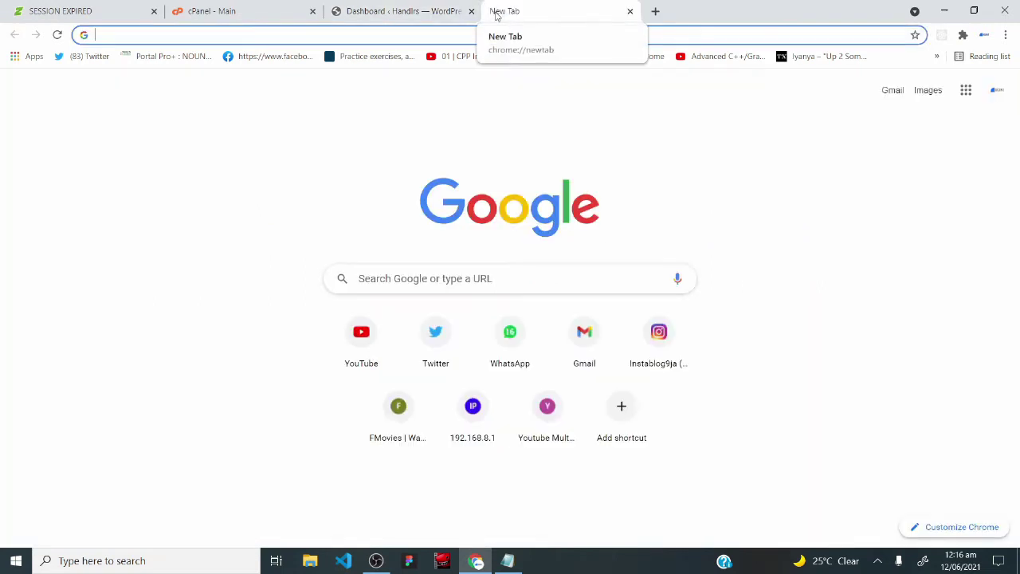
{"action": "type", "text": "han"}
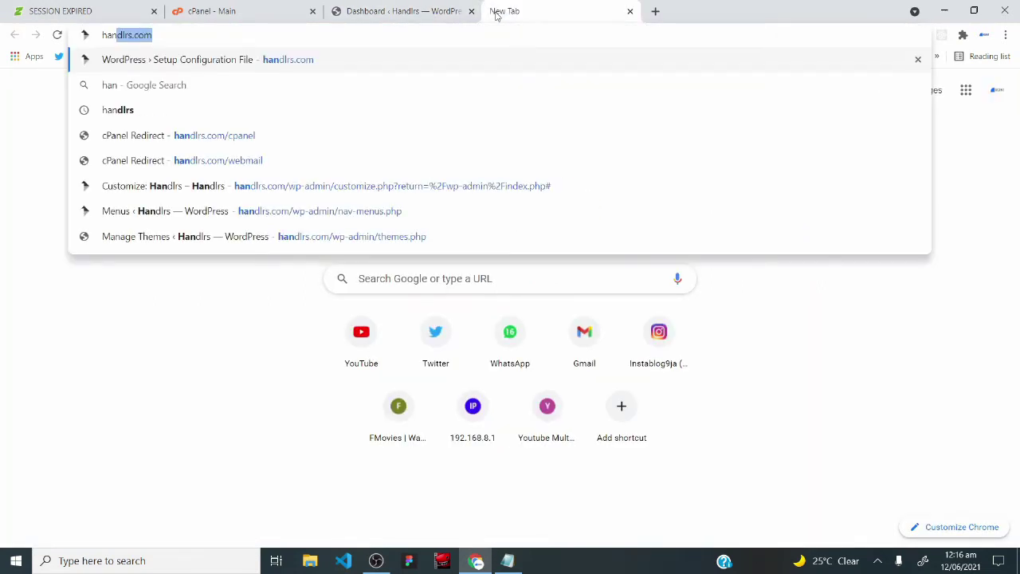
{"action": "key", "text": "Return"}
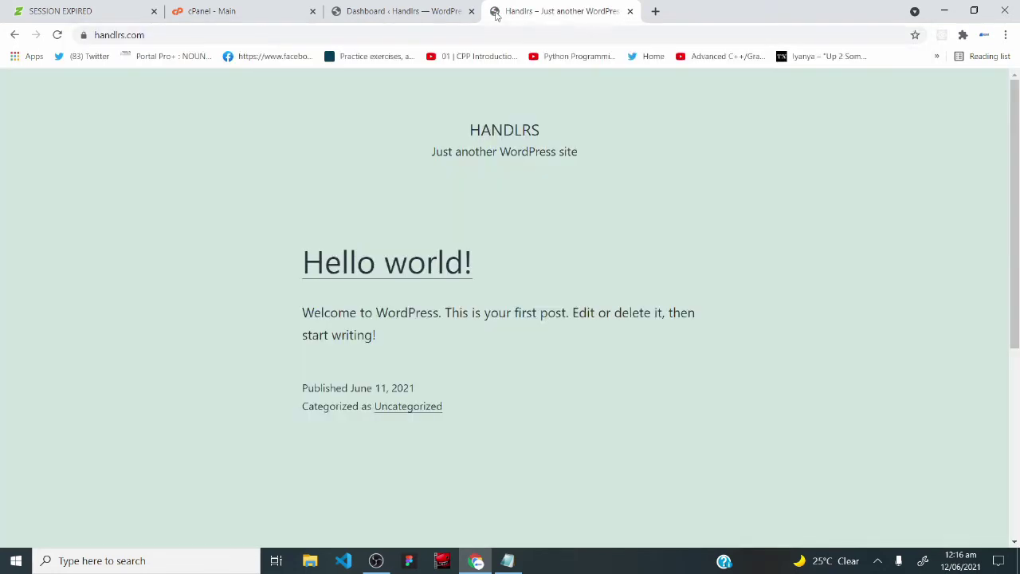
{"action": "scroll", "coordinate": [143, 310], "scroll_direction": "down", "scroll_amount": 4}
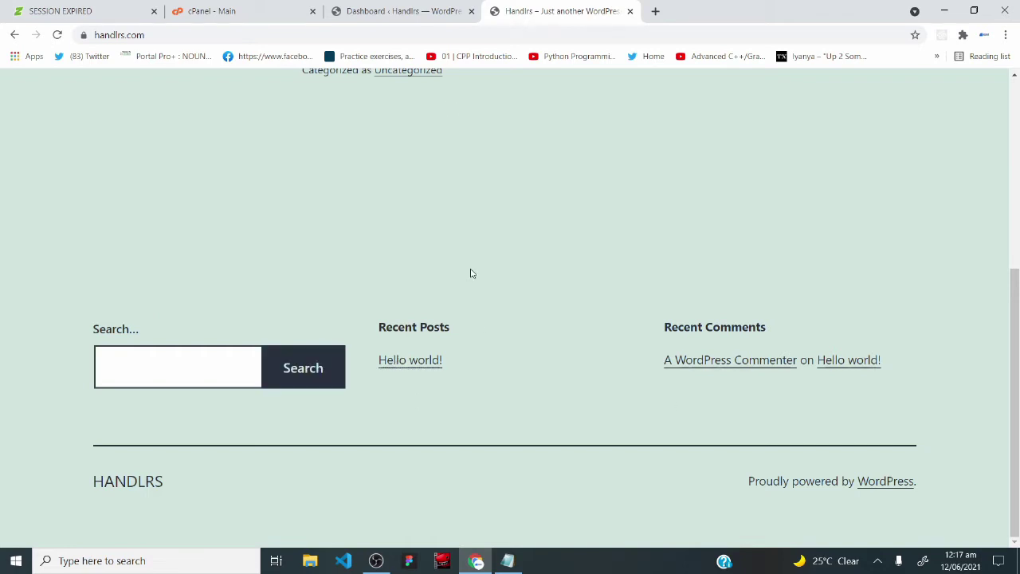
{"action": "scroll", "coordinate": [470, 271], "scroll_direction": "up", "scroll_amount": 6}
- Compare the live site and admin tabs, finishing on the Handlrs dashboard
{"action": "left_click", "coordinate": [404, 8]}
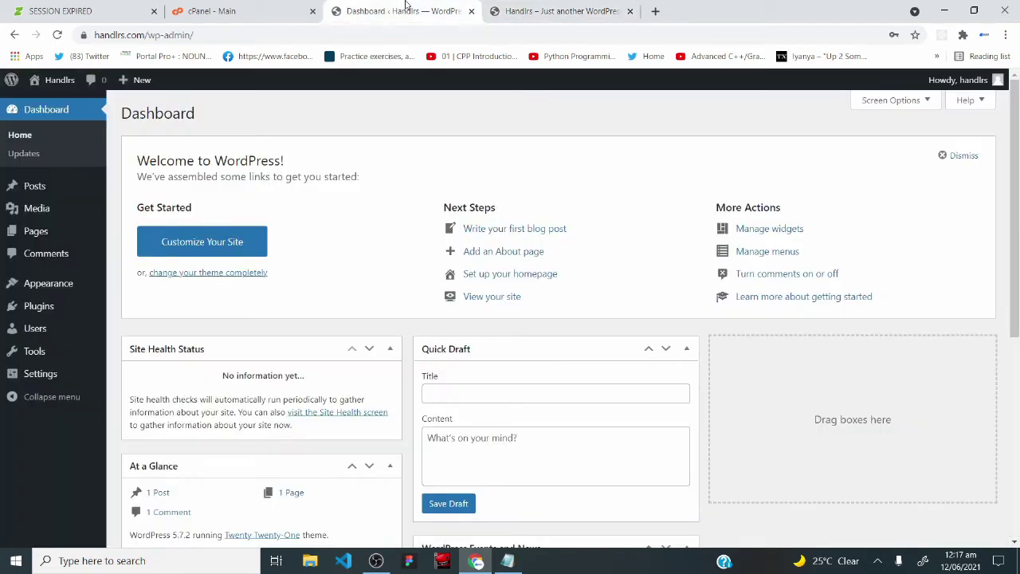
{"action": "left_click", "coordinate": [590, 10]}
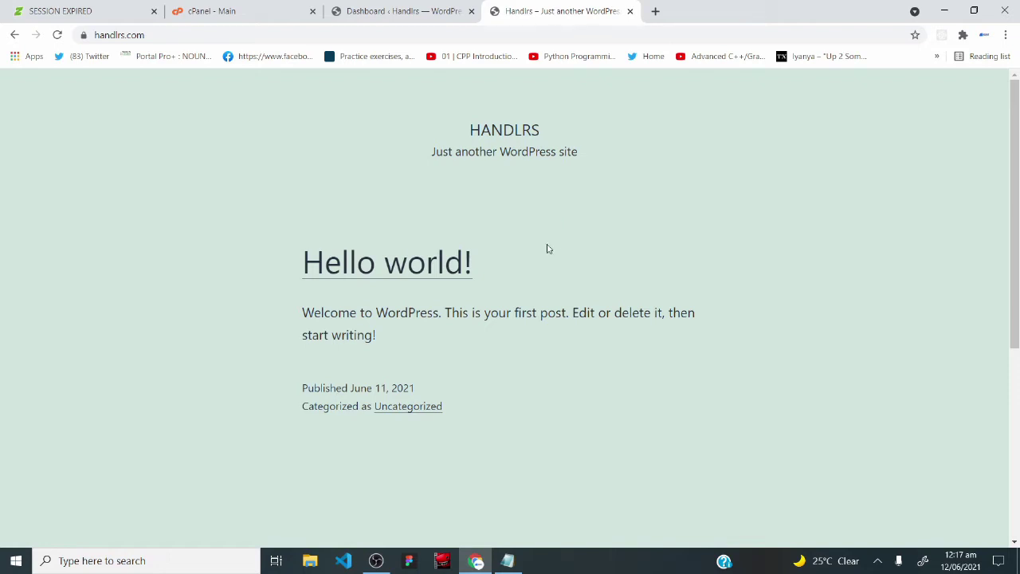
{"action": "left_click", "coordinate": [419, 10]}
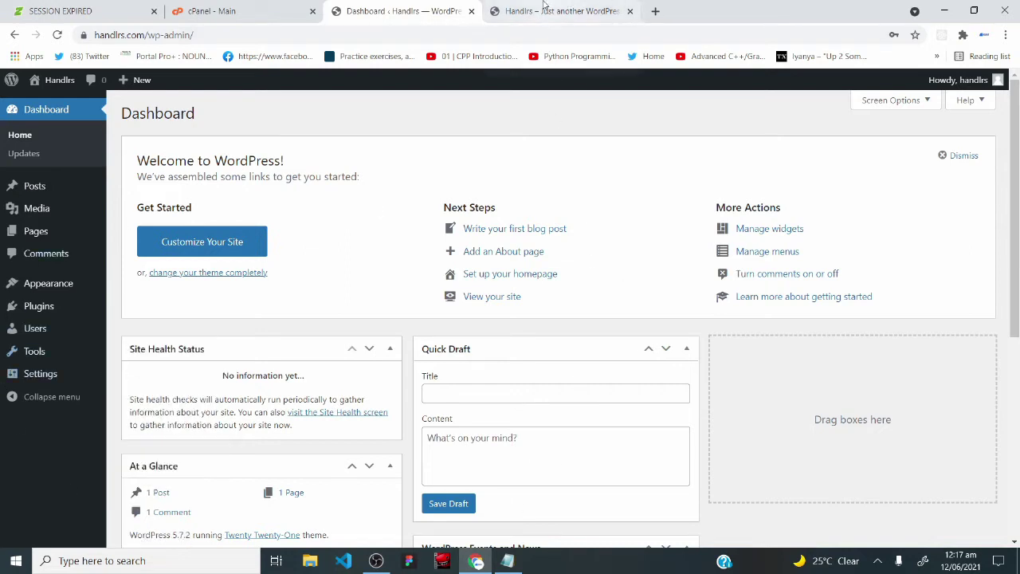
{"action": "left_click", "coordinate": [543, 9]}
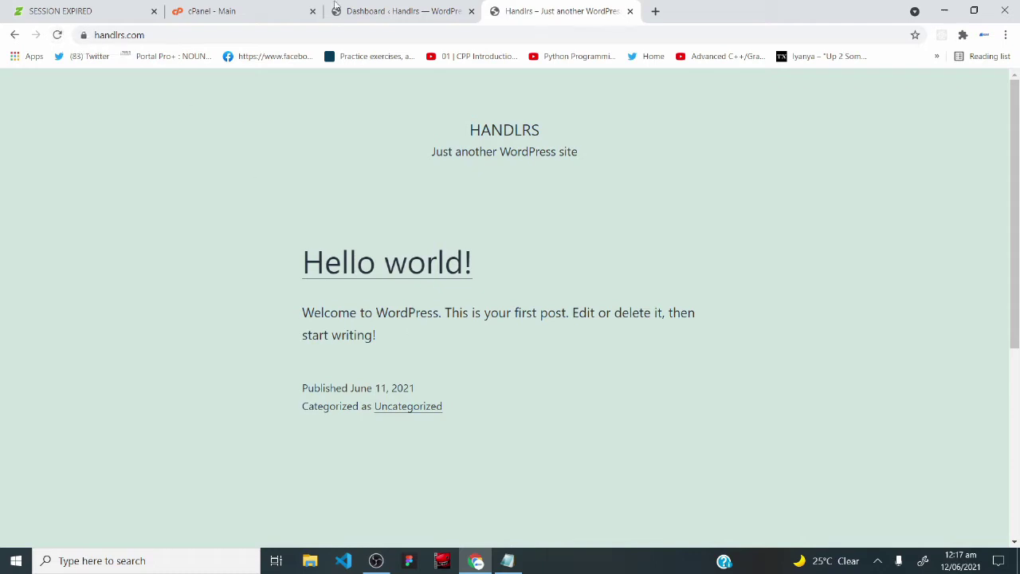
{"action": "left_click", "coordinate": [420, 4]}
{"action": "mouse_move", "coordinate": [44, 288]}
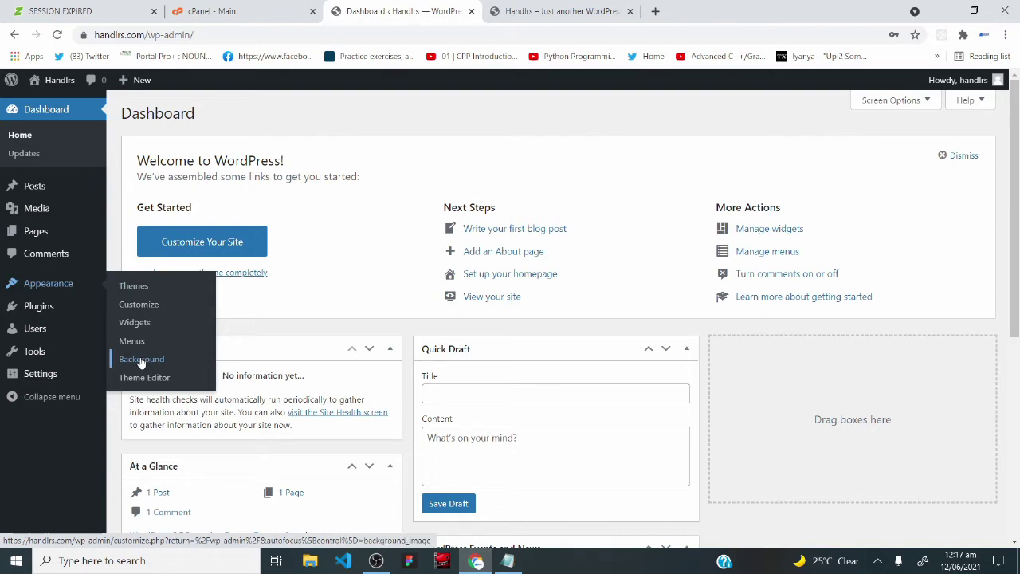
- Delete the Twenty Nineteen theme from its Theme Details on the Themes page
{"action": "left_click", "coordinate": [146, 292]}
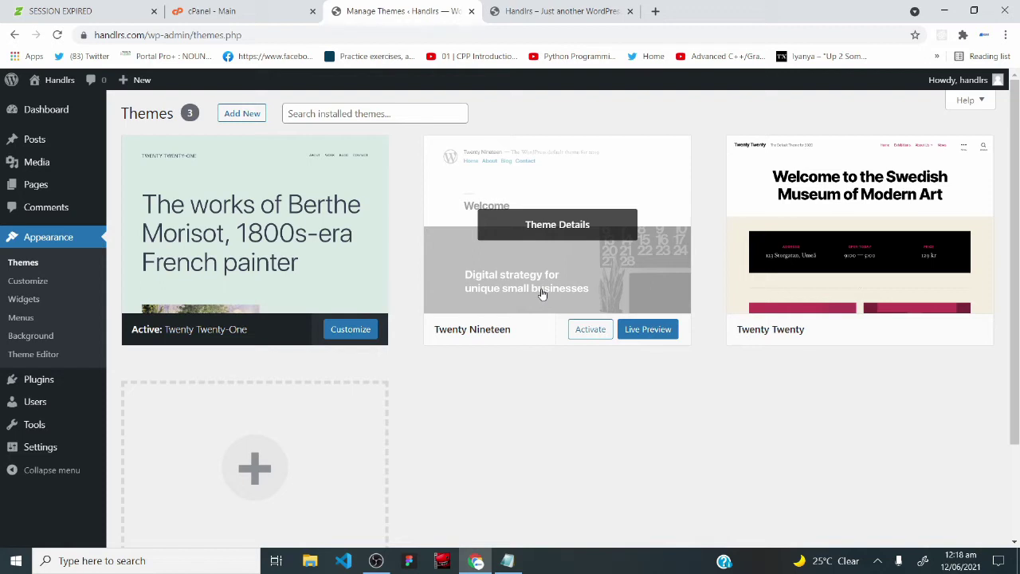
{"action": "left_click", "coordinate": [555, 224]}
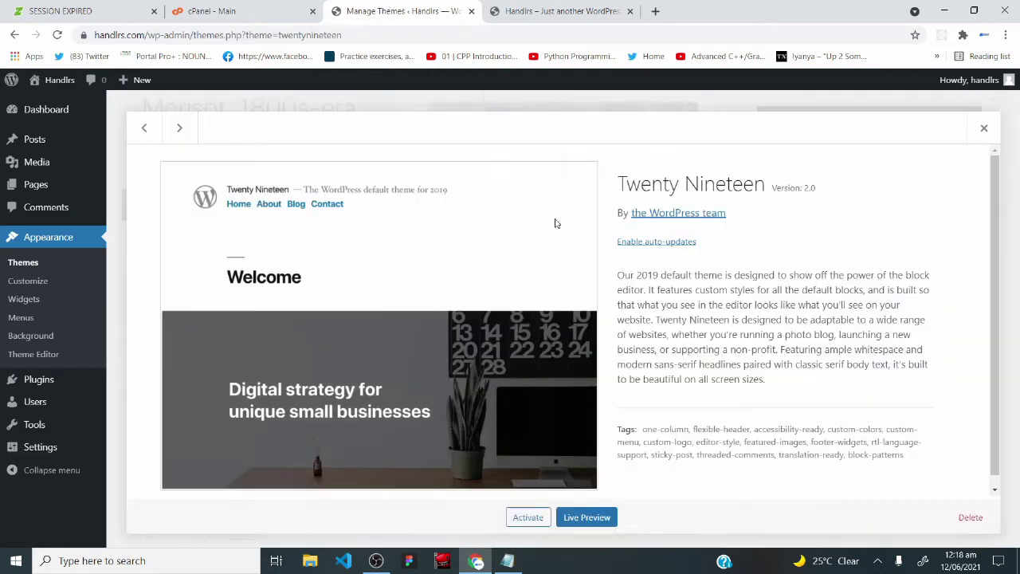
{"action": "left_click", "coordinate": [969, 519]}
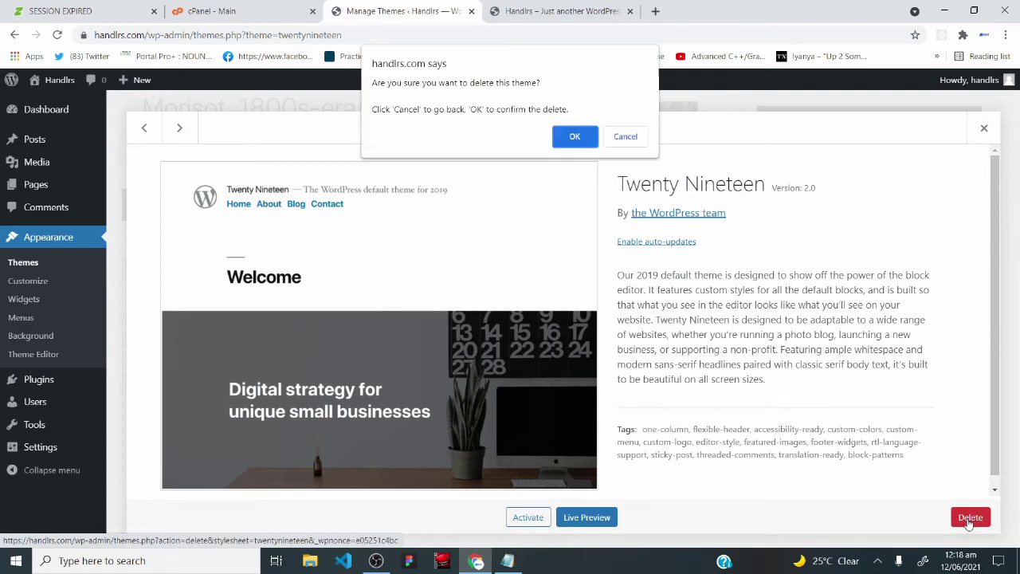
{"action": "left_click", "coordinate": [575, 137]}
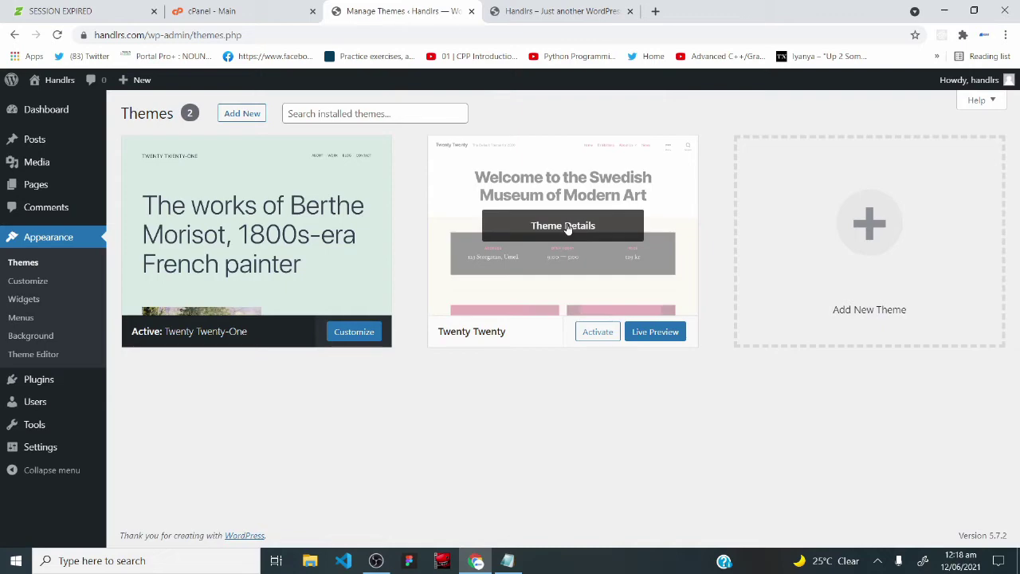
- Delete the Twenty Twenty theme, confirming the deletion prompt
{"action": "left_click", "coordinate": [568, 228]}
{"action": "left_click", "coordinate": [969, 517]}
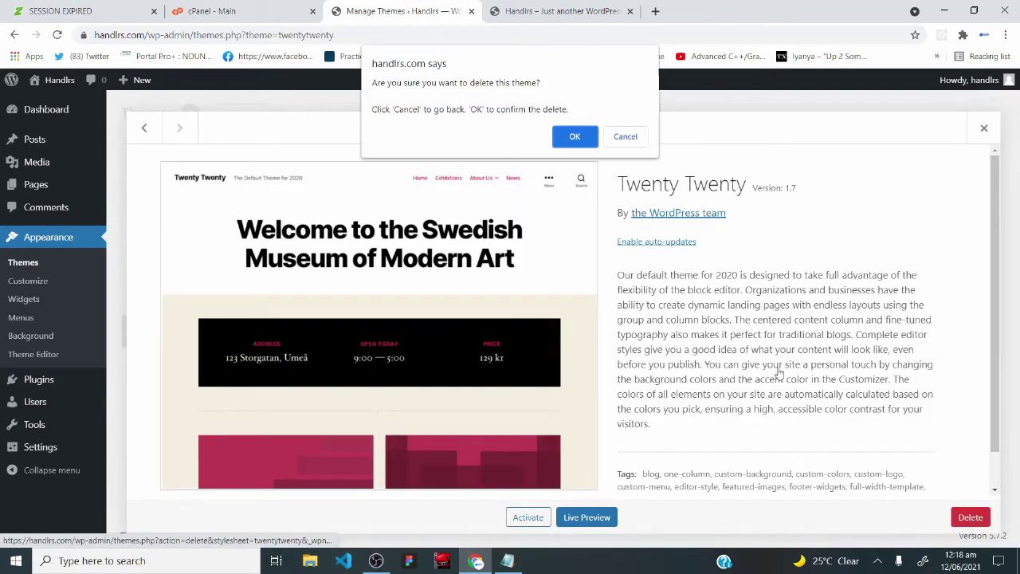
{"action": "left_click", "coordinate": [574, 136]}
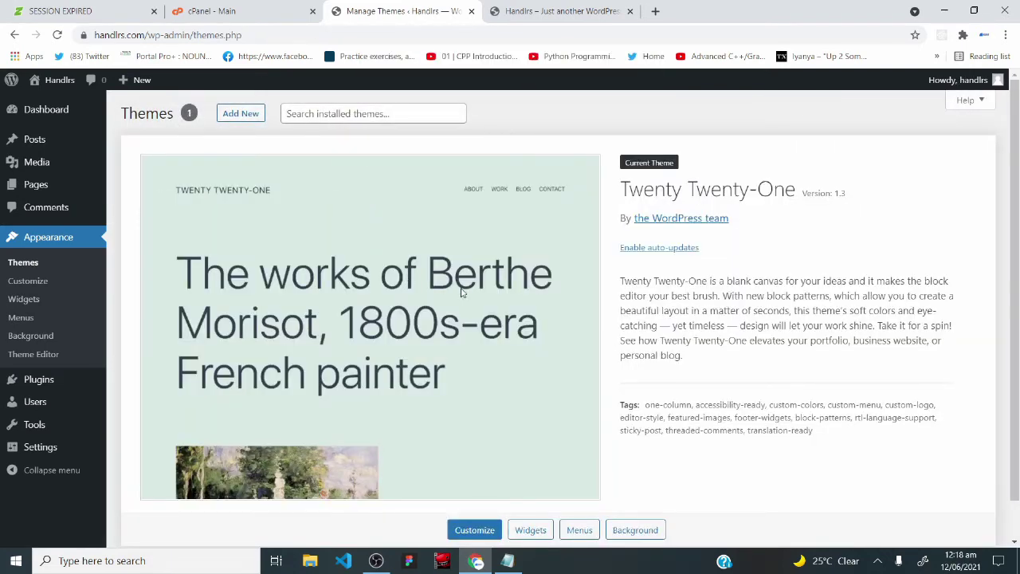
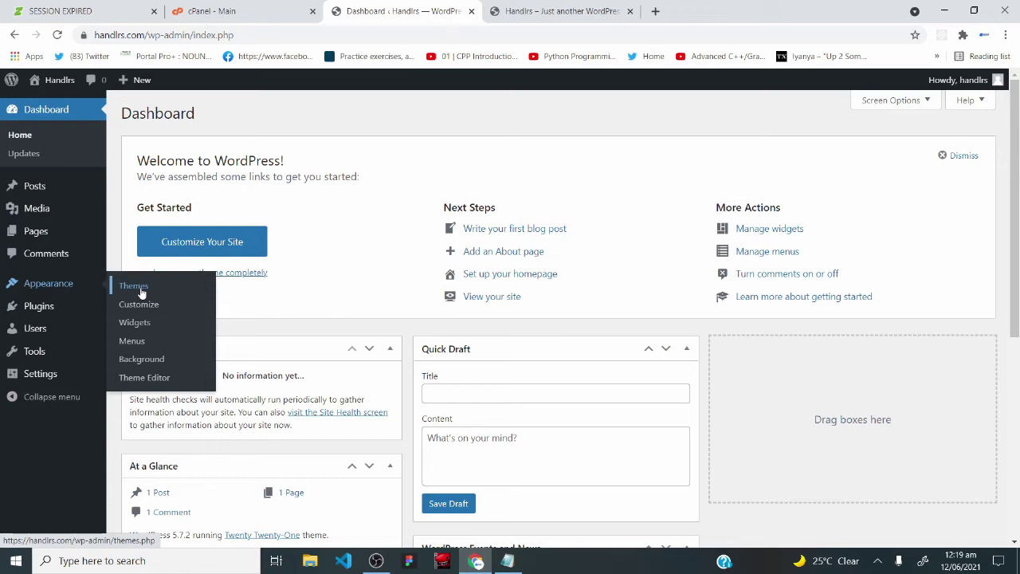
- Search the theme directory for 'zakra' from Appearance > Themes > Add New
{"action": "left_click", "coordinate": [141, 289]}
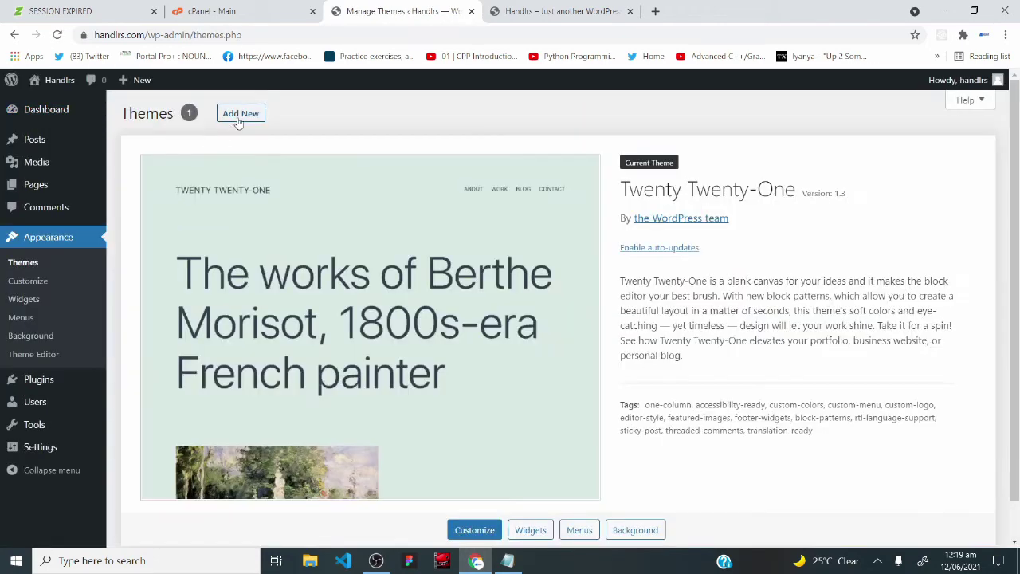
{"action": "left_click", "coordinate": [240, 115]}
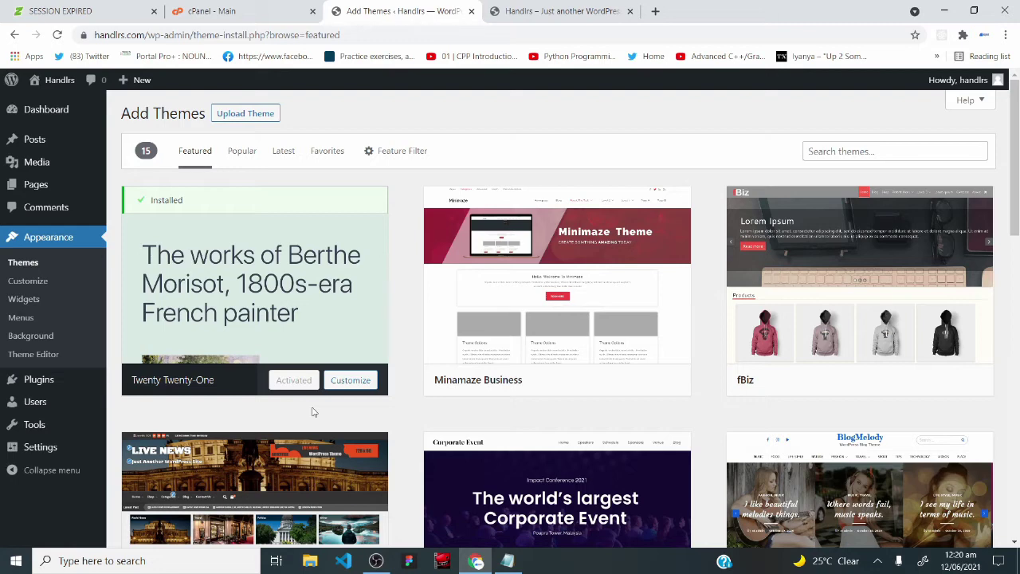
{"action": "left_click", "coordinate": [909, 150]}
{"action": "type", "text": "zakra"}
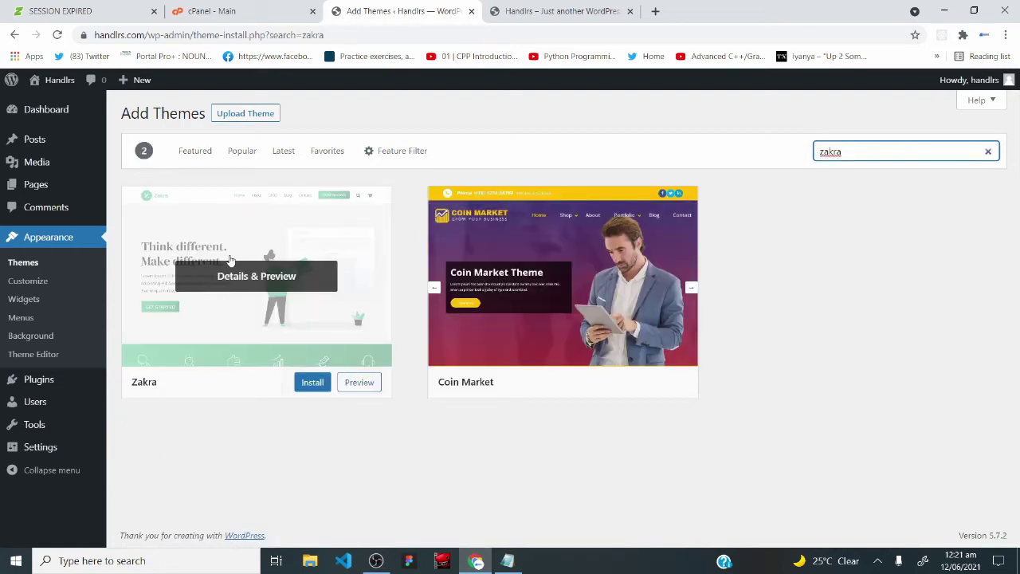
{"action": "mouse_move", "coordinate": [259, 251]}
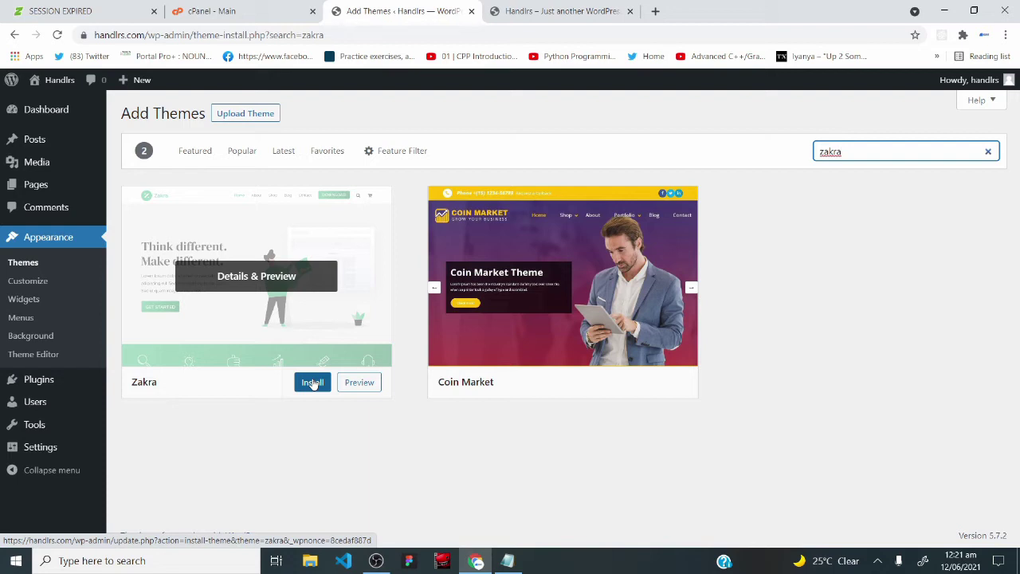
- Install and activate Zakra, then start its setup from the welcome notice
{"action": "left_click", "coordinate": [312, 384]}
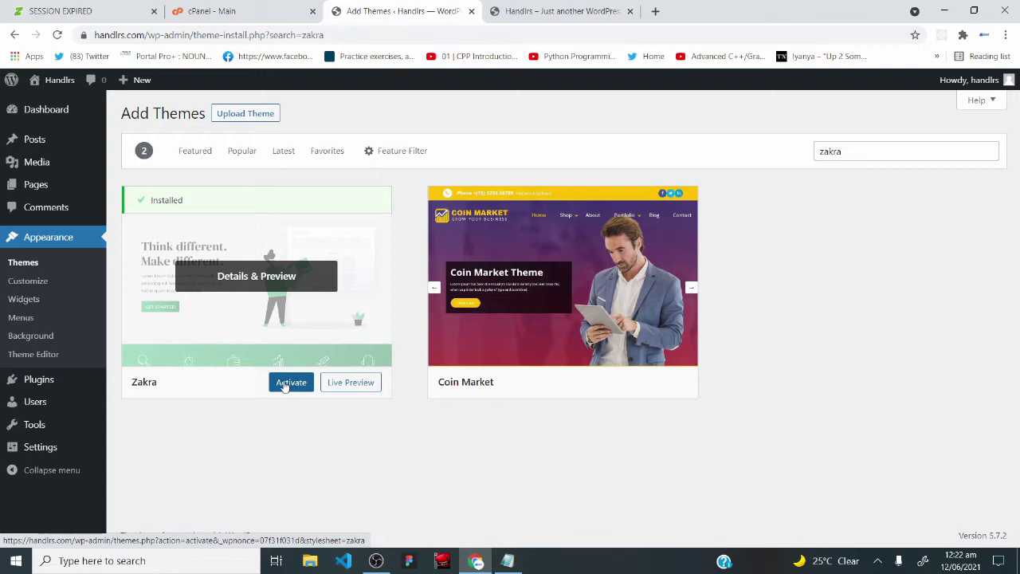
{"action": "left_click", "coordinate": [283, 385]}
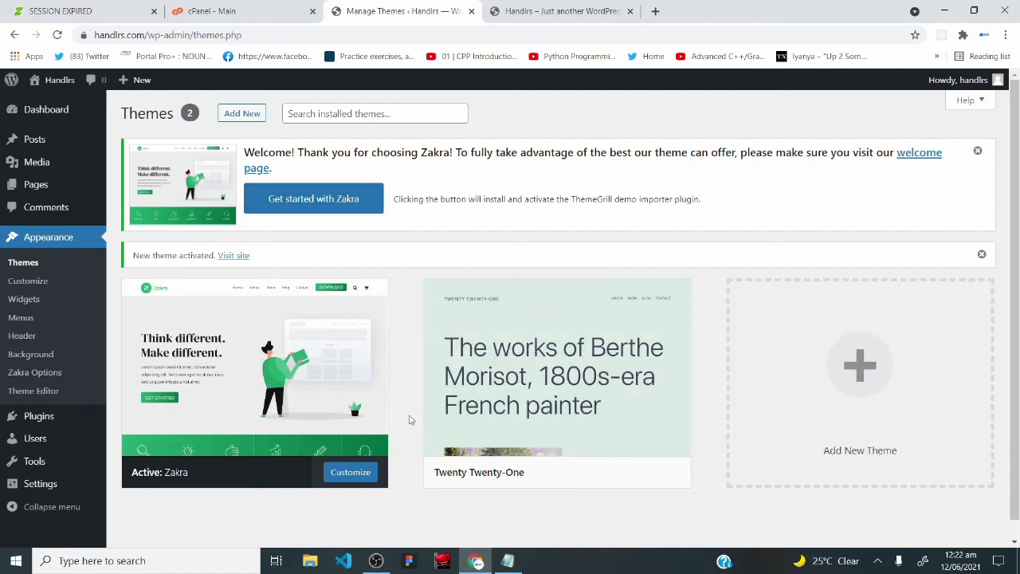
{"action": "left_click", "coordinate": [295, 205]}
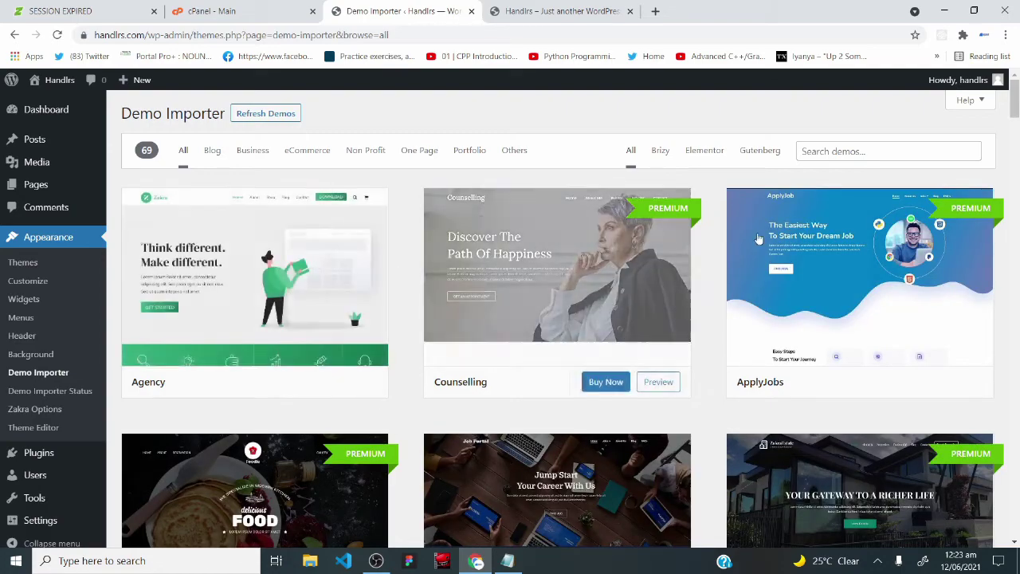
- Scroll the Zakra demo grid down to the free Lawyer demo
{"action": "scroll", "coordinate": [307, 327], "scroll_direction": "down", "scroll_amount": 3}
{"action": "scroll", "coordinate": [430, 398], "scroll_direction": "down", "scroll_amount": 12}
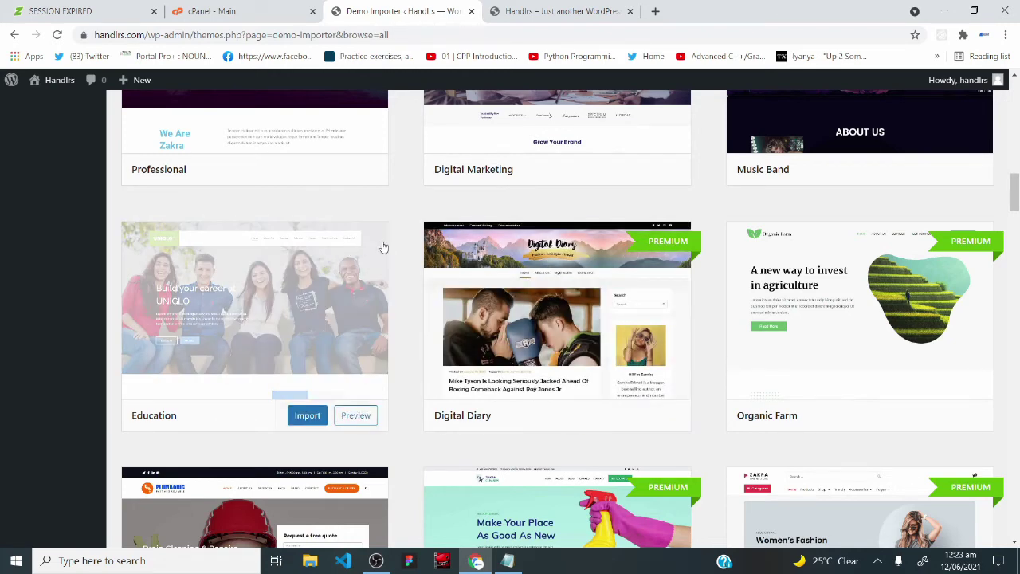
{"action": "scroll", "coordinate": [327, 448], "scroll_direction": "up", "scroll_amount": 2}
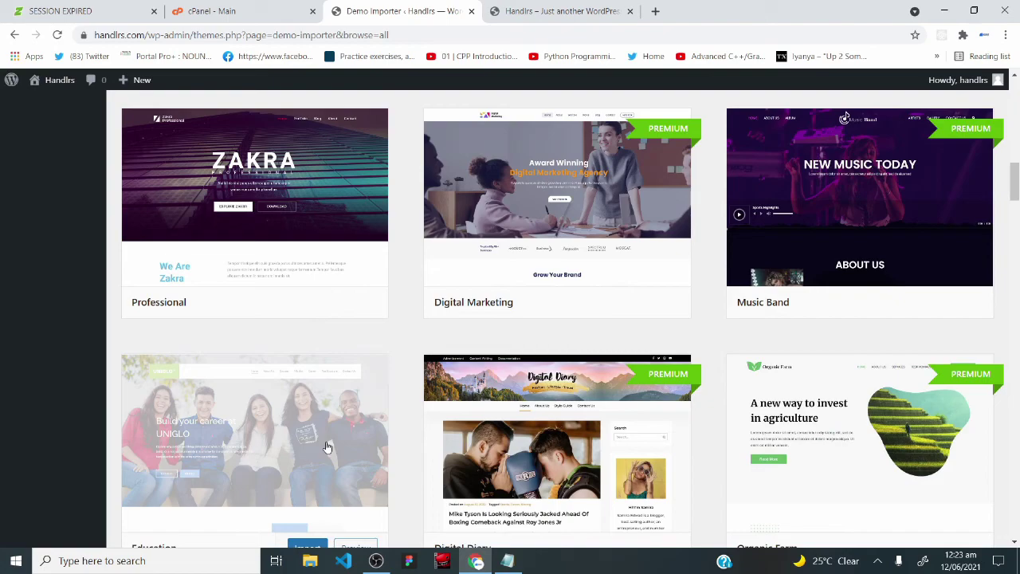
{"action": "scroll", "coordinate": [327, 447], "scroll_direction": "down", "scroll_amount": 9}
{"action": "scroll", "coordinate": [628, 369], "scroll_direction": "down", "scroll_amount": 18}
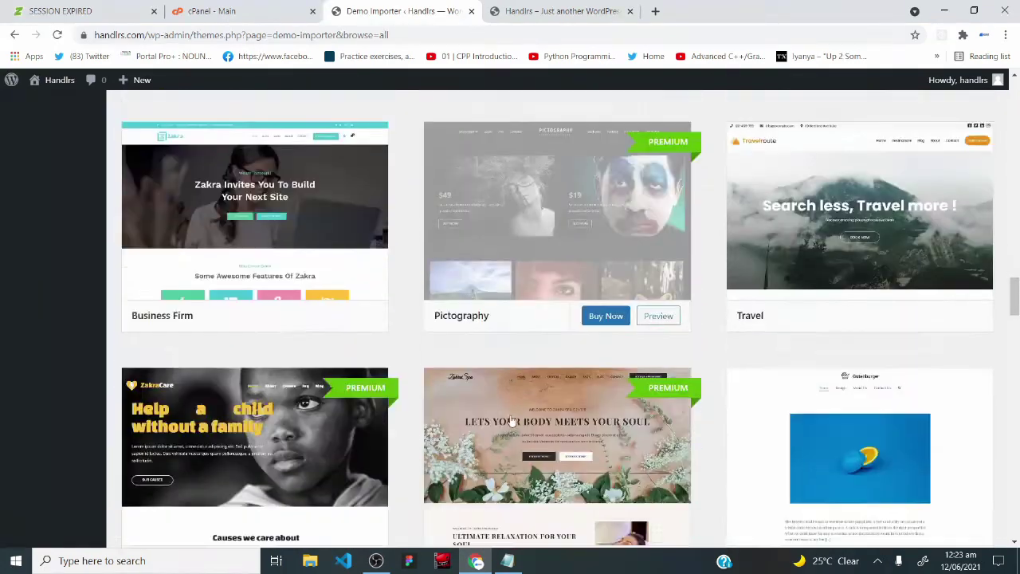
{"action": "scroll", "coordinate": [569, 414], "scroll_direction": "down", "scroll_amount": 3}
{"action": "scroll", "coordinate": [501, 388], "scroll_direction": "up", "scroll_amount": 3}
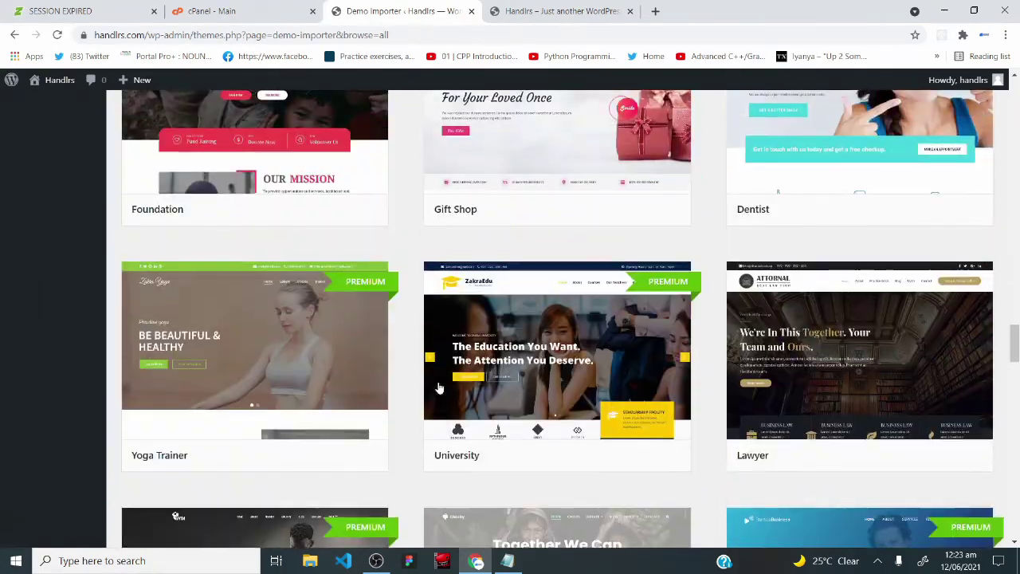
{"action": "scroll", "coordinate": [558, 366], "scroll_direction": "down", "scroll_amount": 1}
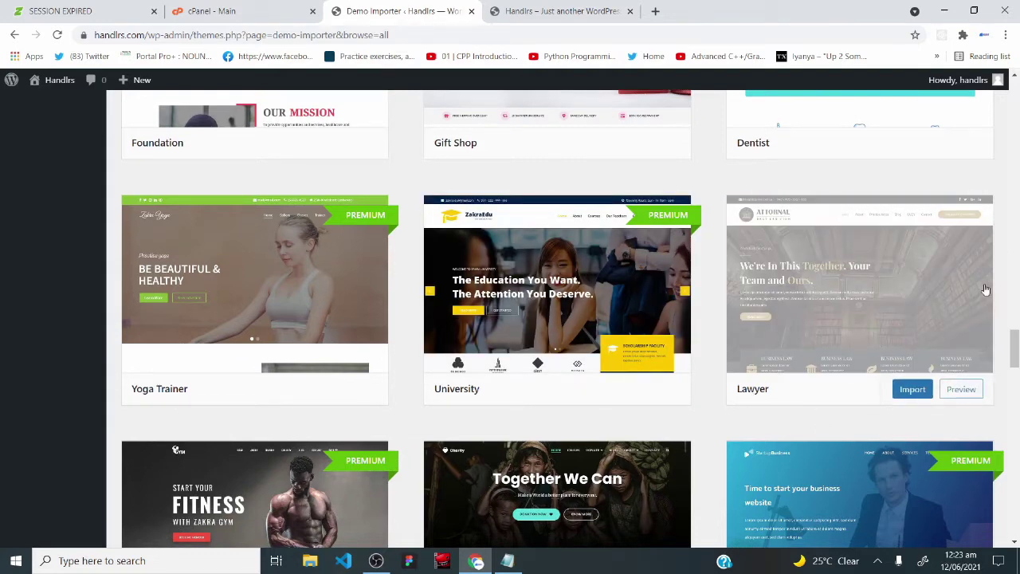
- Import and confirm the Lawyer starter demo, checking the live site while it installs
{"action": "left_click", "coordinate": [913, 390]}
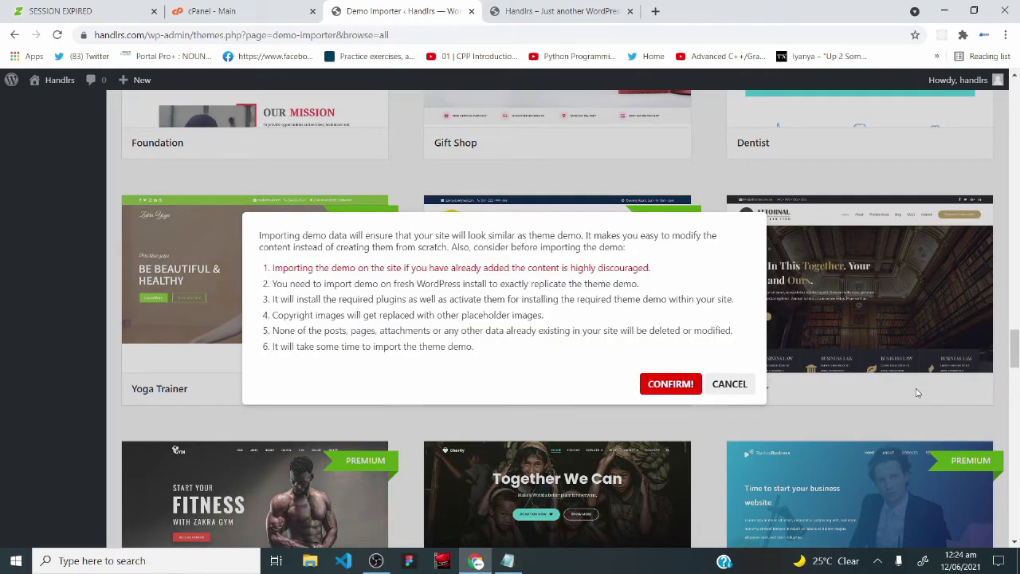
{"action": "left_click", "coordinate": [669, 384]}
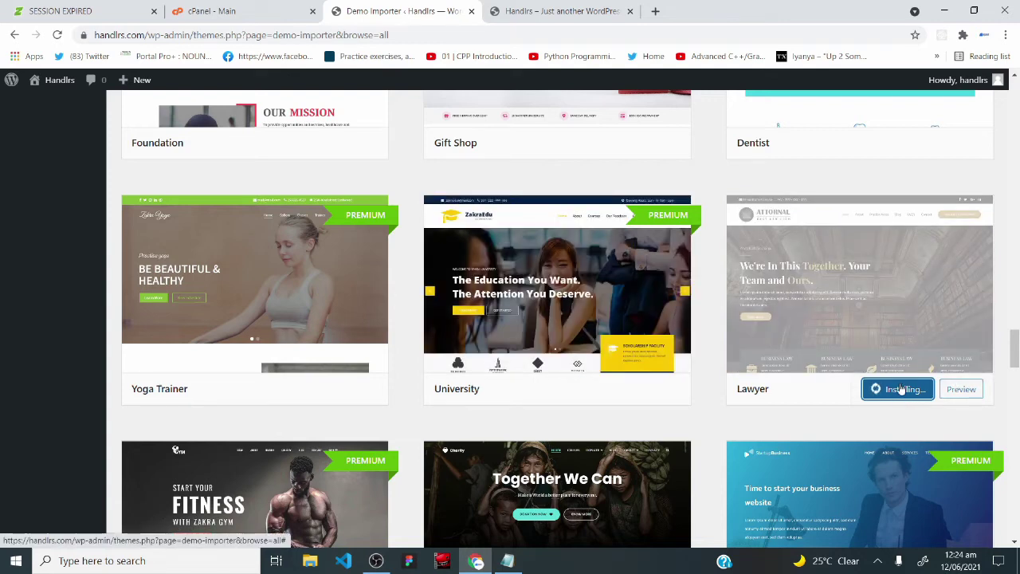
{"action": "left_click", "coordinate": [568, 11]}
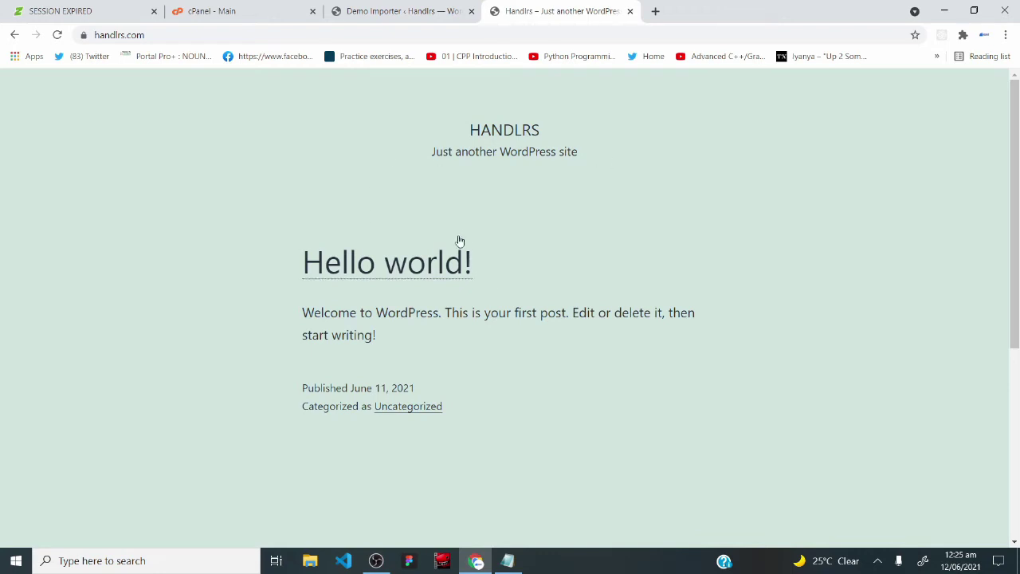
{"action": "left_click", "coordinate": [401, 9]}
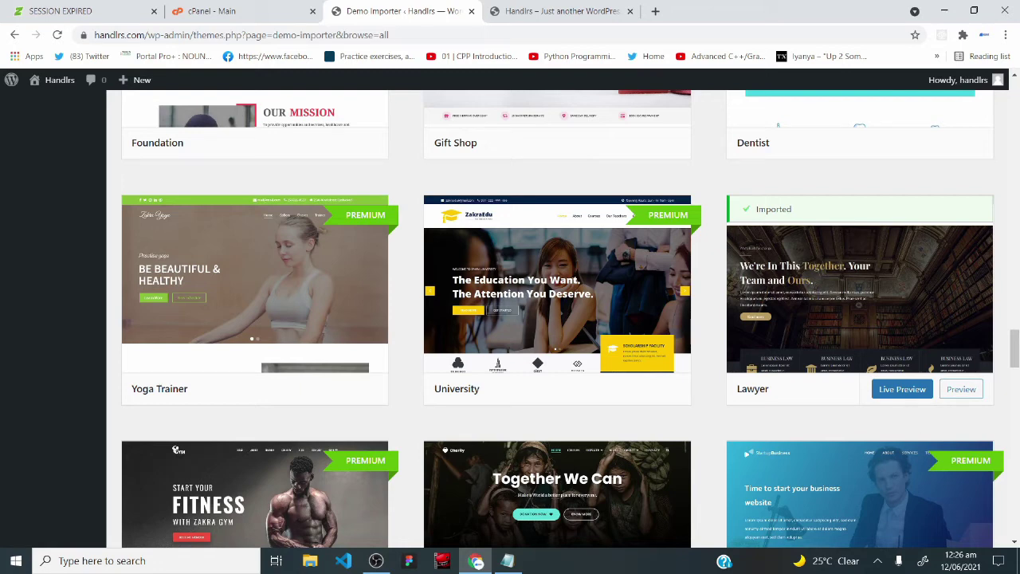
- Reload the live site and scroll through the new Lawyer homepage
{"action": "left_click", "coordinate": [582, 10]}
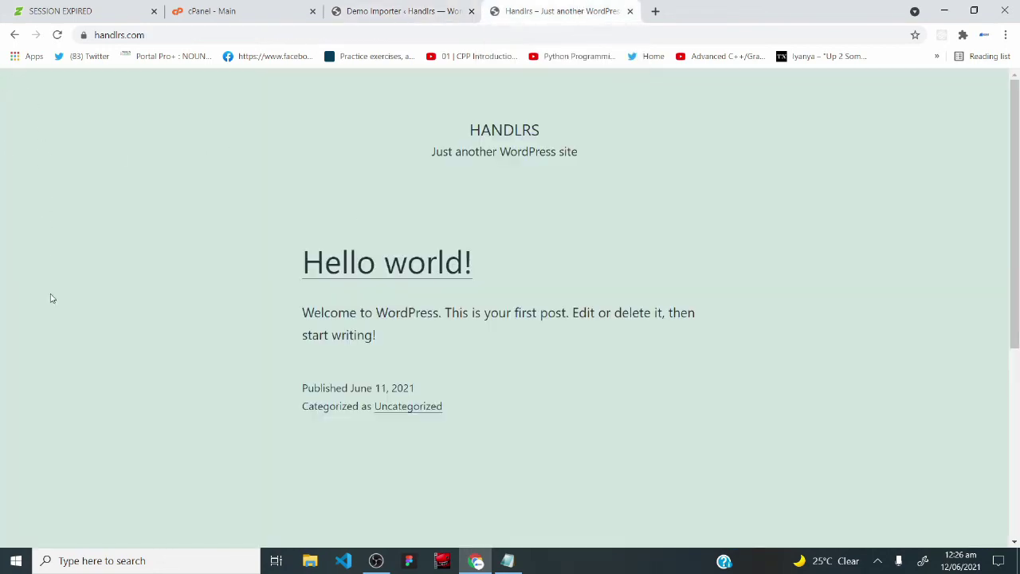
{"action": "left_click", "coordinate": [58, 34]}
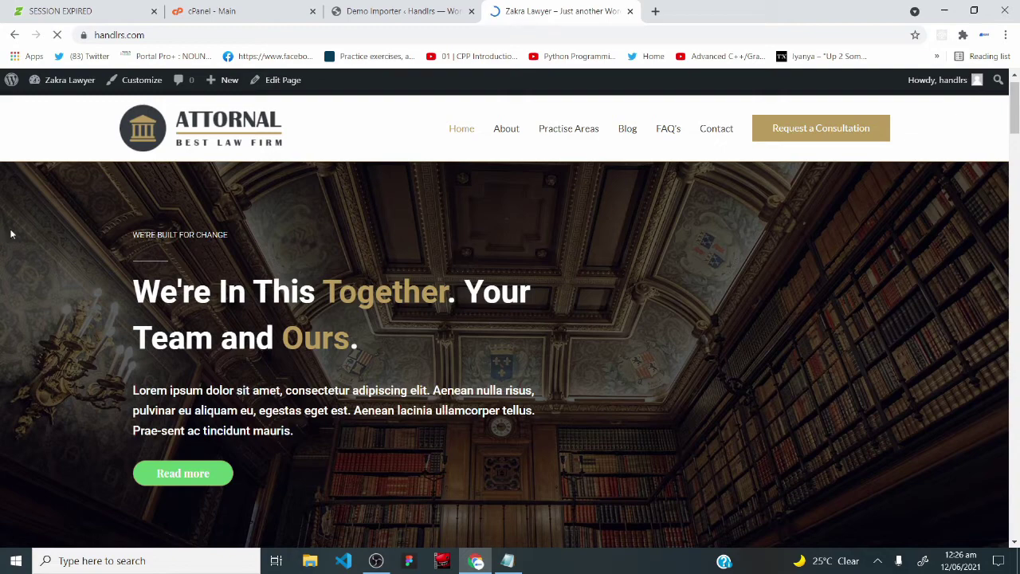
{"action": "scroll", "coordinate": [13, 207], "scroll_direction": "down", "scroll_amount": 5}
{"action": "scroll", "coordinate": [14, 187], "scroll_direction": "down", "scroll_amount": 15}
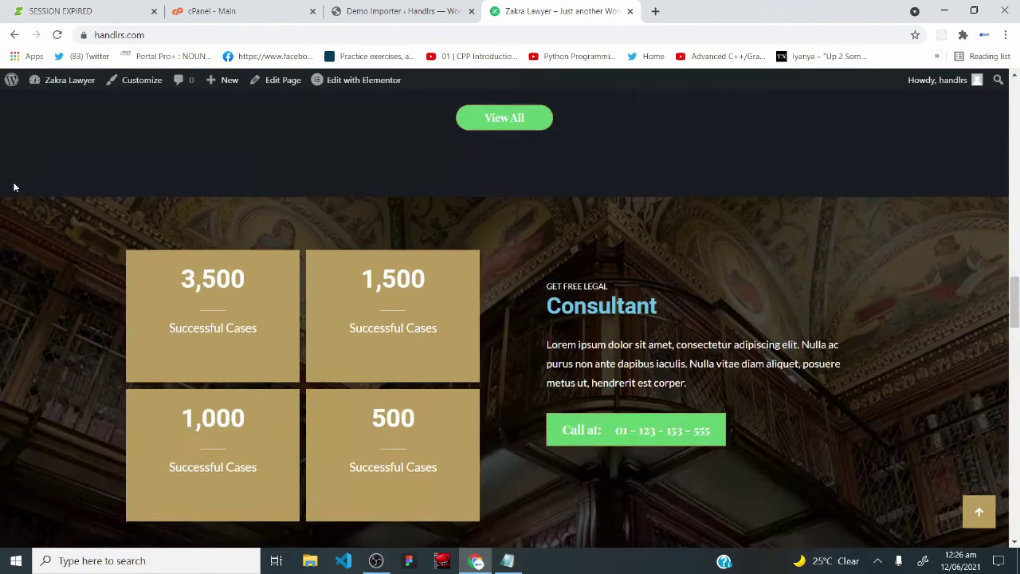
{"action": "scroll", "coordinate": [13, 188], "scroll_direction": "down", "scroll_amount": 5}
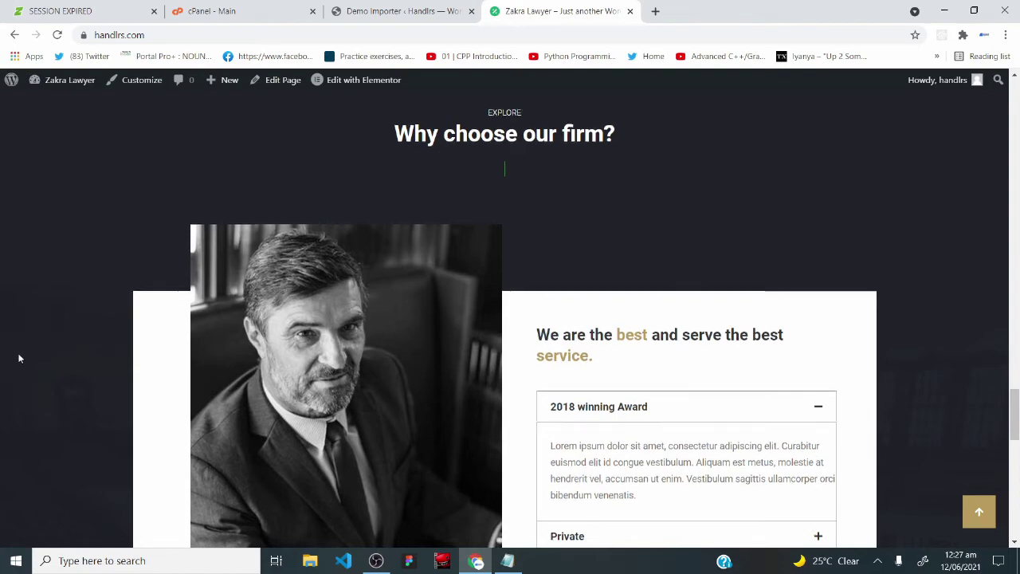
{"action": "scroll", "coordinate": [18, 351], "scroll_direction": "up", "scroll_amount": 10}
{"action": "scroll", "coordinate": [18, 355], "scroll_direction": "up", "scroll_amount": 10}
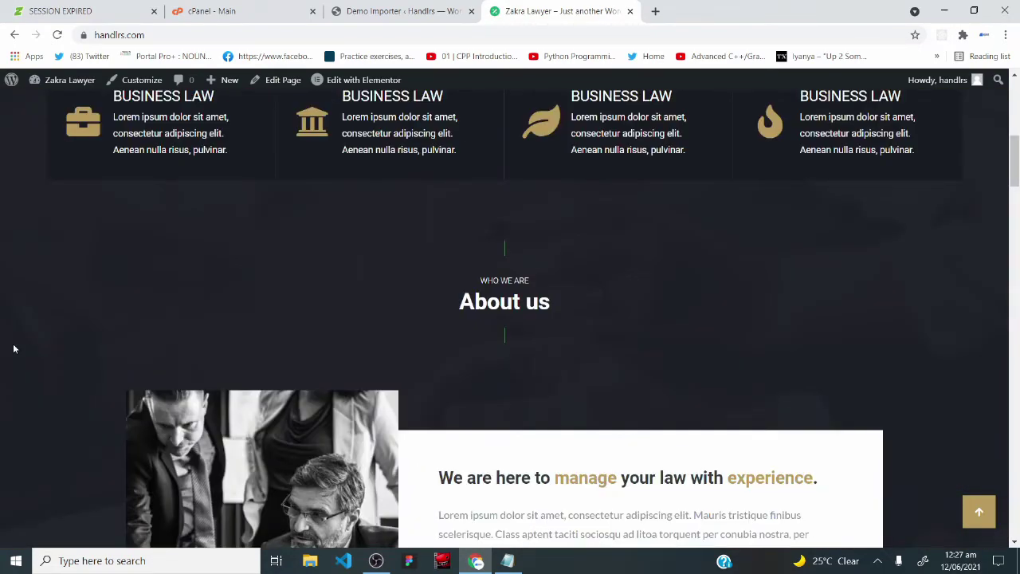
{"action": "scroll", "coordinate": [488, 318], "scroll_direction": "up", "scroll_amount": 8}
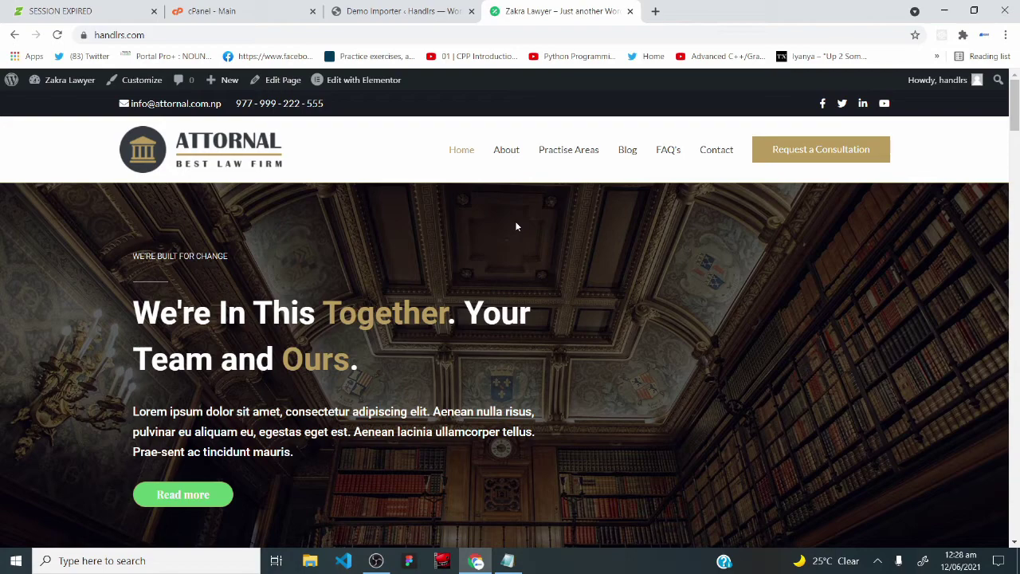
- Go back to the Zakra Demo Importer page in the admin tab
{"action": "left_click", "coordinate": [403, 11]}
{"action": "scroll", "coordinate": [303, 306], "scroll_direction": "up", "scroll_amount": 20}
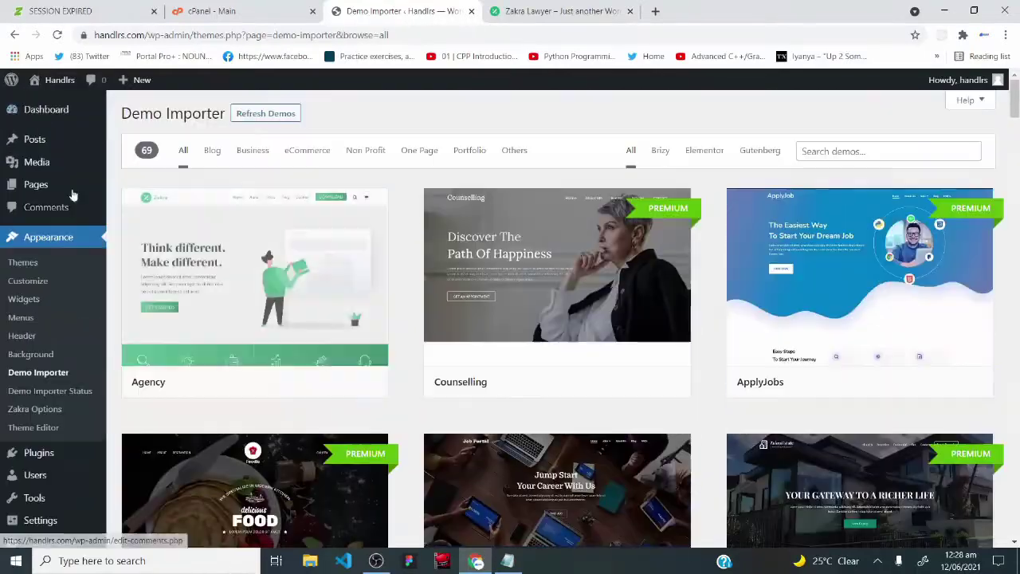
{"action": "mouse_move", "coordinate": [39, 117]}
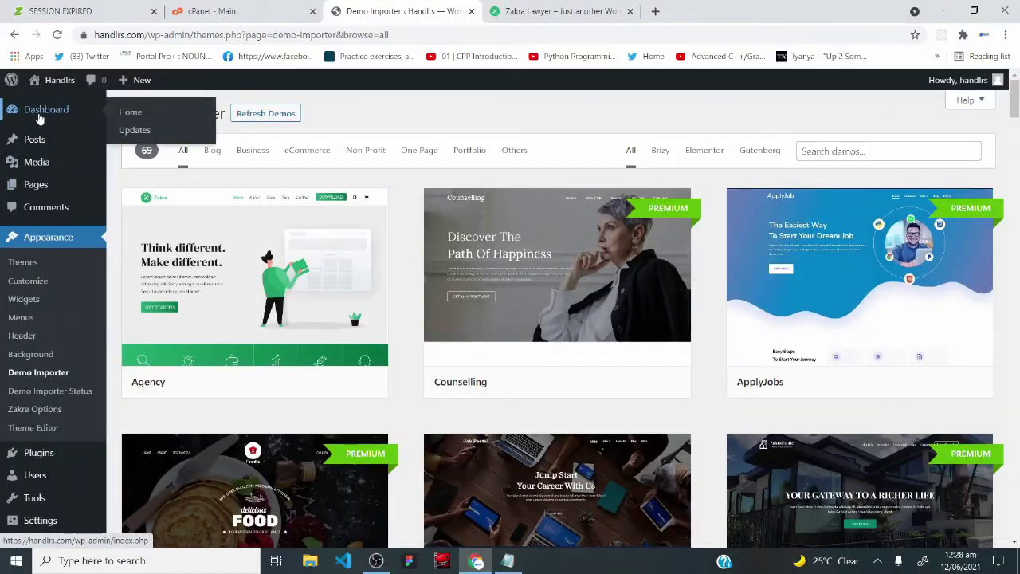
- Open the Customizer from the dashboard home via Appearance > Customize
{"action": "left_click", "coordinate": [161, 119]}
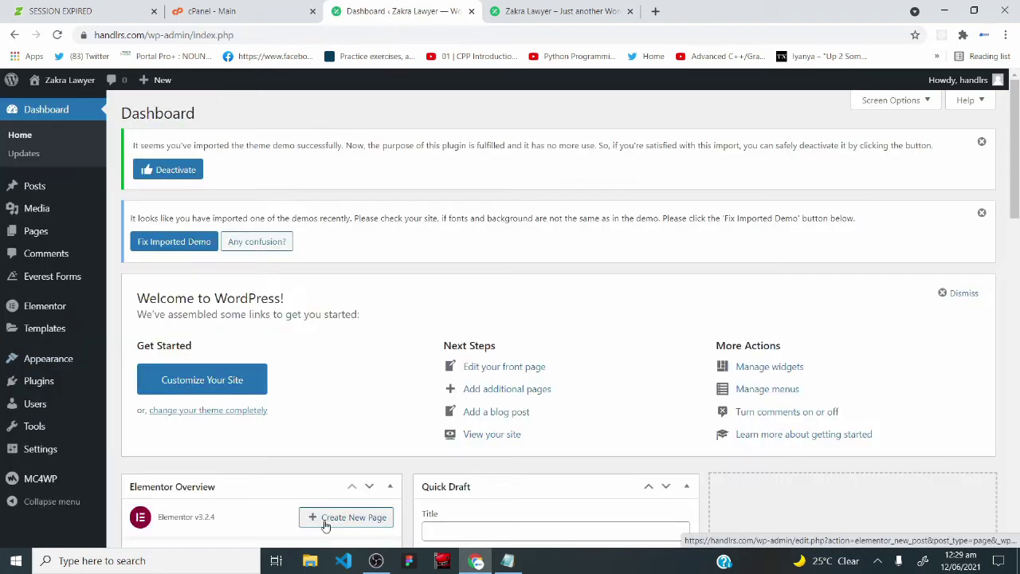
{"action": "mouse_move", "coordinate": [52, 367]}
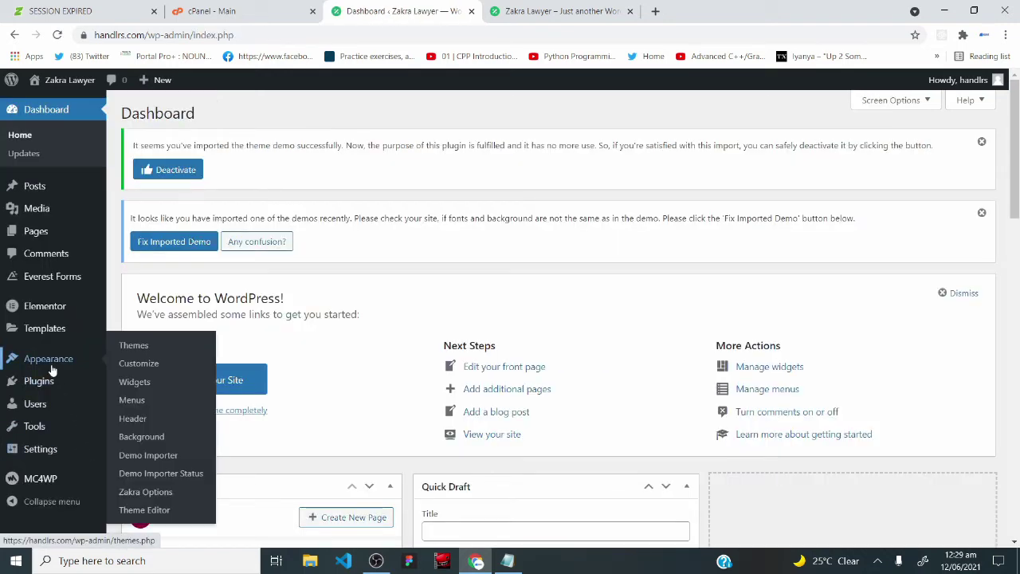
{"action": "left_click", "coordinate": [148, 370]}
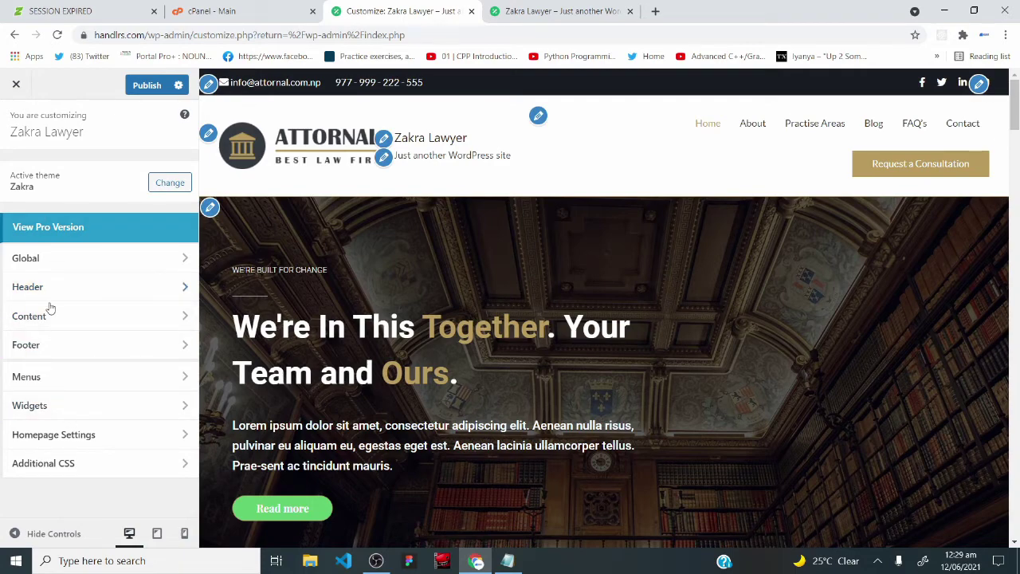
- Check the live site's footer, then show the Customizer's Header settings
{"action": "left_click", "coordinate": [529, 10]}
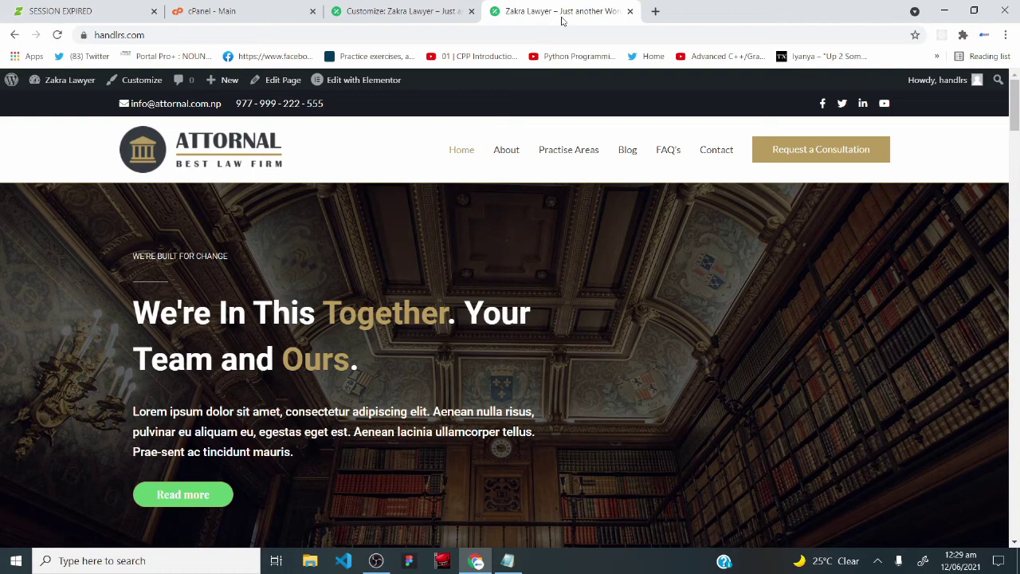
{"action": "key", "text": "End"}
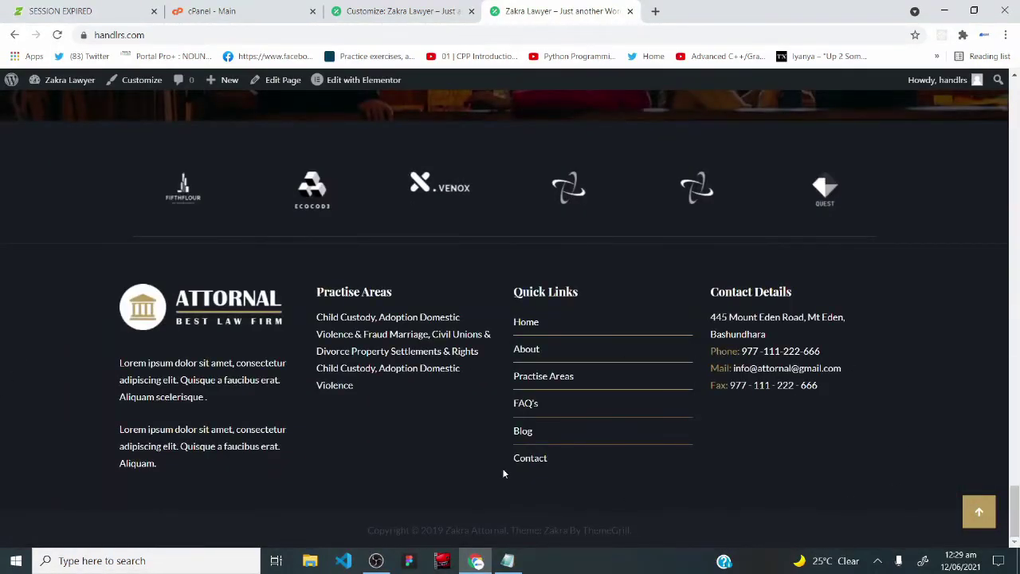
{"action": "left_click", "coordinate": [394, 11]}
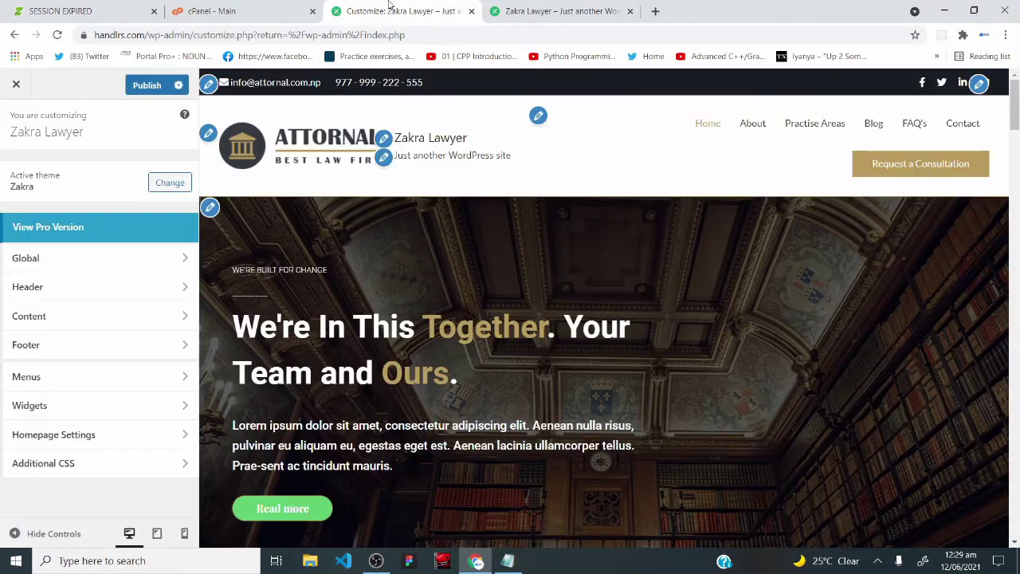
{"action": "left_click", "coordinate": [61, 288]}
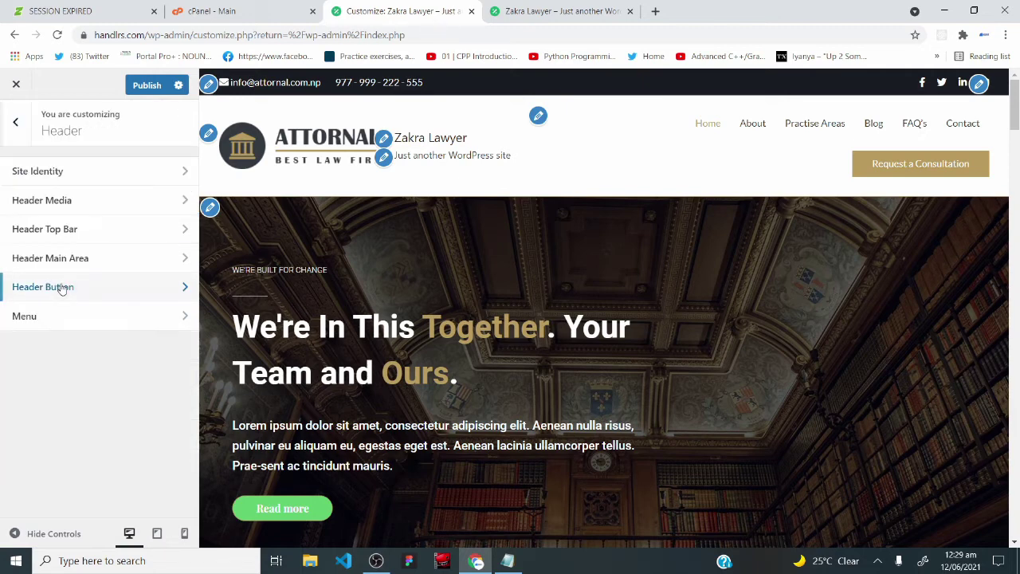
- Under Site Identity, browse the Media Library for a replacement logo
{"action": "left_click", "coordinate": [78, 172]}
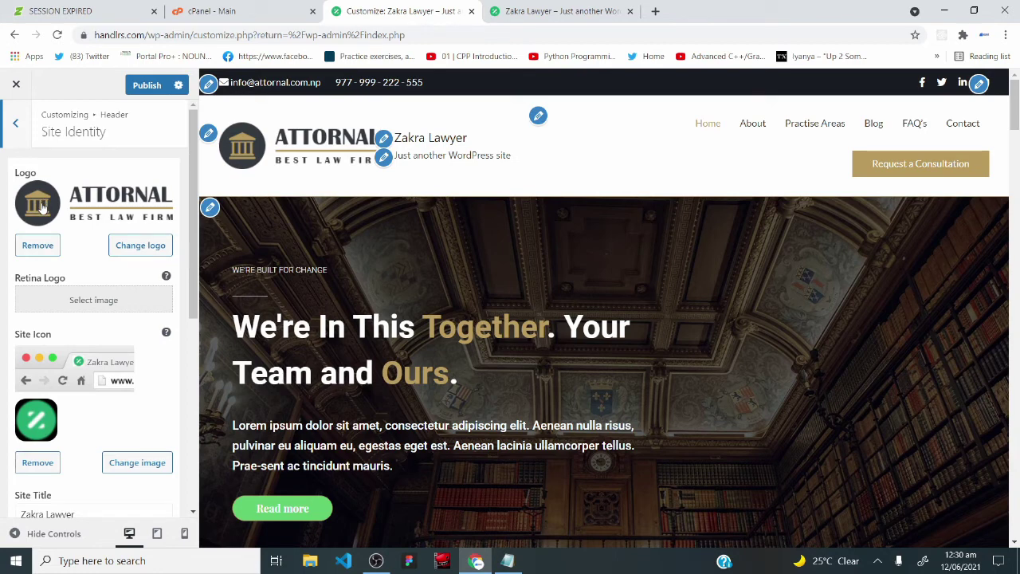
{"action": "left_click_drag", "start_coordinate": [38, 173], "coordinate": [12, 176]}
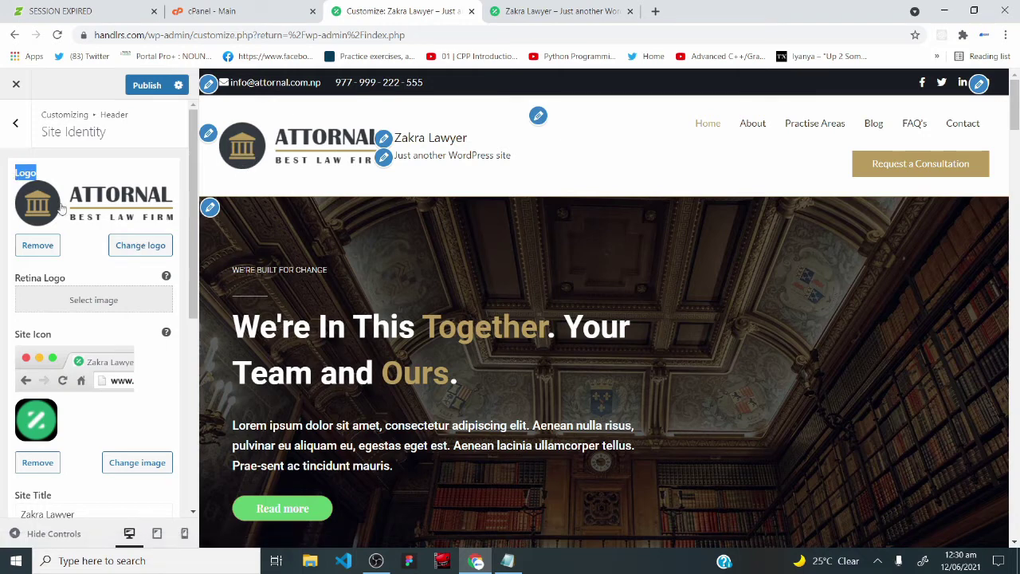
{"action": "left_click", "coordinate": [134, 246]}
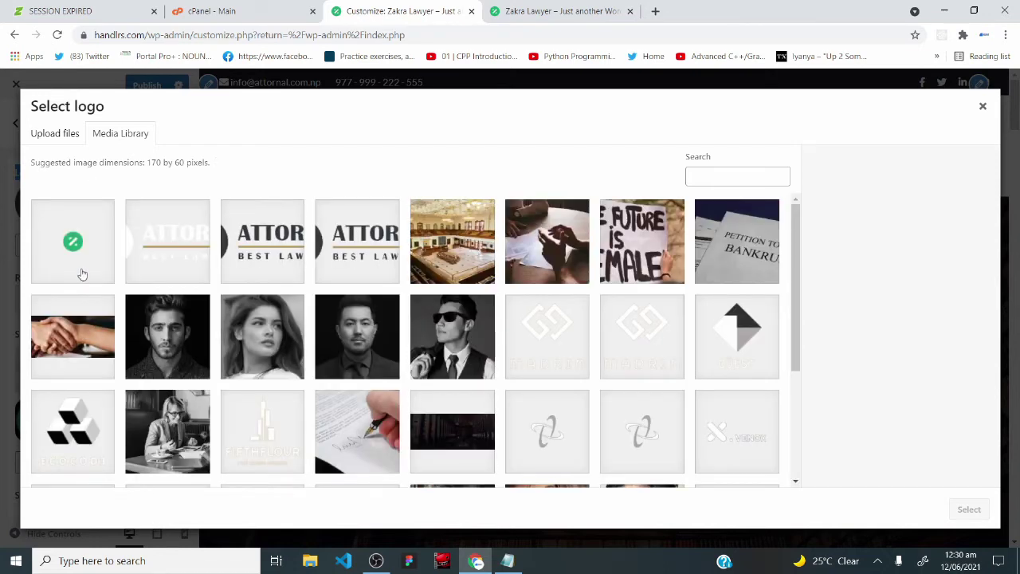
{"action": "left_click", "coordinate": [50, 134]}
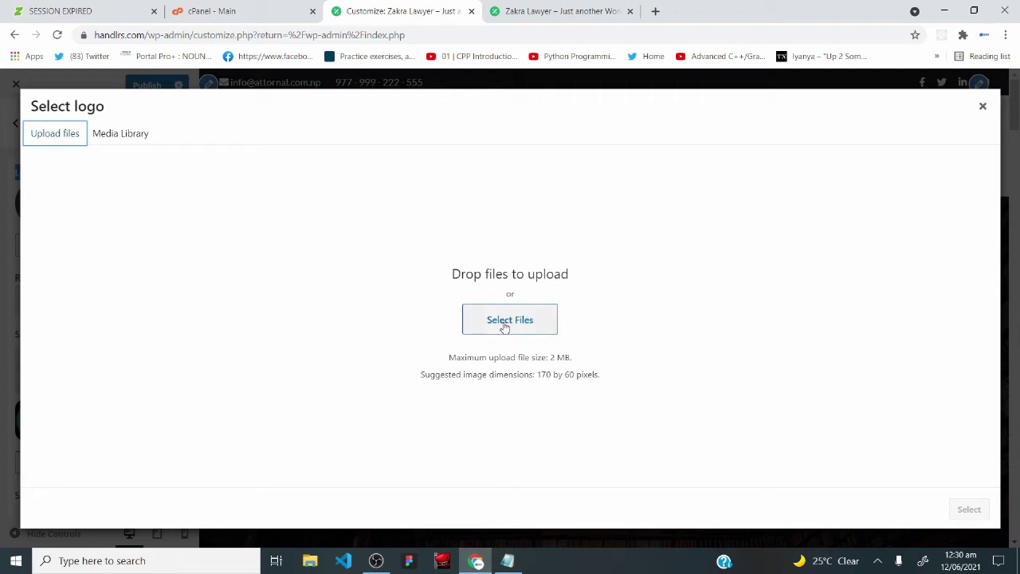
{"action": "left_click", "coordinate": [116, 139]}
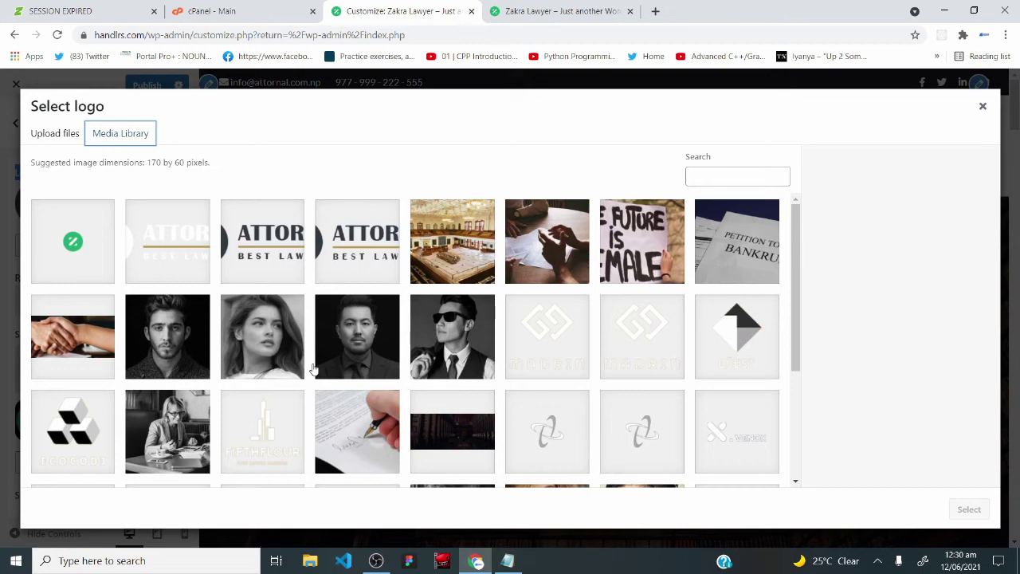
{"action": "scroll", "coordinate": [312, 369], "scroll_direction": "down", "scroll_amount": 3}
{"action": "scroll", "coordinate": [311, 365], "scroll_direction": "up", "scroll_amount": 3}
{"action": "scroll", "coordinate": [175, 328], "scroll_direction": "down", "scroll_amount": 5}
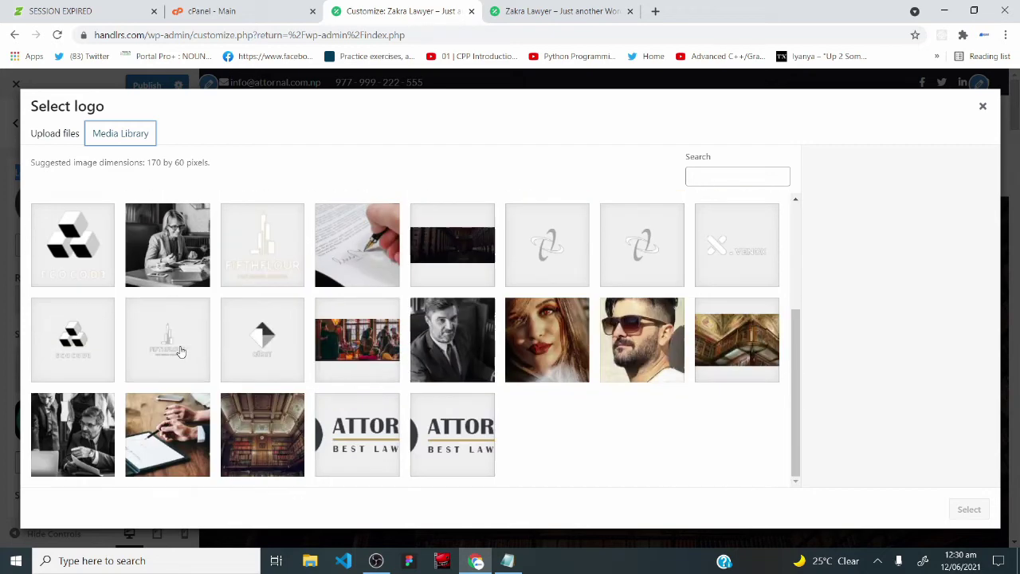
- Set com-l3 as the logo, extending the crop to its top edge
{"action": "left_click", "coordinate": [64, 351]}
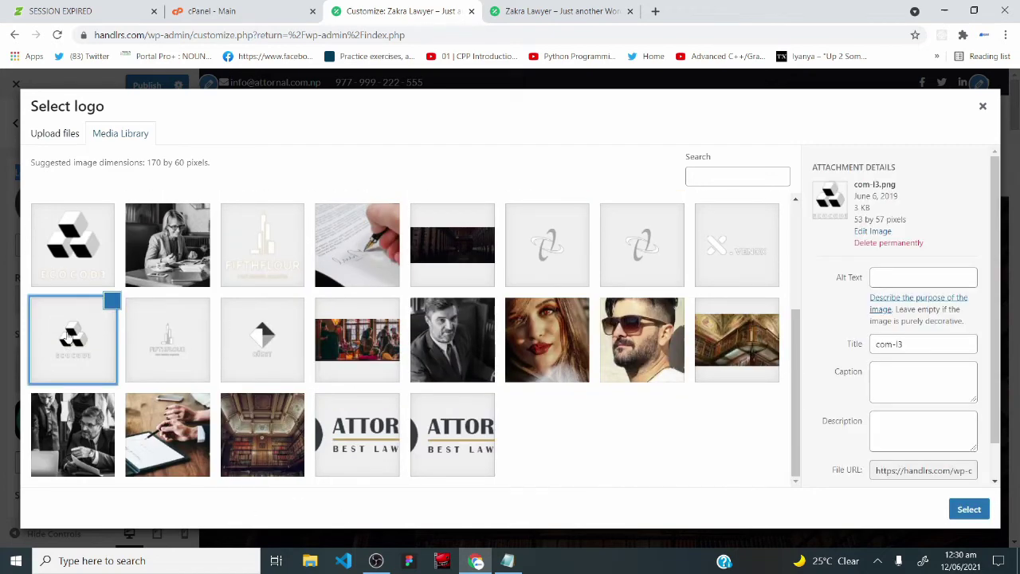
{"action": "left_click", "coordinate": [962, 514]}
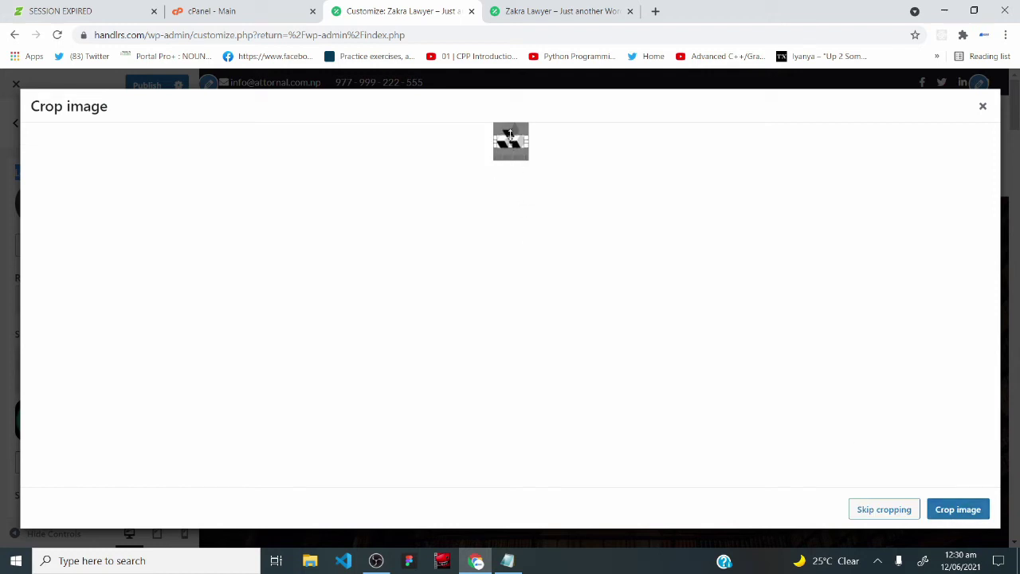
{"action": "left_click_drag", "start_coordinate": [510, 134], "coordinate": [513, 114]}
{"action": "left_click", "coordinate": [964, 510]}
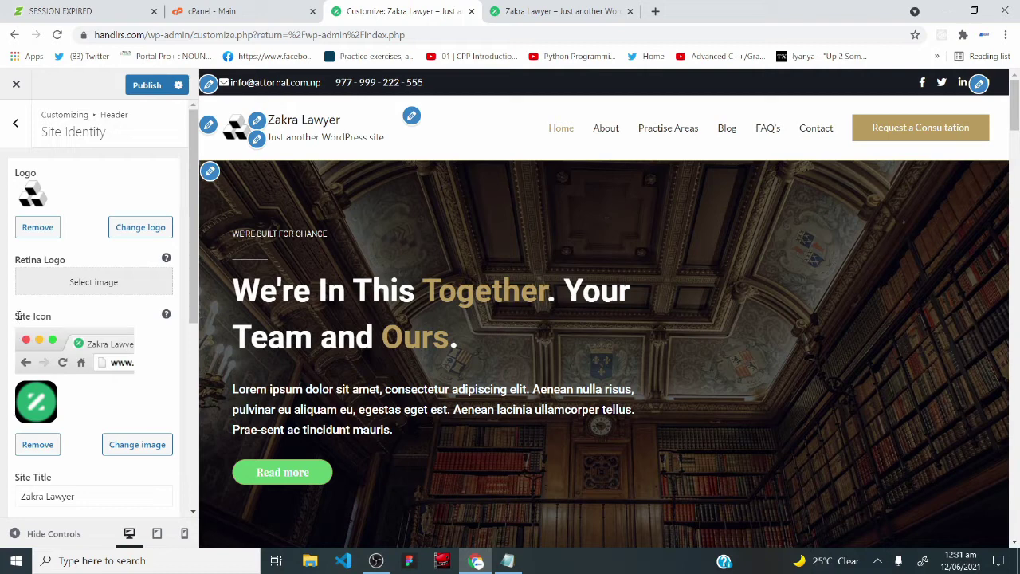
- Replace the green Z site icon with the cropped cube image
{"action": "left_click_drag", "start_coordinate": [17, 315], "coordinate": [52, 319]}
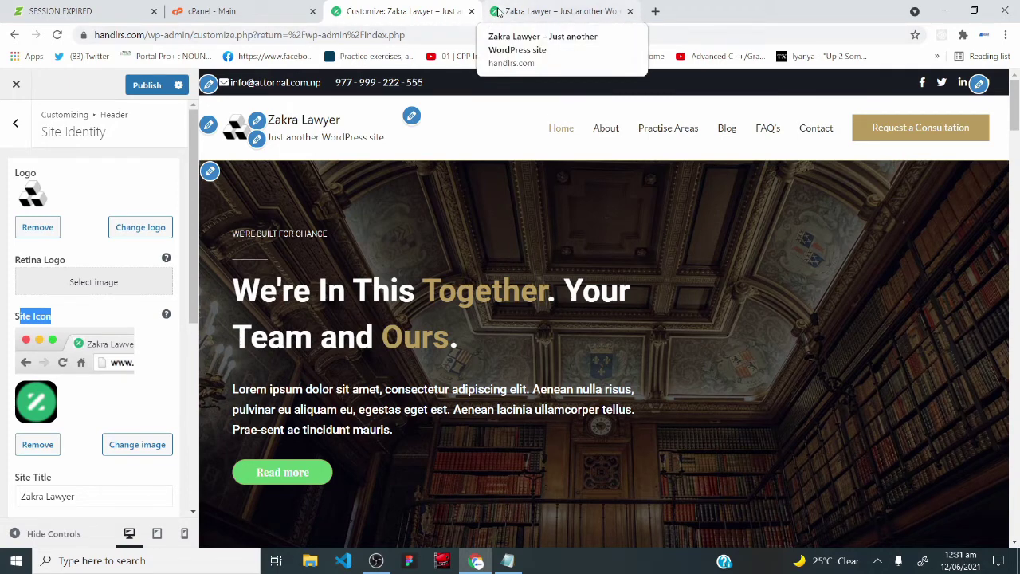
{"action": "scroll", "coordinate": [127, 390], "scroll_direction": "down", "scroll_amount": 1}
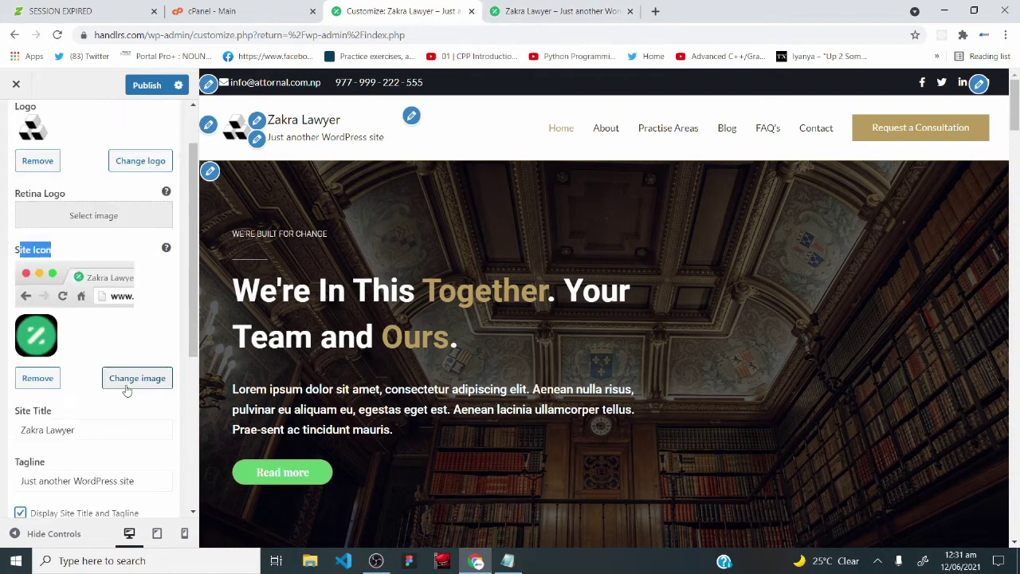
{"action": "left_click", "coordinate": [126, 390]}
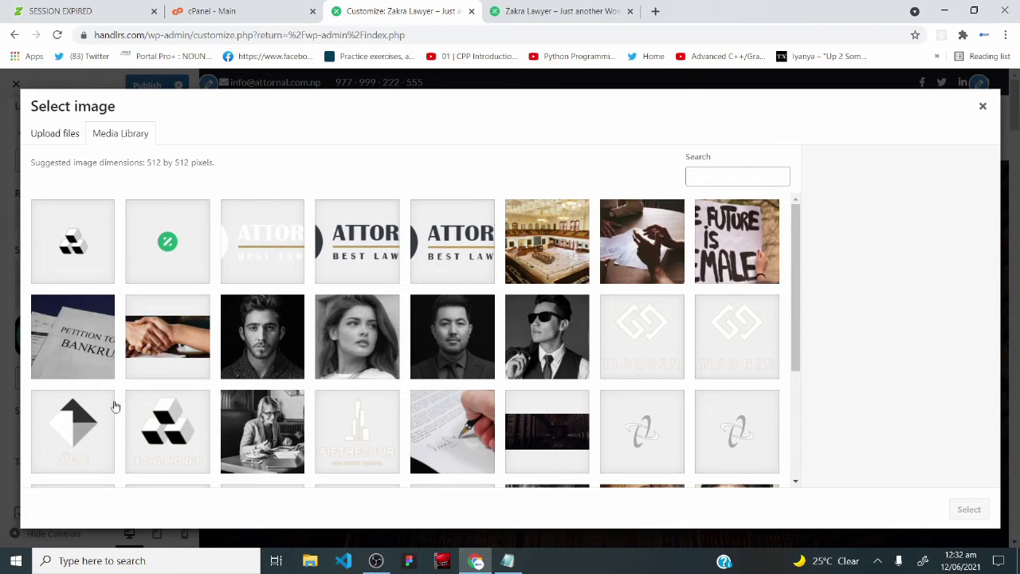
{"action": "left_click", "coordinate": [74, 239]}
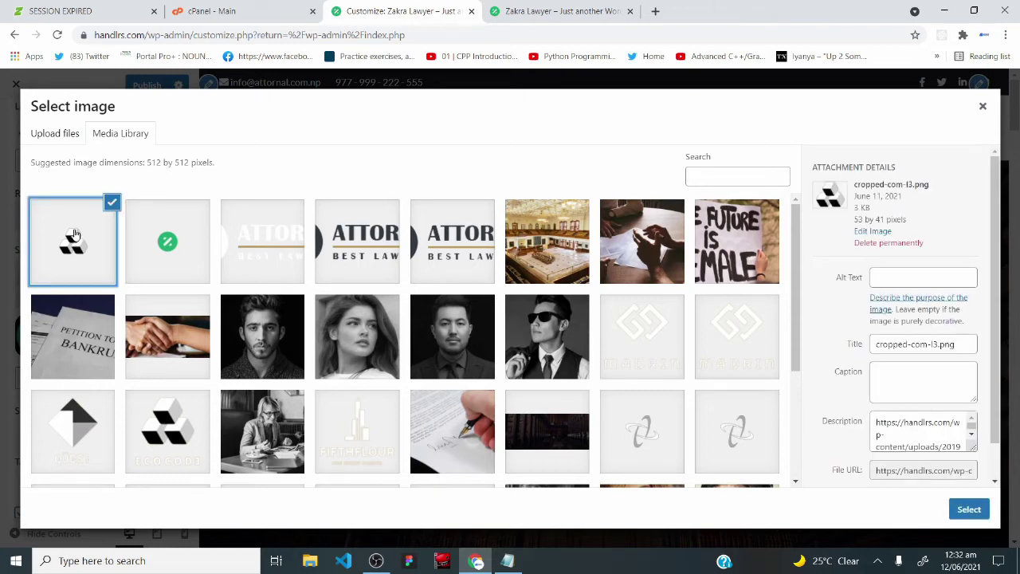
{"action": "left_click", "coordinate": [969, 512]}
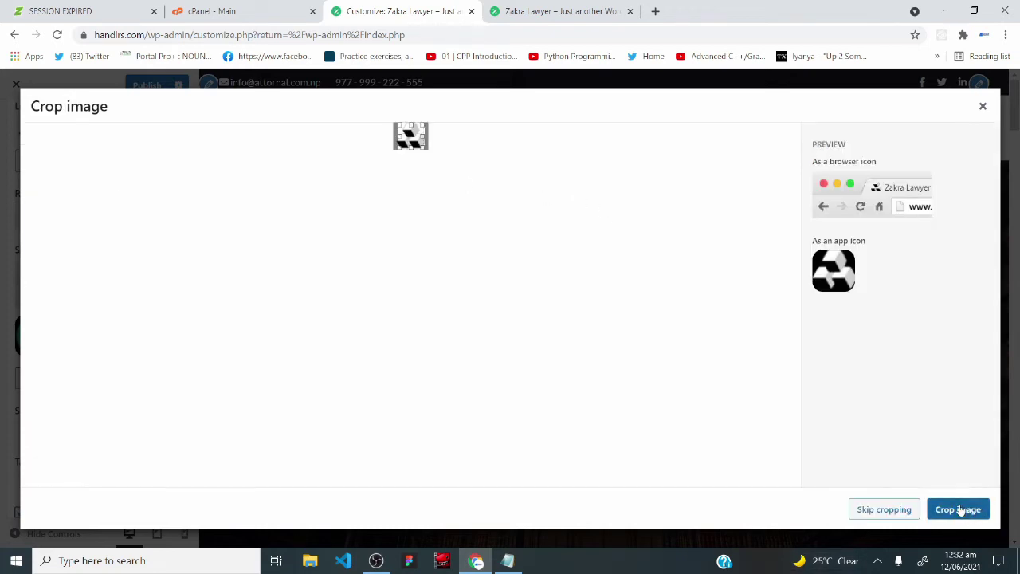
{"action": "left_click", "coordinate": [962, 511]}
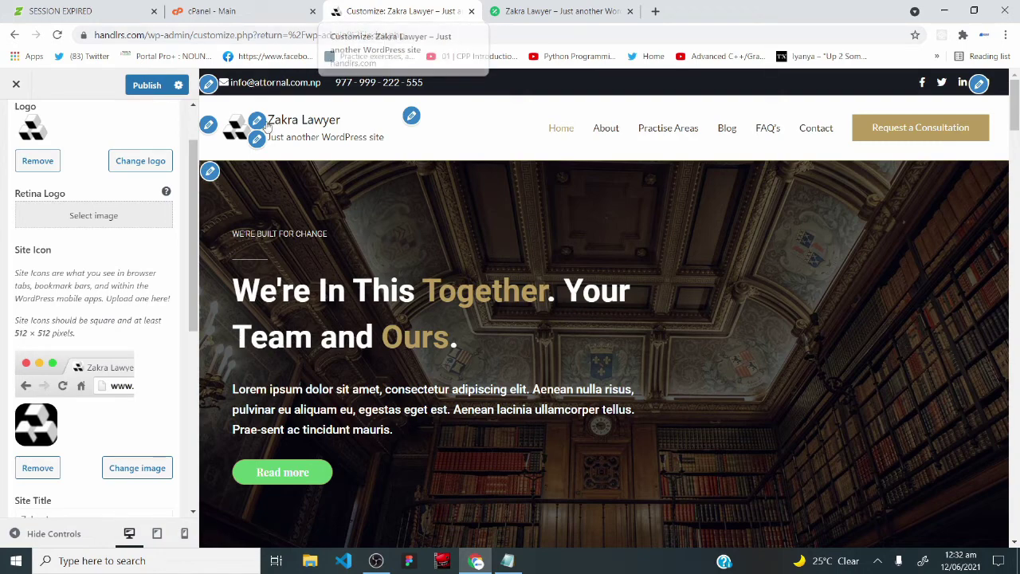
{"action": "scroll", "coordinate": [71, 406], "scroll_direction": "down", "scroll_amount": 3}
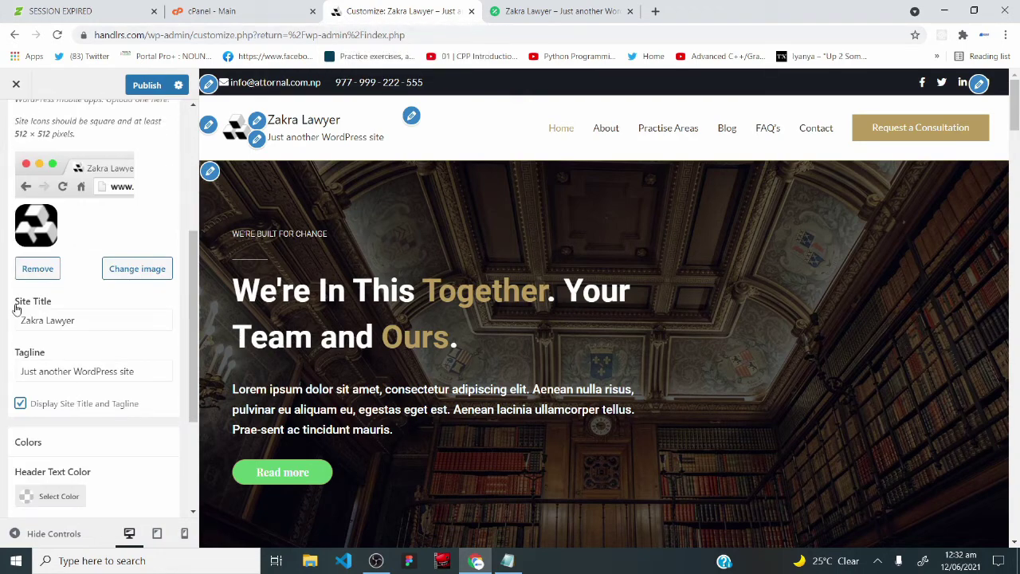
- Replace the Zakra Lawyer site title and the tagline with Handlrs
{"action": "left_click_drag", "start_coordinate": [64, 299], "coordinate": [11, 309]}
{"action": "left_click_drag", "start_coordinate": [93, 326], "coordinate": [3, 331]}
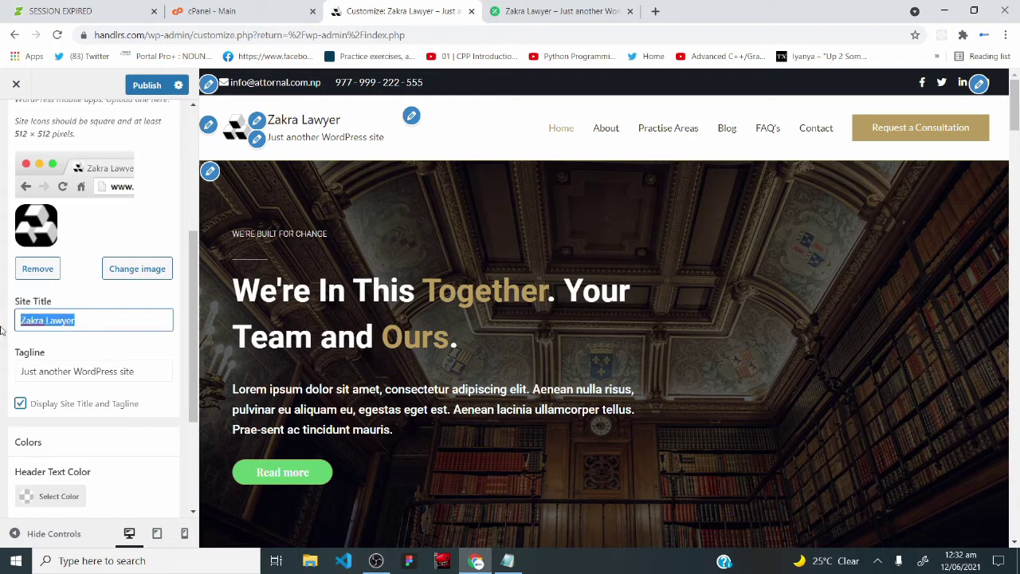
{"action": "type", "text": "Handlrs"}
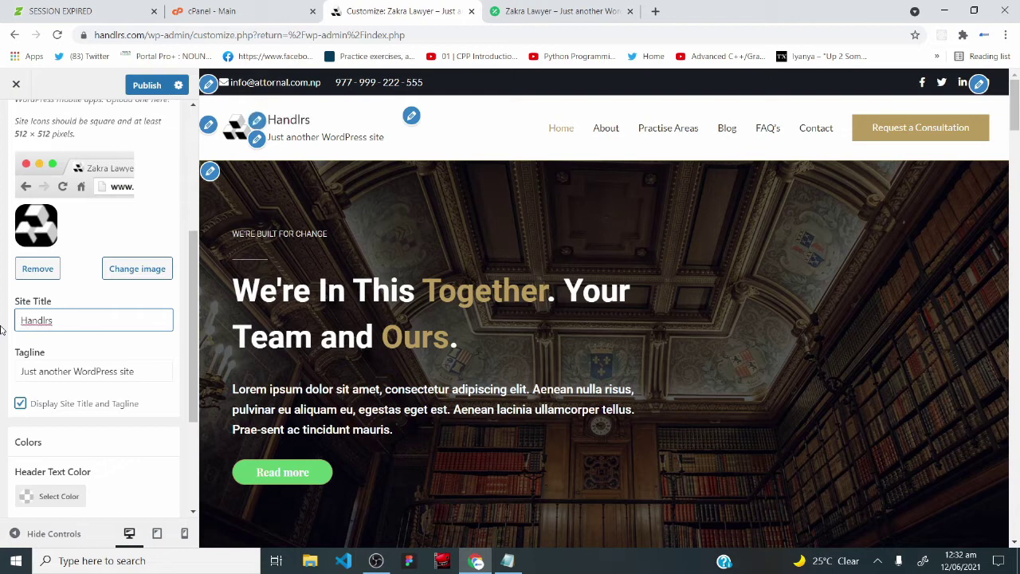
{"action": "left_click_drag", "start_coordinate": [152, 368], "coordinate": [2, 376]}
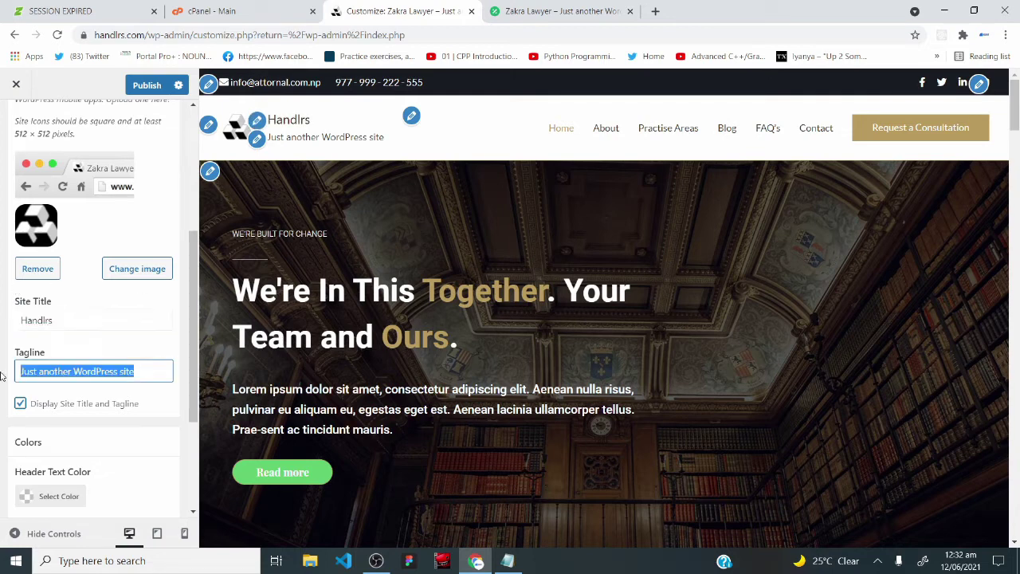
{"action": "key", "text": "BackSpace"}
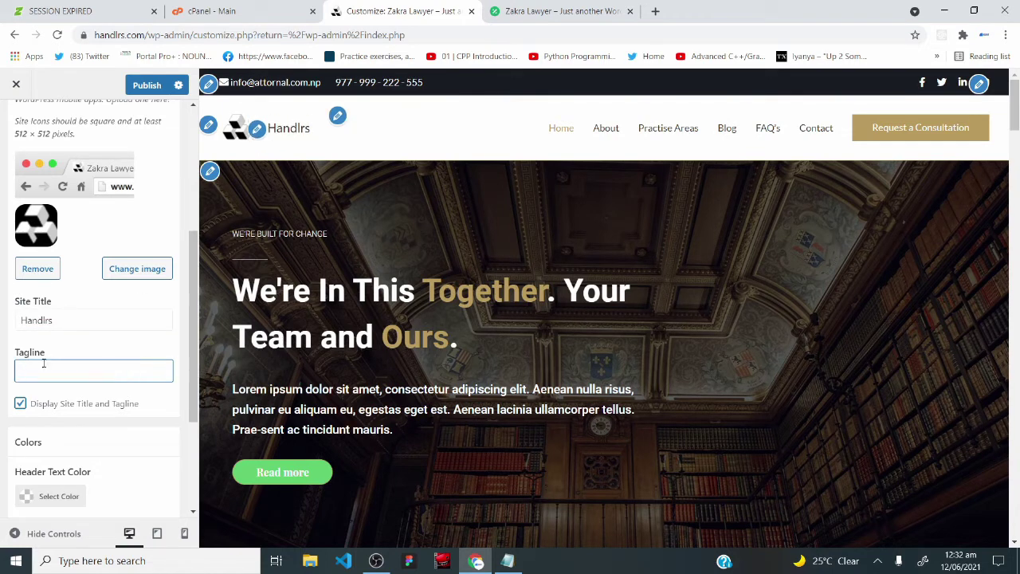
{"action": "type", "text": "Hna"}
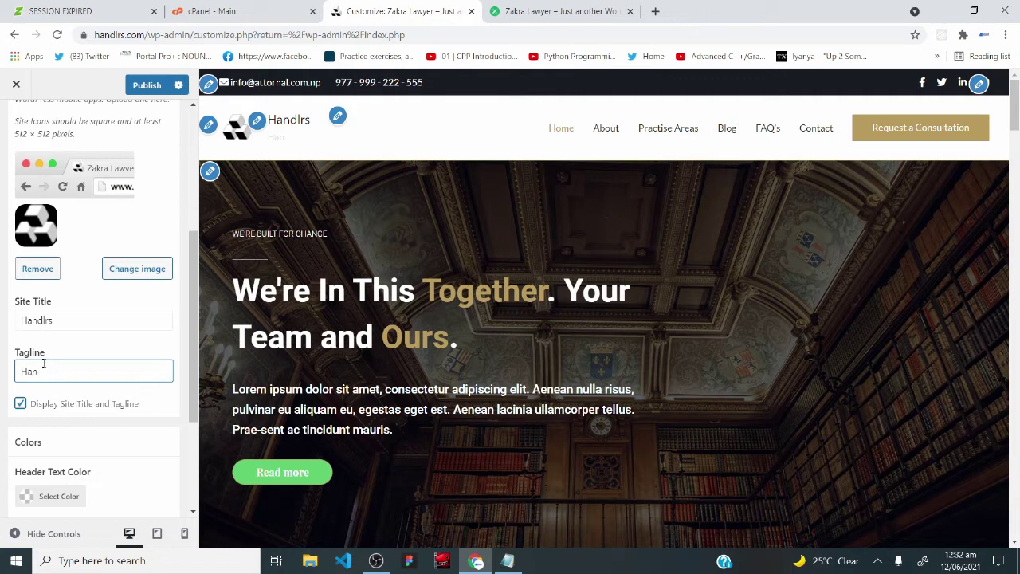
{"action": "type", "text": "dlrs"}
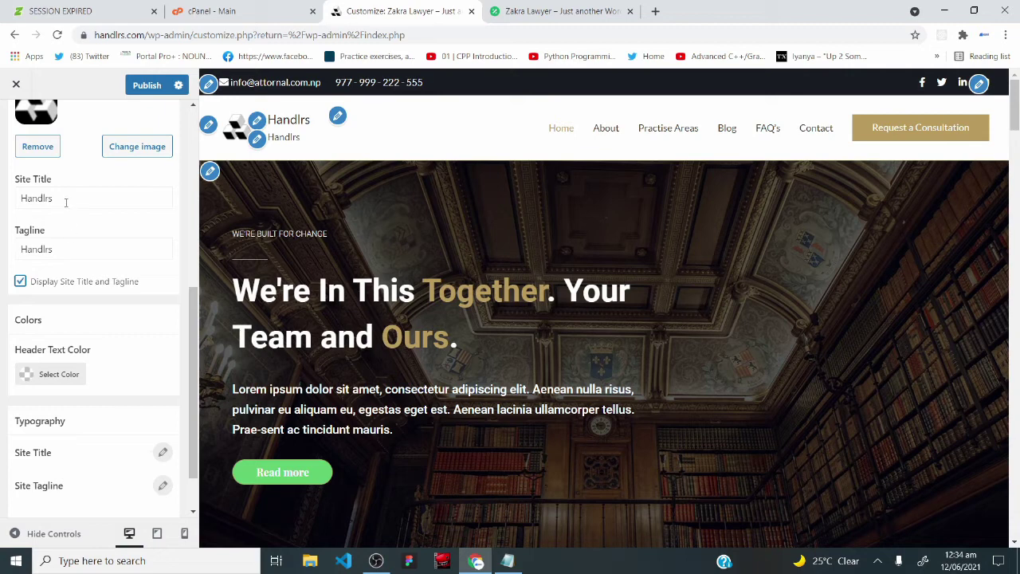
- Review both fields and turn off Display Site Title and Tagline
{"action": "left_click", "coordinate": [65, 197]}
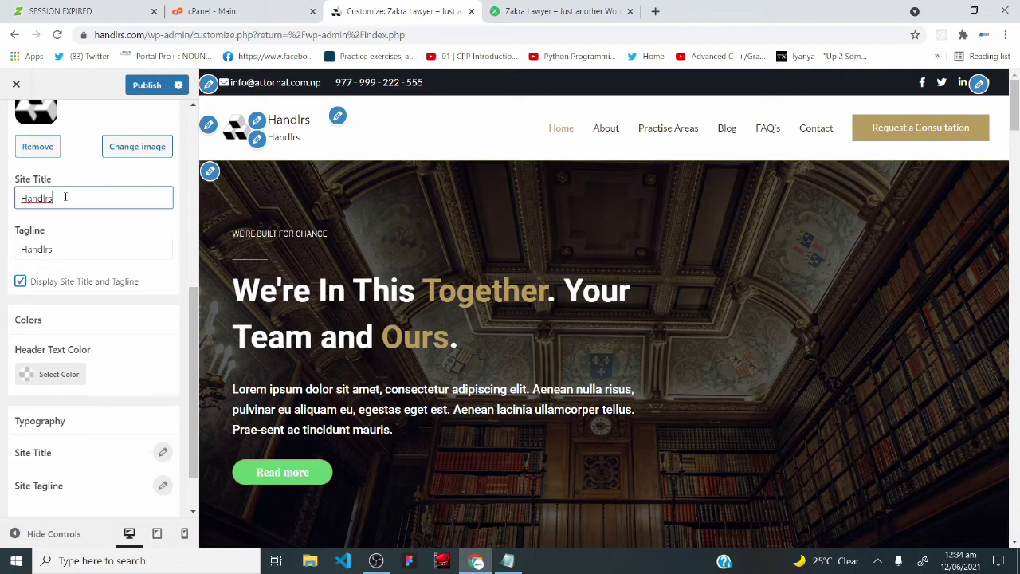
{"action": "left_click", "coordinate": [73, 251]}
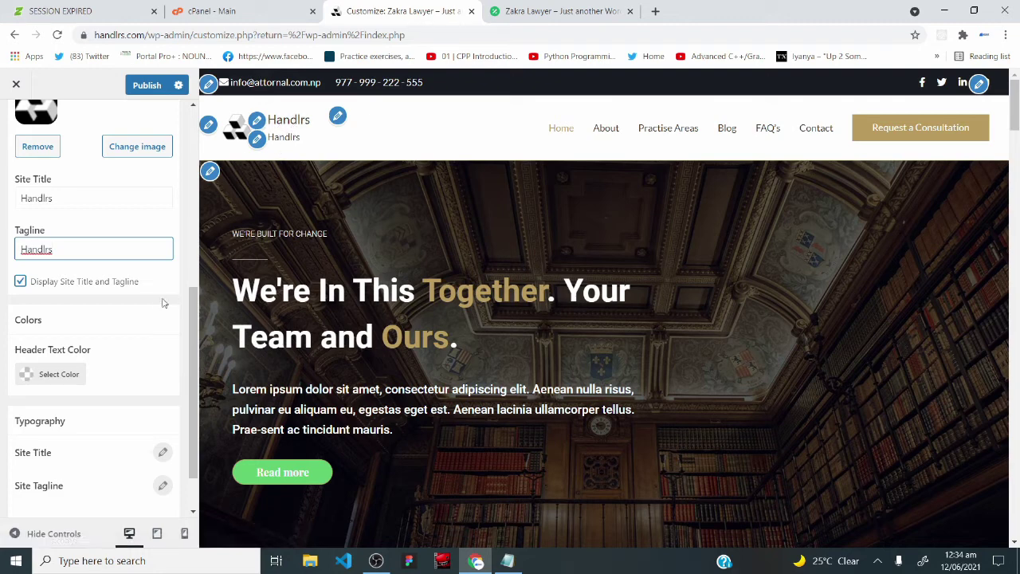
{"action": "left_click", "coordinate": [20, 281]}
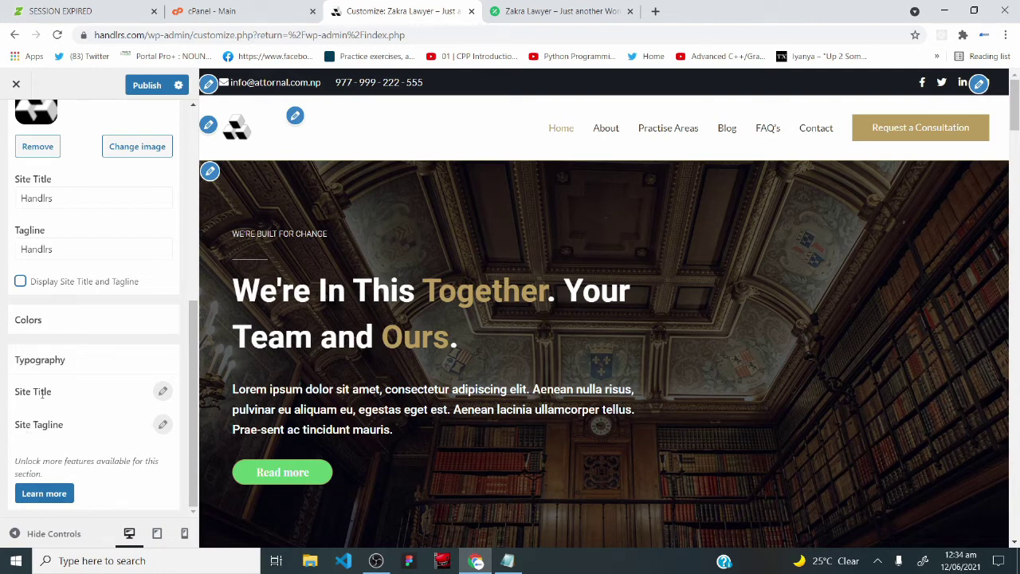
- Set the Site Title typography font family to Poppins
{"action": "left_click", "coordinate": [163, 391]}
{"action": "left_click", "coordinate": [130, 426]}
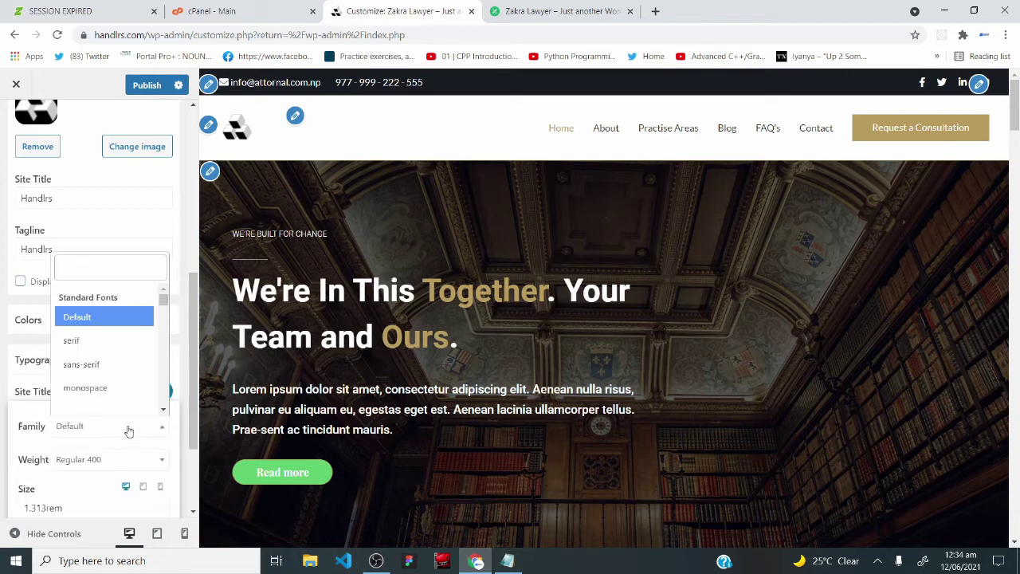
{"action": "type", "text": "p"}
{"action": "key", "text": "Return"}
{"action": "scroll", "coordinate": [123, 440], "scroll_direction": "down", "scroll_amount": 3}
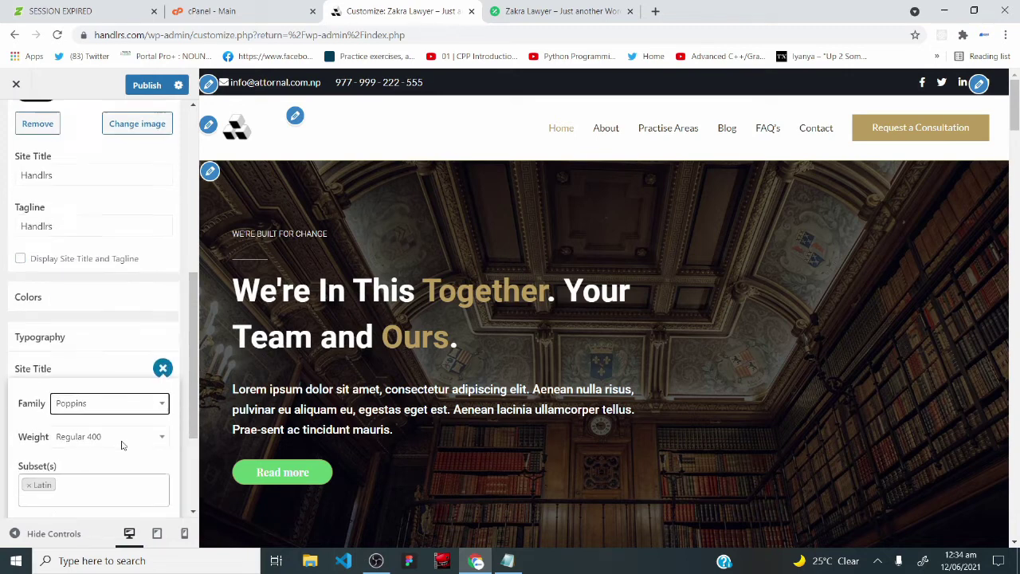
{"action": "left_click", "coordinate": [164, 263]}
- Set the Site Tagline typography font family to Poppins as well
{"action": "left_click", "coordinate": [163, 428]}
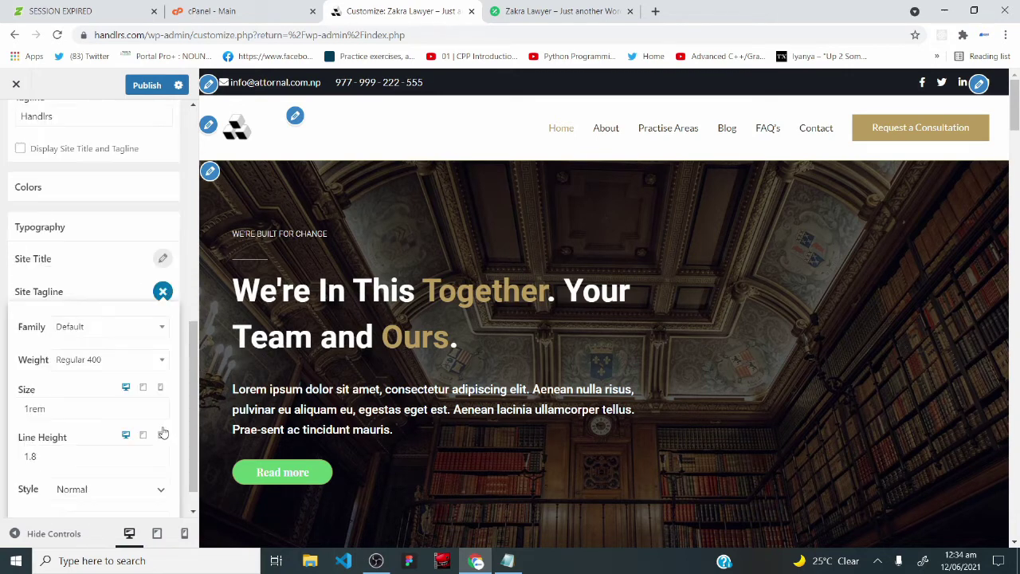
{"action": "left_click", "coordinate": [118, 334]}
{"action": "type", "text": "poppi"}
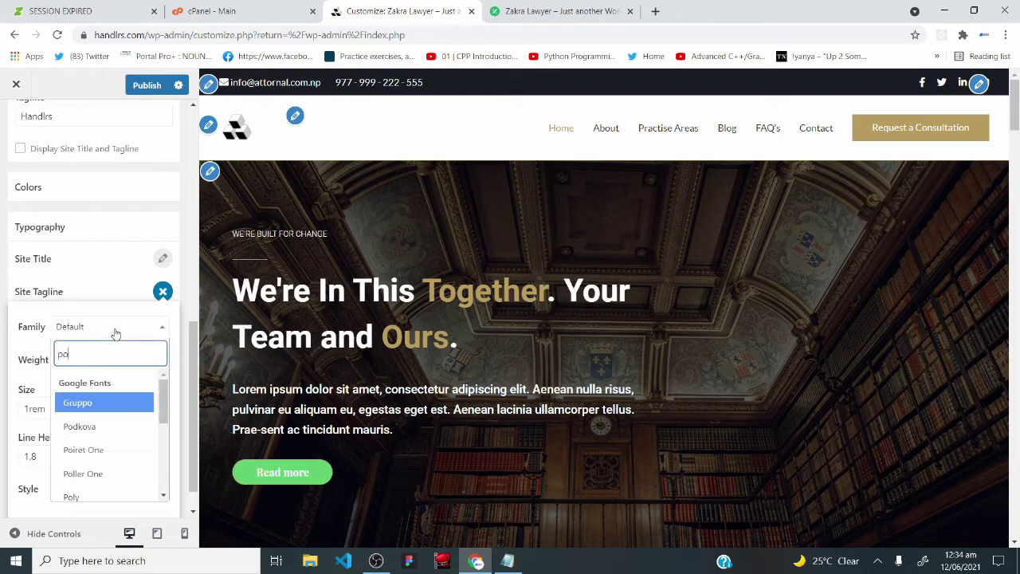
{"action": "key", "text": "Return"}
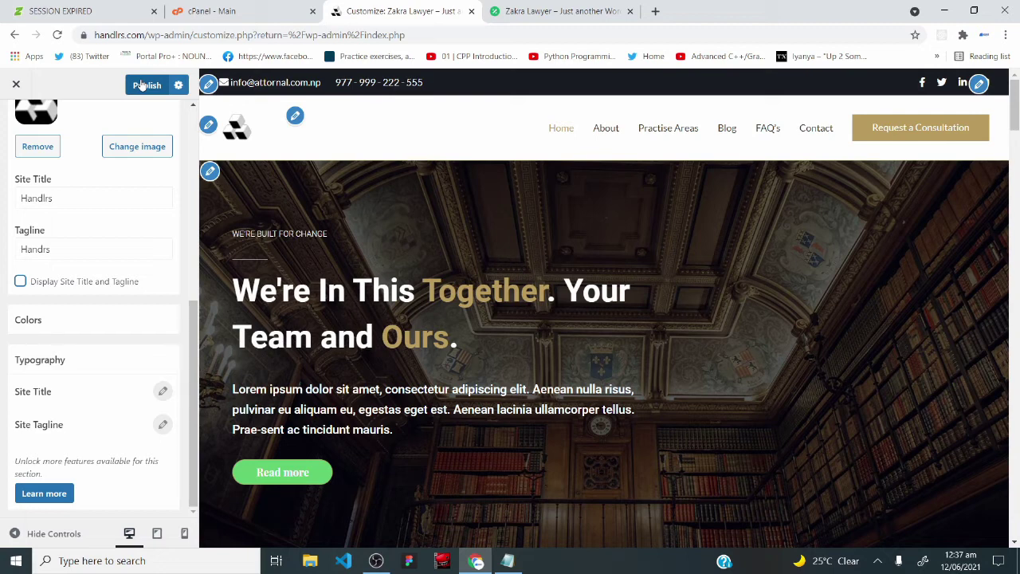
- Publish the Customizer changes, reload the live site to confirm the Handlrs name, and return to the Customizer
{"action": "left_click", "coordinate": [143, 85]}
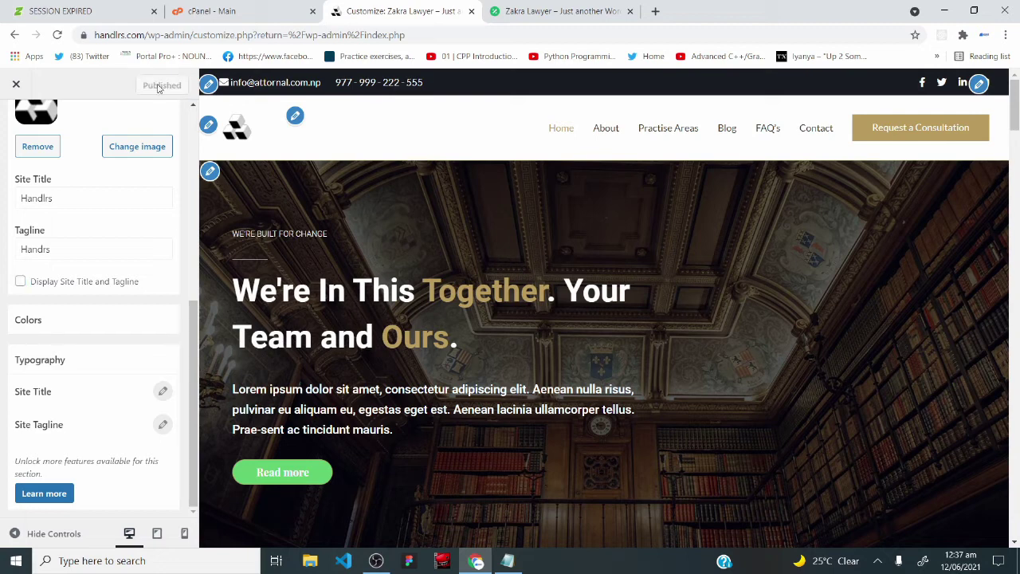
{"action": "left_click", "coordinate": [572, 8]}
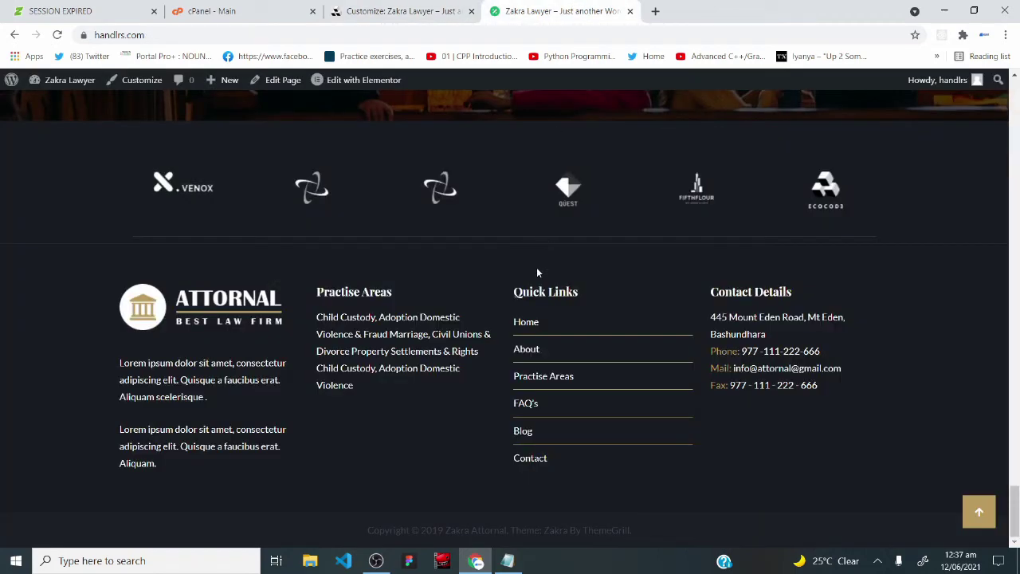
{"action": "scroll", "coordinate": [517, 282], "scroll_direction": "up", "scroll_amount": 20}
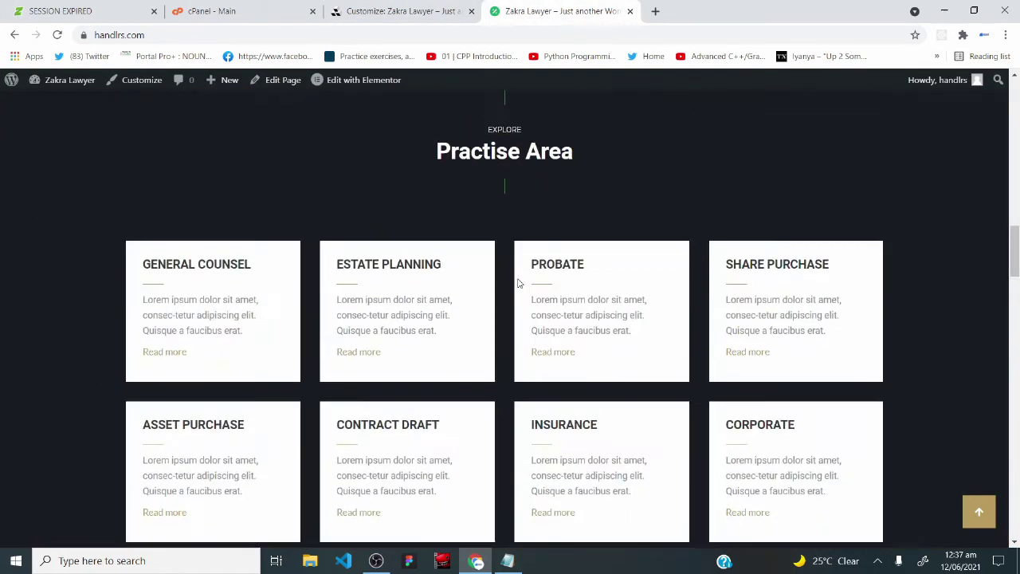
{"action": "scroll", "coordinate": [517, 282], "scroll_direction": "up", "scroll_amount": 5}
{"action": "left_click", "coordinate": [57, 35]}
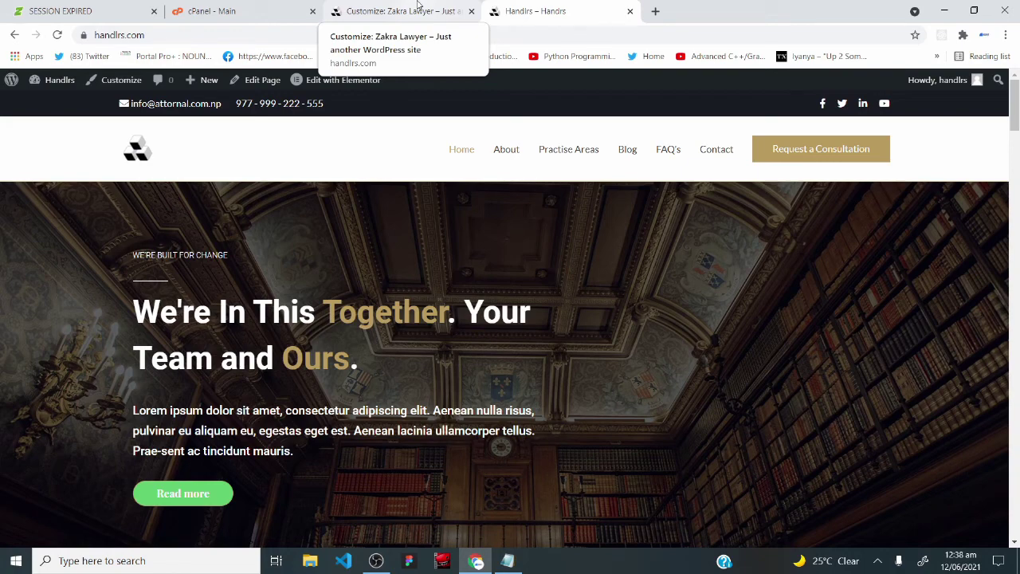
{"action": "left_click", "coordinate": [417, 5]}
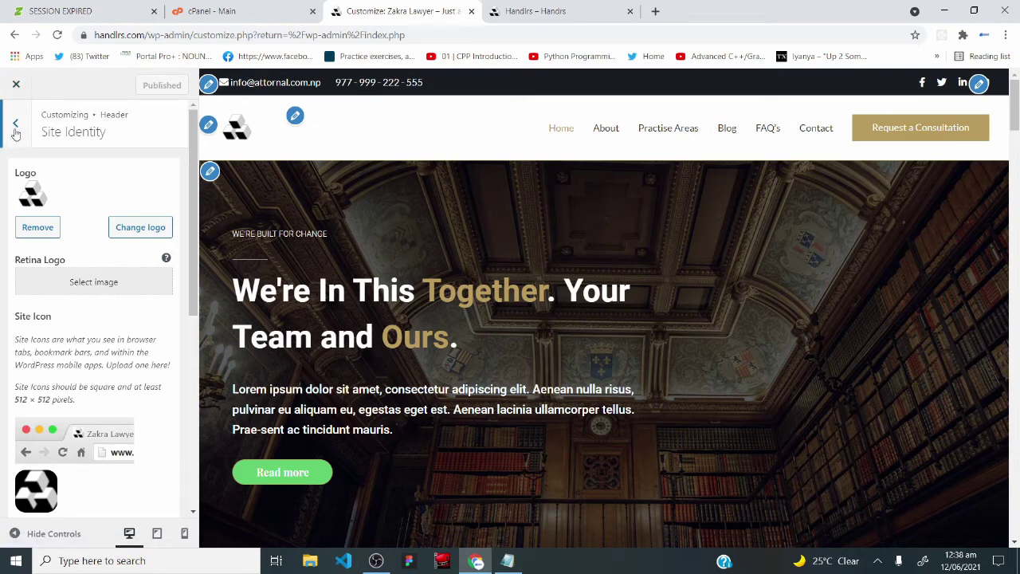
- Glance at Header Media, then open the Header Top Bar settings
{"action": "left_click", "coordinate": [16, 129]}
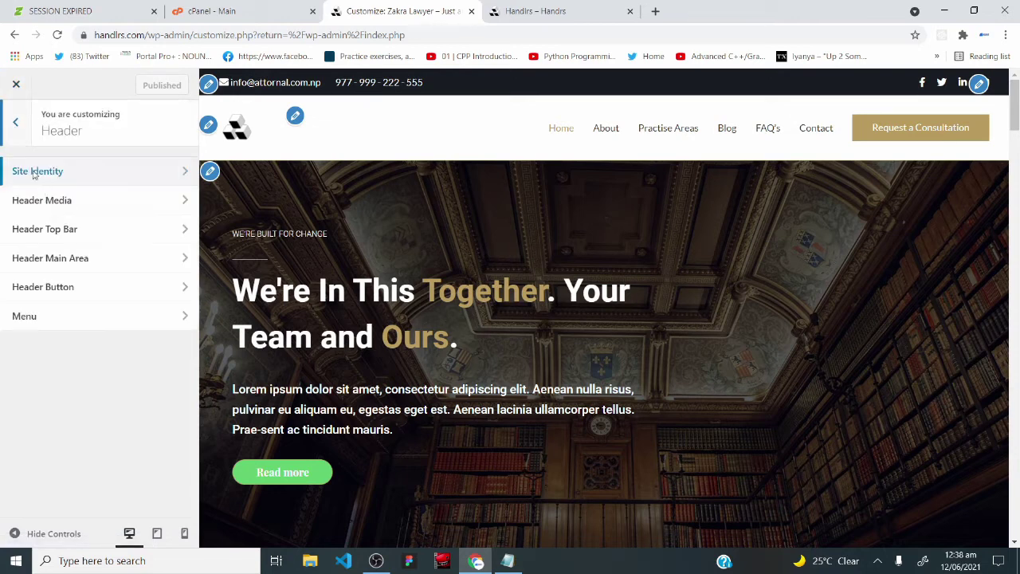
{"action": "left_click", "coordinate": [64, 211]}
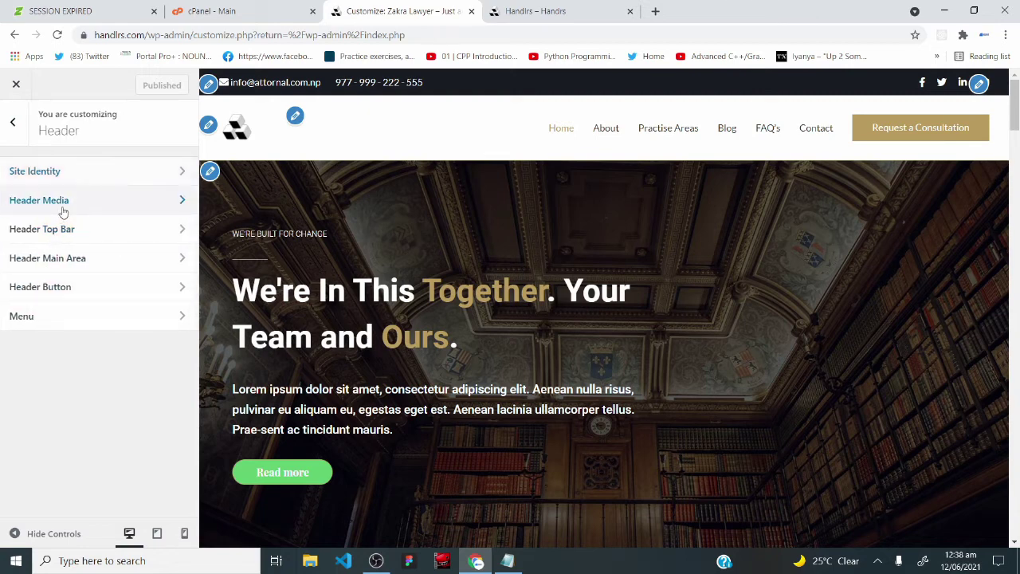
{"action": "left_click", "coordinate": [15, 126]}
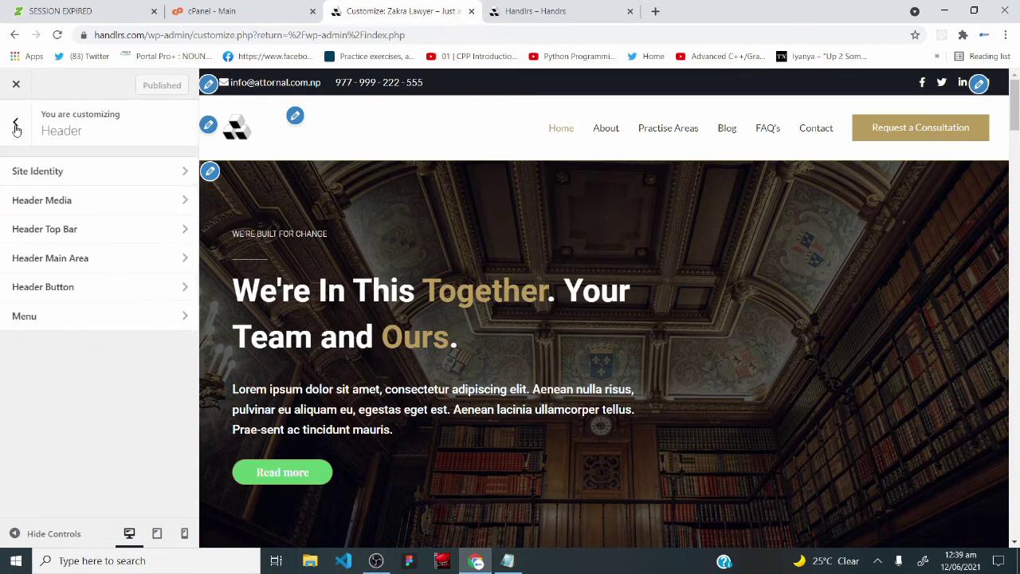
{"action": "left_click", "coordinate": [37, 234]}
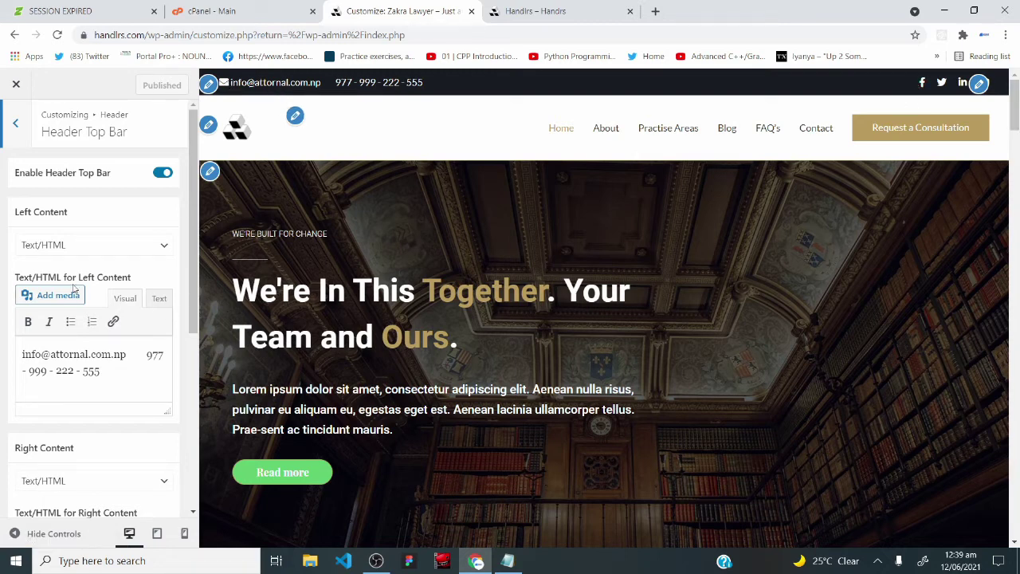
- Switch Enable Header Top Bar off and back on, leaving the top bar enabled
{"action": "triple_click", "coordinate": [24, 186]}
{"action": "left_click", "coordinate": [33, 185]}
{"action": "mouse_move", "coordinate": [33, 186]}
{"action": "left_mouse_down"}
{"action": "mouse_move", "coordinate": [6, 176]}
{"action": "mouse_move", "coordinate": [25, 177]}
{"action": "left_mouse_up"}
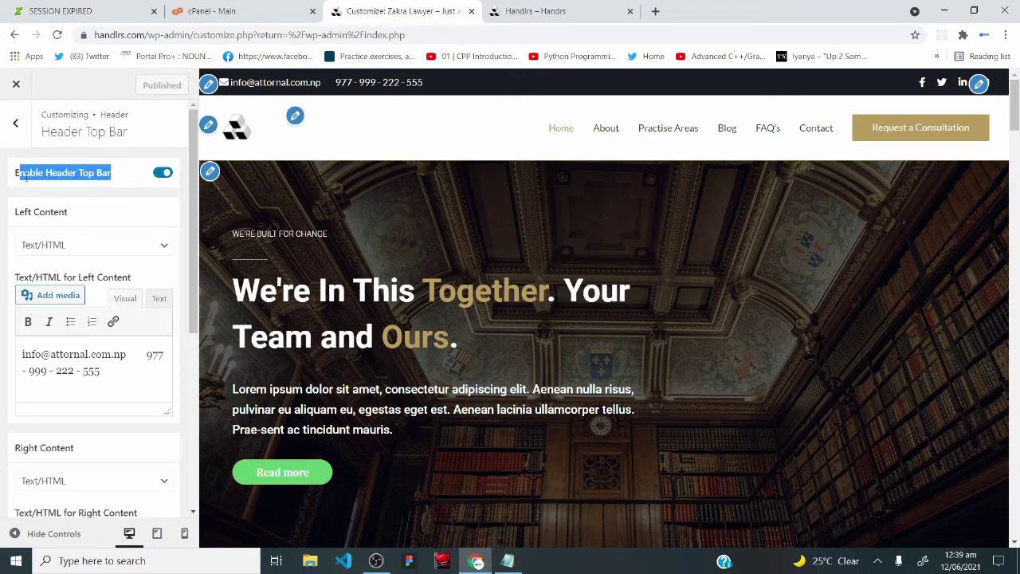
{"action": "left_click", "coordinate": [162, 173]}
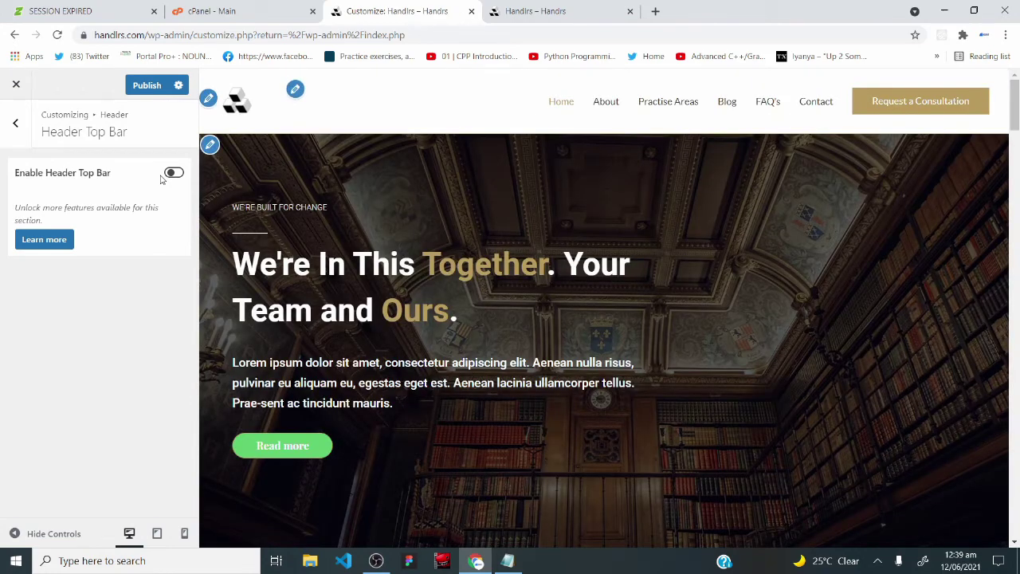
{"action": "left_click", "coordinate": [179, 174]}
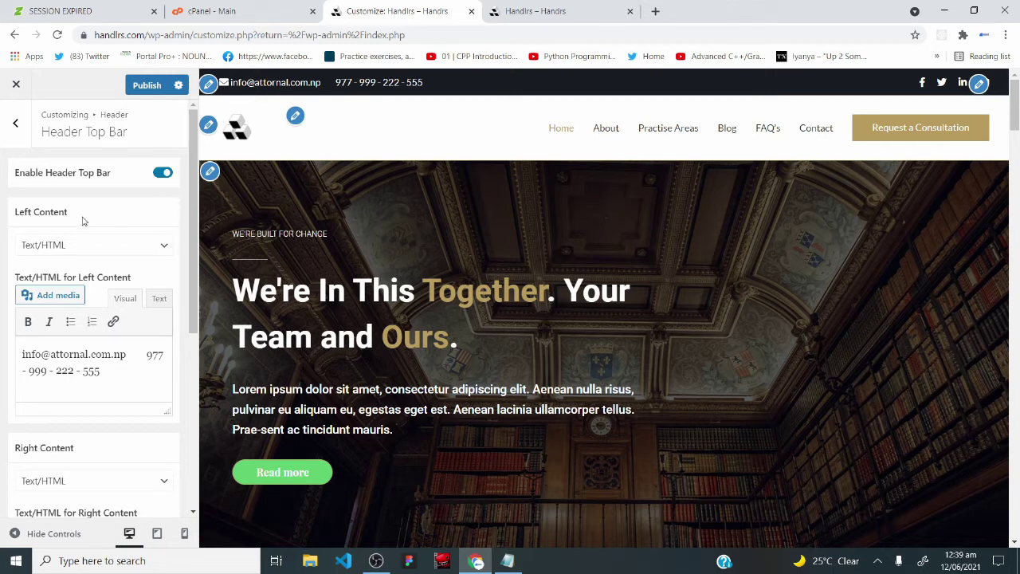
{"action": "left_click_drag", "start_coordinate": [75, 221], "coordinate": [11, 213]}
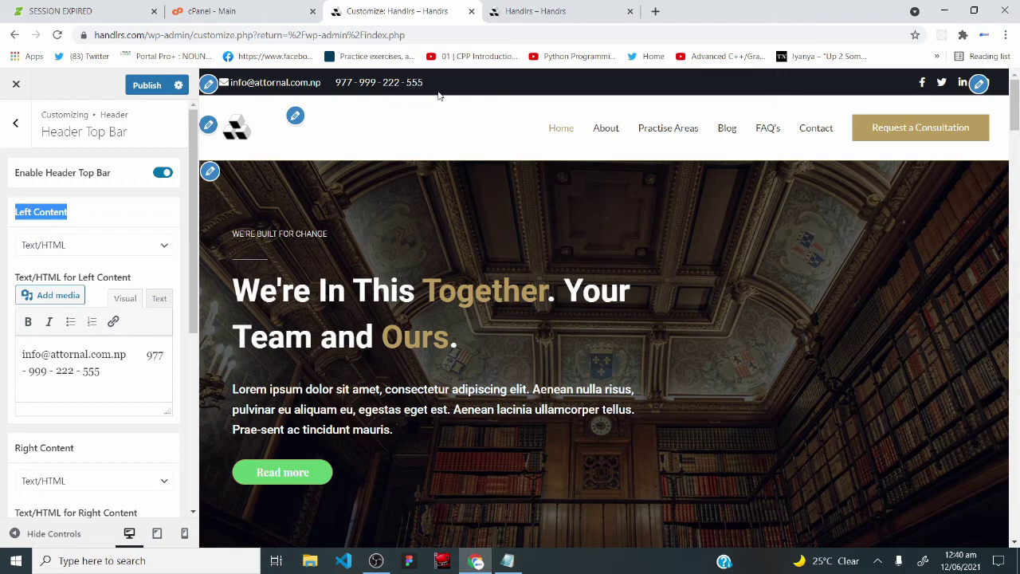
- Rewrite the digit groups of the phone number in the top bar's left content
{"action": "left_click", "coordinate": [112, 372]}
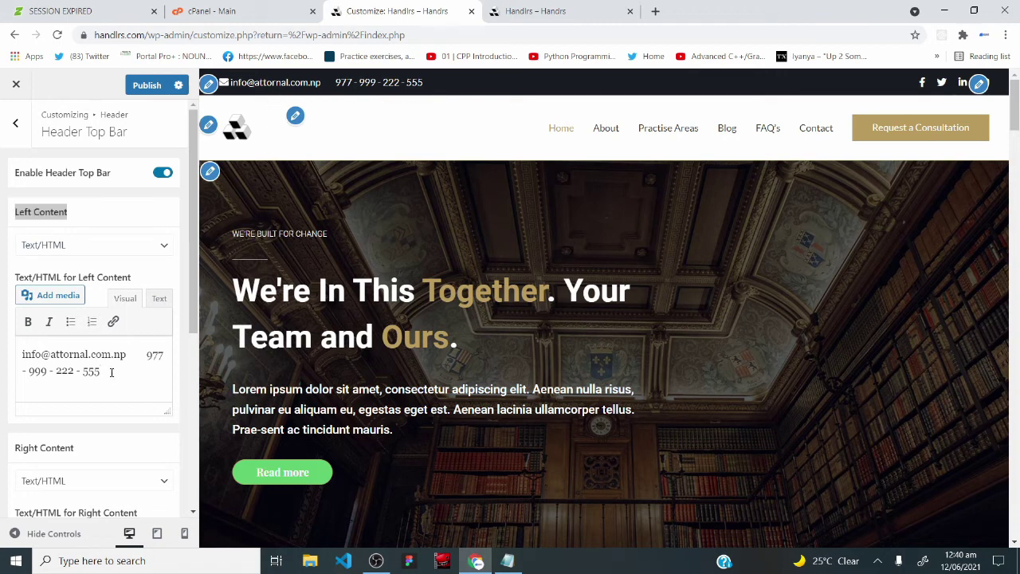
{"action": "key", "text": "BackSpace"}
{"action": "key", "text": "BackSpace"}
{"action": "key", "text": "BackSpace"}
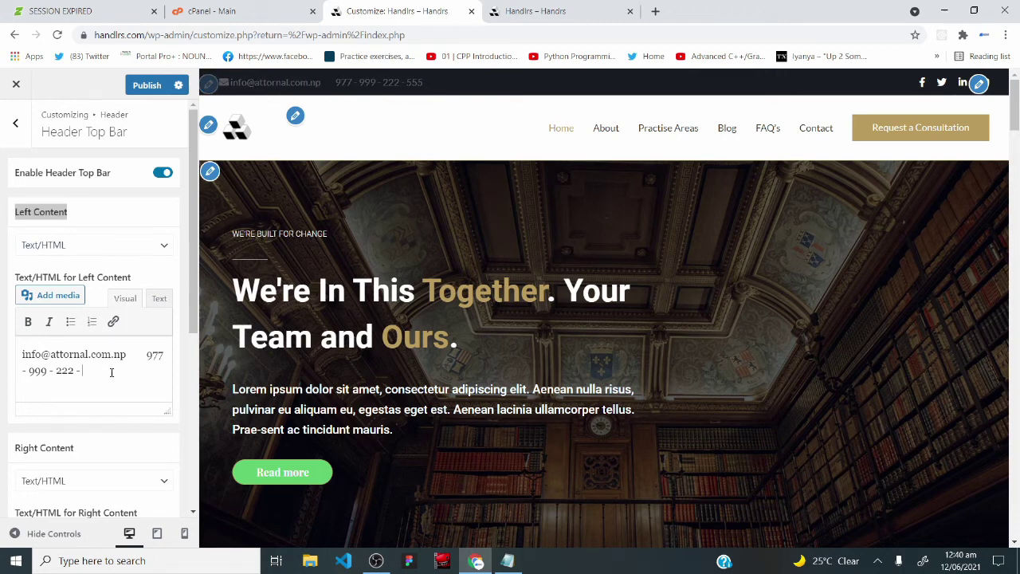
{"action": "type", "text": "444"}
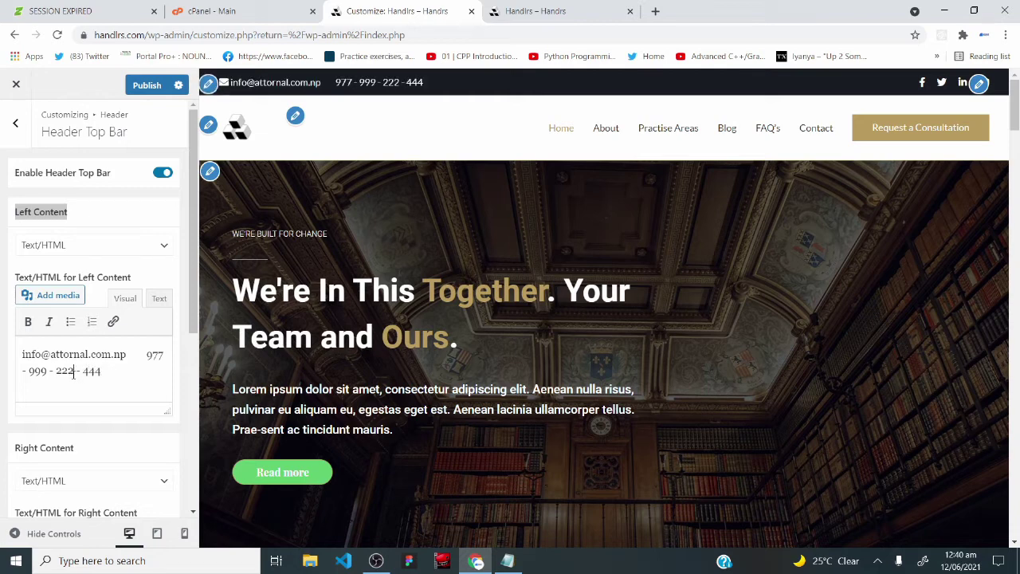
{"action": "double_click", "coordinate": [73, 373]}
{"action": "type", "text": "022"}
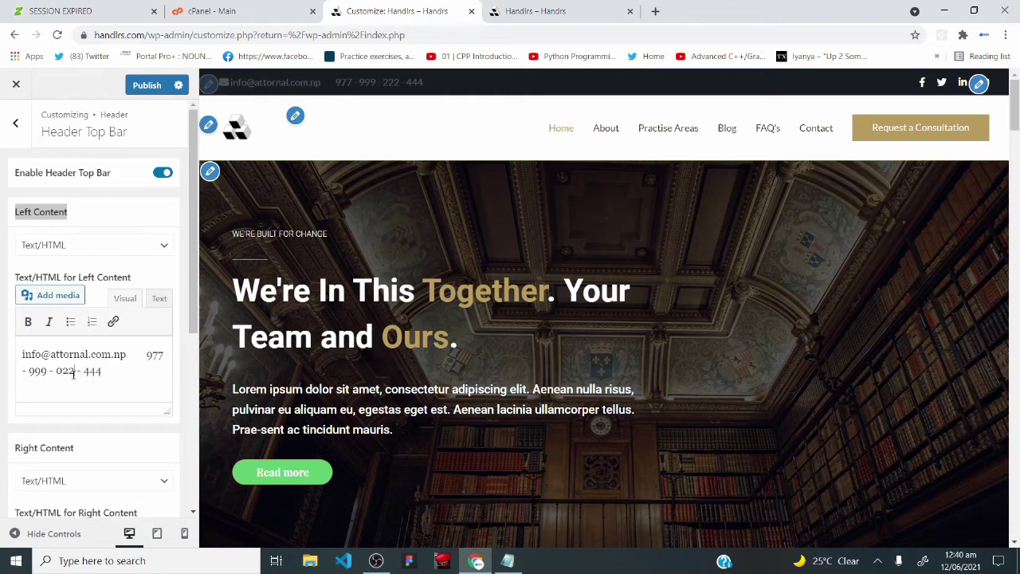
{"action": "double_click", "coordinate": [161, 356]}
{"action": "type", "text": "+234"}
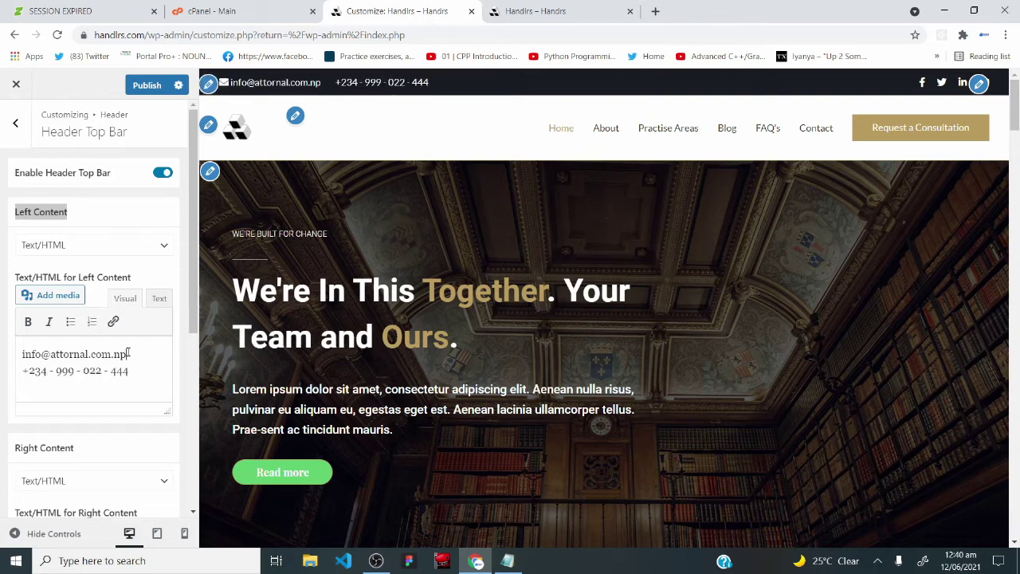
- Replace the contact e-mail's domain with handlrs.com
{"action": "left_click", "coordinate": [125, 354]}
{"action": "key", "text": "BackSpace"}
{"action": "key", "text": "BackSpace"}
{"action": "key", "text": "BackSpace"}
{"action": "key", "text": "BackSpace"}
{"action": "key", "text": "BackSpace"}
{"action": "key", "text": "BackSpace"}
{"action": "key", "text": "BackSpace"}
{"action": "key", "text": "BackSpace"}
{"action": "key", "text": "BackSpace"}
{"action": "key", "text": "BackSpace"}
{"action": "key", "text": "BackSpace"}
{"action": "key", "text": "BackSpace"}
{"action": "key", "text": "BackSpace"}
{"action": "key", "text": "BackSpace"}
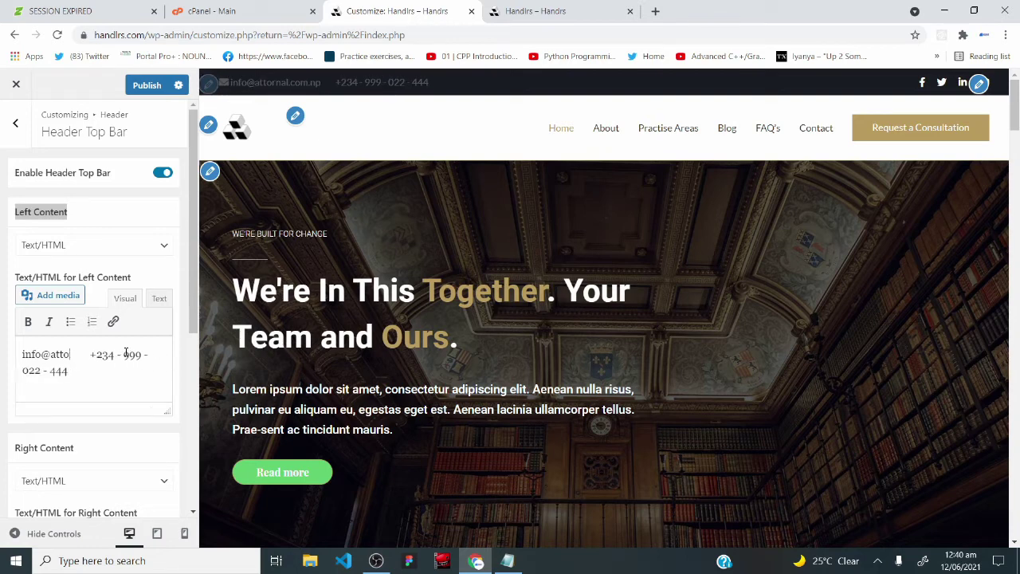
{"action": "key", "text": "BackSpace"}
{"action": "type", "text": "handlrs.com"}
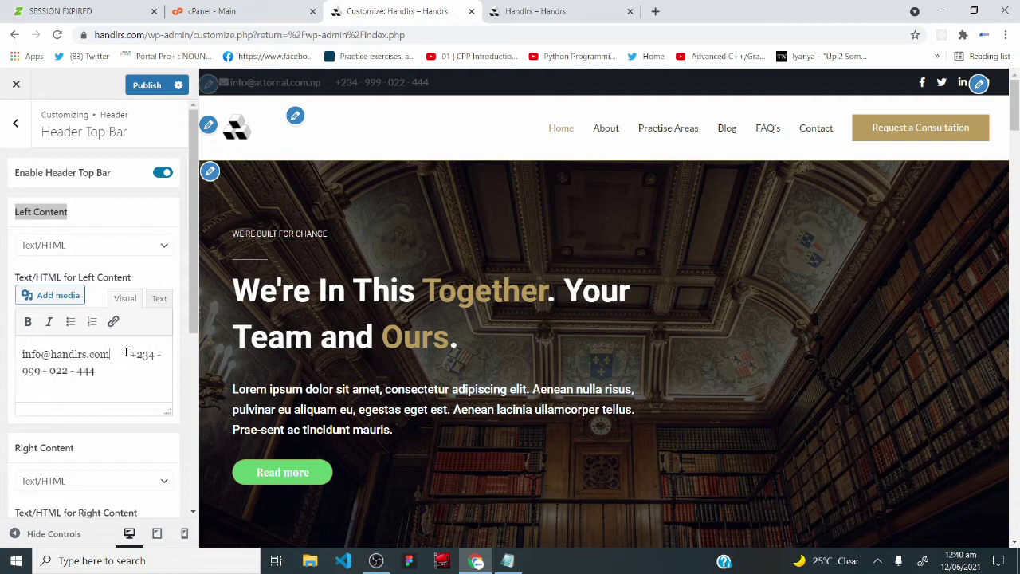
{"action": "scroll", "coordinate": [126, 353], "scroll_direction": "down", "scroll_amount": 3}
{"action": "scroll", "coordinate": [93, 448], "scroll_direction": "up", "scroll_amount": 3}
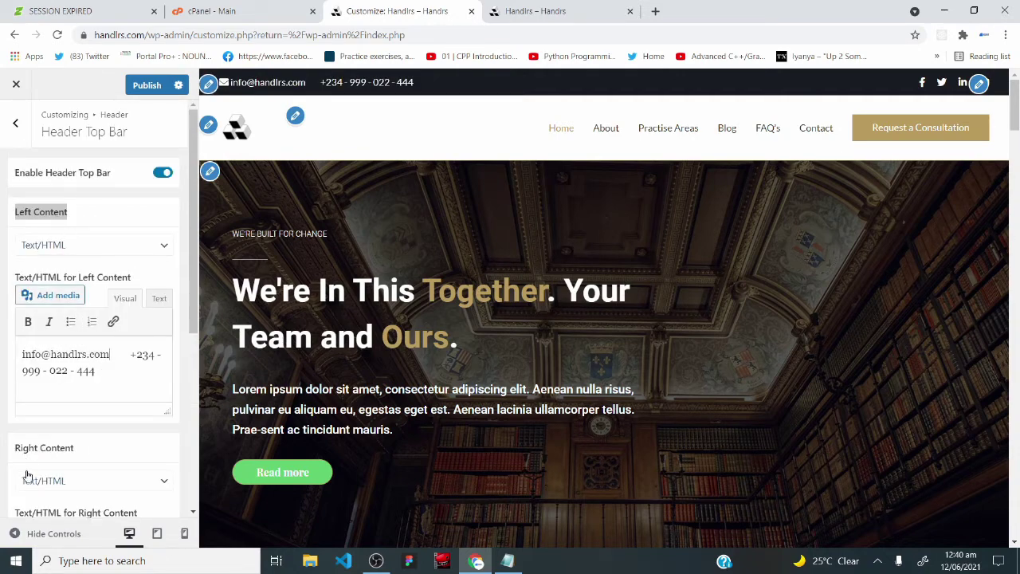
{"action": "scroll", "coordinate": [26, 476], "scroll_direction": "down", "scroll_amount": 2}
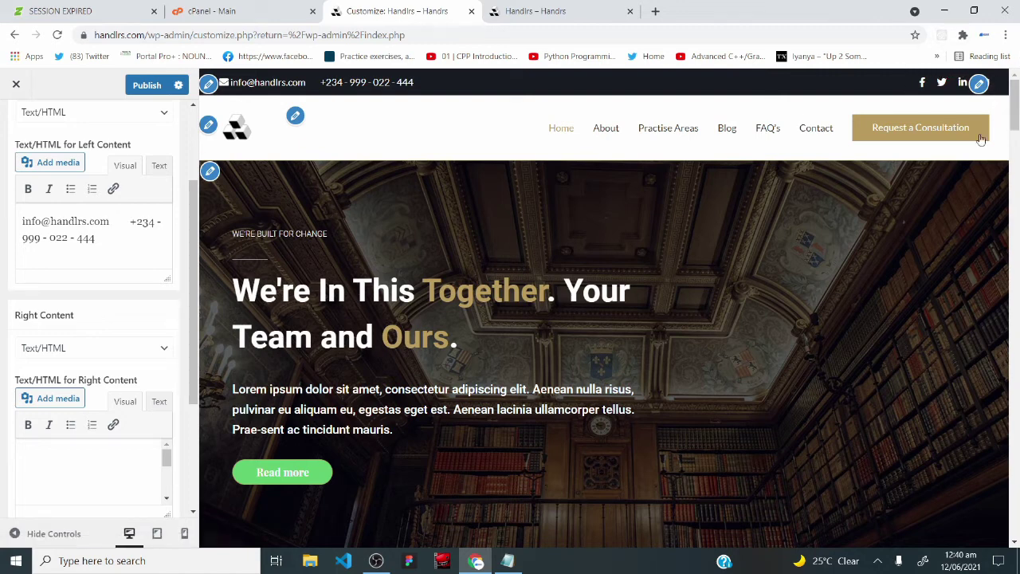
- Set the top bar's right content to None
{"action": "left_click", "coordinate": [63, 353]}
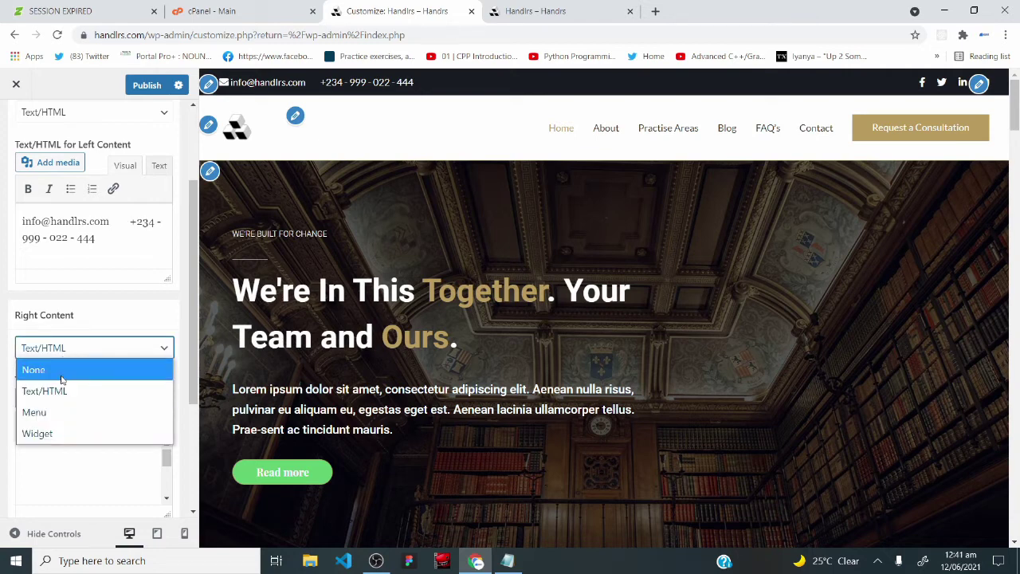
{"action": "left_click", "coordinate": [63, 370]}
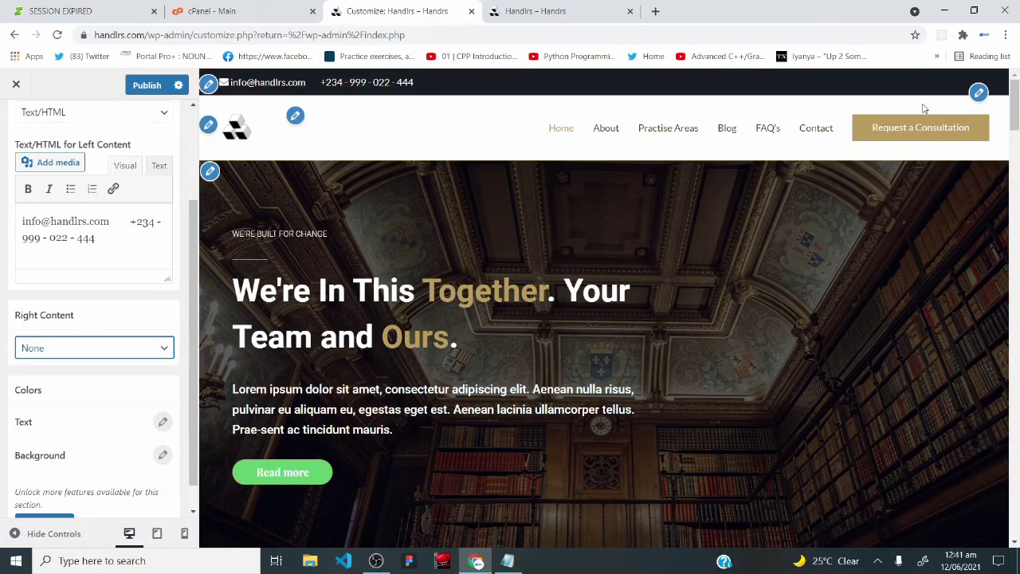
{"action": "left_click_drag", "start_coordinate": [48, 396], "coordinate": [14, 396]}
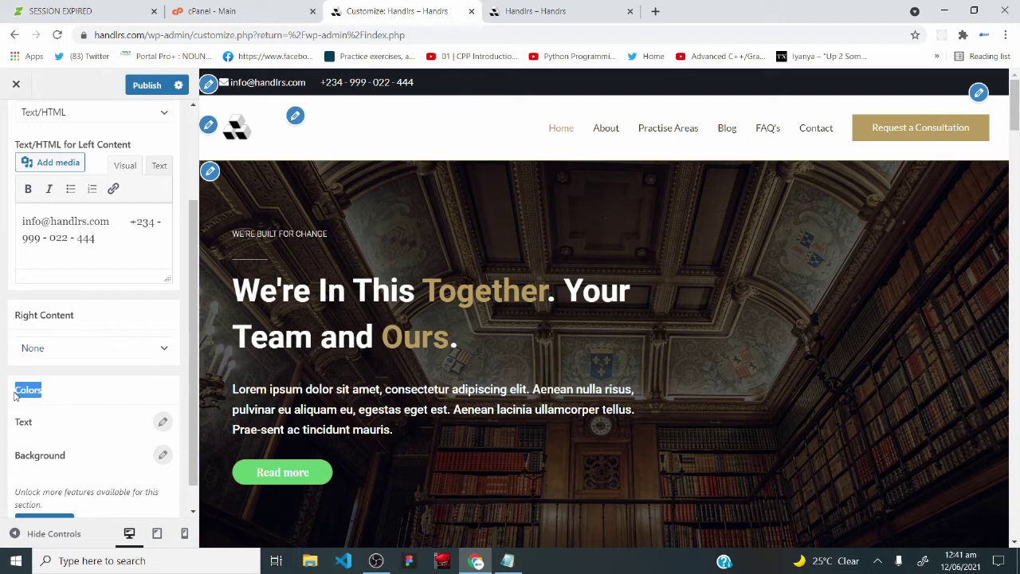
- Darken the top bar background to #10102b, leaving the text colour unchanged
{"action": "left_click", "coordinate": [162, 424]}
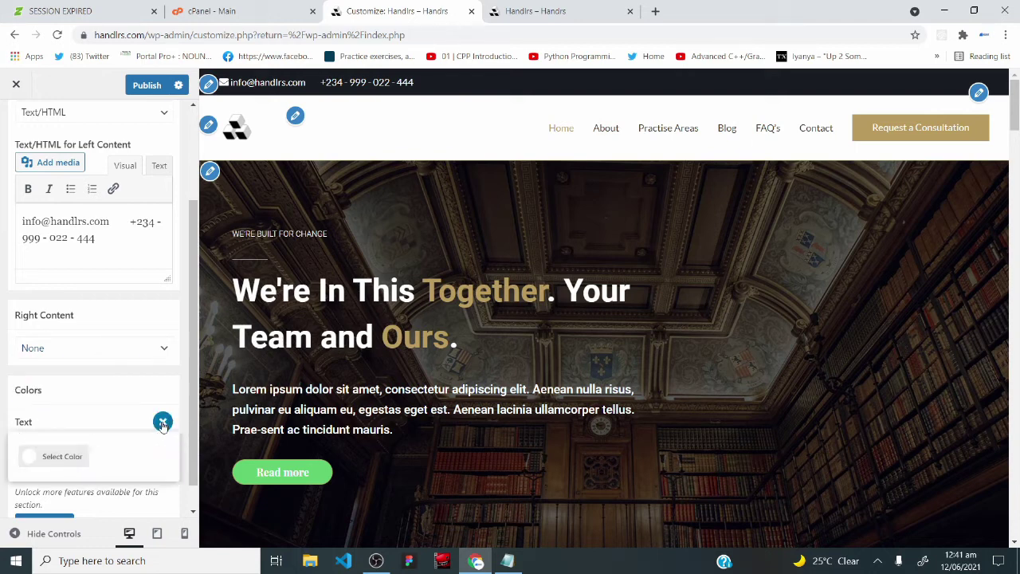
{"action": "left_click", "coordinate": [51, 457]}
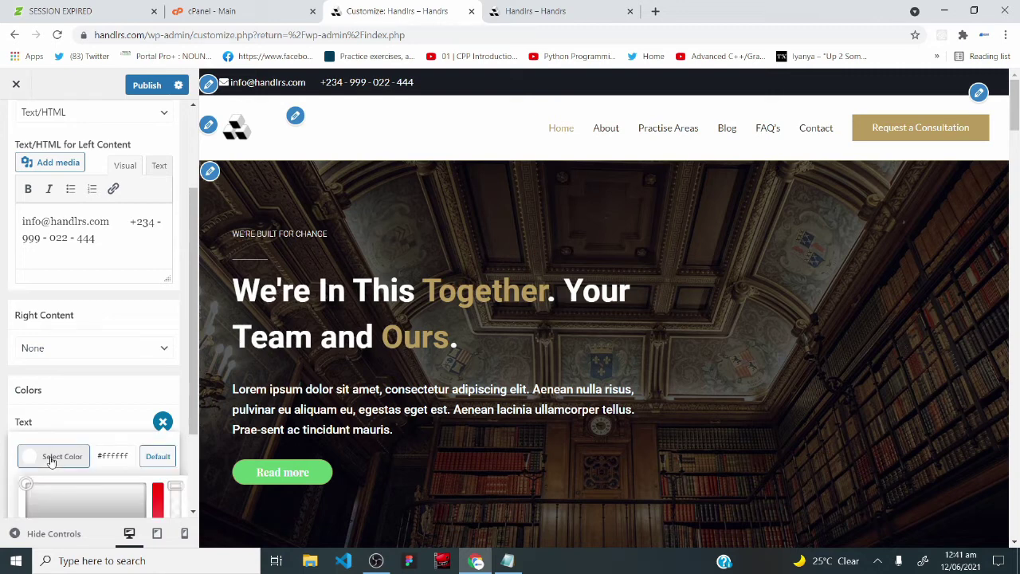
{"action": "left_click", "coordinate": [163, 424]}
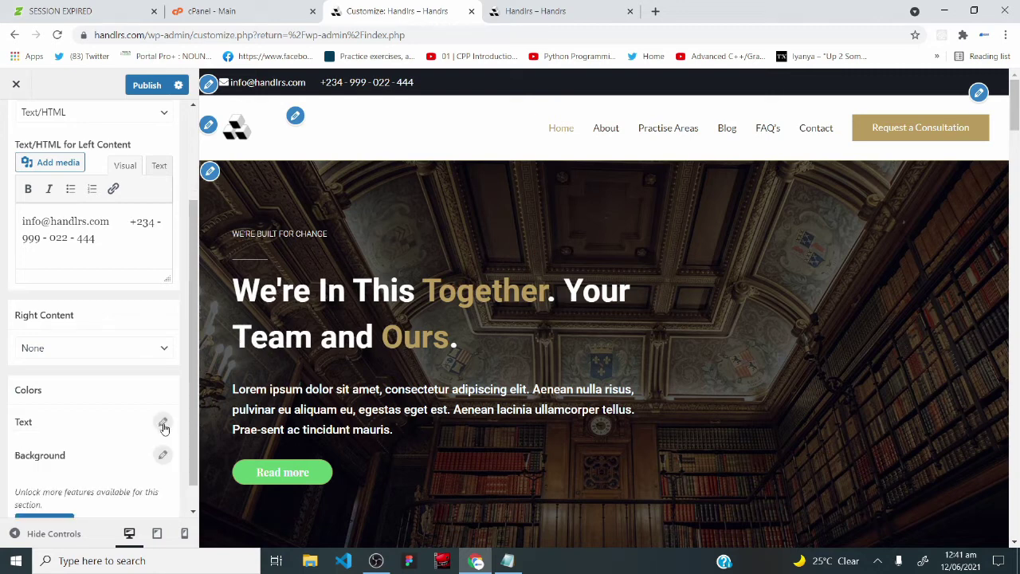
{"action": "scroll", "coordinate": [164, 428], "scroll_direction": "down", "scroll_amount": 1}
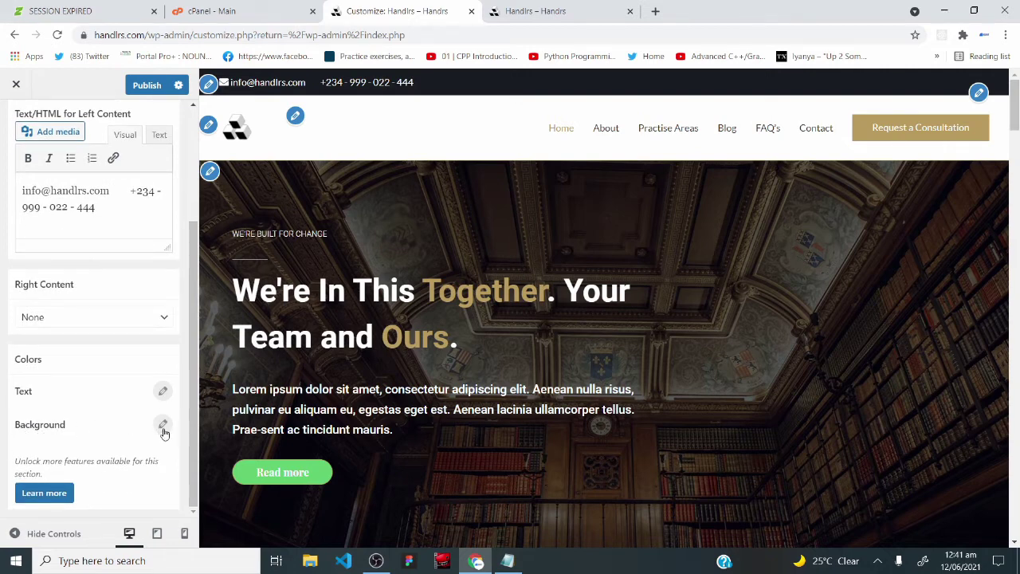
{"action": "left_click", "coordinate": [162, 424]}
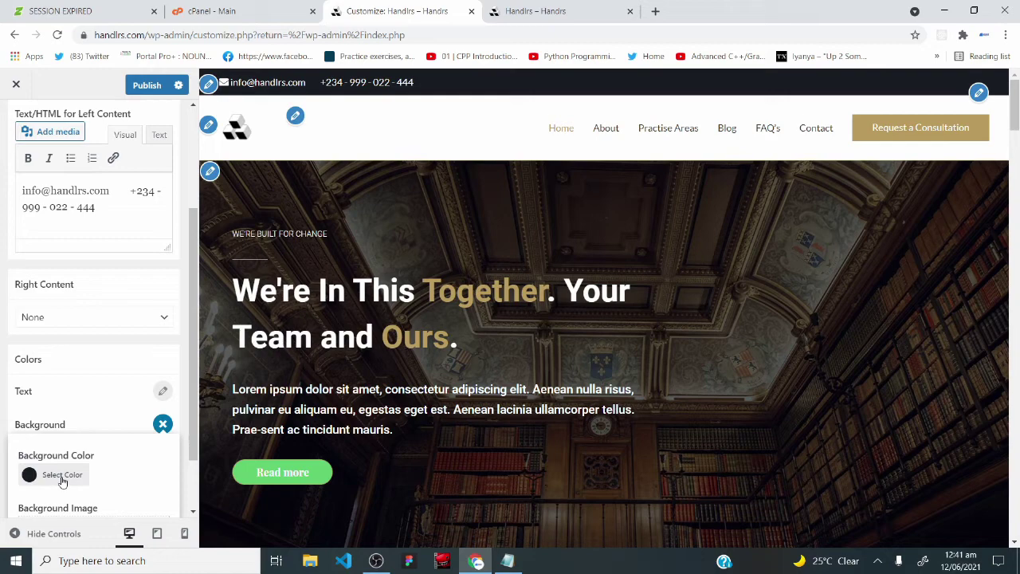
{"action": "left_click", "coordinate": [62, 478]}
{"action": "scroll", "coordinate": [98, 369], "scroll_direction": "down", "scroll_amount": 3}
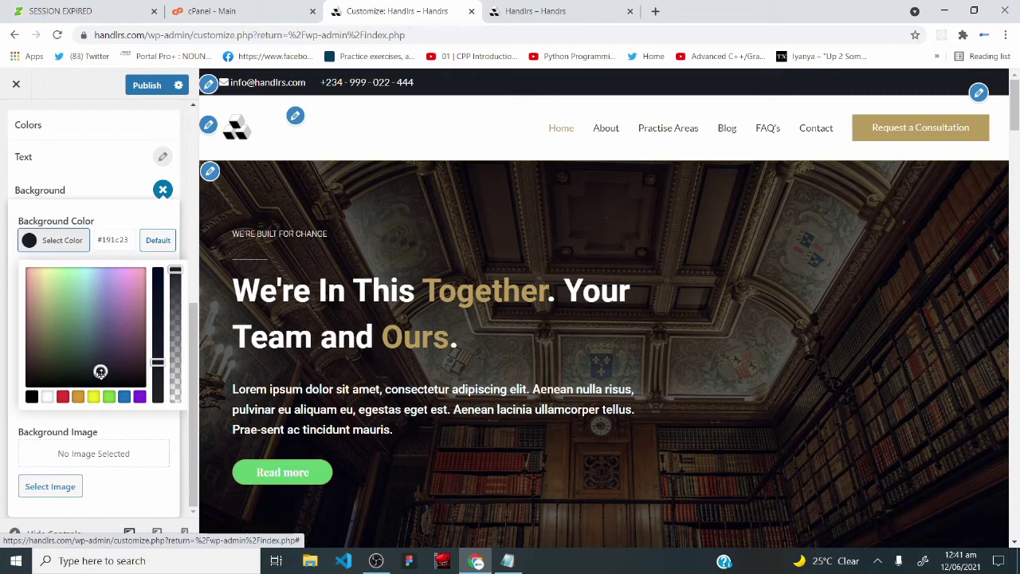
{"action": "left_click_drag", "start_coordinate": [101, 373], "coordinate": [17, 403]}
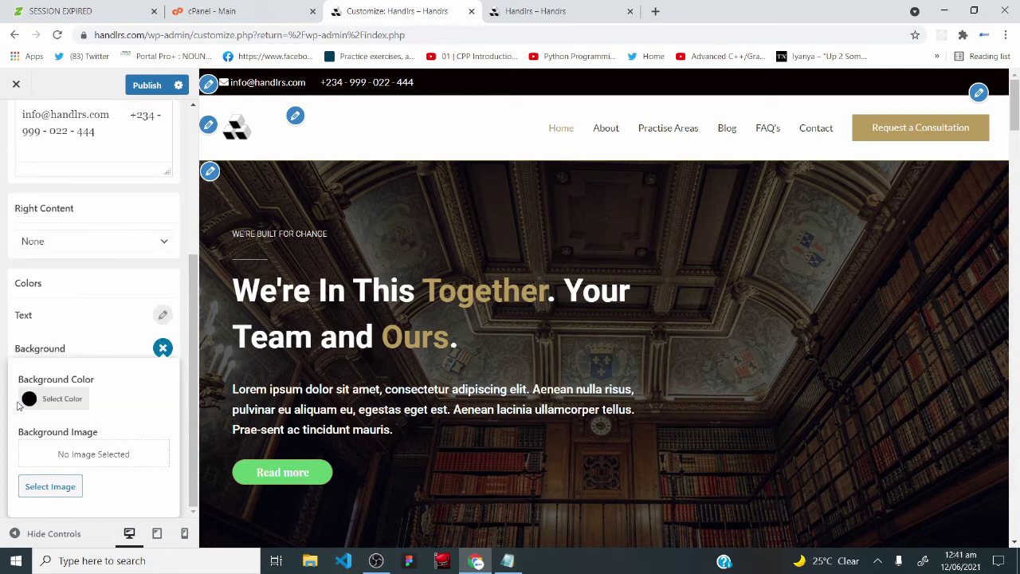
{"action": "left_click", "coordinate": [163, 348]}
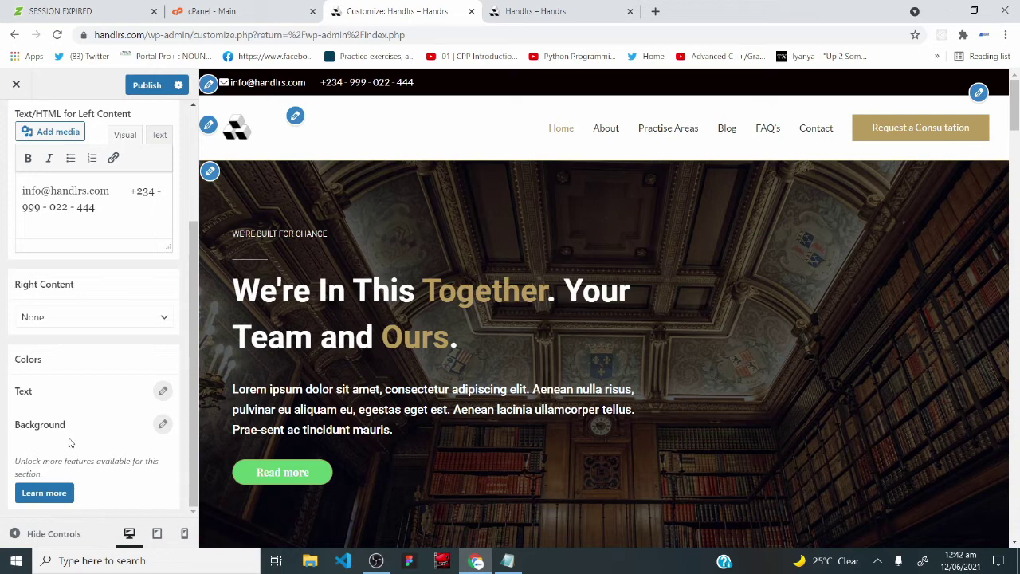
- Publish the top bar changes and go back to the Header section list
{"action": "scroll", "coordinate": [69, 442], "scroll_direction": "up", "scroll_amount": 3}
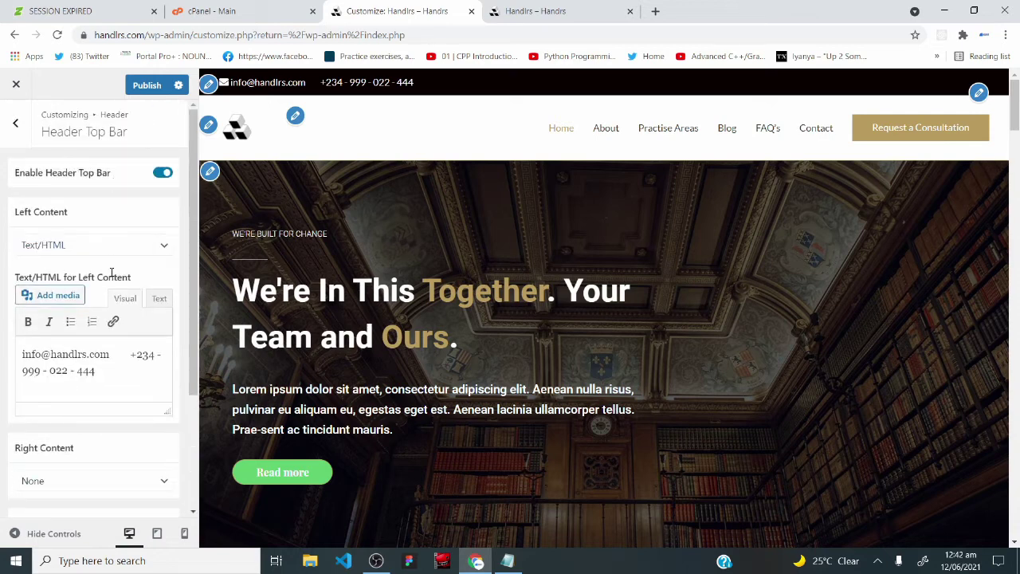
{"action": "left_click", "coordinate": [139, 86]}
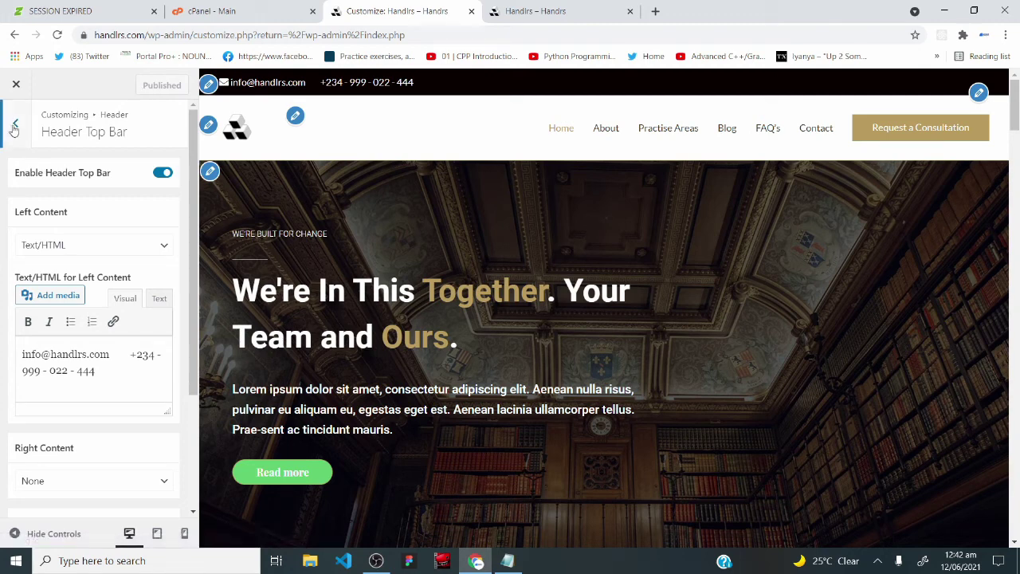
{"action": "left_click", "coordinate": [14, 128]}
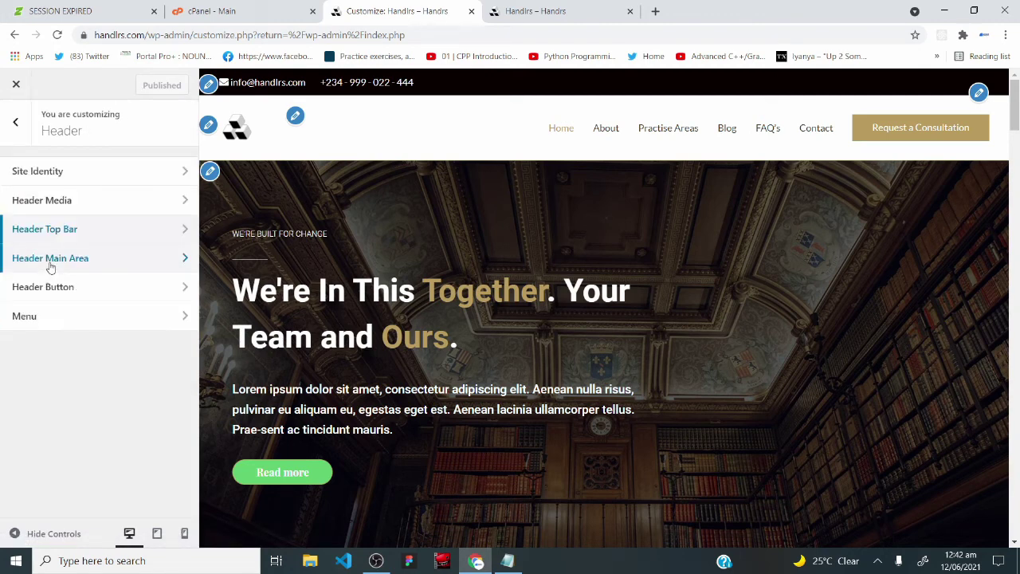
- In Header Main Area, turn the search icon on to try it, then off again
{"action": "left_click", "coordinate": [50, 259]}
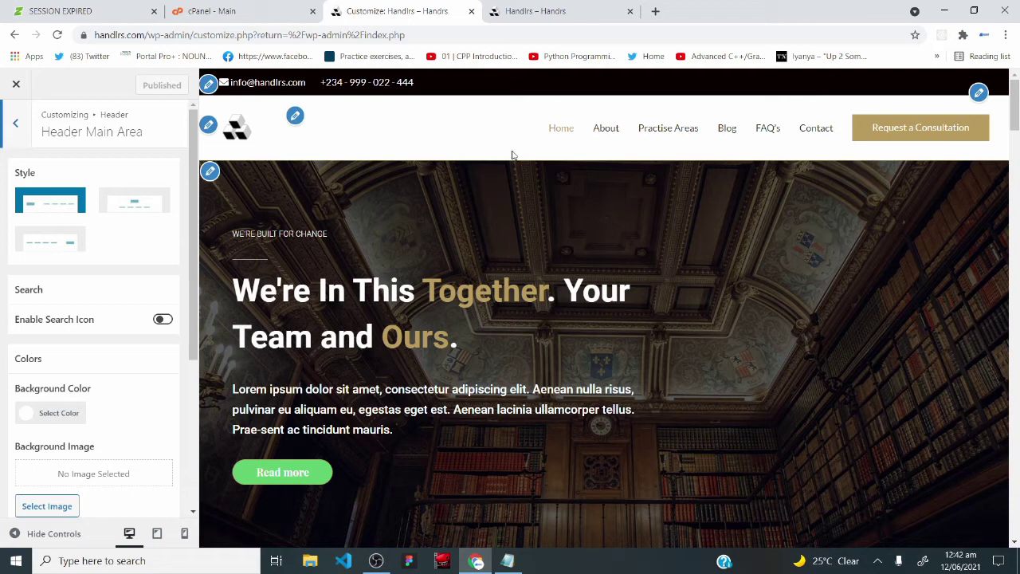
{"action": "left_click_drag", "start_coordinate": [39, 173], "coordinate": [10, 175]}
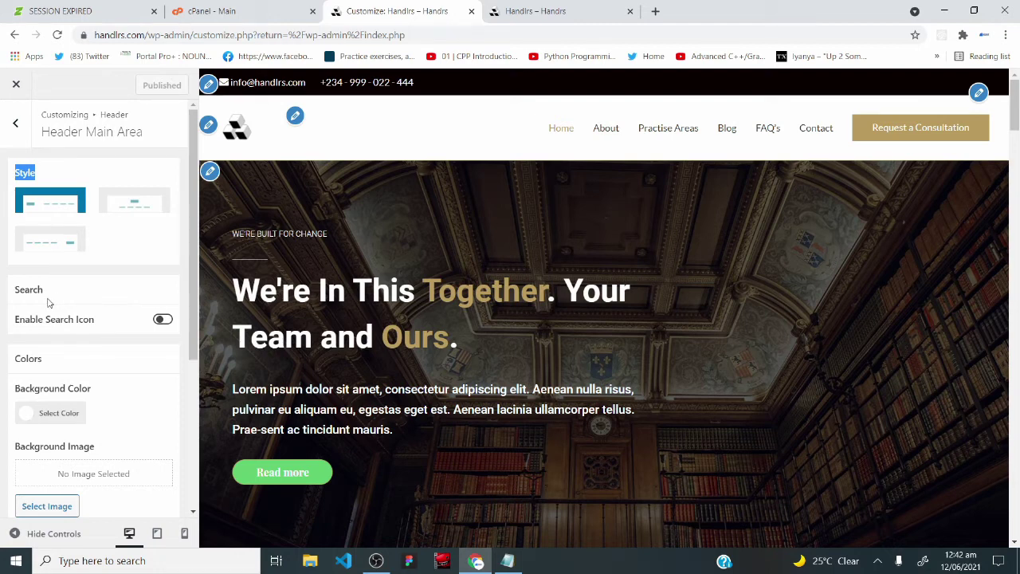
{"action": "left_click", "coordinate": [162, 325]}
{"action": "left_click", "coordinate": [163, 321]}
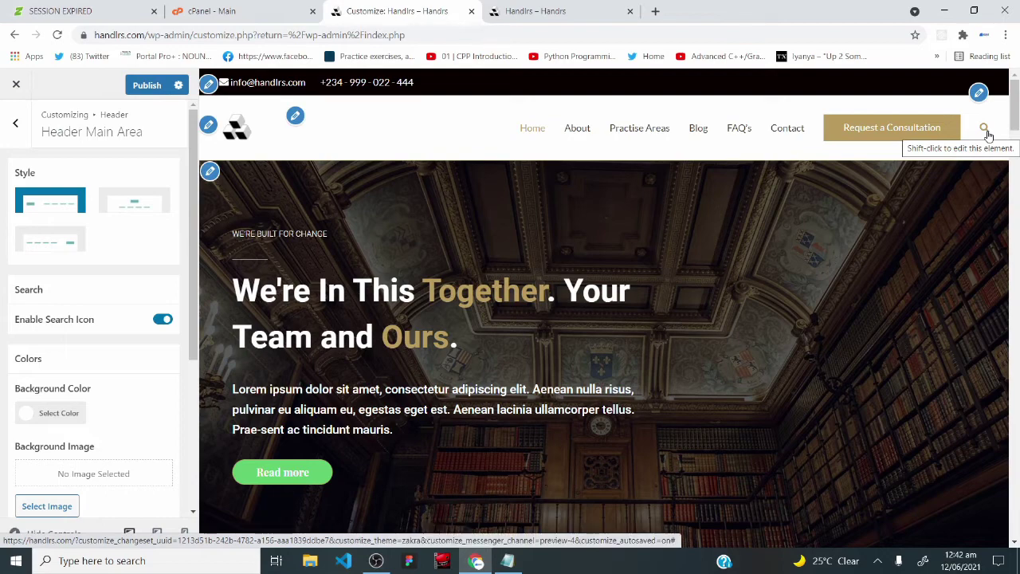
{"action": "left_click", "coordinate": [163, 318]}
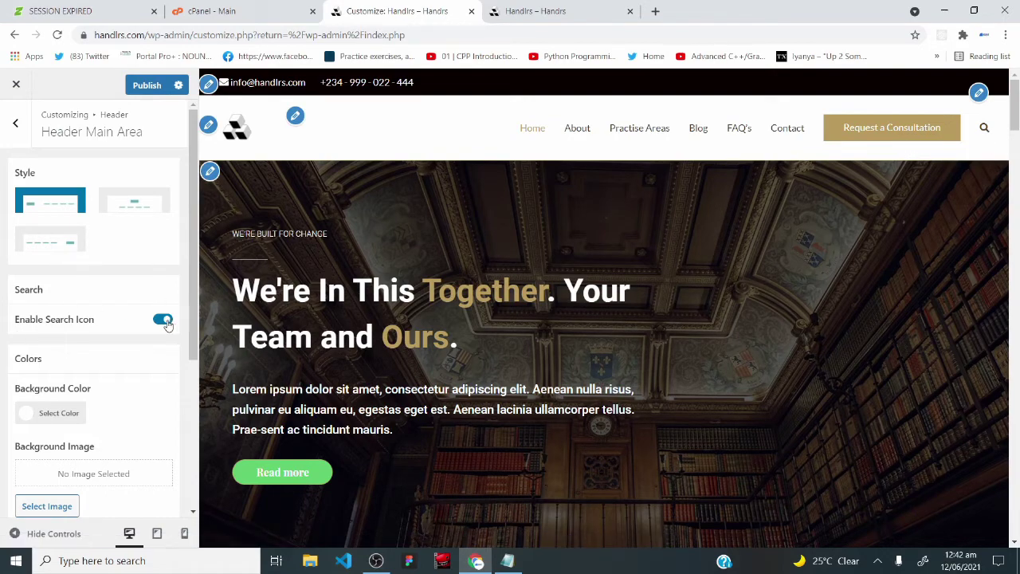
{"action": "scroll", "coordinate": [48, 398], "scroll_direction": "down", "scroll_amount": 1}
{"action": "scroll", "coordinate": [47, 398], "scroll_direction": "down", "scroll_amount": 1}
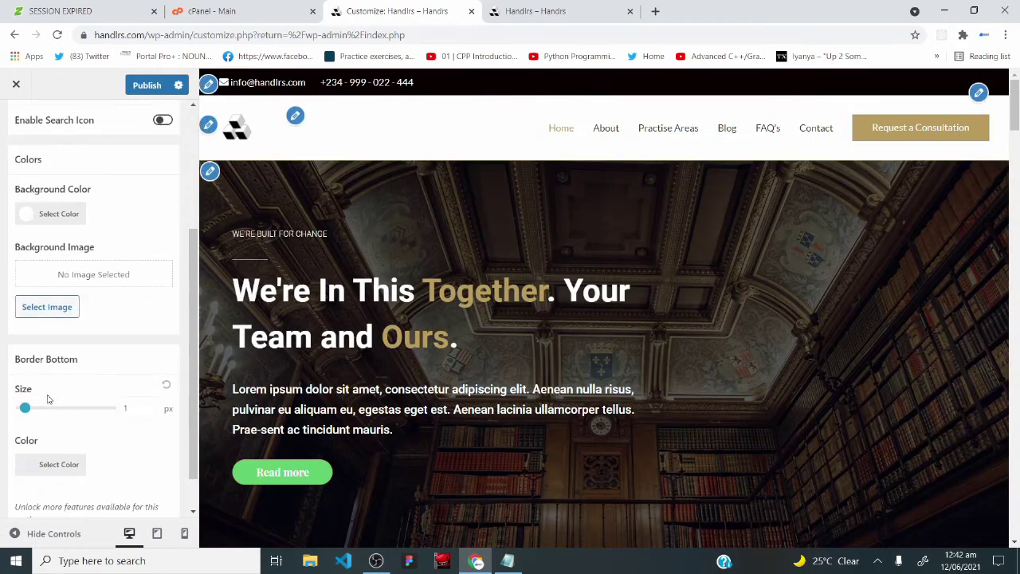
{"action": "scroll", "coordinate": [16, 375], "scroll_direction": "up", "scroll_amount": 2}
{"action": "scroll", "coordinate": [41, 368], "scroll_direction": "down", "scroll_amount": 1}
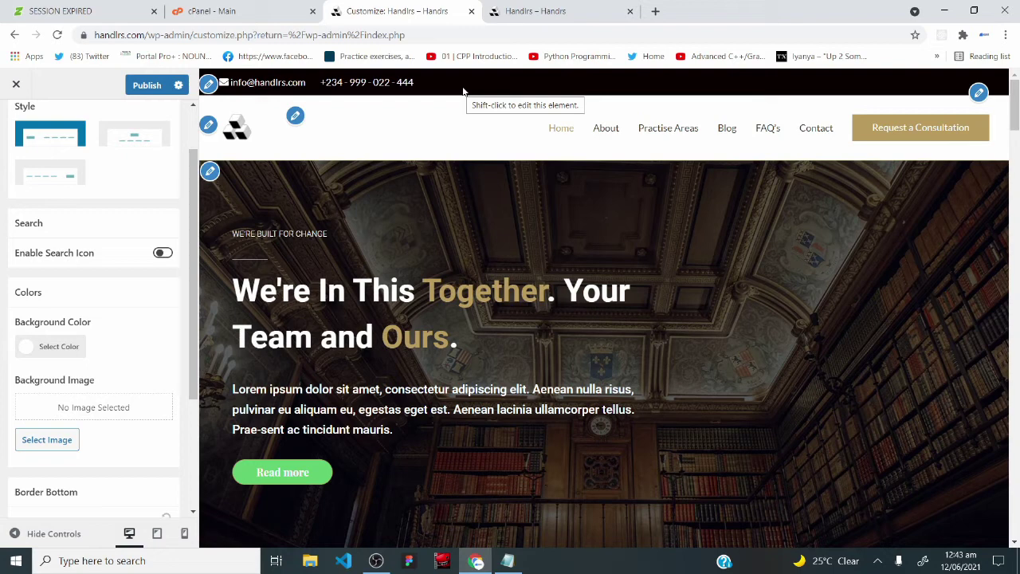
- Set the main header background colour to near-black
{"action": "left_click", "coordinate": [56, 348]}
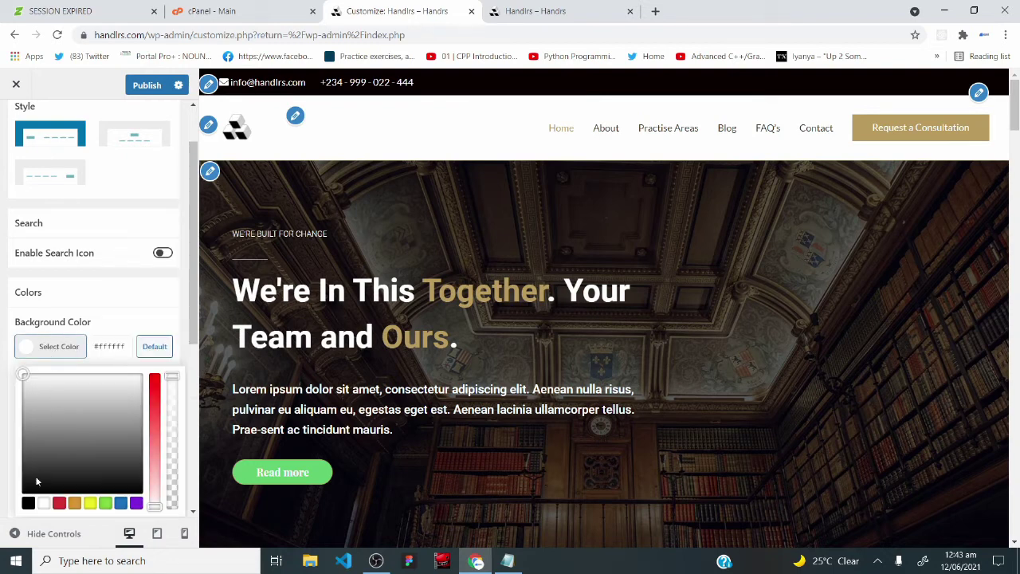
{"action": "scroll", "coordinate": [37, 481], "scroll_direction": "down", "scroll_amount": 2}
{"action": "left_click_drag", "start_coordinate": [20, 244], "coordinate": [3, 377]}
{"action": "left_click", "coordinate": [4, 377]}
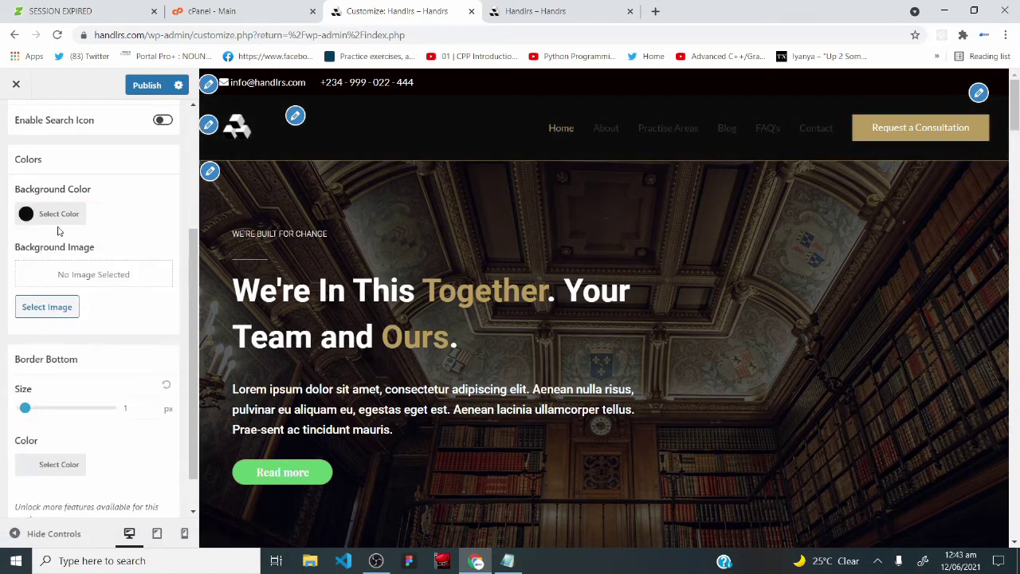
{"action": "scroll", "coordinate": [57, 231], "scroll_direction": "down", "scroll_amount": 1}
{"action": "left_click_drag", "start_coordinate": [95, 202], "coordinate": [67, 202]}
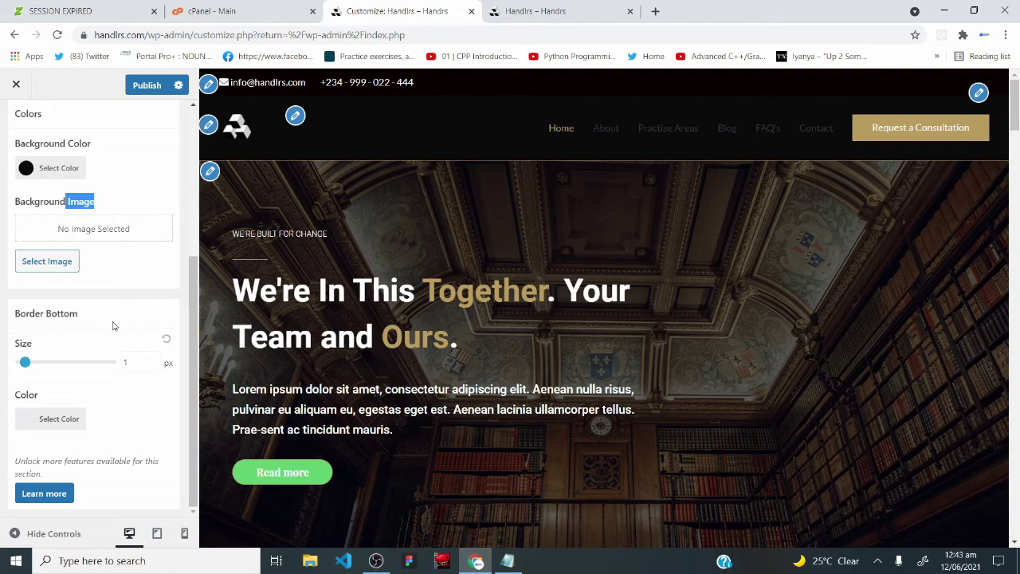
{"action": "left_click_drag", "start_coordinate": [82, 326], "coordinate": [16, 327]}
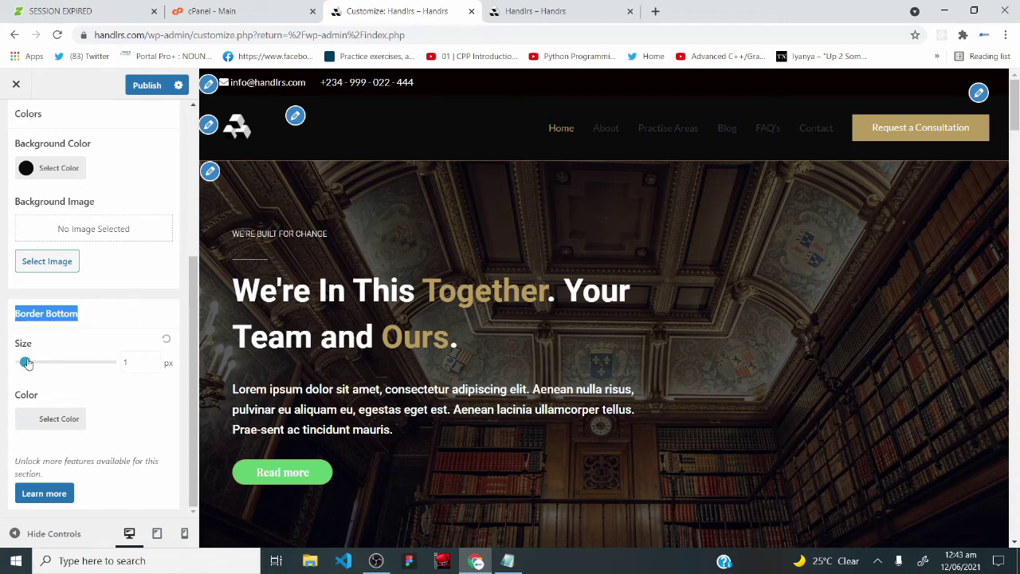
- Give the main header a 4 px orange (#dd9933) bottom border and publish
{"action": "left_click", "coordinate": [133, 359]}
{"action": "key", "text": "BackSpace"}
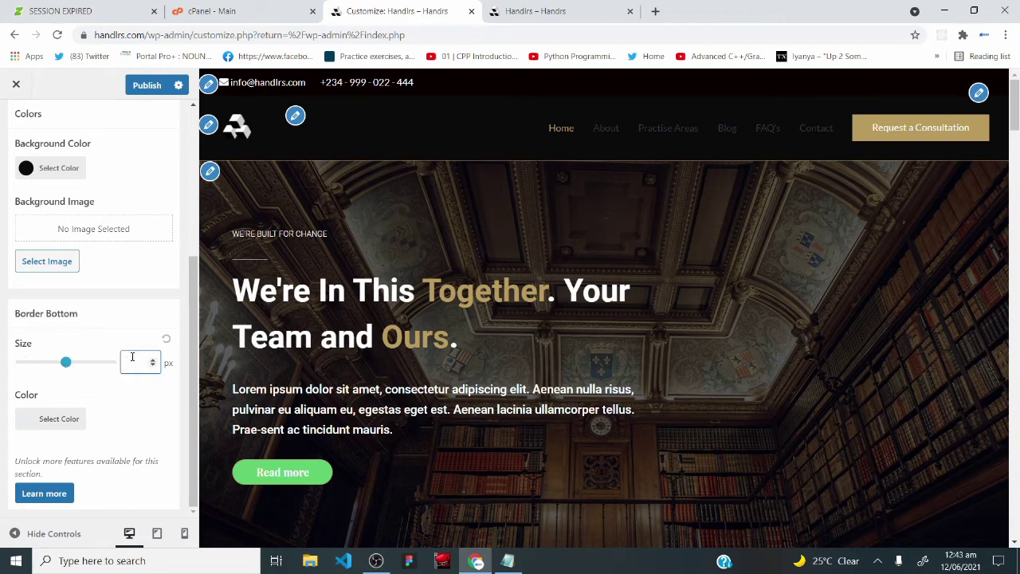
{"action": "type", "text": "4"}
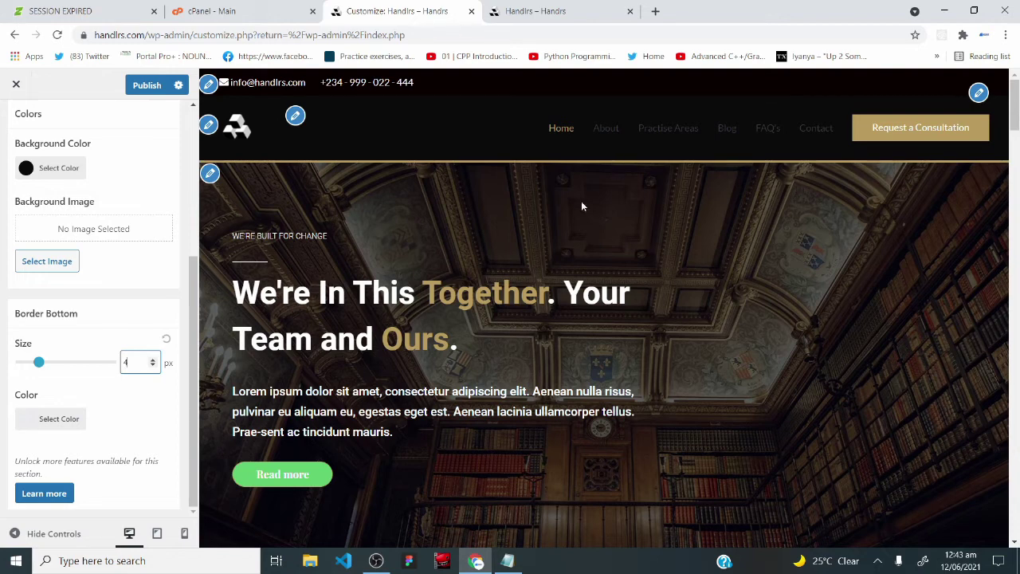
{"action": "left_click", "coordinate": [51, 419]}
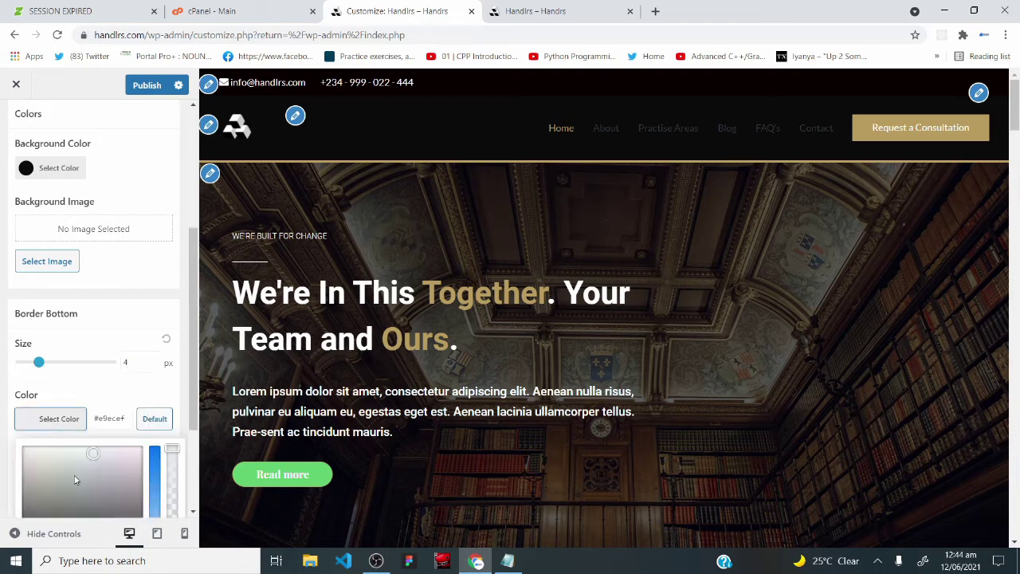
{"action": "scroll", "coordinate": [72, 422], "scroll_direction": "down", "scroll_amount": 2}
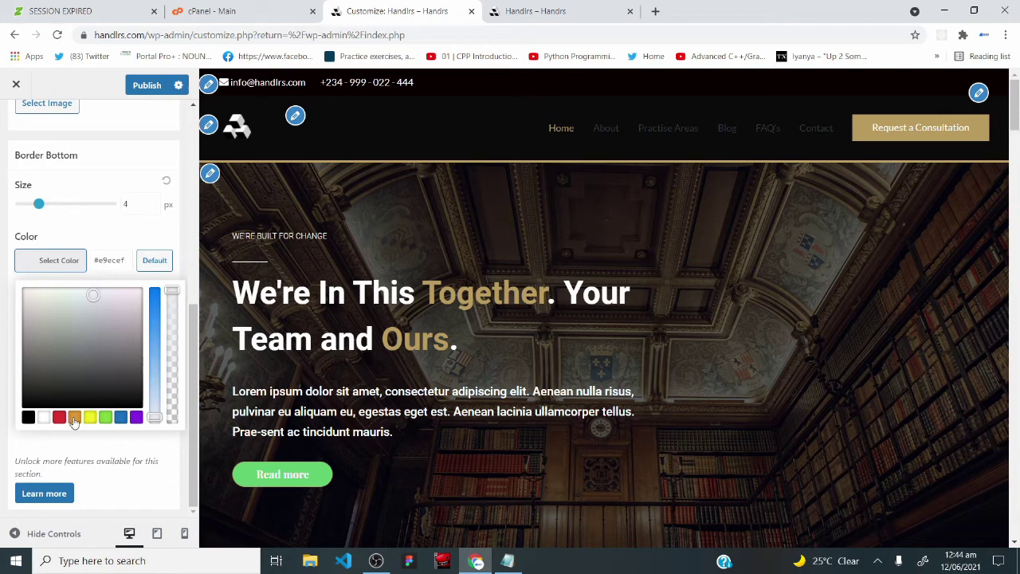
{"action": "left_click", "coordinate": [74, 417]}
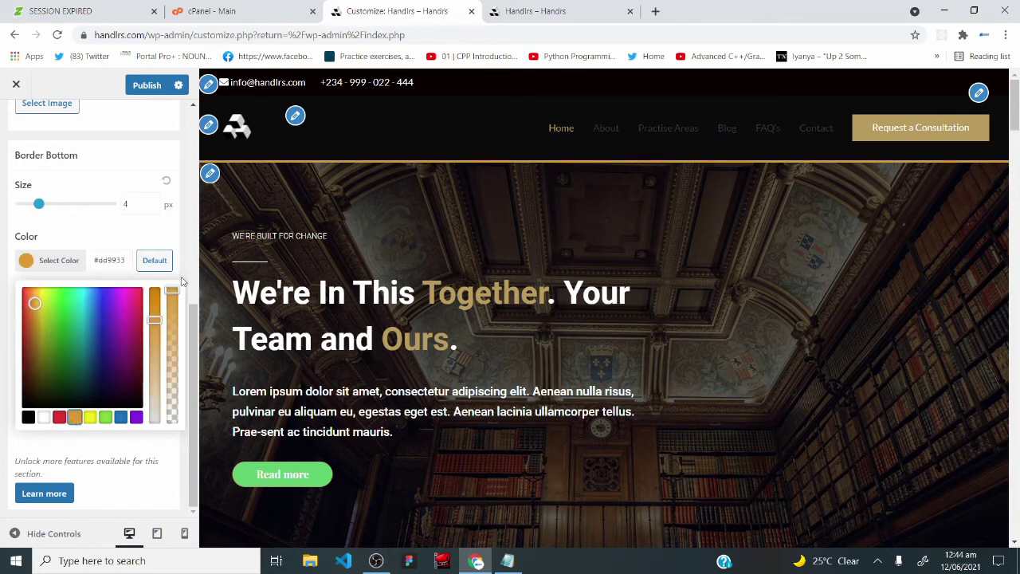
{"action": "left_click", "coordinate": [53, 258]}
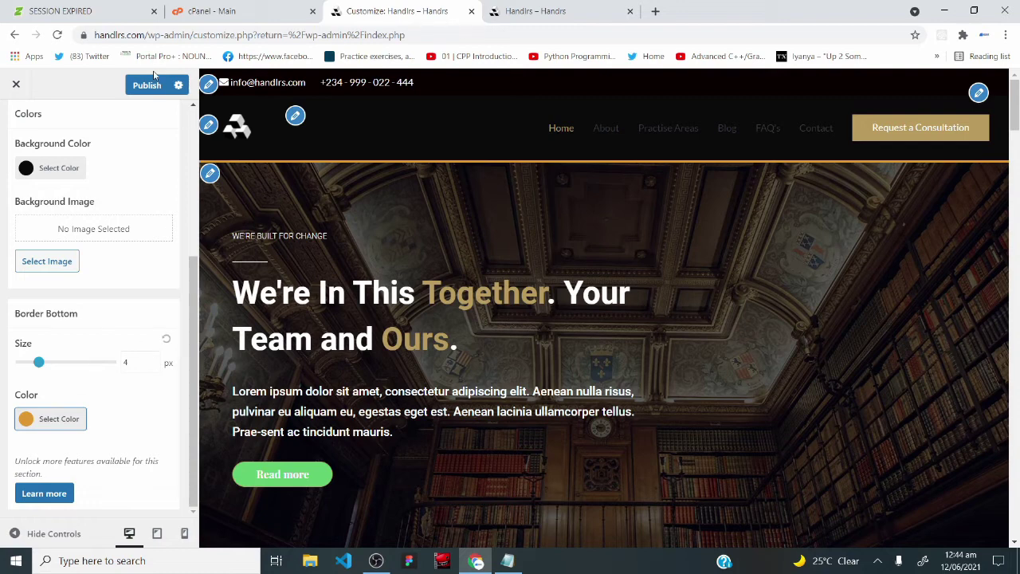
{"action": "left_click", "coordinate": [135, 88]}
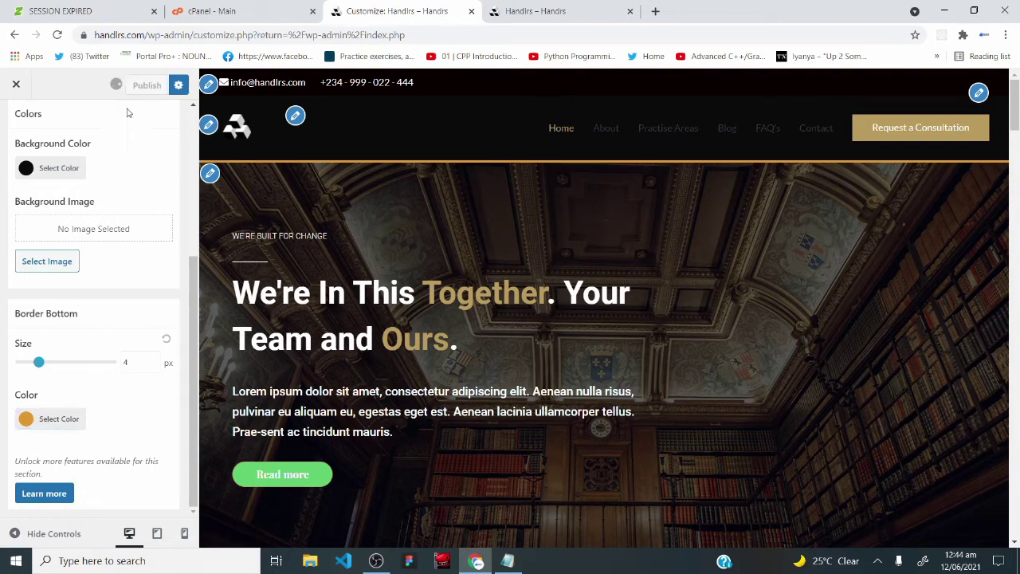
{"action": "scroll", "coordinate": [94, 305], "scroll_direction": "up", "scroll_amount": 3}
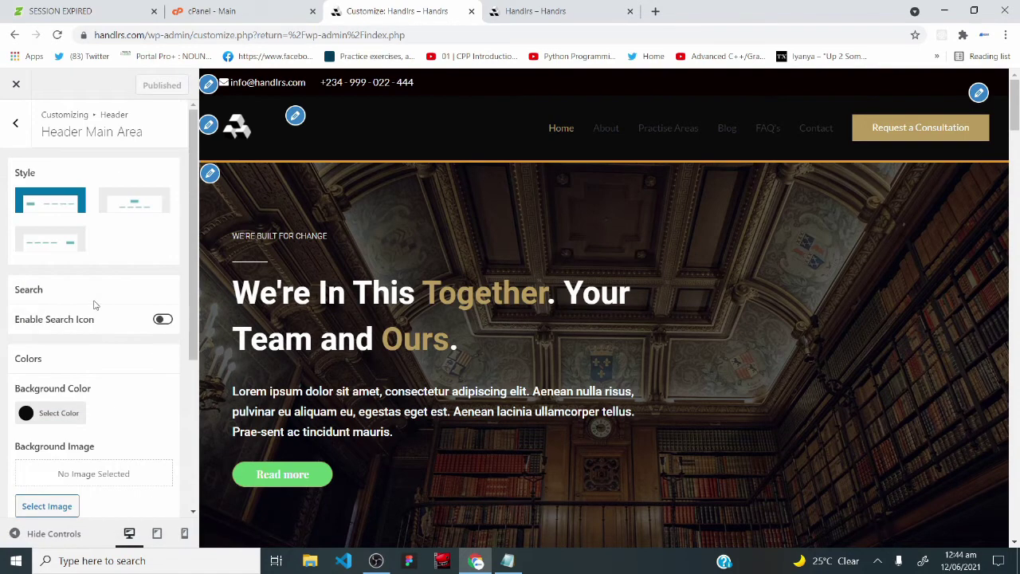
- Change the Header Button text from 'Request a Consultation' to 'Learn More'
{"action": "left_click", "coordinate": [16, 126]}
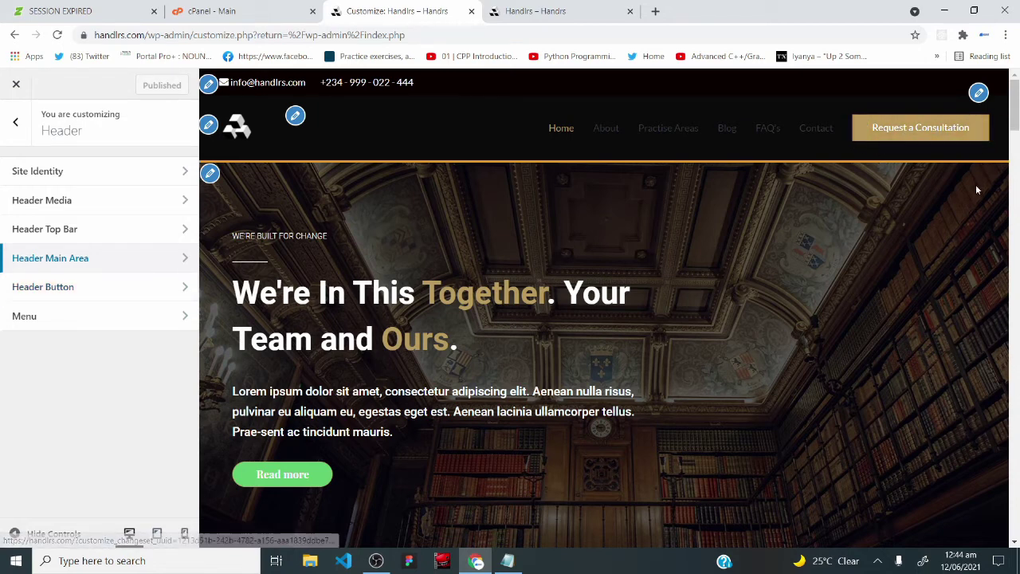
{"action": "left_click", "coordinate": [48, 290]}
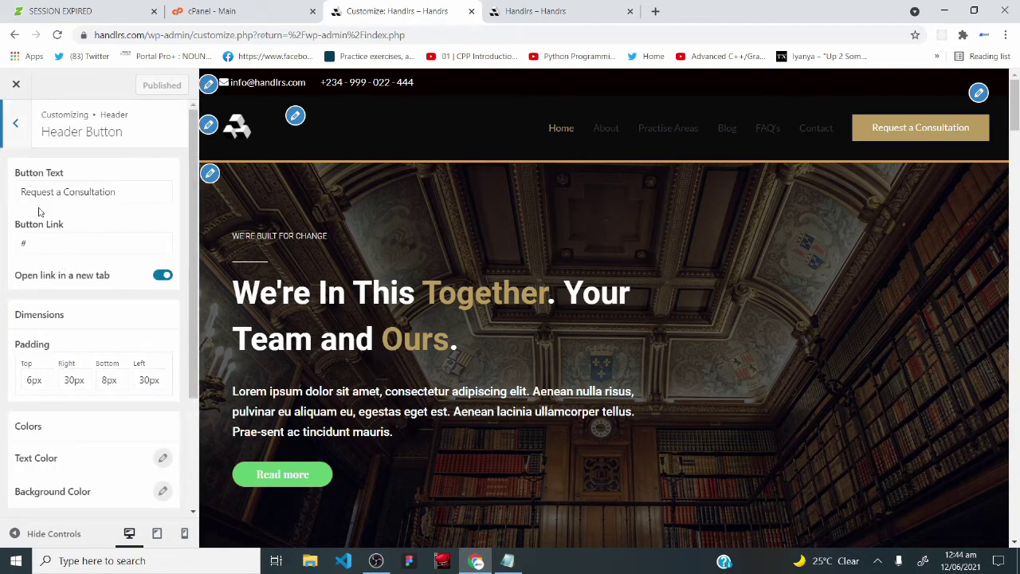
{"action": "left_click_drag", "start_coordinate": [130, 192], "coordinate": [22, 191]}
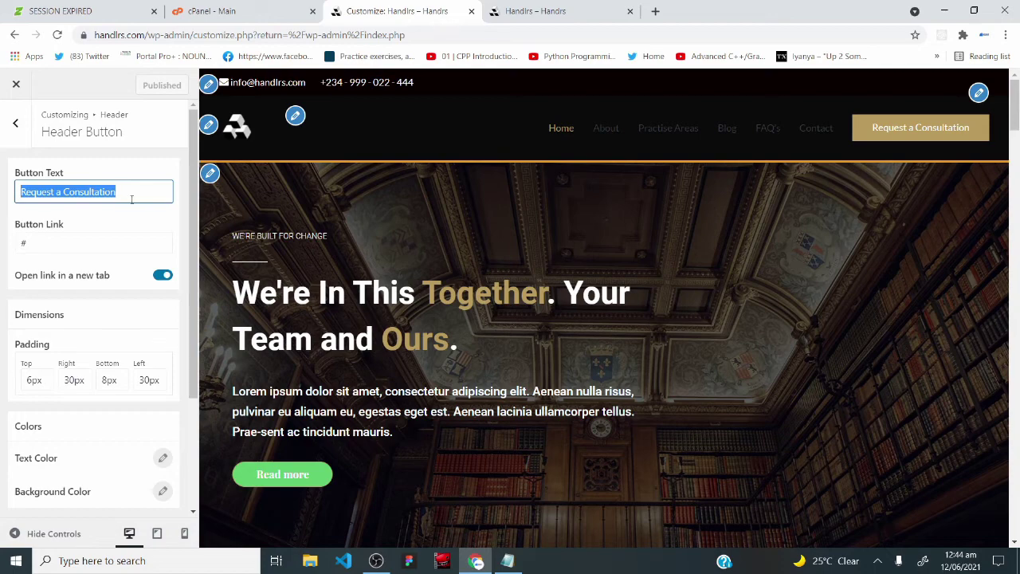
{"action": "key", "text": "BackSpace"}
{"action": "type", "text": "Learn More"}
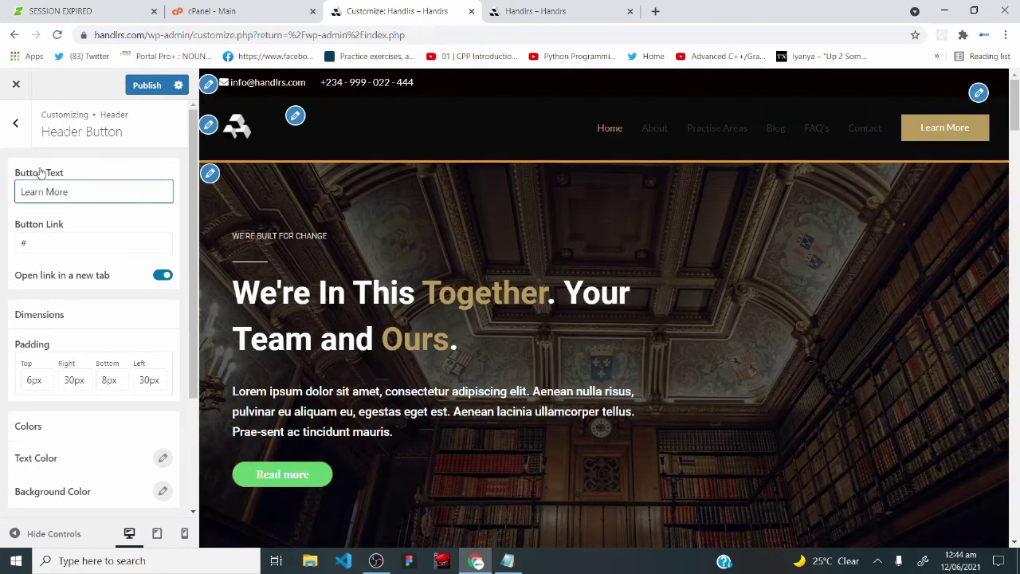
{"action": "left_click_drag", "start_coordinate": [72, 173], "coordinate": [9, 172]}
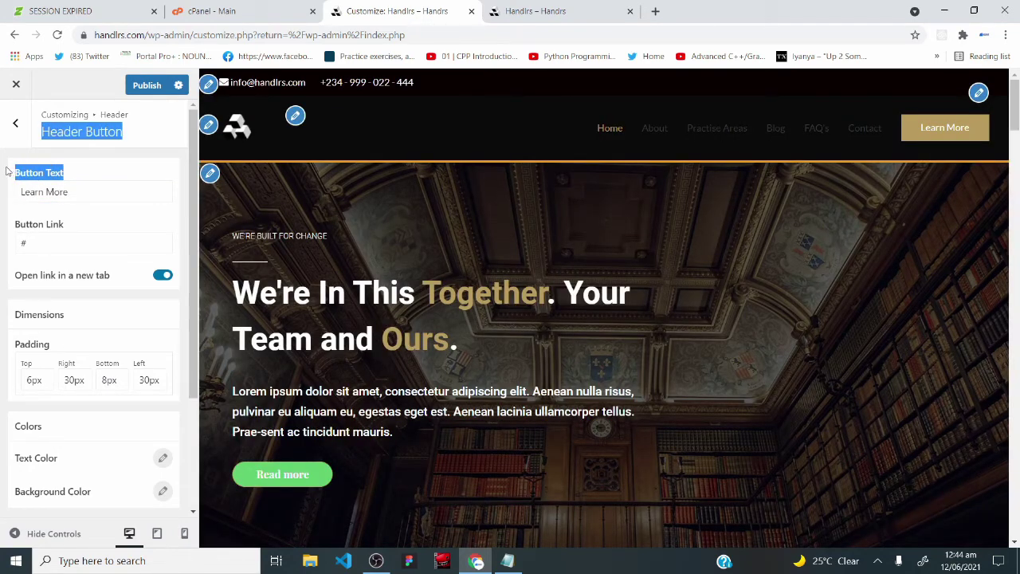
{"action": "left_click", "coordinate": [84, 189]}
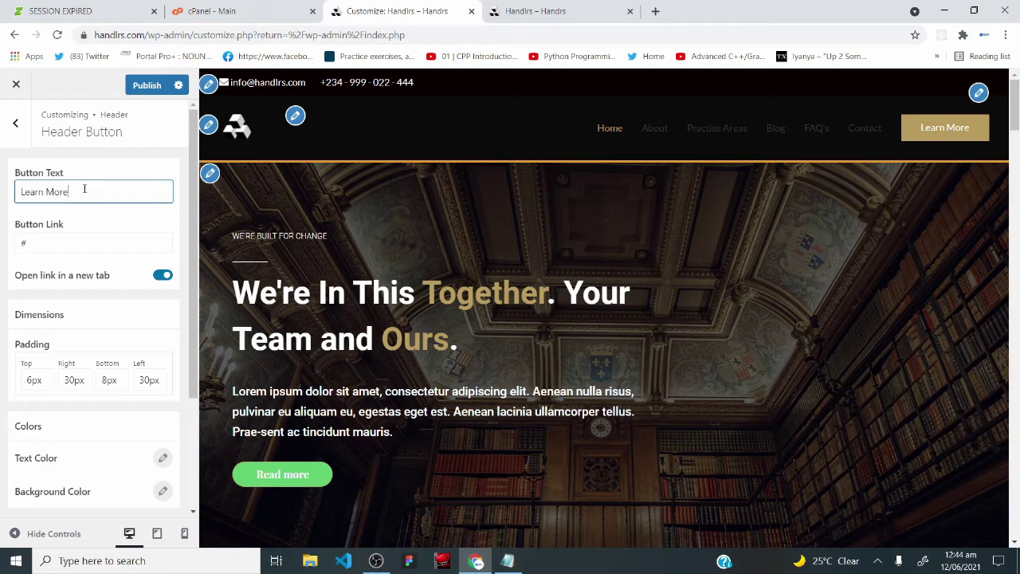
- Set the button link to # opening in a new tab, then reveal the Text Color options
{"action": "left_click", "coordinate": [73, 243]}
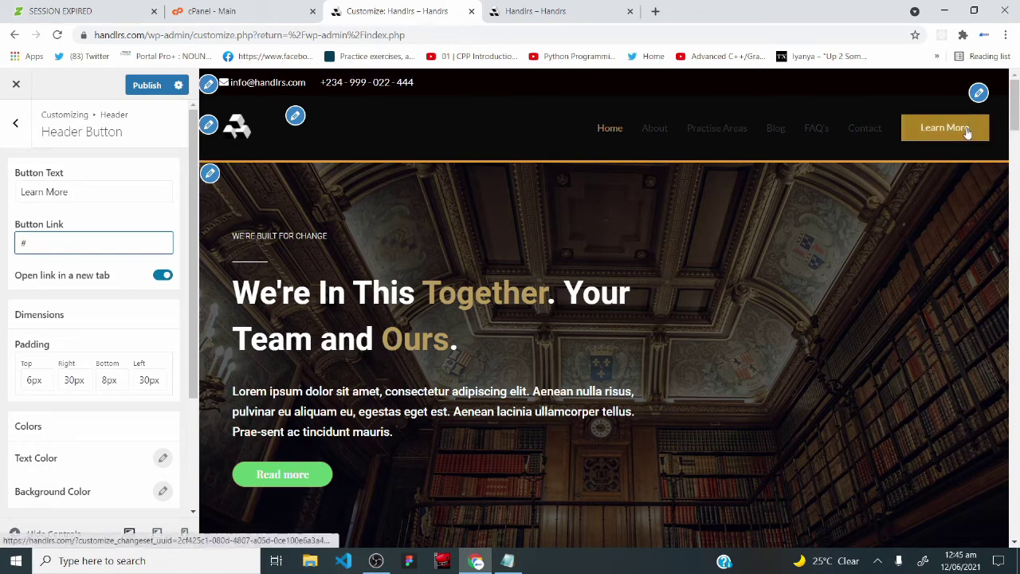
{"action": "key", "text": "BackSpace"}
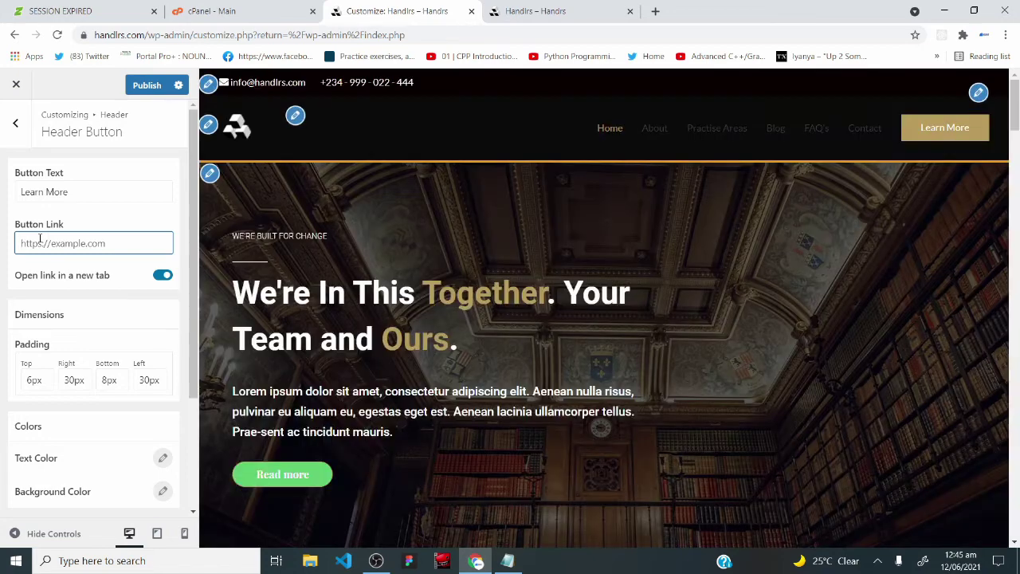
{"action": "type", "text": "#"}
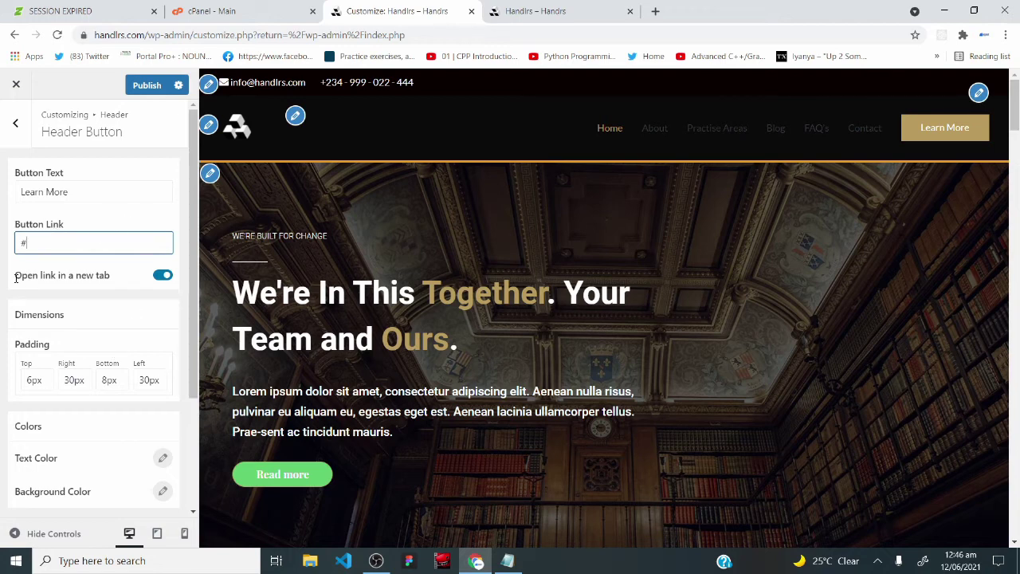
{"action": "triple_click", "coordinate": [16, 277]}
{"action": "left_click", "coordinate": [16, 277]}
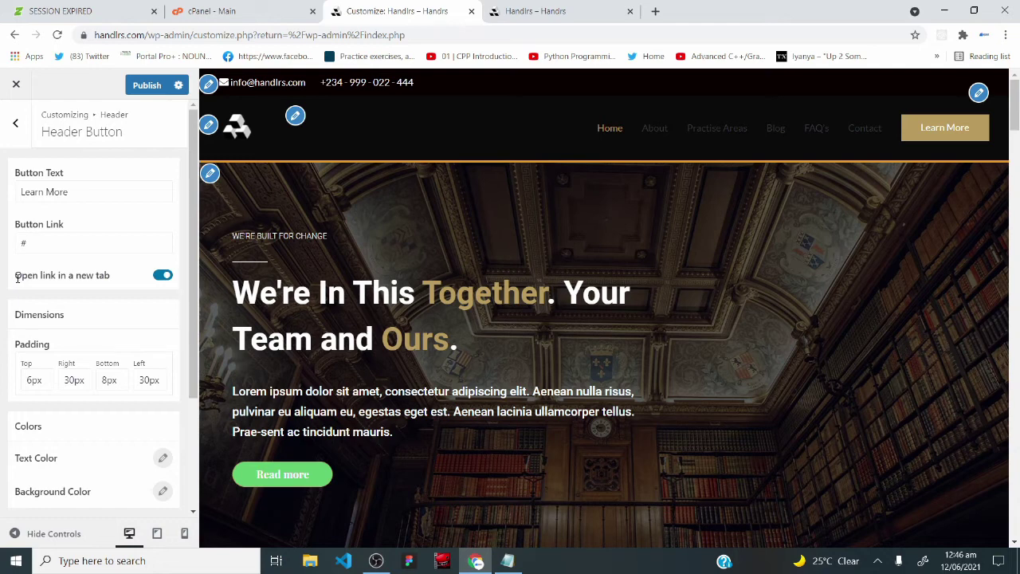
{"action": "left_click_drag", "start_coordinate": [17, 277], "coordinate": [95, 285]}
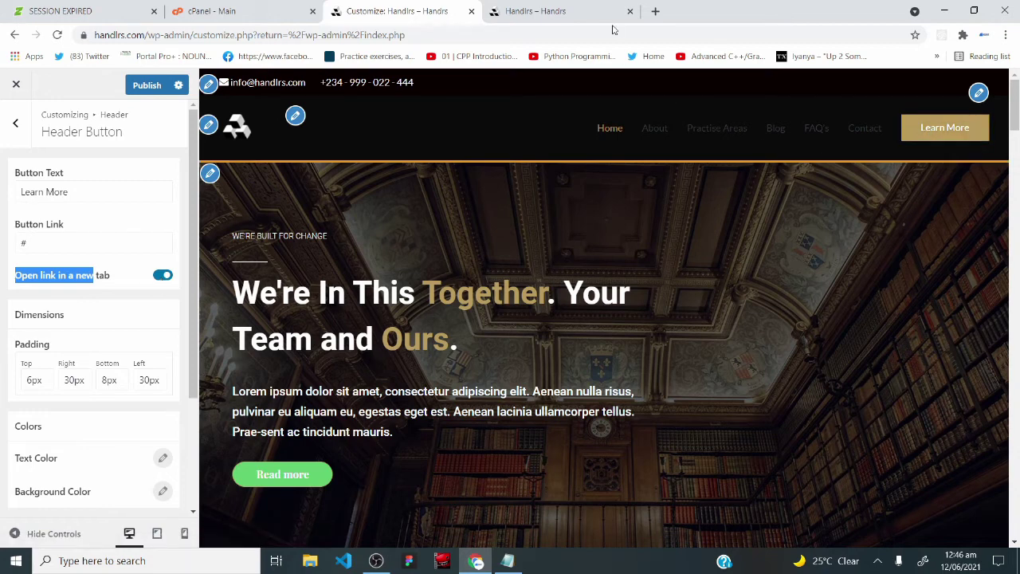
{"action": "scroll", "coordinate": [4, 321], "scroll_direction": "down", "scroll_amount": 1}
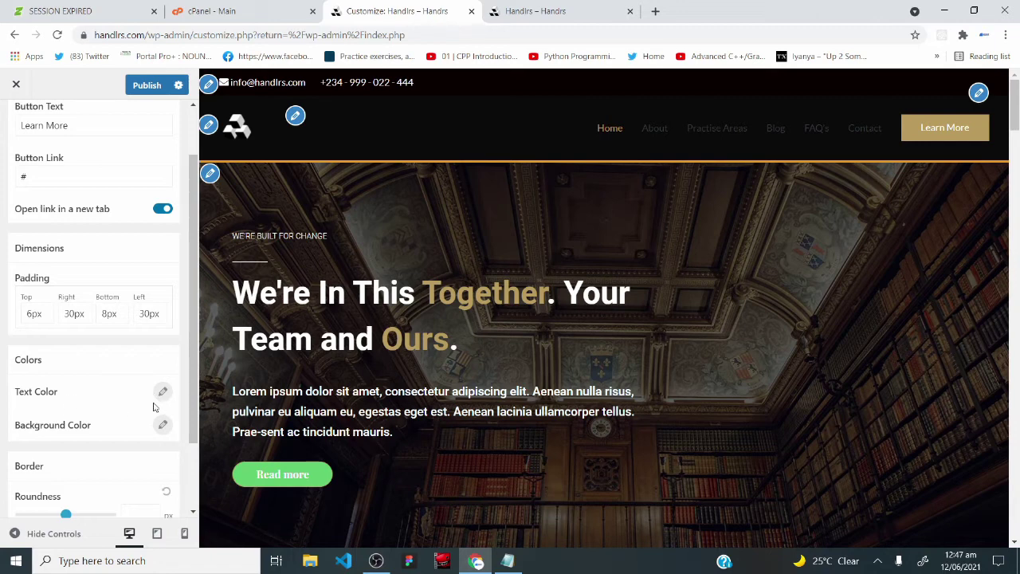
{"action": "left_click", "coordinate": [162, 392]}
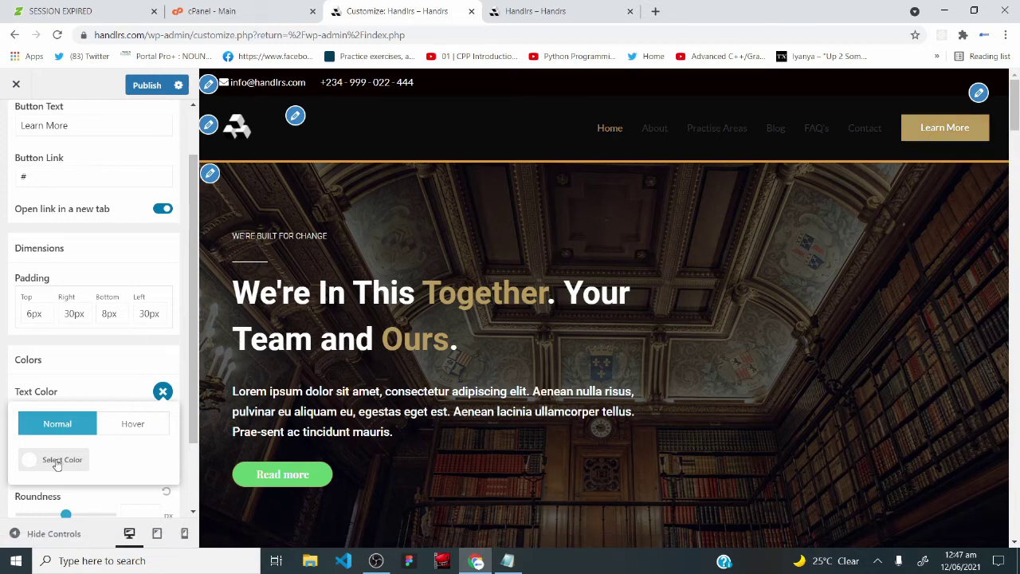
- Leave the button text colours unchanged and make its normal background orange #dd9933
{"action": "left_click", "coordinate": [137, 424]}
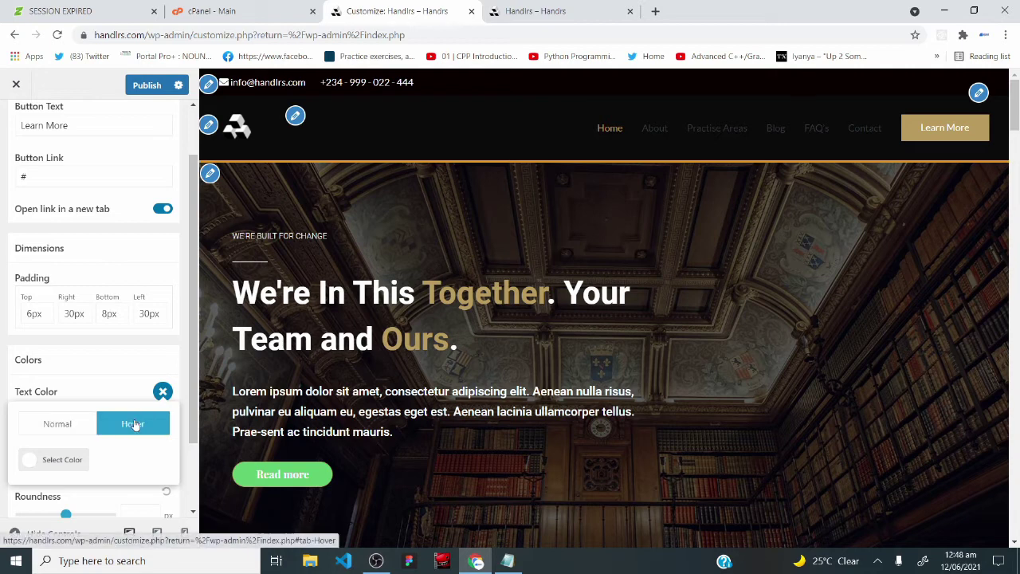
{"action": "left_click", "coordinate": [61, 461]}
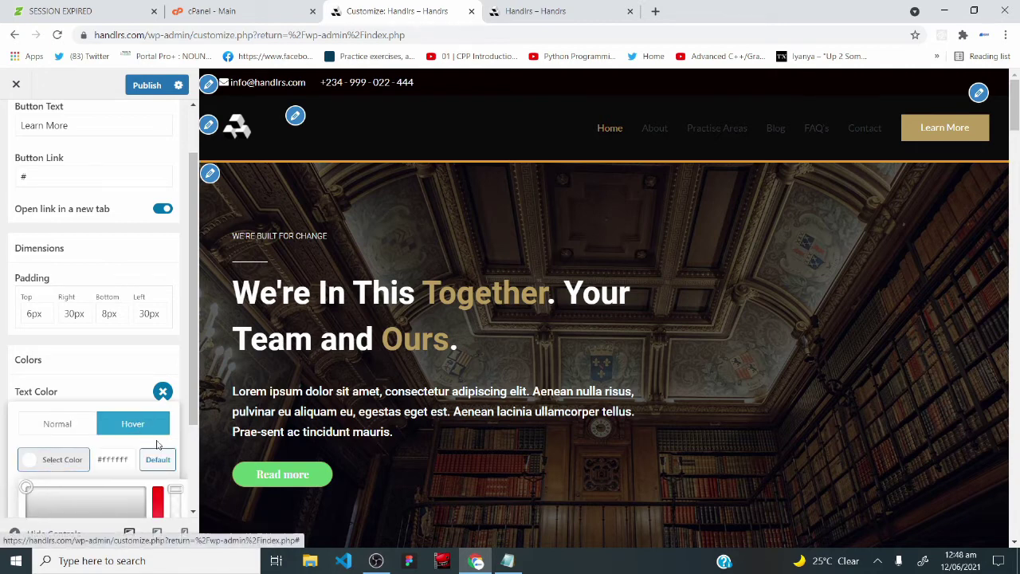
{"action": "left_click", "coordinate": [162, 395]}
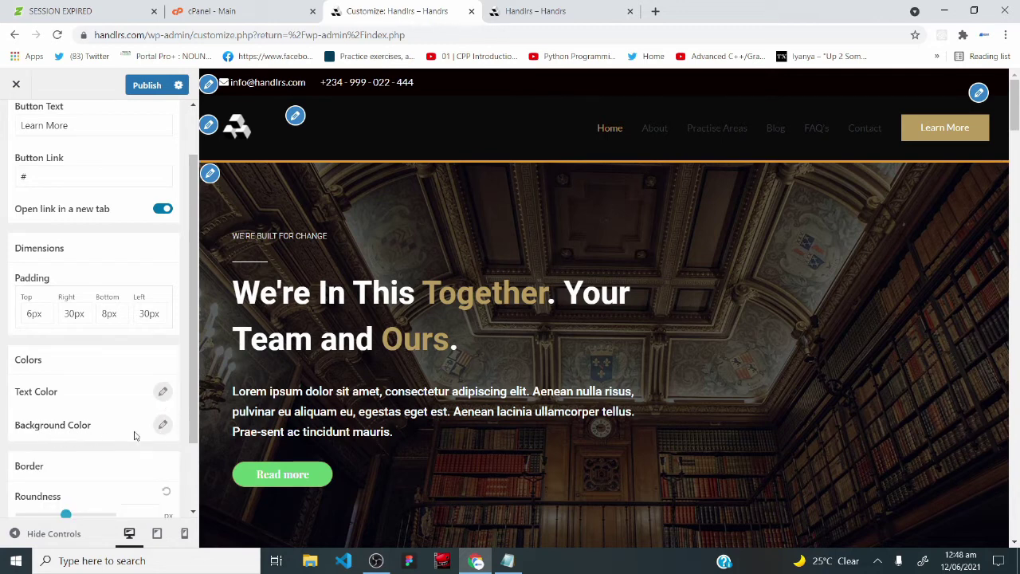
{"action": "left_click", "coordinate": [162, 424]}
{"action": "scroll", "coordinate": [137, 438], "scroll_direction": "down", "scroll_amount": 1}
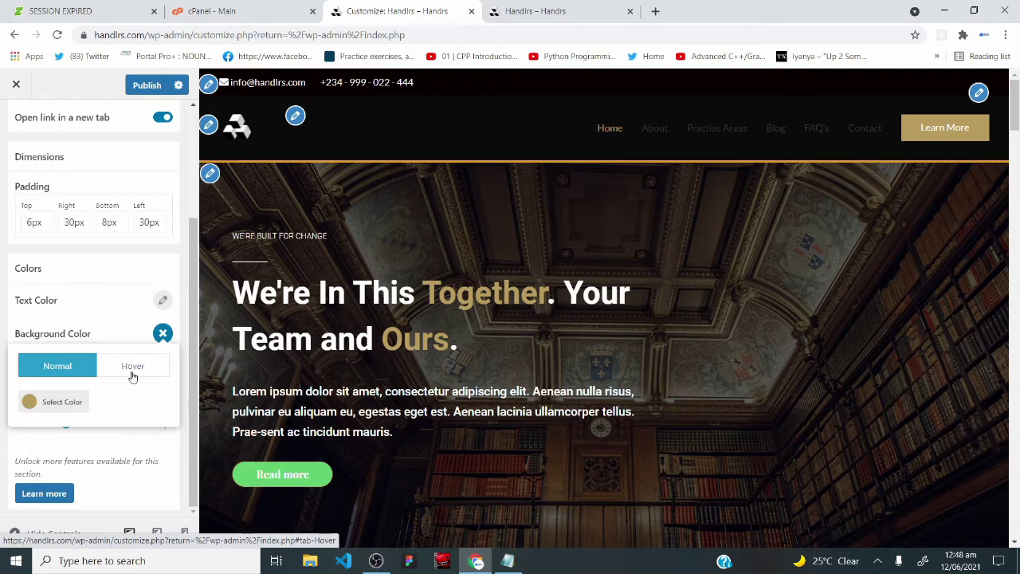
{"action": "left_click", "coordinate": [53, 407]}
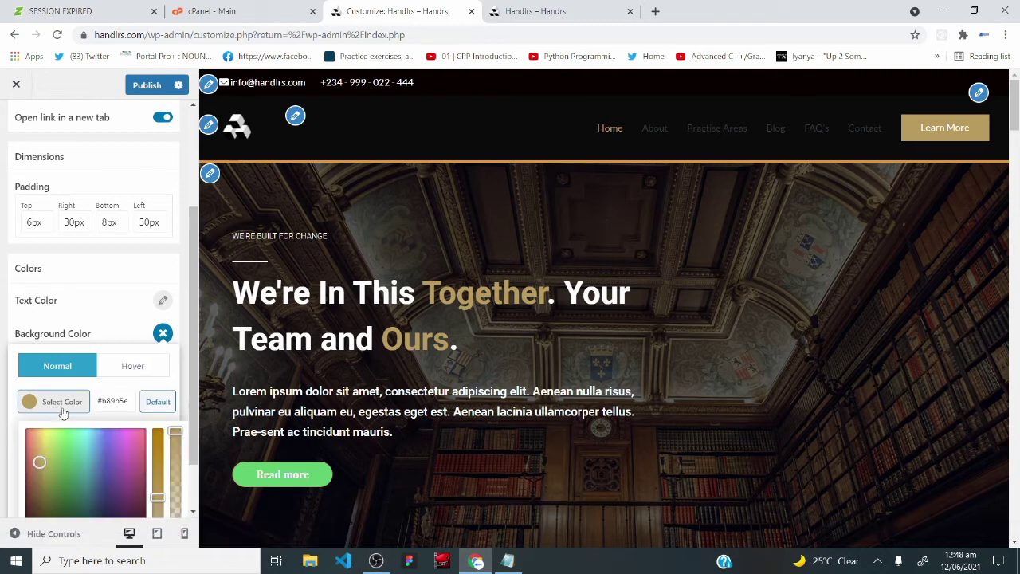
{"action": "scroll", "coordinate": [71, 422], "scroll_direction": "down", "scroll_amount": 1}
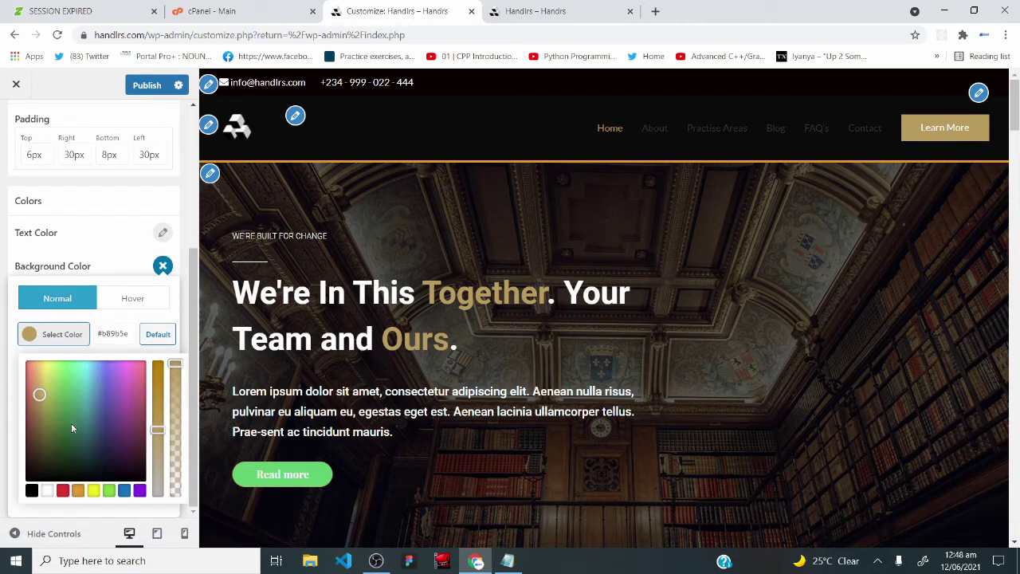
{"action": "left_click", "coordinate": [78, 492]}
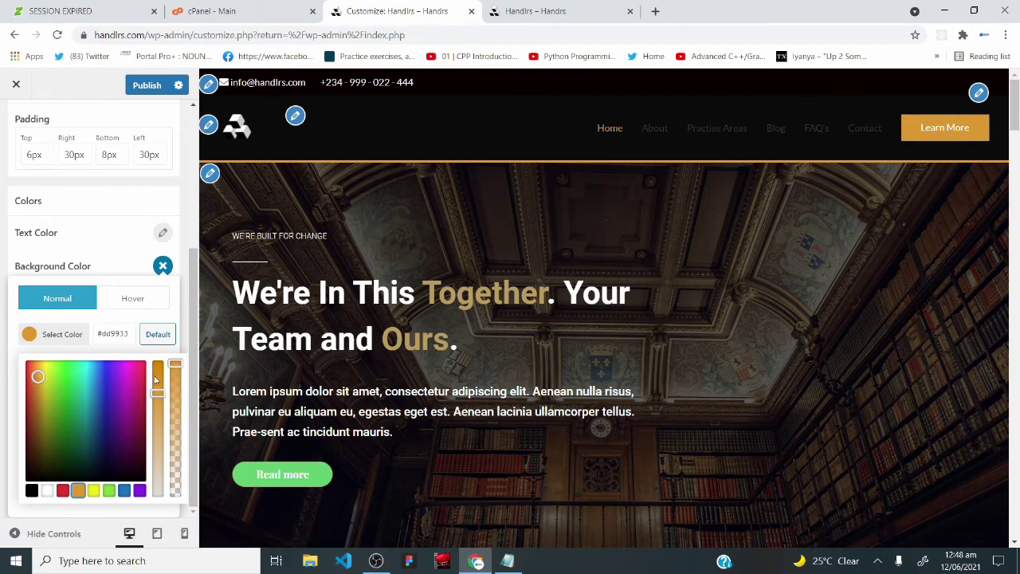
- Set the button's hover background to green rgba(39,216,145,0.93)
{"action": "left_click", "coordinate": [126, 303]}
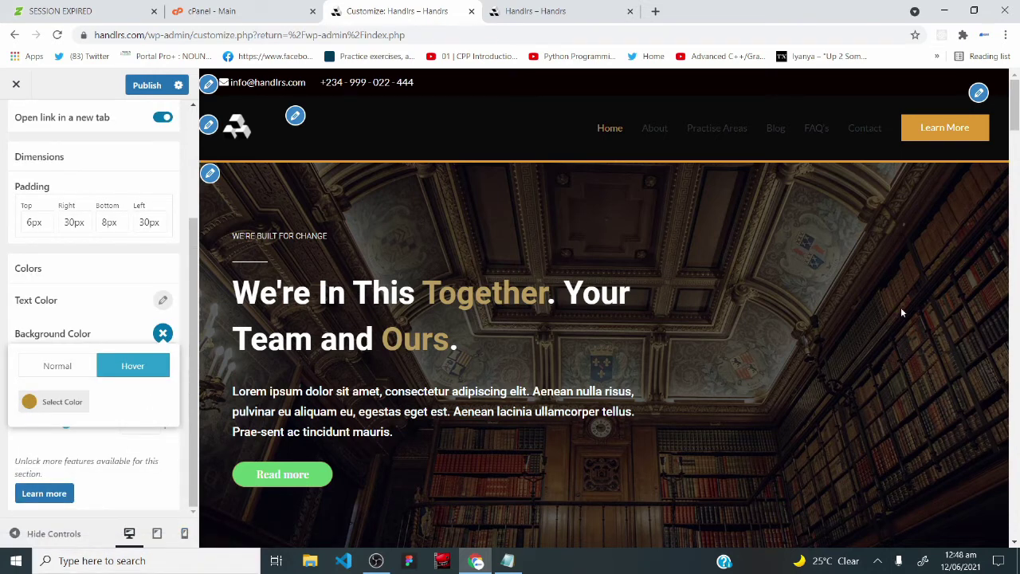
{"action": "left_click", "coordinate": [70, 404]}
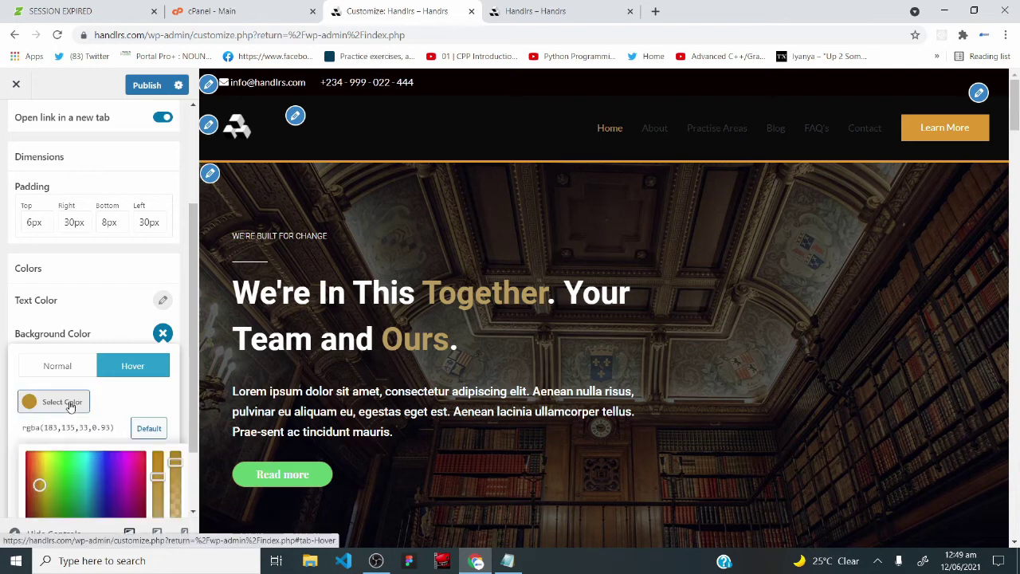
{"action": "scroll", "coordinate": [113, 440], "scroll_direction": "down", "scroll_amount": 1}
{"action": "left_click_drag", "start_coordinate": [78, 394], "coordinate": [78, 378]}
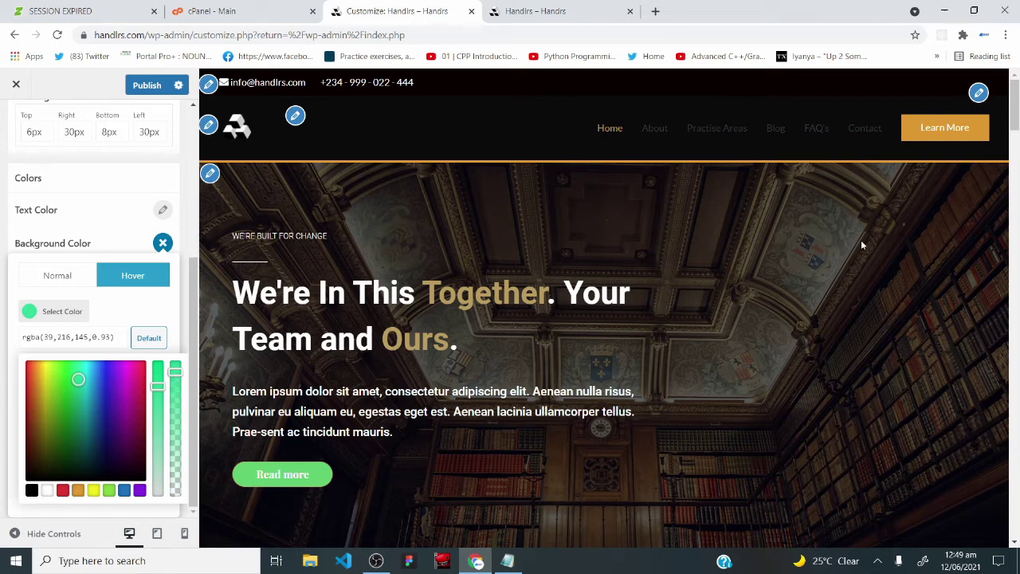
{"action": "left_click", "coordinate": [66, 268]}
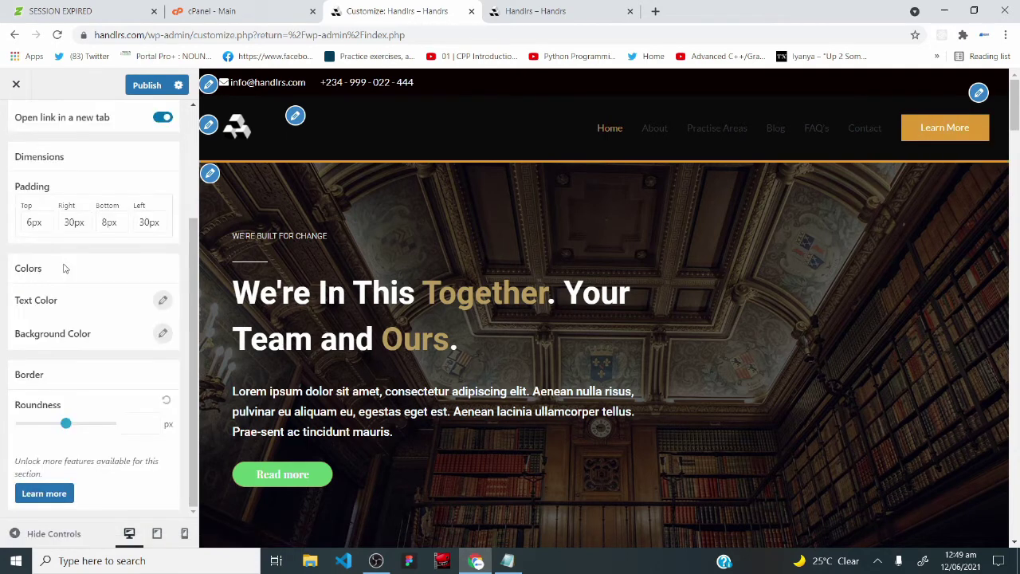
- Set the button's Border Roundness to 22, publish, and return to the Header list
{"action": "double_click", "coordinate": [39, 272]}
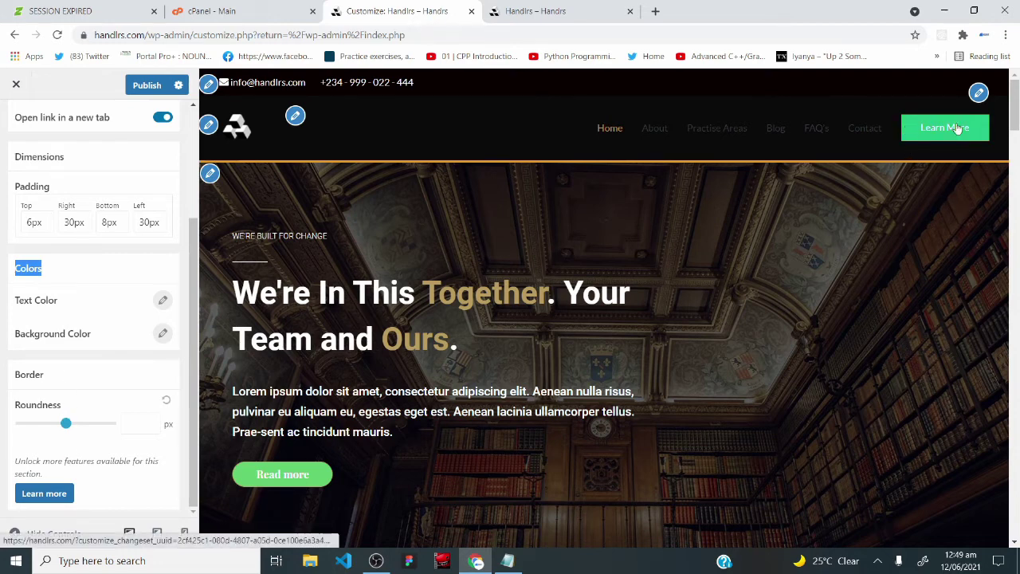
{"action": "left_click", "coordinate": [142, 428]}
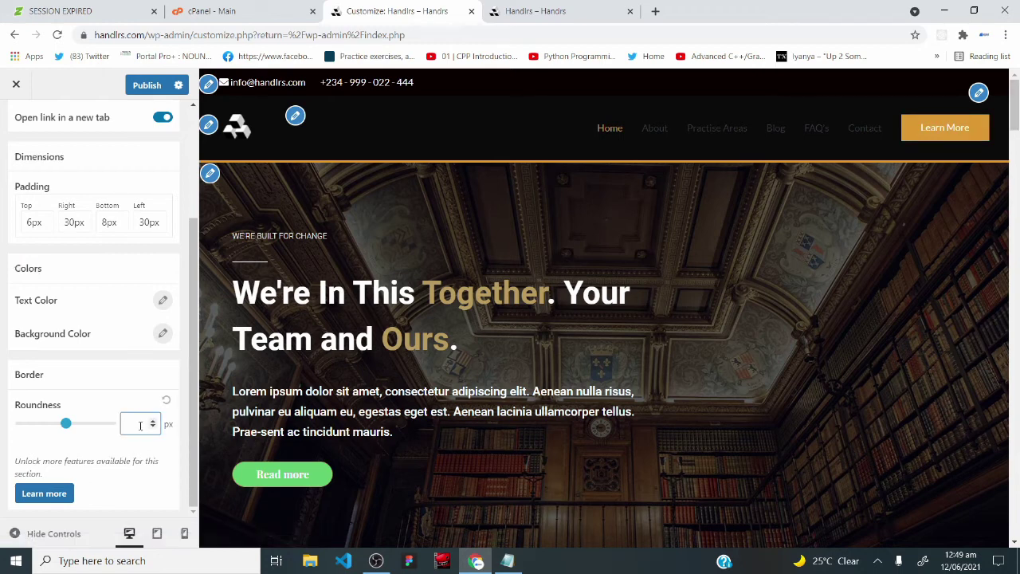
{"action": "type", "text": "22"}
{"action": "scroll", "coordinate": [132, 496], "scroll_direction": "up", "scroll_amount": 3}
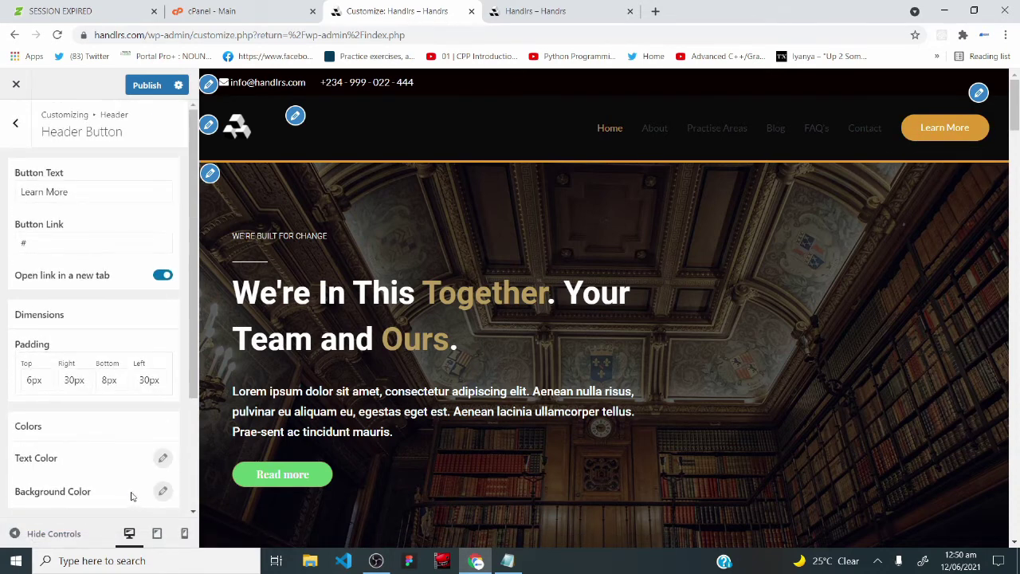
{"action": "left_click", "coordinate": [140, 91]}
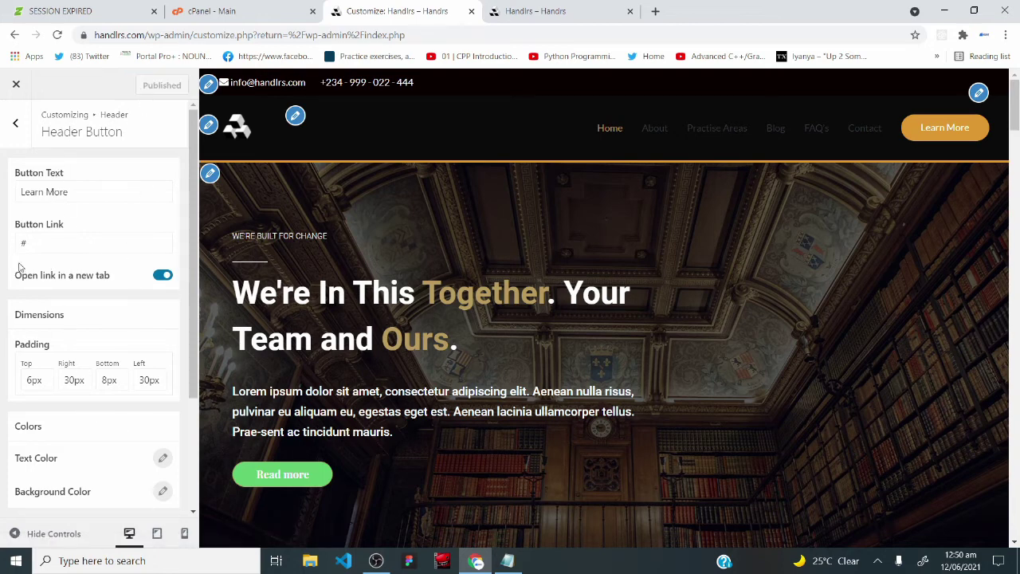
{"action": "left_click", "coordinate": [14, 125]}
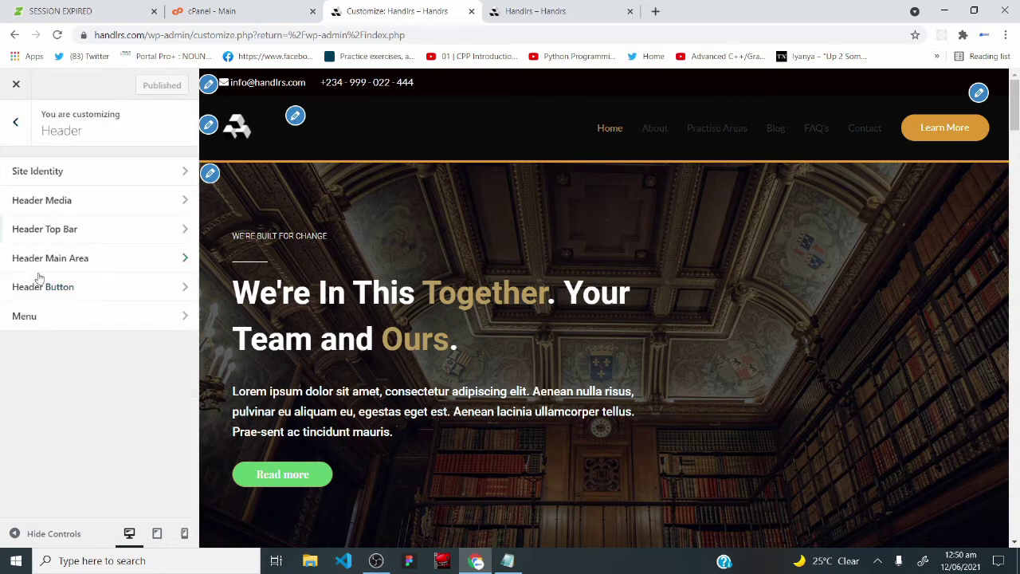
- Open the header Menu section, look into Primary Menu, then return to the Menu settings list
{"action": "left_click", "coordinate": [36, 322]}
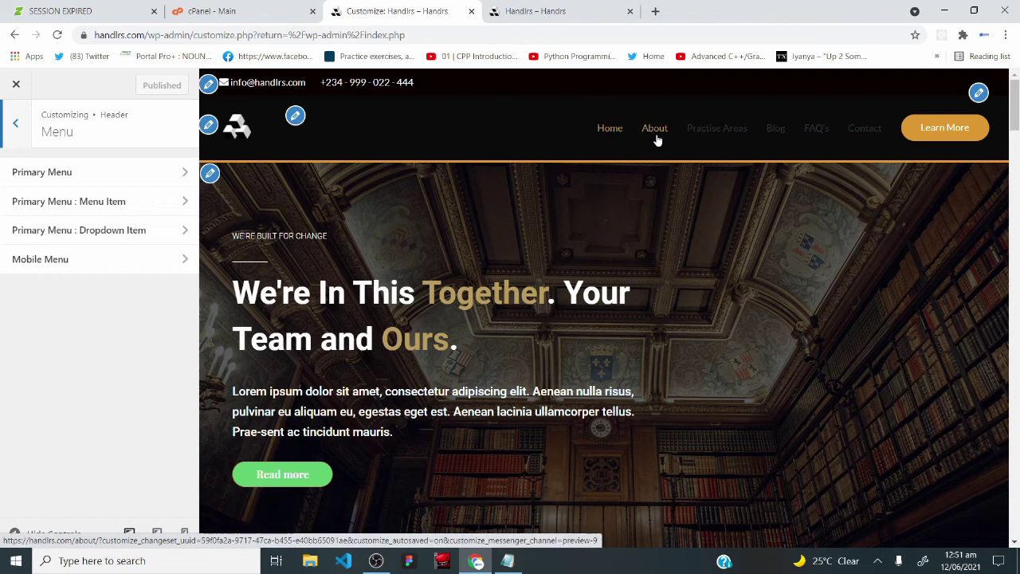
{"action": "left_click", "coordinate": [73, 173]}
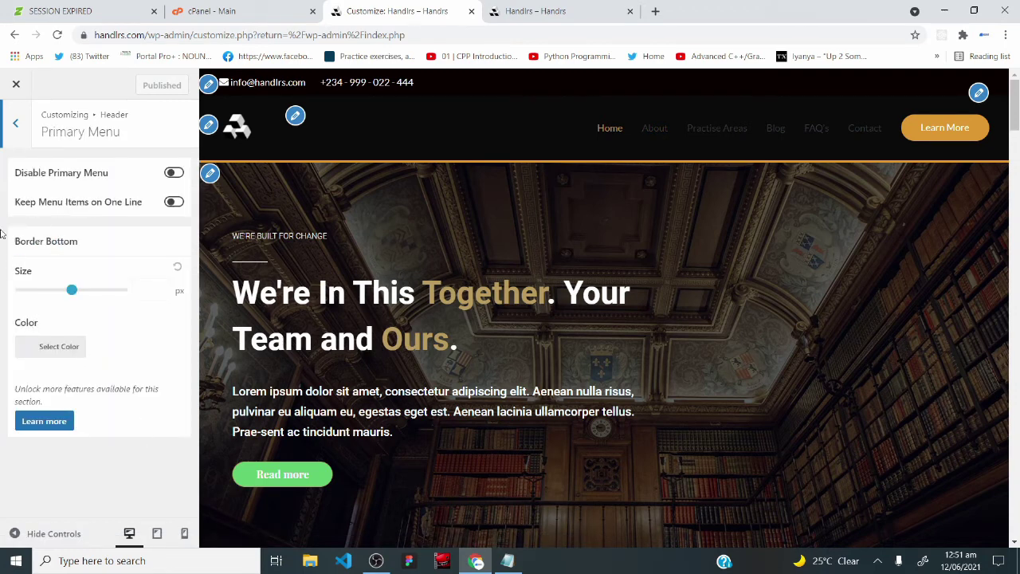
{"action": "left_click", "coordinate": [16, 125]}
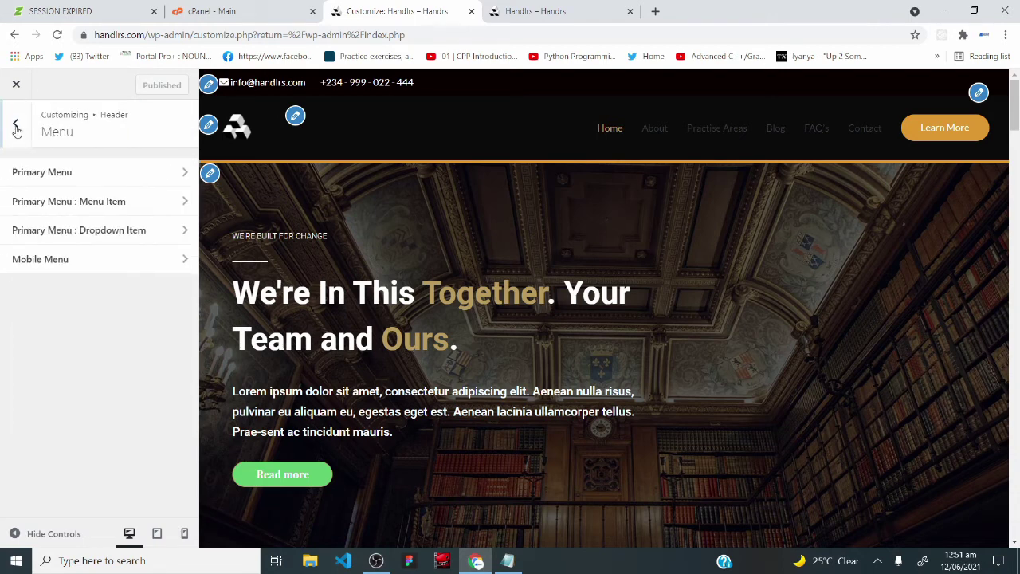
- In Primary Menu's Menu Item settings, keep Active Menu Item Style as None and show the menu-item colours
{"action": "left_click", "coordinate": [77, 211]}
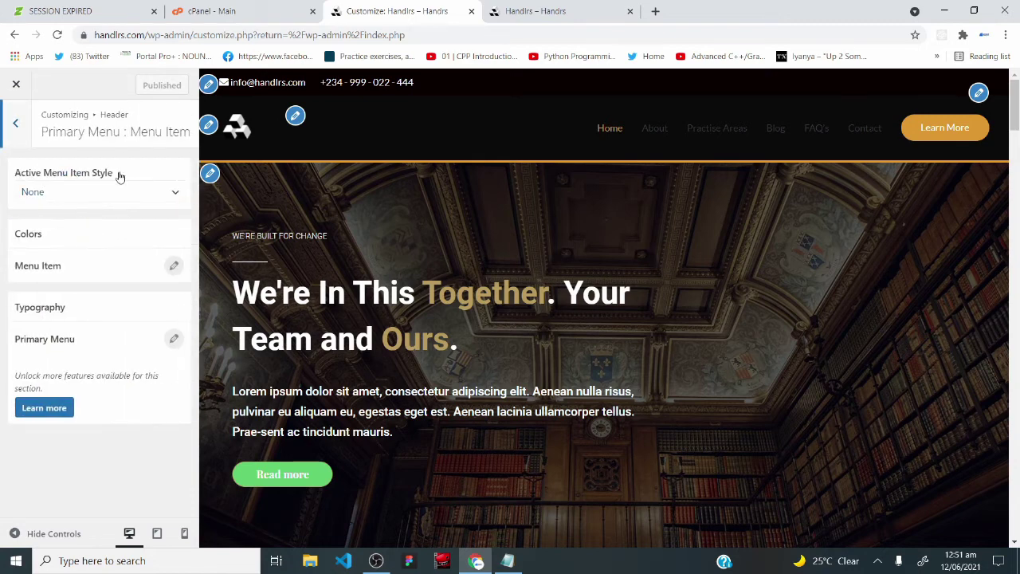
{"action": "left_click_drag", "start_coordinate": [120, 175], "coordinate": [11, 177]}
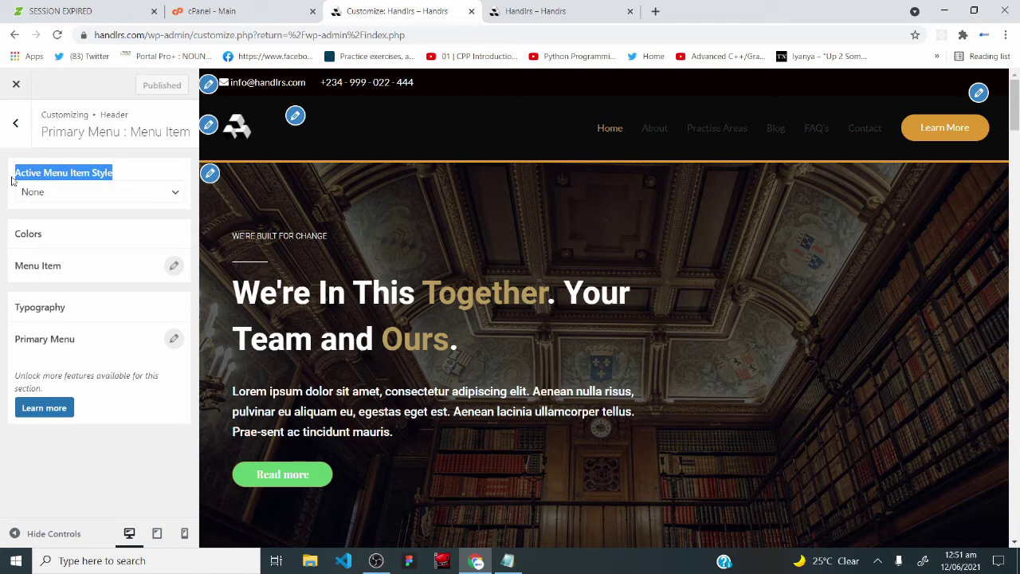
{"action": "left_click", "coordinate": [63, 198]}
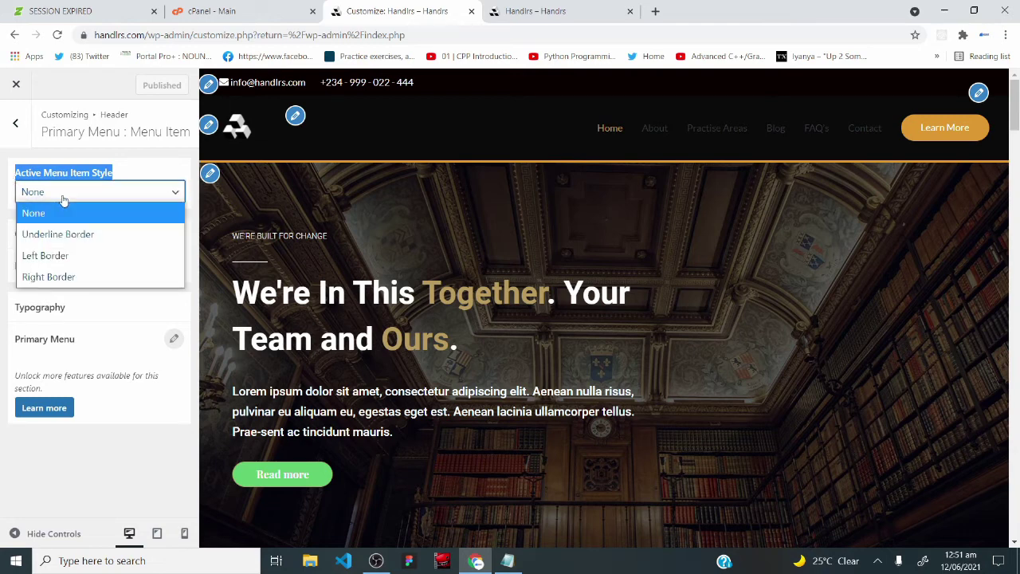
{"action": "left_click", "coordinate": [63, 200]}
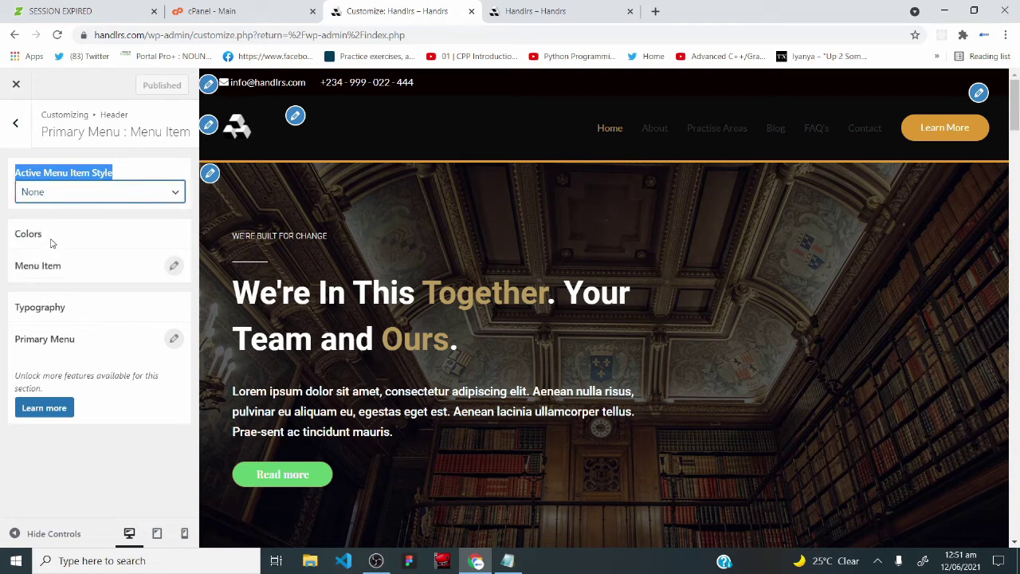
{"action": "left_click_drag", "start_coordinate": [46, 238], "coordinate": [13, 239]}
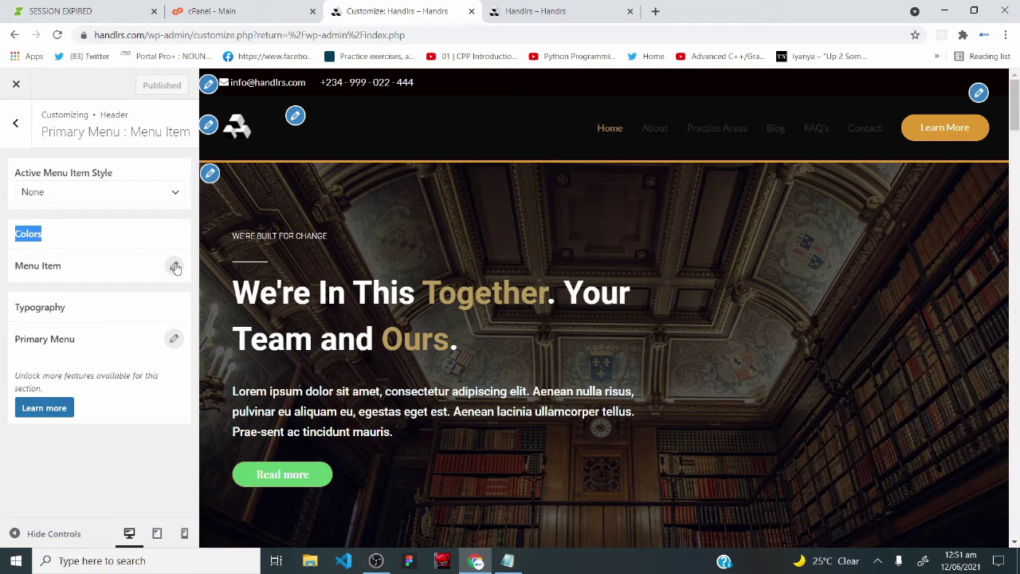
{"action": "left_click", "coordinate": [174, 266]}
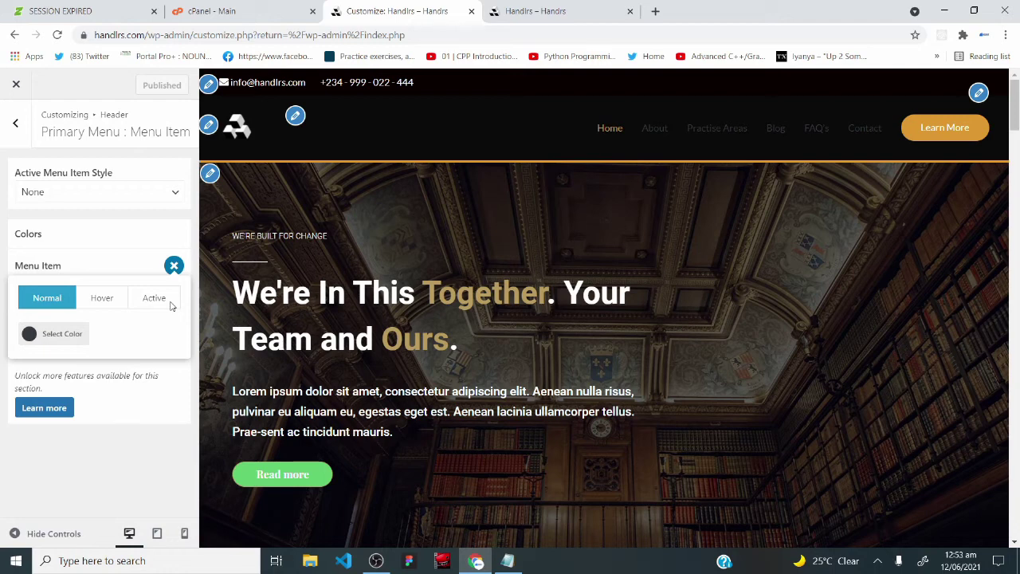
- Colour the primary menu items orange, their hover state green, and the active item yellow #eeee22
{"action": "left_click", "coordinate": [54, 335]}
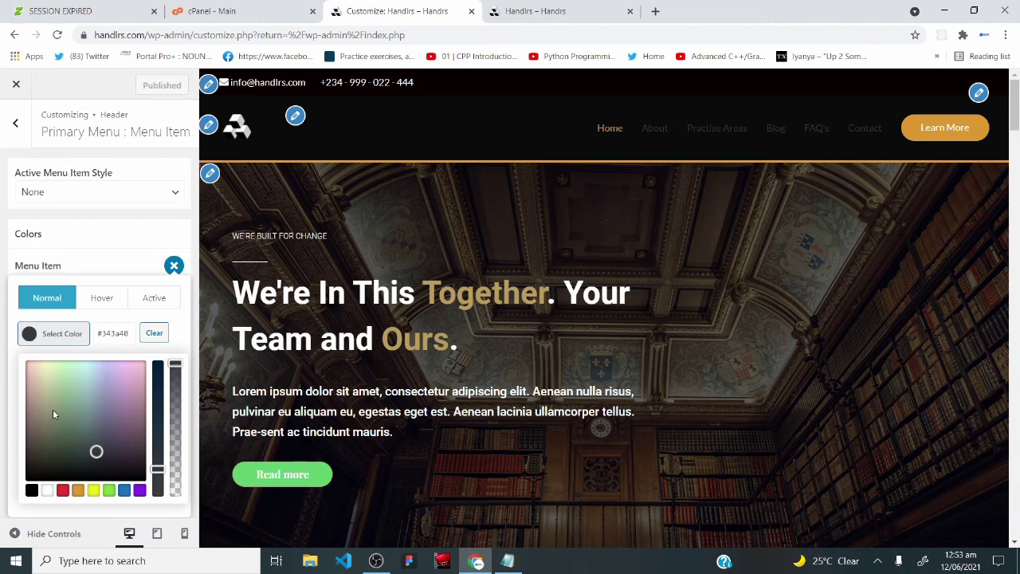
{"action": "left_click", "coordinate": [78, 491]}
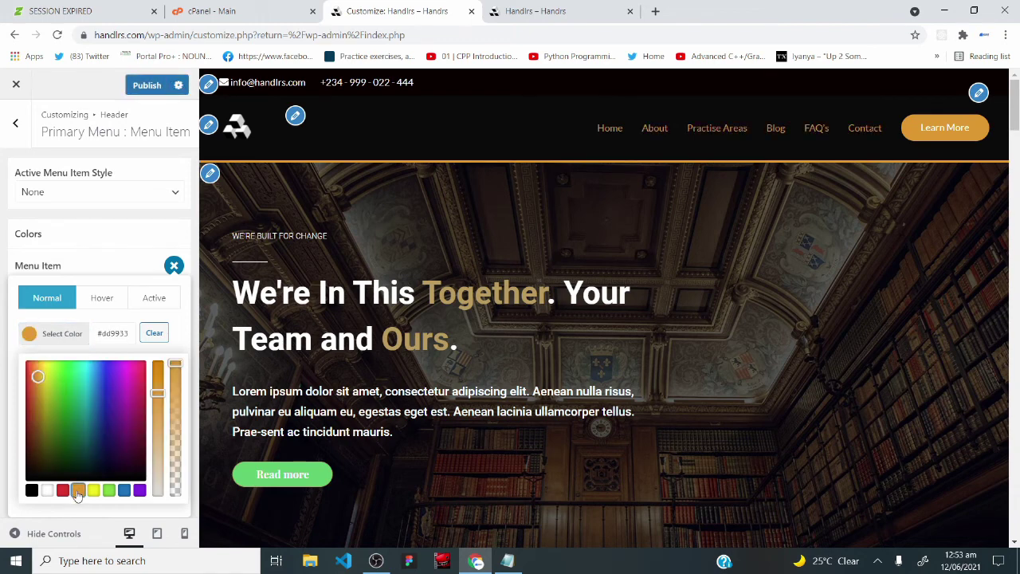
{"action": "left_click", "coordinate": [34, 322]}
{"action": "left_click", "coordinate": [102, 301]}
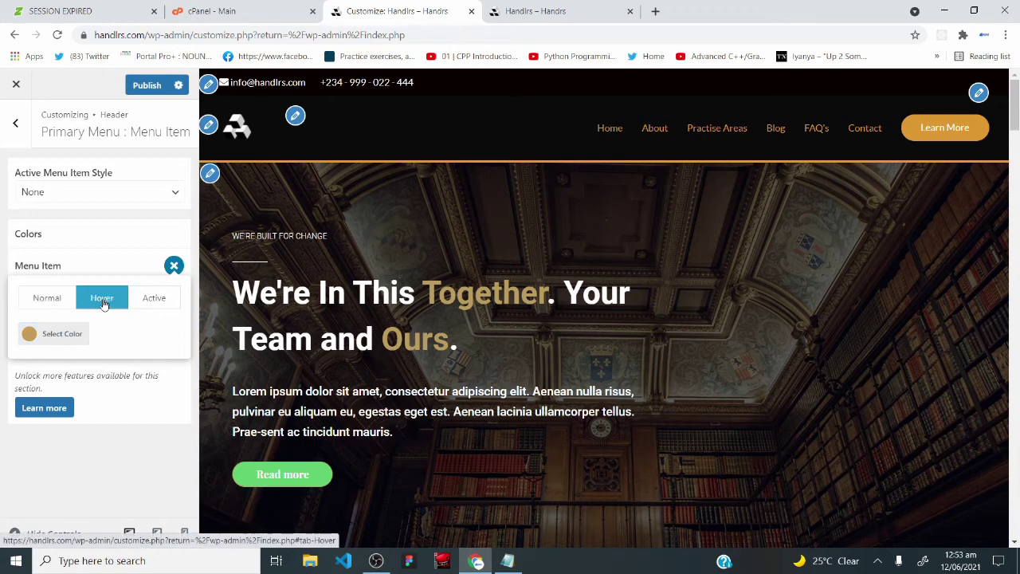
{"action": "left_click", "coordinate": [44, 337]}
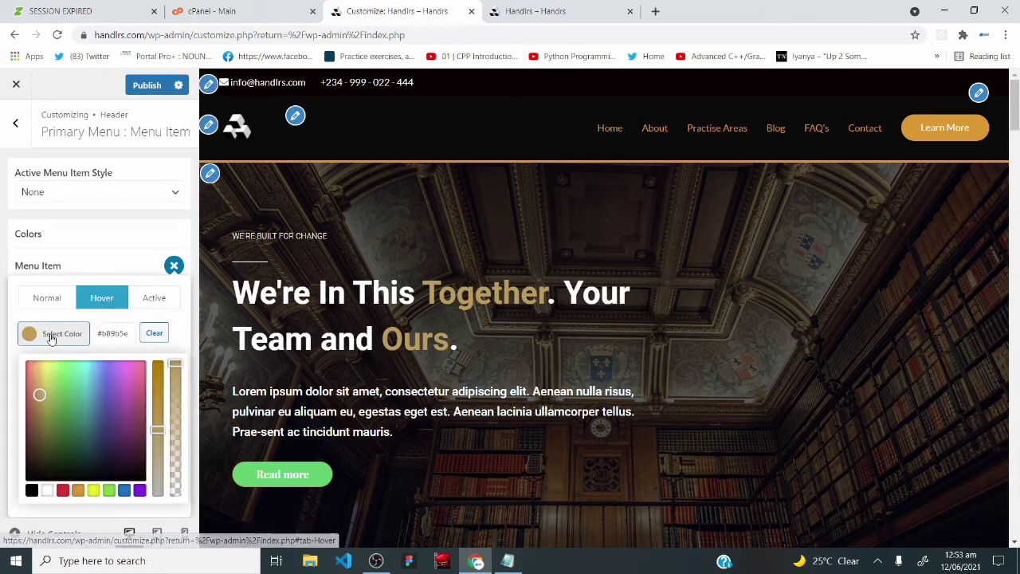
{"action": "mouse_move", "coordinate": [81, 396]}
{"action": "left_mouse_down"}
{"action": "mouse_move", "coordinate": [75, 373]}
{"action": "mouse_move", "coordinate": [83, 395]}
{"action": "left_mouse_up"}
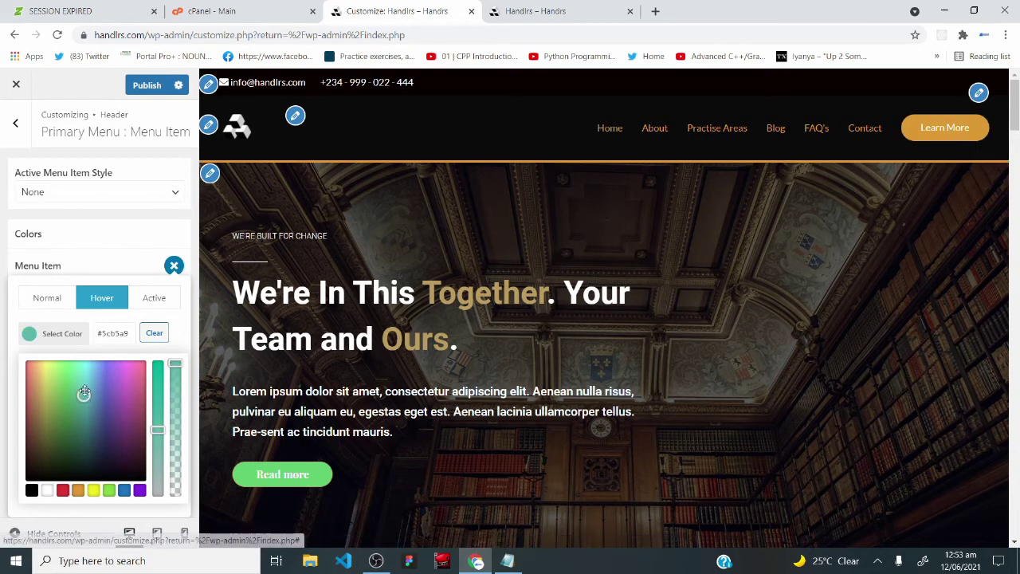
{"action": "left_click", "coordinate": [160, 299]}
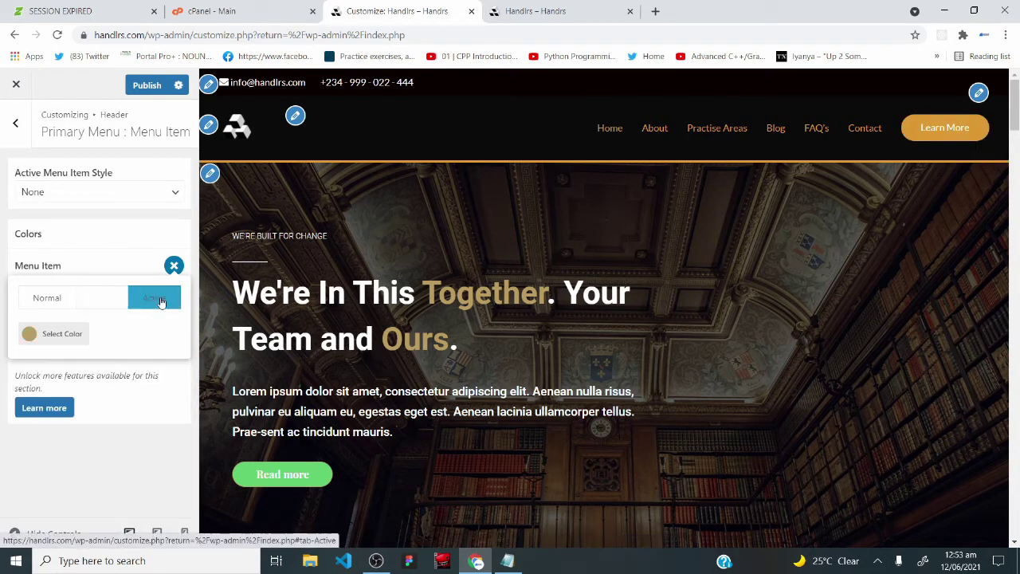
{"action": "left_click", "coordinate": [28, 335]}
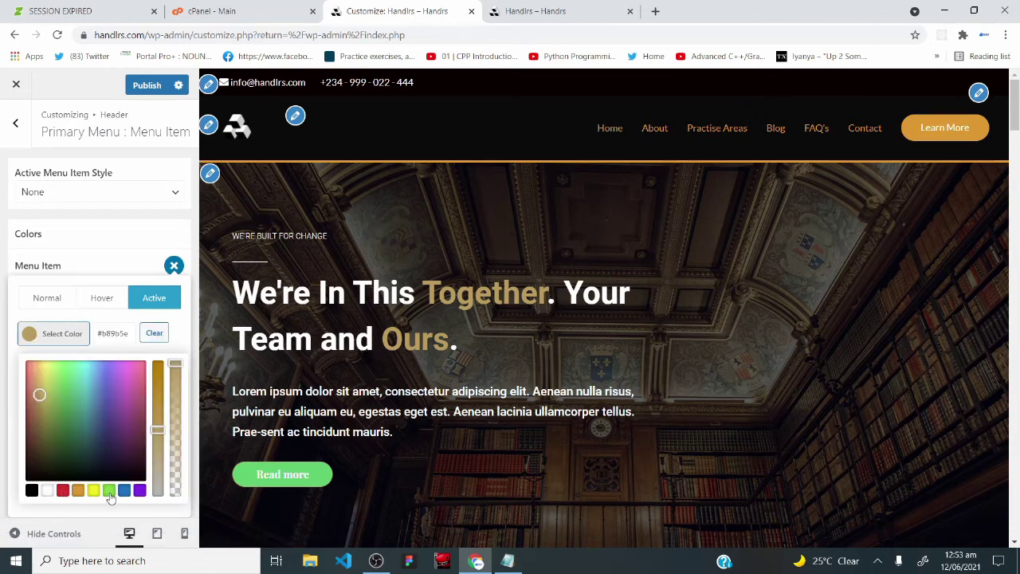
{"action": "left_click", "coordinate": [93, 491]}
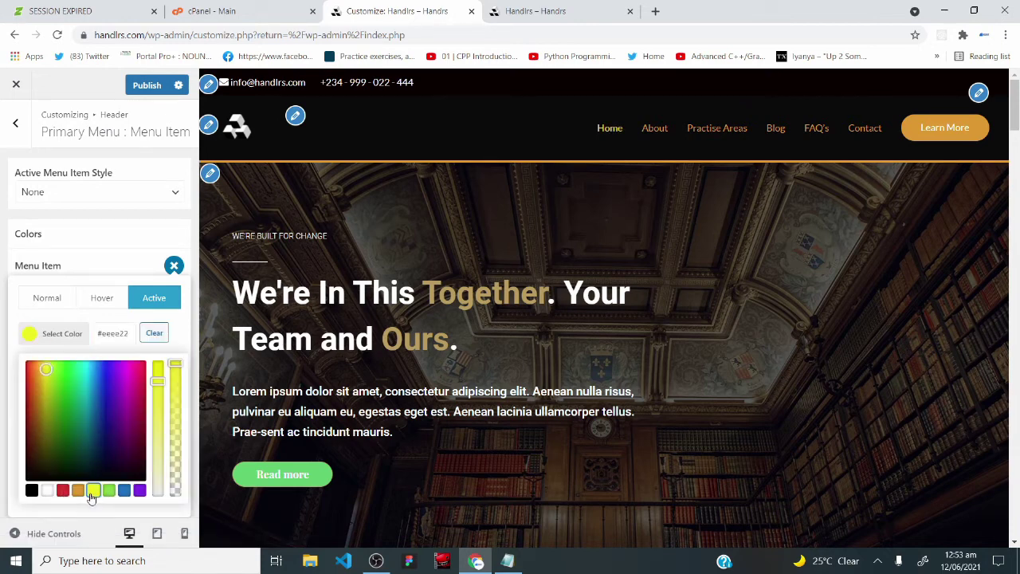
{"action": "left_click", "coordinate": [174, 268]}
{"action": "left_click_drag", "start_coordinate": [45, 236], "coordinate": [13, 234]}
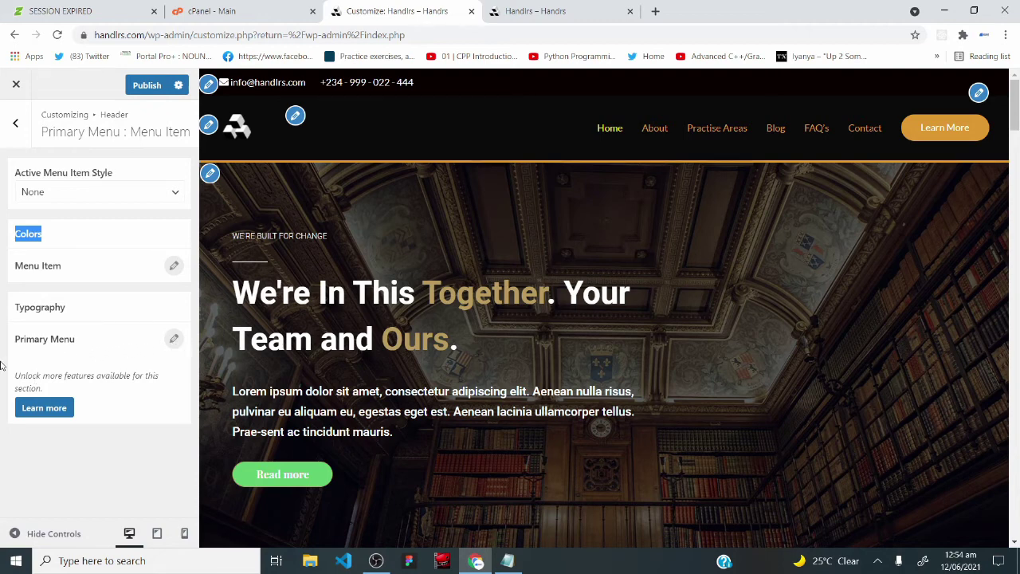
- Set the Primary Menu typography family to Poppins and publish the menu changes
{"action": "left_click", "coordinate": [173, 341]}
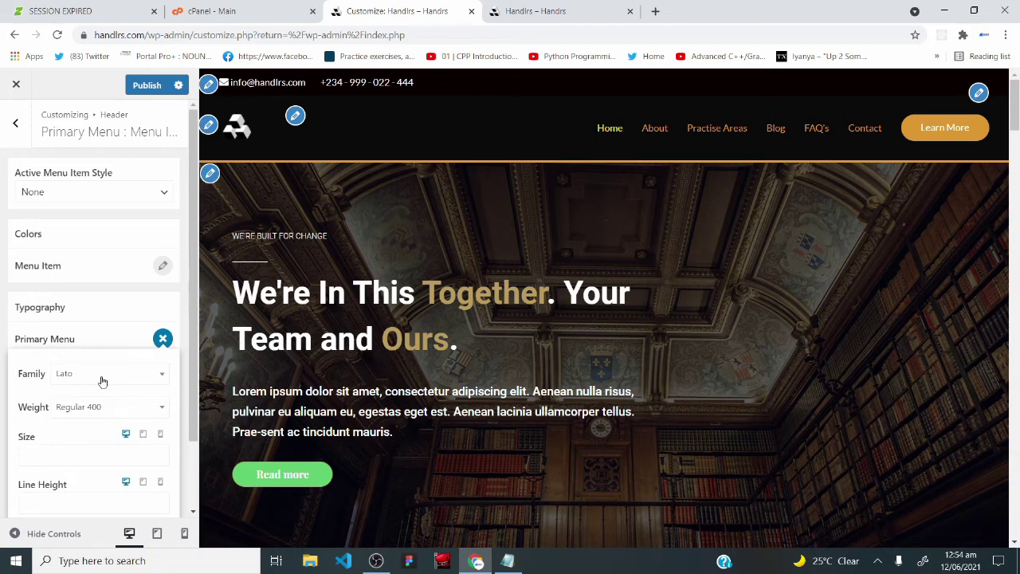
{"action": "left_click", "coordinate": [102, 382]}
{"action": "type", "text": "popp"}
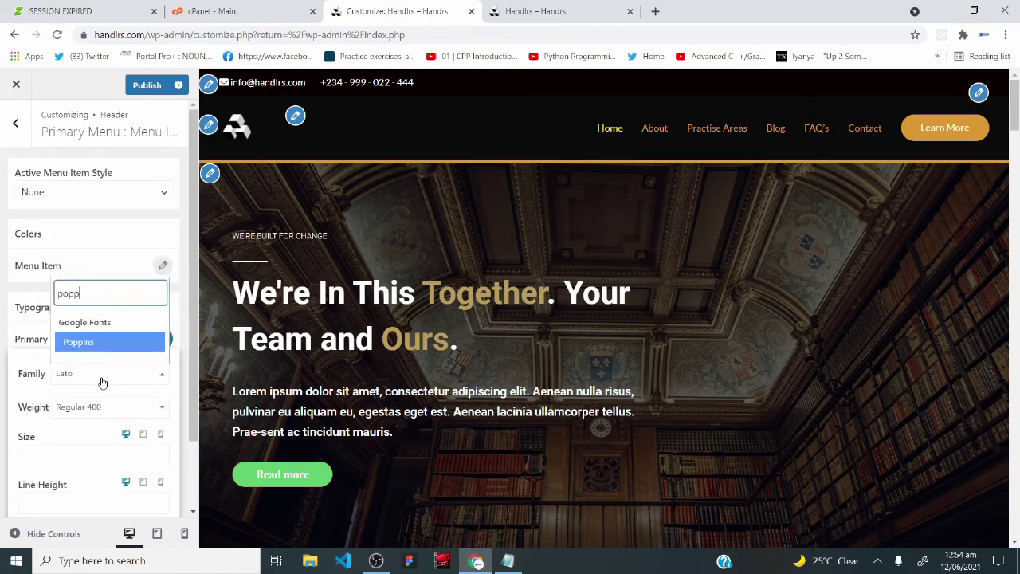
{"action": "key", "text": "Return"}
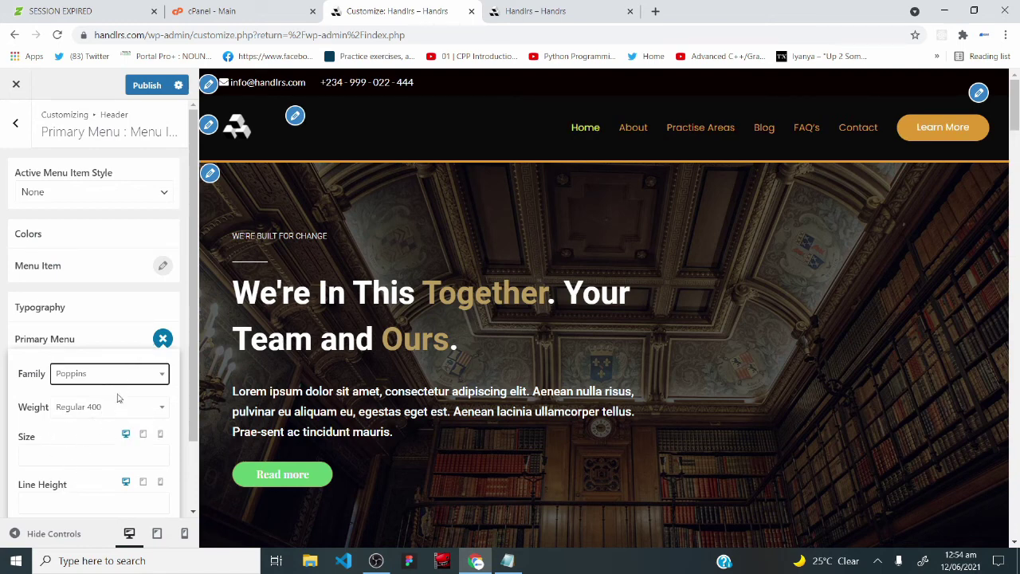
{"action": "left_click", "coordinate": [162, 339]}
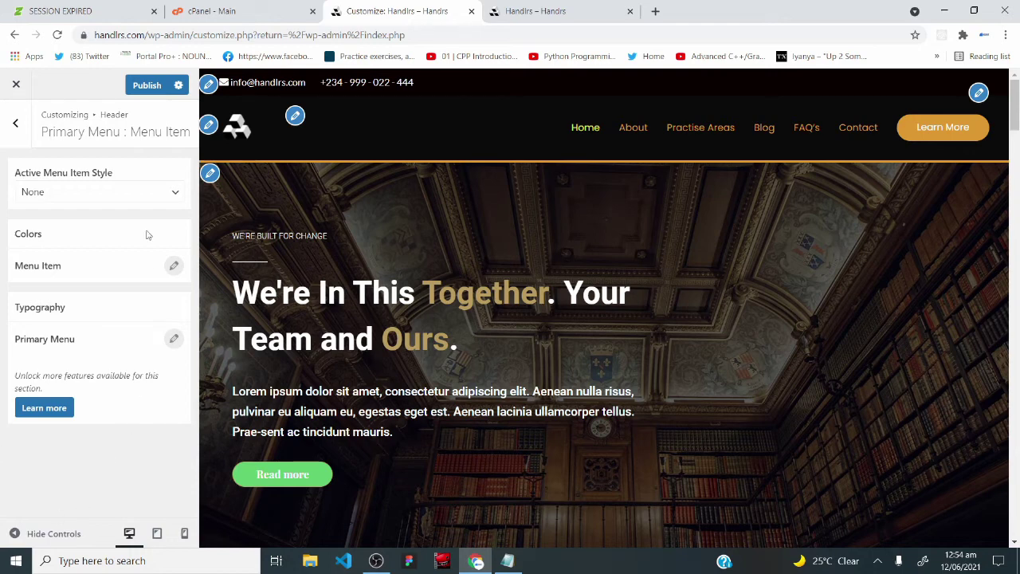
{"action": "left_click", "coordinate": [138, 88]}
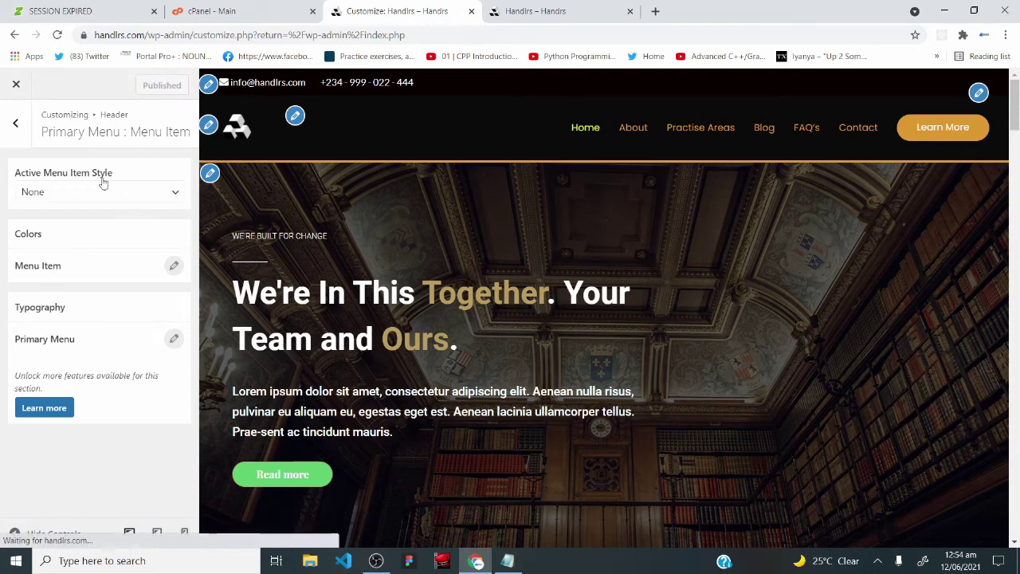
{"action": "left_click", "coordinate": [14, 128]}
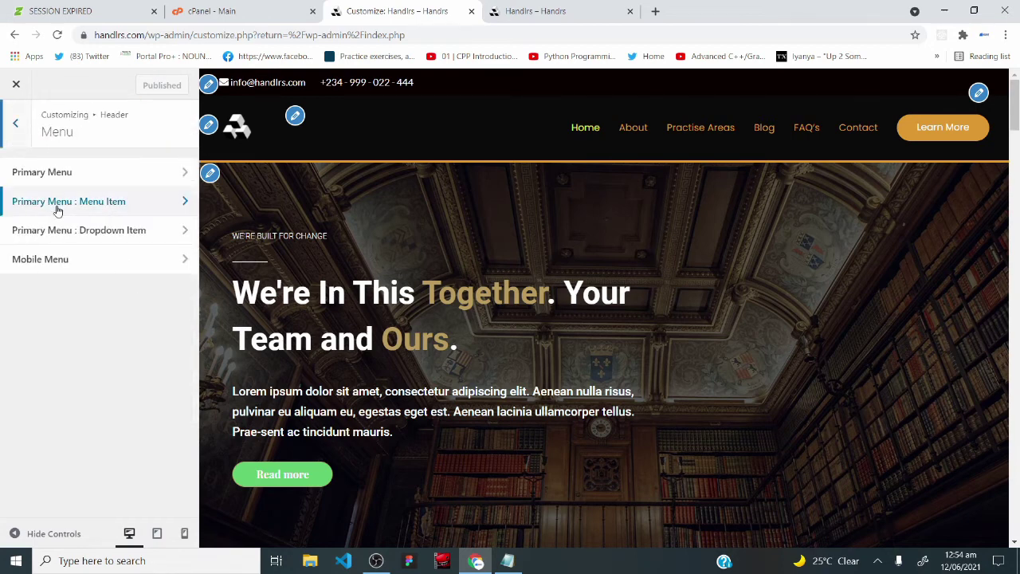
- Set the Dropdown Item typography family to Poppins and publish
{"action": "left_click", "coordinate": [90, 233]}
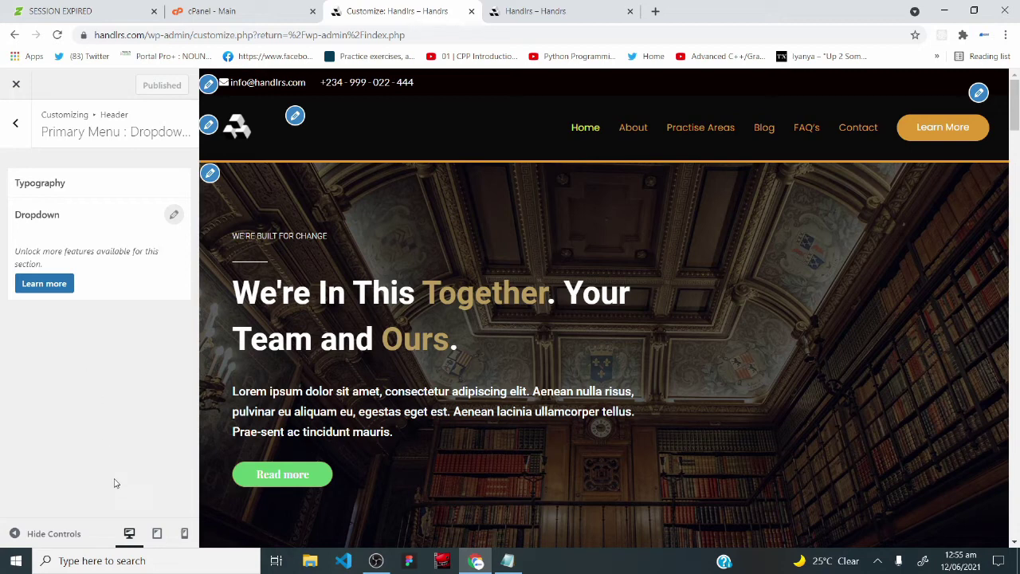
{"action": "left_click", "coordinate": [172, 217]}
{"action": "left_click", "coordinate": [119, 250]}
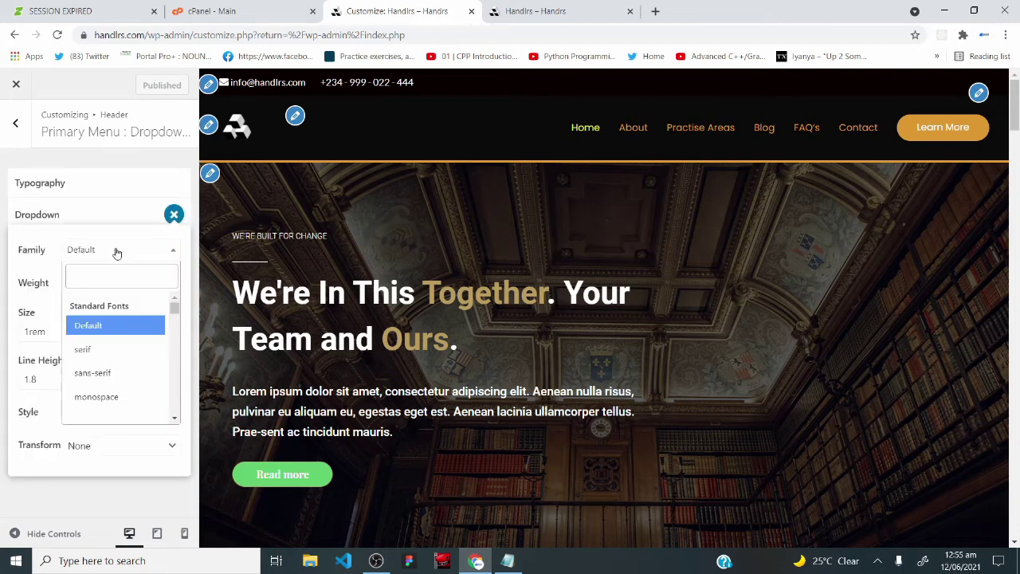
{"action": "type", "text": "poppins"}
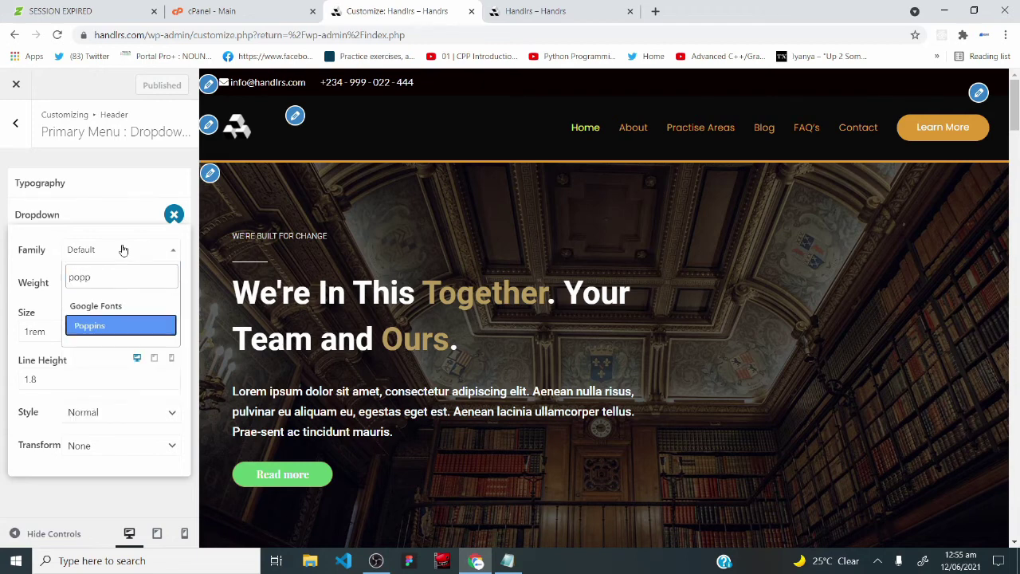
{"action": "key", "text": "Return"}
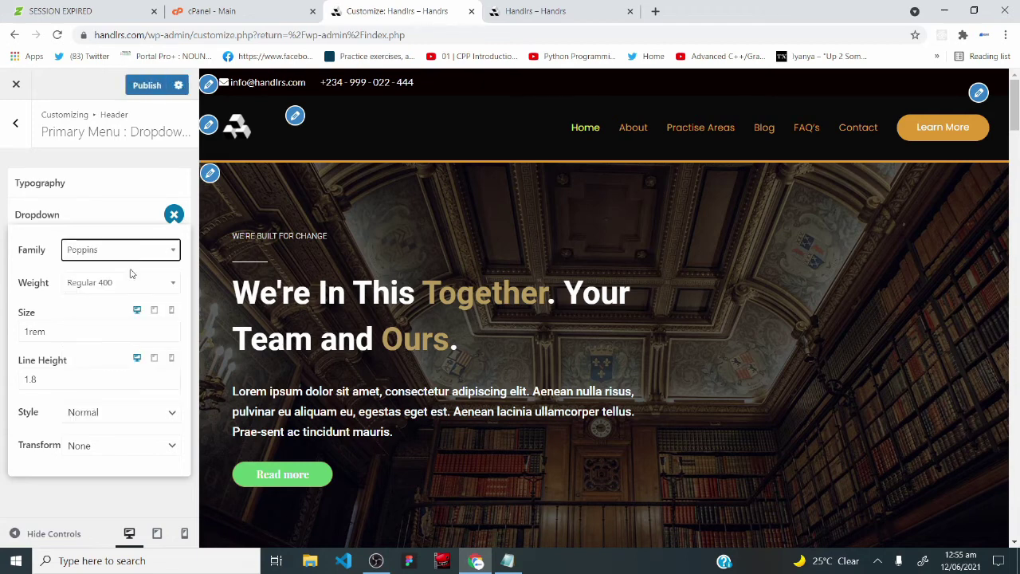
{"action": "left_click", "coordinate": [174, 215]}
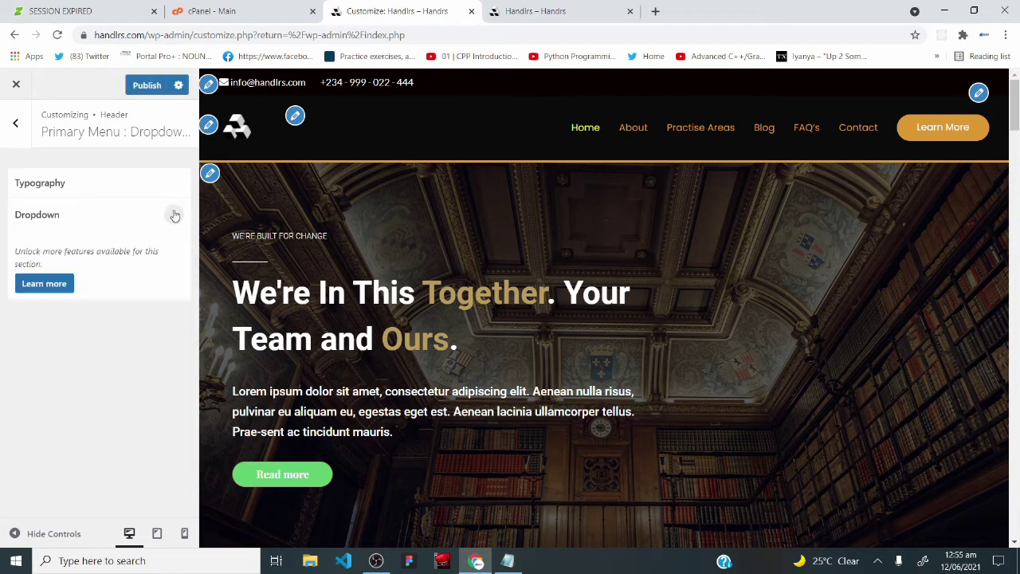
{"action": "left_click", "coordinate": [142, 86]}
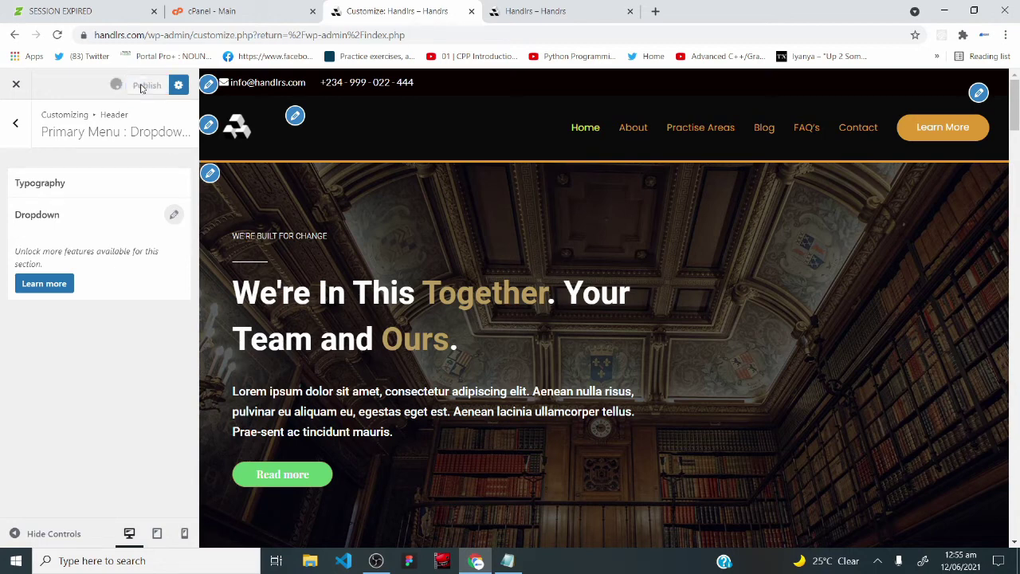
{"action": "left_click", "coordinate": [13, 125]}
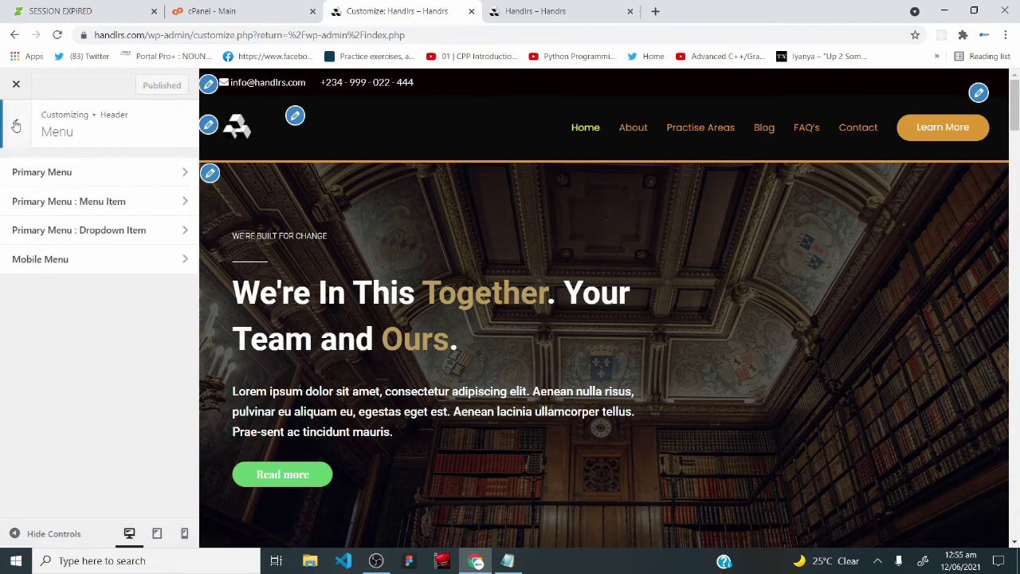
- Set the Mobile Menu typography family to Poppins, publish, and return to the Header settings
{"action": "left_click", "coordinate": [83, 260]}
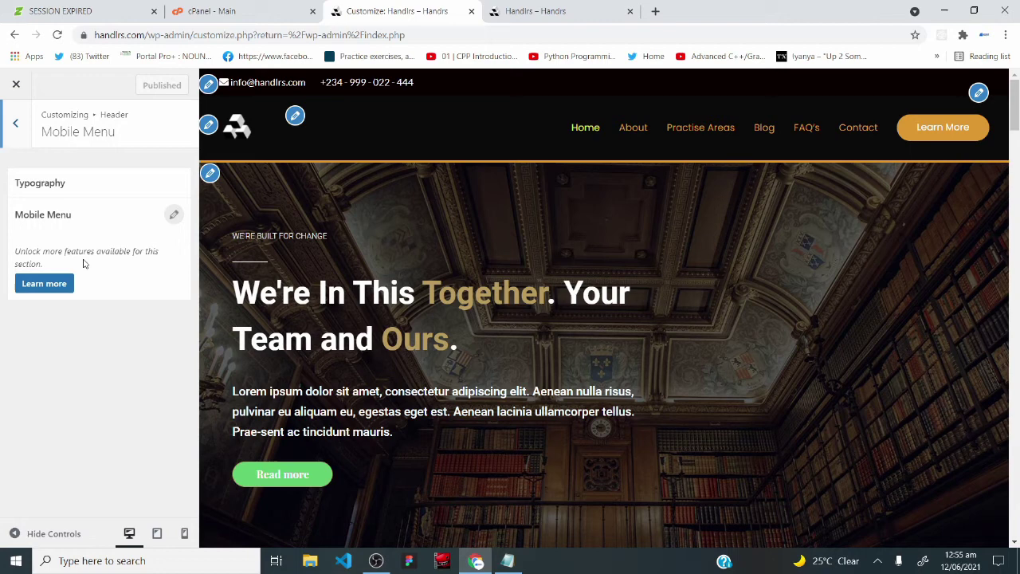
{"action": "left_click", "coordinate": [174, 214]}
{"action": "left_click", "coordinate": [140, 250]}
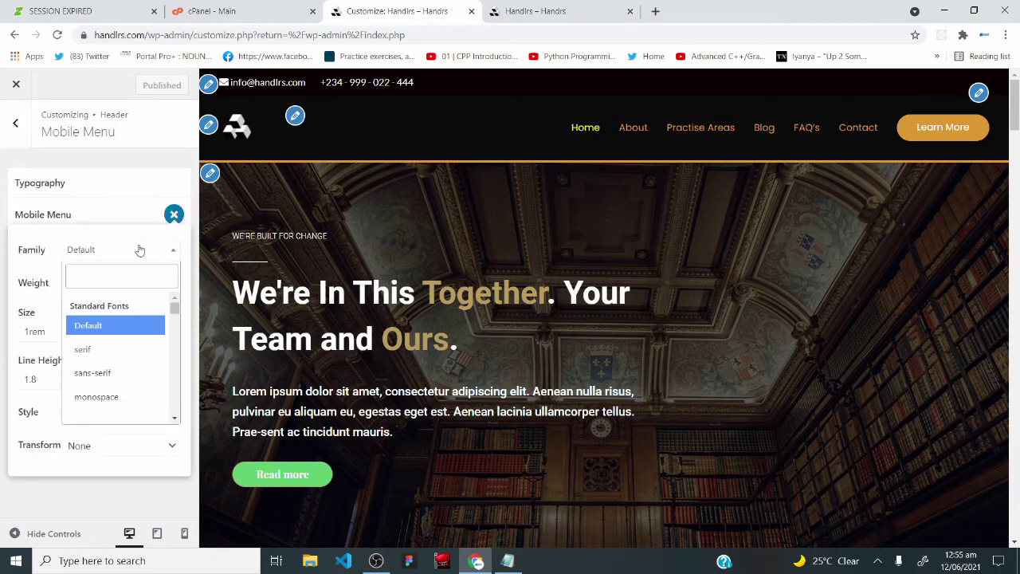
{"action": "type", "text": "popp"}
{"action": "key", "text": "Return"}
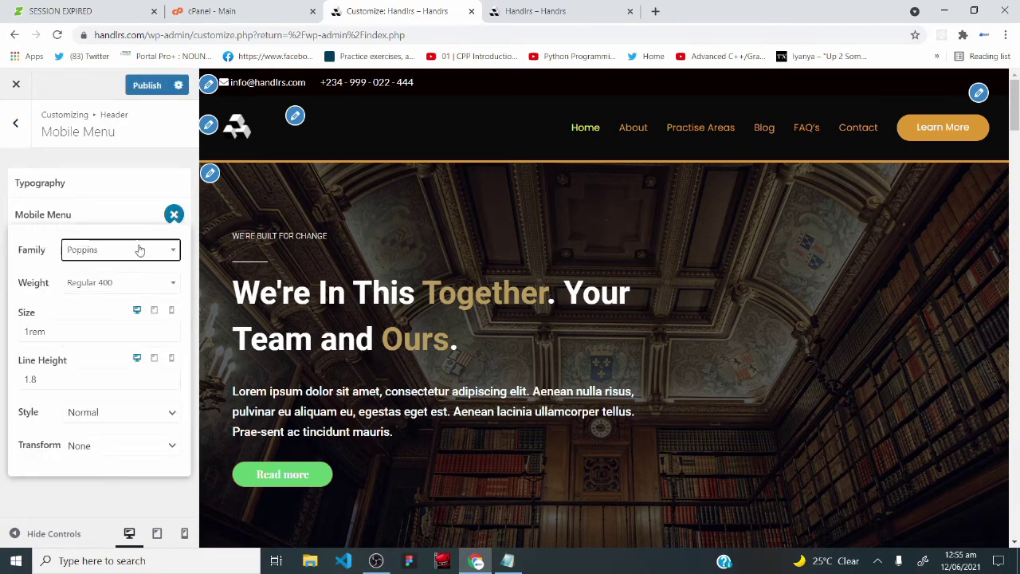
{"action": "left_click", "coordinate": [174, 216]}
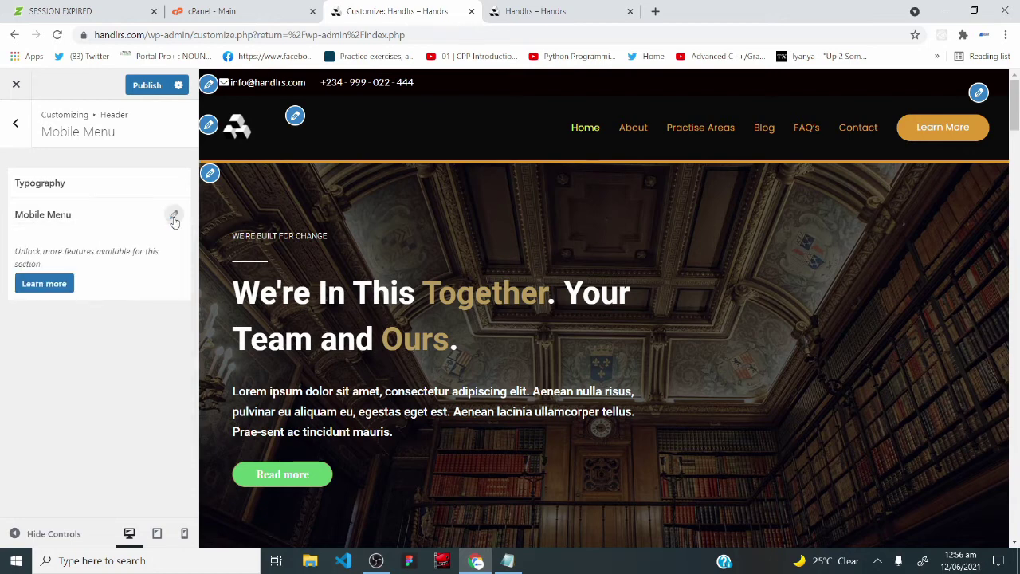
{"action": "left_click", "coordinate": [141, 86]}
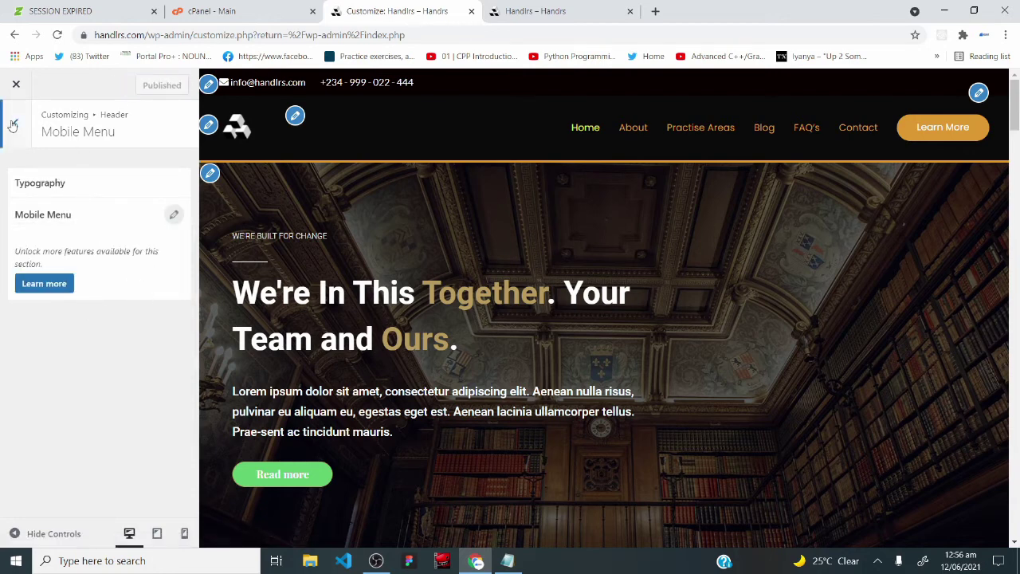
{"action": "left_click", "coordinate": [12, 126]}
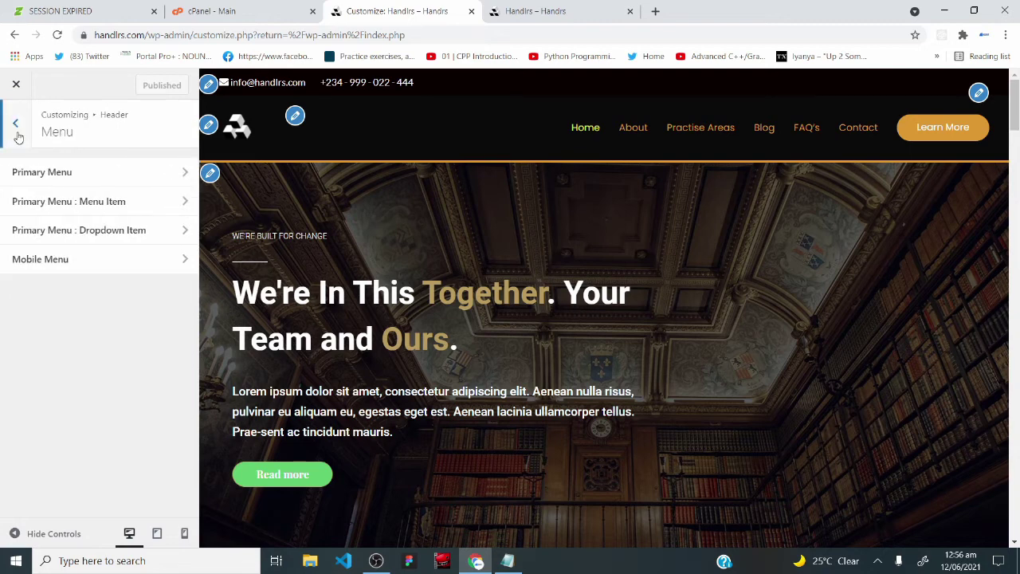
{"action": "left_click", "coordinate": [18, 134]}
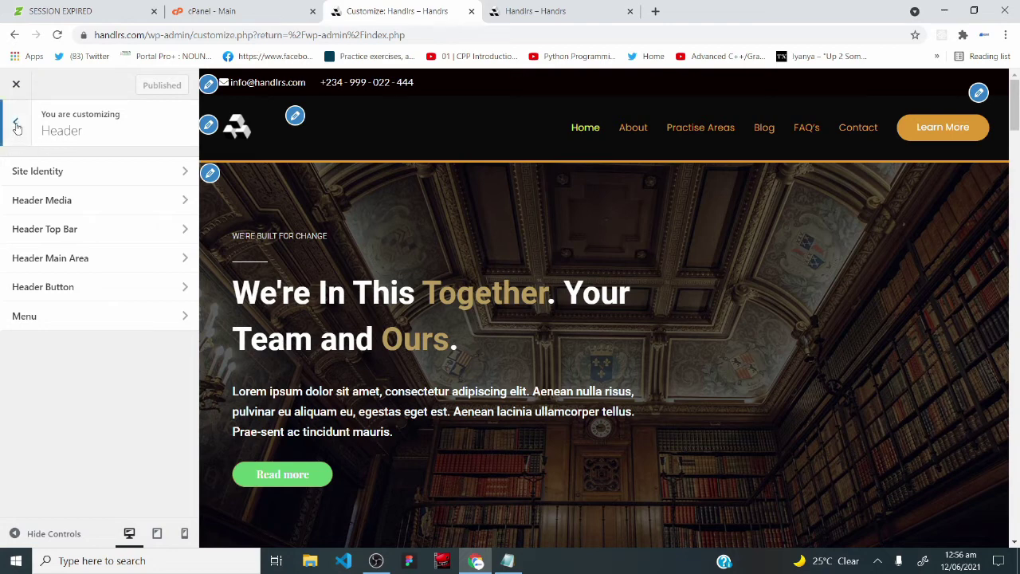
- Reload the live site and scroll the home page down to the footer and back
{"action": "left_click", "coordinate": [18, 127]}
{"action": "left_click", "coordinate": [574, 8]}
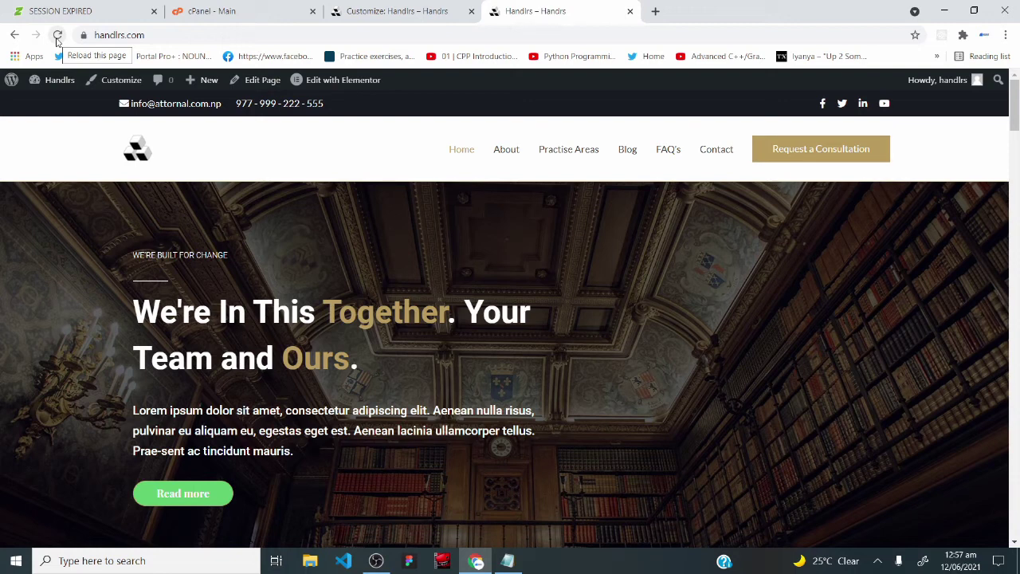
{"action": "left_click", "coordinate": [57, 35]}
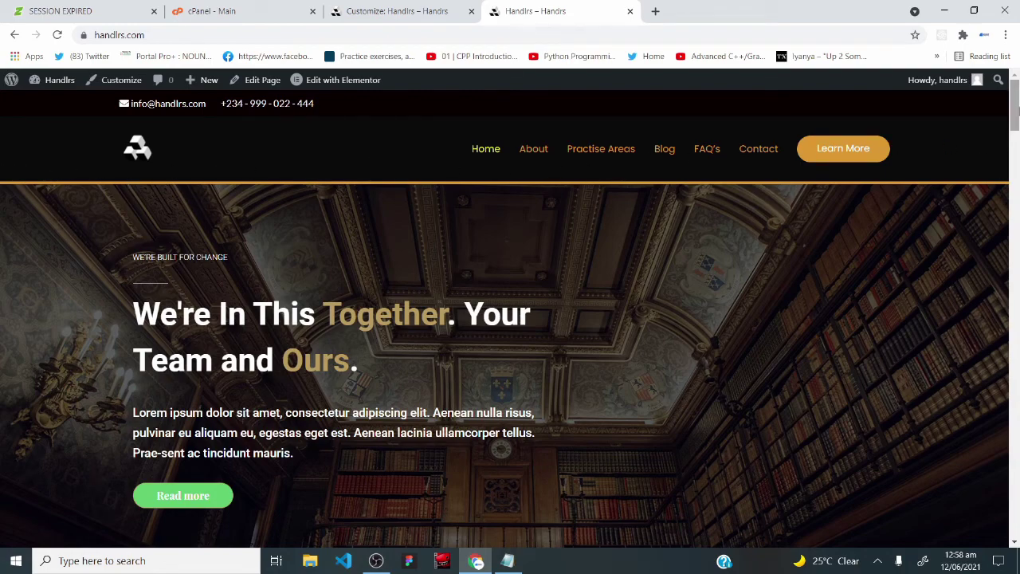
{"action": "left_click_drag", "start_coordinate": [1016, 111], "coordinate": [1015, 518]}
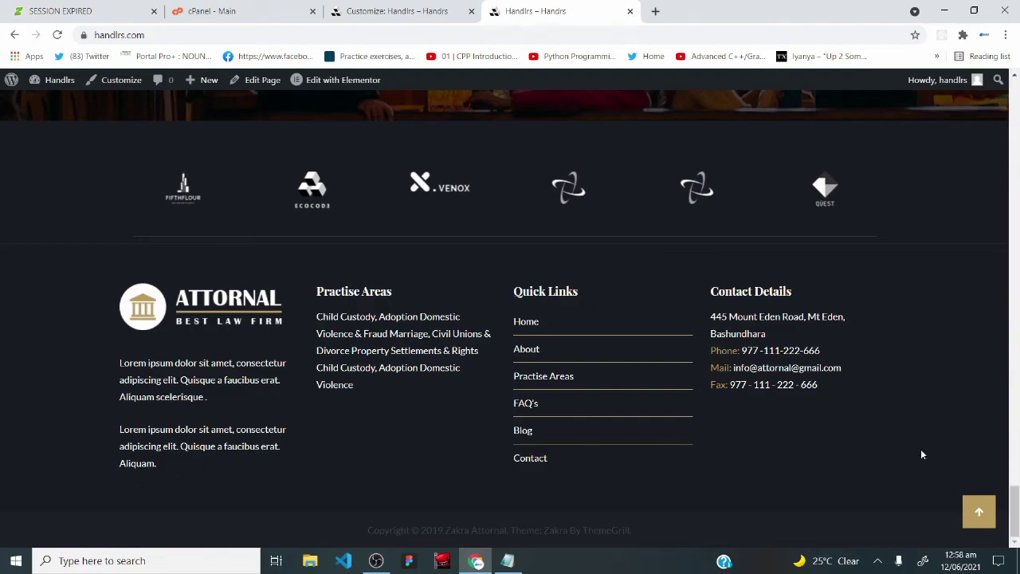
{"action": "left_click", "coordinate": [979, 511]}
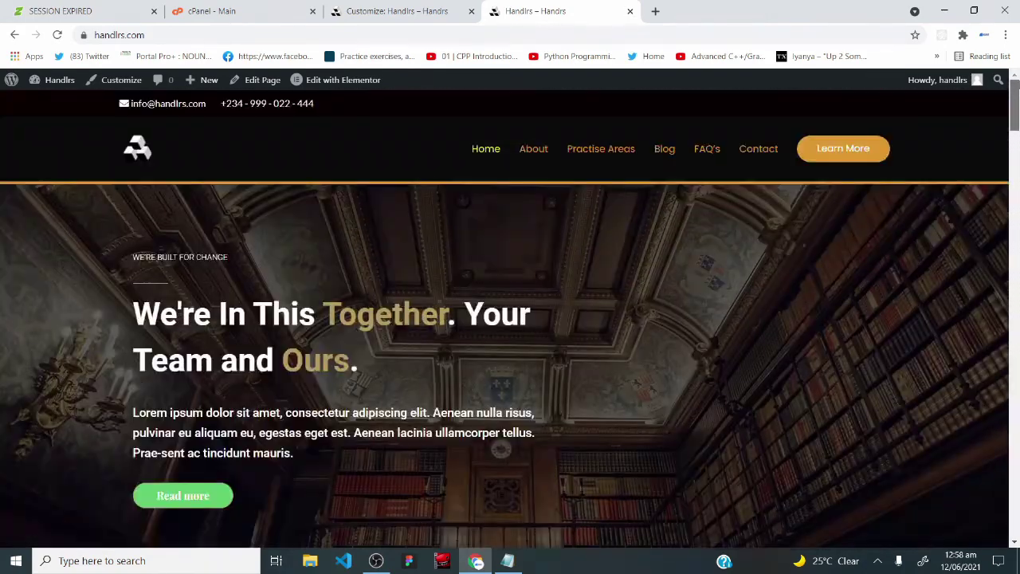
{"action": "left_click_drag", "start_coordinate": [1016, 96], "coordinate": [1017, 70]}
{"action": "scroll", "coordinate": [604, 337], "scroll_direction": "down", "scroll_amount": 2}
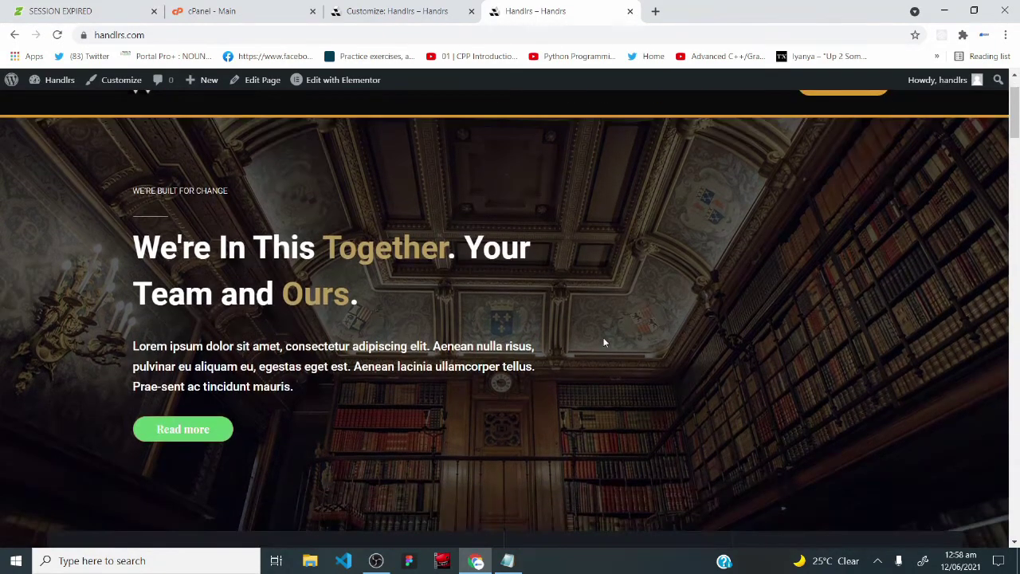
{"action": "scroll", "coordinate": [553, 295], "scroll_direction": "down", "scroll_amount": 20}
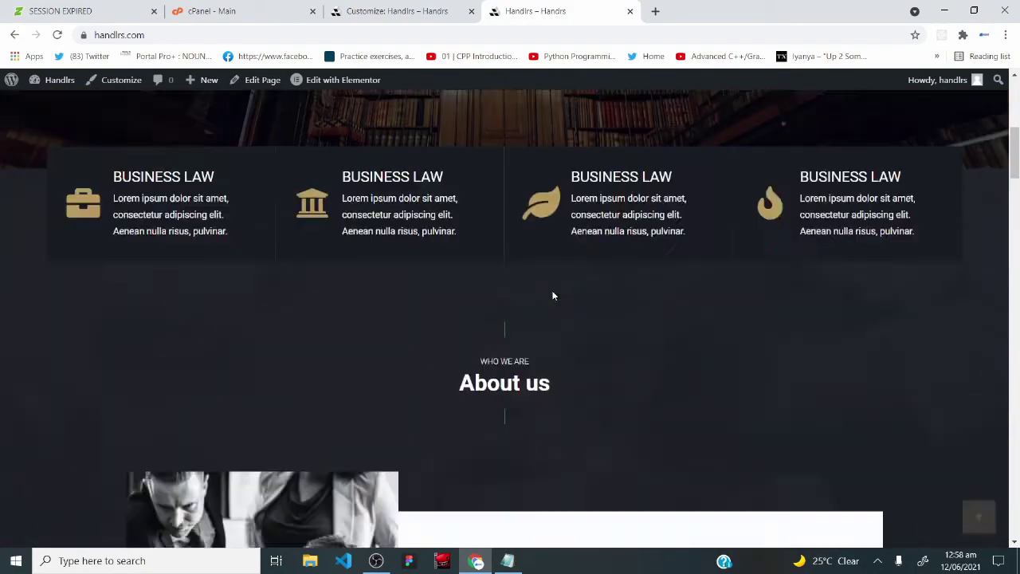
{"action": "scroll", "coordinate": [553, 295], "scroll_direction": "down", "scroll_amount": 10}
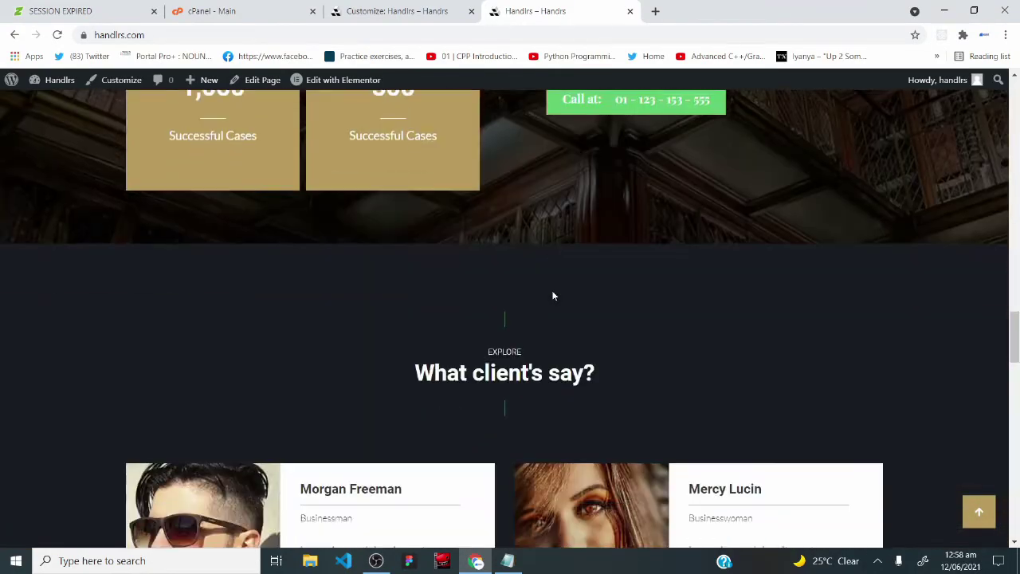
{"action": "scroll", "coordinate": [553, 295], "scroll_direction": "down", "scroll_amount": 10}
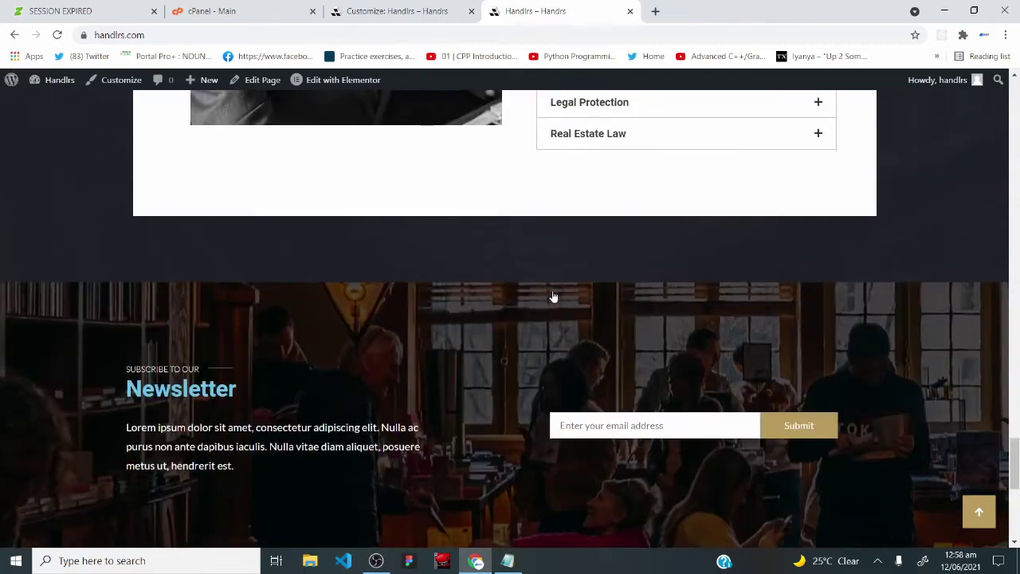
{"action": "scroll", "coordinate": [1015, 543], "scroll_direction": "down", "scroll_amount": 3}
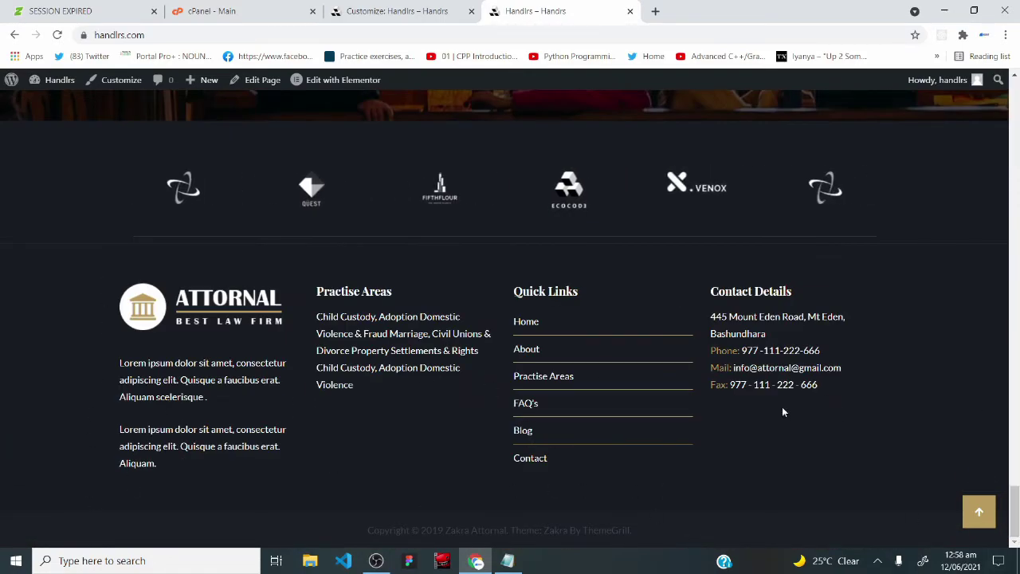
{"action": "left_click_drag", "start_coordinate": [1015, 510], "coordinate": [1016, 91]}
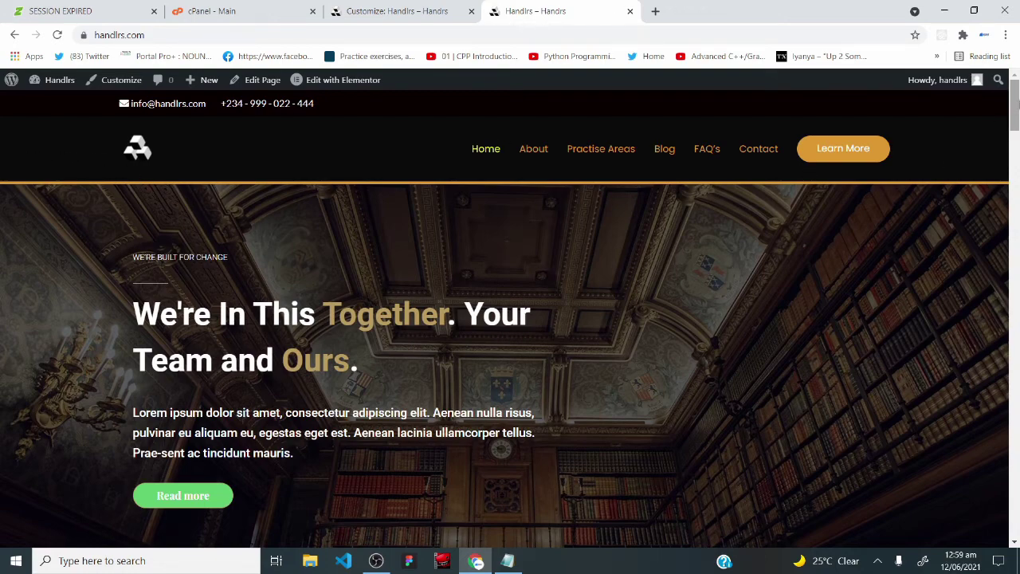
{"action": "left_click_drag", "start_coordinate": [1016, 104], "coordinate": [1015, 518]}
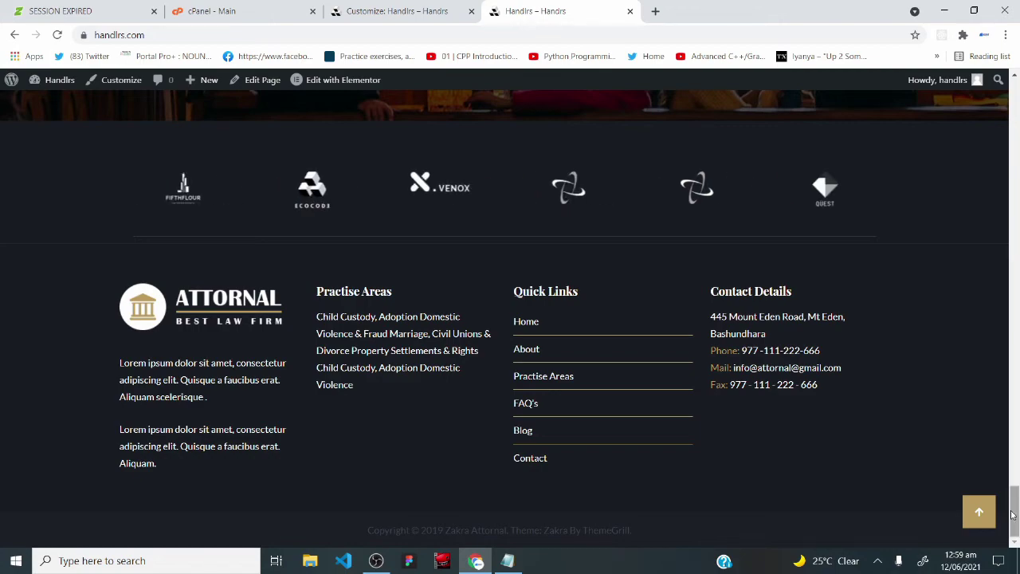
{"action": "left_click_drag", "start_coordinate": [1015, 514], "coordinate": [1015, 85]}
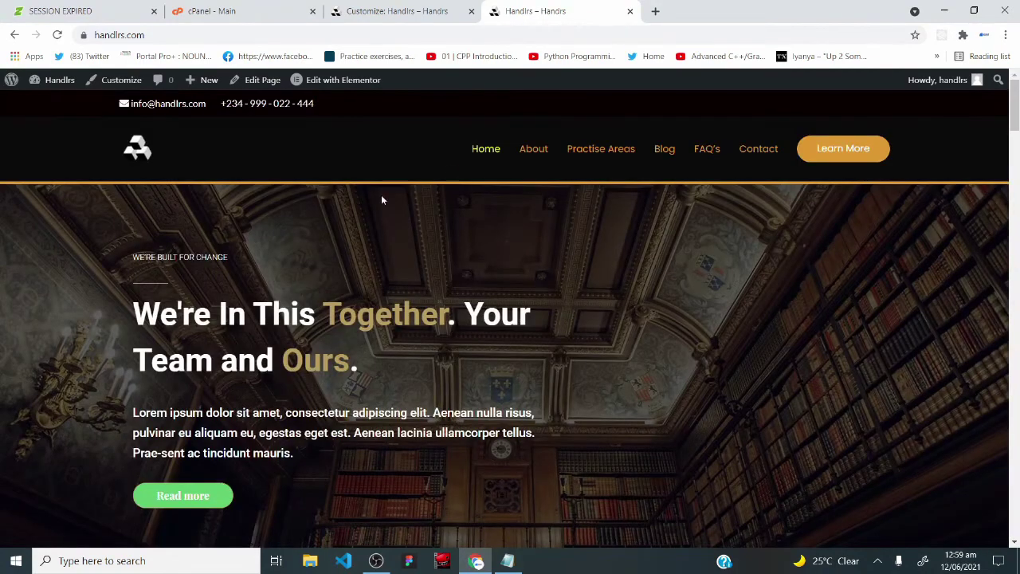
- Visit the About and Practise Areas pages, scrolling down to view the footer
{"action": "left_click", "coordinate": [533, 149]}
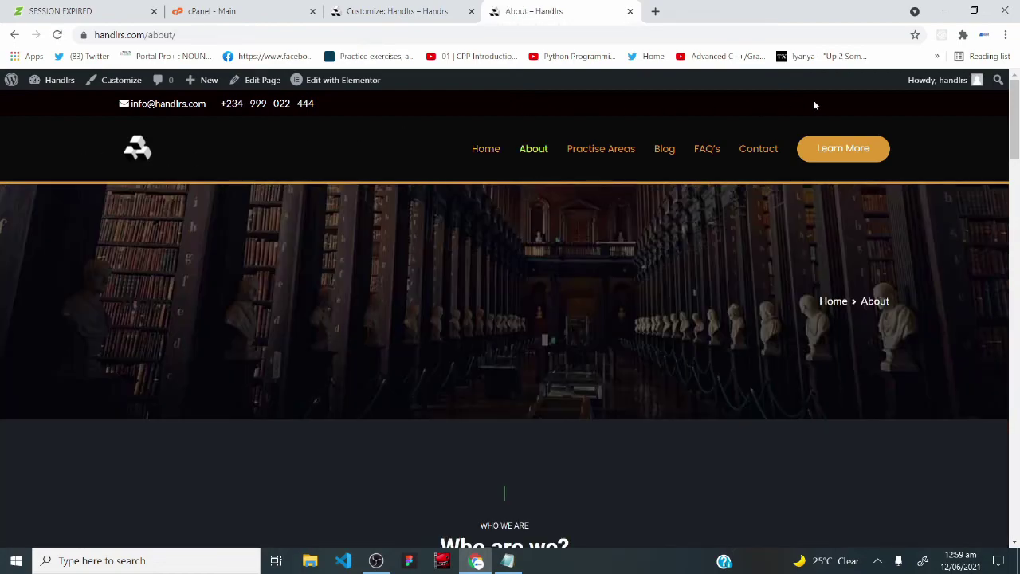
{"action": "scroll", "coordinate": [815, 105], "scroll_direction": "down", "scroll_amount": 20}
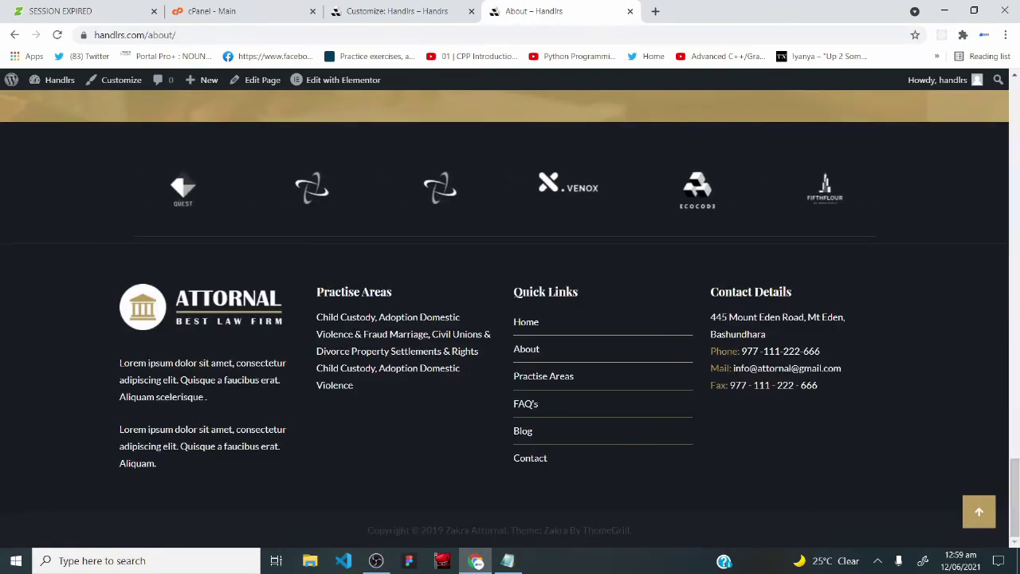
{"action": "scroll", "coordinate": [733, 285], "scroll_direction": "up", "scroll_amount": 20}
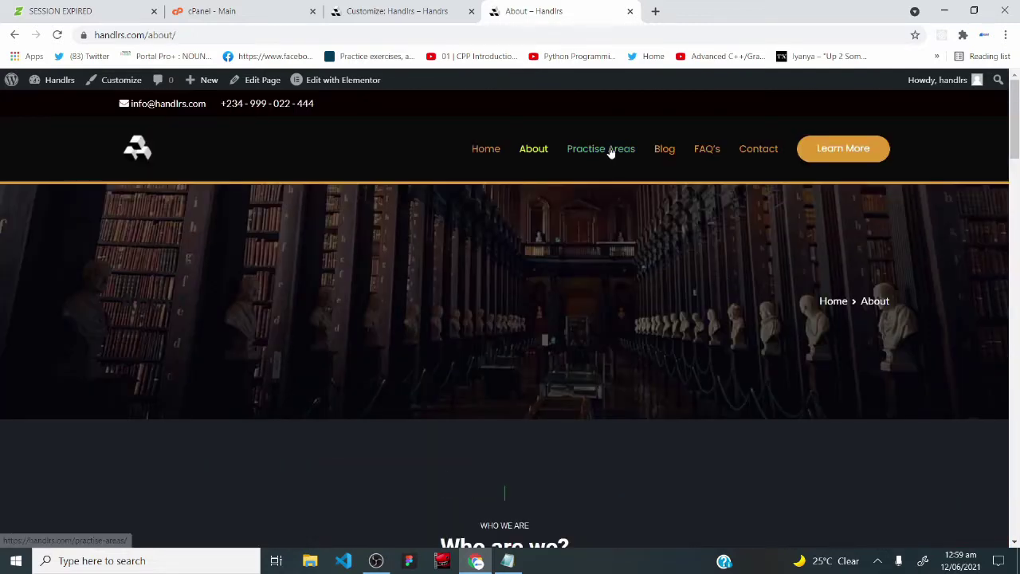
{"action": "left_click", "coordinate": [610, 151]}
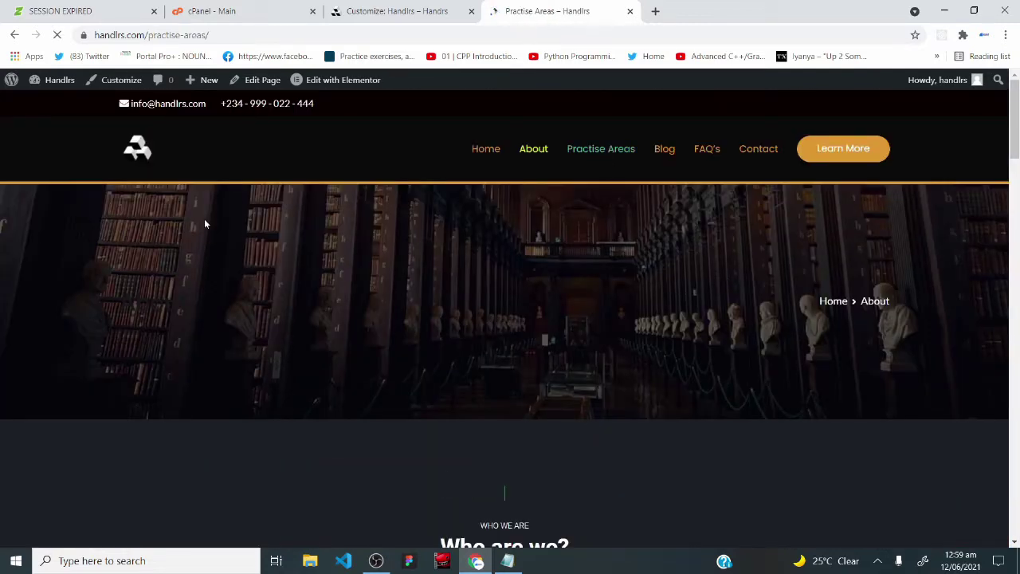
{"action": "scroll", "coordinate": [352, 514], "scroll_direction": "down", "scroll_amount": 20}
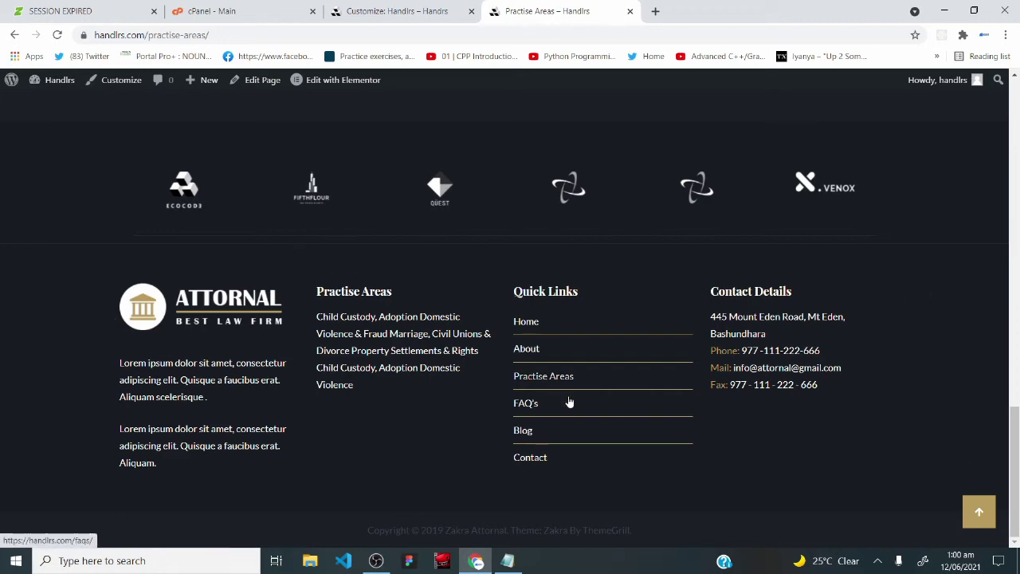
- Go to the Customizer's Footer > Footer Widgets settings
{"action": "left_click", "coordinate": [410, 8]}
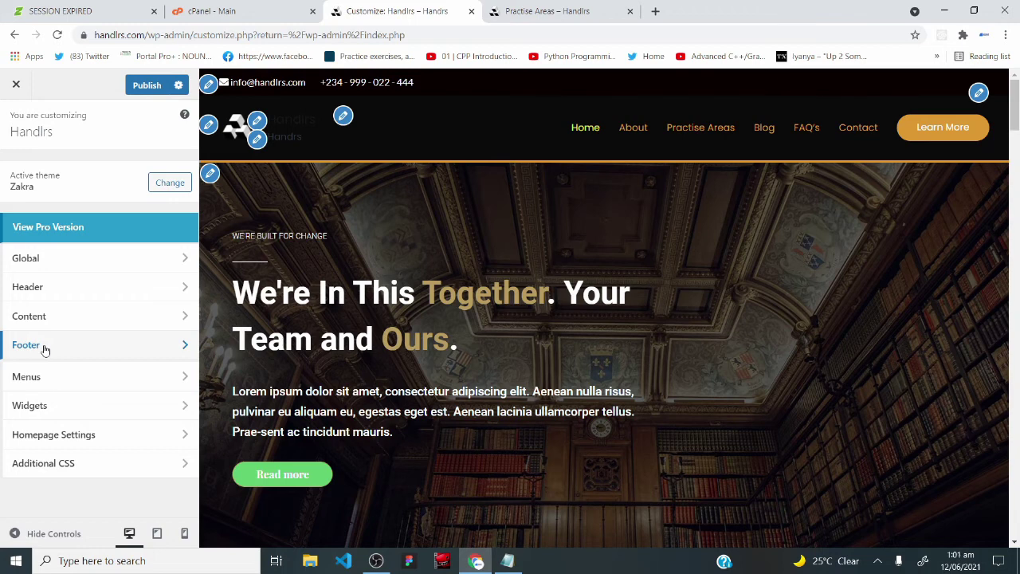
{"action": "left_click", "coordinate": [46, 350]}
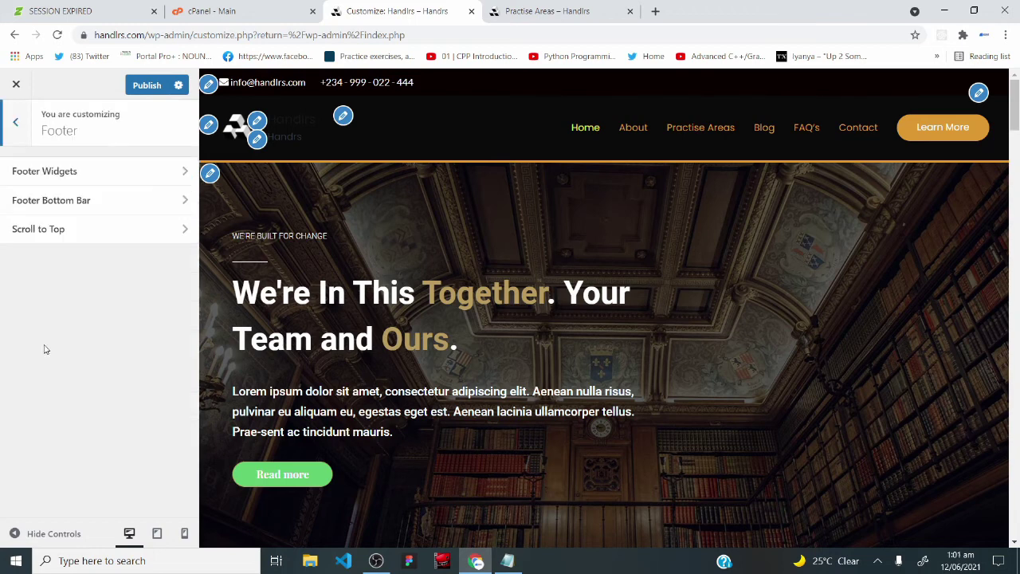
{"action": "left_click", "coordinate": [62, 180]}
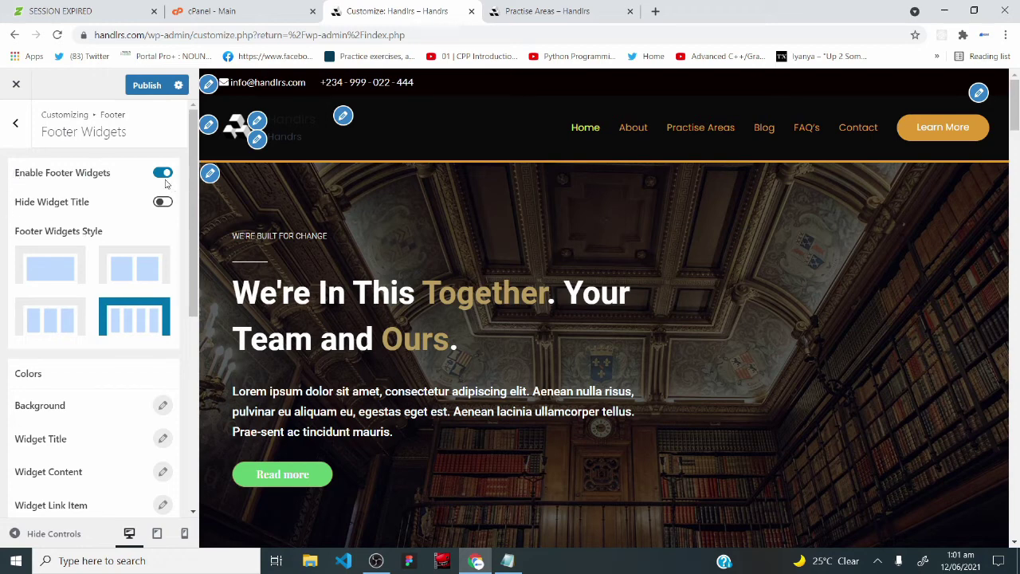
- Review the hide widget title option, the footer widget layout styles and the Colors settings
{"action": "scroll", "coordinate": [98, 364], "scroll_direction": "down", "scroll_amount": 2}
{"action": "scroll", "coordinate": [99, 360], "scroll_direction": "up", "scroll_amount": 2}
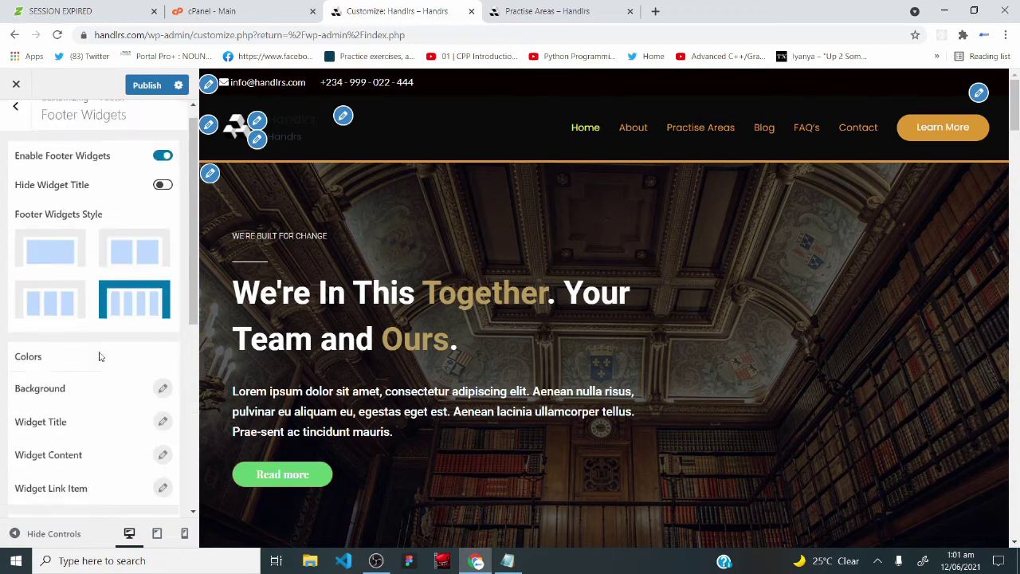
{"action": "scroll", "coordinate": [99, 356], "scroll_direction": "up", "scroll_amount": 1}
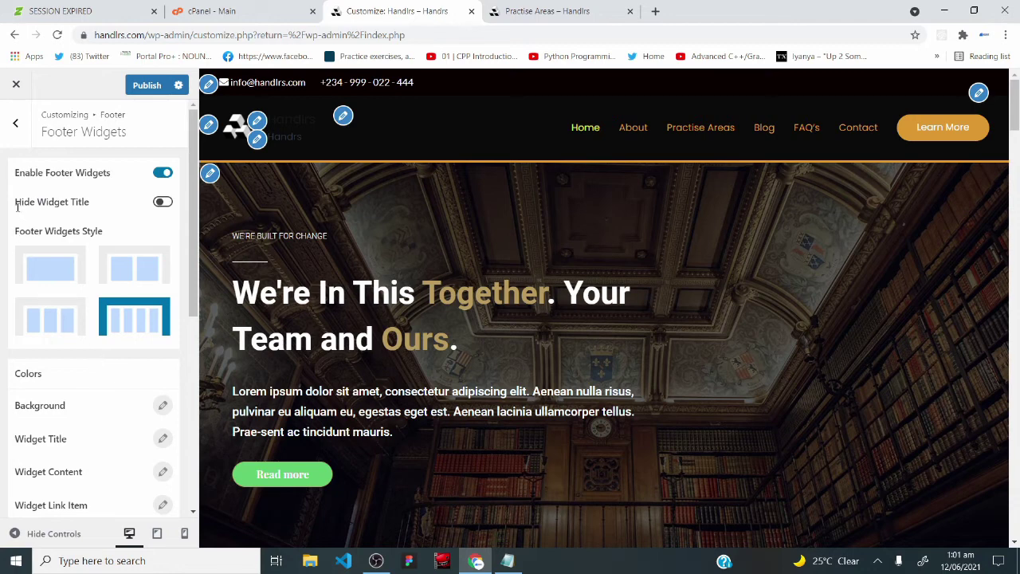
{"action": "left_click_drag", "start_coordinate": [17, 206], "coordinate": [80, 205]}
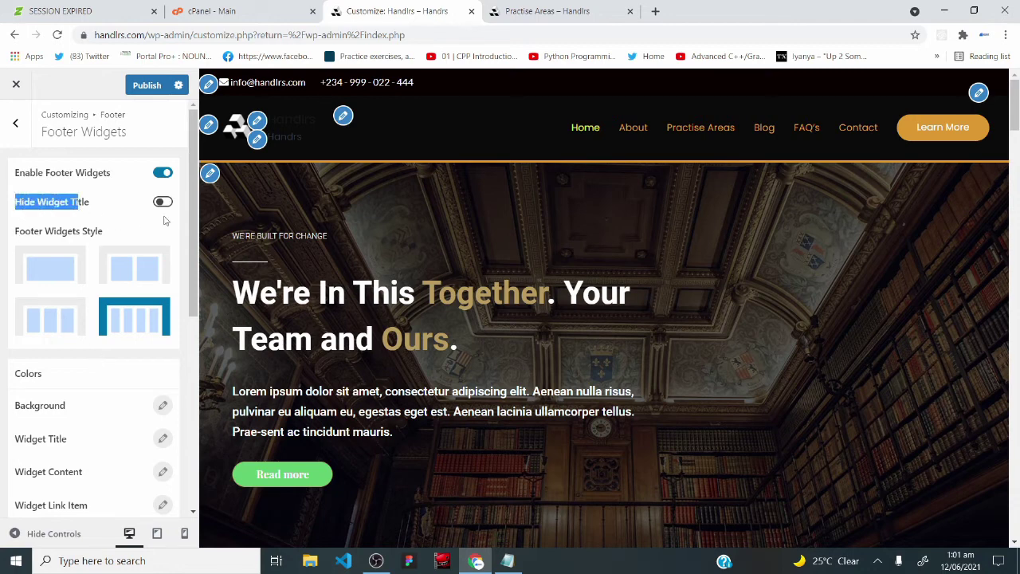
{"action": "left_click", "coordinate": [103, 233]}
{"action": "left_click_drag", "start_coordinate": [16, 235], "coordinate": [103, 234]}
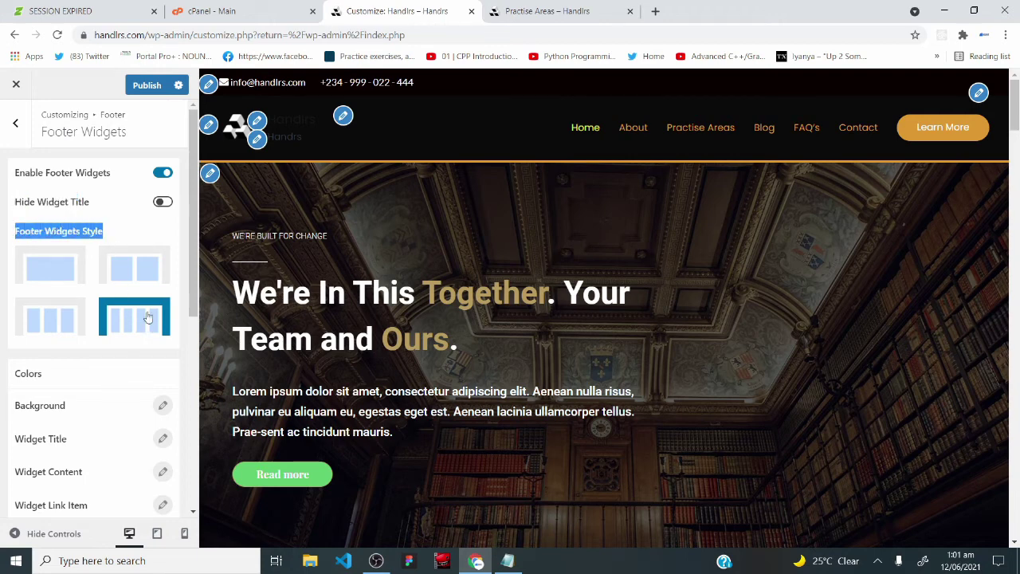
{"action": "scroll", "coordinate": [127, 343], "scroll_direction": "down", "scroll_amount": 2}
{"action": "scroll", "coordinate": [124, 347], "scroll_direction": "up", "scroll_amount": 2}
{"action": "scroll", "coordinate": [54, 323], "scroll_direction": "down", "scroll_amount": 3}
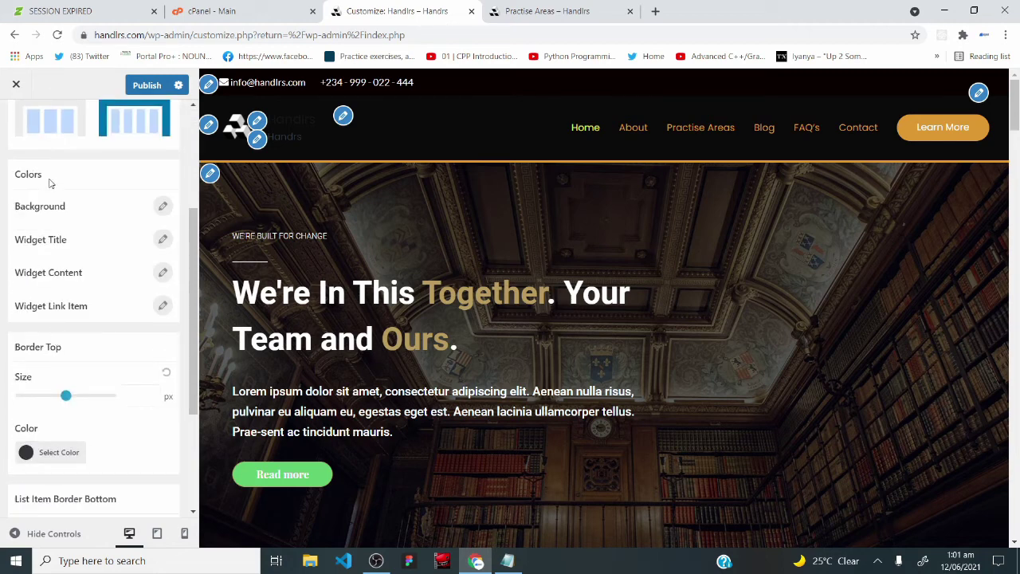
{"action": "left_click_drag", "start_coordinate": [48, 185], "coordinate": [18, 180]}
{"action": "scroll", "coordinate": [604, 309], "scroll_direction": "down", "scroll_amount": 1}
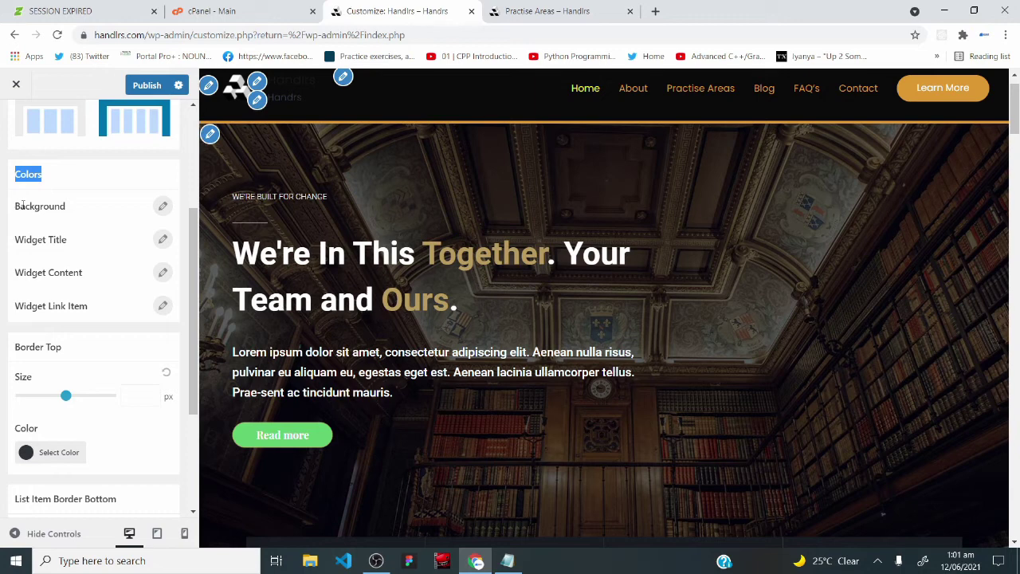
- Set the footer widget background to near-black #0a0505, glancing at title and content colours
{"action": "left_click", "coordinate": [162, 206]}
{"action": "mouse_move", "coordinate": [79, 383]}
{"action": "left_mouse_down"}
{"action": "mouse_move", "coordinate": [111, 369]}
{"action": "mouse_move", "coordinate": [76, 353]}
{"action": "mouse_move", "coordinate": [45, 359]}
{"action": "mouse_move", "coordinate": [18, 403]}
{"action": "left_mouse_up"}
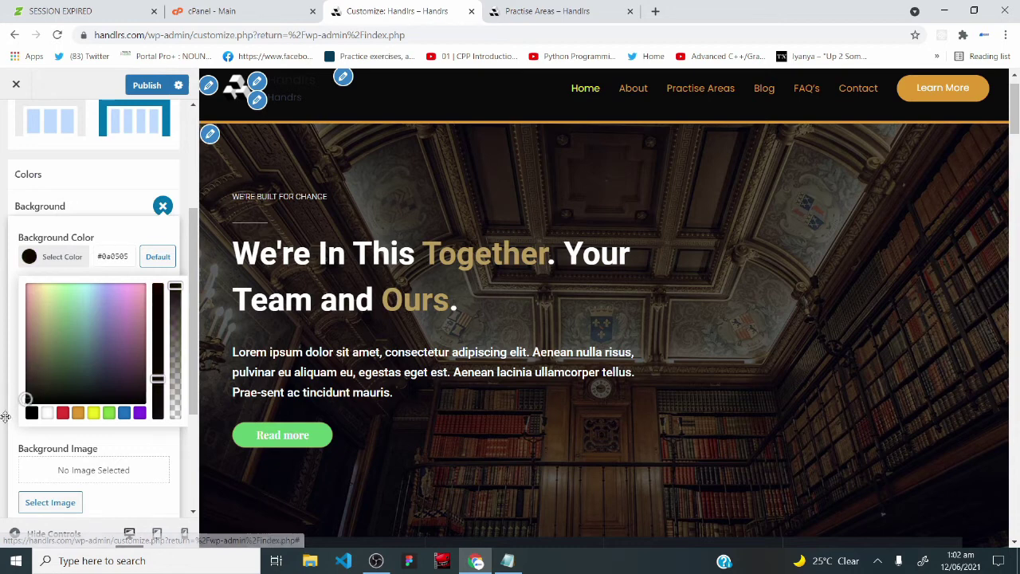
{"action": "left_click", "coordinate": [8, 422]}
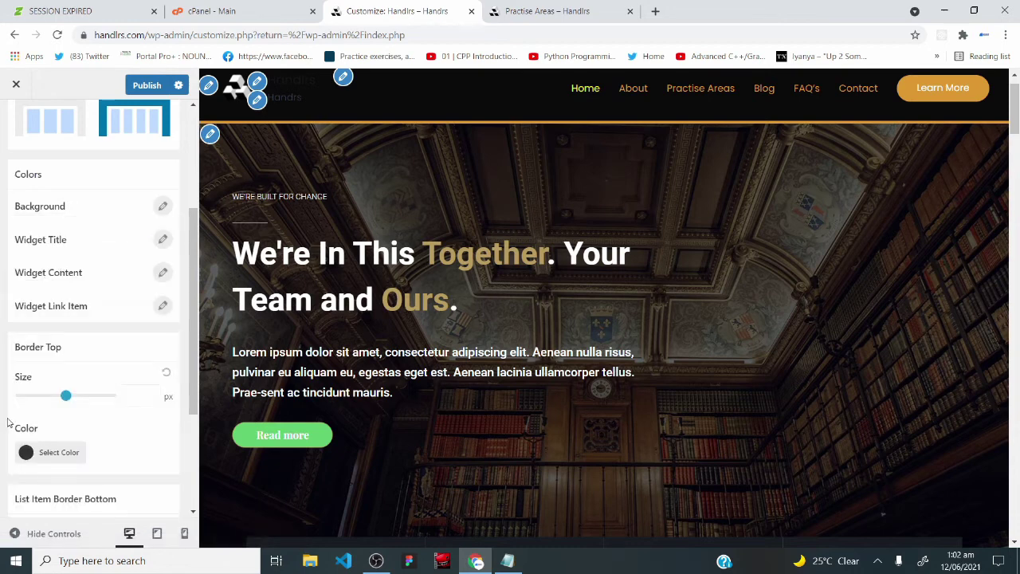
{"action": "left_click", "coordinate": [163, 241]}
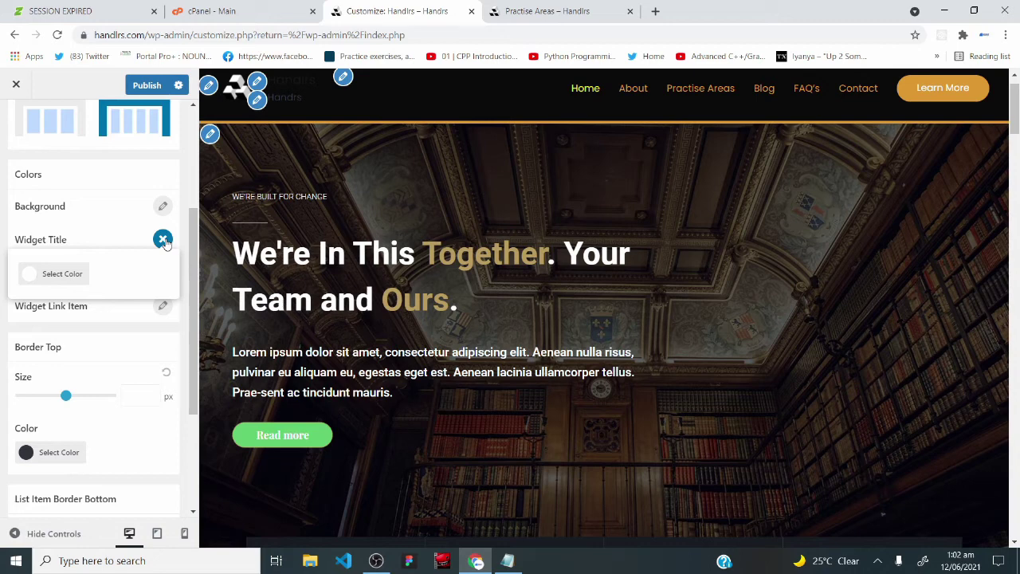
{"action": "left_click", "coordinate": [162, 240]}
{"action": "left_click", "coordinate": [163, 273]}
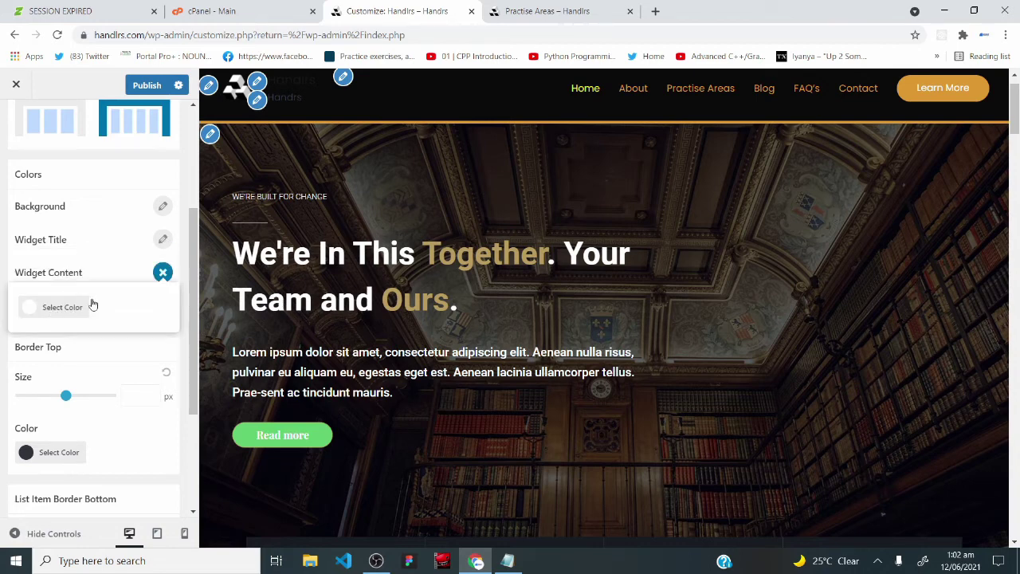
{"action": "left_click", "coordinate": [163, 273]}
{"action": "scroll", "coordinate": [604, 308], "scroll_direction": "down", "scroll_amount": 6}
{"action": "scroll", "coordinate": [329, 412], "scroll_direction": "down", "scroll_amount": 15}
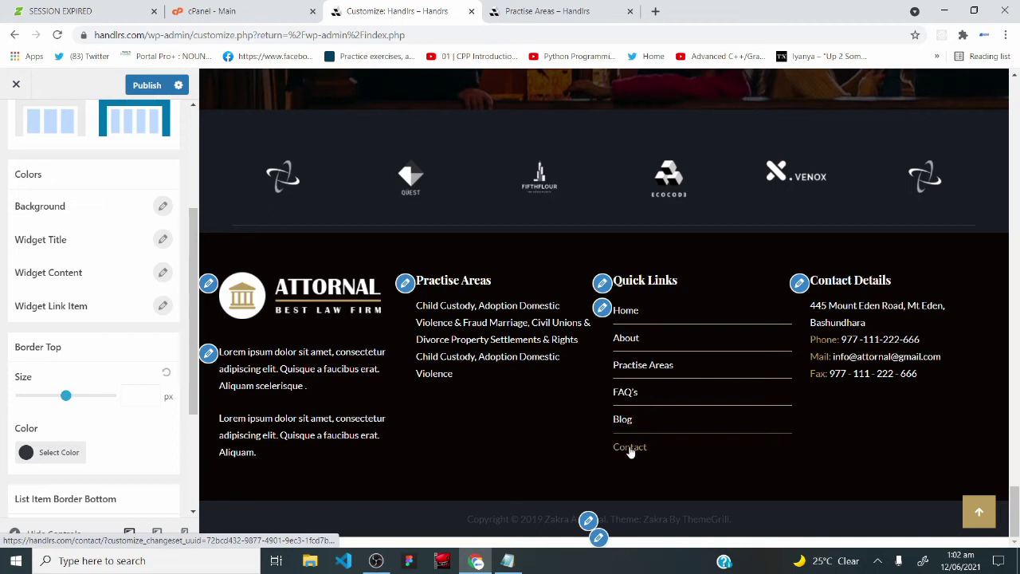
- Make footer widget links turn orange #dd9933 on hover
{"action": "left_click", "coordinate": [163, 307]}
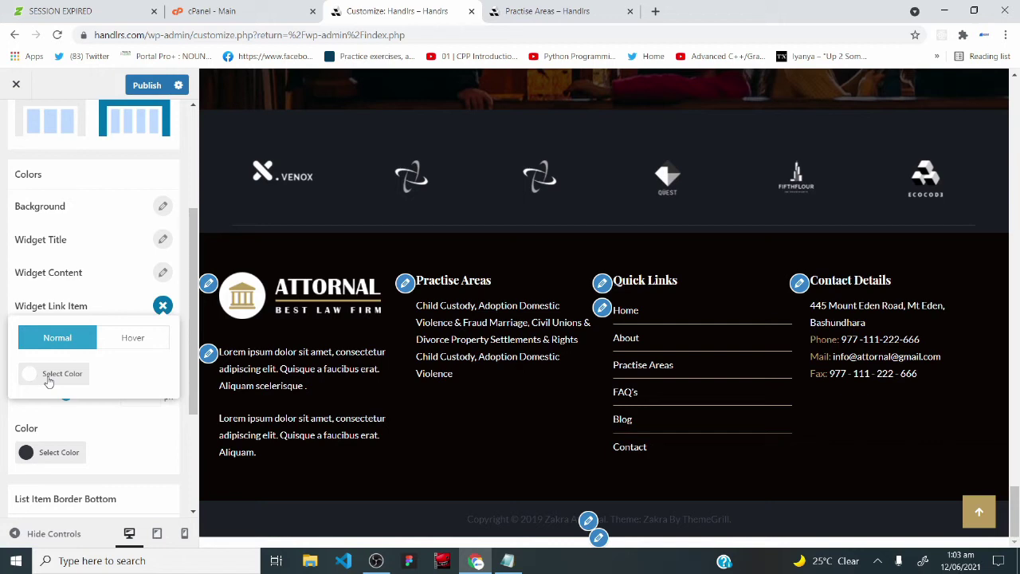
{"action": "left_click", "coordinate": [133, 339]}
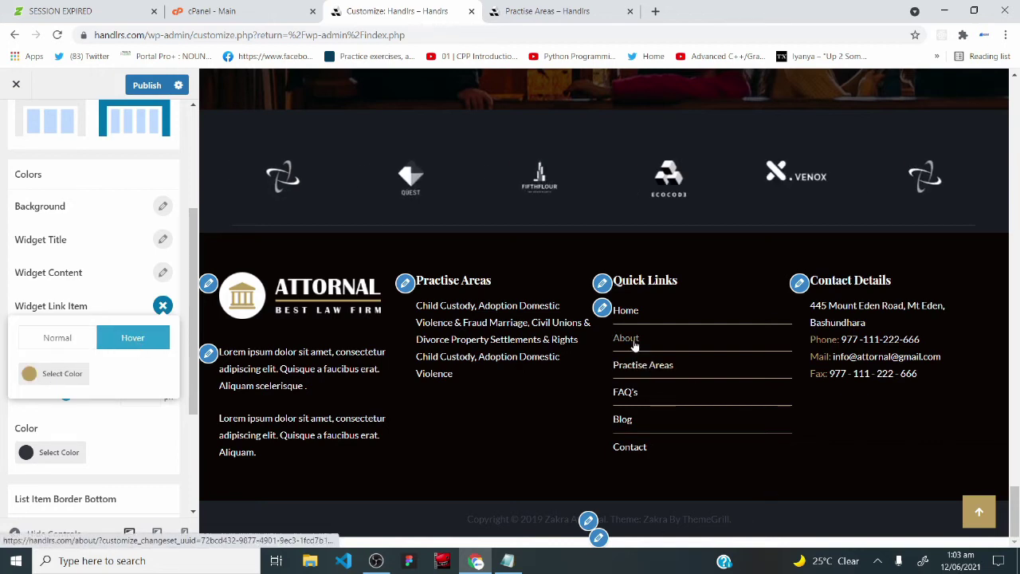
{"action": "left_click", "coordinate": [56, 374]}
{"action": "scroll", "coordinate": [90, 468], "scroll_direction": "down", "scroll_amount": 3}
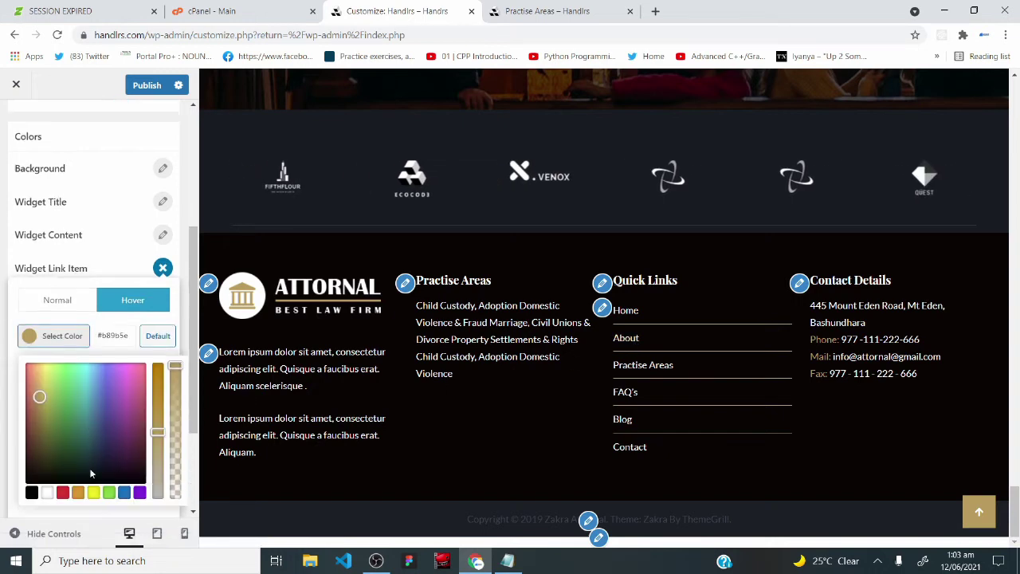
{"action": "left_click", "coordinate": [78, 345]}
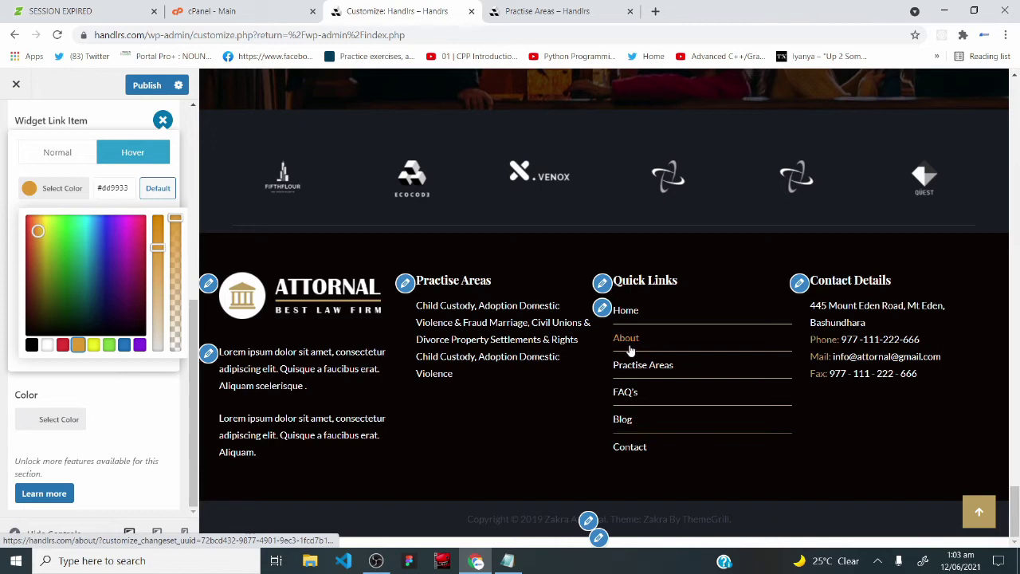
{"action": "left_click", "coordinate": [162, 121]}
- Set the footer List Item Border Bottom size to 0 px, removing the Quick Links dividers
{"action": "scroll", "coordinate": [90, 322], "scroll_direction": "up", "scroll_amount": 3}
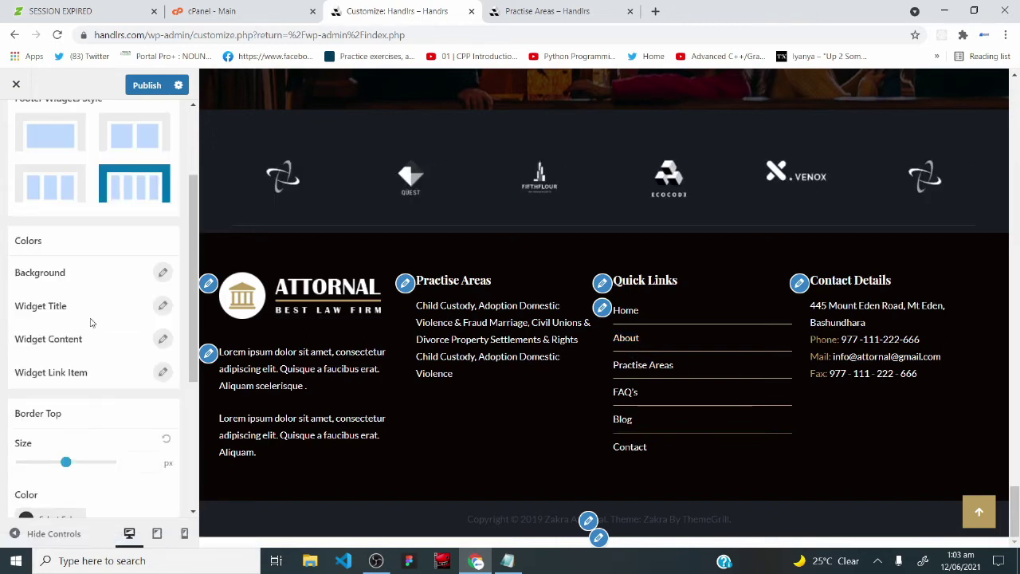
{"action": "left_click_drag", "start_coordinate": [45, 246], "coordinate": [8, 250]}
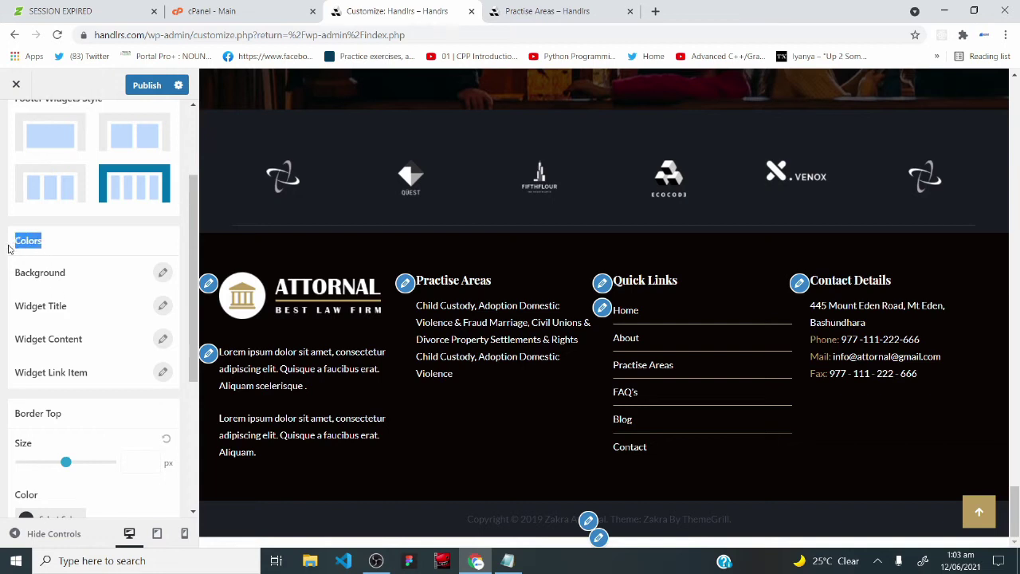
{"action": "scroll", "coordinate": [63, 306], "scroll_direction": "down", "scroll_amount": 3}
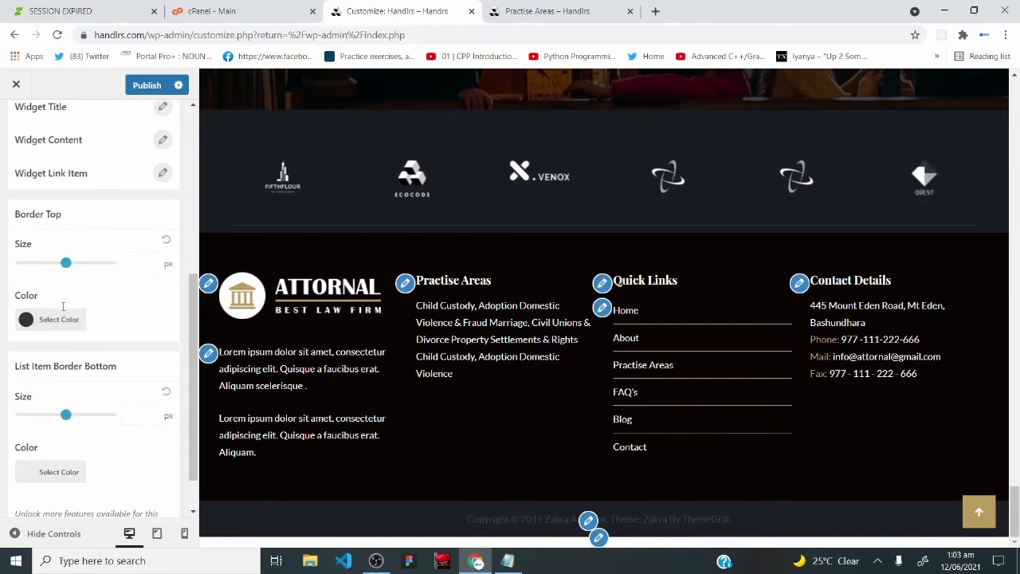
{"action": "left_click_drag", "start_coordinate": [73, 220], "coordinate": [3, 216]}
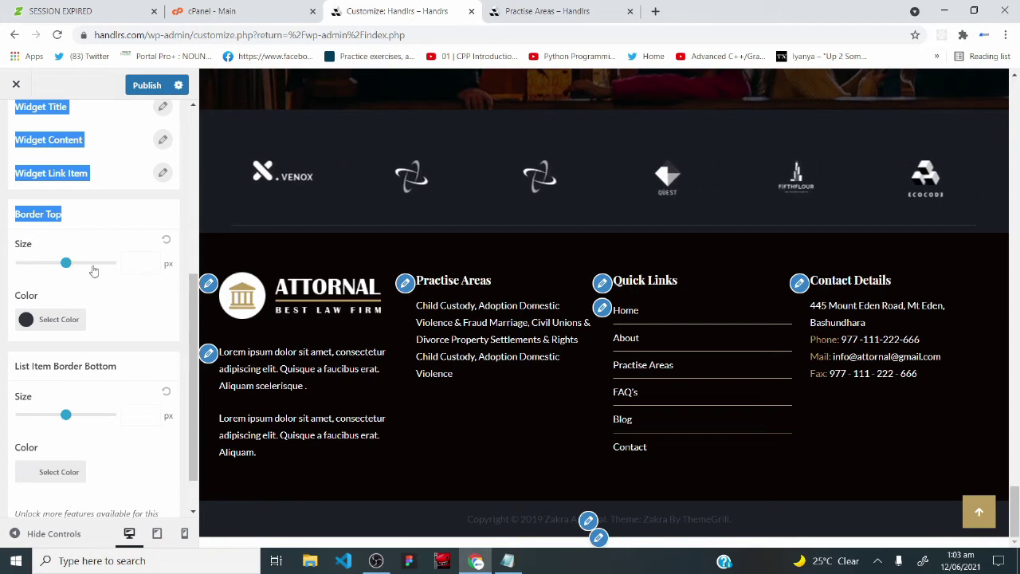
{"action": "left_click", "coordinate": [141, 266]}
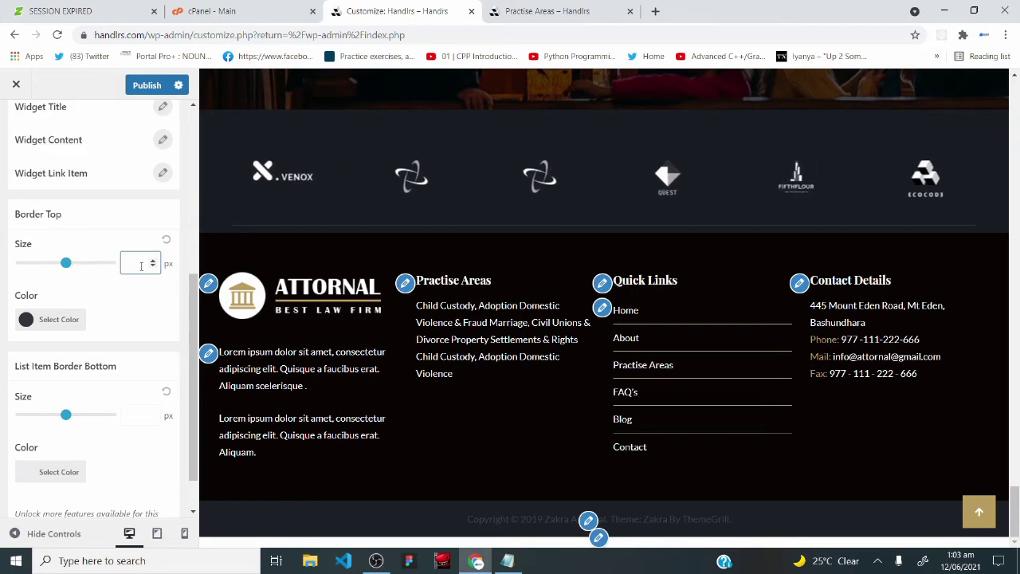
{"action": "scroll", "coordinate": [44, 271], "scroll_direction": "down", "scroll_amount": 1}
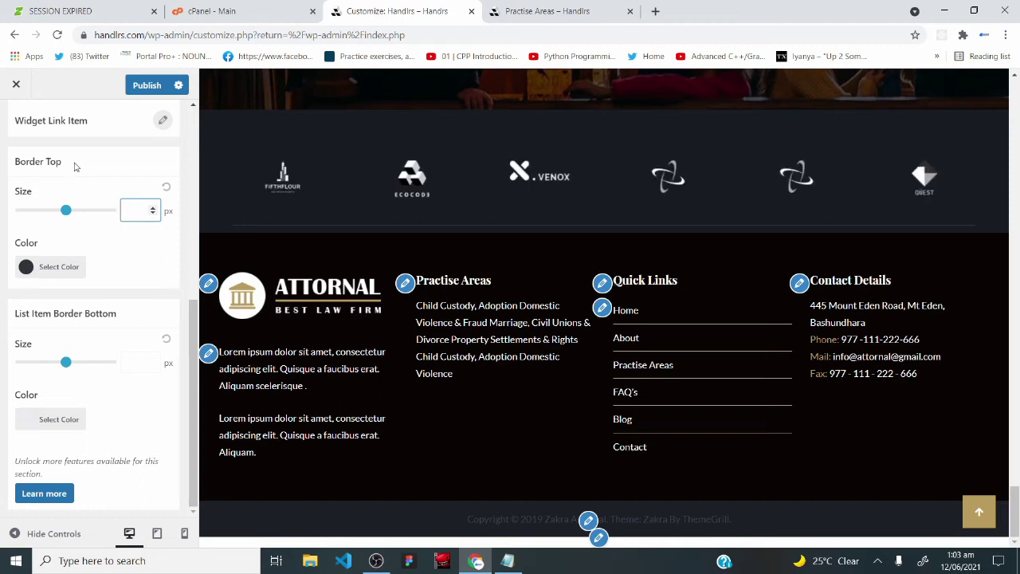
{"action": "left_click_drag", "start_coordinate": [76, 166], "coordinate": [12, 167]}
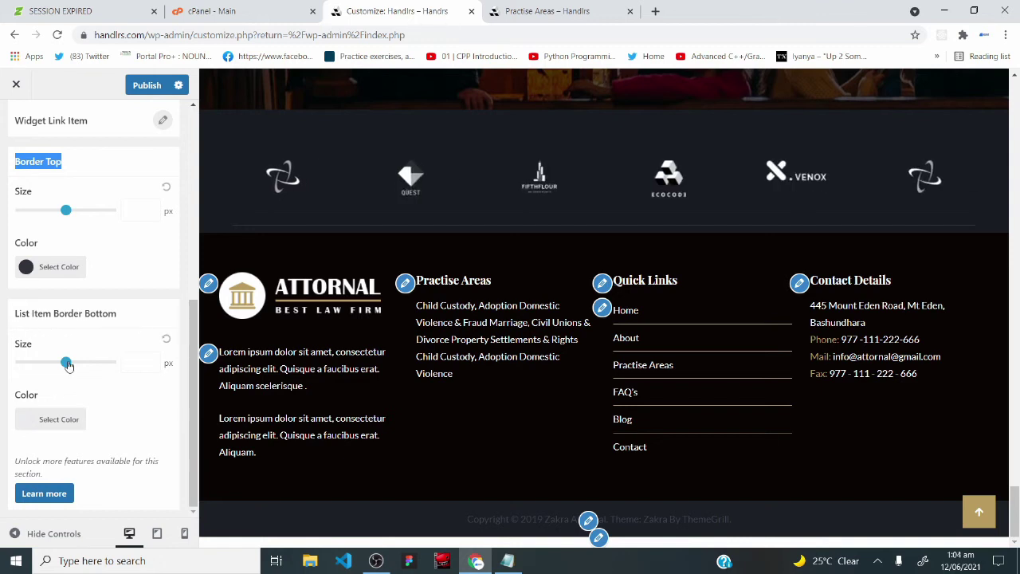
{"action": "left_click_drag", "start_coordinate": [68, 365], "coordinate": [38, 362]}
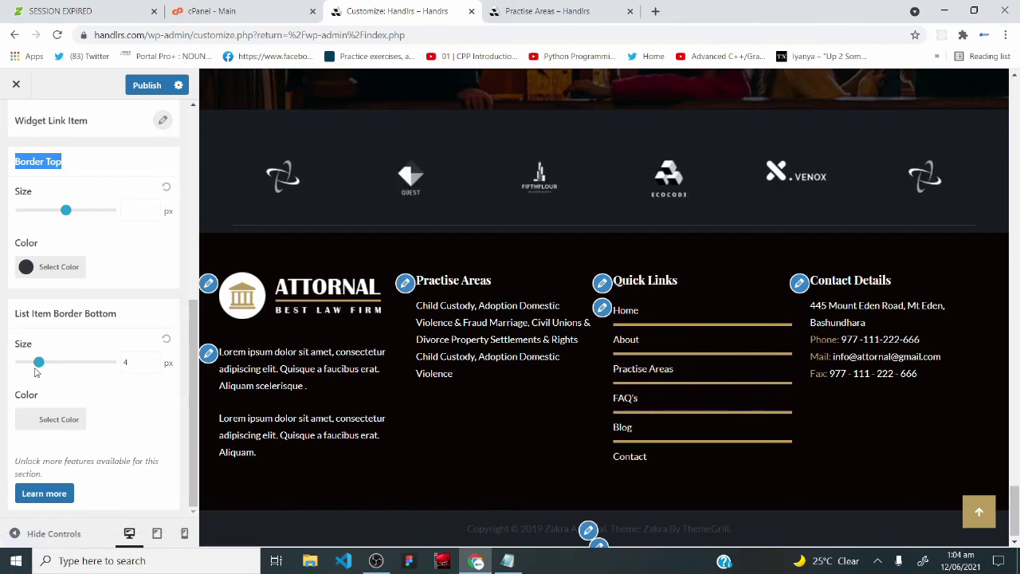
{"action": "mouse_move", "coordinate": [38, 361]}
{"action": "left_mouse_down"}
{"action": "mouse_move", "coordinate": [3, 359]}
{"action": "mouse_move", "coordinate": [49, 356]}
{"action": "left_mouse_up"}
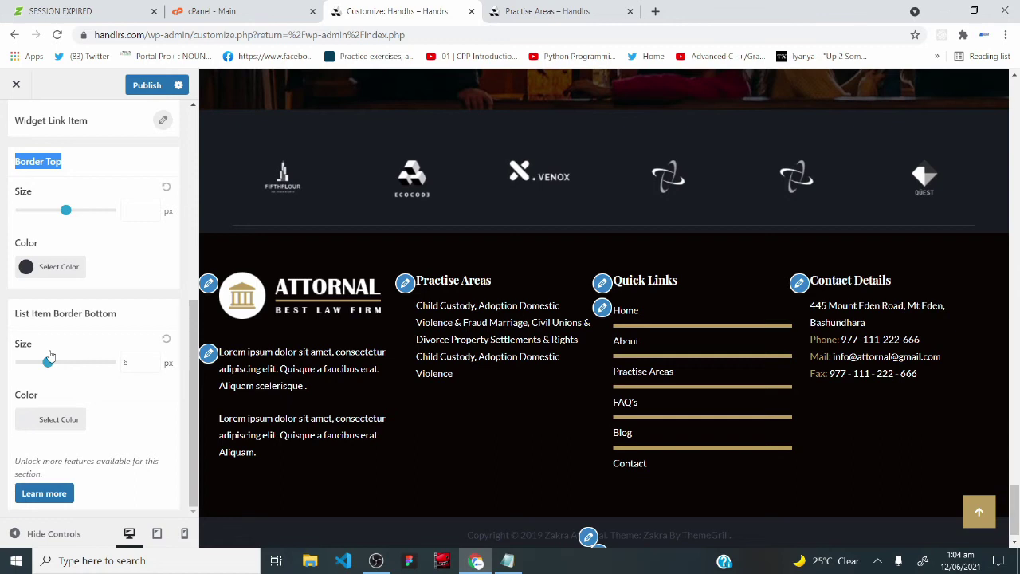
{"action": "left_click_drag", "start_coordinate": [49, 357], "coordinate": [2, 357]}
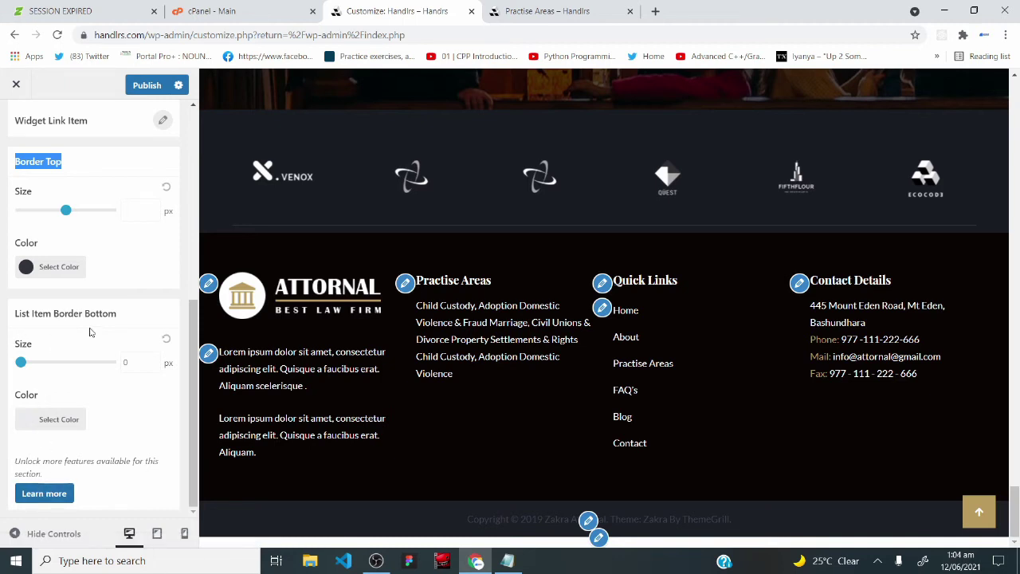
{"action": "scroll", "coordinate": [90, 332], "scroll_direction": "up", "scroll_amount": 5}
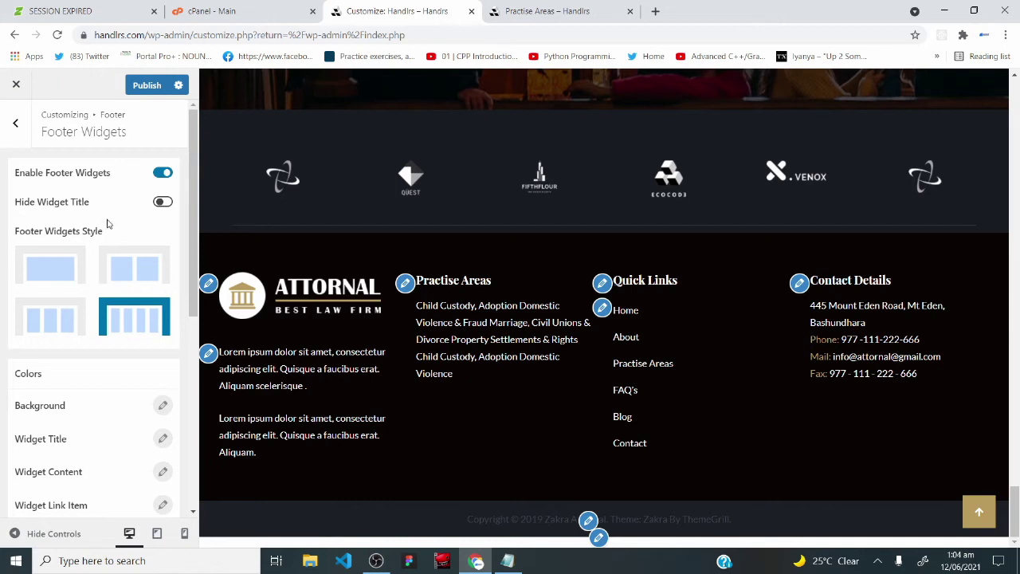
- Publish the footer widget changes and open the Footer Bottom Bar settings
{"action": "left_click", "coordinate": [147, 85]}
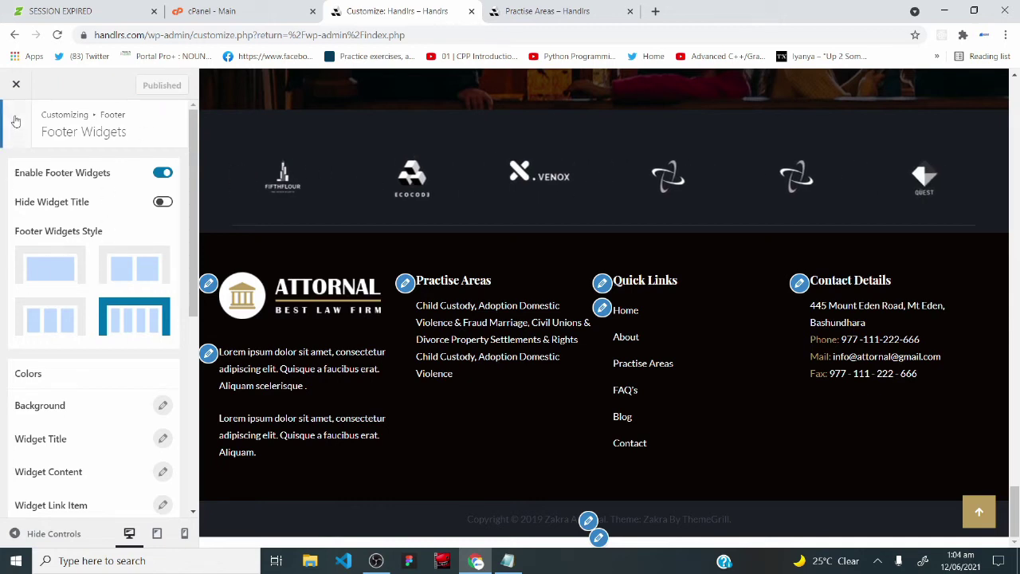
{"action": "left_click", "coordinate": [15, 120]}
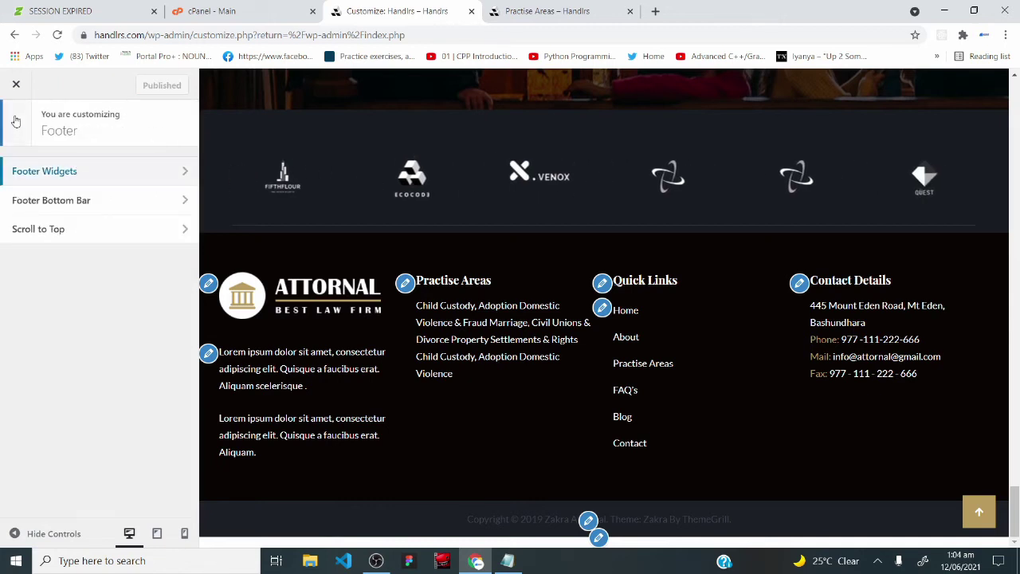
{"action": "left_click", "coordinate": [59, 212]}
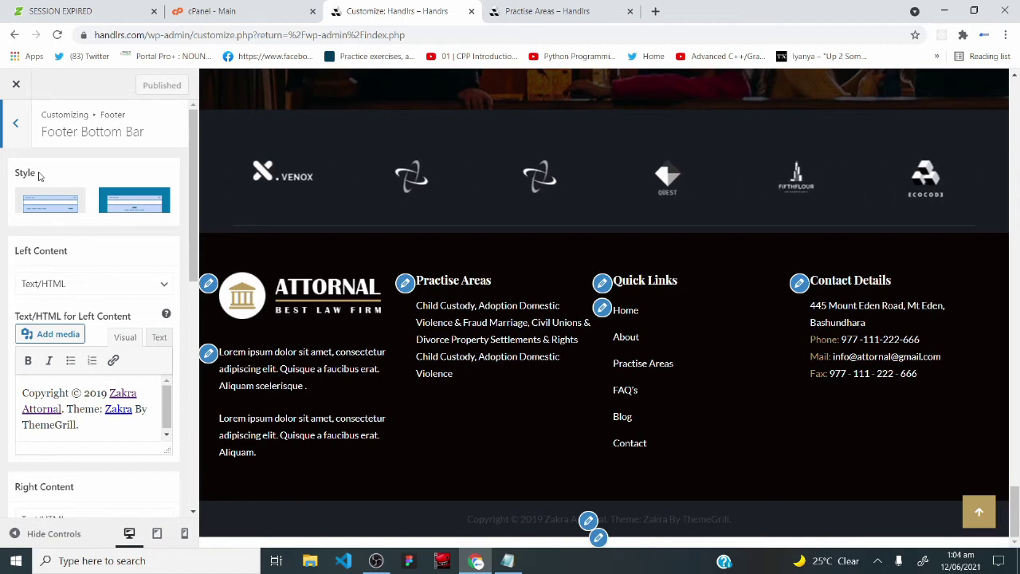
{"action": "left_click_drag", "start_coordinate": [38, 175], "coordinate": [9, 178]}
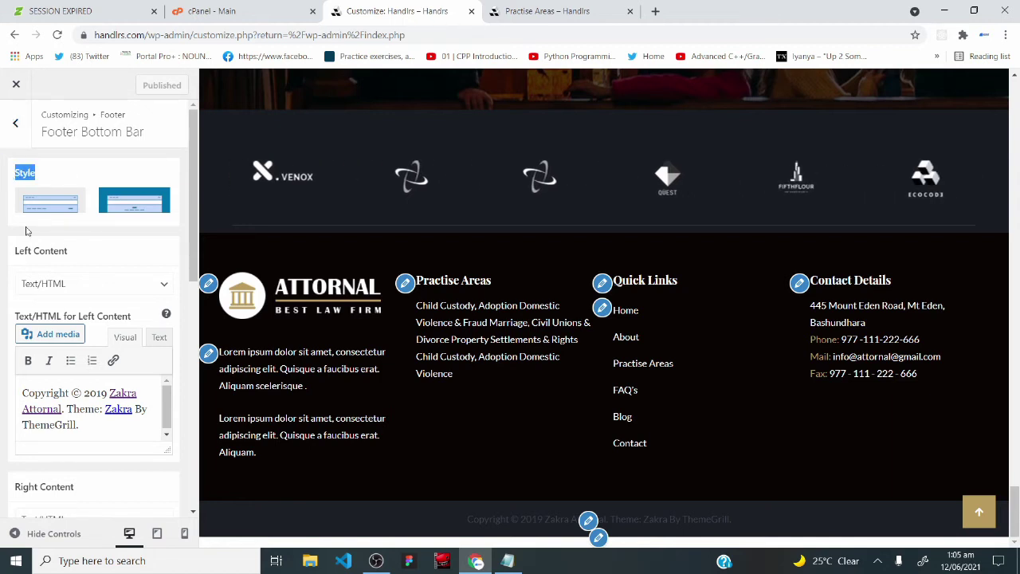
{"action": "left_click", "coordinate": [80, 253]}
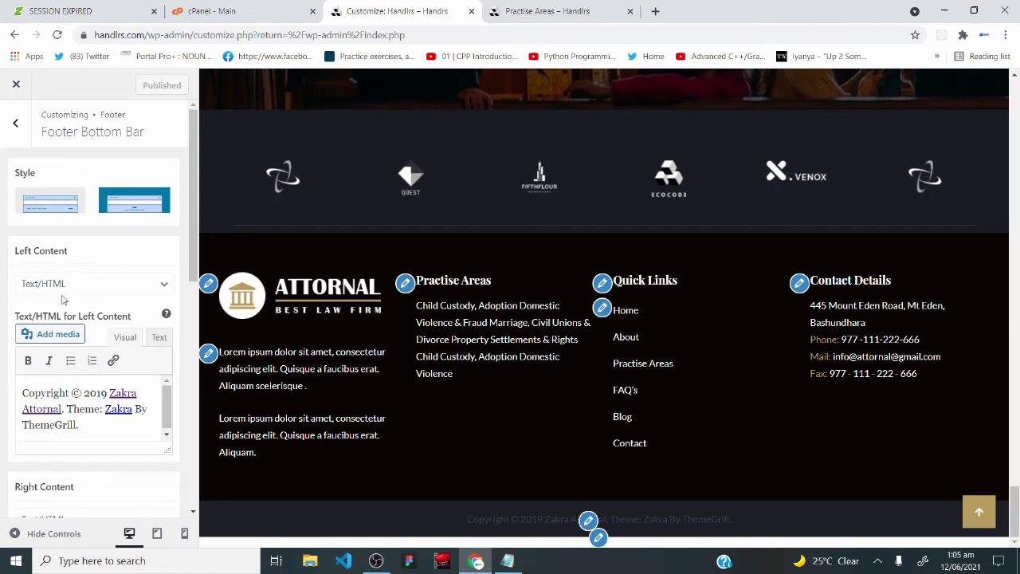
- Change the bottom bar's left content to 'Copyright © 2021 Handlrs'
{"action": "left_click", "coordinate": [101, 424]}
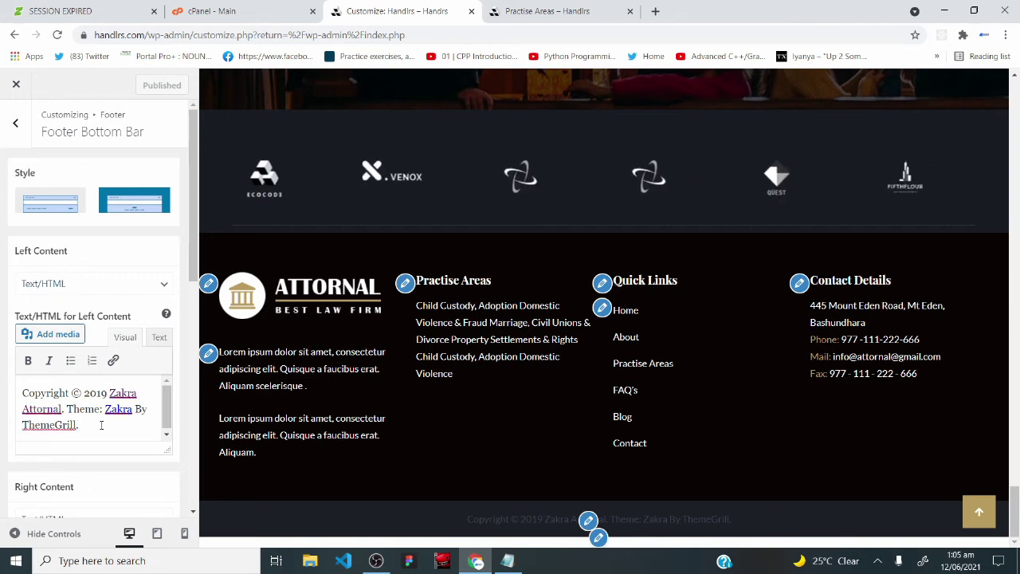
{"action": "key", "text": "BackSpace"}
{"action": "key", "text": "BackSpace"}
{"action": "key", "text": "BackSpace"}
{"action": "key", "text": "BackSpace"}
{"action": "key", "text": "BackSpace"}
{"action": "key", "text": "BackSpace"}
{"action": "key", "text": "BackSpace"}
{"action": "key", "text": "BackSpace"}
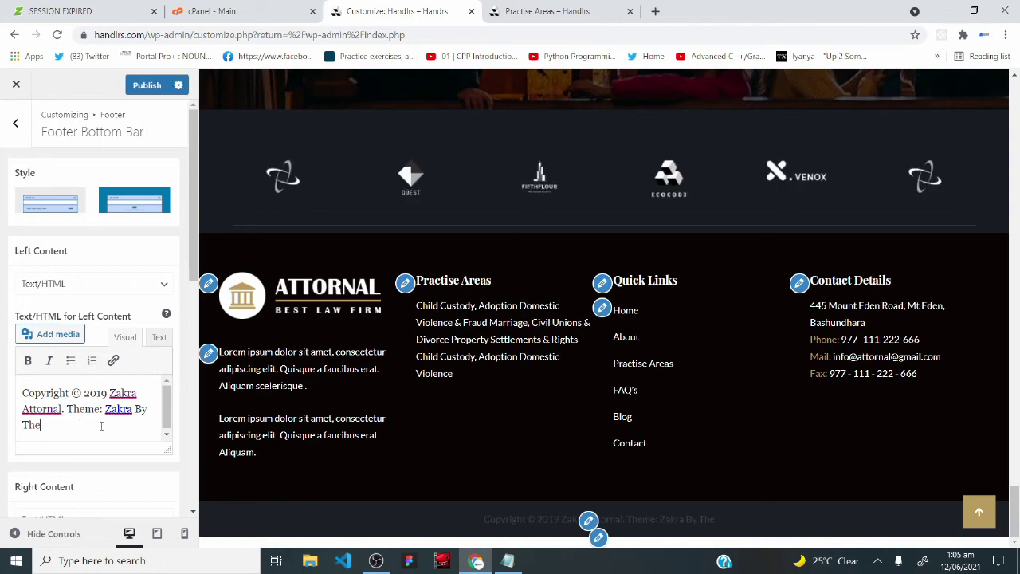
{"action": "key", "text": "BackSpace"}
{"action": "key", "text": "BackSpace"}
{"action": "key", "text": "BackSpace"}
{"action": "key", "text": "BackSpace"}
{"action": "key", "text": "BackSpace"}
{"action": "key", "text": "BackSpace"}
{"action": "key", "text": "BackSpace"}
{"action": "key", "text": "BackSpace"}
{"action": "key", "text": "BackSpace"}
{"action": "key", "text": "BackSpace"}
{"action": "key", "text": "BackSpace"}
{"action": "key", "text": "BackSpace"}
{"action": "key", "text": "BackSpace"}
{"action": "key", "text": "BackSpace"}
{"action": "key", "text": "BackSpace"}
{"action": "key", "text": "BackSpace"}
{"action": "key", "text": "BackSpace"}
{"action": "key", "text": "BackSpace"}
{"action": "key", "text": "BackSpace"}
{"action": "key", "text": "BackSpace"}
{"action": "key", "text": "BackSpace"}
{"action": "key", "text": "BackSpace"}
{"action": "key", "text": "BackSpace"}
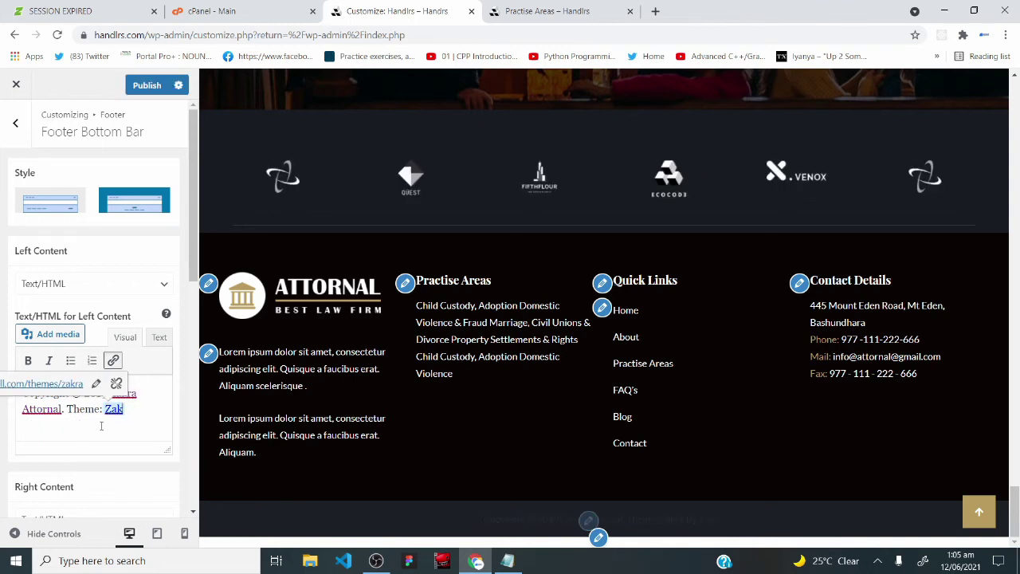
{"action": "key", "text": "BackSpace"}
{"action": "key", "text": "BackSpace"}
{"action": "key", "text": "BackSpace"}
{"action": "key", "text": "BackSpace"}
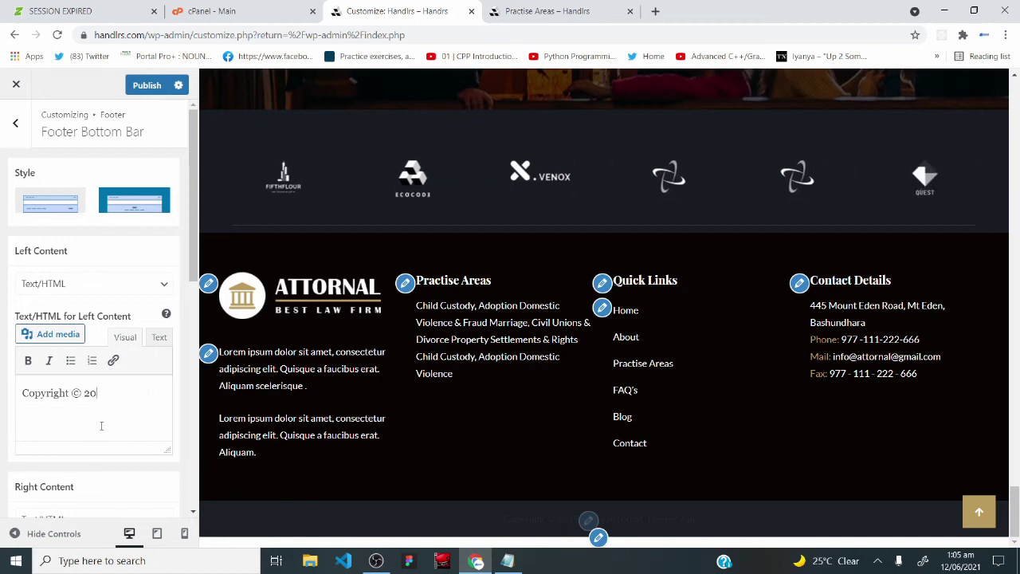
{"action": "type", "text": "21 Handlrs"}
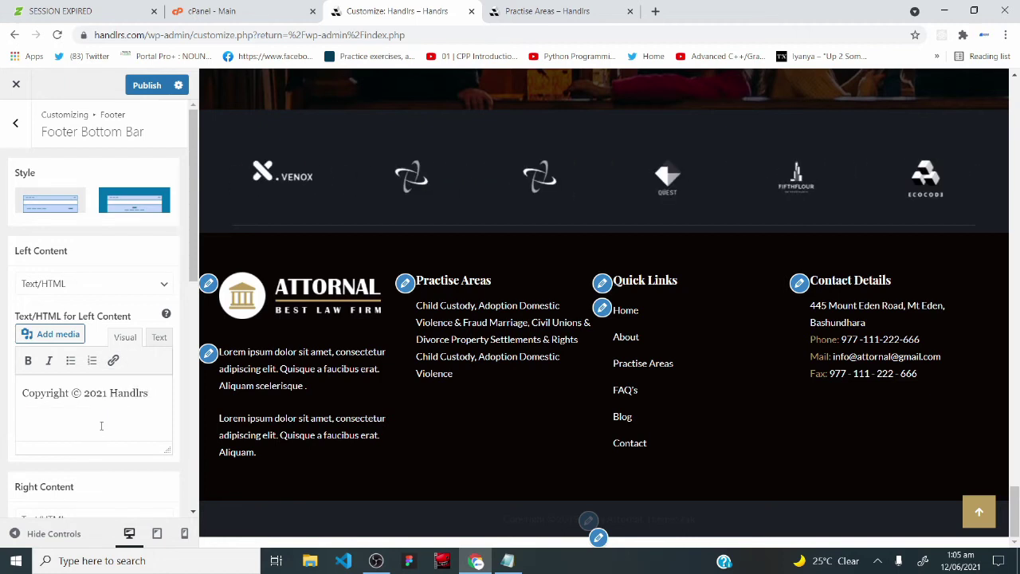
{"action": "scroll", "coordinate": [101, 426], "scroll_direction": "down", "scroll_amount": 3}
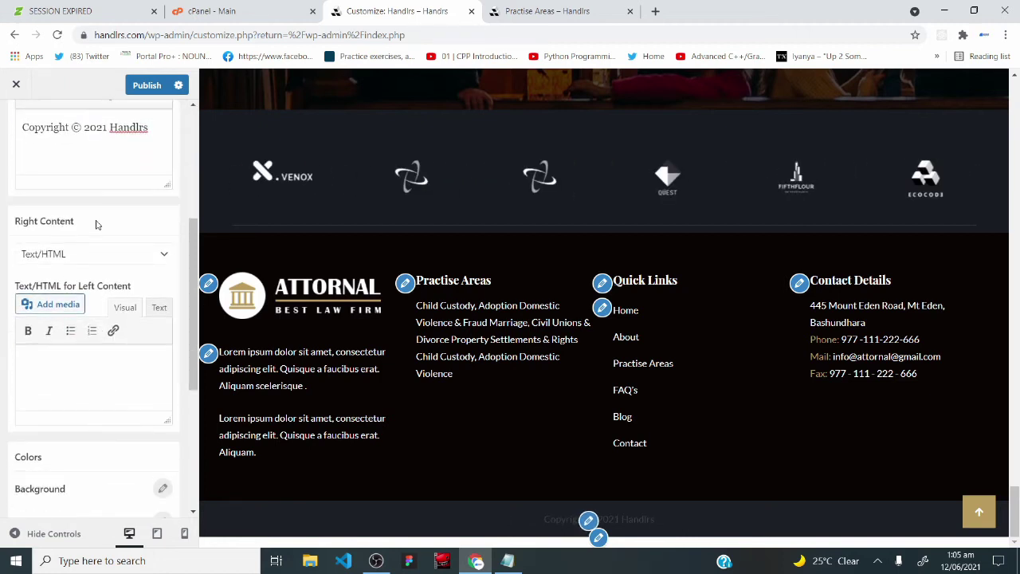
{"action": "left_click_drag", "start_coordinate": [71, 222], "coordinate": [2, 233]}
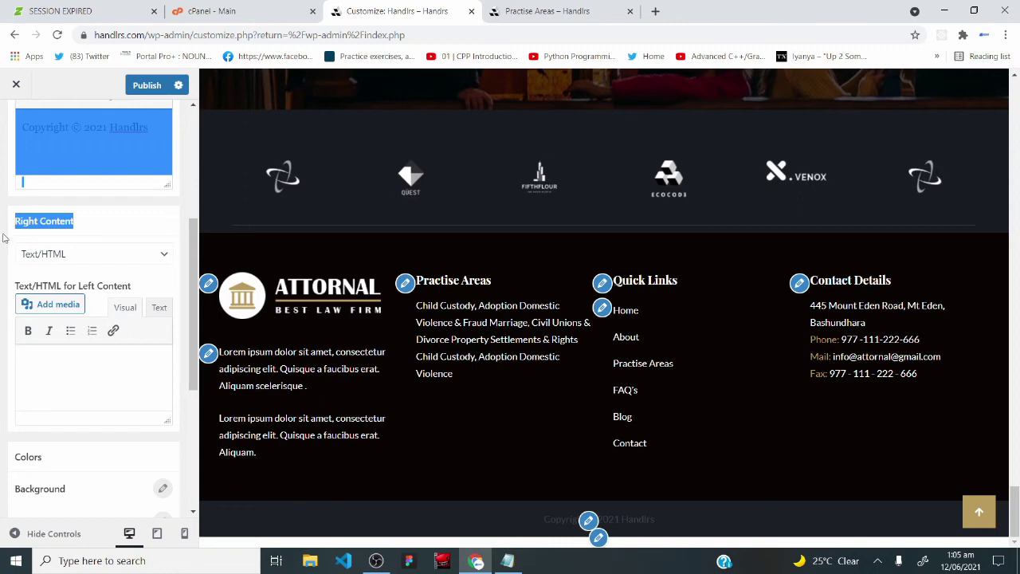
{"action": "left_click", "coordinate": [71, 255]}
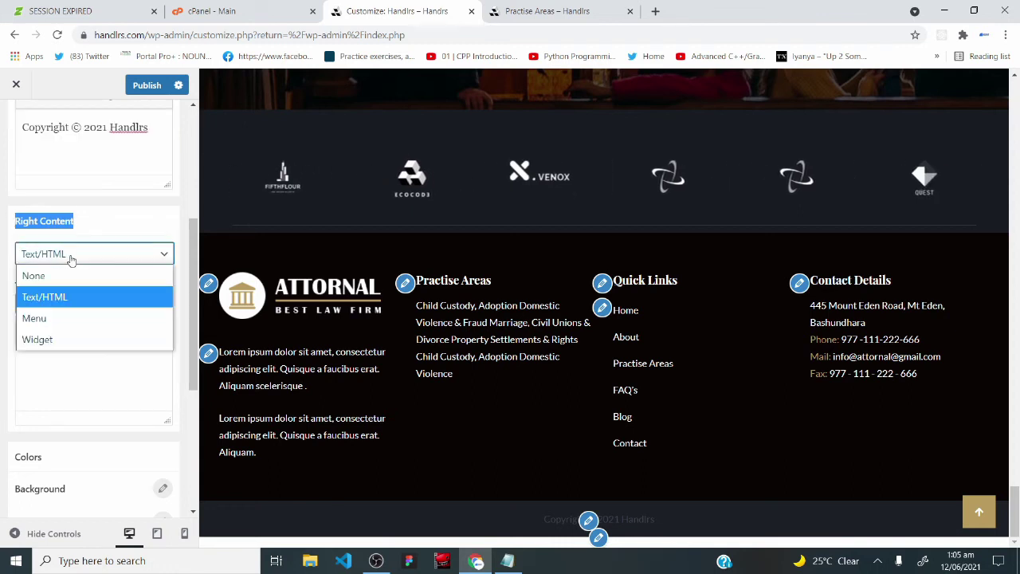
- Set the footer bottom bar's Right Content to None
{"action": "left_click", "coordinate": [72, 274]}
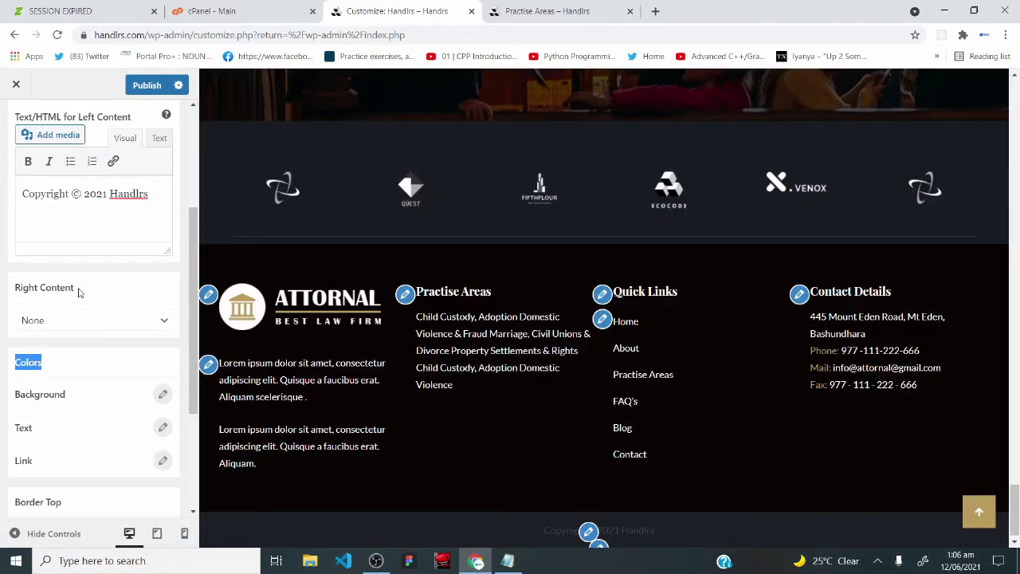
{"action": "left_click", "coordinate": [72, 369]}
{"action": "left_click_drag", "start_coordinate": [32, 364], "coordinate": [159, 402]}
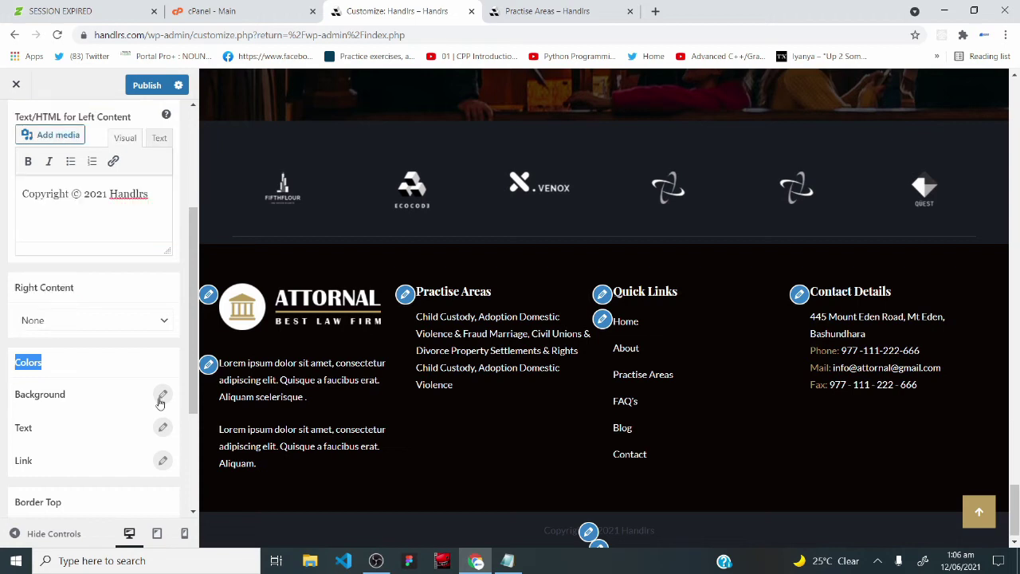
- Set the bottom bar background colour to near-black #0a0505
{"action": "left_click", "coordinate": [162, 395]}
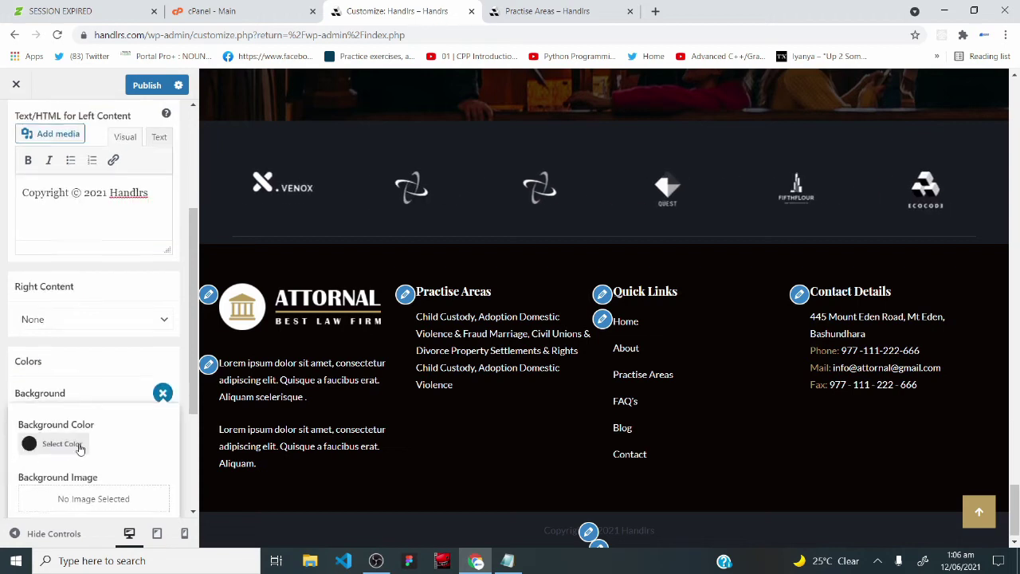
{"action": "scroll", "coordinate": [88, 358], "scroll_direction": "down", "scroll_amount": 2}
{"action": "left_click", "coordinate": [56, 313]}
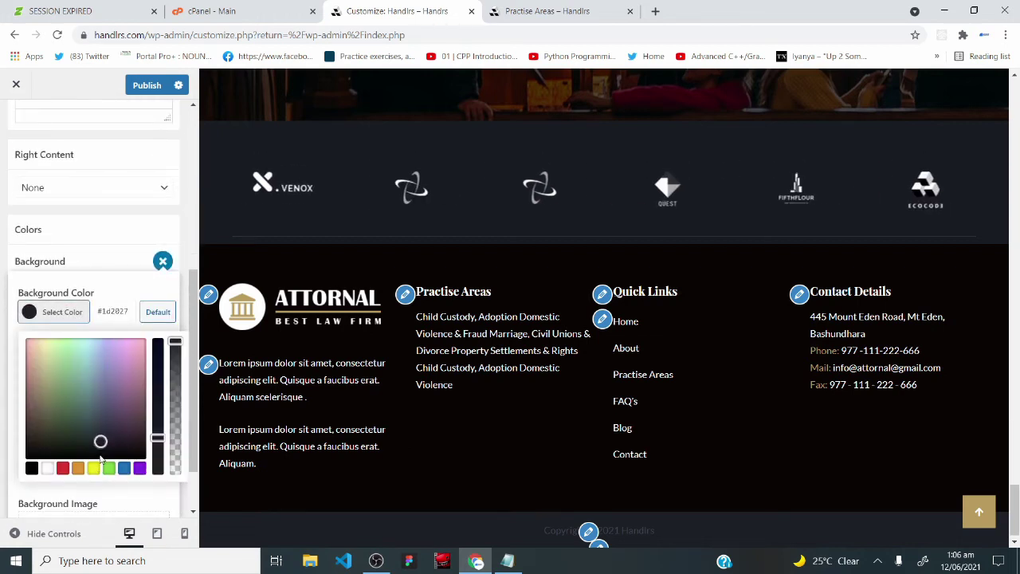
{"action": "left_click_drag", "start_coordinate": [98, 441], "coordinate": [14, 462]}
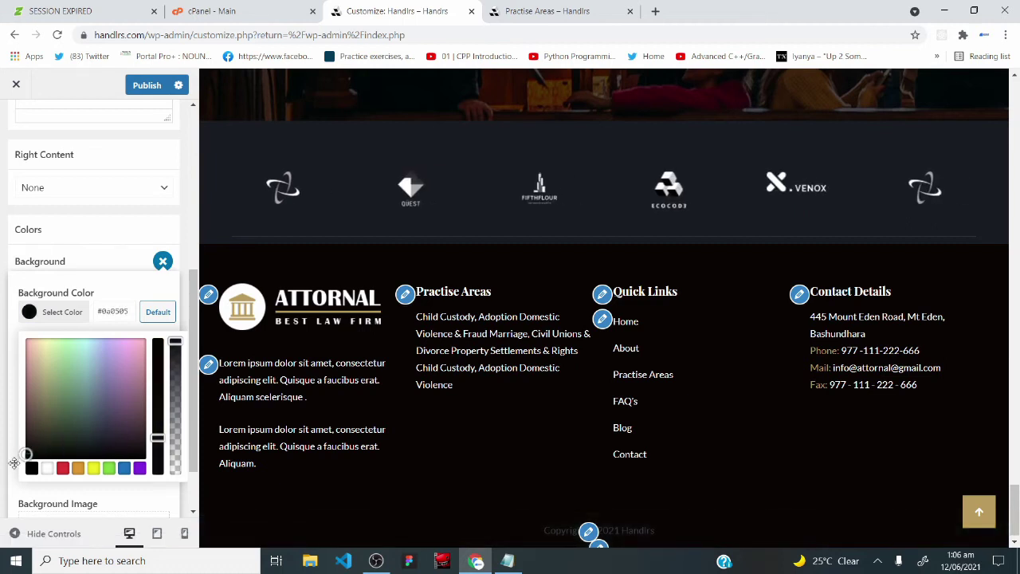
{"action": "left_click", "coordinate": [14, 462]}
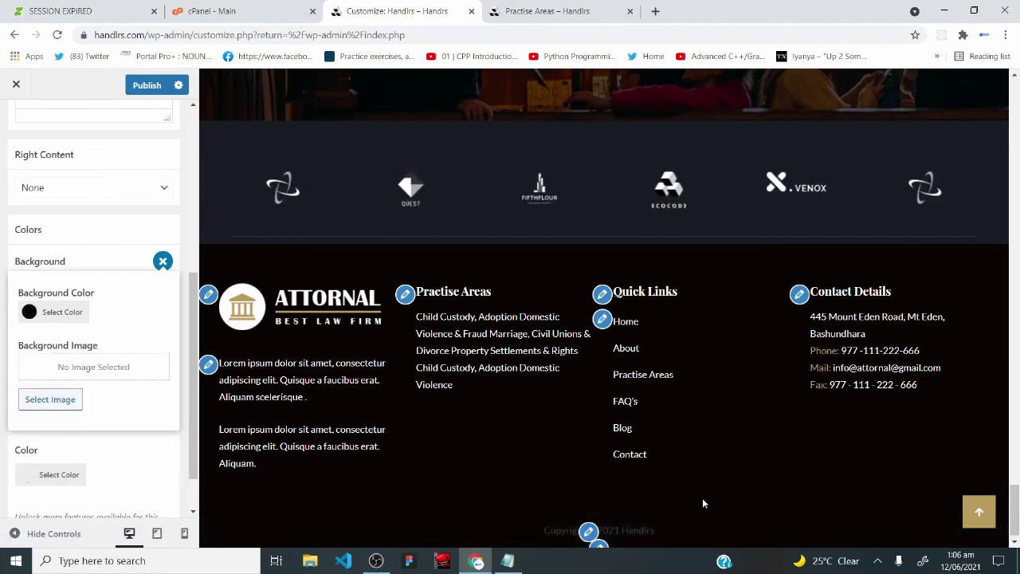
{"action": "left_click", "coordinate": [42, 261]}
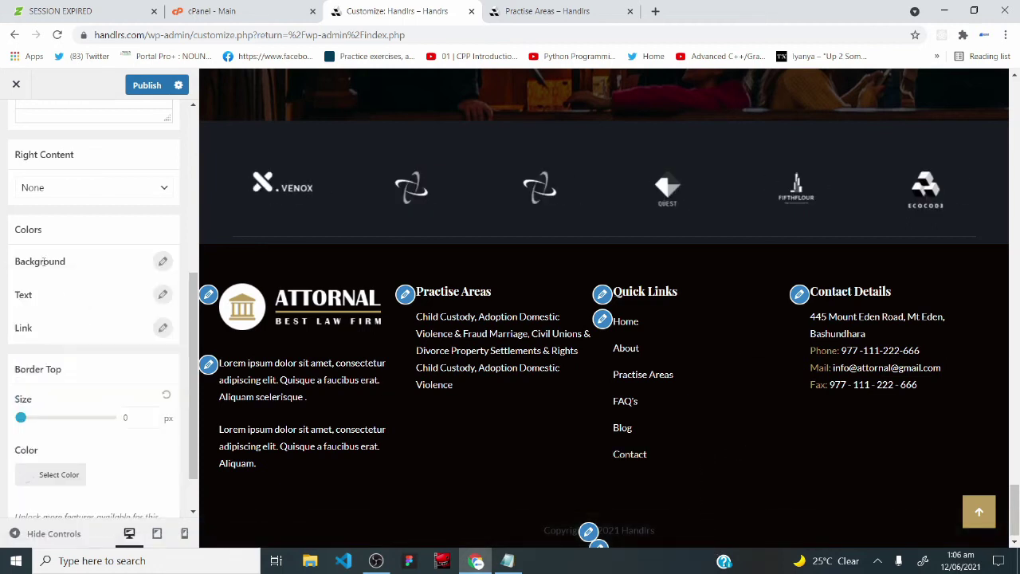
- Check the bottom bar text colour and set its link colour to orange #dd9933
{"action": "left_click", "coordinate": [163, 294]}
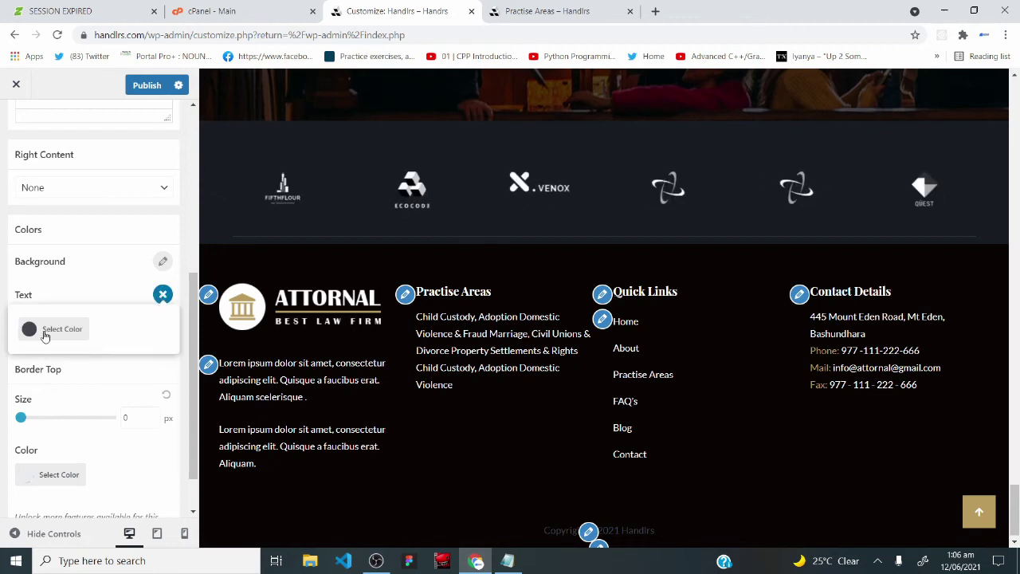
{"action": "left_click", "coordinate": [45, 336]}
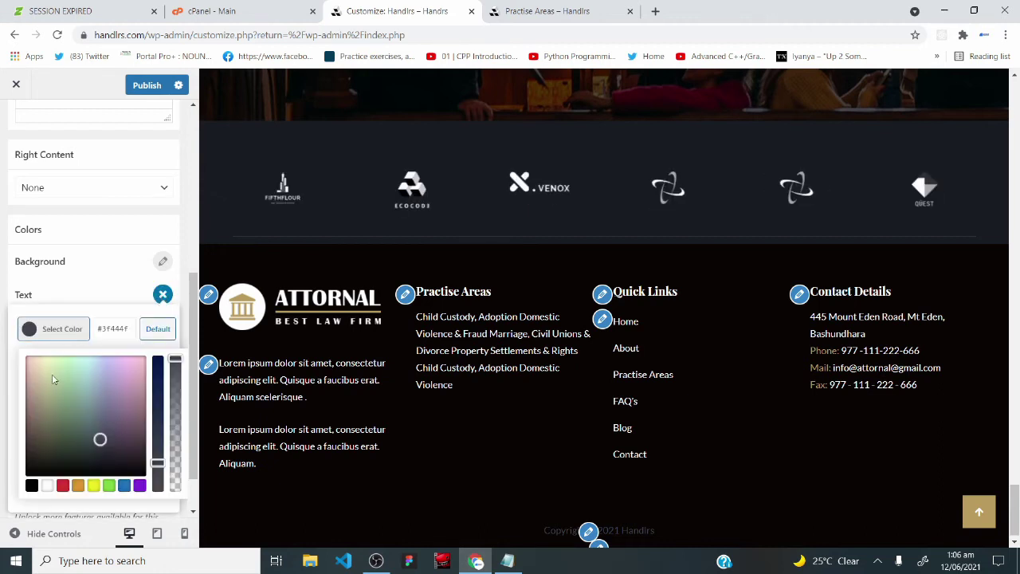
{"action": "key", "text": "Escape"}
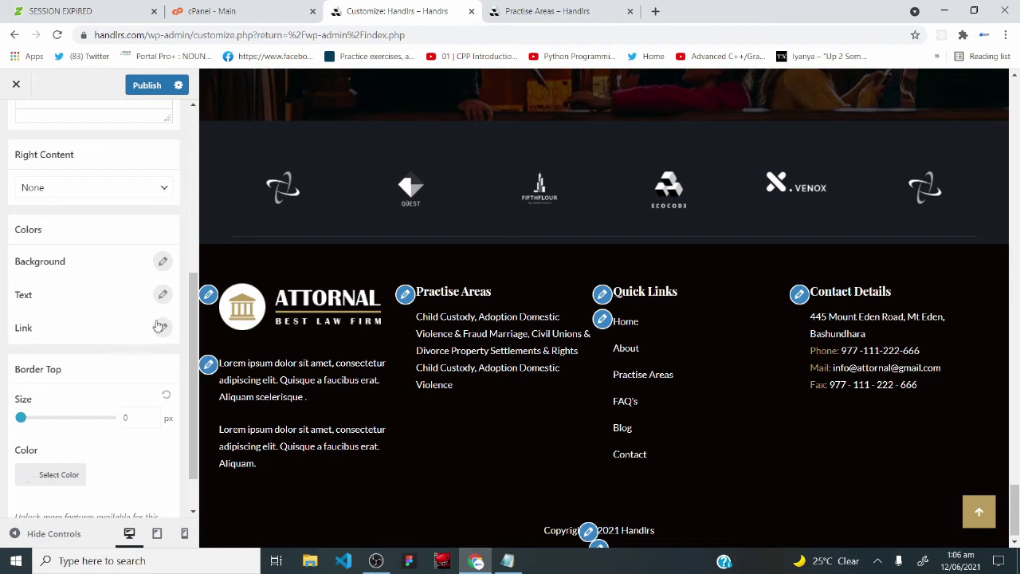
{"action": "left_click", "coordinate": [162, 327]}
{"action": "left_click", "coordinate": [53, 396]}
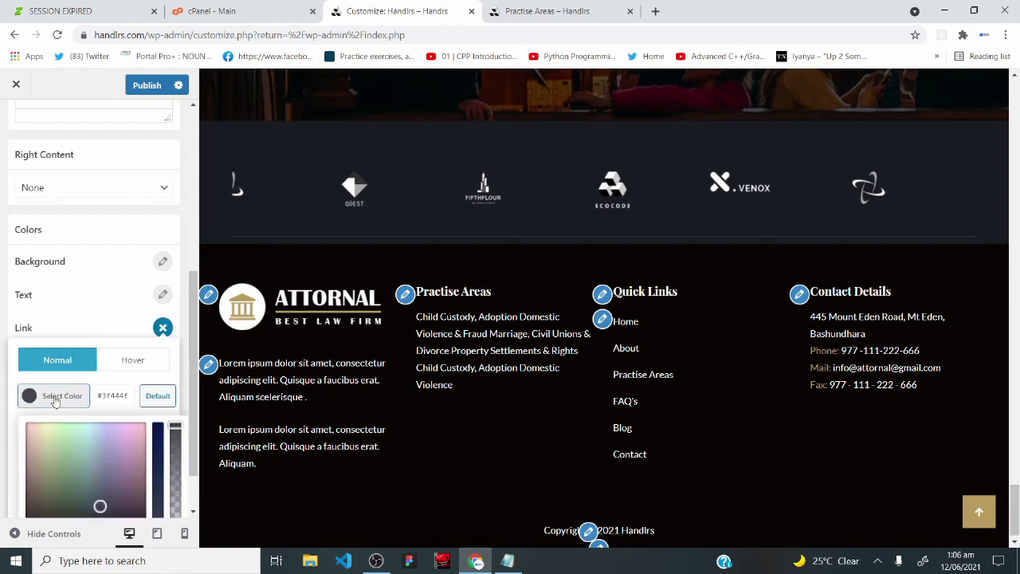
{"action": "scroll", "coordinate": [88, 430], "scroll_direction": "down", "scroll_amount": 1}
{"action": "left_click", "coordinate": [78, 489]}
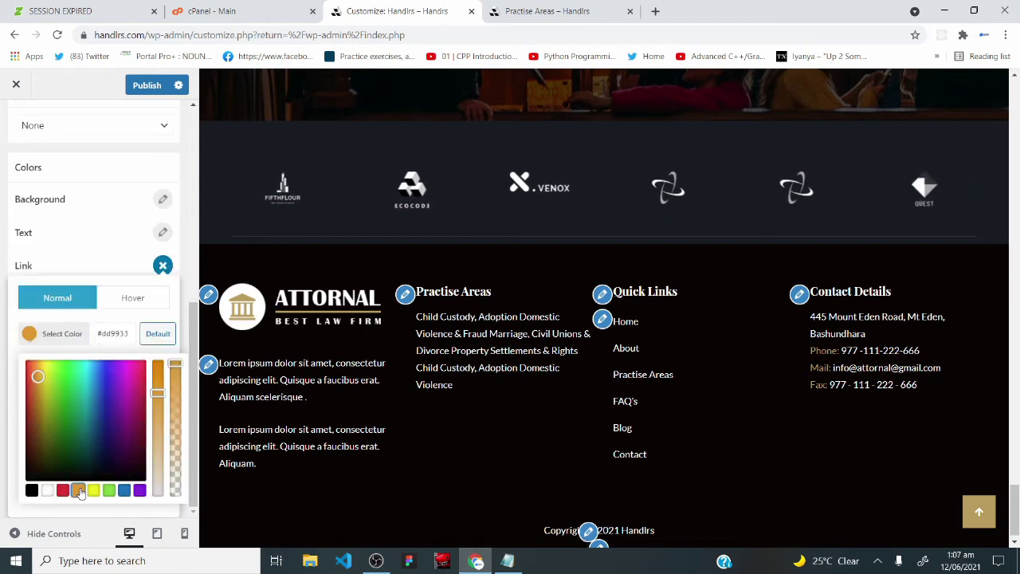
{"action": "left_click", "coordinate": [162, 267]}
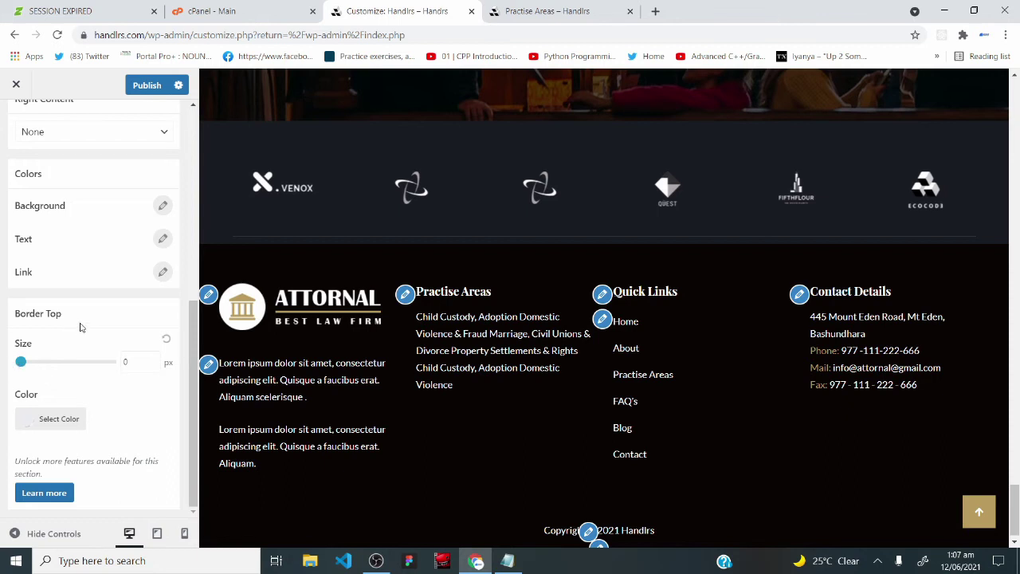
- Publish the footer bottom bar changes
{"action": "left_click_drag", "start_coordinate": [75, 324], "coordinate": [15, 318]}
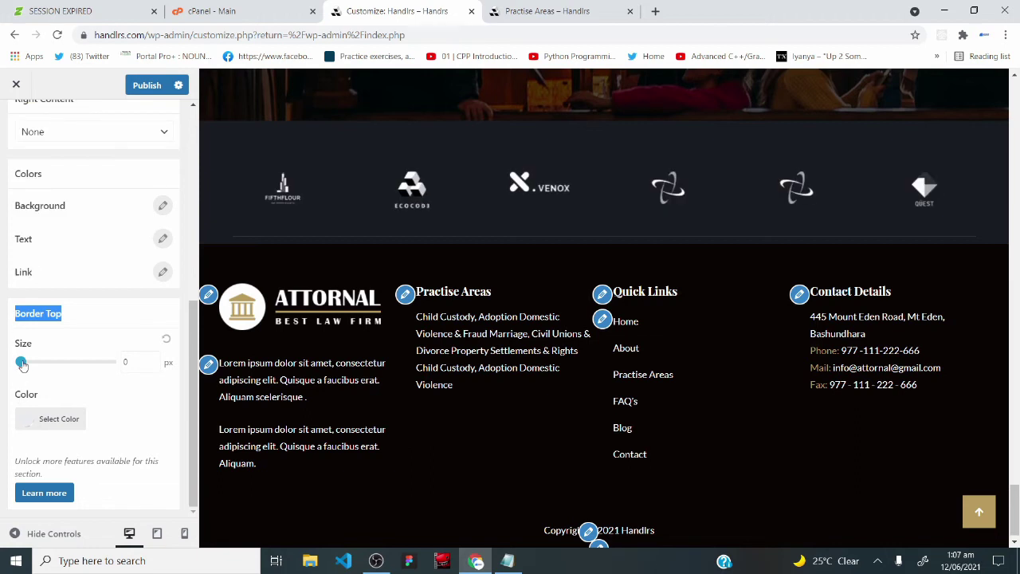
{"action": "scroll", "coordinate": [102, 347], "scroll_direction": "up", "scroll_amount": 5}
{"action": "key", "text": "ctrl+s"}
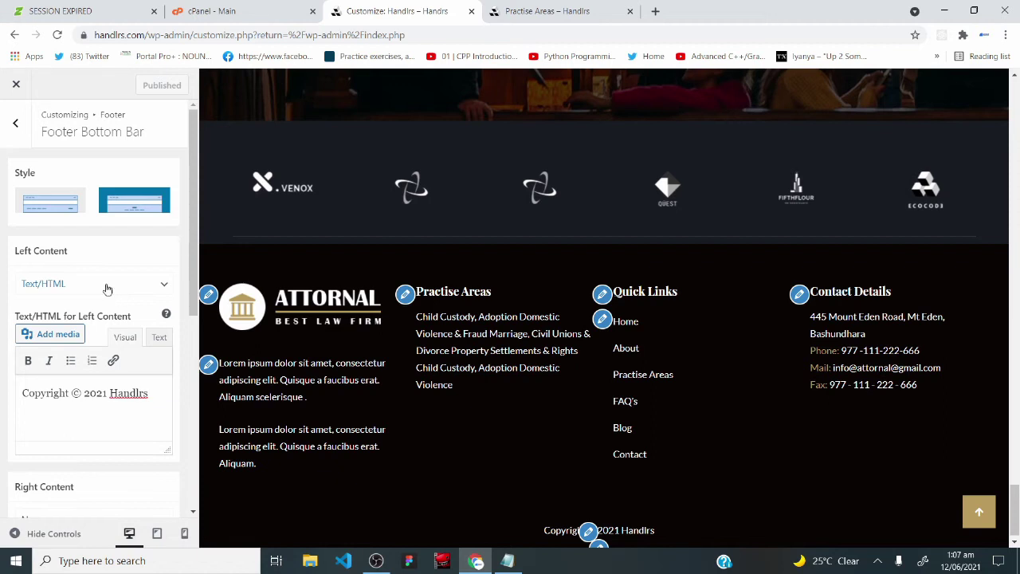
- Test the scroll-to-top button on the site preview
{"action": "left_click", "coordinate": [16, 125]}
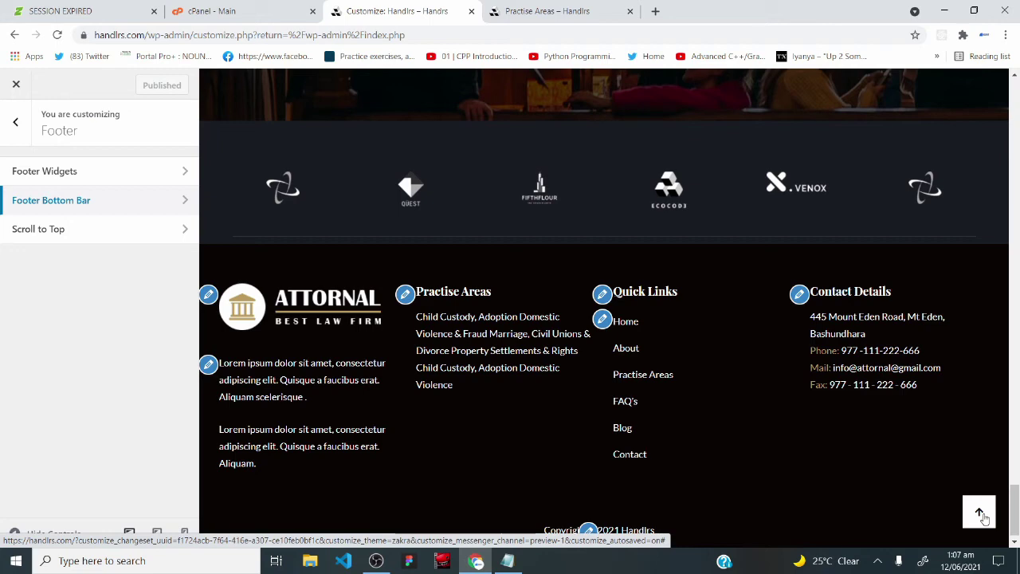
{"action": "left_click", "coordinate": [982, 515]}
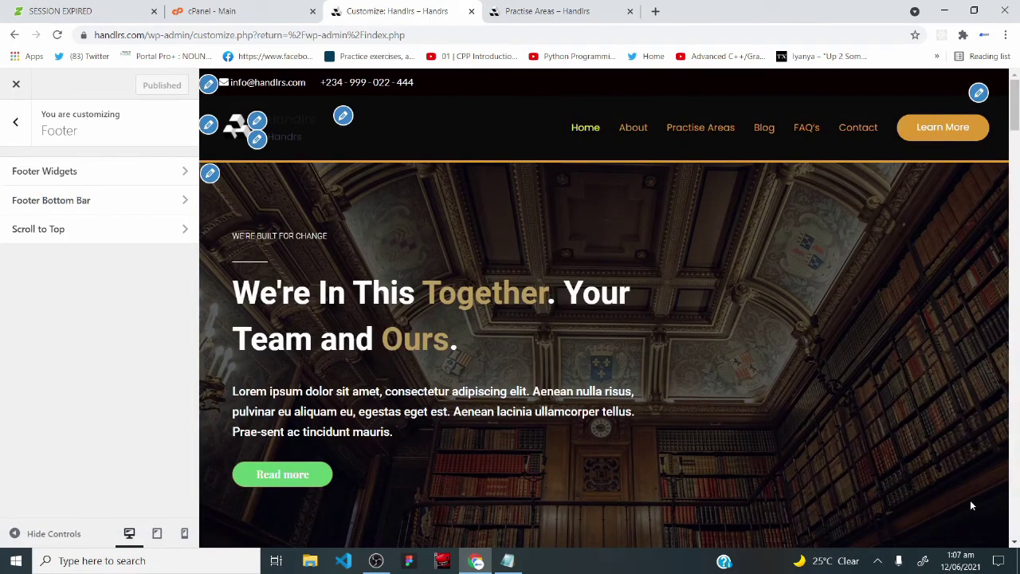
{"action": "left_click_drag", "start_coordinate": [1015, 112], "coordinate": [1014, 522]}
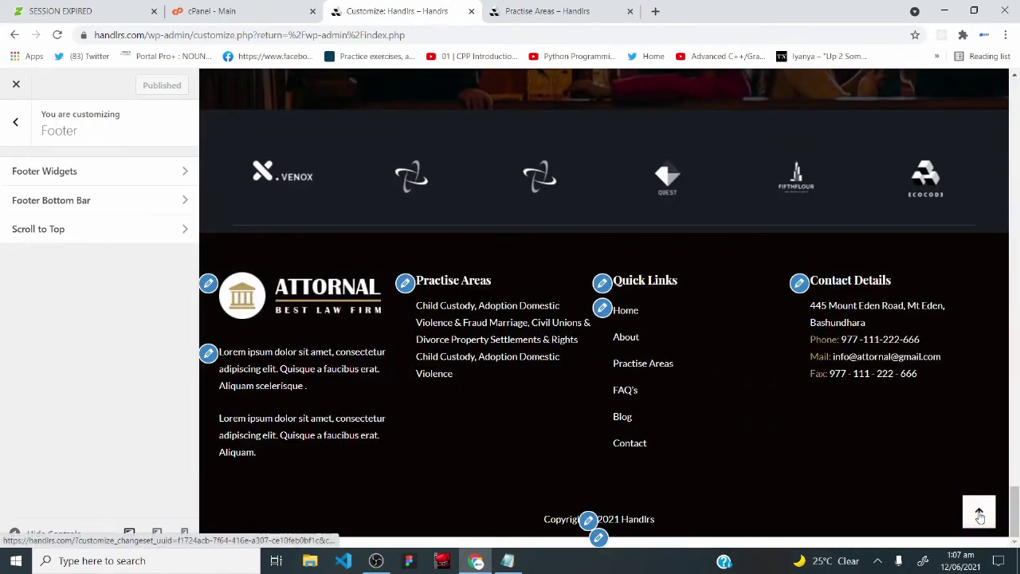
- Inspect the Scroll to Top background and icon colours, leave them unchanged, and switch to the Practise Areas tab
{"action": "left_click", "coordinate": [64, 241]}
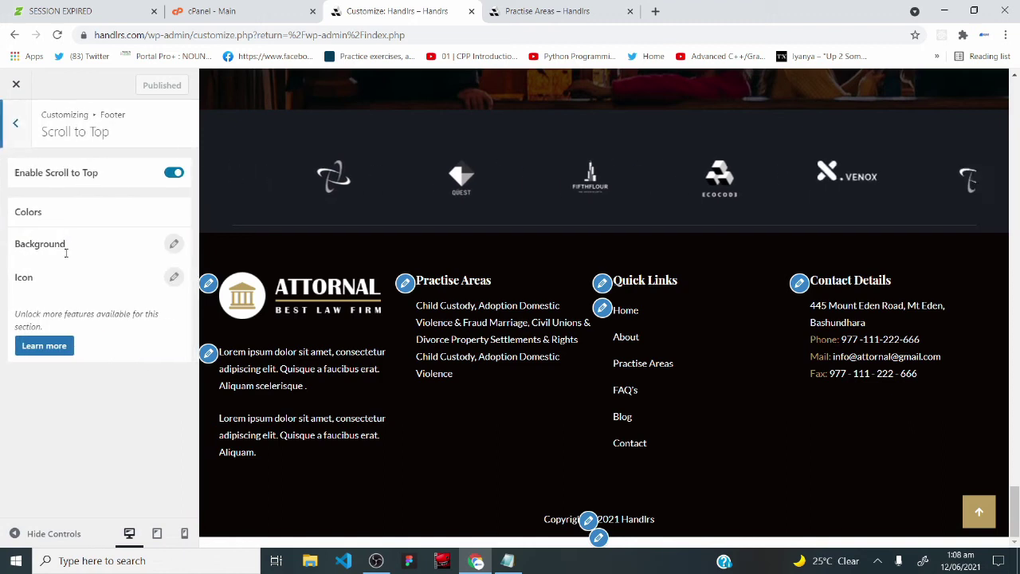
{"action": "left_click", "coordinate": [173, 246]}
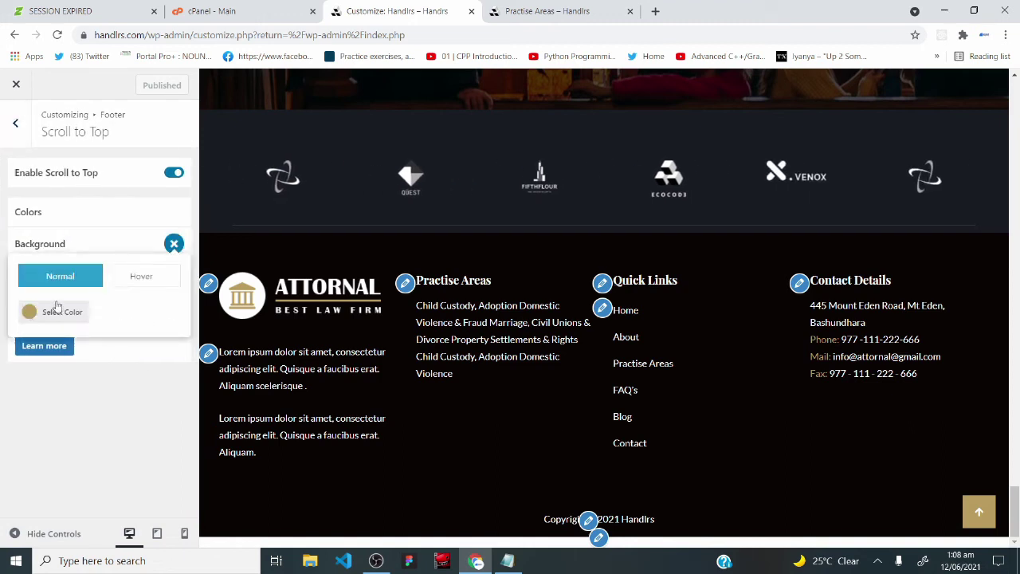
{"action": "left_click", "coordinate": [171, 246]}
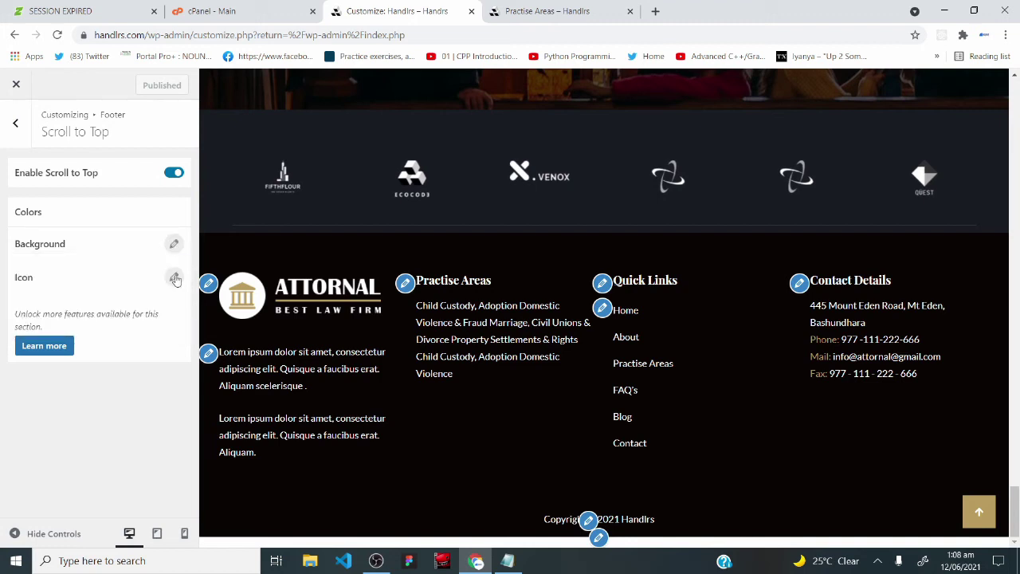
{"action": "left_click", "coordinate": [174, 277]}
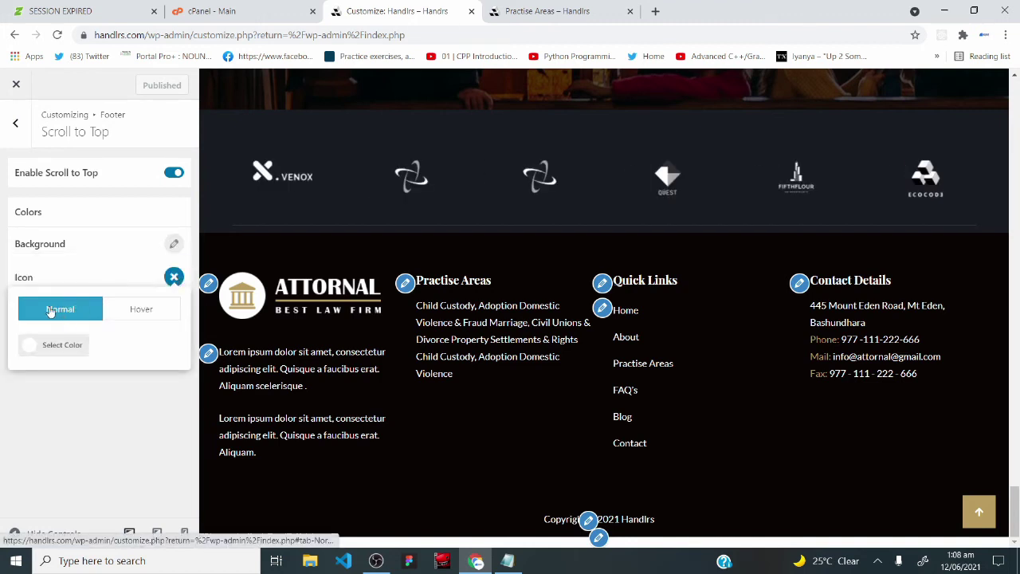
{"action": "left_click", "coordinate": [174, 277]}
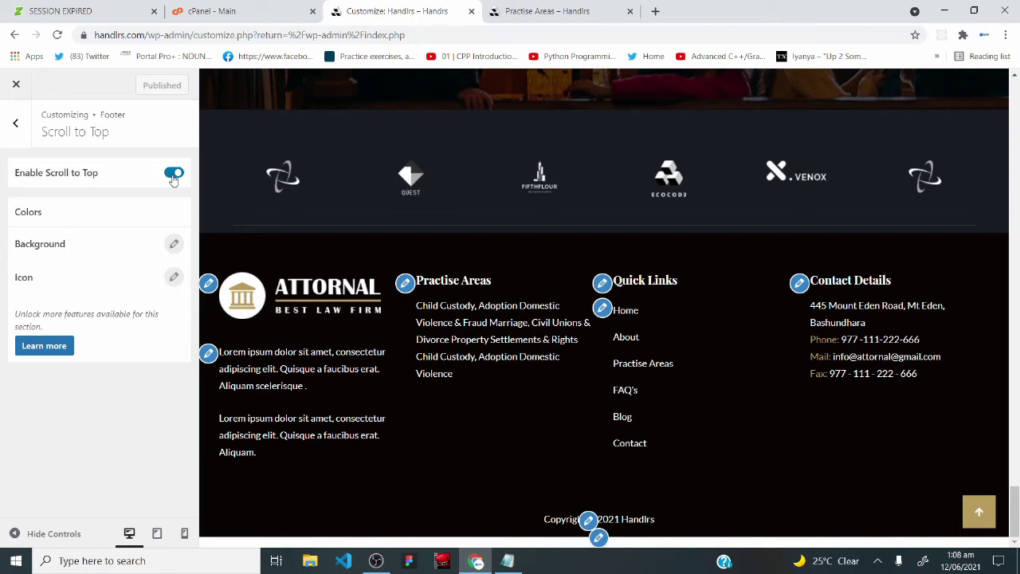
{"action": "left_click", "coordinate": [16, 126]}
{"action": "left_click", "coordinate": [591, 8]}
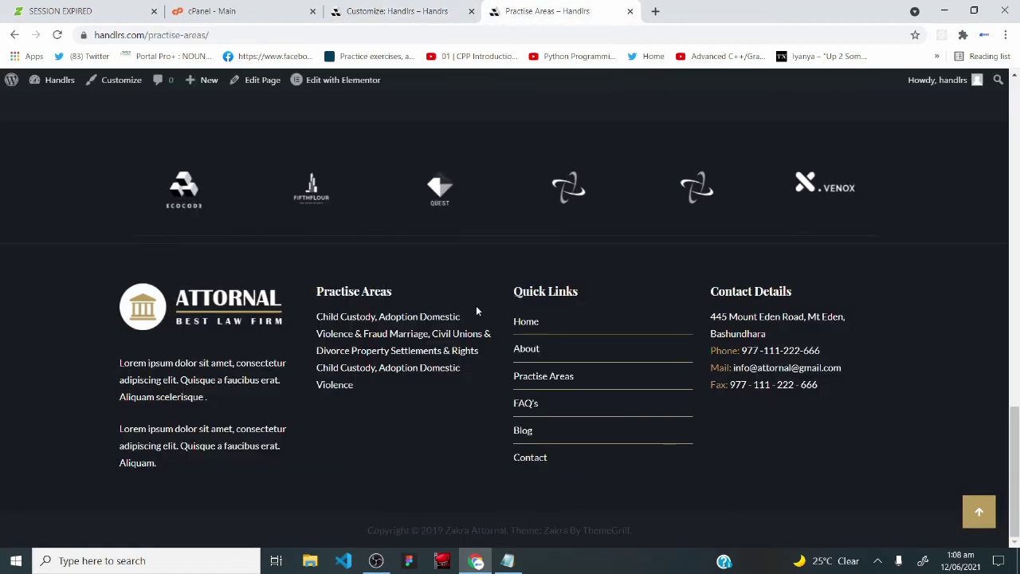
- Reload the live site and confirm the home page footer reads 'Copyright © 2021 Handlrs', then return to the customizer
{"action": "left_click", "coordinate": [58, 35]}
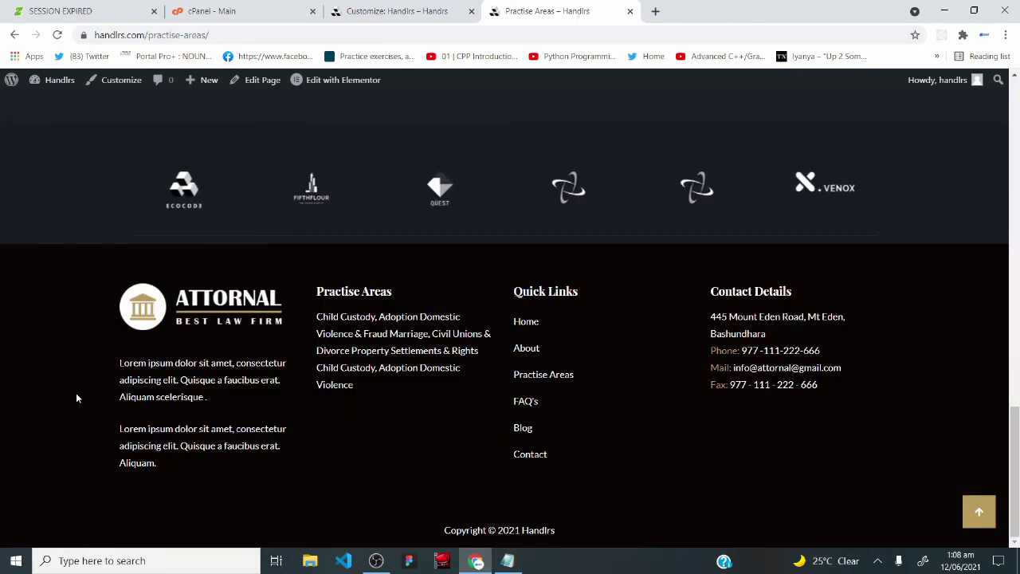
{"action": "left_click_drag", "start_coordinate": [1014, 475], "coordinate": [1016, 140]}
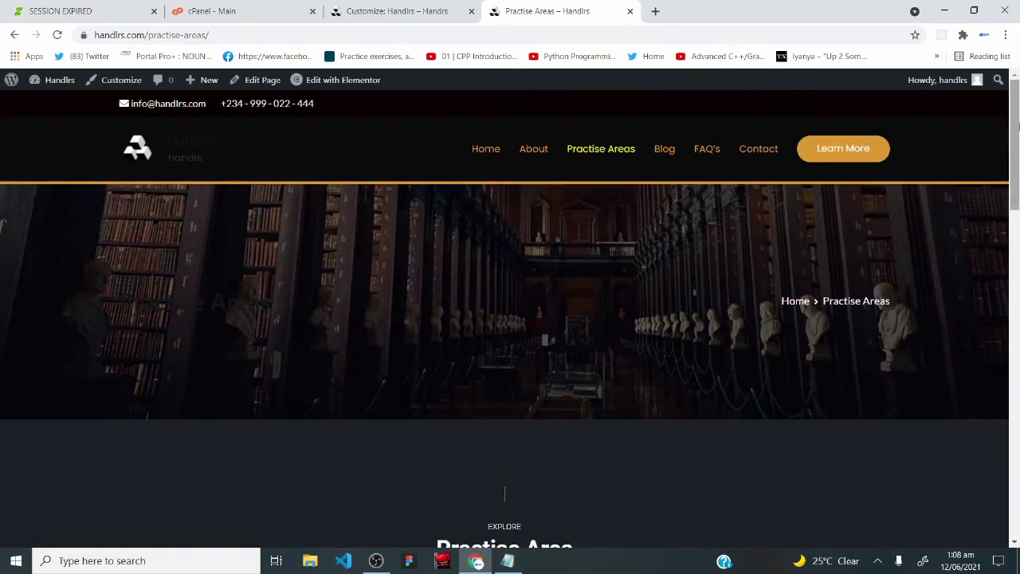
{"action": "left_click", "coordinate": [478, 157]}
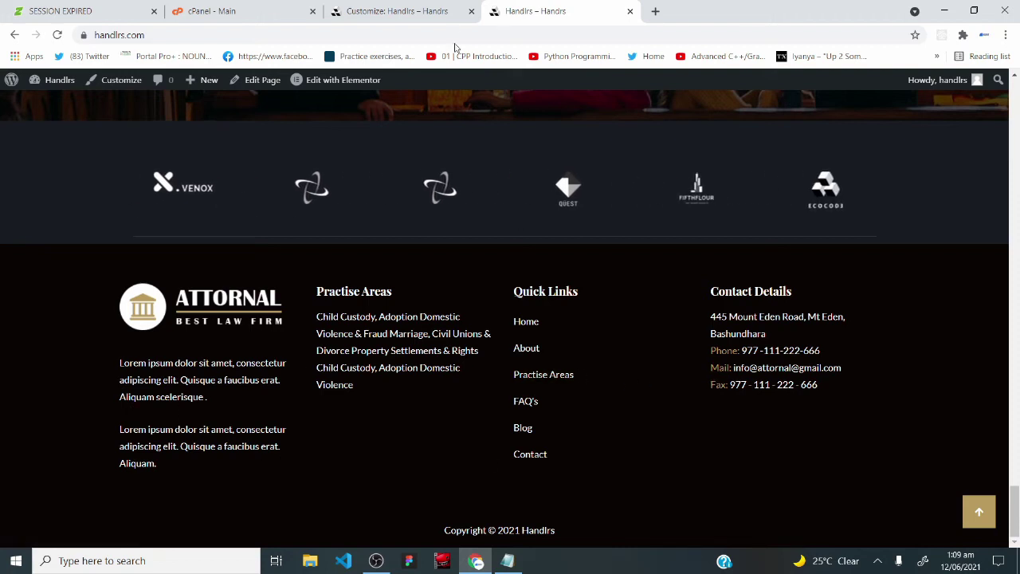
{"action": "left_click", "coordinate": [392, 8]}
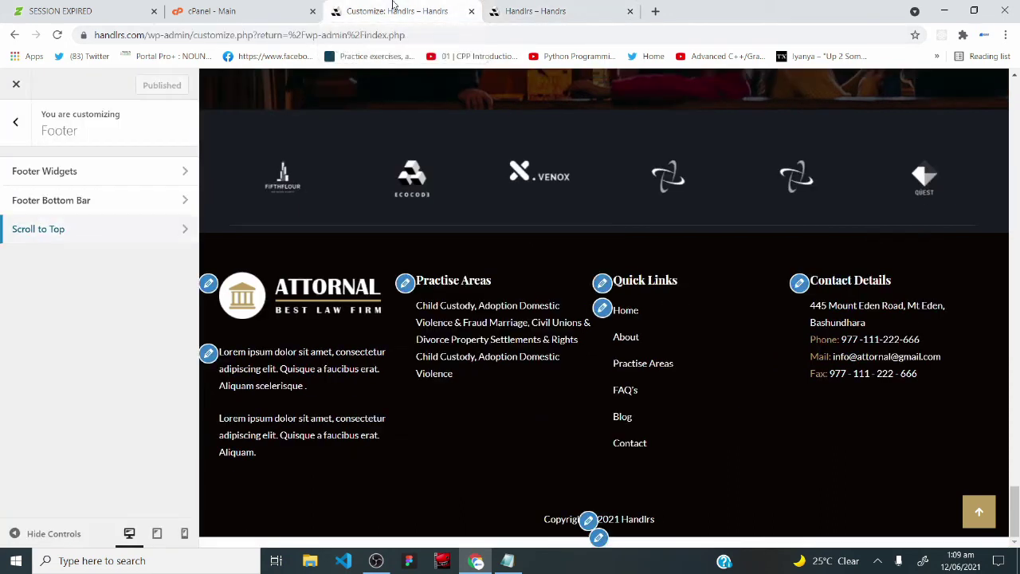
- Replace the ATTORNAL logo in the Footer One image widget with cropped-com-l3.png
{"action": "left_click", "coordinate": [19, 126]}
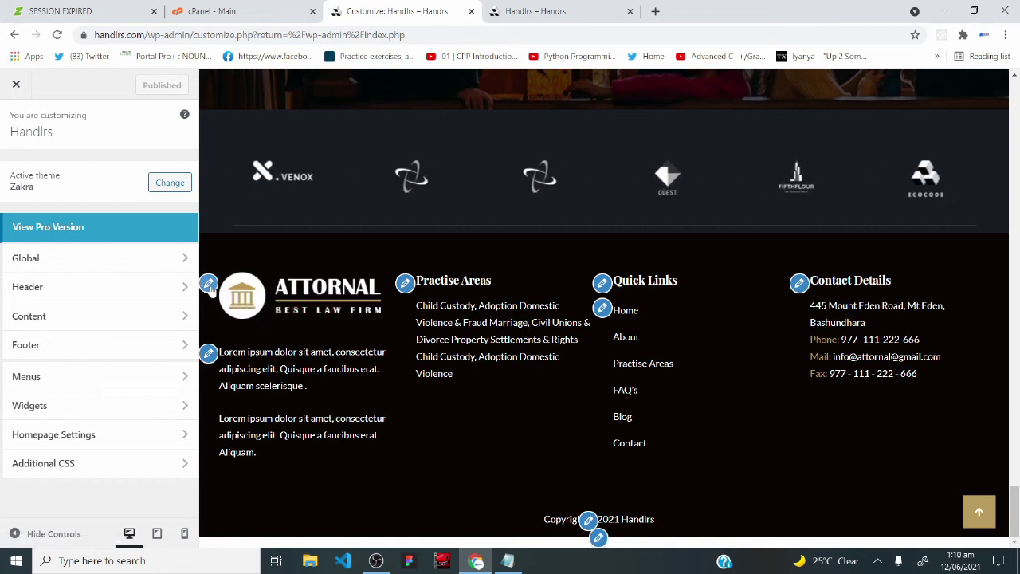
{"action": "left_click", "coordinate": [209, 285]}
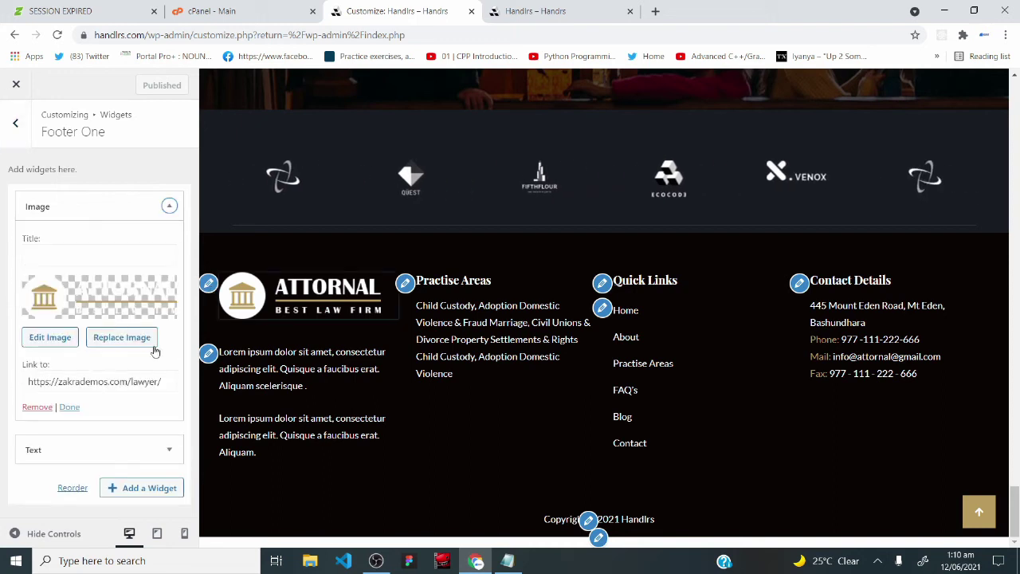
{"action": "left_click", "coordinate": [109, 339]}
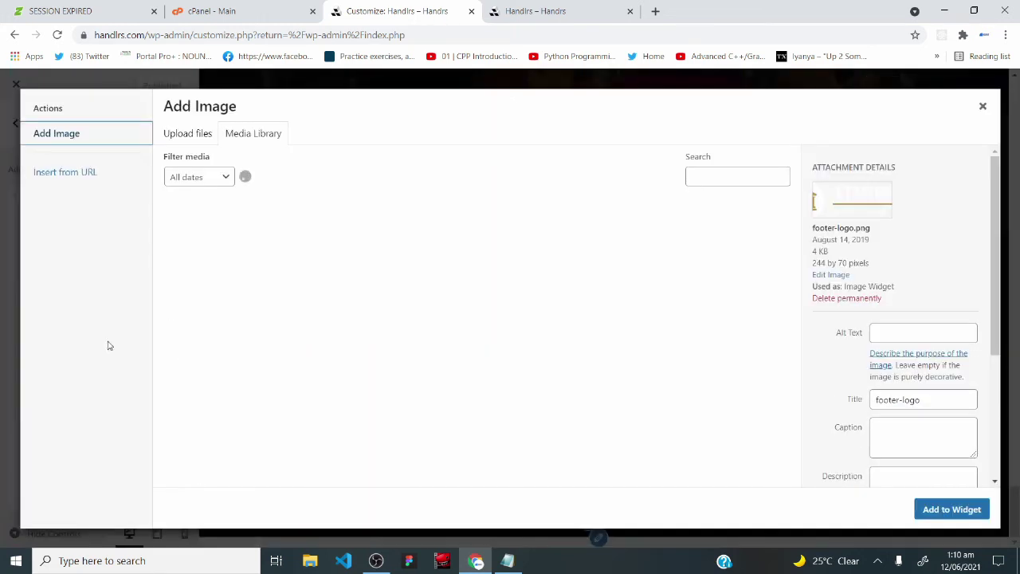
{"action": "left_click", "coordinate": [314, 246]}
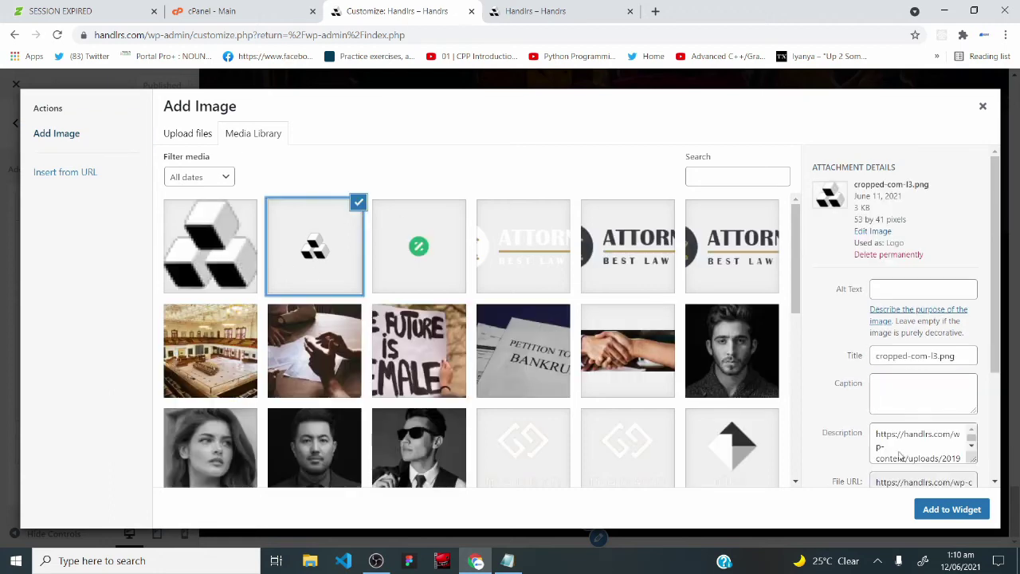
{"action": "left_click", "coordinate": [951, 510]}
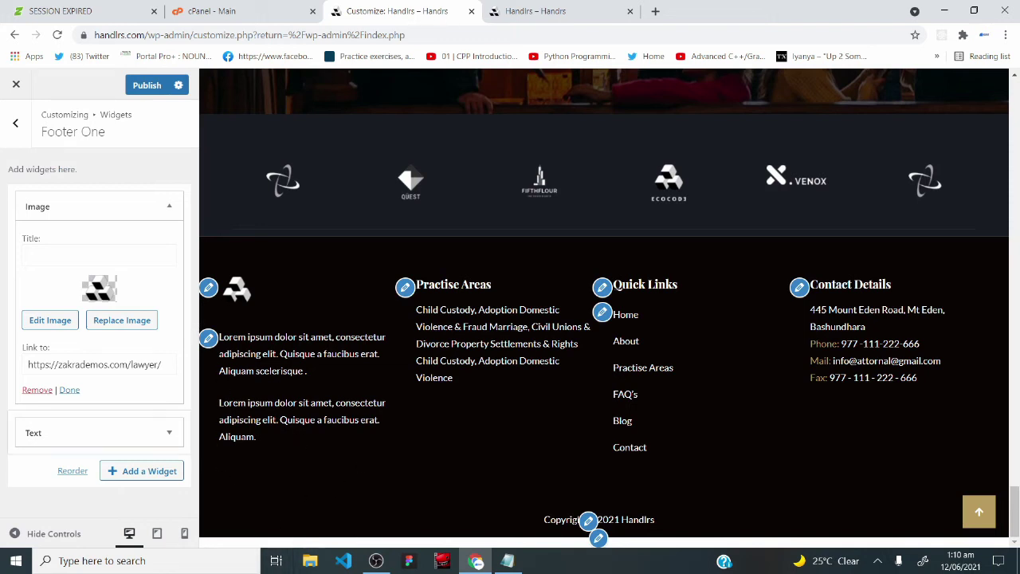
- Replace the Footer One lorem ipsum with 'Typing my own text to show that it works', titled EMPTY
{"action": "left_click", "coordinate": [209, 341]}
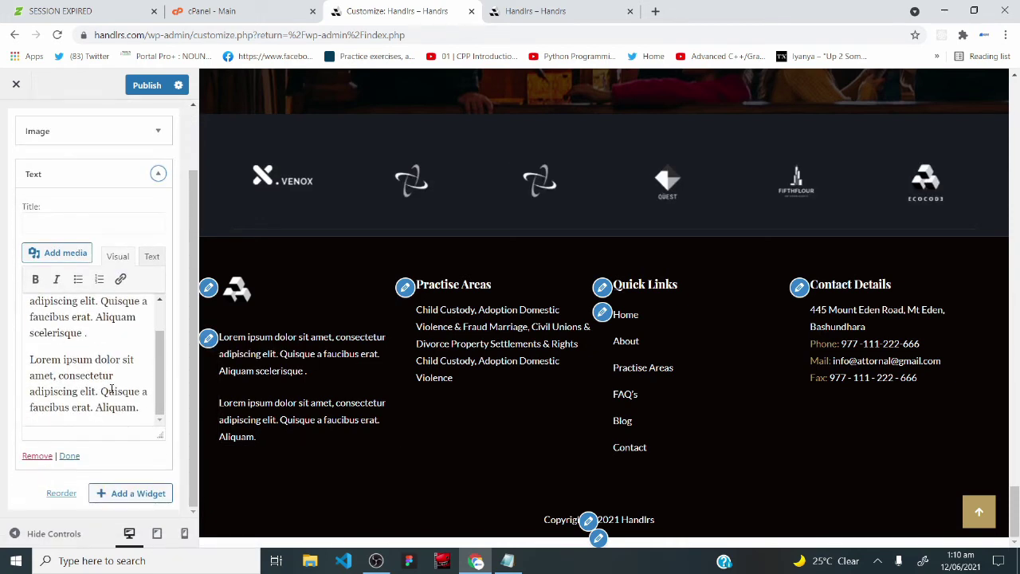
{"action": "left_click_drag", "start_coordinate": [144, 410], "coordinate": [2, 265]}
{"action": "key", "text": "BackSpace"}
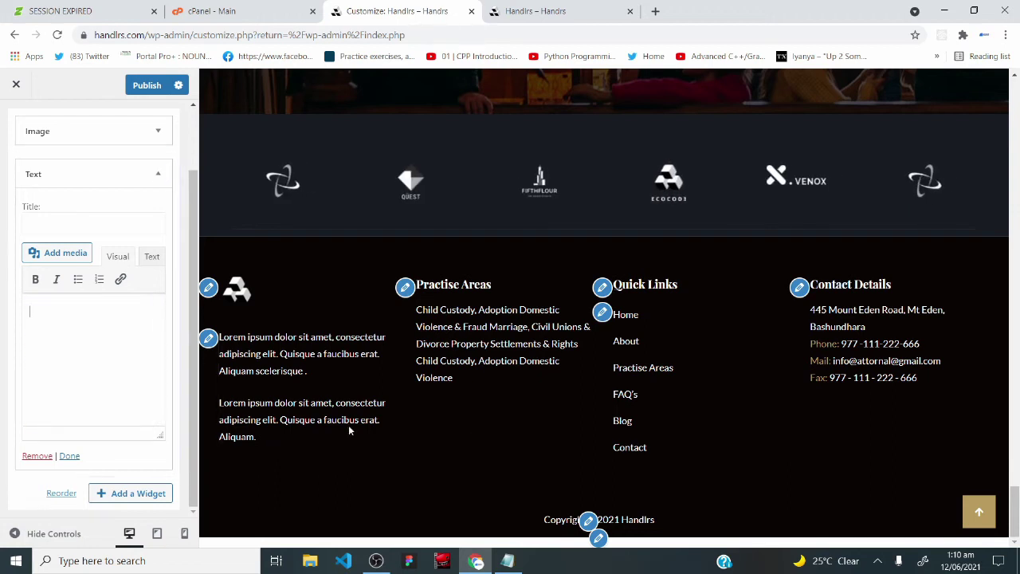
{"action": "type", "text": "Typing my own text to show that it works"}
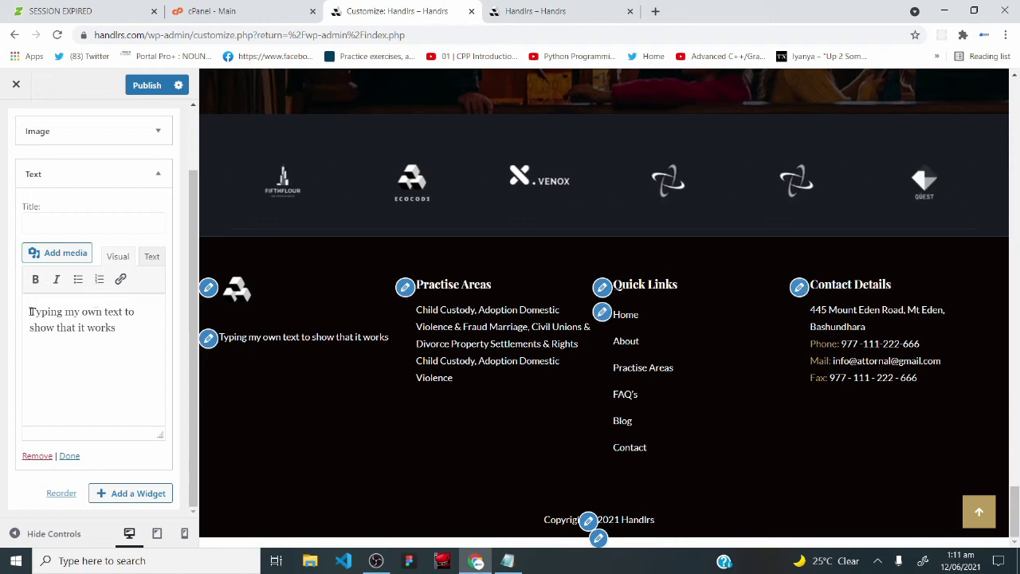
{"action": "scroll", "coordinate": [60, 295], "scroll_direction": "up", "scroll_amount": 2}
{"action": "left_click", "coordinate": [60, 295]}
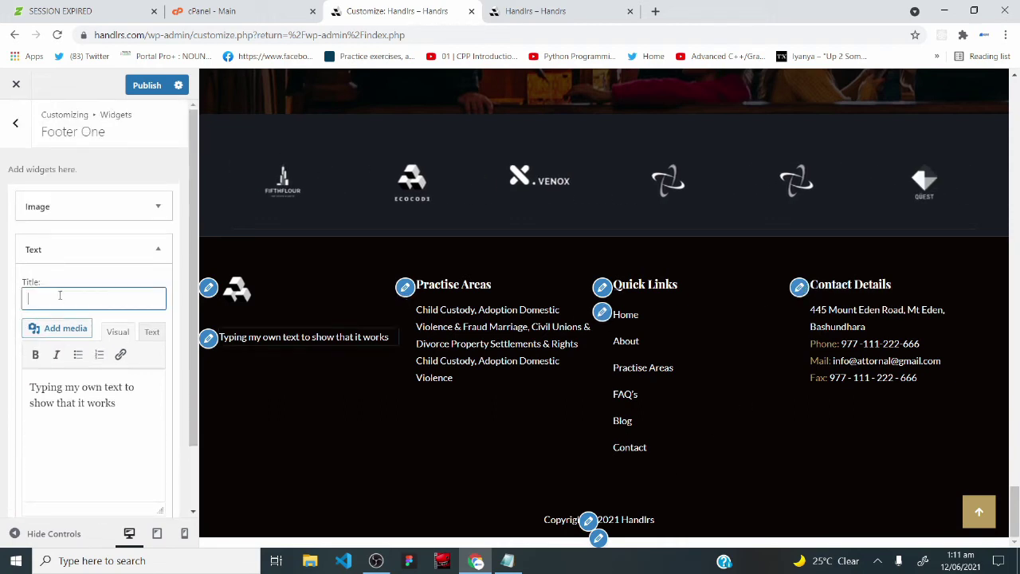
{"action": "type", "text": "EMPTY"}
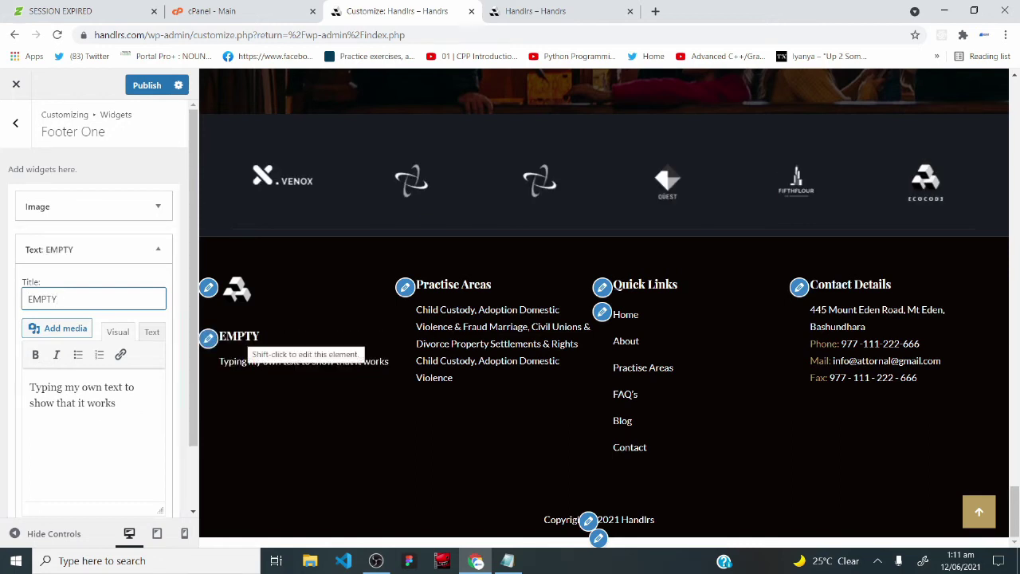
{"action": "left_click", "coordinate": [406, 293]}
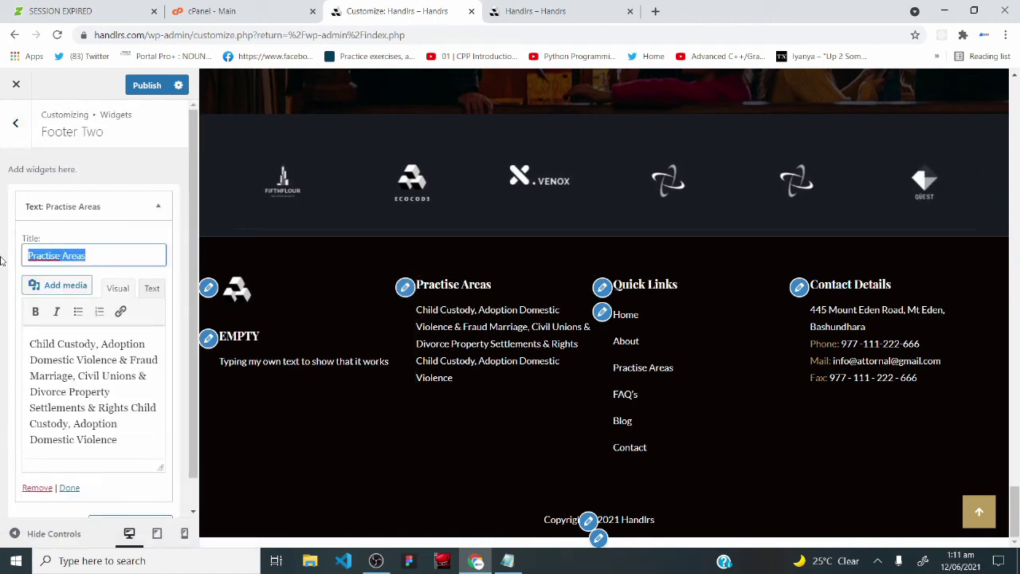
- Select text and the title in the Practise Areas widget, then publish the footer widget changes
{"action": "left_click_drag", "start_coordinate": [121, 439], "coordinate": [4, 348]}
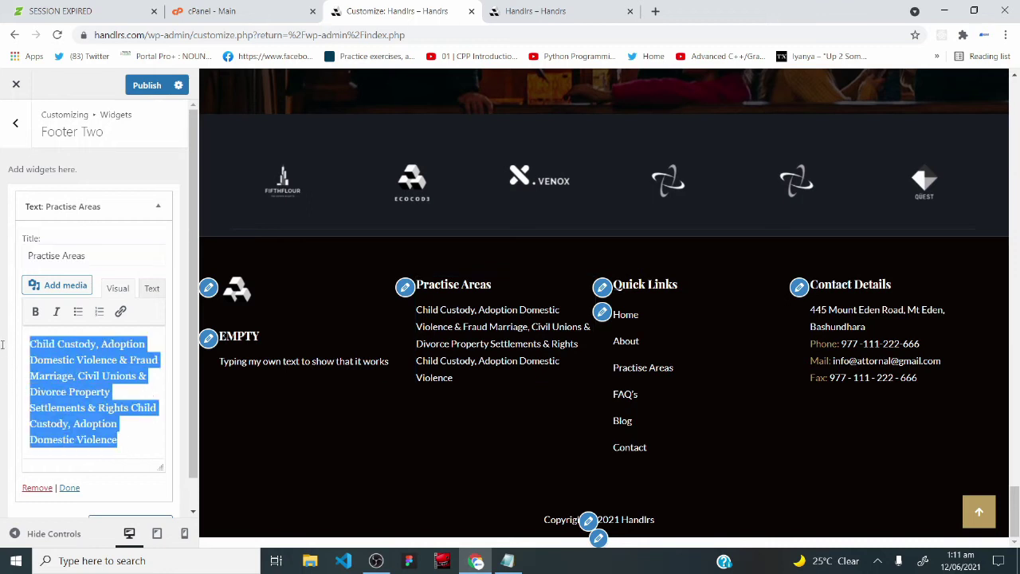
{"action": "left_click", "coordinate": [105, 256]}
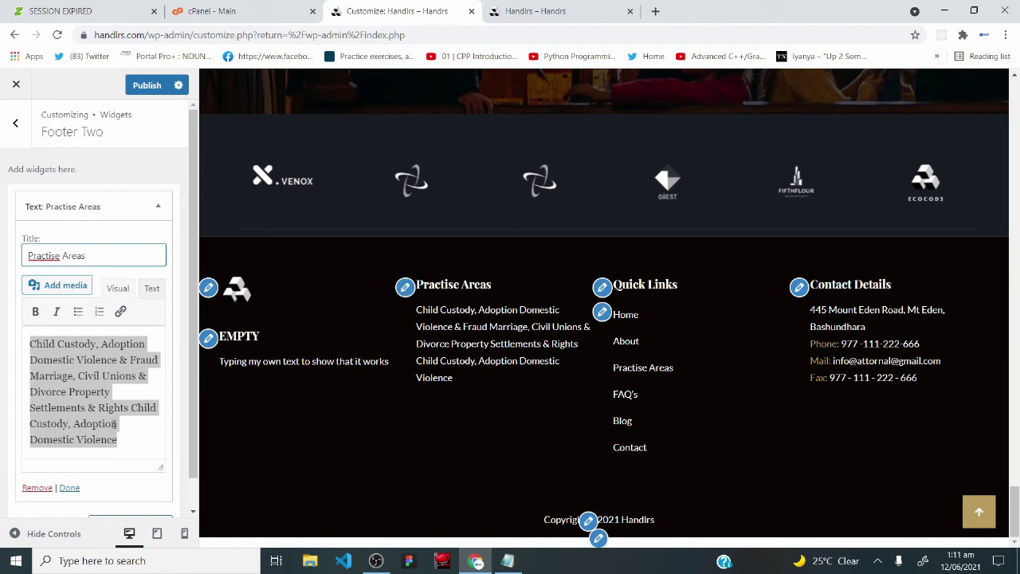
{"action": "left_click", "coordinate": [146, 87]}
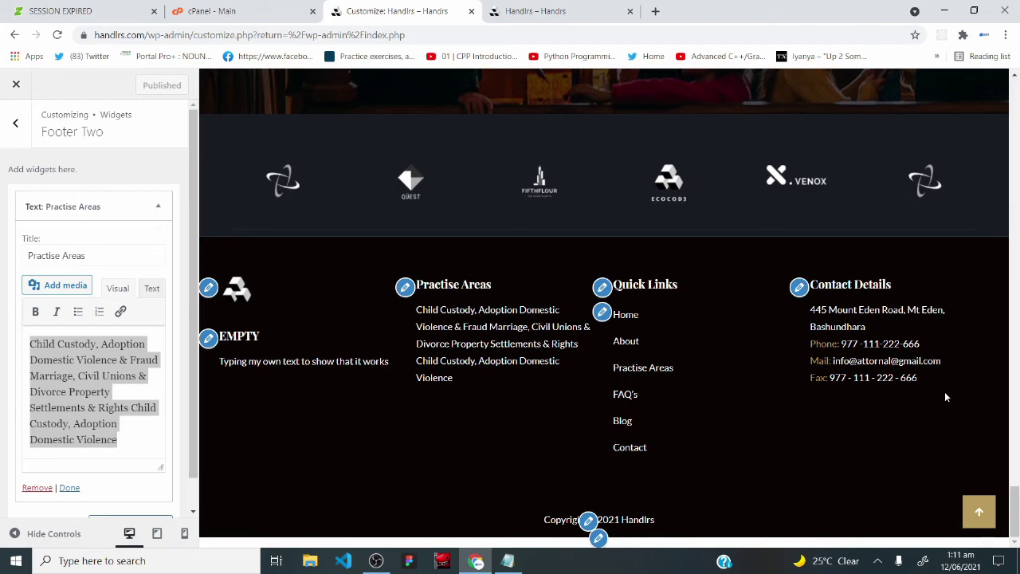
{"action": "scroll", "coordinate": [946, 396], "scroll_direction": "up", "scroll_amount": 15}
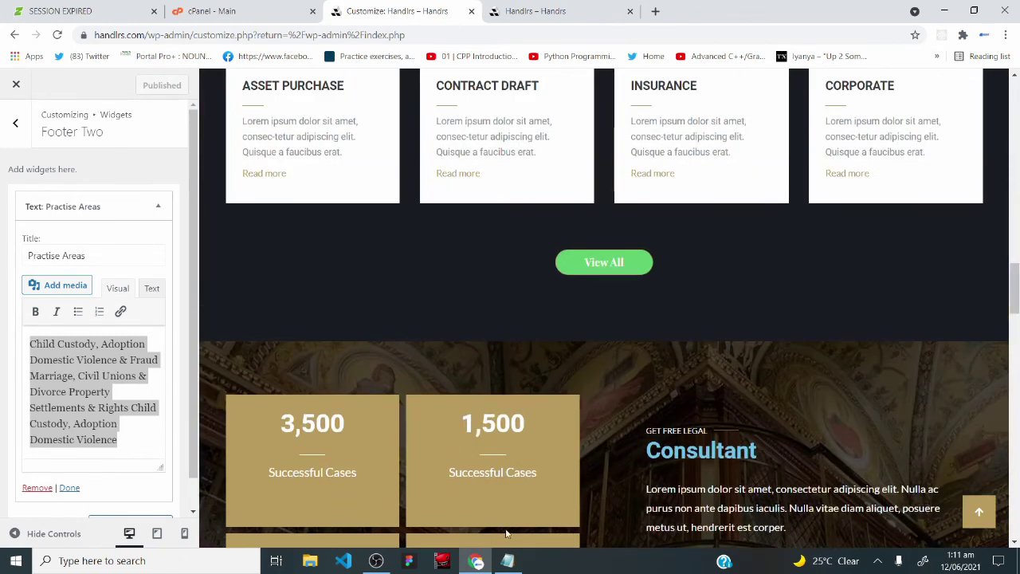
{"action": "scroll", "coordinate": [647, 414], "scroll_direction": "up", "scroll_amount": 10}
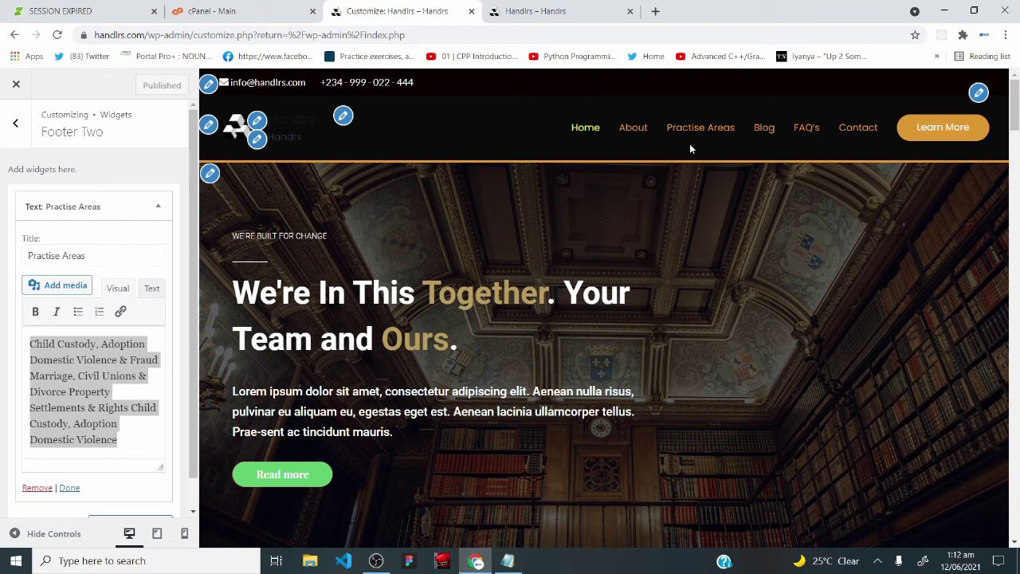
- Leave the Customizer and open Appearance > Menus to see the Primary menu structure
{"action": "left_click", "coordinate": [15, 85]}
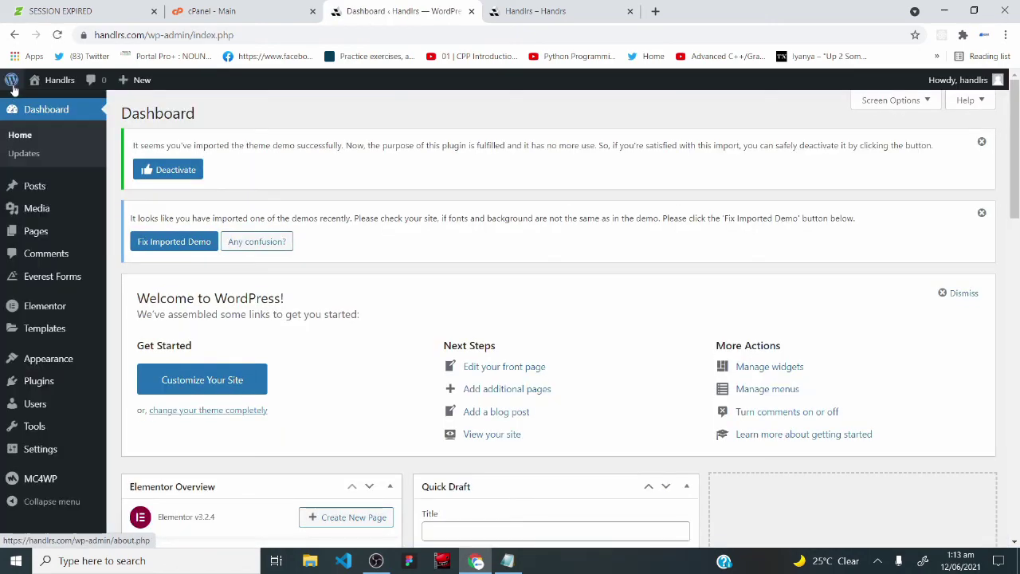
{"action": "mouse_move", "coordinate": [51, 369]}
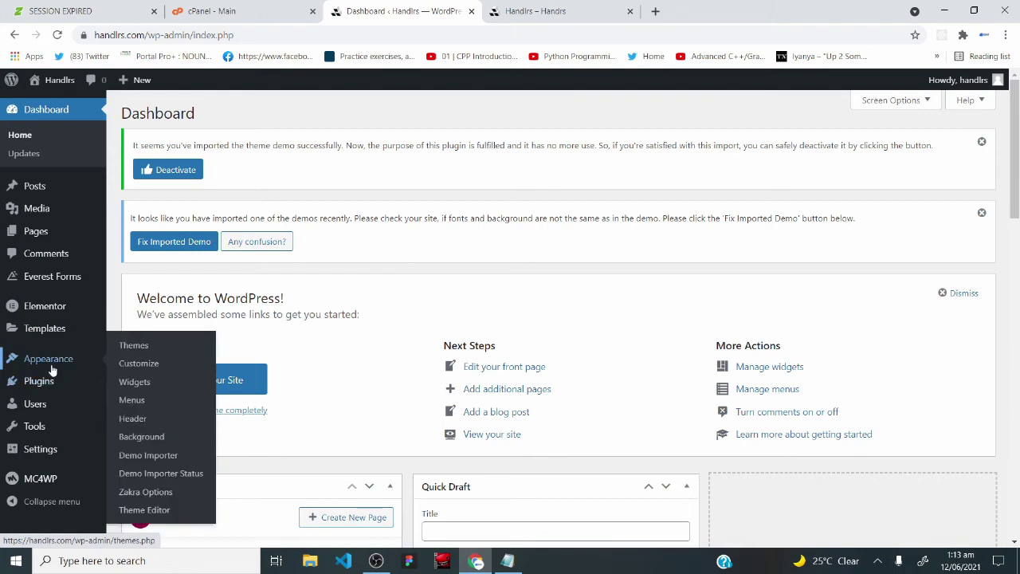
{"action": "left_click", "coordinate": [155, 408]}
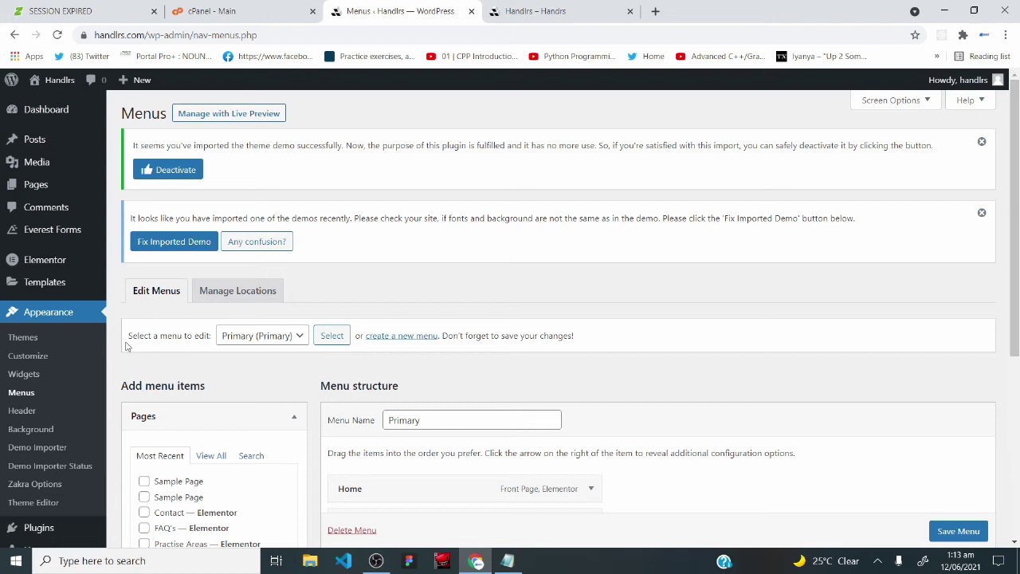
{"action": "left_click_drag", "start_coordinate": [125, 345], "coordinate": [141, 346]}
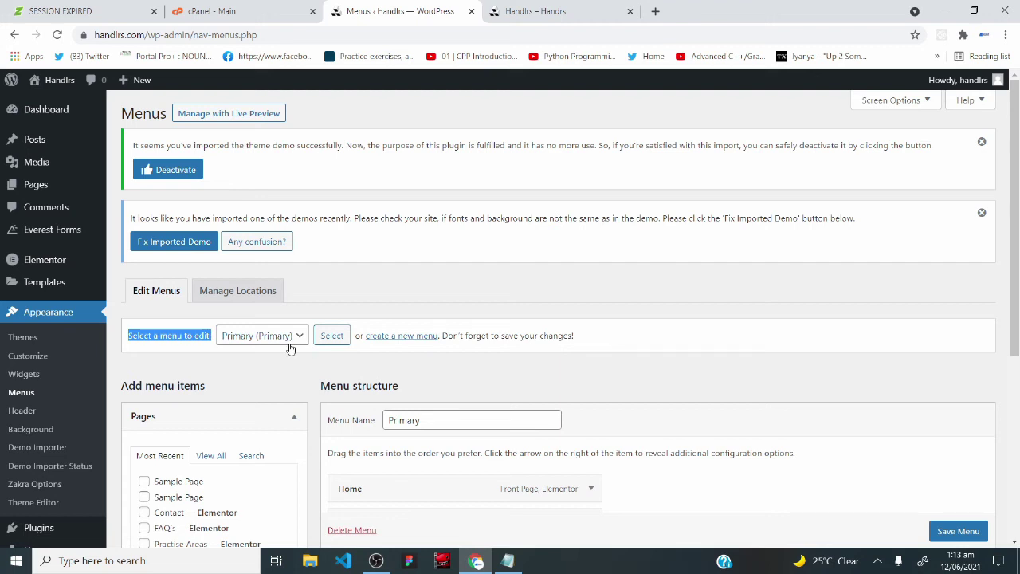
{"action": "scroll", "coordinate": [544, 364], "scroll_direction": "down", "scroll_amount": 2}
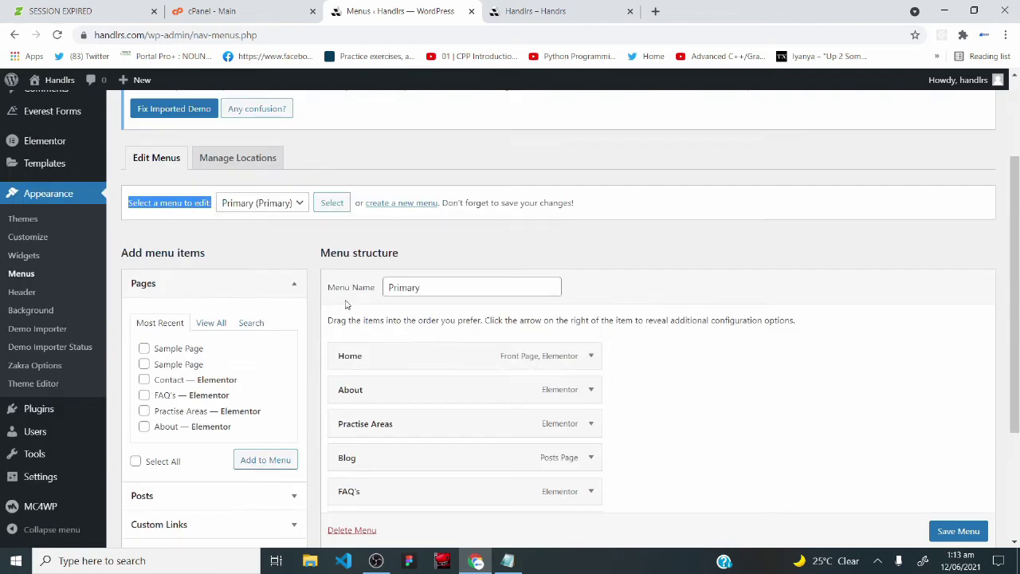
{"action": "left_click_drag", "start_coordinate": [321, 252], "coordinate": [414, 254]}
{"action": "scroll", "coordinate": [413, 253], "scroll_direction": "down", "scroll_amount": 1}
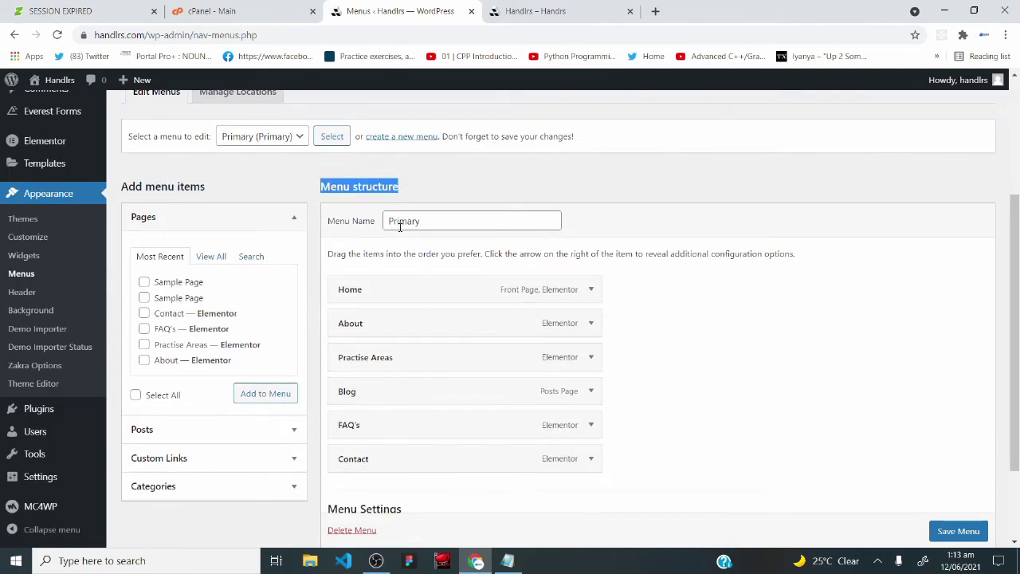
- Compare the Primary menu items (Home, About, Practise Areas, Blog, FAQ's, Contact) with the live site's navigation
{"action": "left_click", "coordinate": [545, 11]}
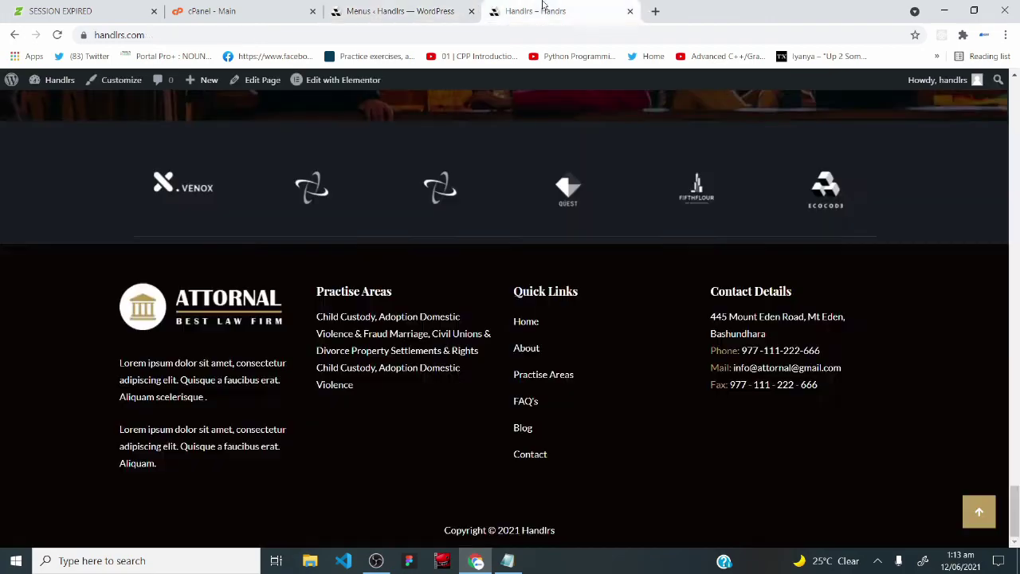
{"action": "scroll", "coordinate": [635, 281], "scroll_direction": "up", "scroll_amount": 15}
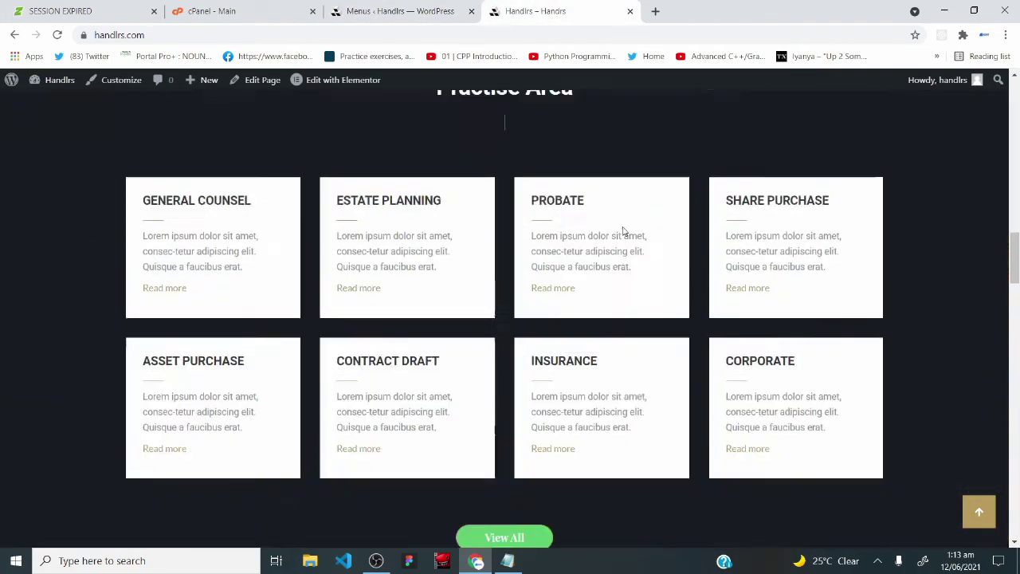
{"action": "scroll", "coordinate": [632, 216], "scroll_direction": "up", "scroll_amount": 3}
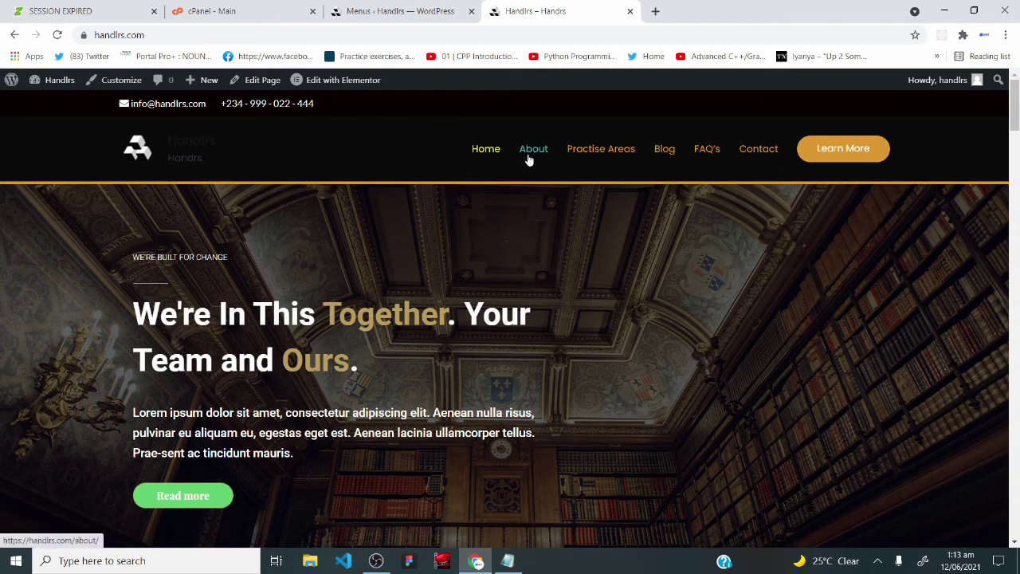
{"action": "key", "text": "ctrl+shift+Tab"}
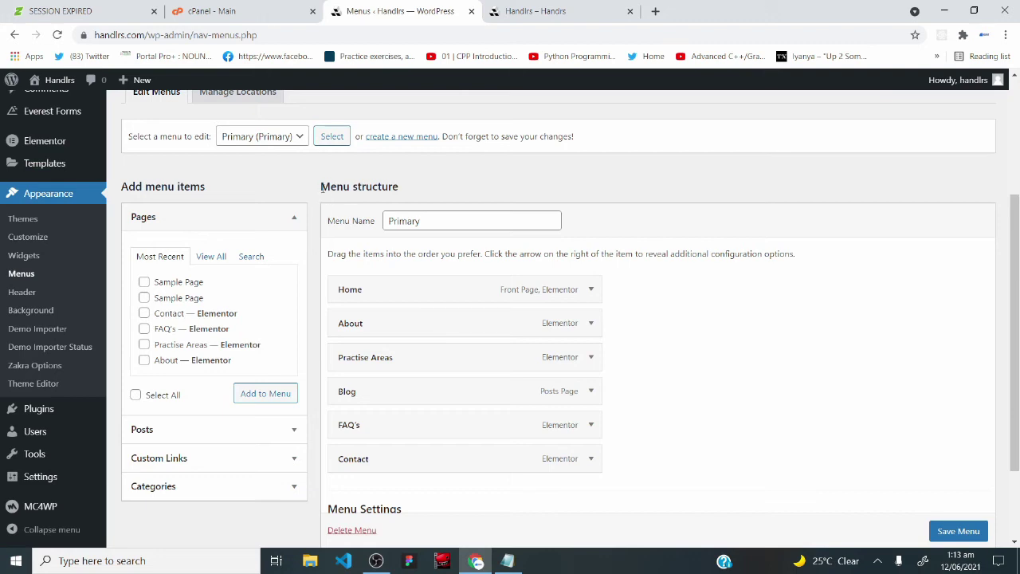
{"action": "left_click_drag", "start_coordinate": [321, 186], "coordinate": [440, 189]}
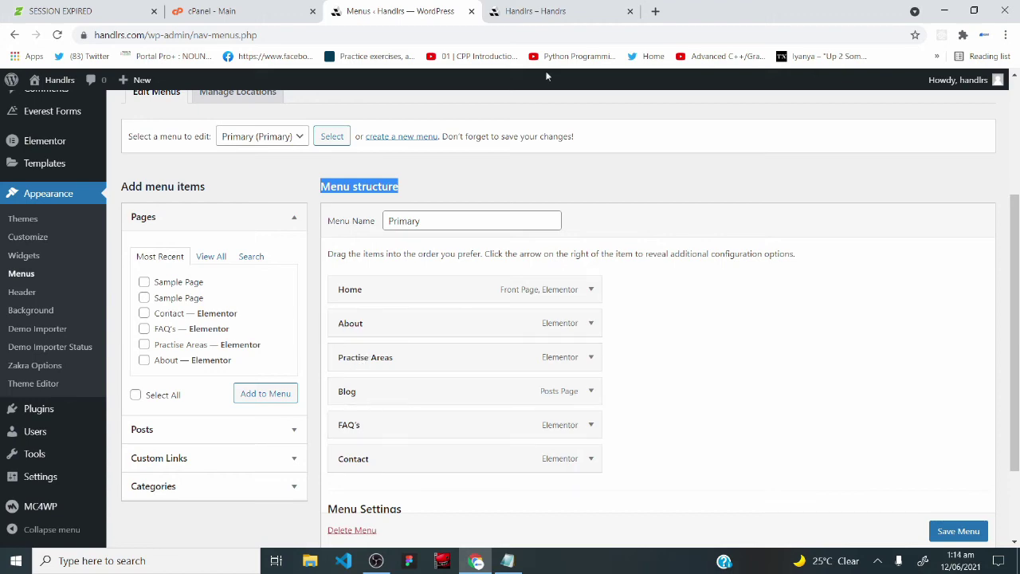
{"action": "left_click", "coordinate": [554, 10]}
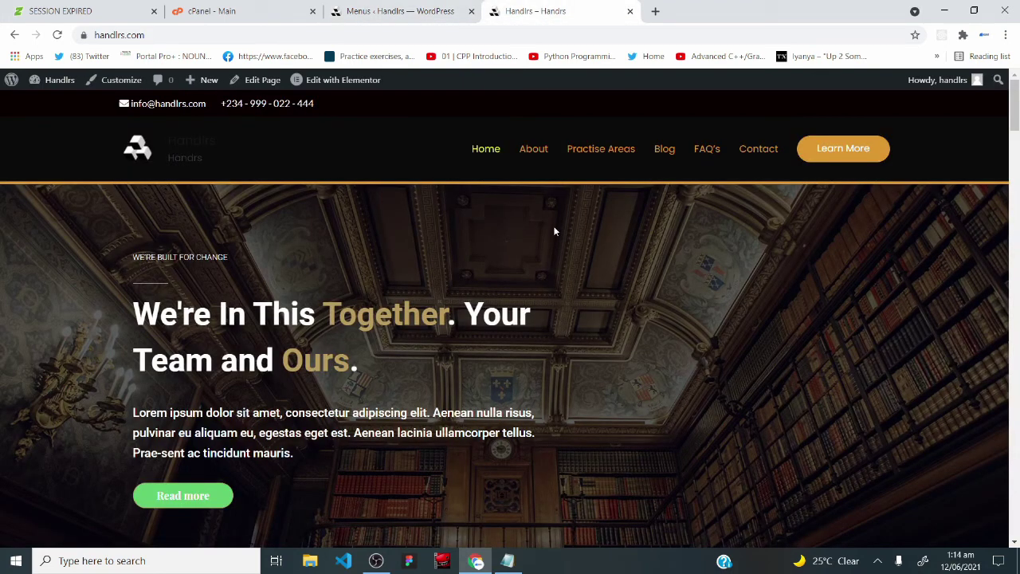
{"action": "key", "text": "ctrl+shift+Tab"}
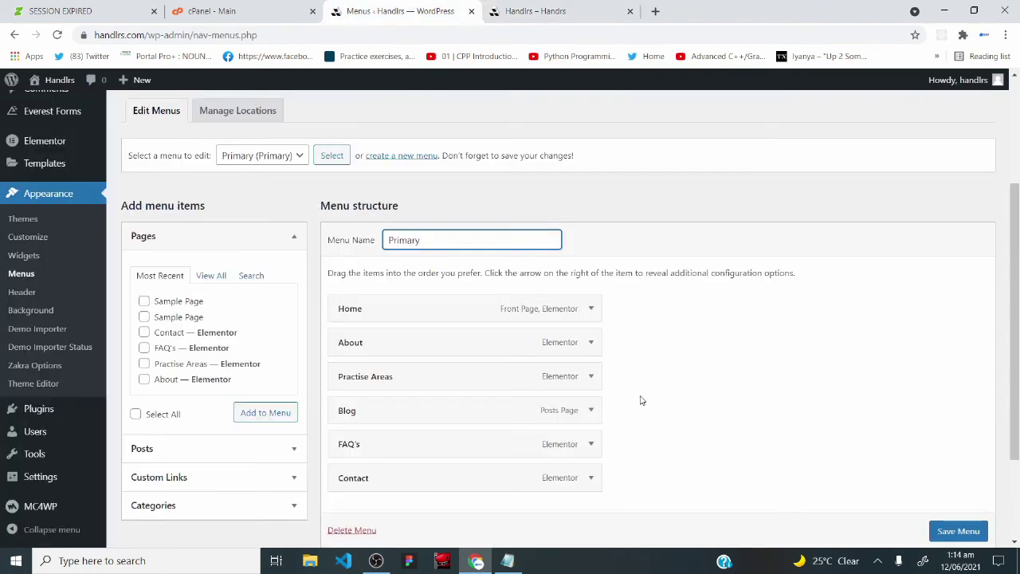
{"action": "key", "text": "Return"}
{"action": "scroll", "coordinate": [558, 399], "scroll_direction": "down", "scroll_amount": 1}
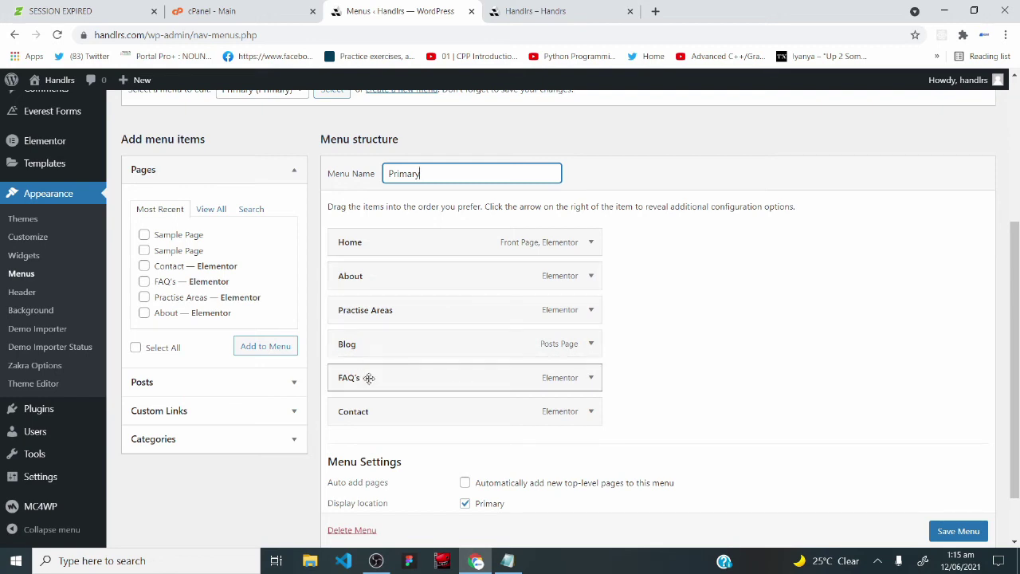
- Indent FAQ's beneath About as a sub item and save the Primary menu
{"action": "left_click_drag", "start_coordinate": [369, 378], "coordinate": [416, 307]}
{"action": "mouse_move", "coordinate": [381, 309]}
{"action": "left_mouse_down"}
{"action": "mouse_move", "coordinate": [371, 311]}
{"action": "mouse_move", "coordinate": [391, 310]}
{"action": "left_mouse_up"}
{"action": "scroll", "coordinate": [948, 472], "scroll_direction": "down", "scroll_amount": 2}
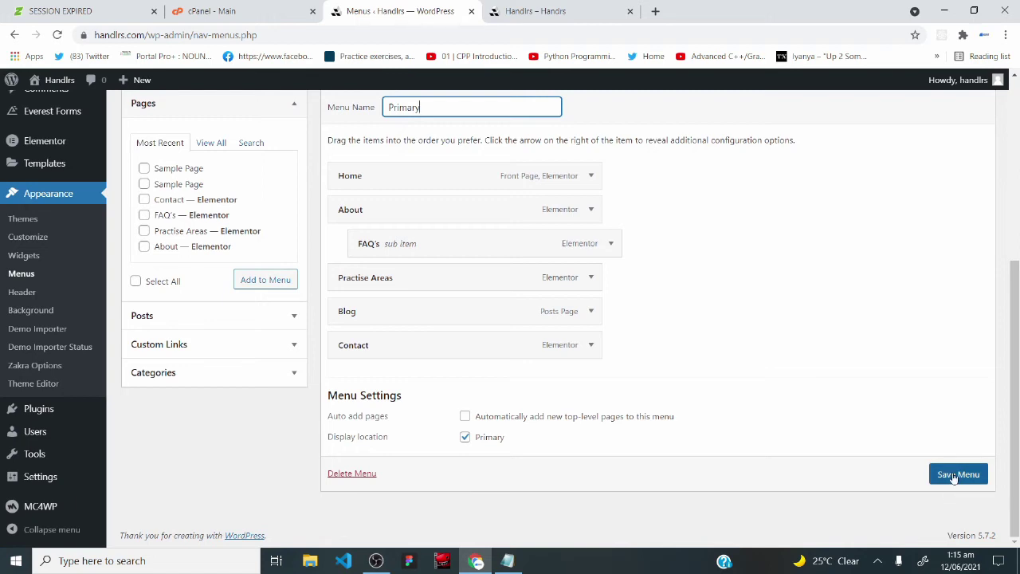
{"action": "left_click", "coordinate": [954, 476]}
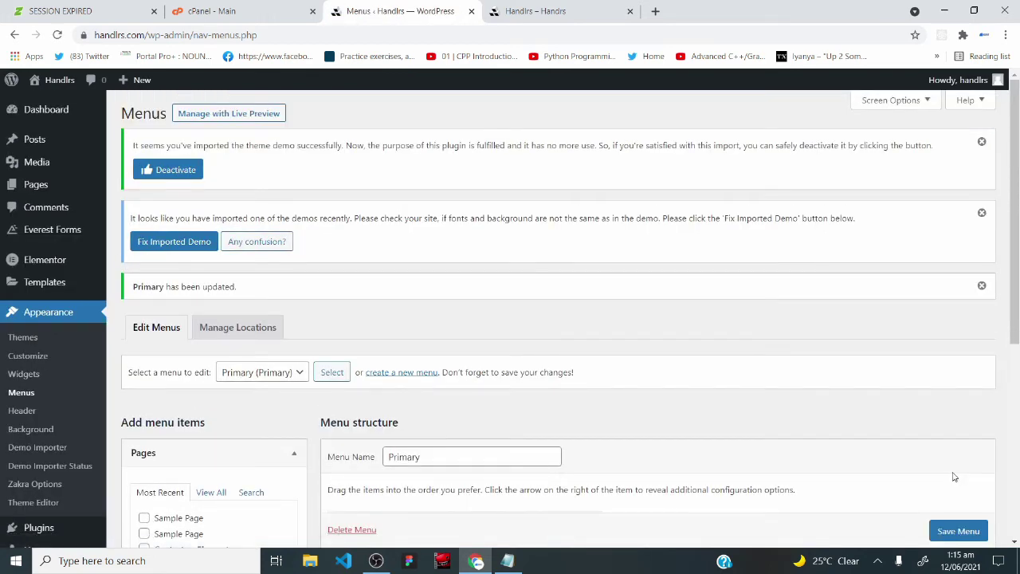
- Reload the live site, confirm About drops down to FAQ's, and go back to Menus admin
{"action": "left_click", "coordinate": [562, 8]}
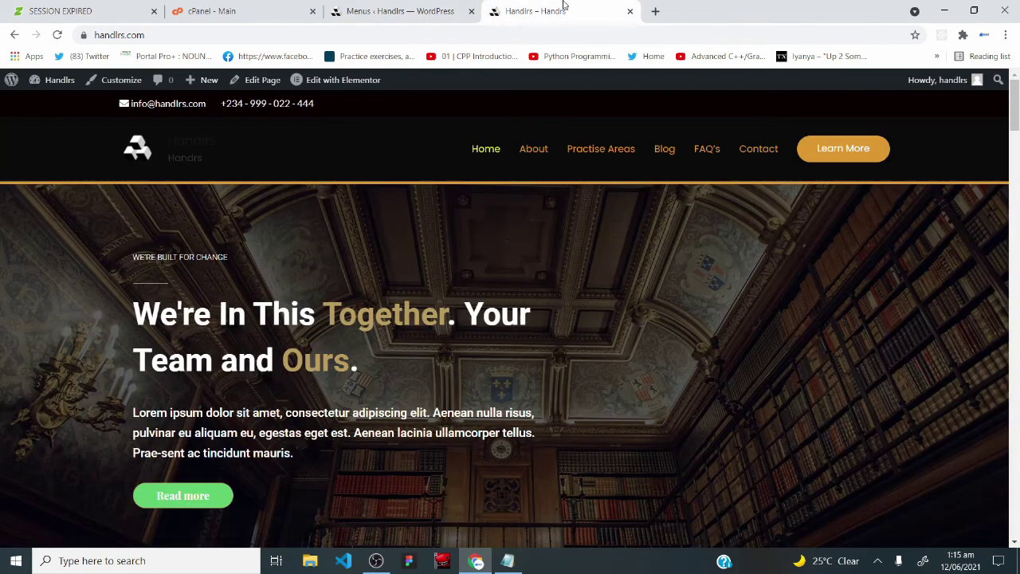
{"action": "left_click", "coordinate": [57, 37]}
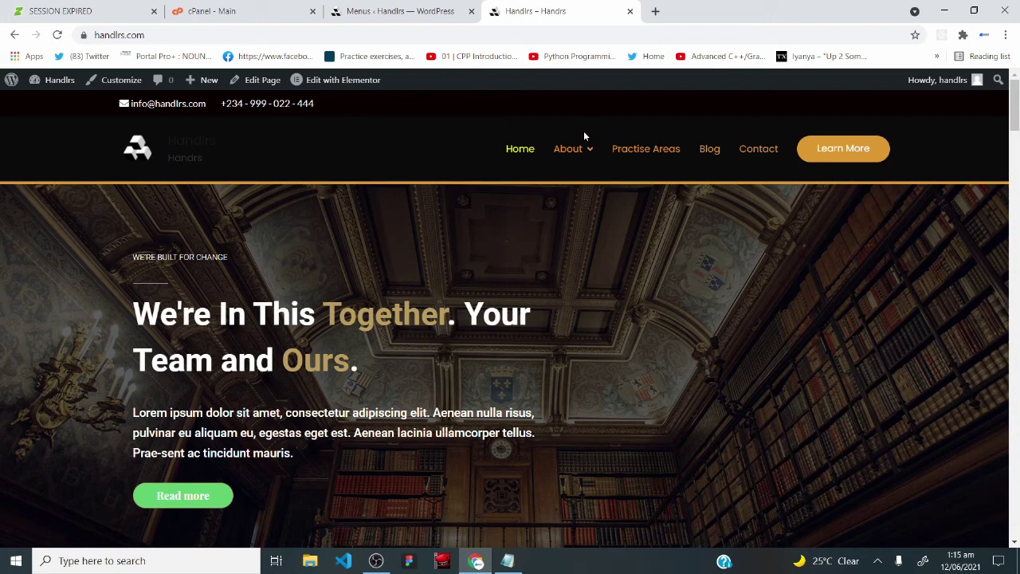
{"action": "mouse_move", "coordinate": [570, 152]}
{"action": "left_click", "coordinate": [382, 10]}
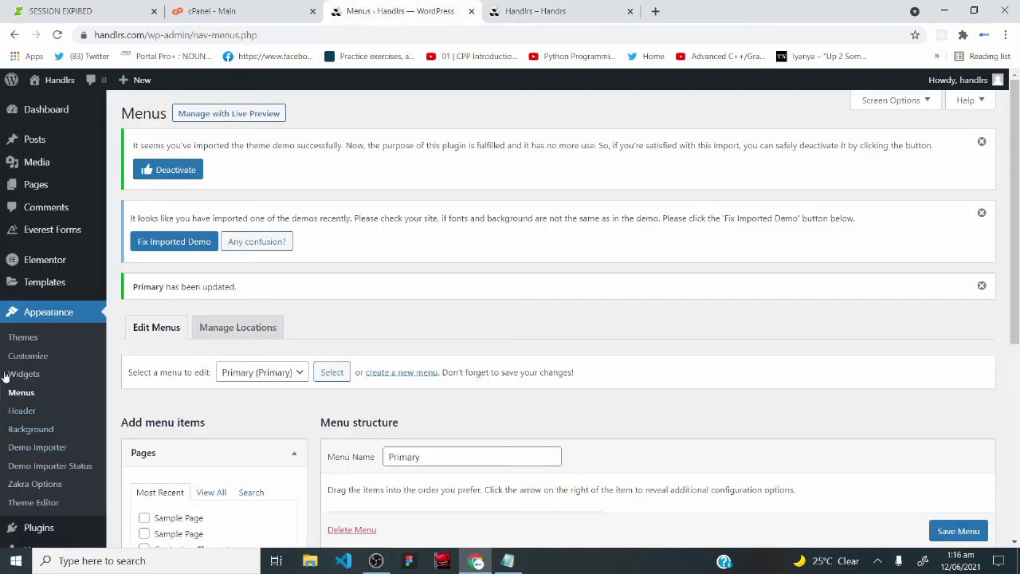
- Untick Display Site Title and Tagline under Header > Site Identity and publish
{"action": "left_click", "coordinate": [43, 357]}
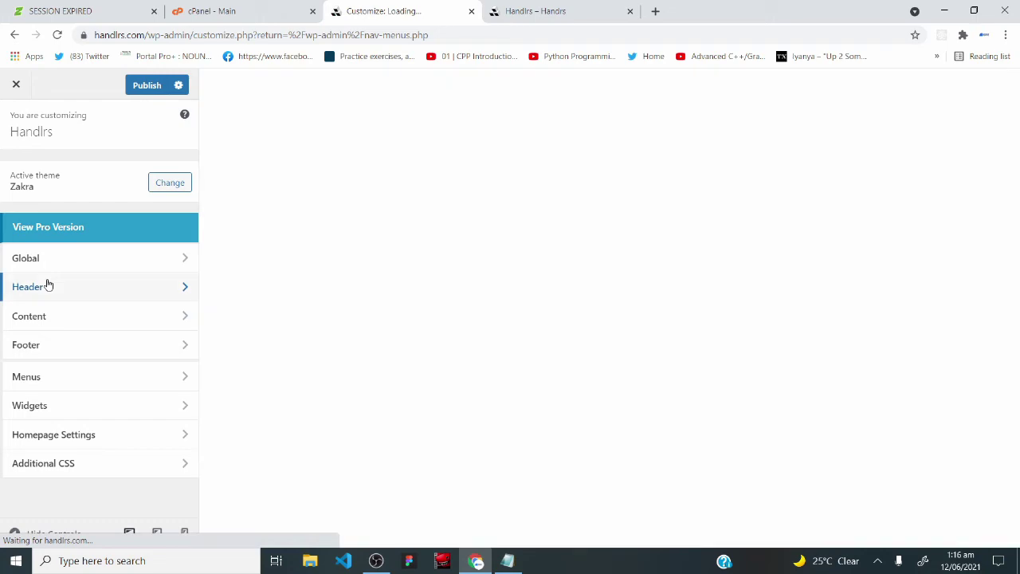
{"action": "left_click", "coordinate": [47, 286]}
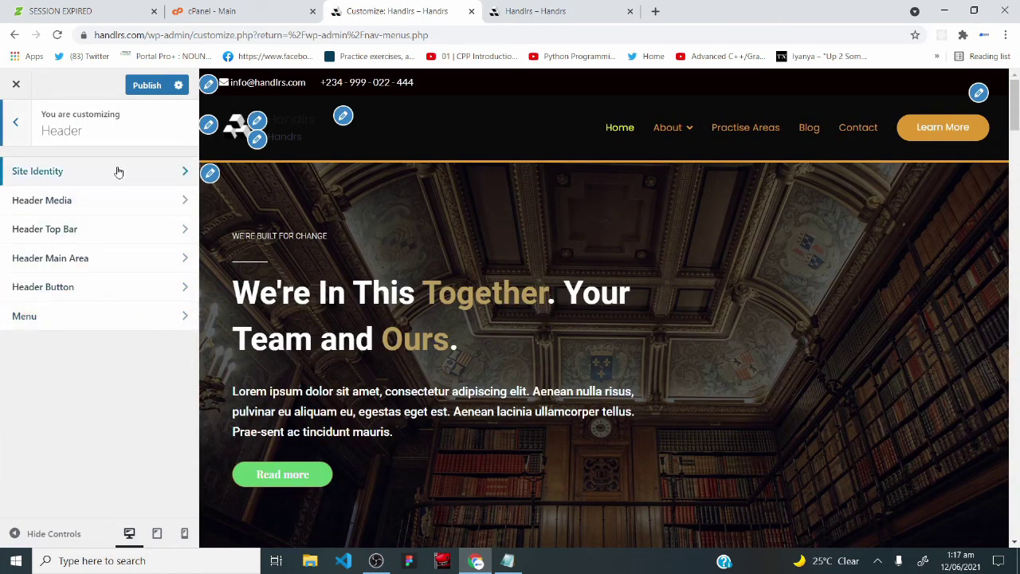
{"action": "left_click", "coordinate": [118, 169]}
{"action": "scroll", "coordinate": [131, 374], "scroll_direction": "down", "scroll_amount": 3}
{"action": "scroll", "coordinate": [133, 380], "scroll_direction": "down", "scroll_amount": 2}
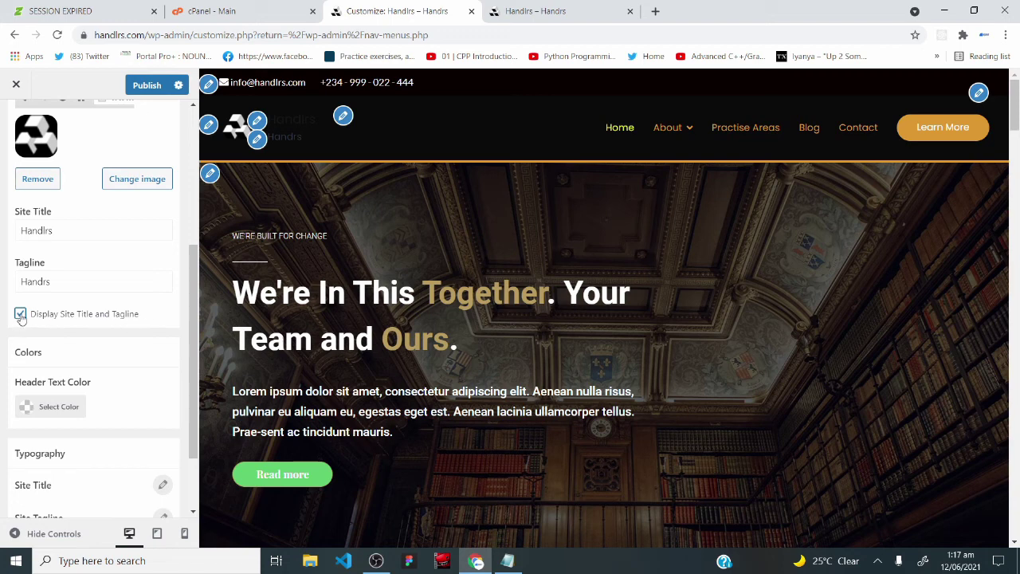
{"action": "left_click", "coordinate": [21, 314]}
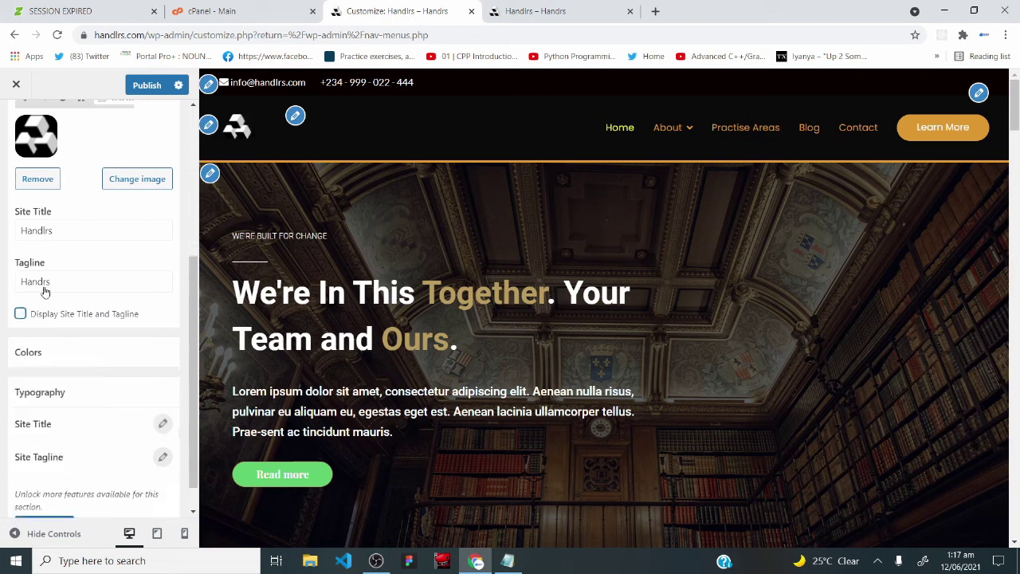
{"action": "left_click", "coordinate": [148, 86]}
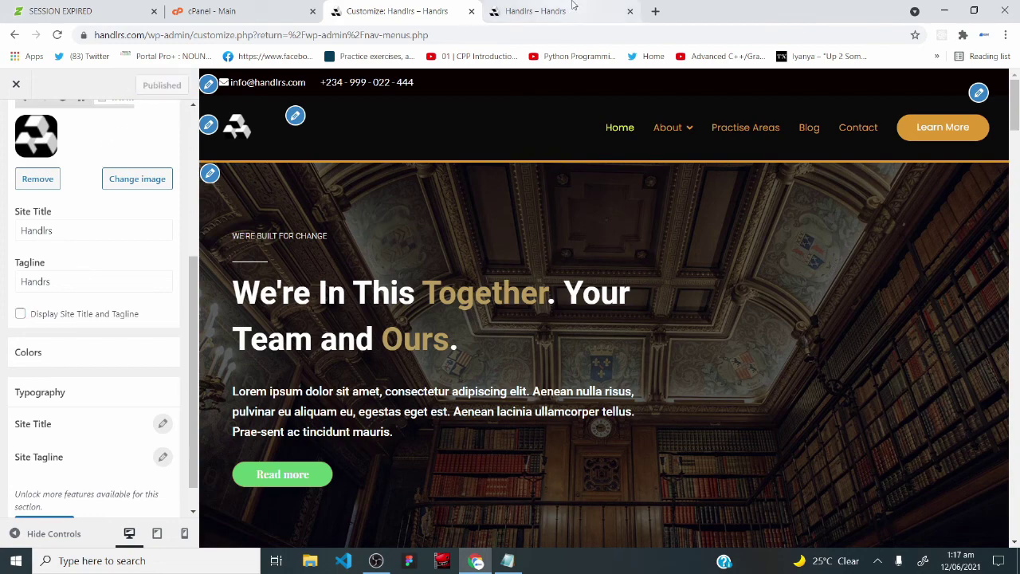
- Reload the live site to confirm only the logo shows in the header
{"action": "left_click", "coordinate": [534, 11]}
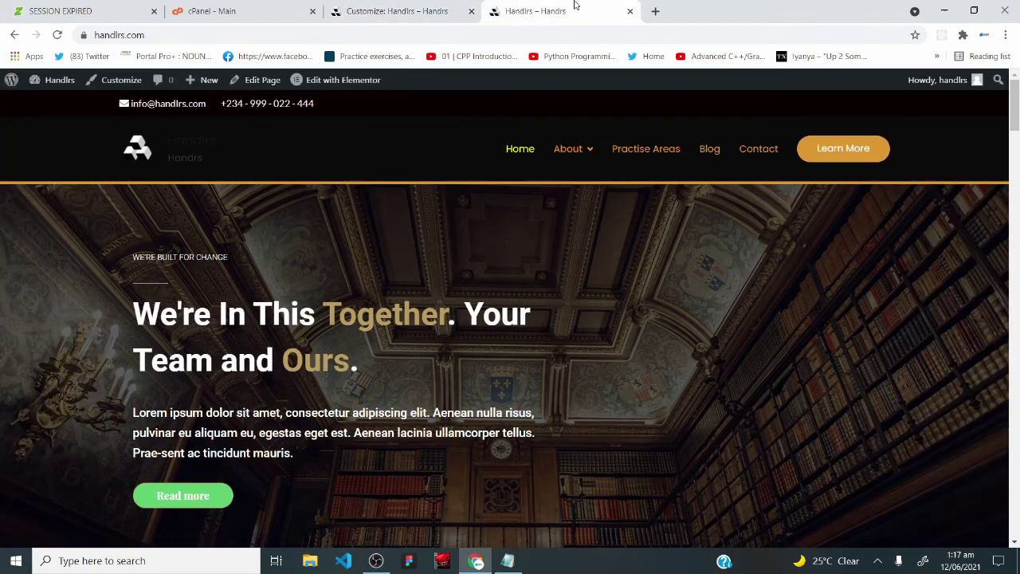
{"action": "left_click", "coordinate": [57, 35]}
{"action": "key", "text": "ctrl+shift+Tab"}
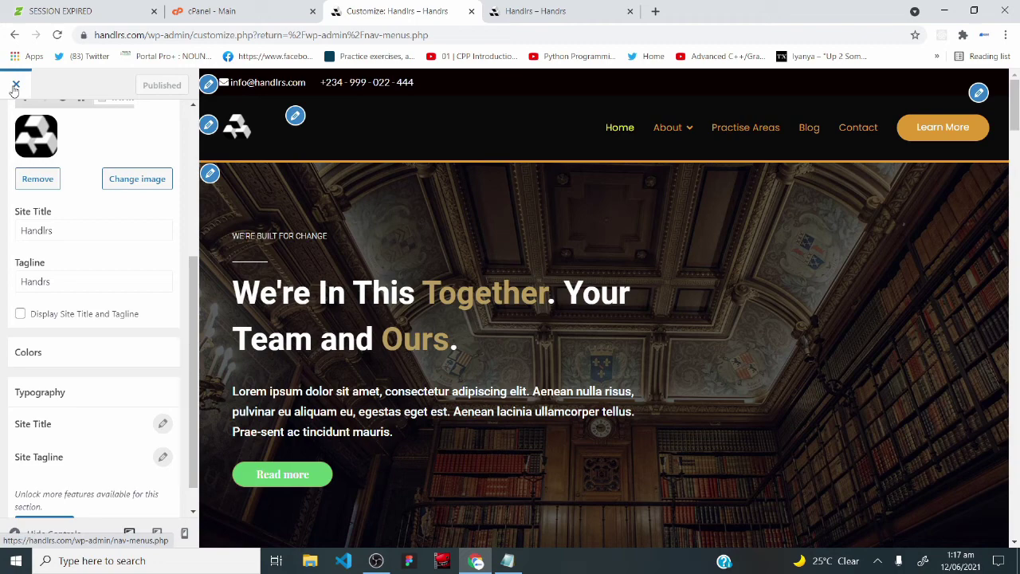
- Close the Customizer and look over the live home page and the menus admin tab
{"action": "left_click", "coordinate": [13, 86]}
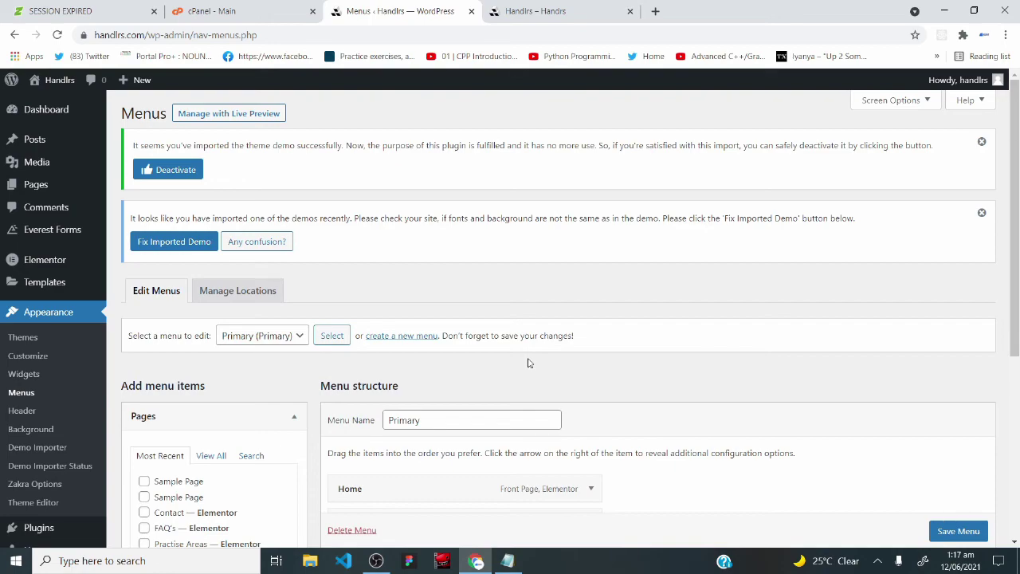
{"action": "left_click", "coordinate": [603, 10]}
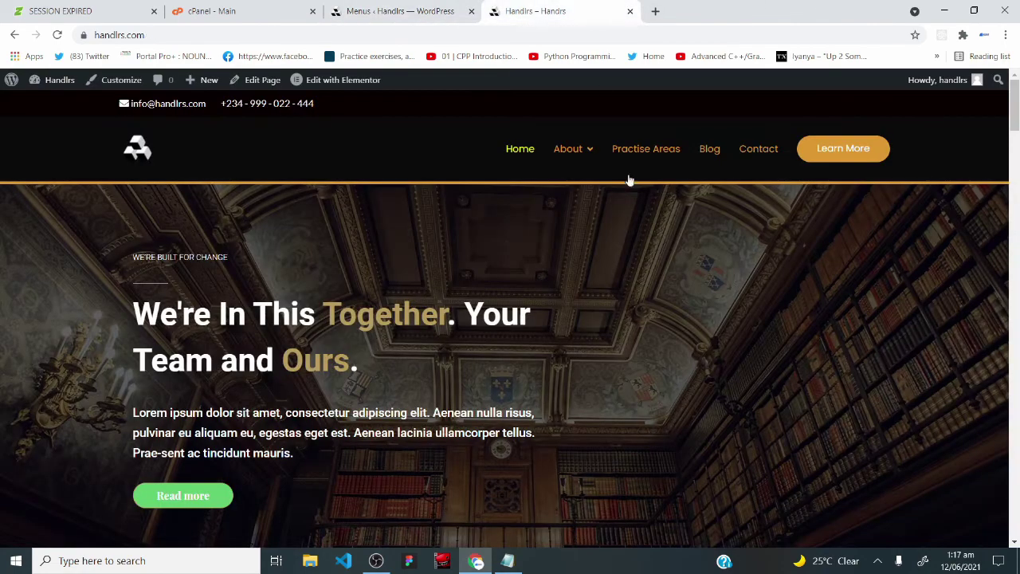
{"action": "scroll", "coordinate": [338, 385], "scroll_direction": "down", "scroll_amount": 4}
{"action": "scroll", "coordinate": [318, 402], "scroll_direction": "up", "scroll_amount": 4}
{"action": "scroll", "coordinate": [247, 442], "scroll_direction": "down", "scroll_amount": 15}
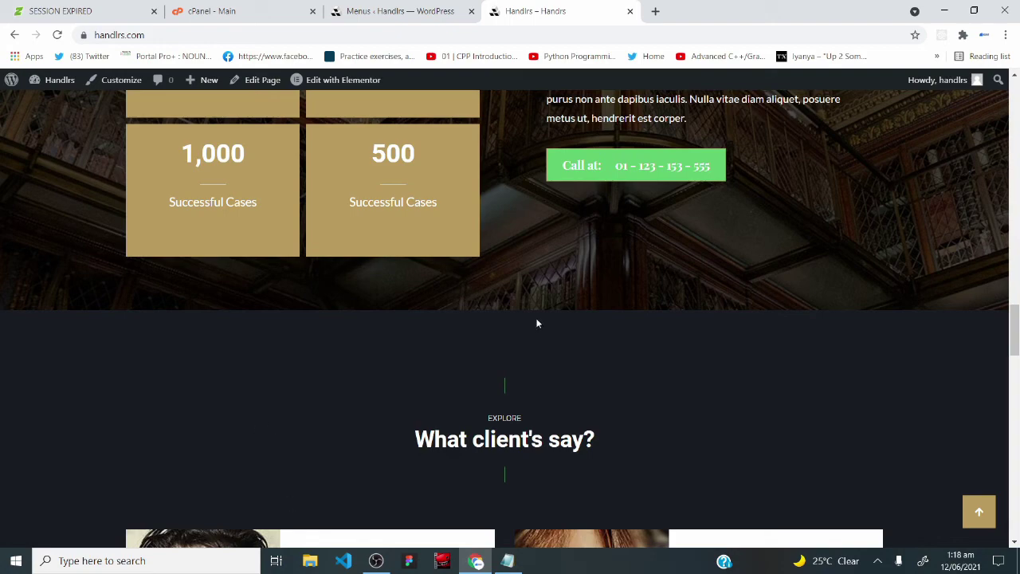
{"action": "scroll", "coordinate": [539, 319], "scroll_direction": "down", "scroll_amount": 6}
{"action": "scroll", "coordinate": [539, 320], "scroll_direction": "up", "scroll_amount": 10}
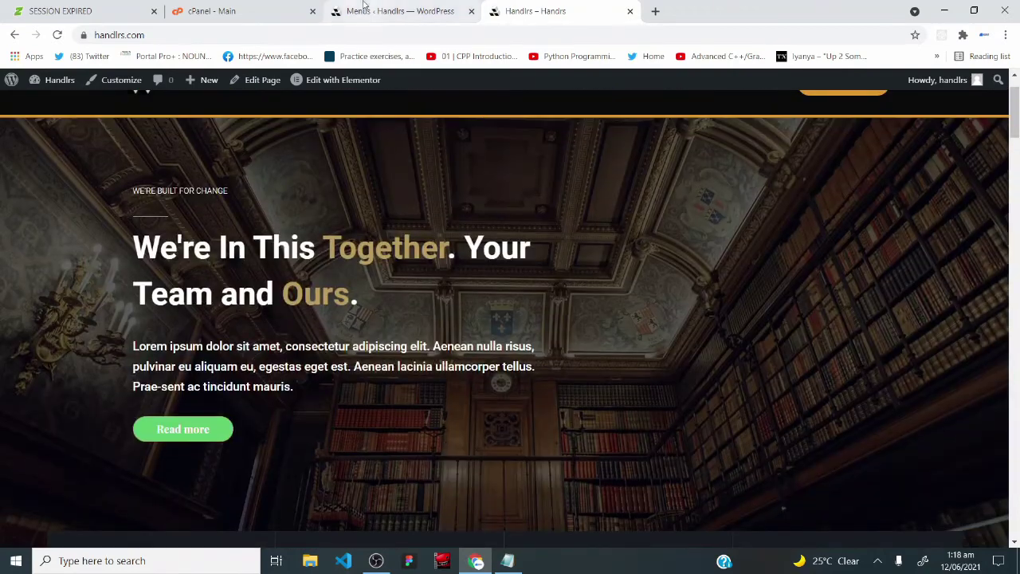
{"action": "left_click", "coordinate": [362, 8]}
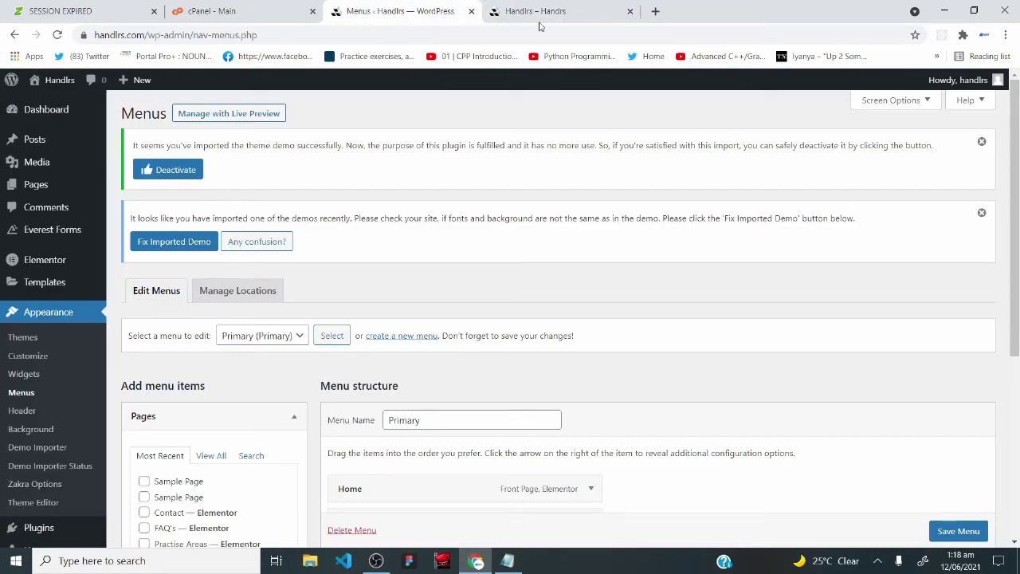
{"action": "left_click", "coordinate": [539, 13]}
{"action": "mouse_move", "coordinate": [325, 84]}
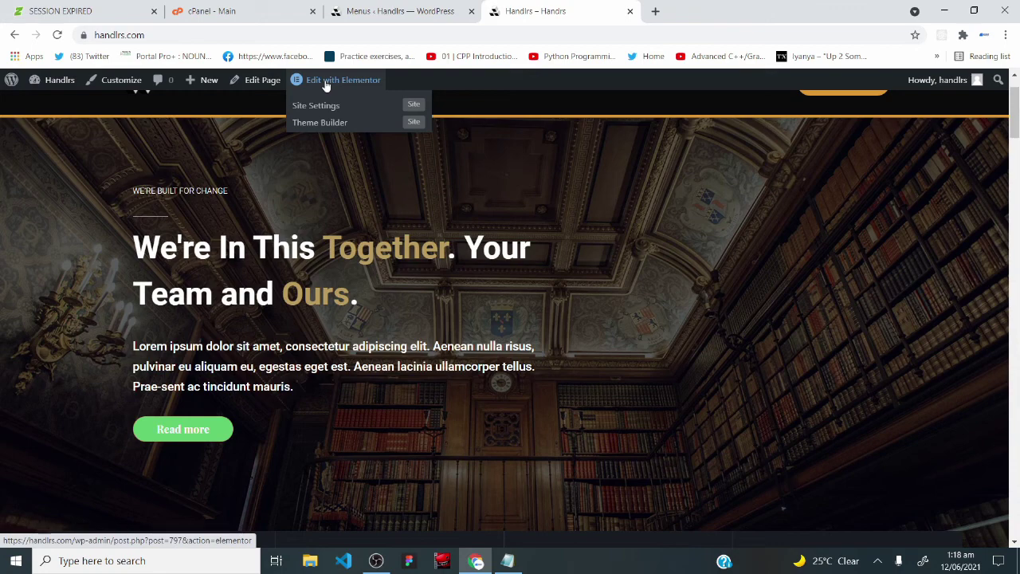
- Load handlrs.com in a new tab and launch Edit with Elementor on the Home page
{"action": "left_click", "coordinate": [655, 13]}
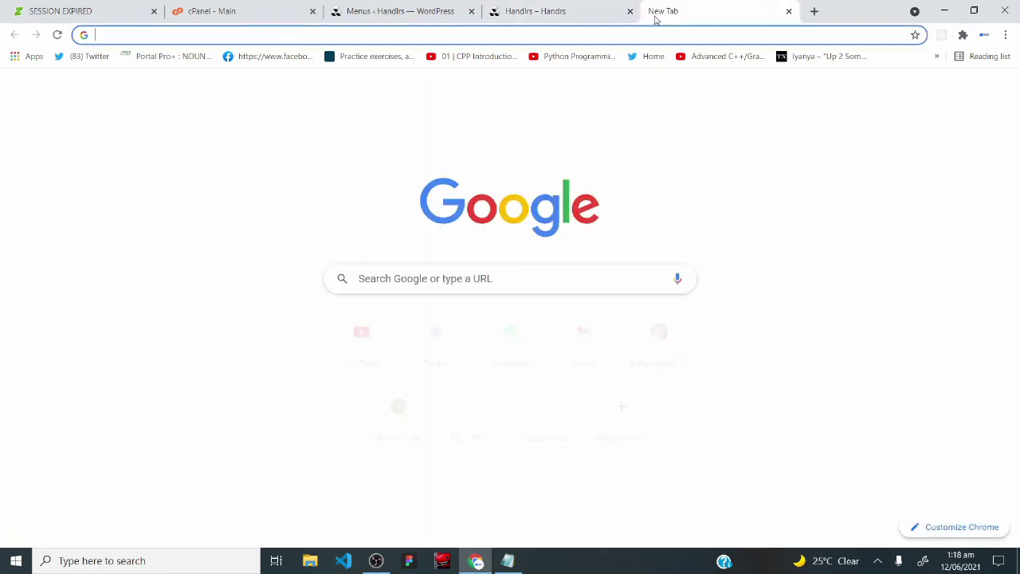
{"action": "type", "text": "han"}
{"action": "key", "text": "Return"}
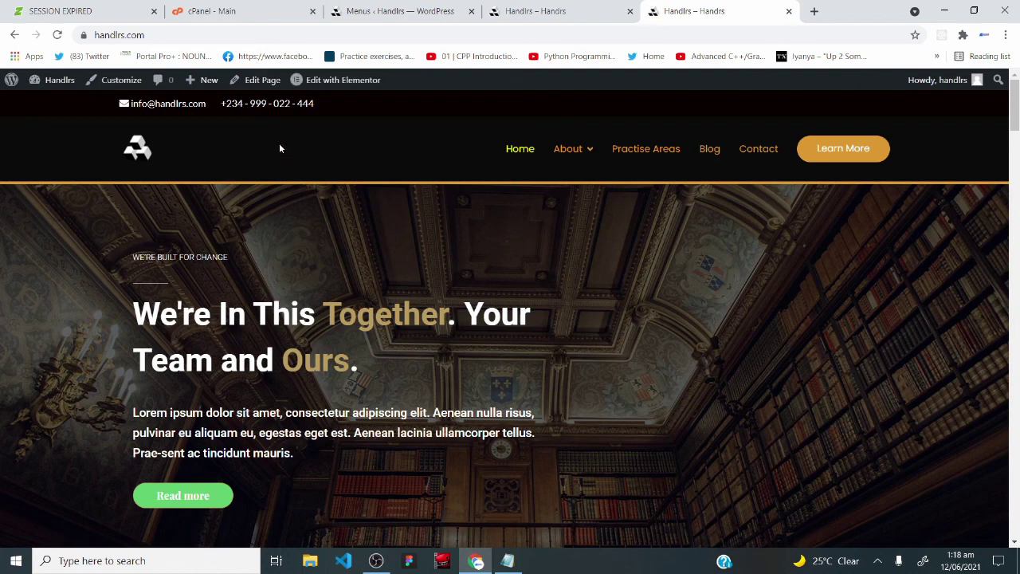
{"action": "mouse_move", "coordinate": [333, 83]}
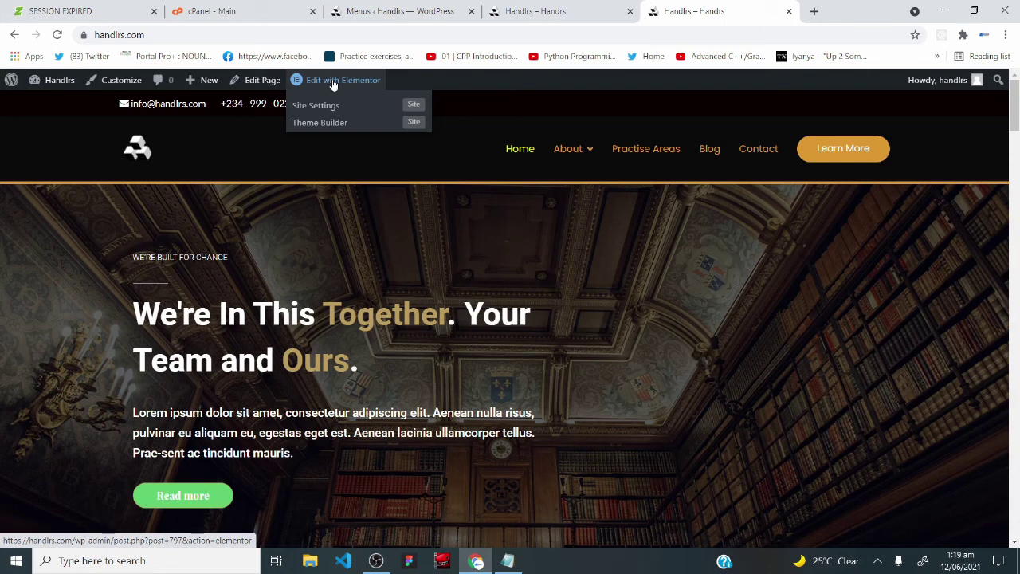
{"action": "left_click", "coordinate": [335, 80]}
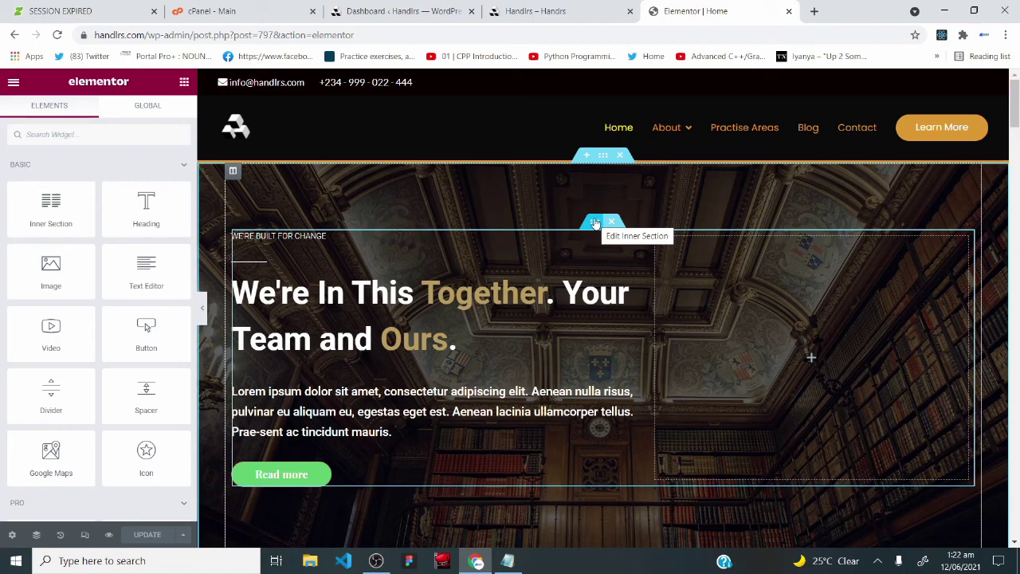
- Scroll the Elementor preview down to the footer to inspect the lower sections
{"action": "scroll", "coordinate": [577, 291], "scroll_direction": "down", "scroll_amount": 9}
{"action": "scroll", "coordinate": [575, 322], "scroll_direction": "down", "scroll_amount": 20}
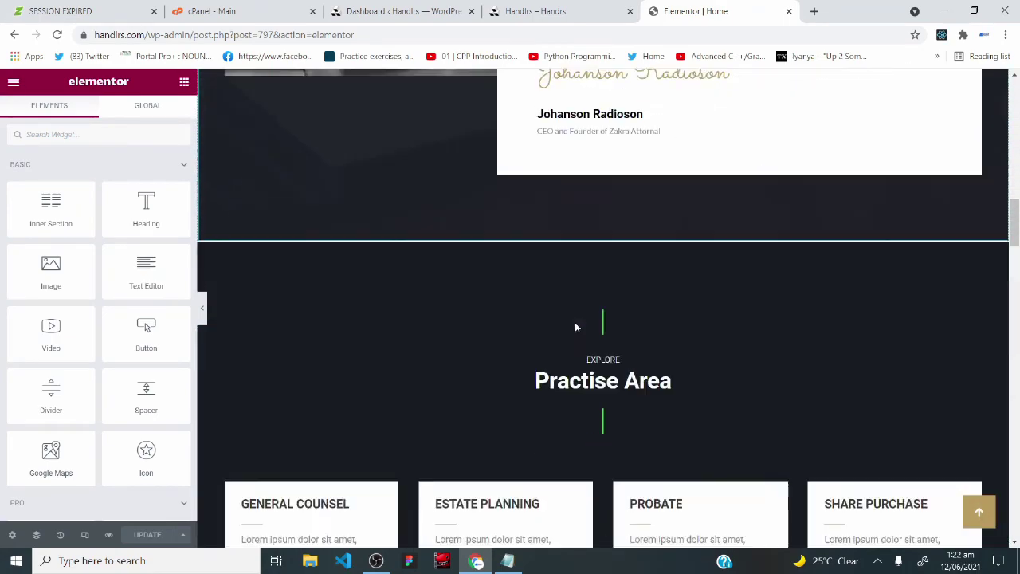
- Delete the Newsletter, client logos, testimonial cards and counters/Consultant sections
{"action": "scroll", "coordinate": [580, 333], "scroll_direction": "down", "scroll_amount": 5}
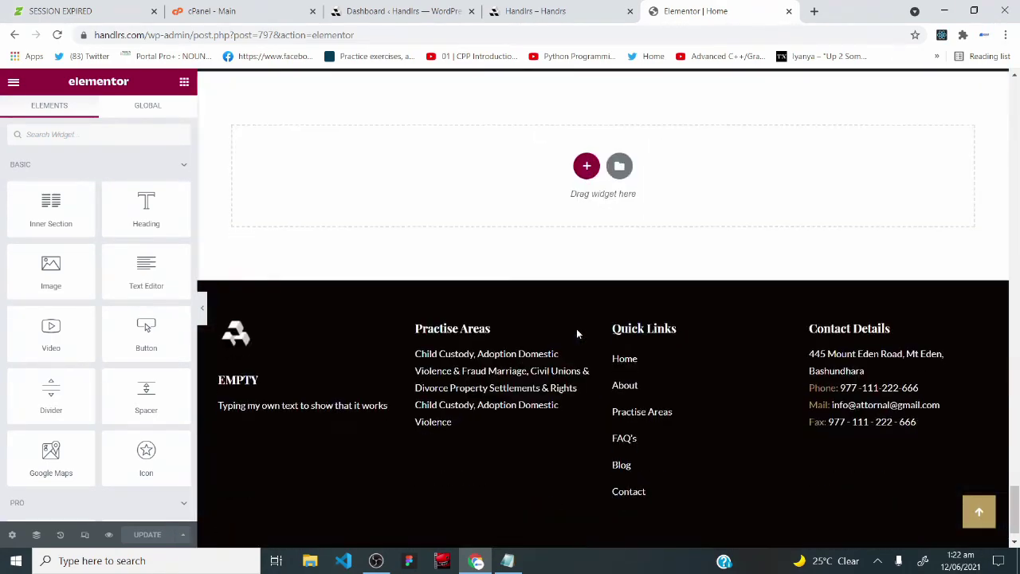
{"action": "scroll", "coordinate": [574, 330], "scroll_direction": "up", "scroll_amount": 5}
{"action": "left_click", "coordinate": [621, 91]}
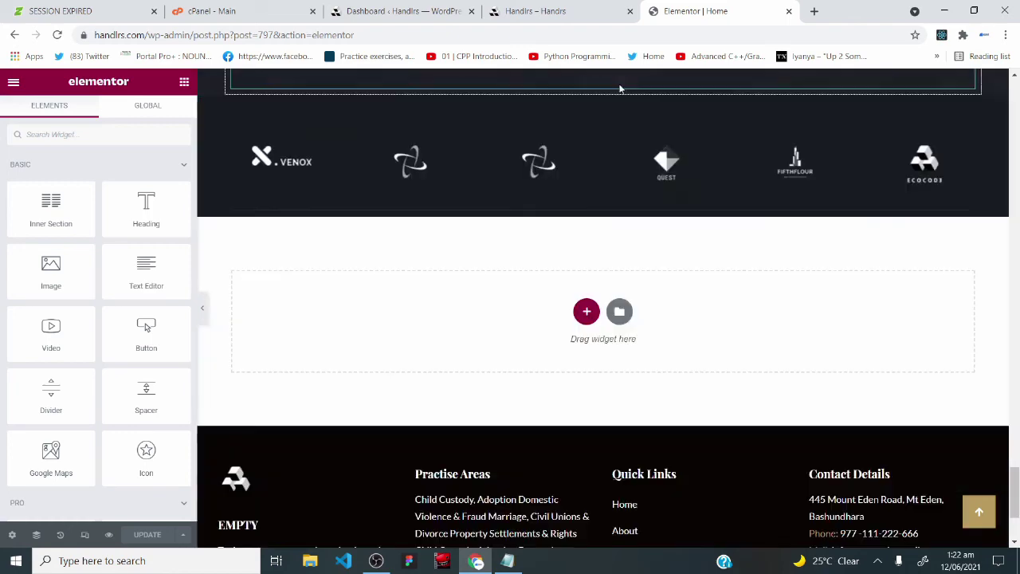
{"action": "left_click", "coordinate": [620, 86]}
{"action": "scroll", "coordinate": [719, 295], "scroll_direction": "up", "scroll_amount": 3}
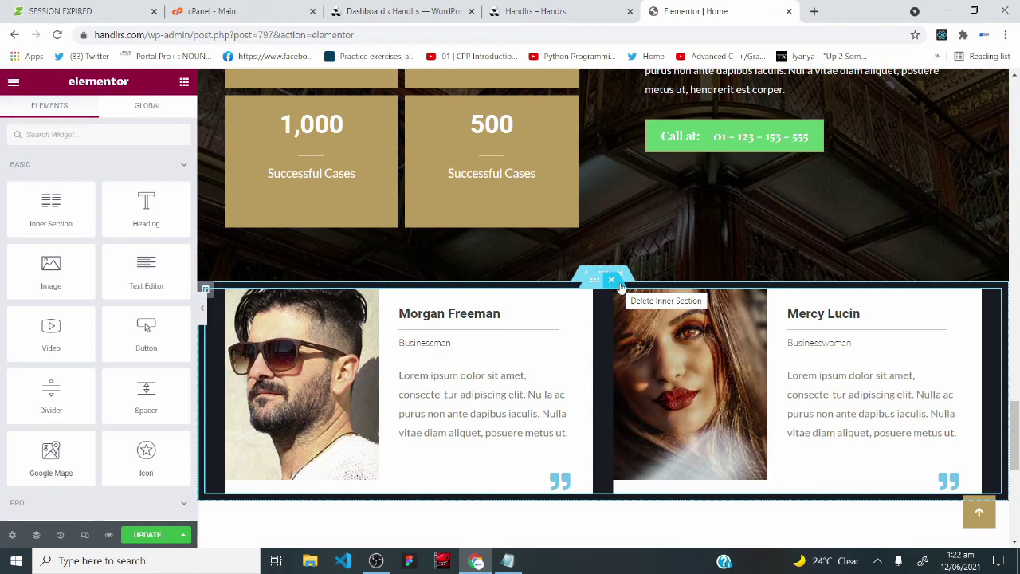
{"action": "left_click", "coordinate": [621, 284]}
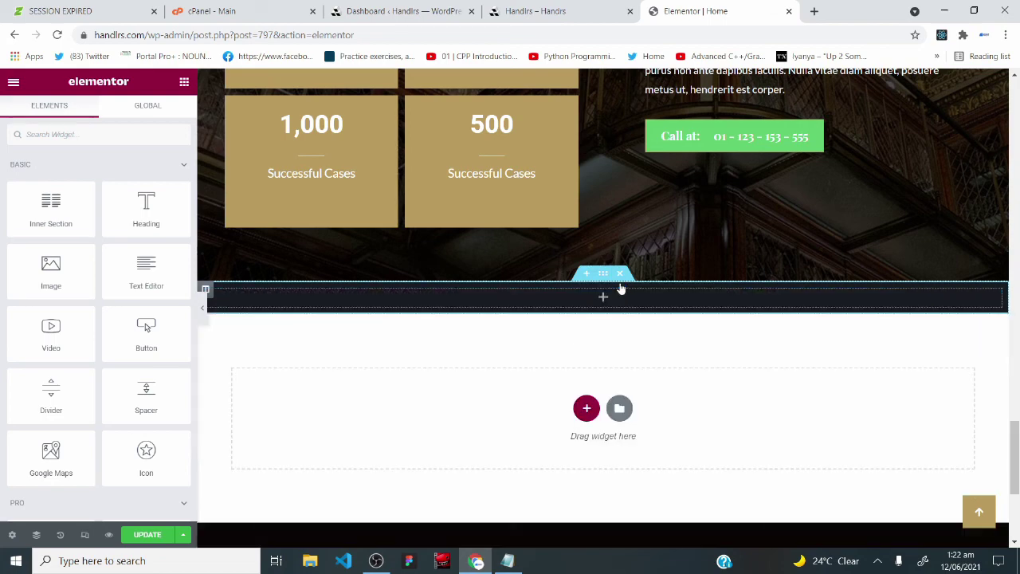
{"action": "scroll", "coordinate": [623, 275], "scroll_direction": "up", "scroll_amount": 3}
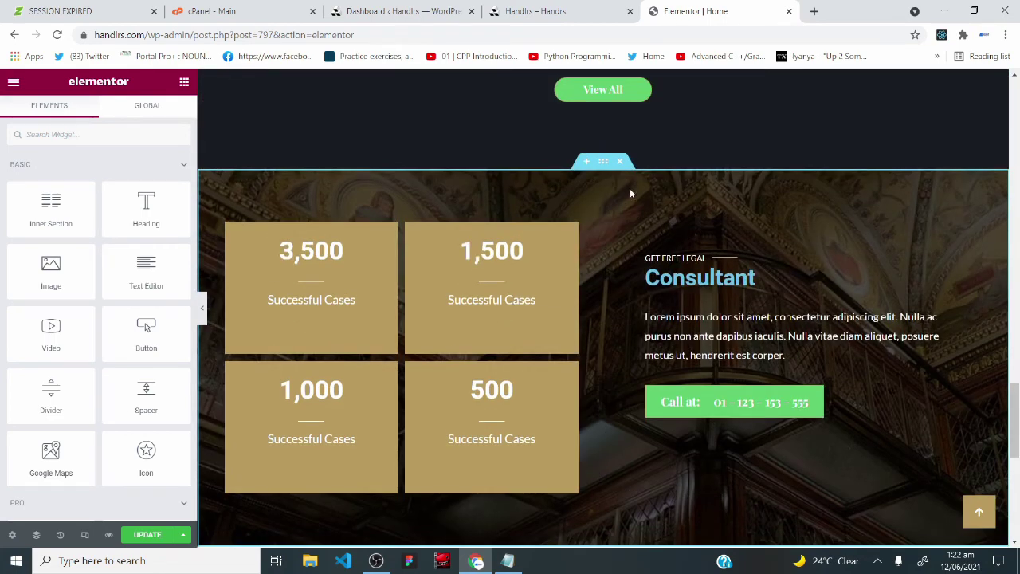
{"action": "left_click", "coordinate": [620, 158]}
- Remove the spacer below View All and the View All button row
{"action": "scroll", "coordinate": [621, 186], "scroll_direction": "up", "scroll_amount": 3}
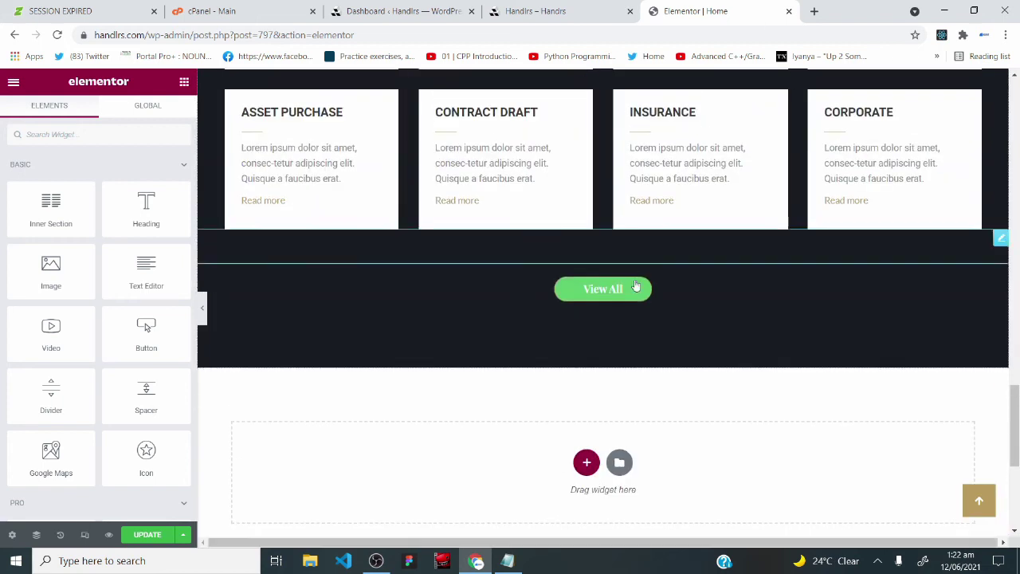
{"action": "left_click", "coordinate": [698, 348]}
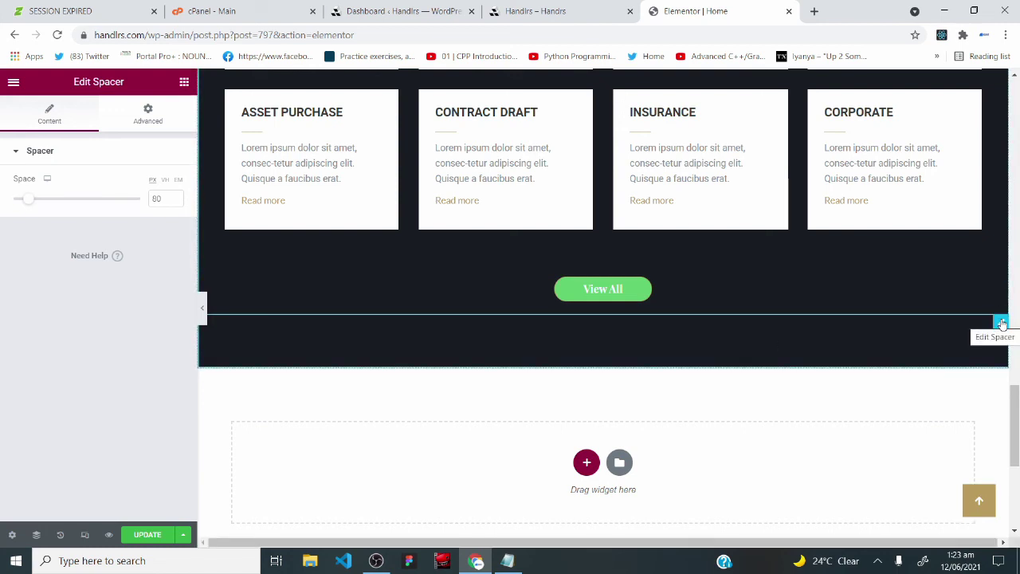
{"action": "right_click", "coordinate": [1002, 323]}
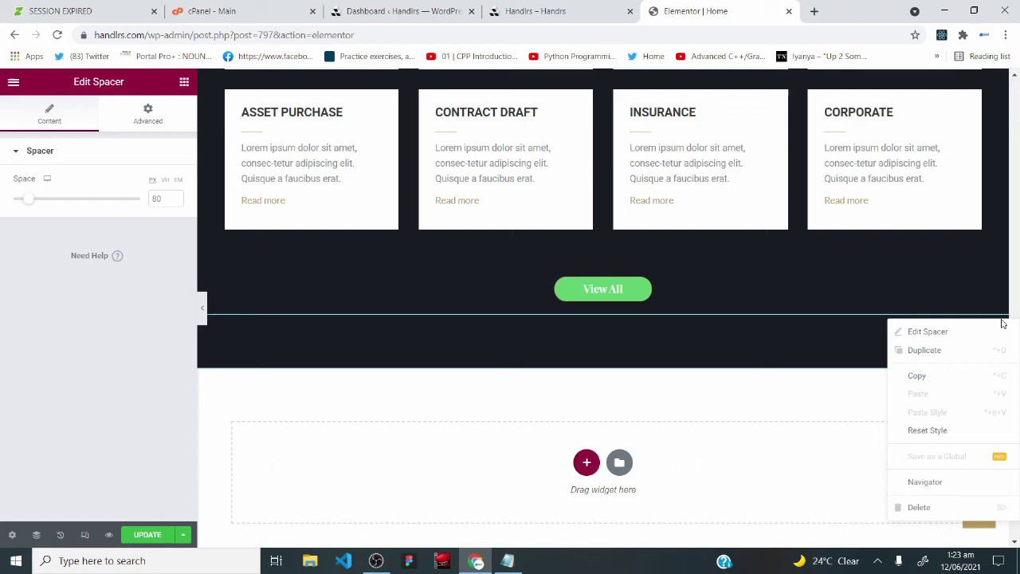
{"action": "left_click", "coordinate": [948, 506]}
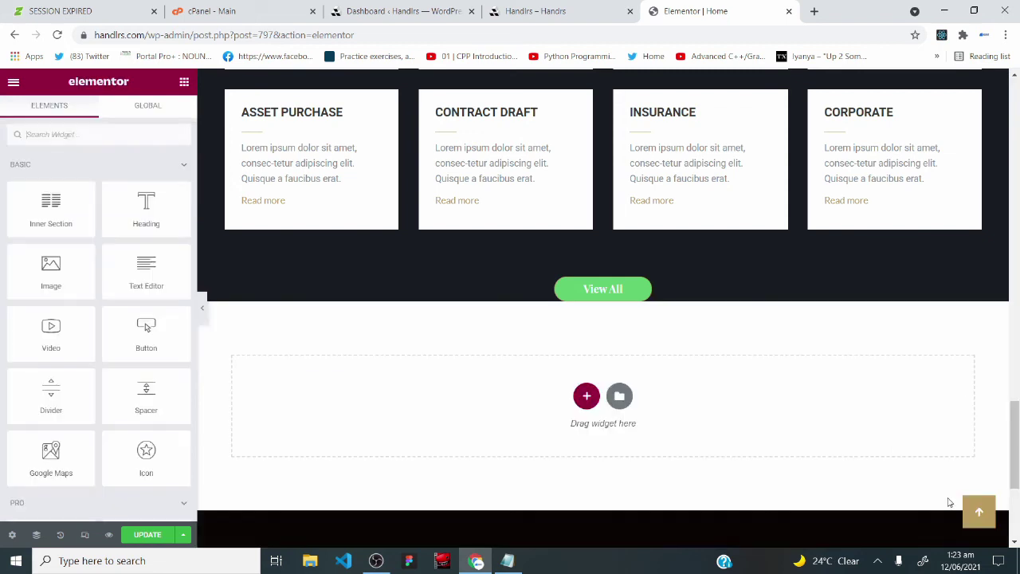
{"action": "right_click", "coordinate": [842, 283]}
{"action": "left_click", "coordinate": [864, 470]}
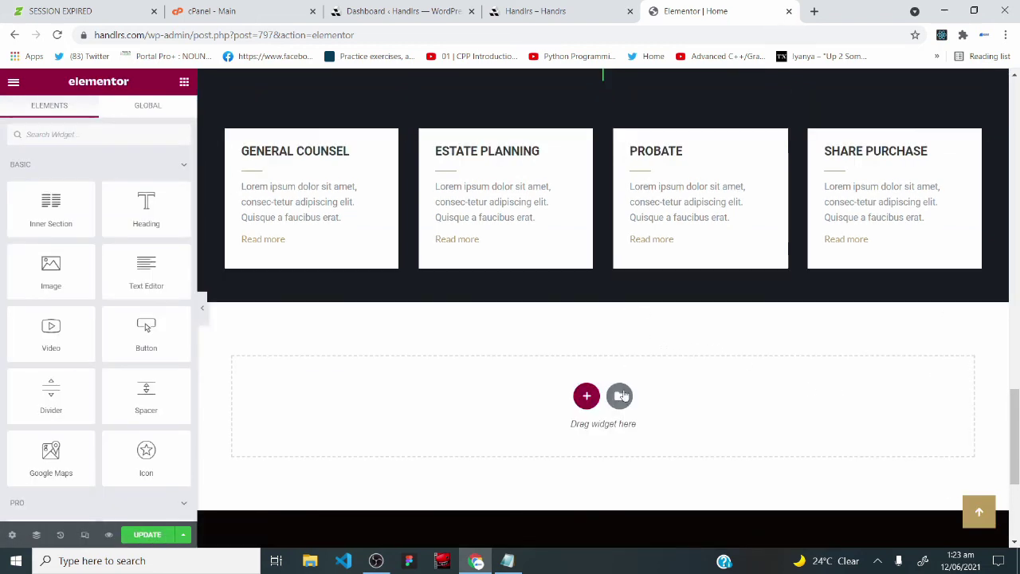
- Delete the service cards section plus the spacer and text block by About us
{"action": "left_click", "coordinate": [621, 122]}
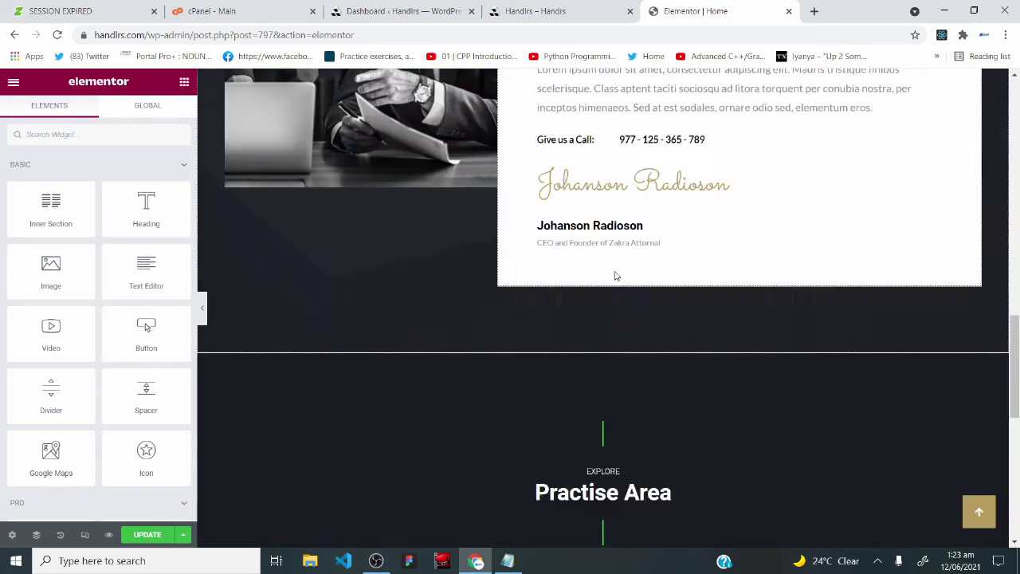
{"action": "scroll", "coordinate": [627, 220], "scroll_direction": "down", "scroll_amount": 2}
{"action": "scroll", "coordinate": [626, 219], "scroll_direction": "up", "scroll_amount": 5}
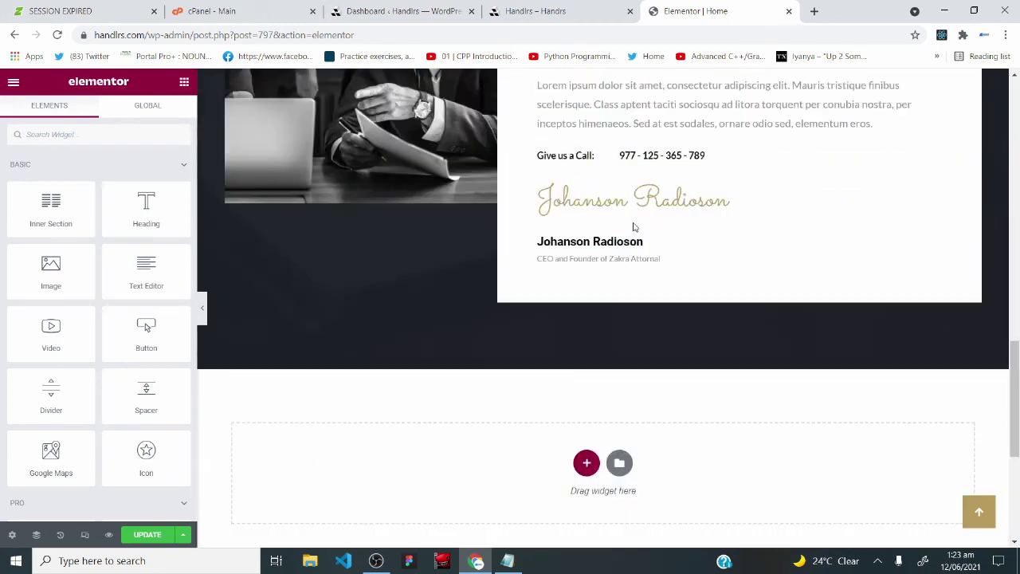
{"action": "right_click", "coordinate": [910, 279]}
{"action": "left_click", "coordinate": [747, 535]}
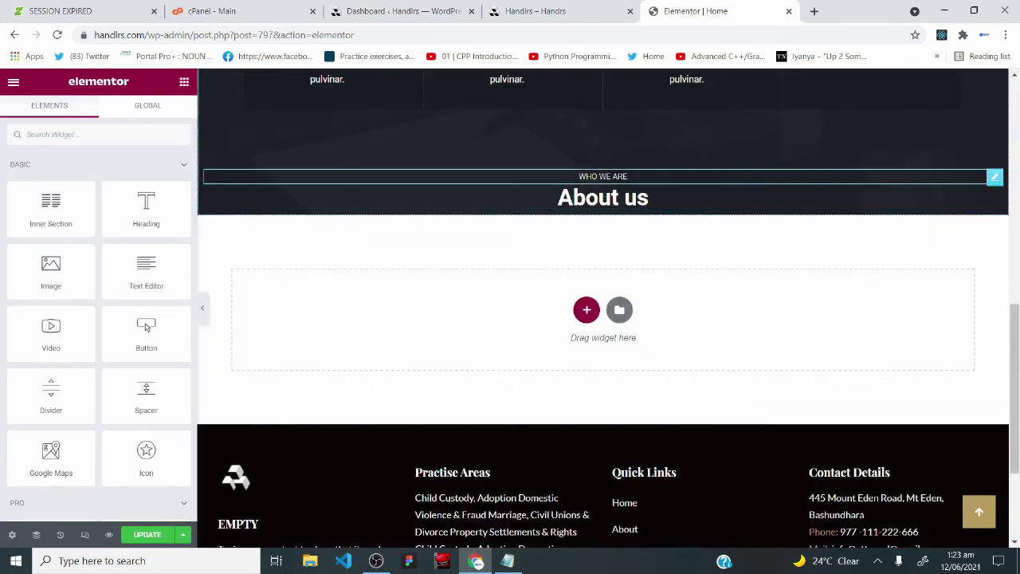
{"action": "right_click", "coordinate": [722, 181]}
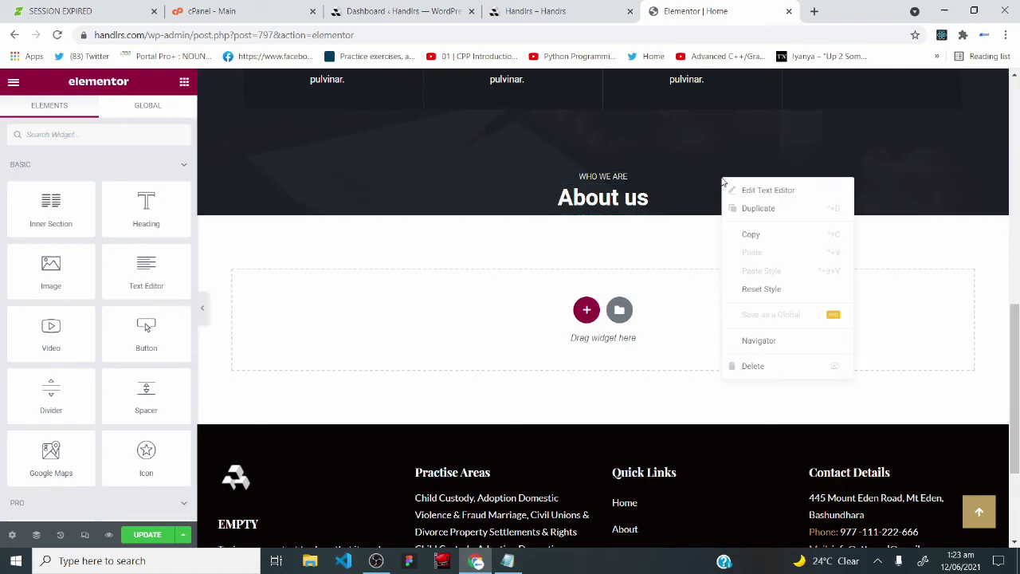
{"action": "left_click", "coordinate": [764, 368]}
{"action": "scroll", "coordinate": [715, 348], "scroll_direction": "up", "scroll_amount": 5}
{"action": "scroll", "coordinate": [714, 349], "scroll_direction": "up", "scroll_amount": 1}
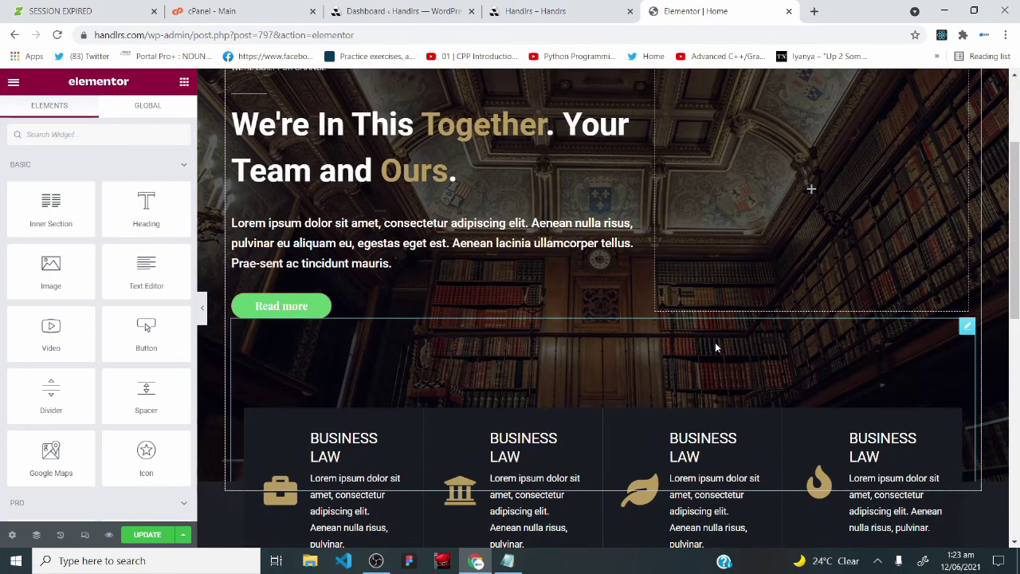
{"action": "scroll", "coordinate": [717, 345], "scroll_direction": "down", "scroll_amount": 4}
{"action": "scroll", "coordinate": [723, 358], "scroll_direction": "up", "scroll_amount": 4}
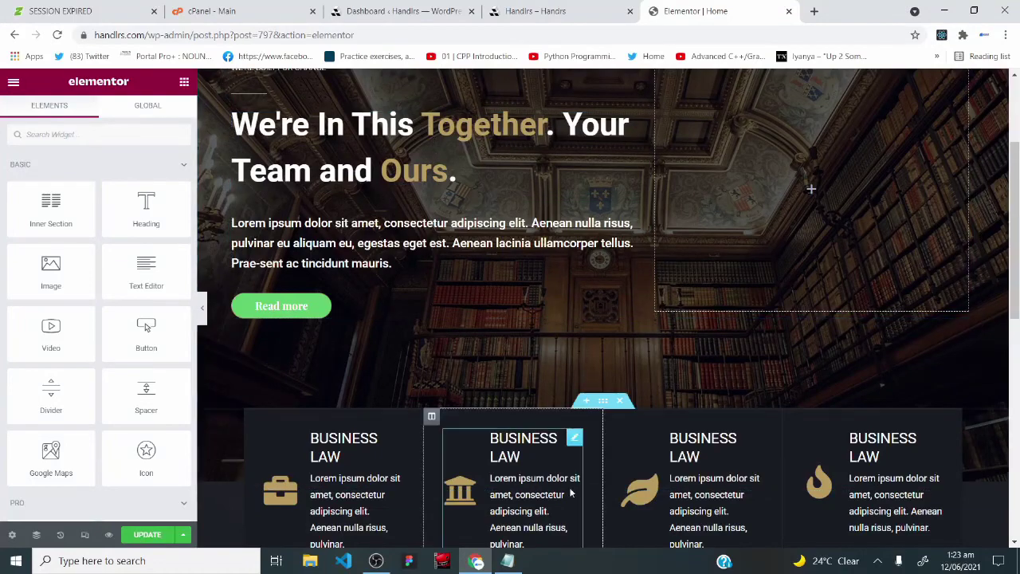
{"action": "scroll", "coordinate": [529, 428], "scroll_direction": "down", "scroll_amount": 3}
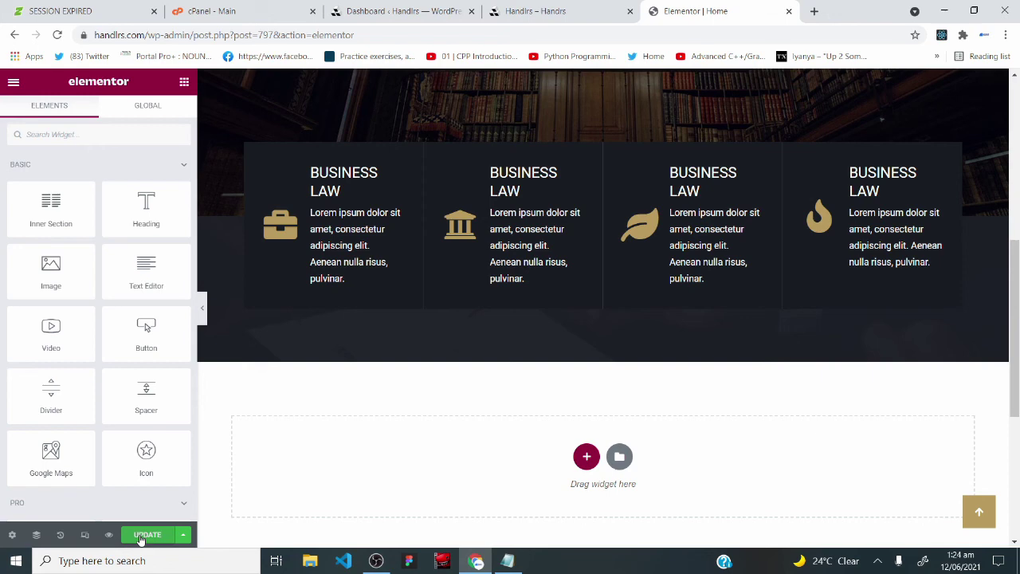
- Update the page and verify on the reloaded live site that Business Law columns meet the footer
{"action": "left_click", "coordinate": [140, 535]}
{"action": "left_click", "coordinate": [549, 6]}
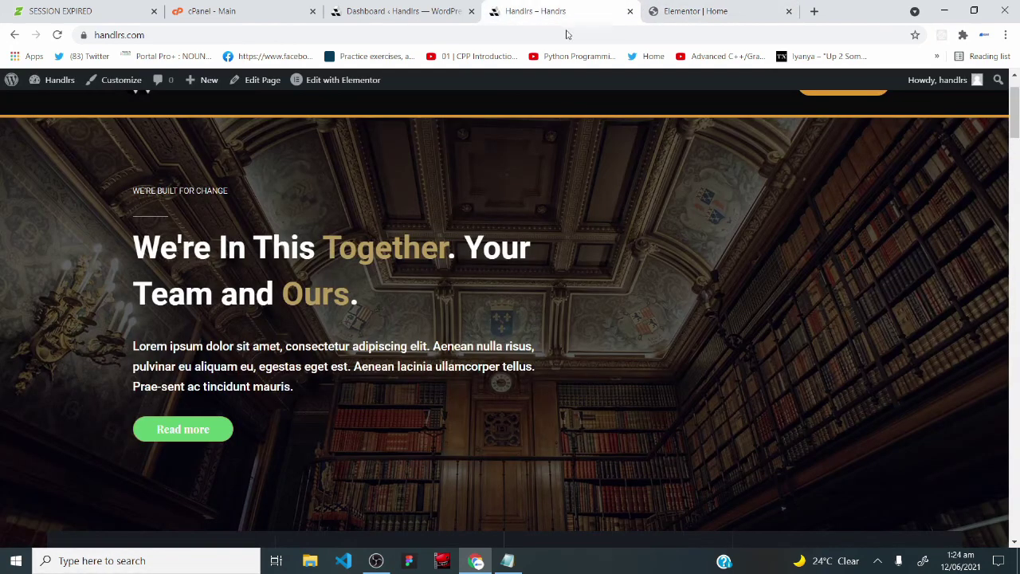
{"action": "left_click", "coordinate": [57, 35]}
{"action": "scroll", "coordinate": [804, 298], "scroll_direction": "down", "scroll_amount": 10}
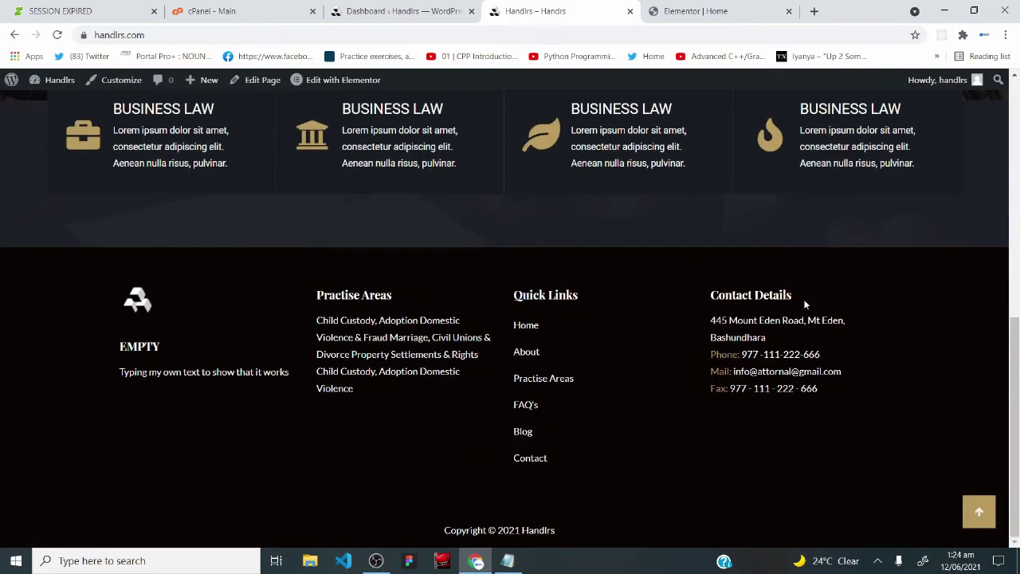
{"action": "scroll", "coordinate": [804, 299], "scroll_direction": "up", "scroll_amount": 15}
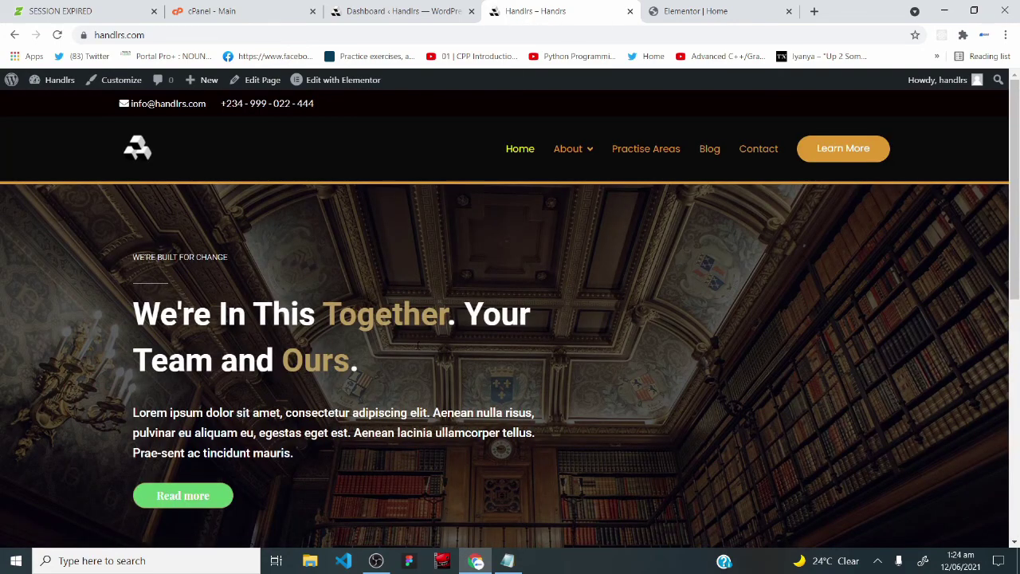
{"action": "left_click", "coordinate": [404, 11]}
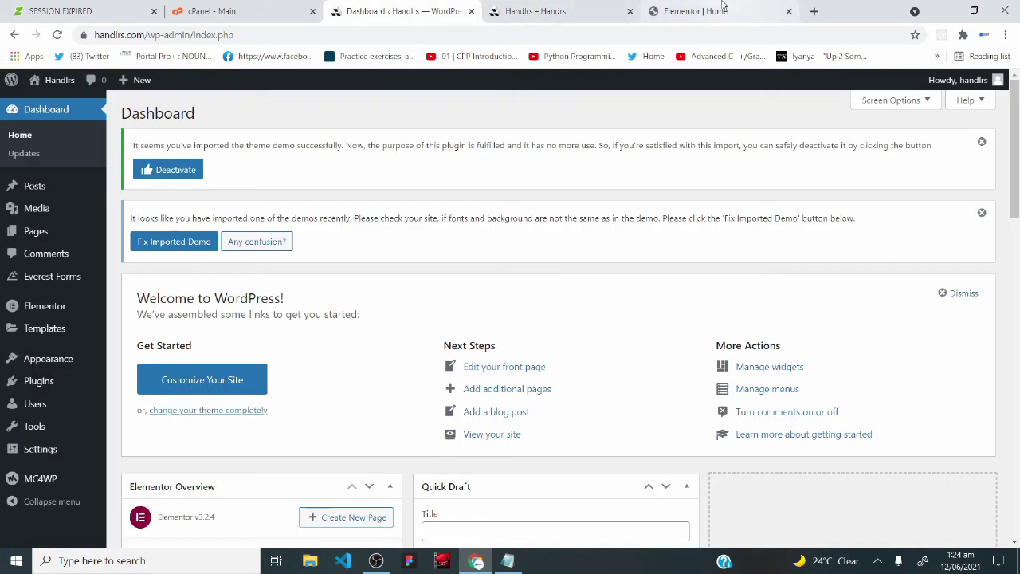
{"action": "left_click", "coordinate": [693, 11]}
{"action": "scroll", "coordinate": [593, 222], "scroll_direction": "up", "scroll_amount": 5}
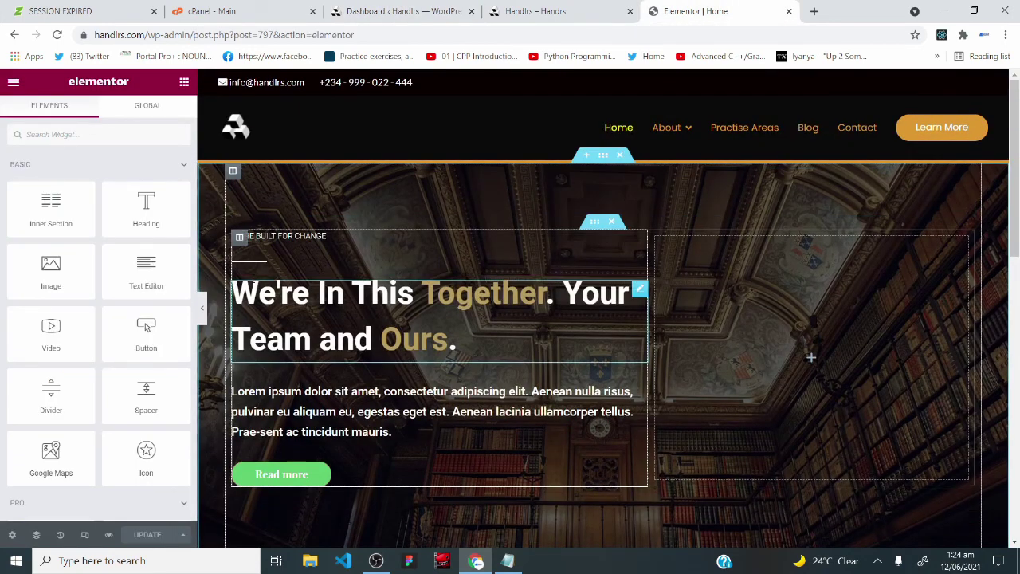
- Set the hero section's background image to the courtroom photo
{"action": "left_click", "coordinate": [605, 157]}
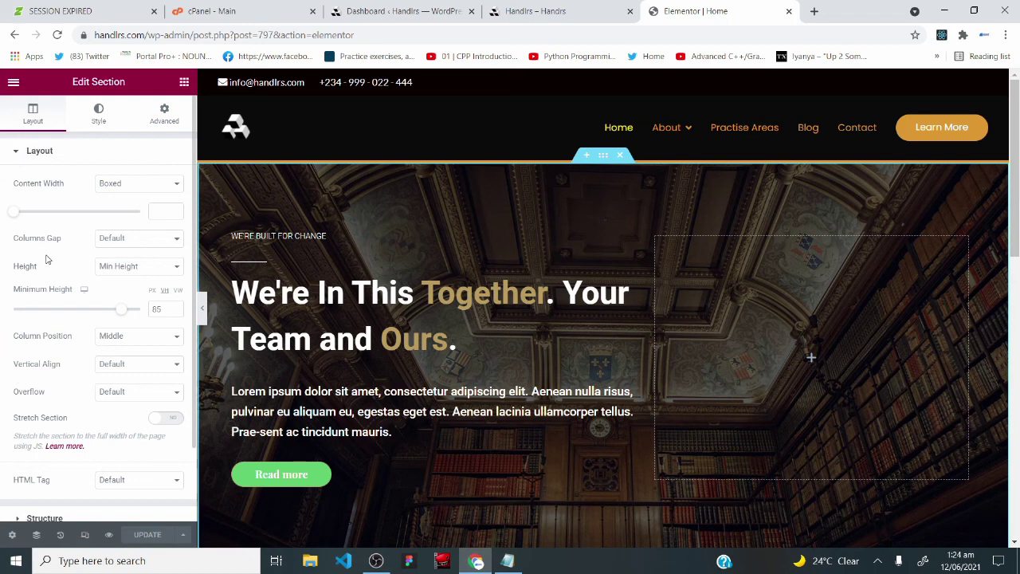
{"action": "left_click", "coordinate": [100, 113]}
{"action": "mouse_move", "coordinate": [74, 329]}
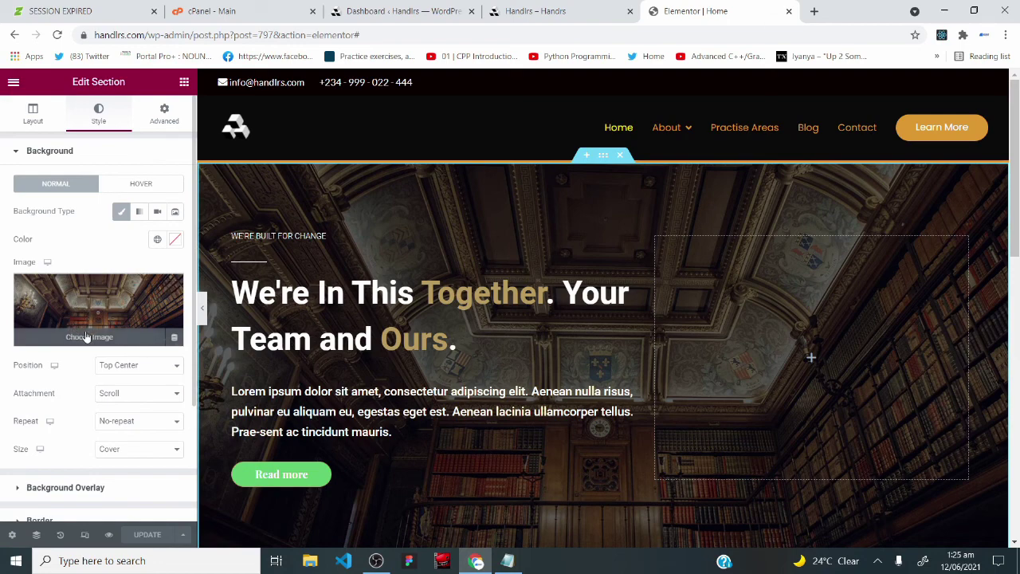
{"action": "left_click", "coordinate": [86, 336]}
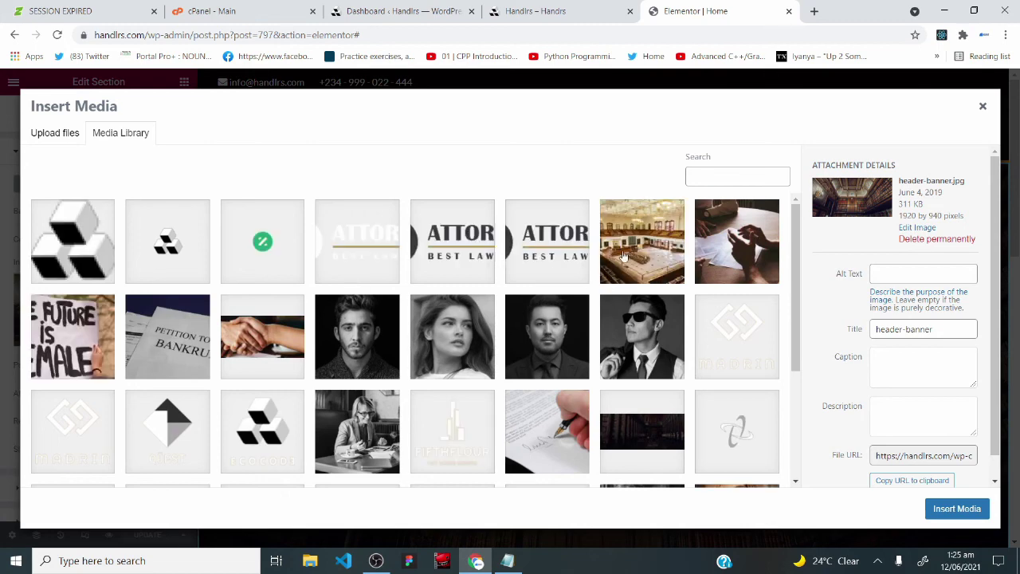
{"action": "left_click", "coordinate": [626, 255]}
{"action": "left_click", "coordinate": [960, 508]}
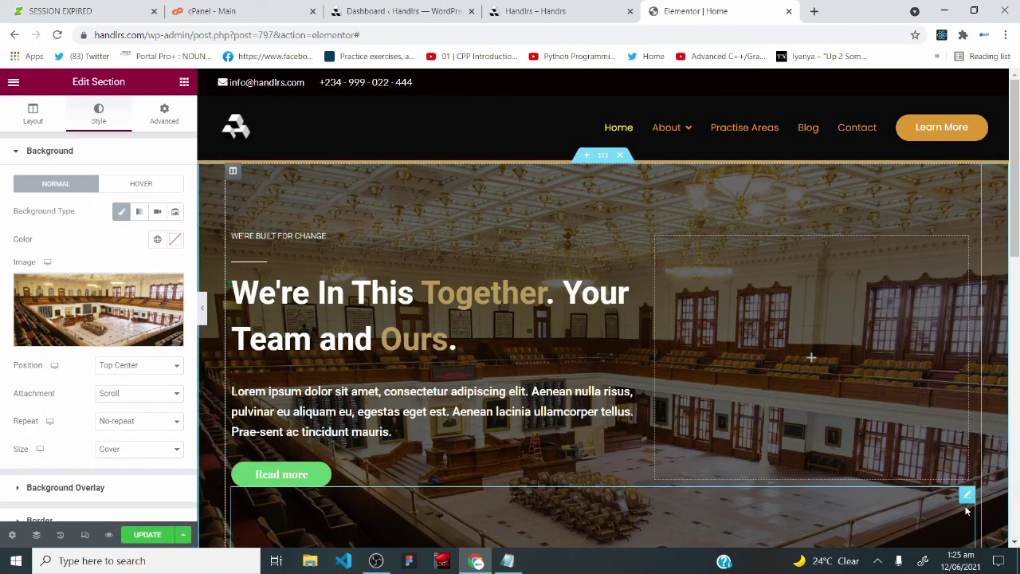
- Raise the hero's black background overlay opacity to 0.9 and update the page
{"action": "scroll", "coordinate": [78, 406], "scroll_direction": "down", "scroll_amount": 2}
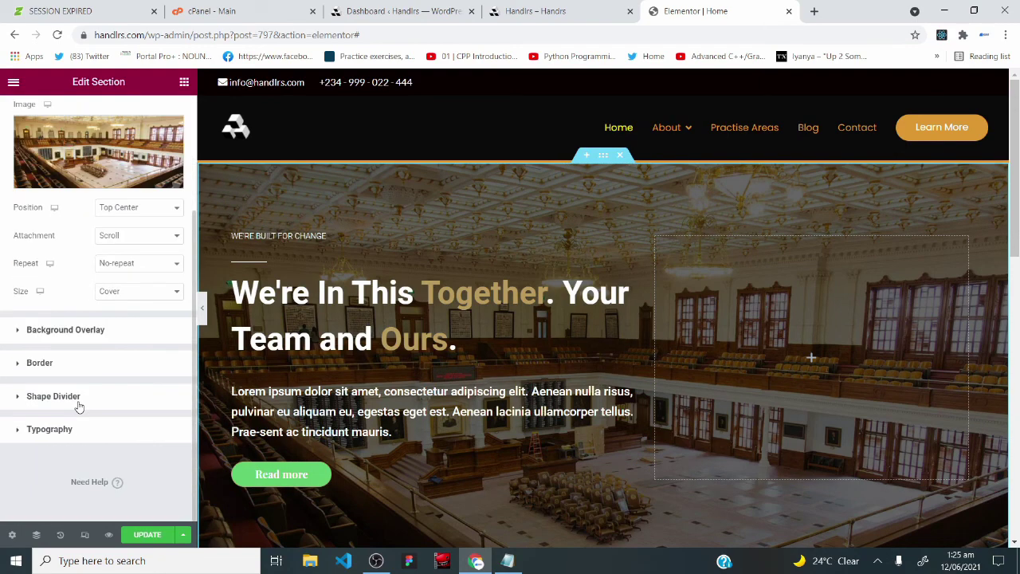
{"action": "scroll", "coordinate": [63, 351], "scroll_direction": "up", "scroll_amount": 2}
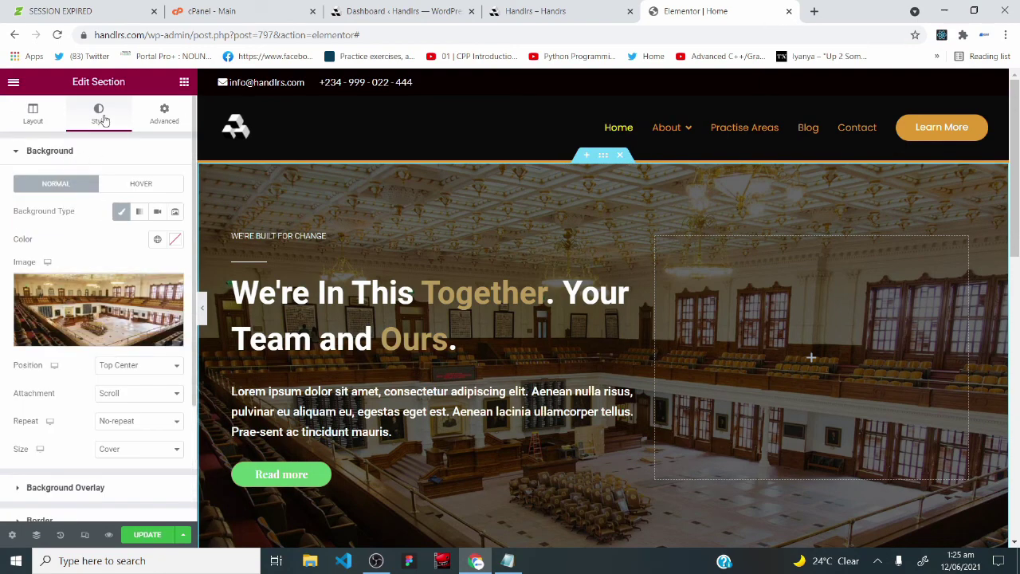
{"action": "scroll", "coordinate": [64, 333], "scroll_direction": "down", "scroll_amount": 2}
{"action": "left_click", "coordinate": [63, 330]}
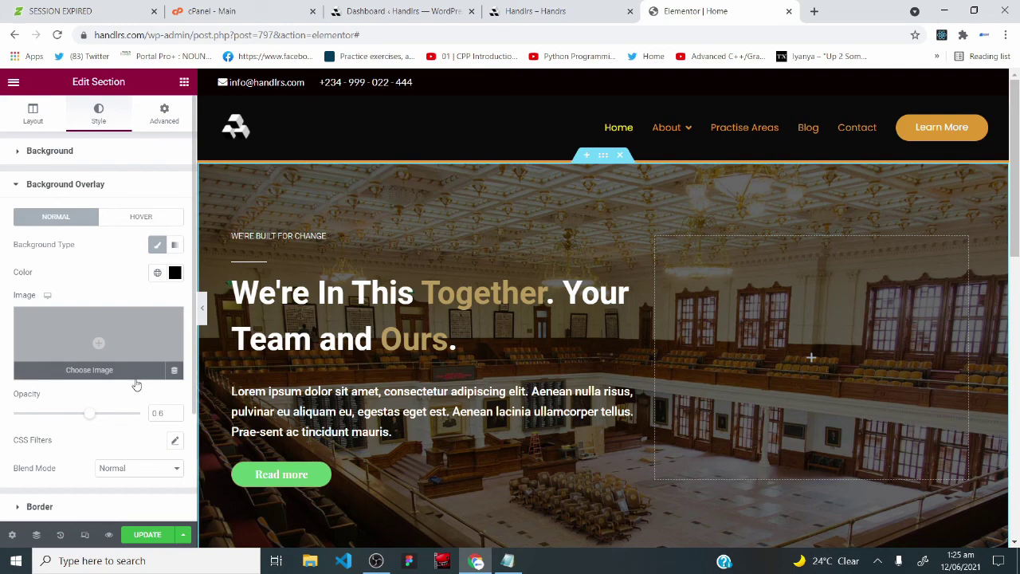
{"action": "left_click_drag", "start_coordinate": [90, 420], "coordinate": [128, 429]}
{"action": "scroll", "coordinate": [132, 478], "scroll_direction": "down", "scroll_amount": 2}
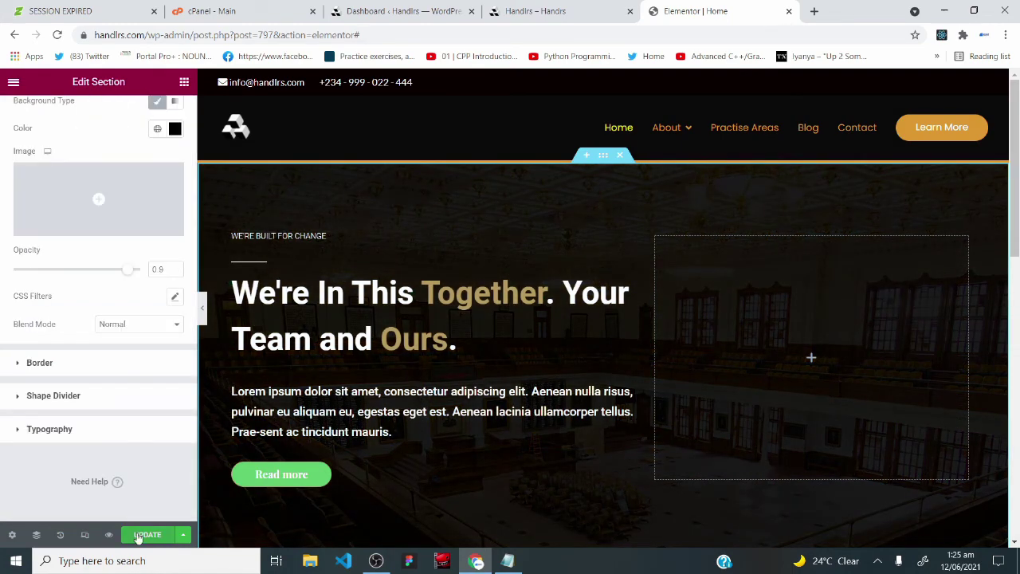
{"action": "left_click", "coordinate": [138, 534]}
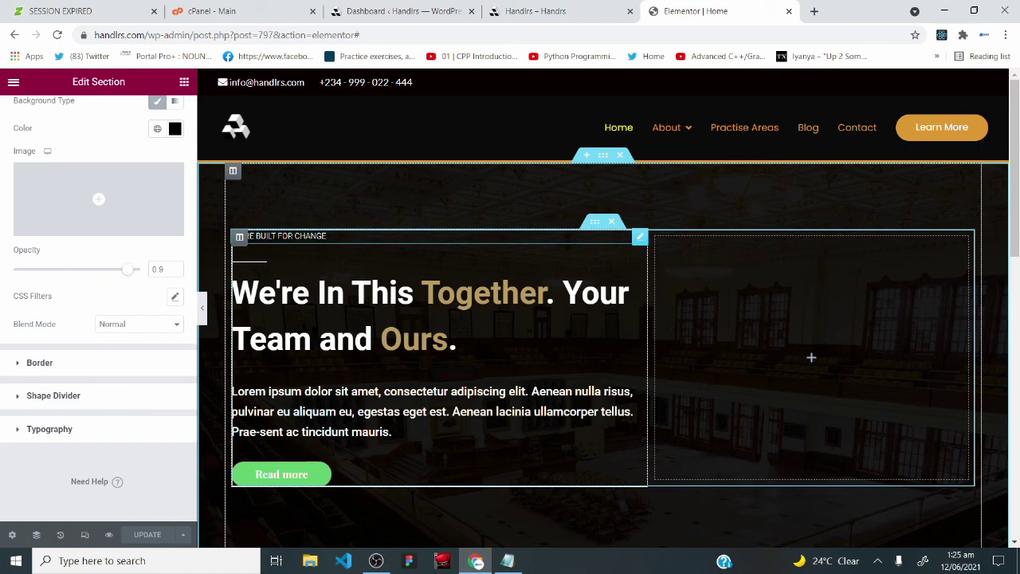
- Change the hero tagline to 'change is built for us' and delete the divider beneath it
{"action": "left_click", "coordinate": [286, 236]}
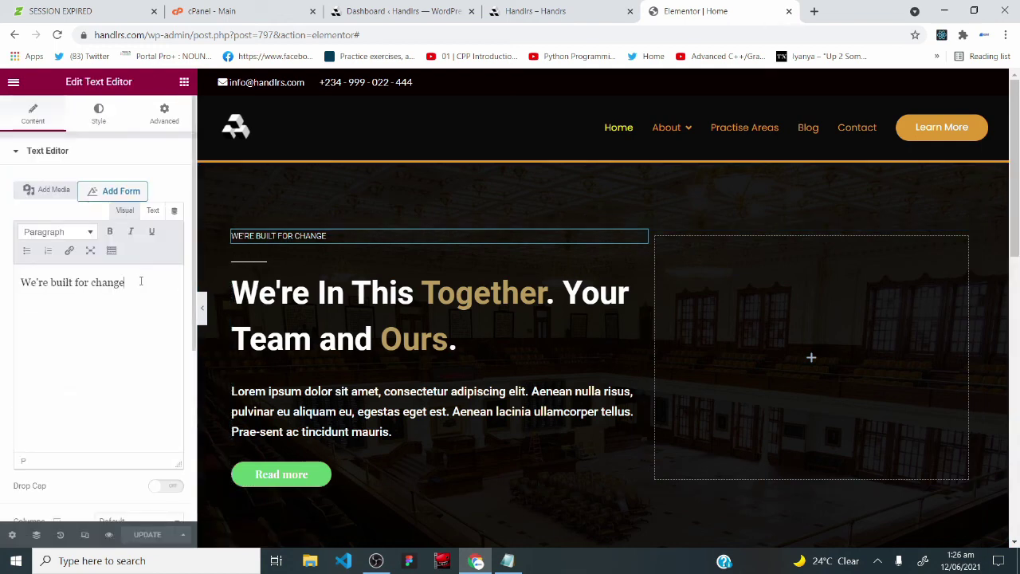
{"action": "key", "text": "BackSpace"}
{"action": "key", "text": "BackSpace"}
{"action": "key", "text": "BackSpace"}
{"action": "key", "text": "BackSpace"}
{"action": "key", "text": "BackSpace"}
{"action": "key", "text": "BackSpace"}
{"action": "key", "text": "BackSpace"}
{"action": "key", "text": "BackSpace"}
{"action": "key", "text": "BackSpace"}
{"action": "key", "text": "BackSpace"}
{"action": "key", "text": "BackSpace"}
{"action": "key", "text": "BackSpace"}
{"action": "key", "text": "BackSpace"}
{"action": "key", "text": "BackSpace"}
{"action": "key", "text": "BackSpace"}
{"action": "key", "text": "BackSpace"}
{"action": "key", "text": "BackSpace"}
{"action": "key", "text": "BackSpace"}
{"action": "key", "text": "BackSpace"}
{"action": "key", "text": "BackSpace"}
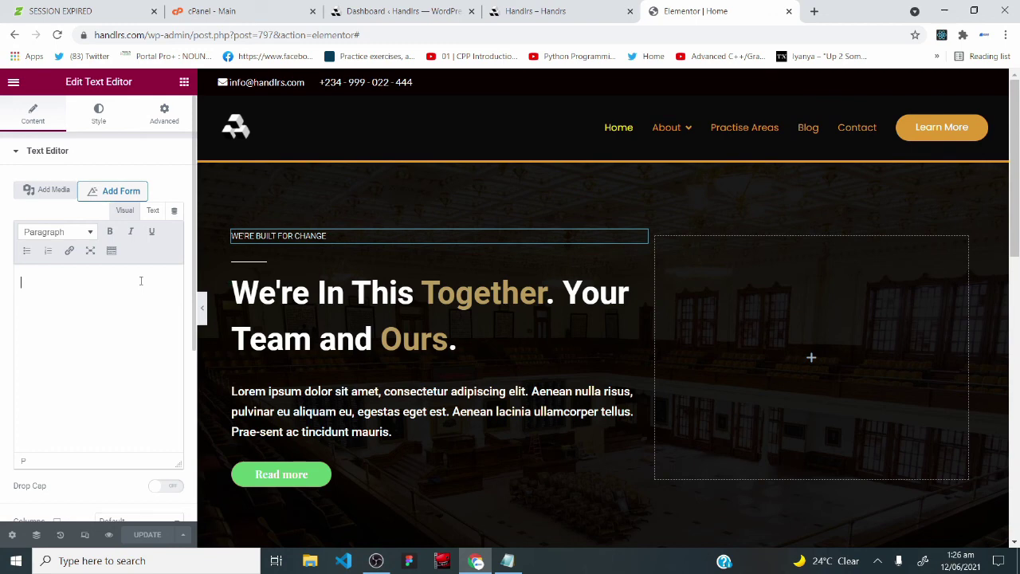
{"action": "type", "text": "change is built for us"}
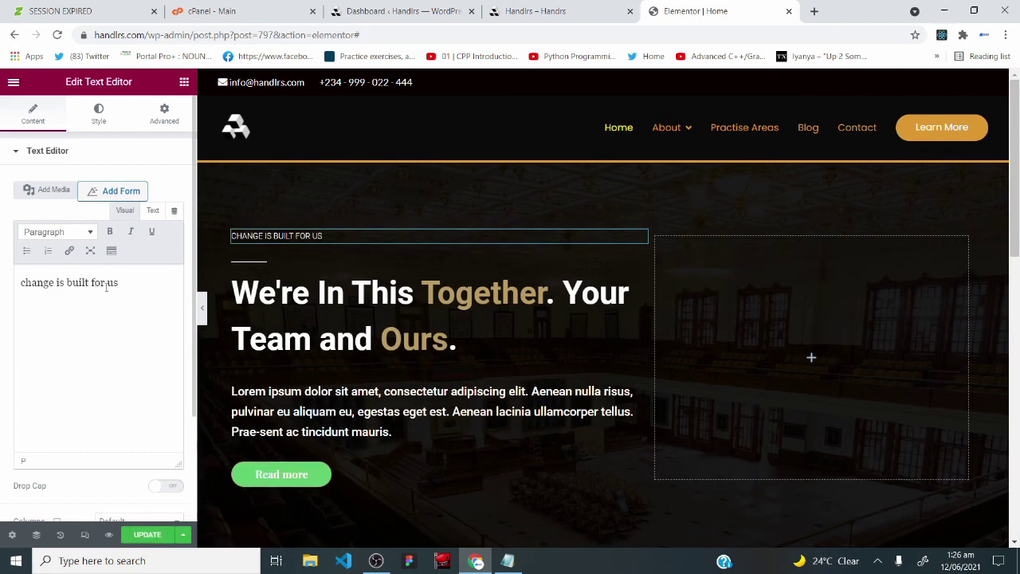
{"action": "left_click", "coordinate": [99, 117]}
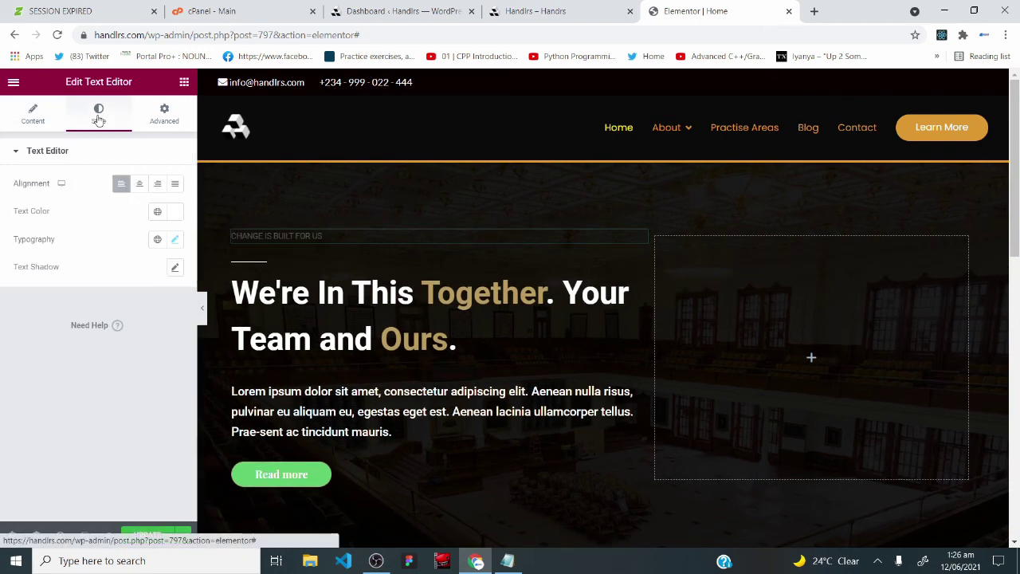
{"action": "left_click", "coordinate": [176, 240]}
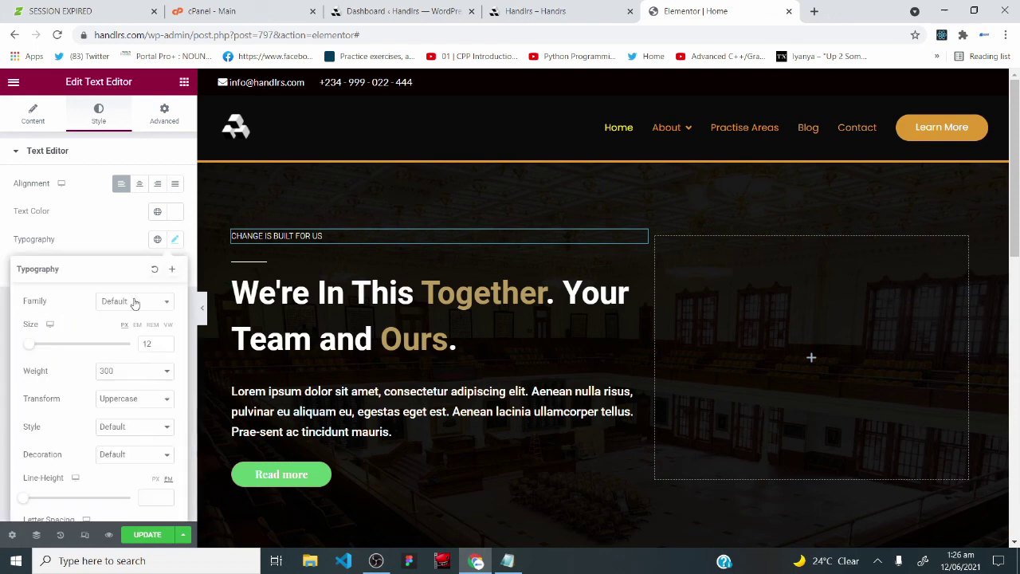
{"action": "left_click", "coordinate": [134, 306]}
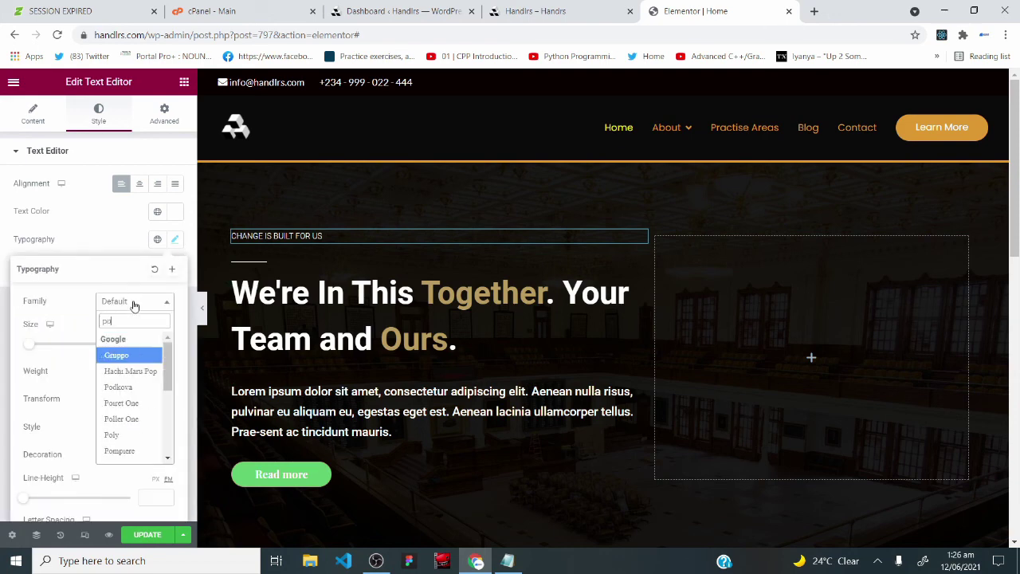
{"action": "left_click", "coordinate": [175, 239]}
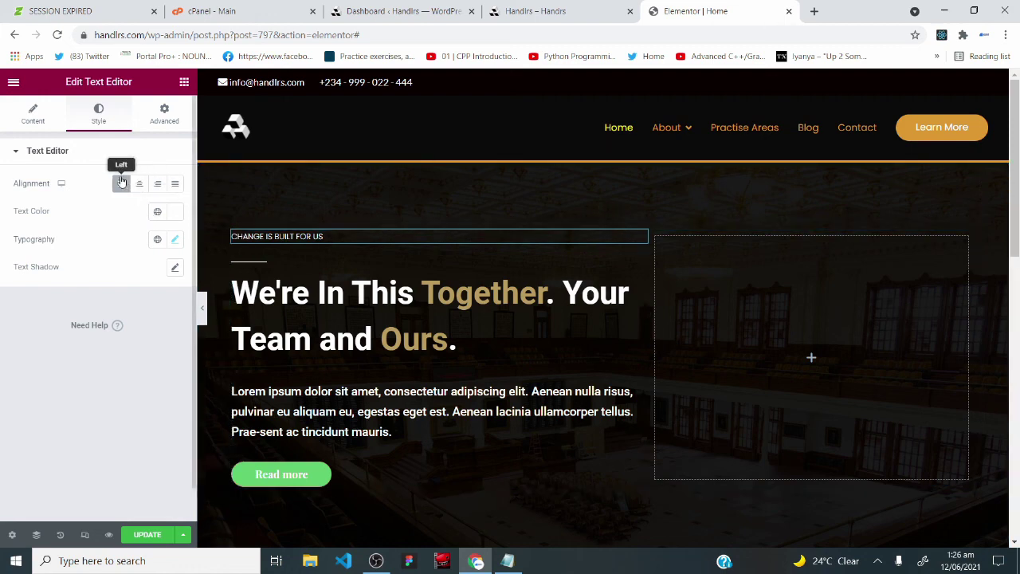
{"action": "right_click", "coordinate": [261, 271]}
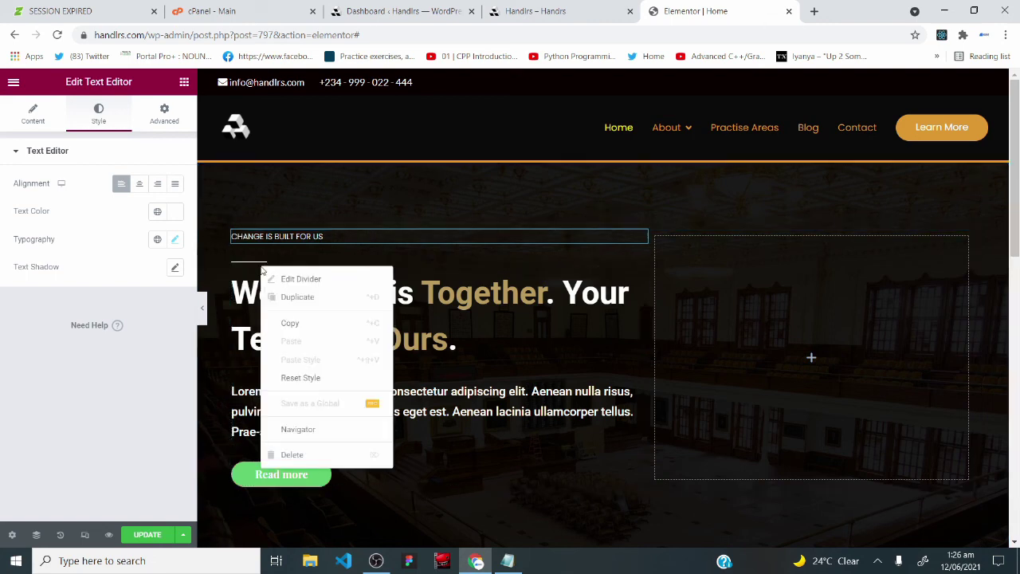
{"action": "left_click", "coordinate": [288, 455]}
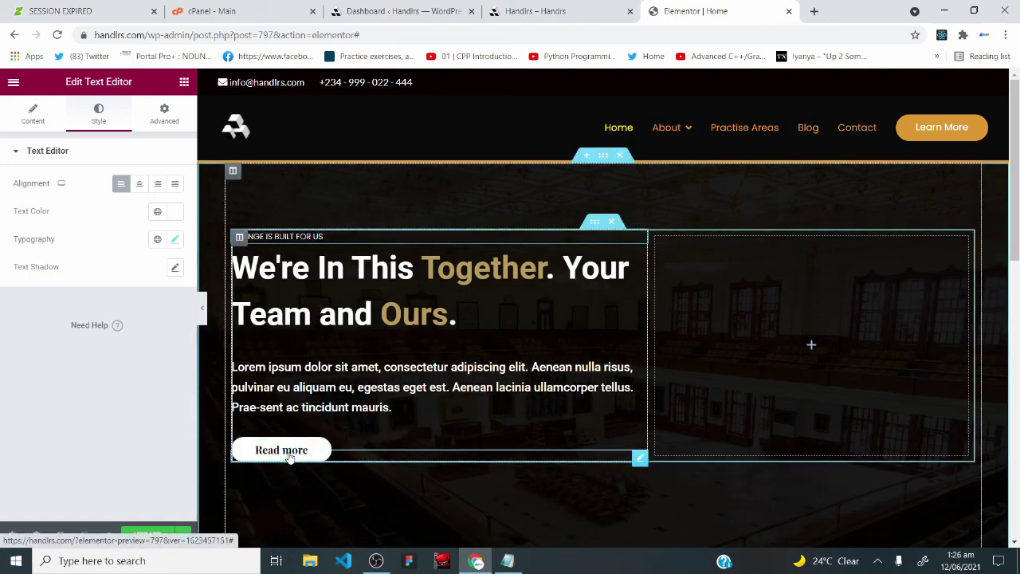
- Retitle the main heading 'This is day' and paste new text over the Lorem ipsum paragraph
{"action": "left_click", "coordinate": [478, 313]}
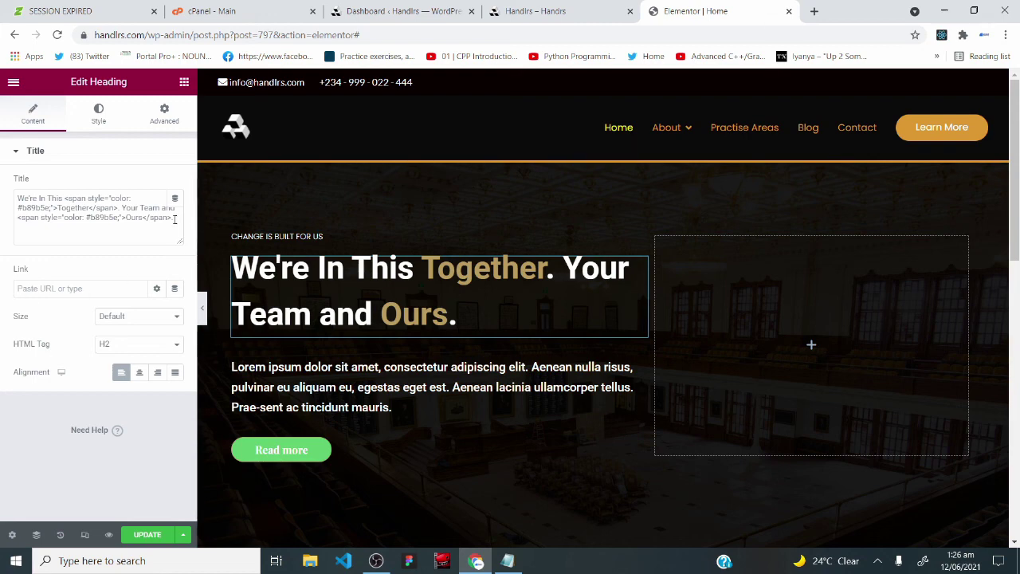
{"action": "left_click_drag", "start_coordinate": [177, 217], "coordinate": [3, 197]}
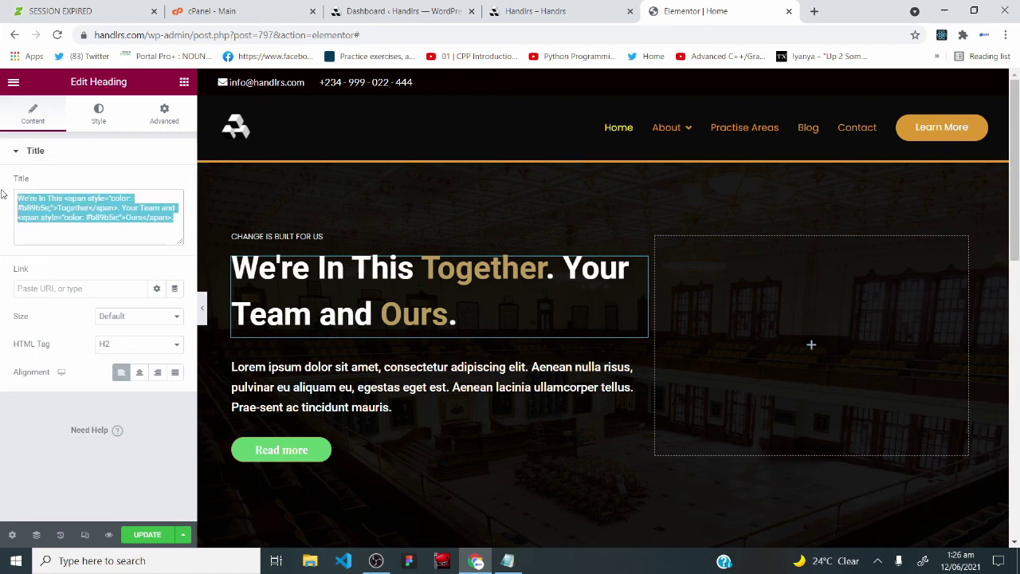
{"action": "key", "text": "BackSpace"}
{"action": "type", "text": "This is day"}
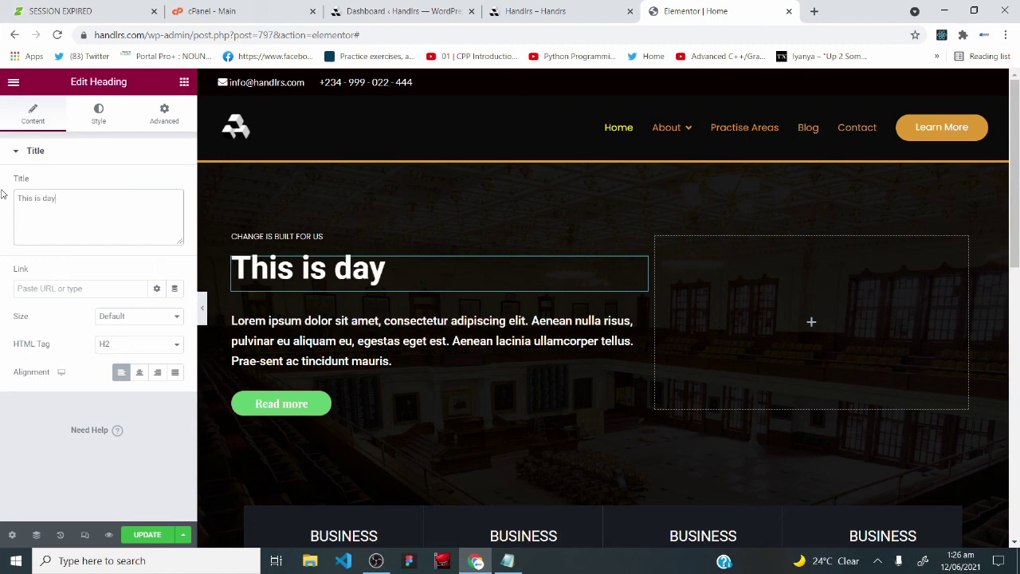
{"action": "left_click", "coordinate": [262, 336]}
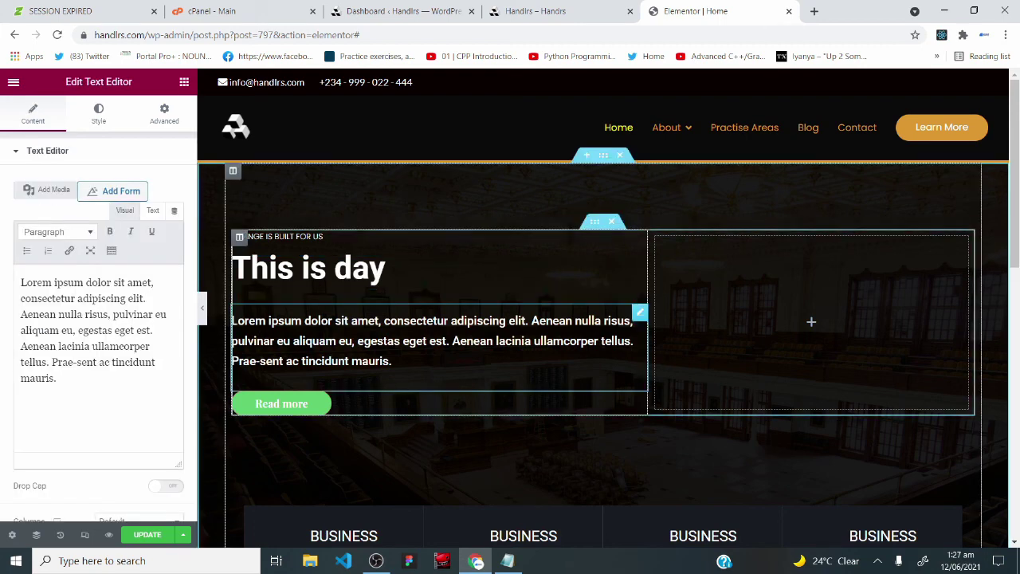
{"action": "left_click_drag", "start_coordinate": [72, 386], "coordinate": [2, 276]}
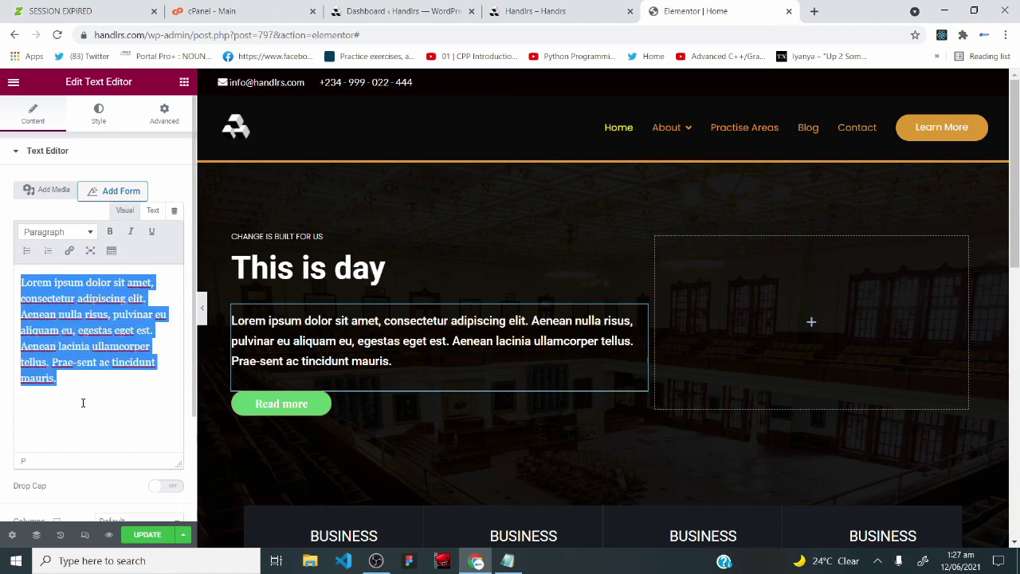
{"action": "type", "text": "Write Yours"}
- Relabel the Read more button 'BUY NOW'
{"action": "left_click", "coordinate": [283, 379]}
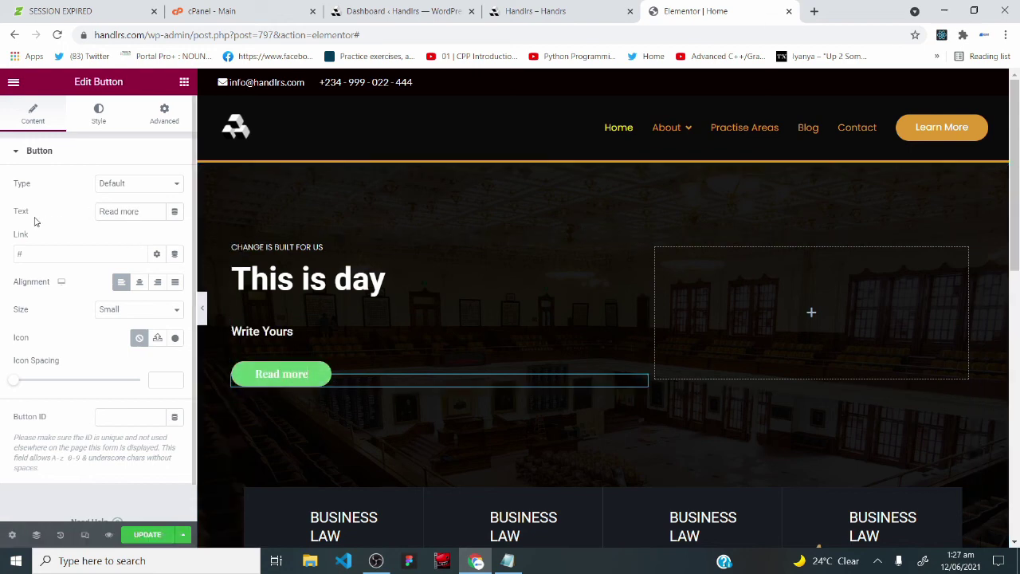
{"action": "left_click", "coordinate": [159, 212]}
{"action": "key", "text": "BackSpace"}
{"action": "key", "text": "BackSpace"}
{"action": "key", "text": "BackSpace"}
{"action": "key", "text": "BackSpace"}
{"action": "key", "text": "BackSpace"}
{"action": "key", "text": "BackSpace"}
{"action": "key", "text": "BackSpace"}
{"action": "key", "text": "BackSpace"}
{"action": "key", "text": "BackSpace"}
{"action": "type", "text": "BUY NO"}
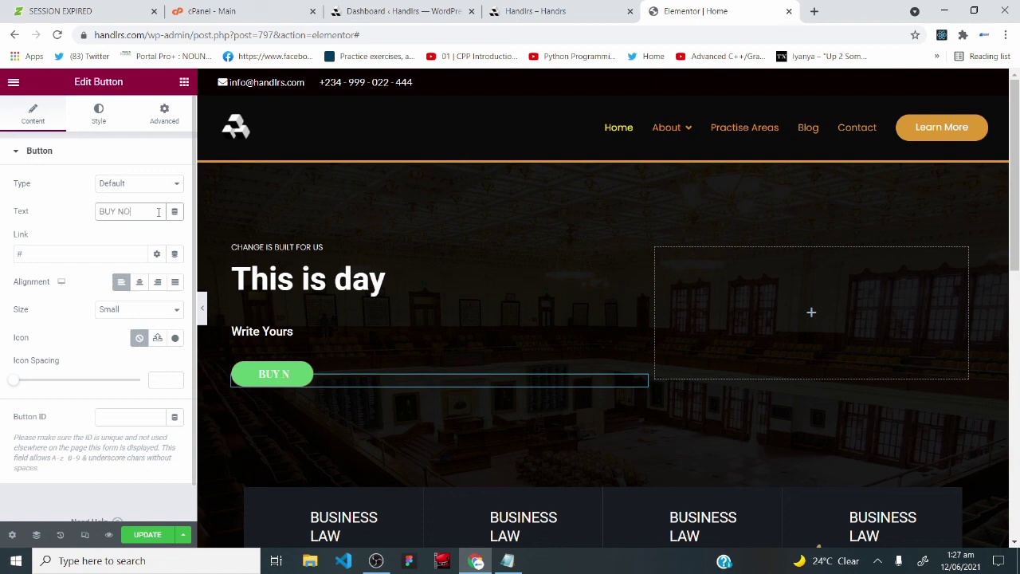
{"action": "type", "text": "W"}
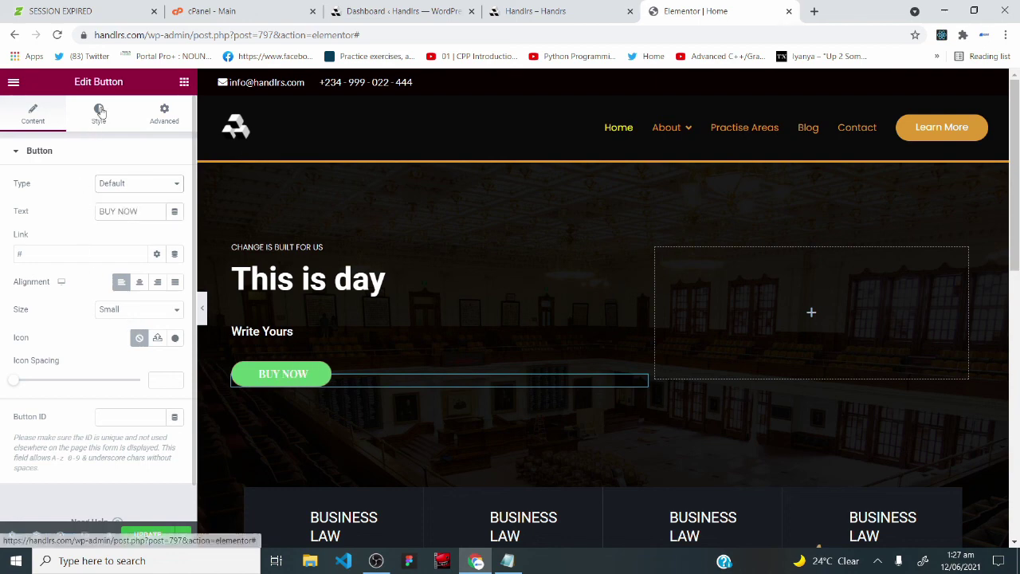
{"action": "left_click", "coordinate": [99, 112]}
{"action": "left_click", "coordinate": [173, 189]}
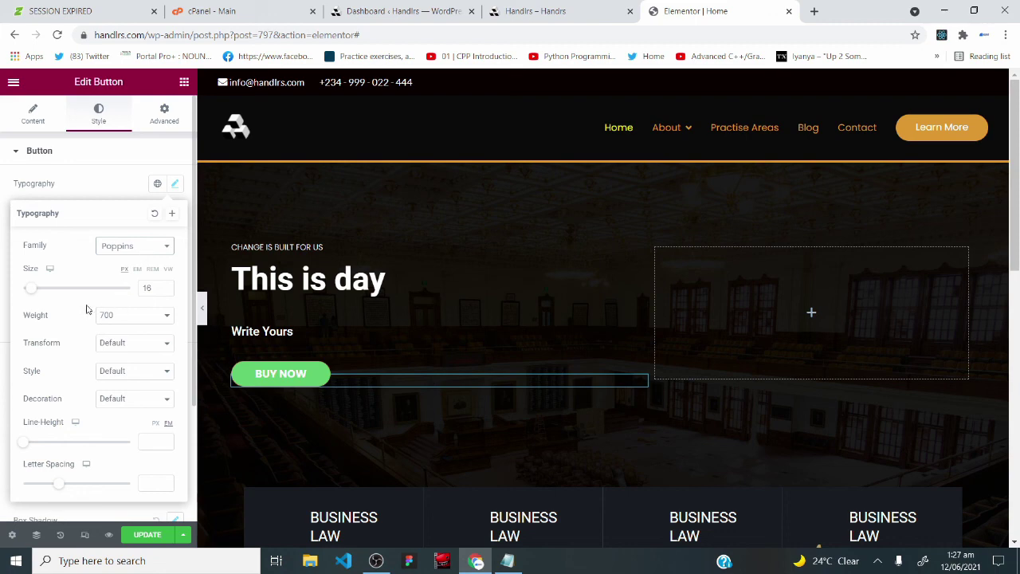
{"action": "left_click", "coordinate": [176, 186]}
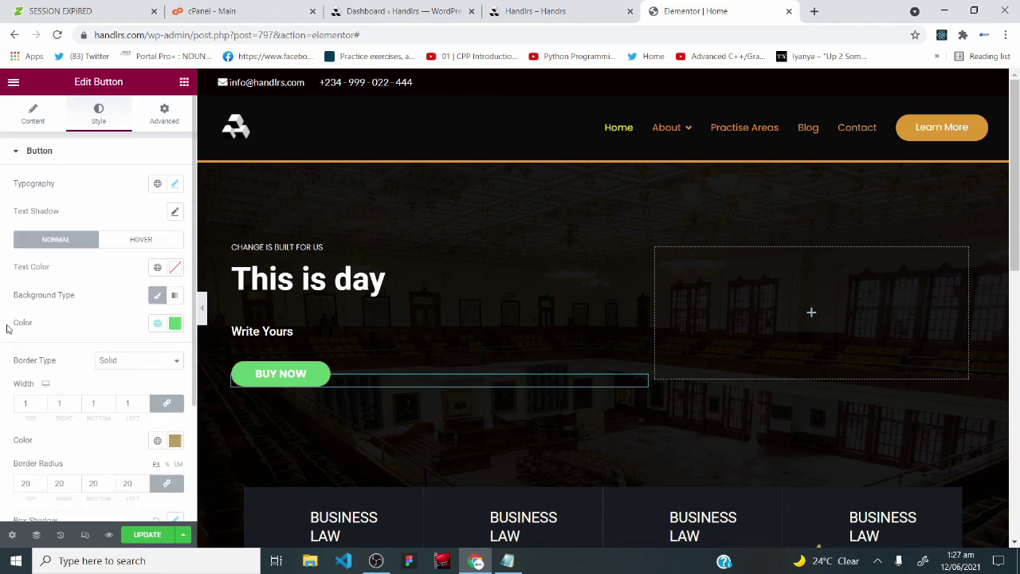
- Give the BUY NOW button a bright yellow background colour
{"action": "left_click", "coordinate": [175, 323]}
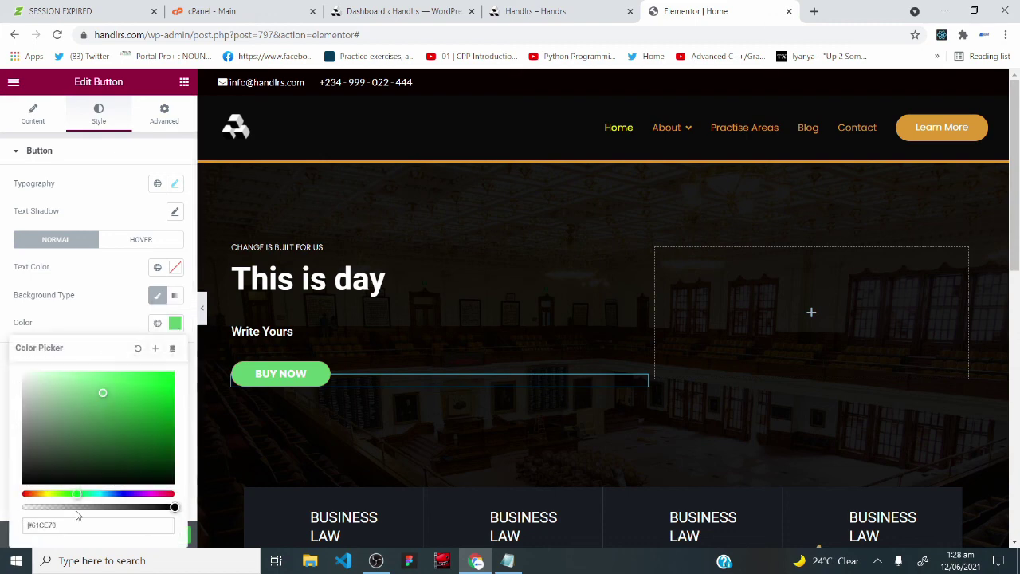
{"action": "scroll", "coordinate": [87, 446], "scroll_direction": "down", "scroll_amount": 3}
{"action": "left_click_drag", "start_coordinate": [76, 335], "coordinate": [40, 336]}
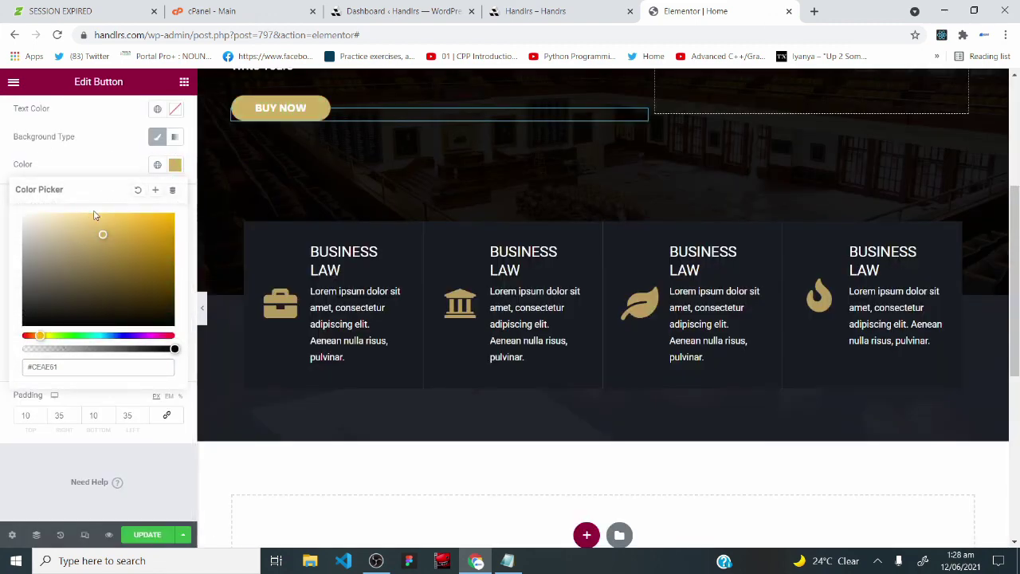
{"action": "left_click", "coordinate": [132, 222]}
{"action": "left_click", "coordinate": [175, 164]}
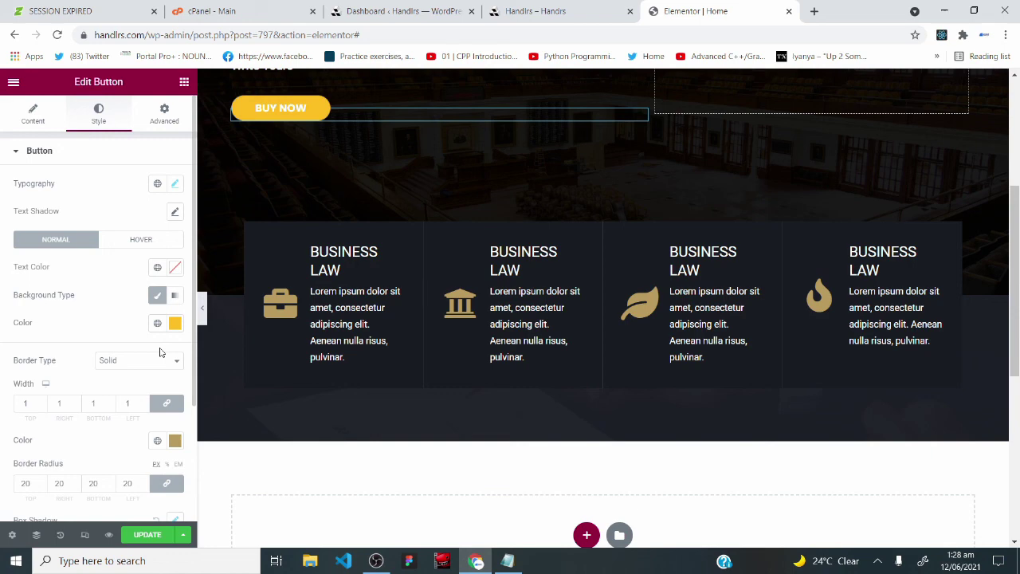
{"action": "scroll", "coordinate": [152, 371], "scroll_direction": "down", "scroll_amount": 3}
{"action": "scroll", "coordinate": [145, 389], "scroll_direction": "up", "scroll_amount": 5}
- Set the button's entrance animation to Head Shake under Motion Effects
{"action": "left_click", "coordinate": [171, 117]}
{"action": "scroll", "coordinate": [80, 367], "scroll_direction": "down", "scroll_amount": 3}
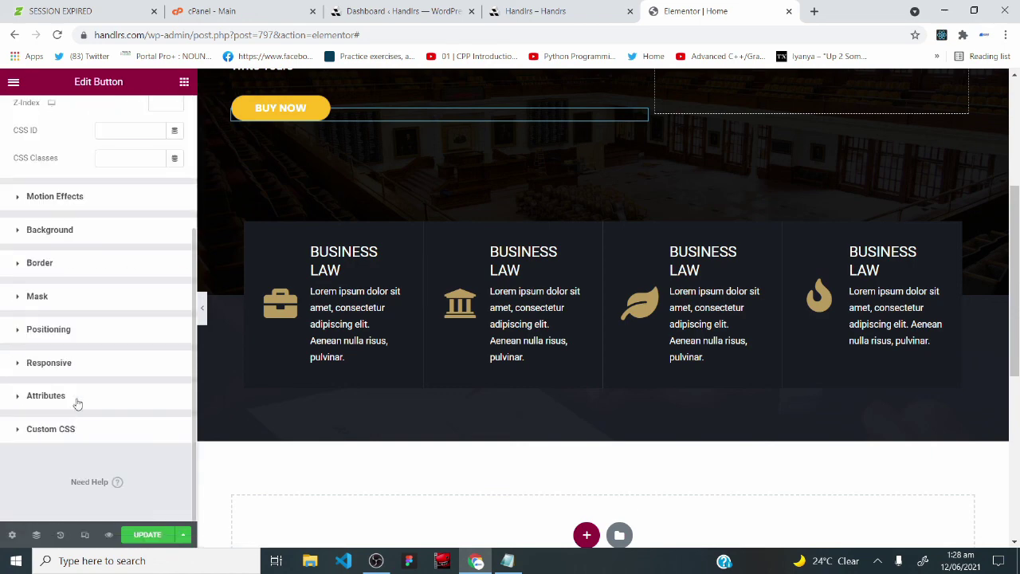
{"action": "left_click", "coordinate": [64, 197]}
{"action": "left_click", "coordinate": [60, 232]}
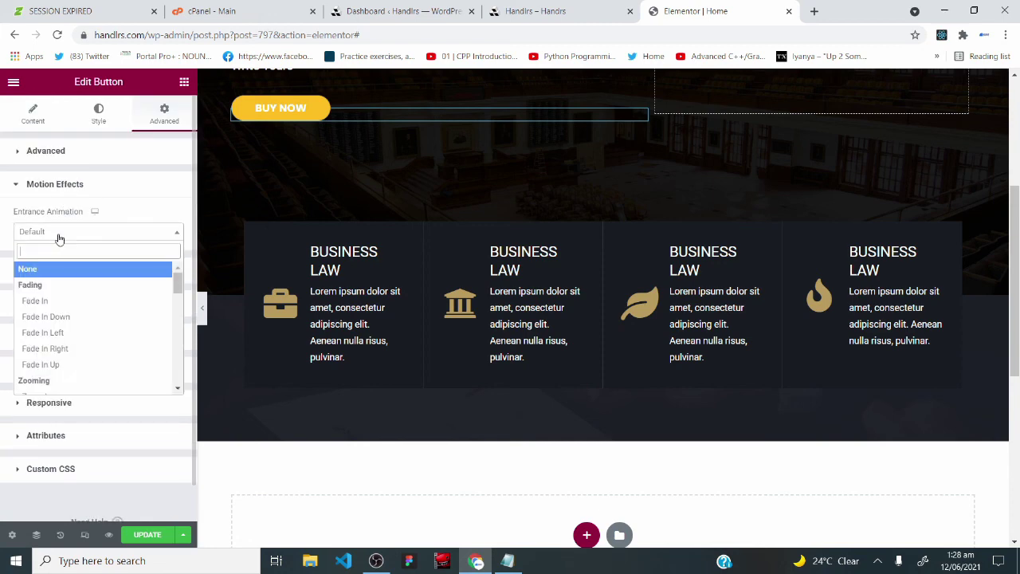
{"action": "scroll", "coordinate": [68, 352], "scroll_direction": "down", "scroll_amount": 5}
{"action": "left_click", "coordinate": [68, 352]}
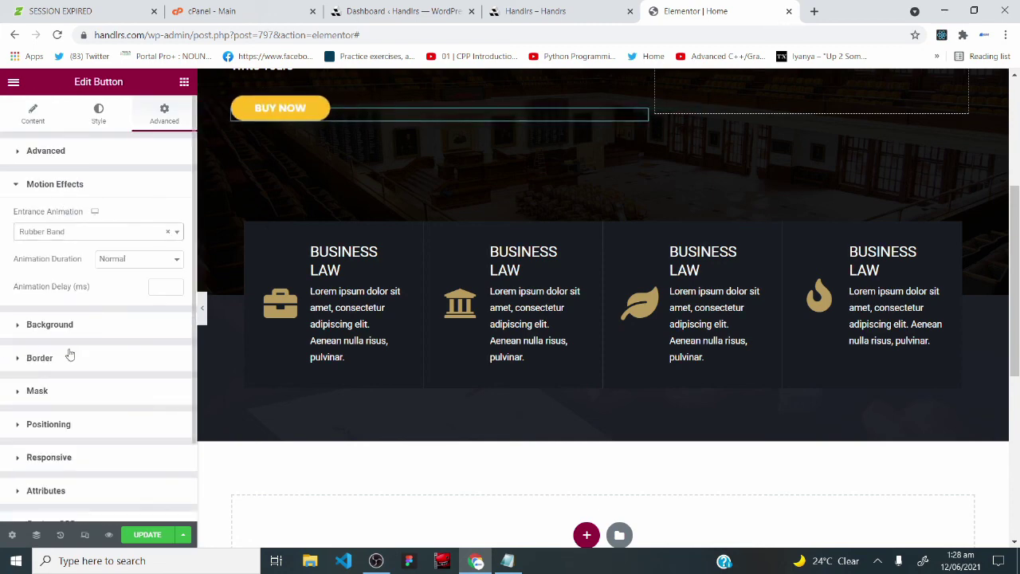
{"action": "key", "text": "Down"}
{"action": "key", "text": "Down"}
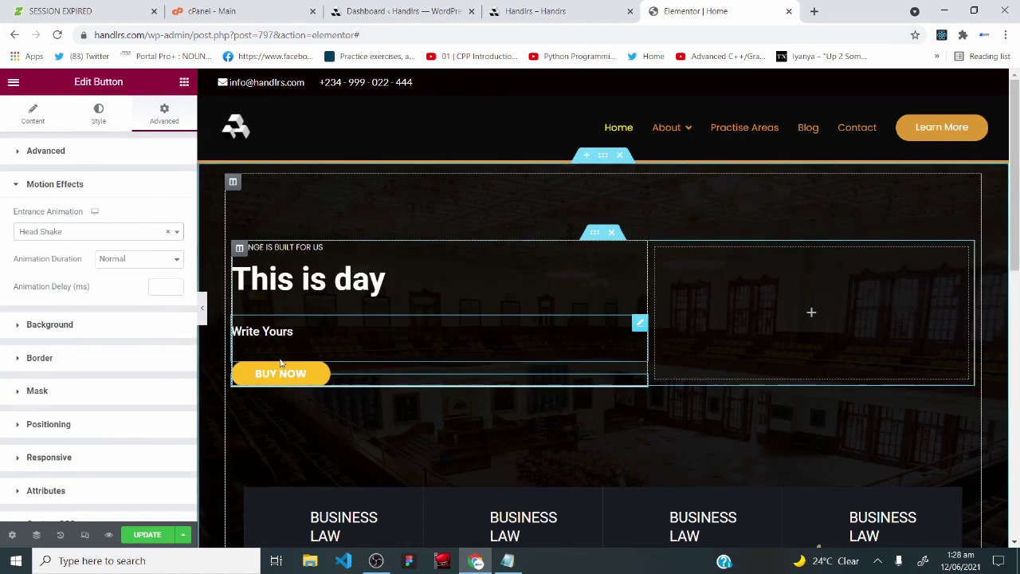
- Give the 'This is day' heading a Bounce In Up entrance animation
{"action": "left_click", "coordinate": [384, 281]}
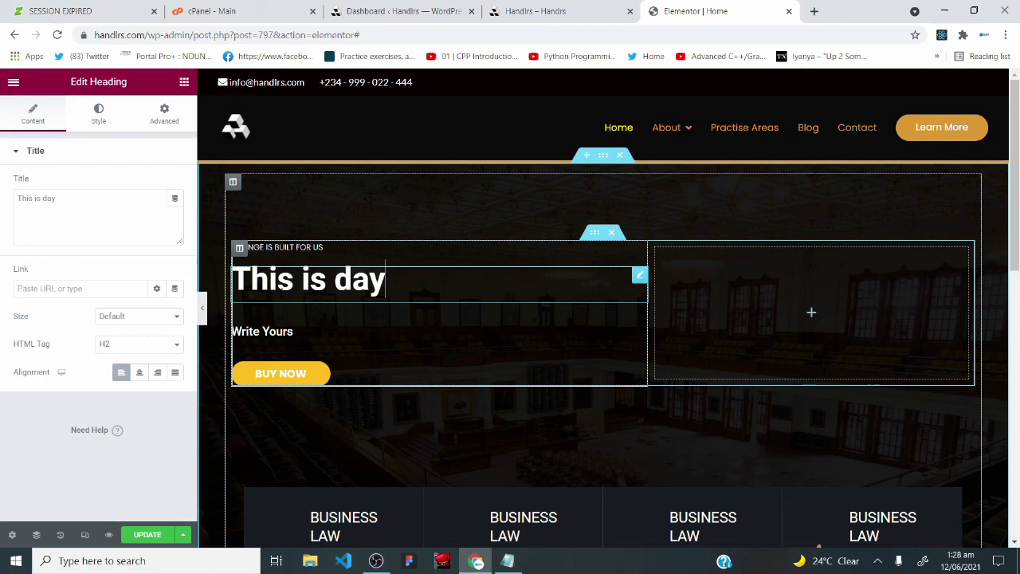
{"action": "left_click", "coordinate": [164, 114]}
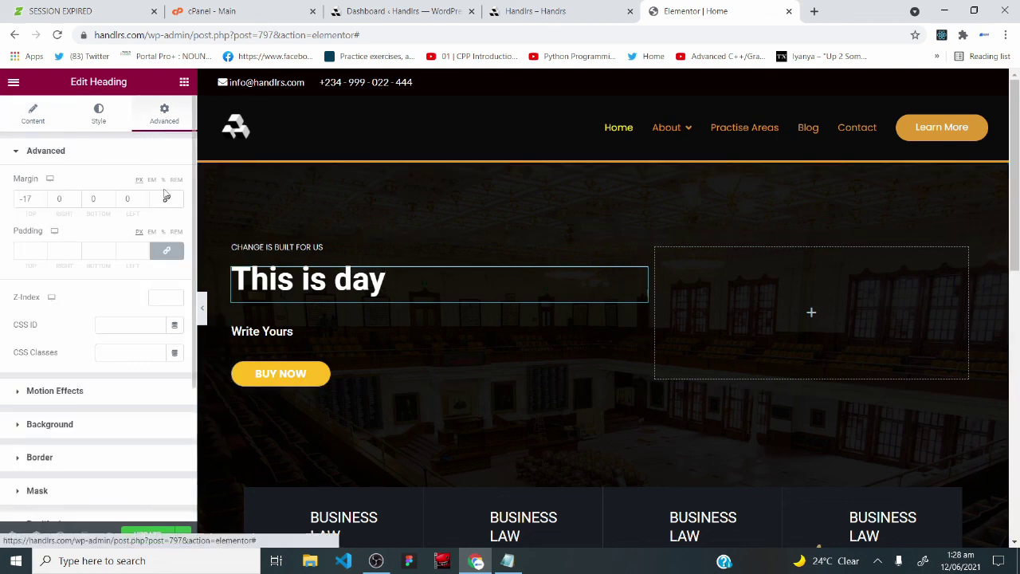
{"action": "left_click", "coordinate": [98, 401]}
{"action": "left_click", "coordinate": [52, 231]}
{"action": "scroll", "coordinate": [72, 334], "scroll_direction": "down", "scroll_amount": 5}
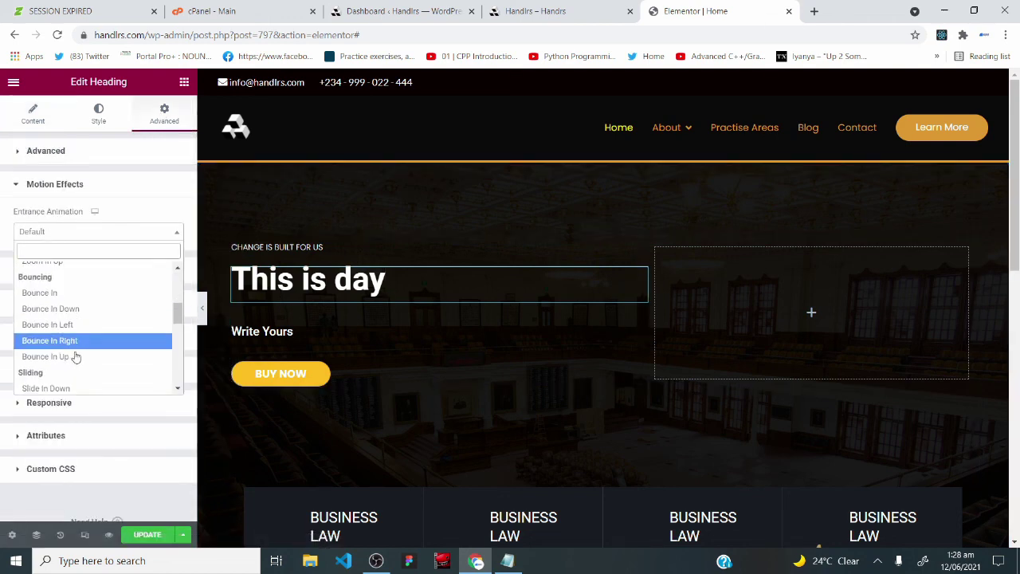
{"action": "left_click", "coordinate": [75, 356]}
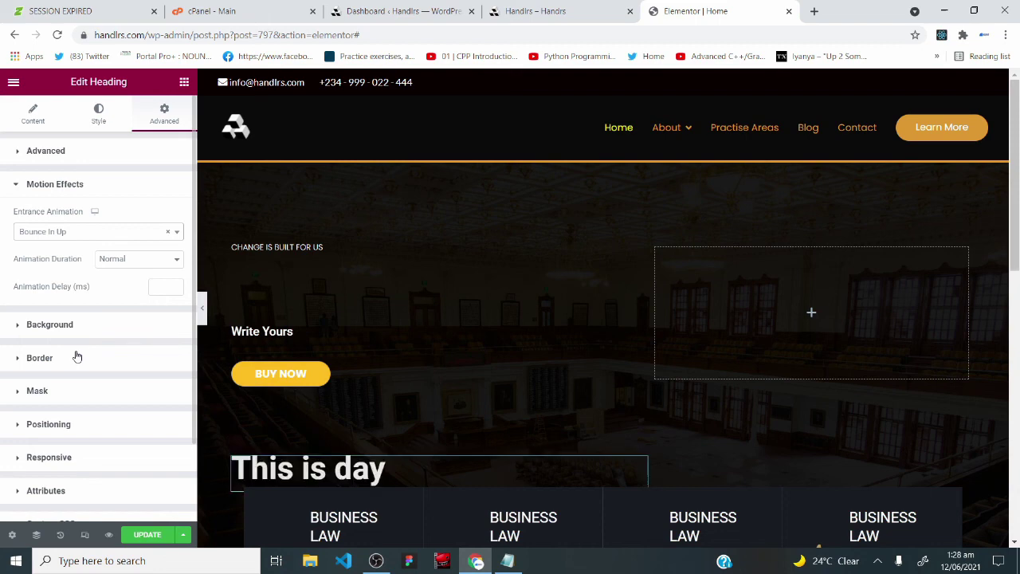
- Set the heading animation's duration to Slow and its delay to 900 ms
{"action": "left_click", "coordinate": [124, 263]}
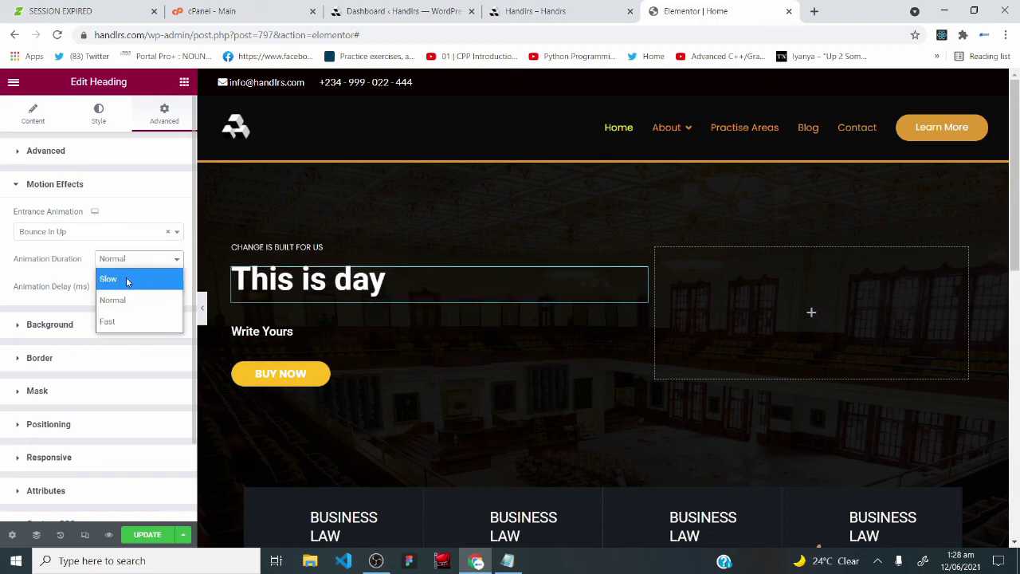
{"action": "left_click", "coordinate": [126, 279]}
{"action": "left_click", "coordinate": [169, 289]}
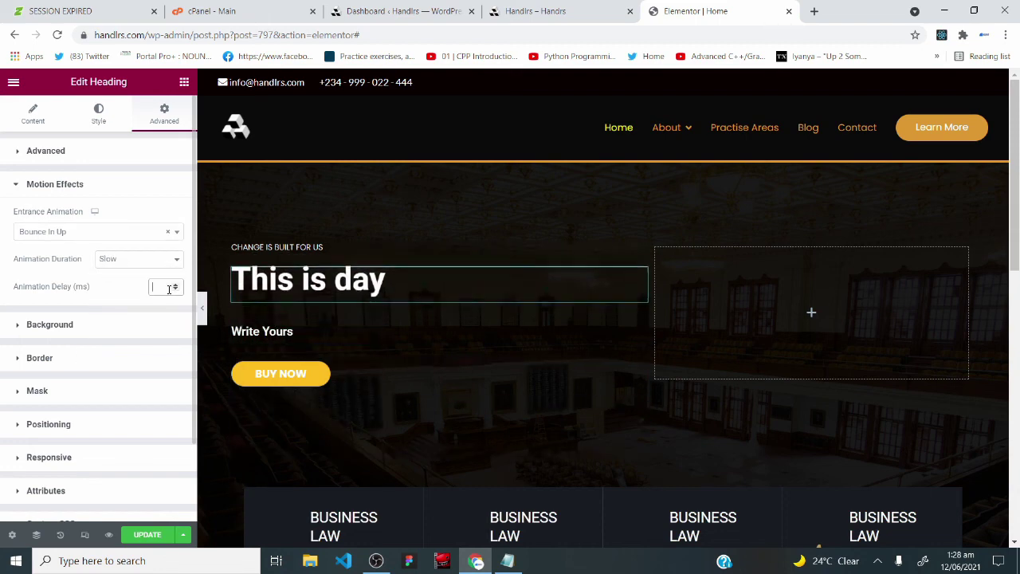
{"action": "type", "text": "900"}
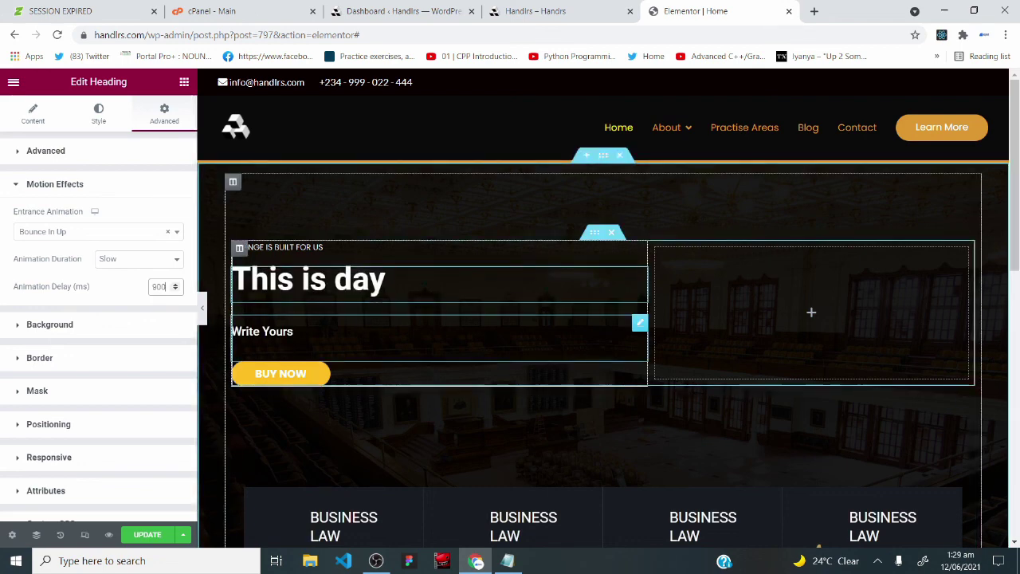
{"action": "left_click", "coordinate": [639, 322]}
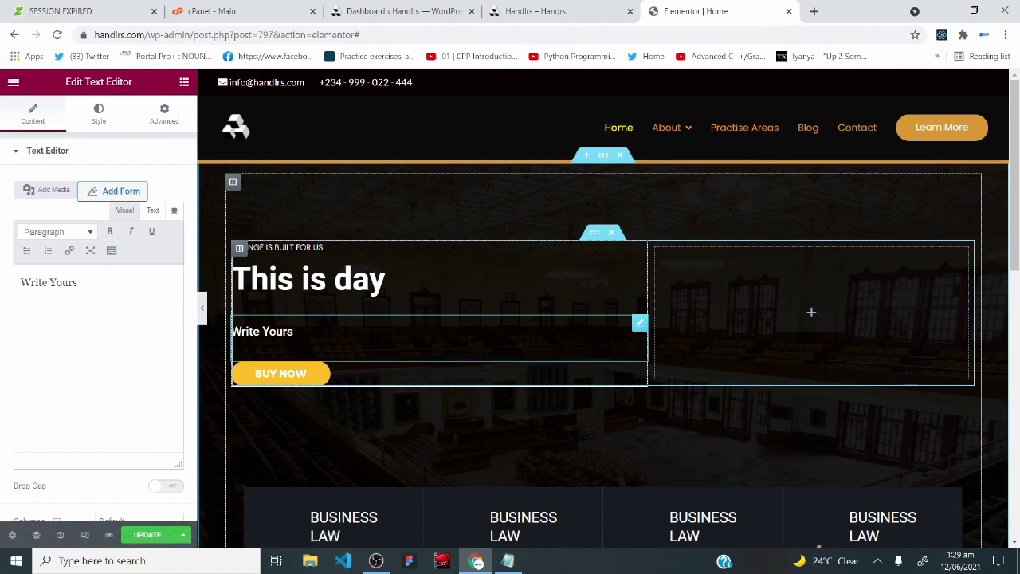
{"action": "scroll", "coordinate": [428, 421], "scroll_direction": "down", "scroll_amount": 3}
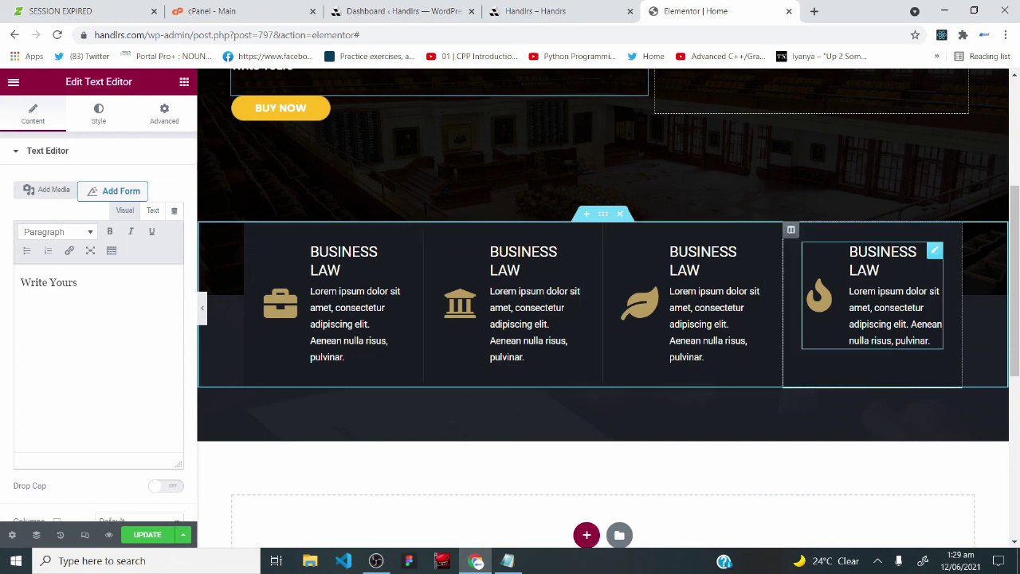
- Delete the fourth Business Law column from the service row
{"action": "right_click", "coordinate": [954, 238]}
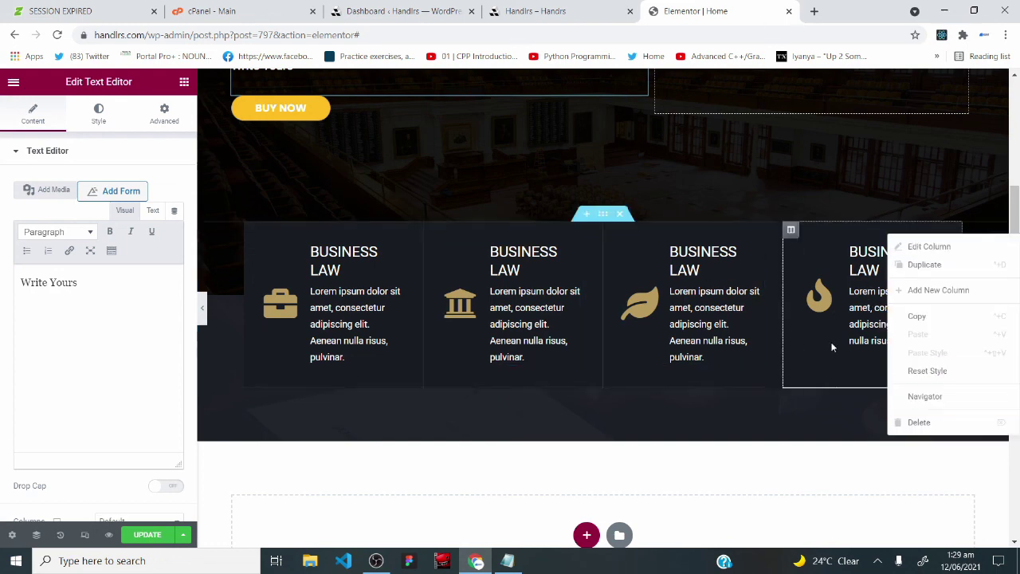
{"action": "left_click", "coordinate": [810, 425]}
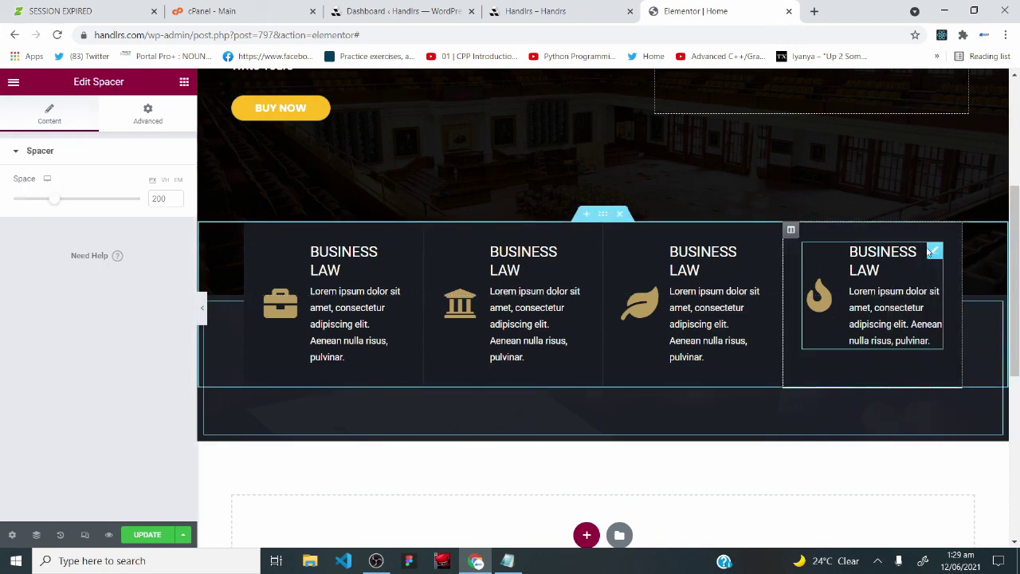
{"action": "left_click", "coordinate": [889, 268]}
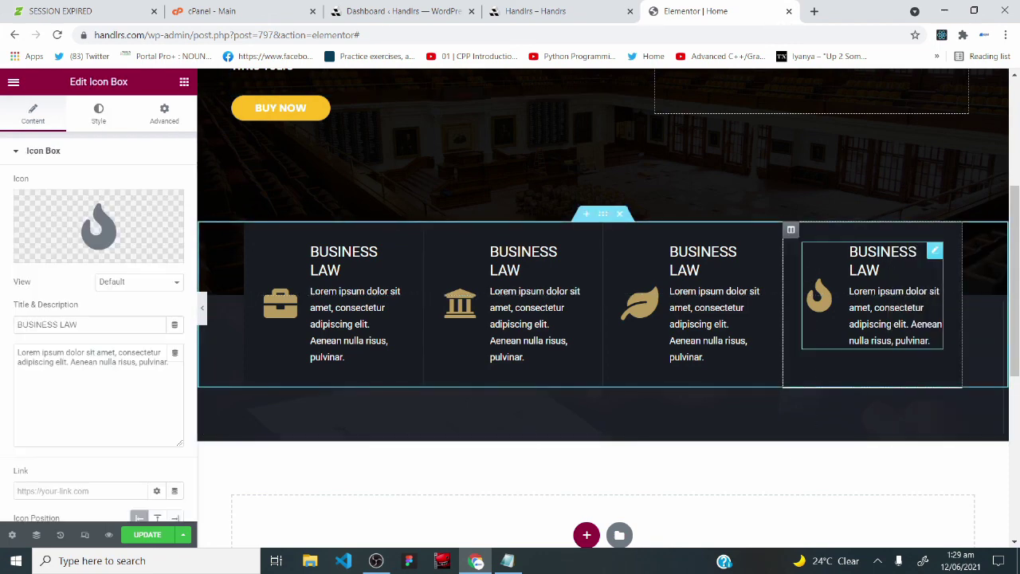
{"action": "right_click", "coordinate": [949, 237]}
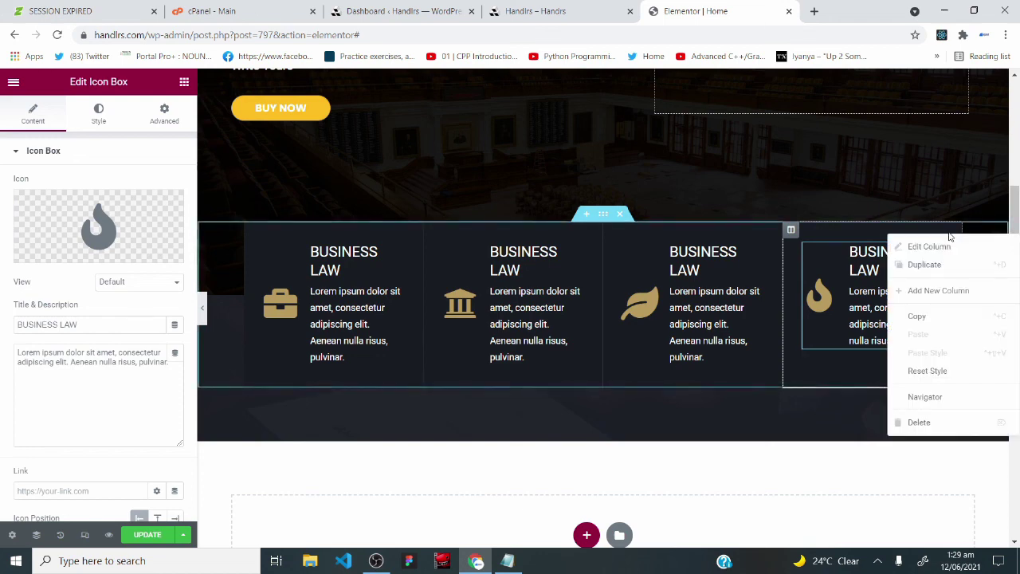
{"action": "left_click", "coordinate": [923, 421]}
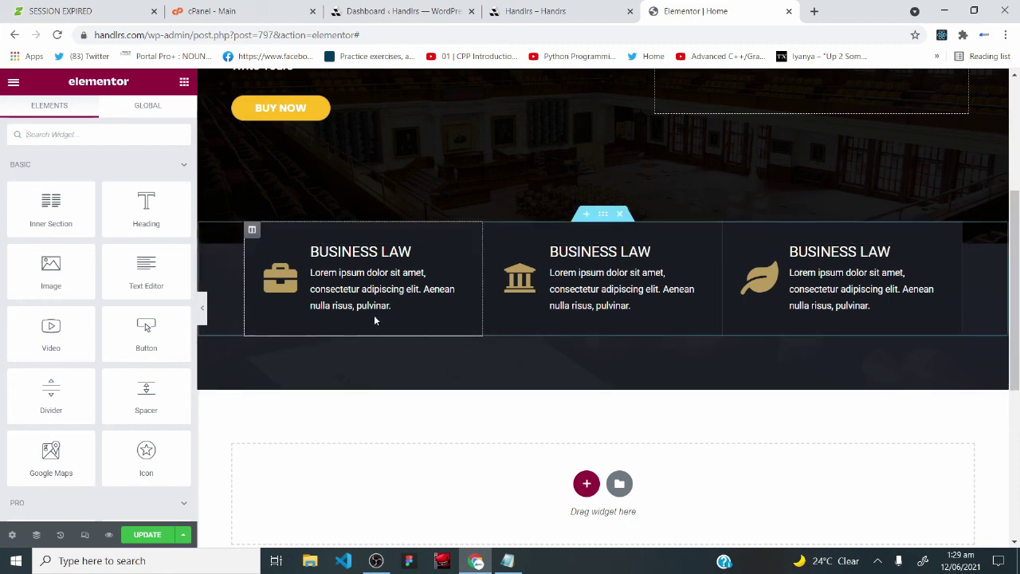
- Put the icons of all three service boxes inside filled circles
{"action": "left_click", "coordinate": [292, 275]}
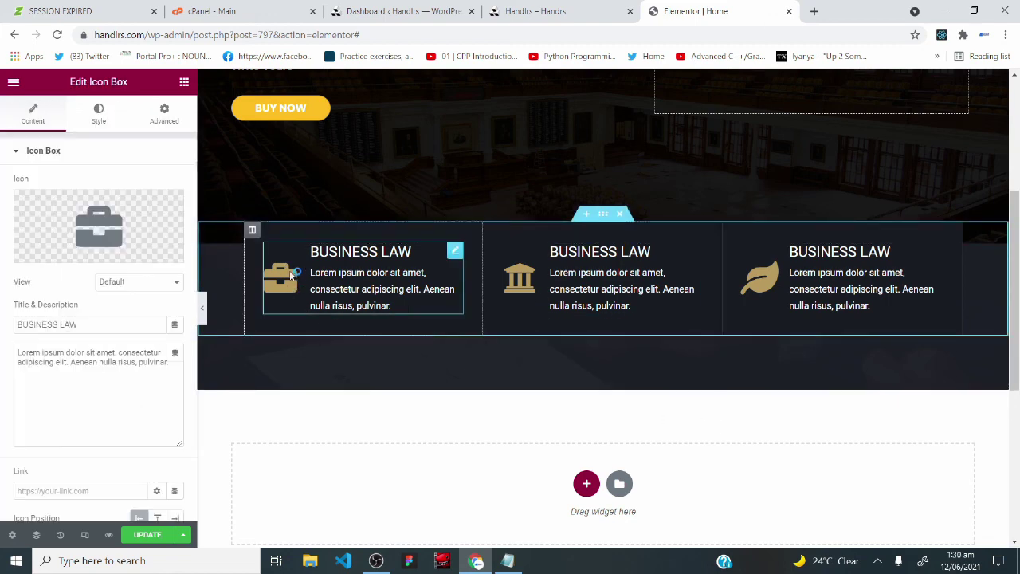
{"action": "left_click", "coordinate": [107, 284]}
{"action": "left_click", "coordinate": [118, 325]}
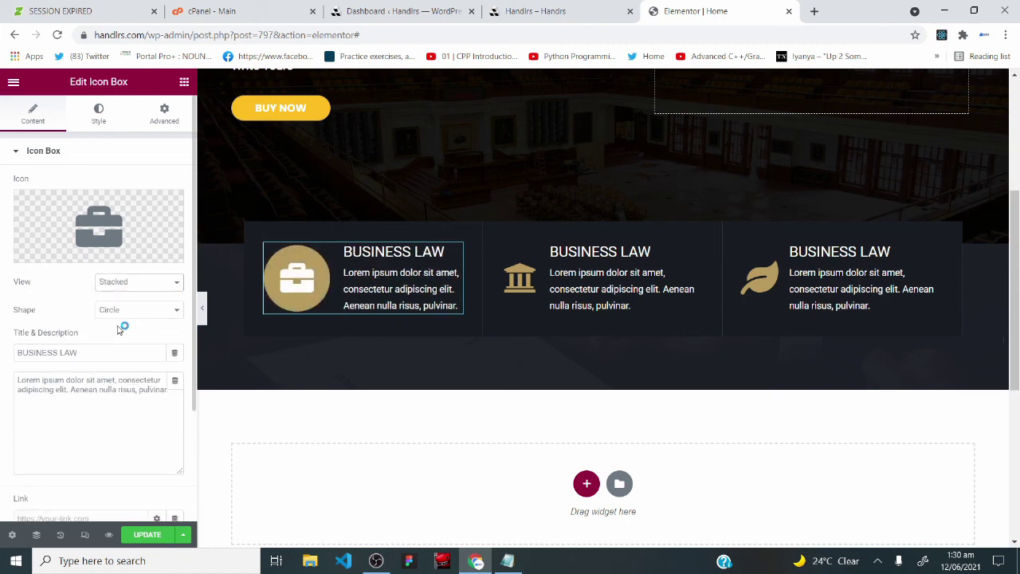
{"action": "left_click", "coordinate": [586, 307]}
{"action": "left_click", "coordinate": [896, 312]}
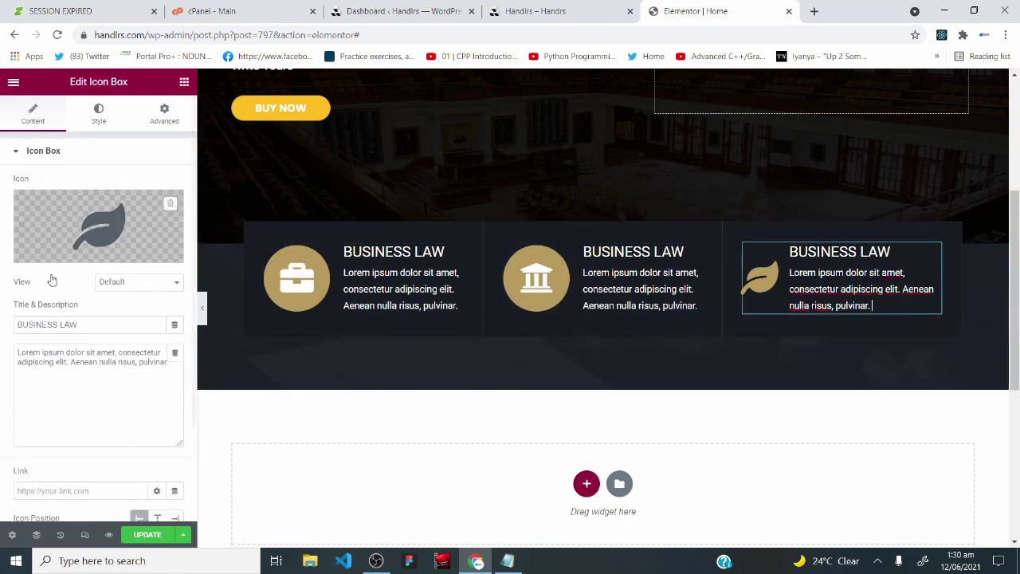
{"action": "left_click", "coordinate": [106, 283]}
{"action": "left_click", "coordinate": [118, 324]}
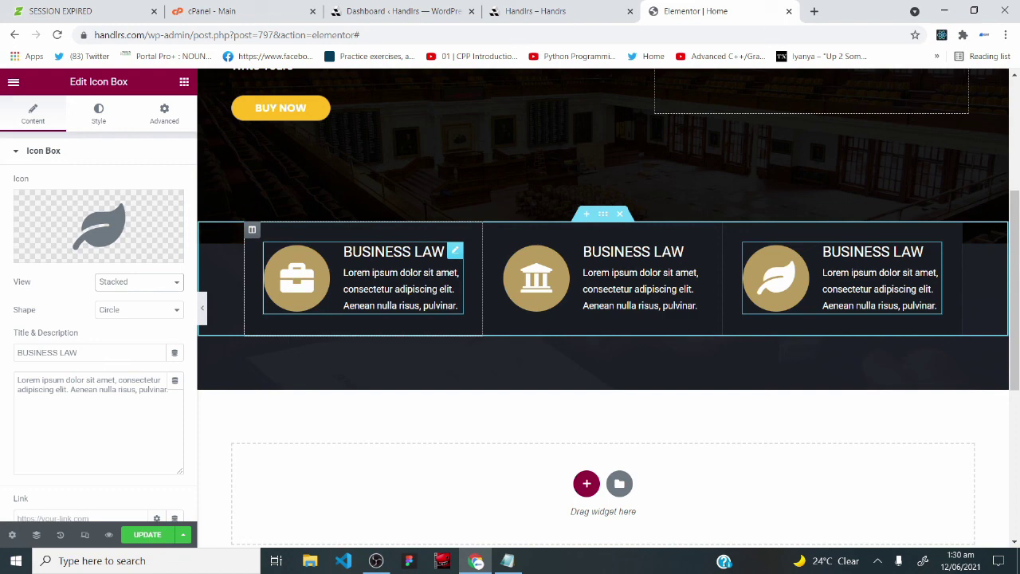
- Change the first box's title from Business Law to Business Policy
{"action": "left_click", "coordinate": [436, 288]}
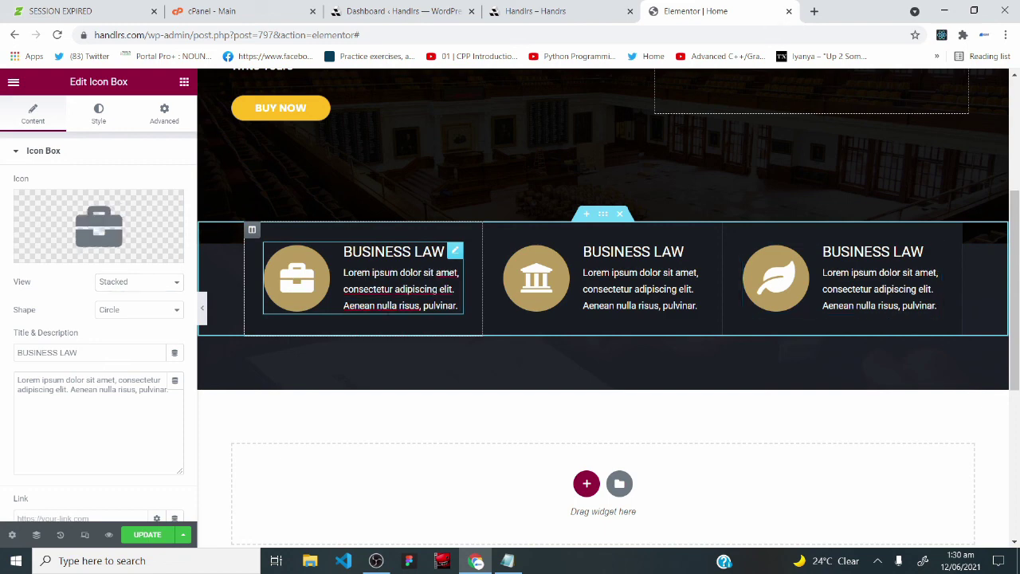
{"action": "left_click", "coordinate": [114, 352]}
{"action": "key", "text": "BackSpace"}
{"action": "key", "text": "BackSpace"}
{"action": "key", "text": "BackSpace"}
{"action": "type", "text": "POLI"}
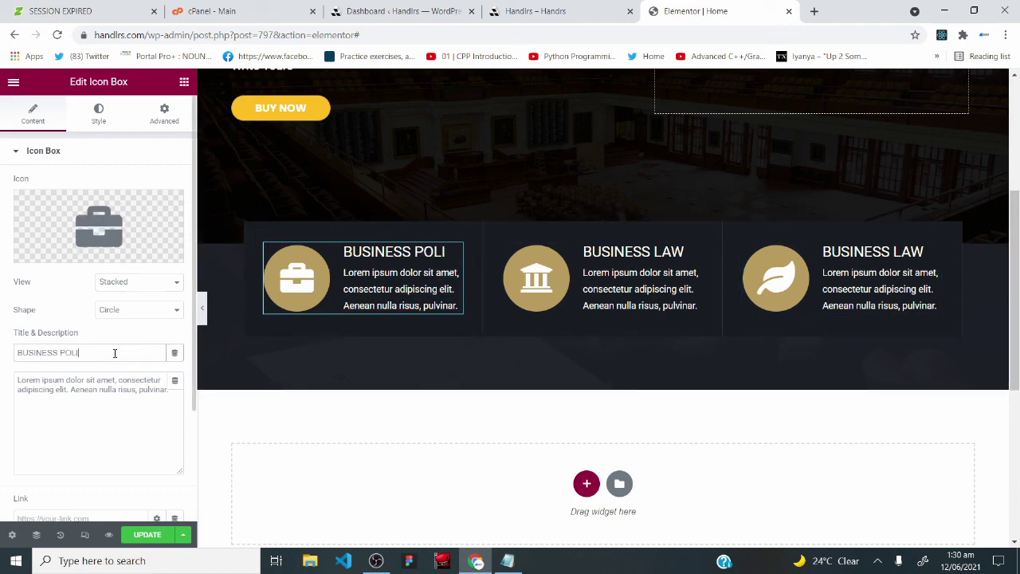
{"action": "type", "text": "CY"}
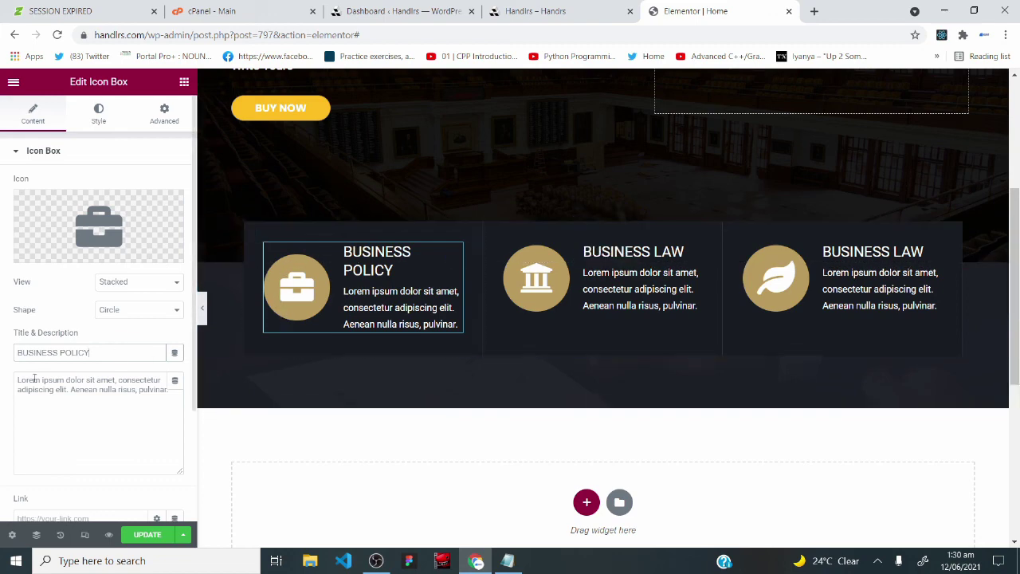
- Colour the icons of all three boxes bright yellow (#FFBD33)
{"action": "left_click", "coordinate": [98, 114]}
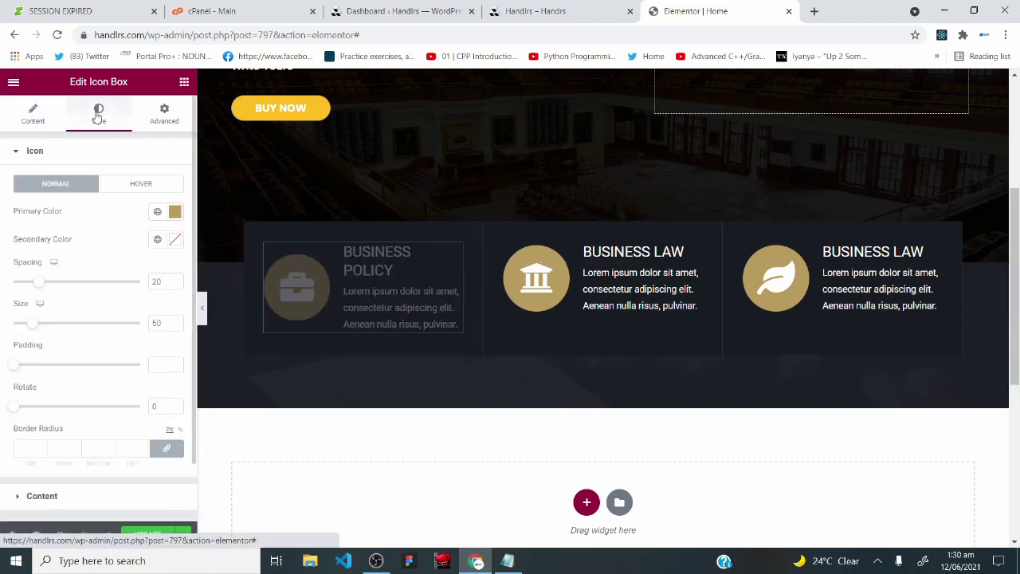
{"action": "left_click", "coordinate": [175, 211]}
{"action": "left_click", "coordinate": [127, 261]}
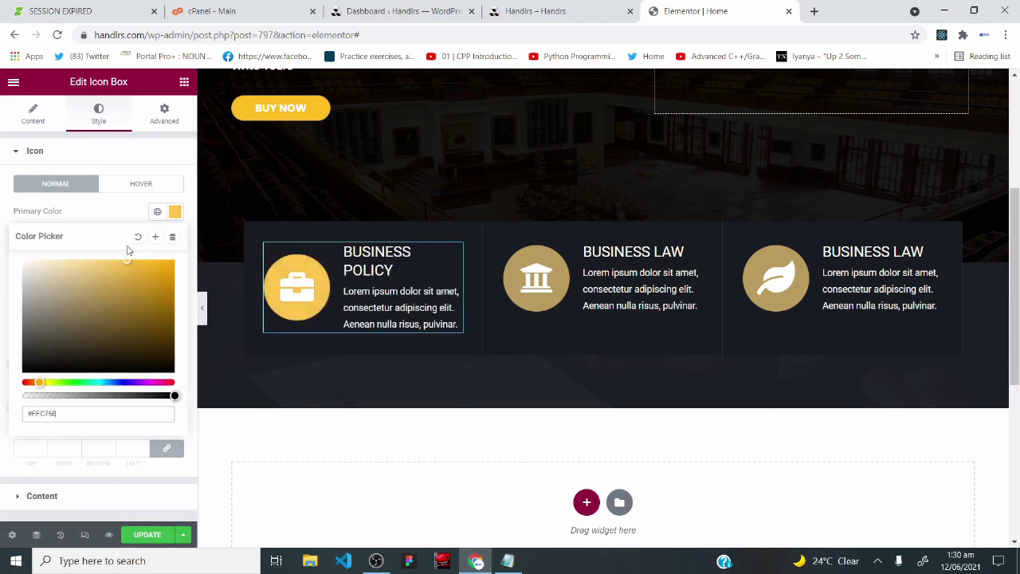
{"action": "left_click", "coordinate": [558, 282]}
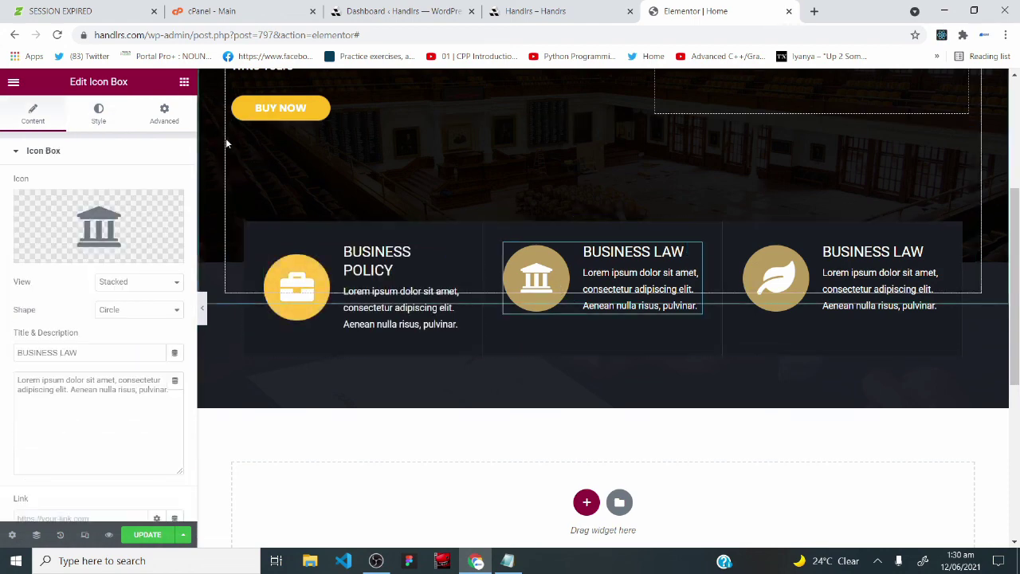
{"action": "left_click", "coordinate": [98, 114]}
{"action": "left_click", "coordinate": [175, 211]}
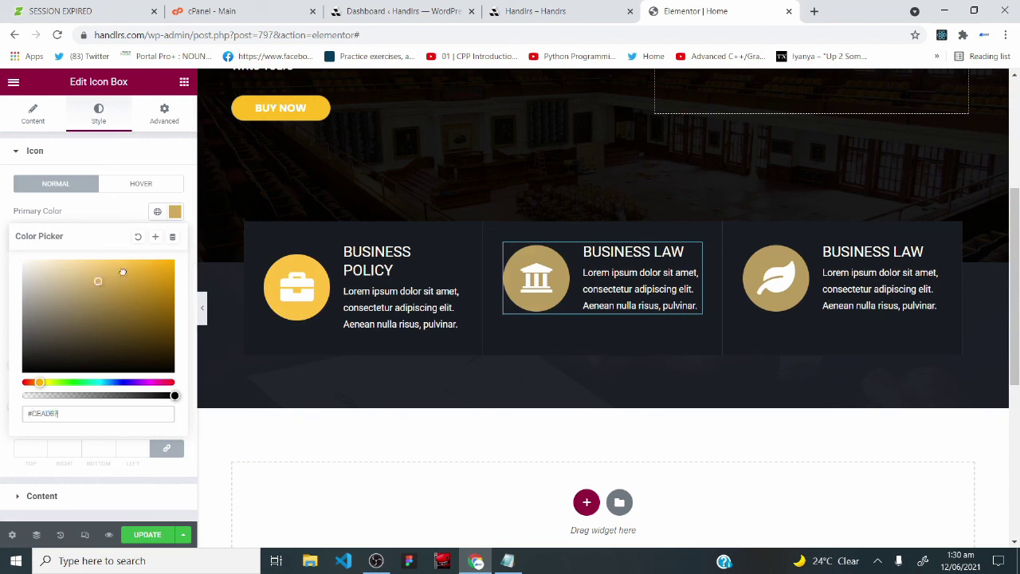
{"action": "left_click", "coordinate": [122, 272]}
{"action": "left_click", "coordinate": [774, 291]}
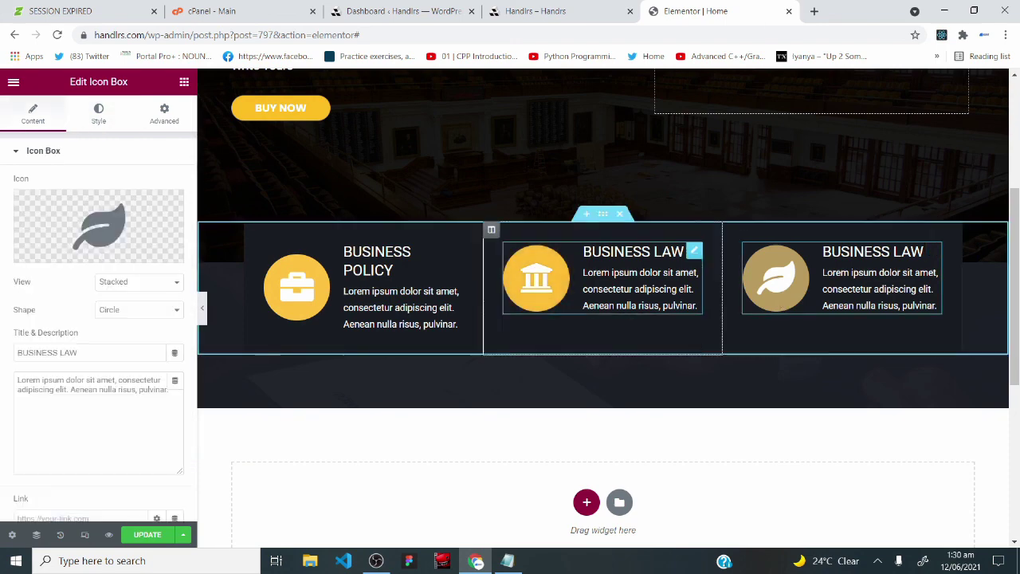
{"action": "left_click", "coordinate": [94, 114]}
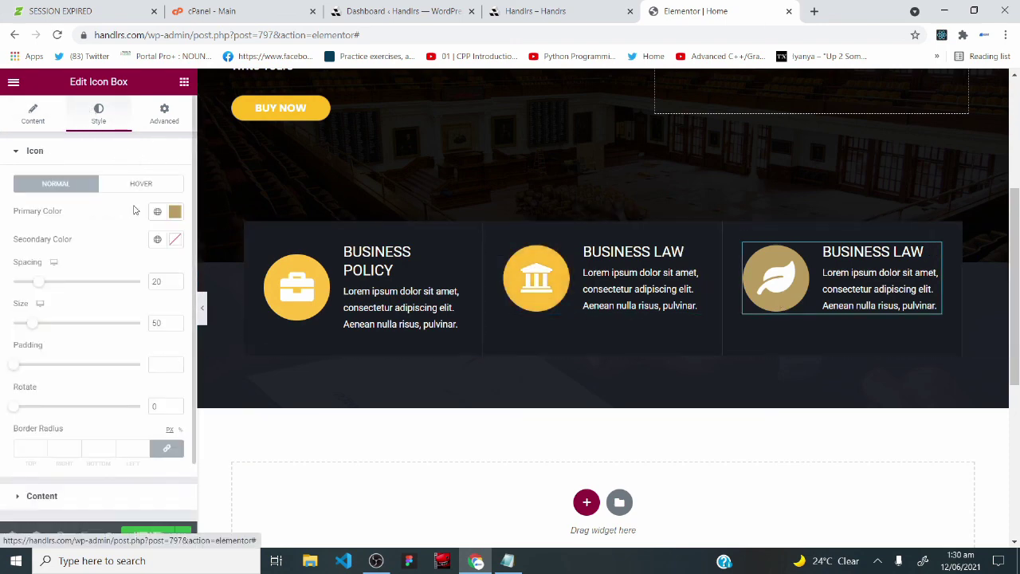
{"action": "left_click", "coordinate": [175, 212]}
{"action": "left_click", "coordinate": [144, 258]}
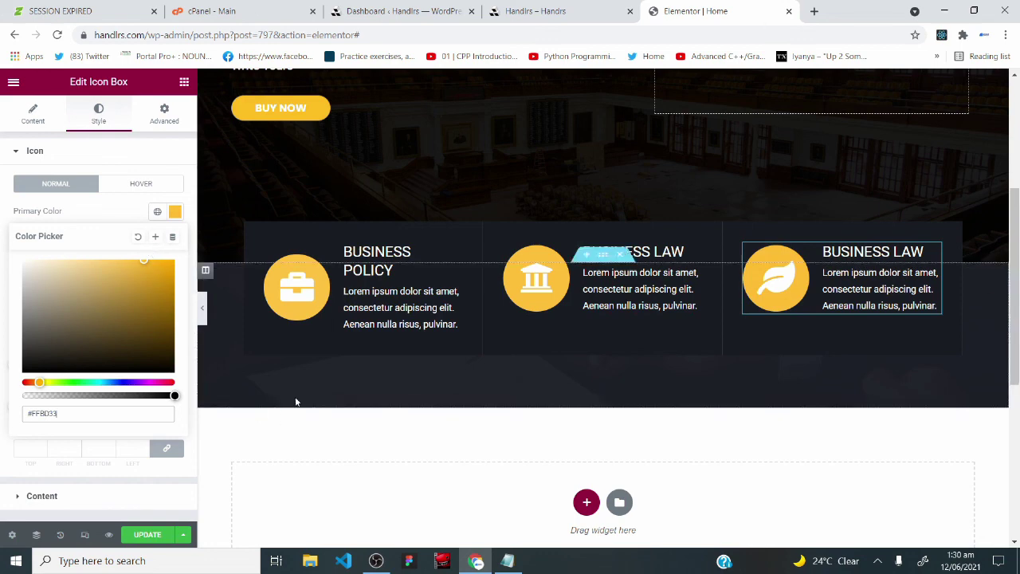
{"action": "left_click", "coordinate": [302, 287]}
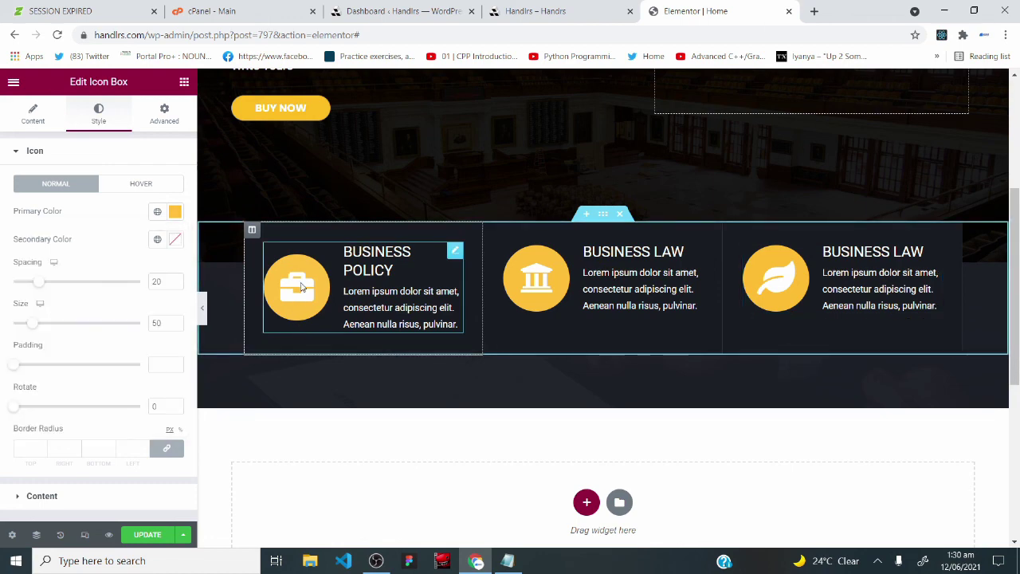
{"action": "left_click", "coordinate": [28, 115]}
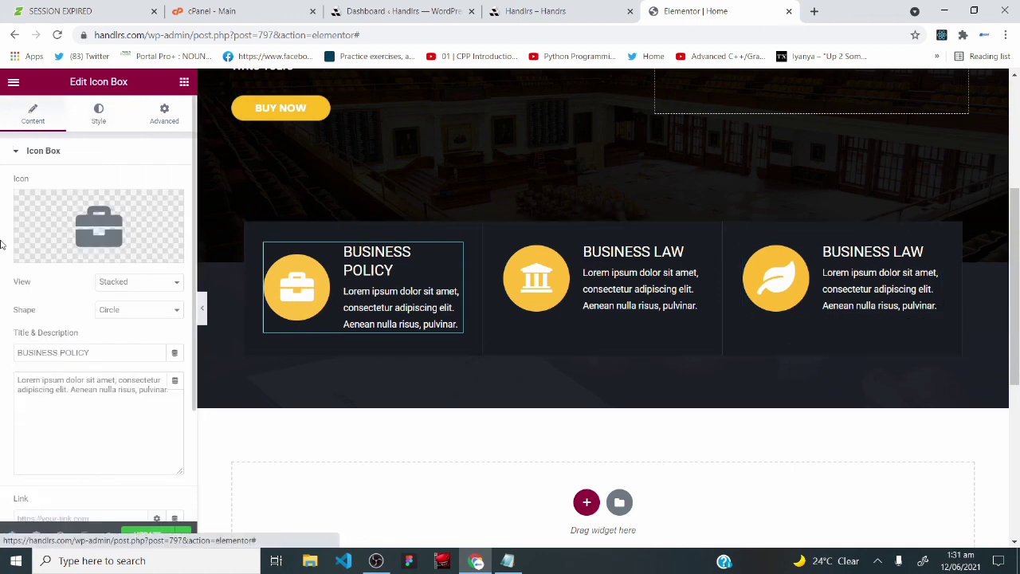
- Browse the icon library for the Business Policy box, closing it without changing the icon
{"action": "mouse_move", "coordinate": [96, 231]}
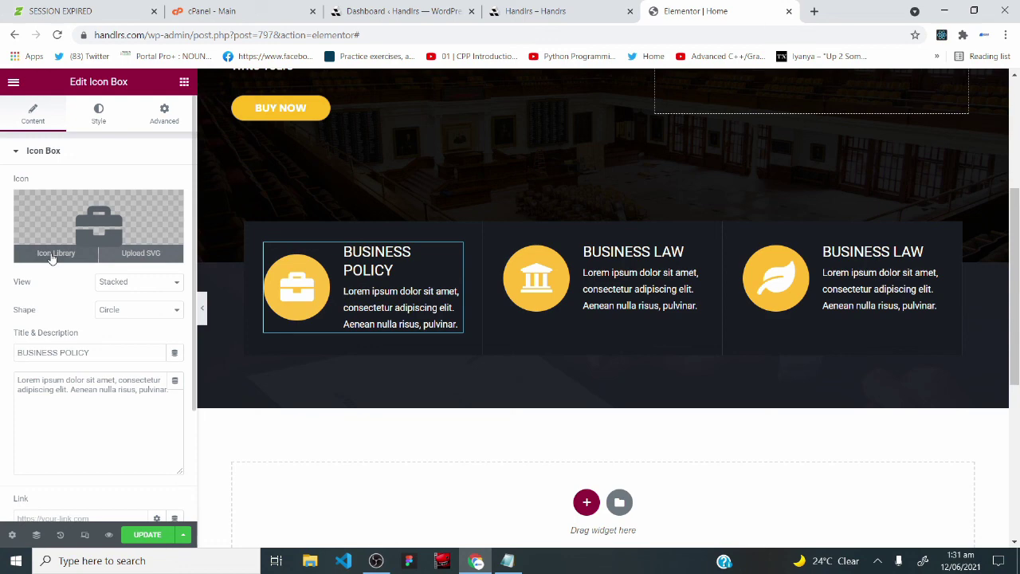
{"action": "left_click", "coordinate": [48, 253]}
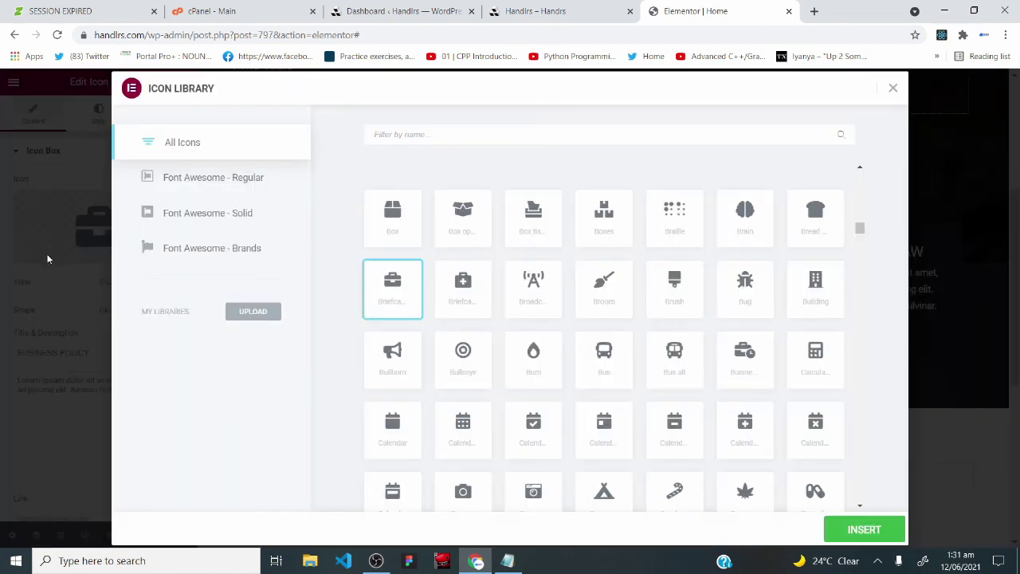
{"action": "scroll", "coordinate": [510, 344], "scroll_direction": "down", "scroll_amount": 4}
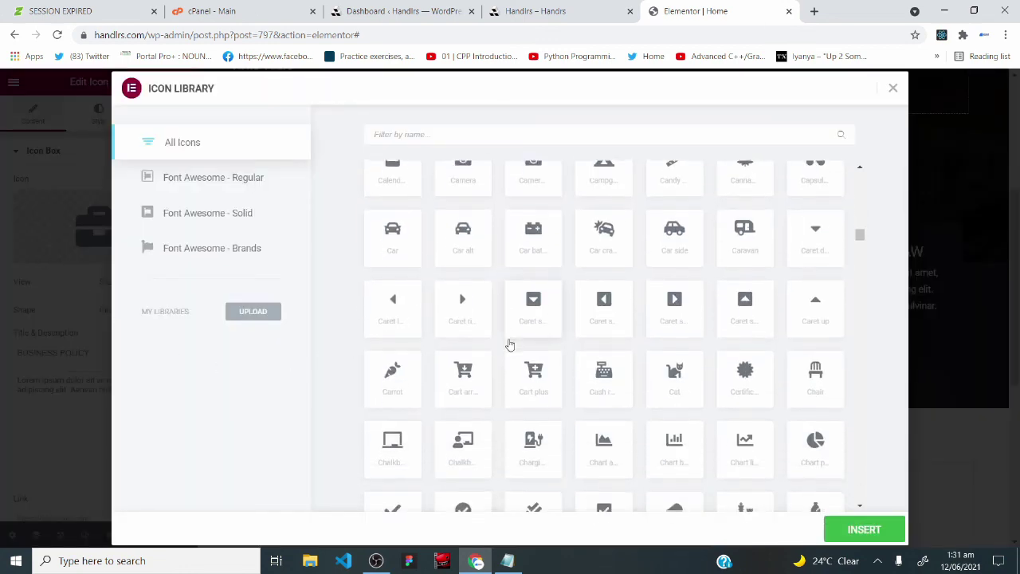
{"action": "scroll", "coordinate": [510, 344], "scroll_direction": "down", "scroll_amount": 8}
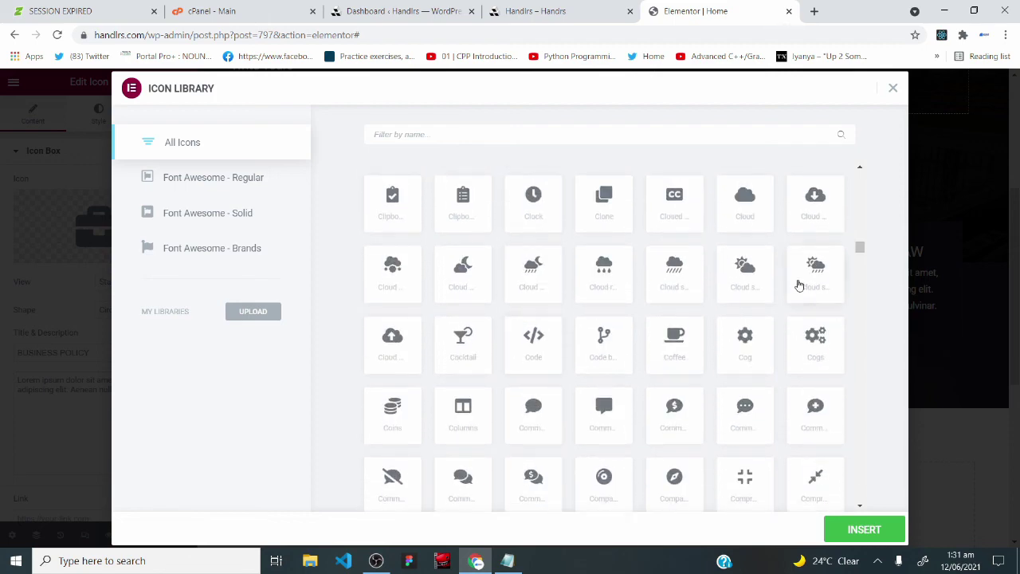
{"action": "left_click", "coordinate": [892, 89]}
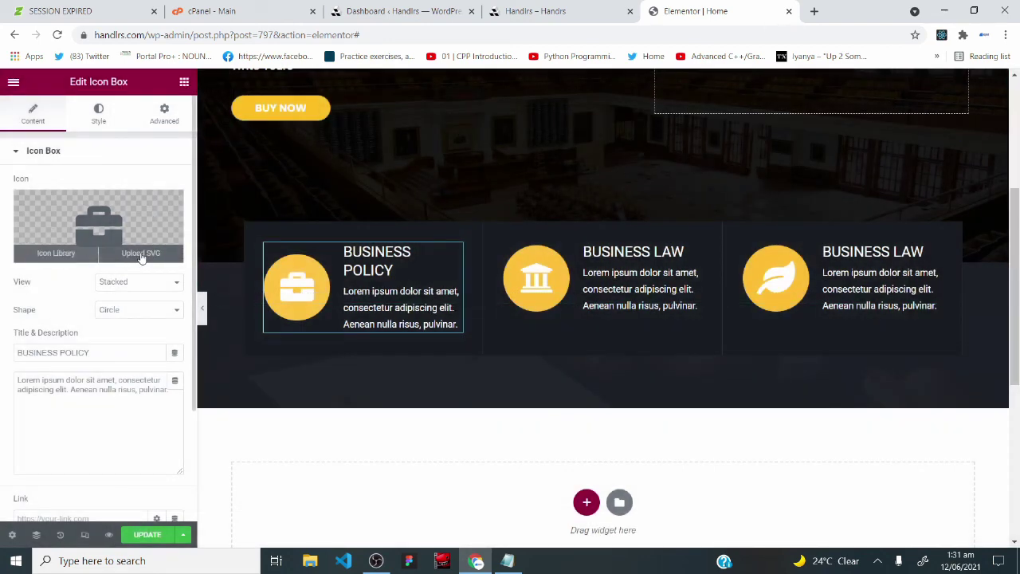
- Enable unfiltered file uploads via Upload SVG, then cancel the file upload
{"action": "left_click", "coordinate": [130, 257]}
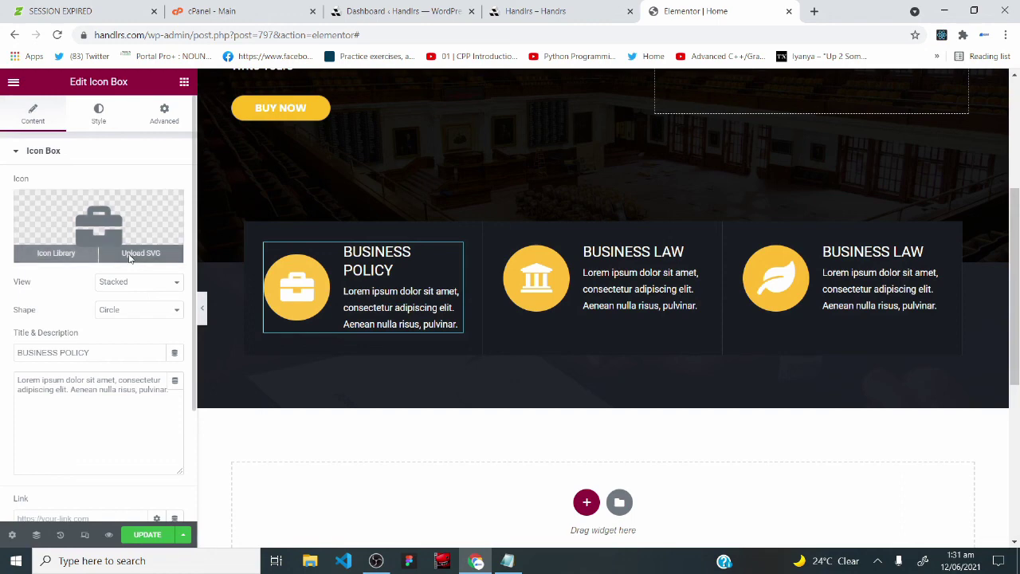
{"action": "left_click", "coordinate": [565, 359]}
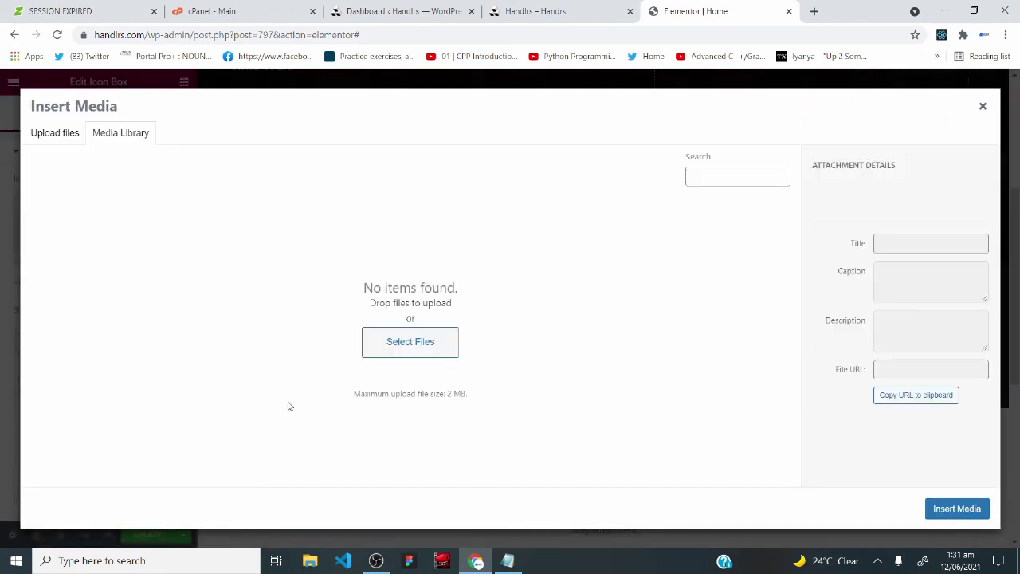
{"action": "left_click", "coordinate": [49, 135]}
{"action": "left_click", "coordinate": [508, 319]}
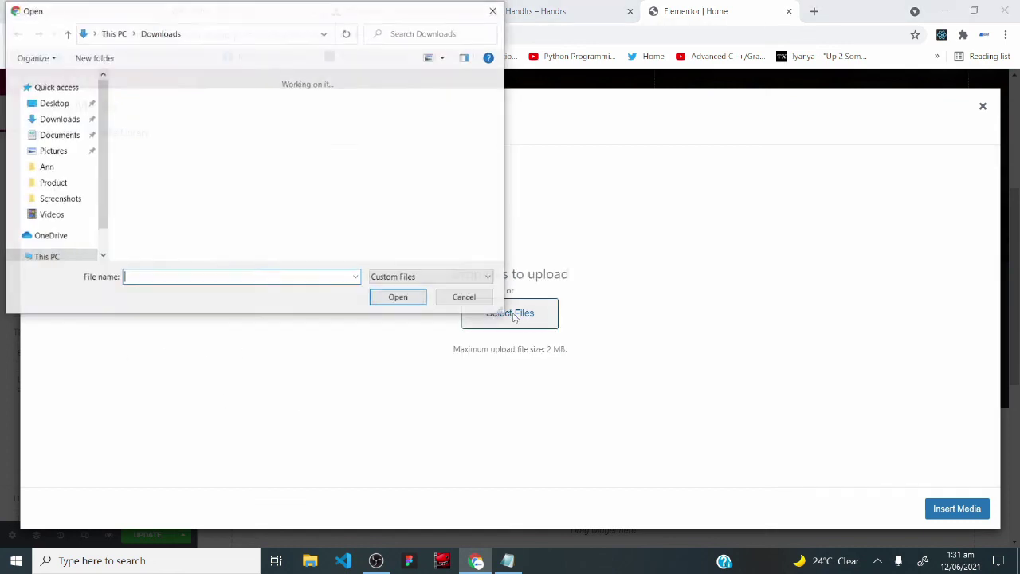
{"action": "left_click", "coordinate": [494, 10]}
{"action": "key", "text": "Escape"}
- Select all of the Business Policy description text
{"action": "left_click_drag", "start_coordinate": [343, 291], "coordinate": [461, 333]}
{"action": "left_click", "coordinate": [137, 393]}
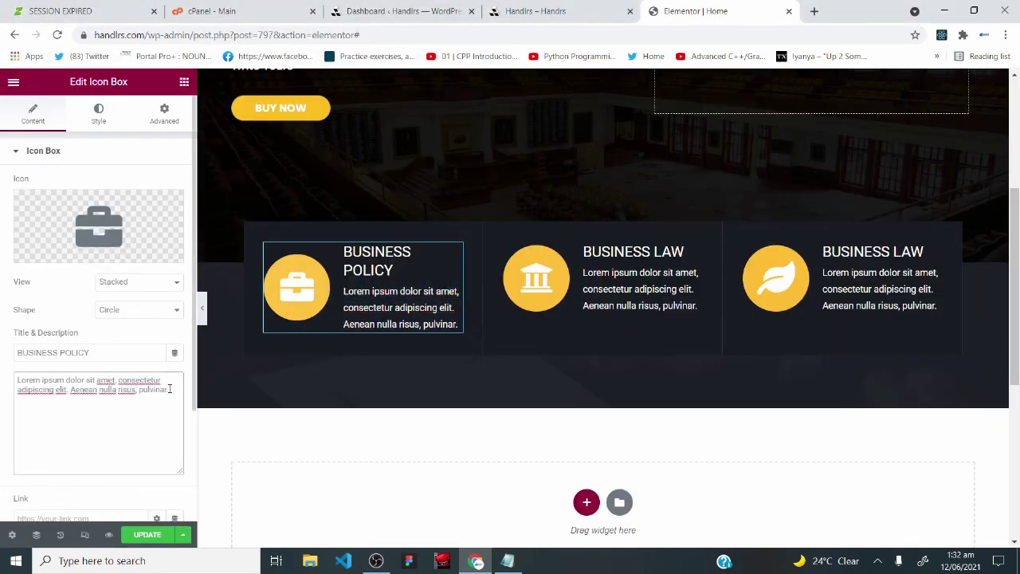
{"action": "key", "text": "ctrl+a"}
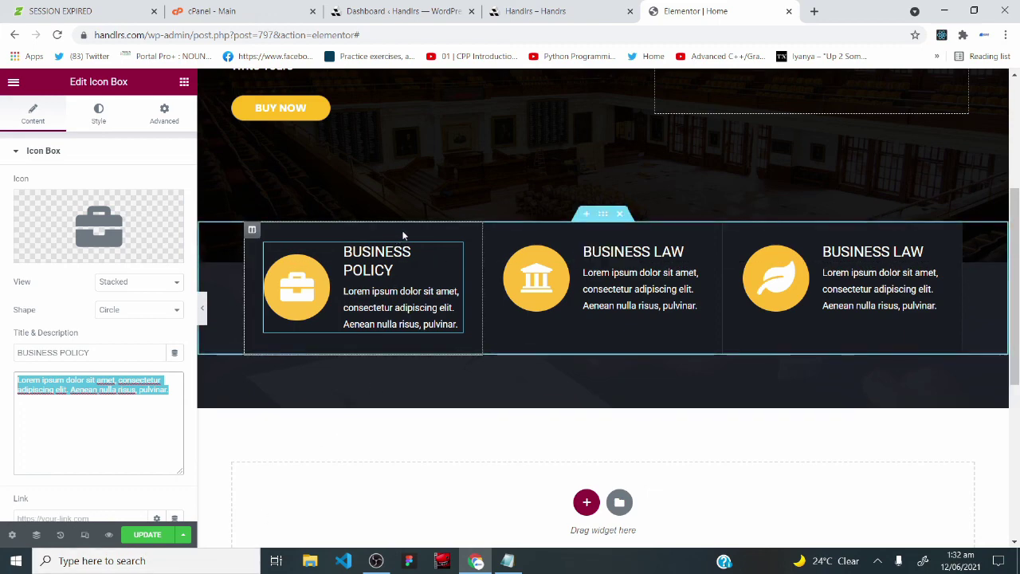
- Set the Business Policy box's entrance animation to Flash under Advanced > Motion Effects
{"action": "left_click", "coordinate": [164, 111]}
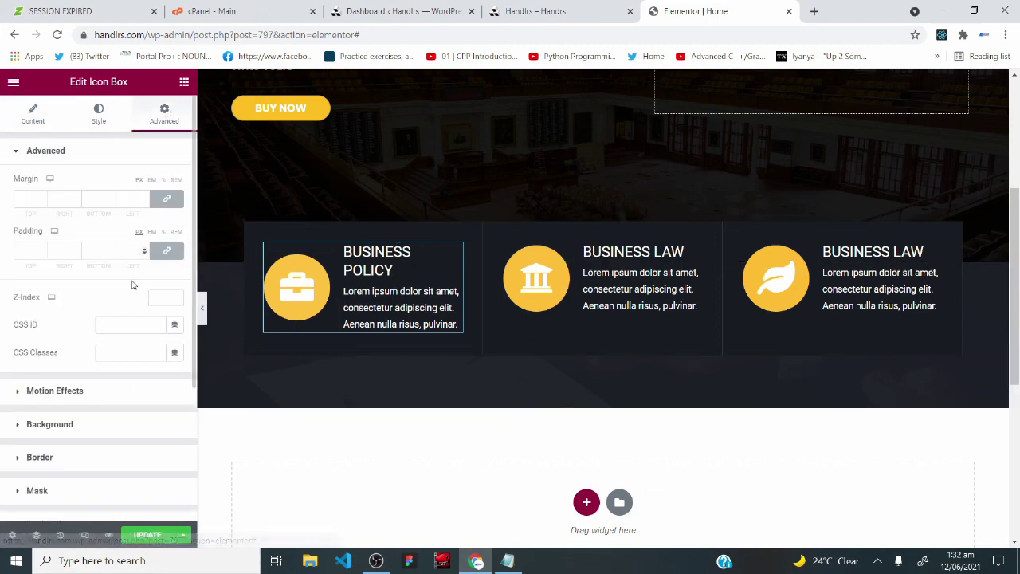
{"action": "scroll", "coordinate": [102, 373], "scroll_direction": "down", "scroll_amount": 2}
{"action": "left_click", "coordinate": [70, 231]}
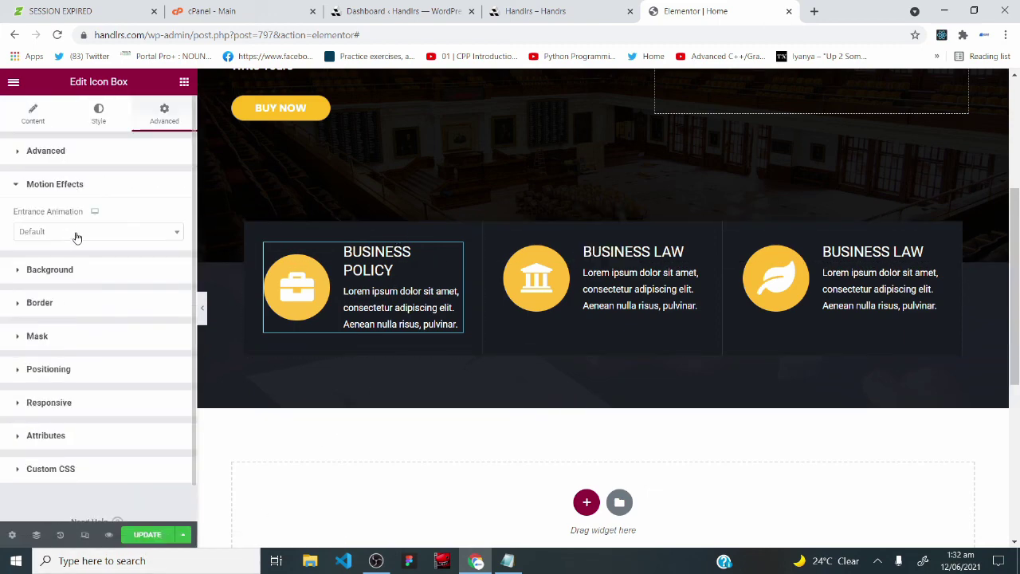
{"action": "left_click", "coordinate": [77, 233]}
{"action": "left_click", "coordinate": [89, 317]}
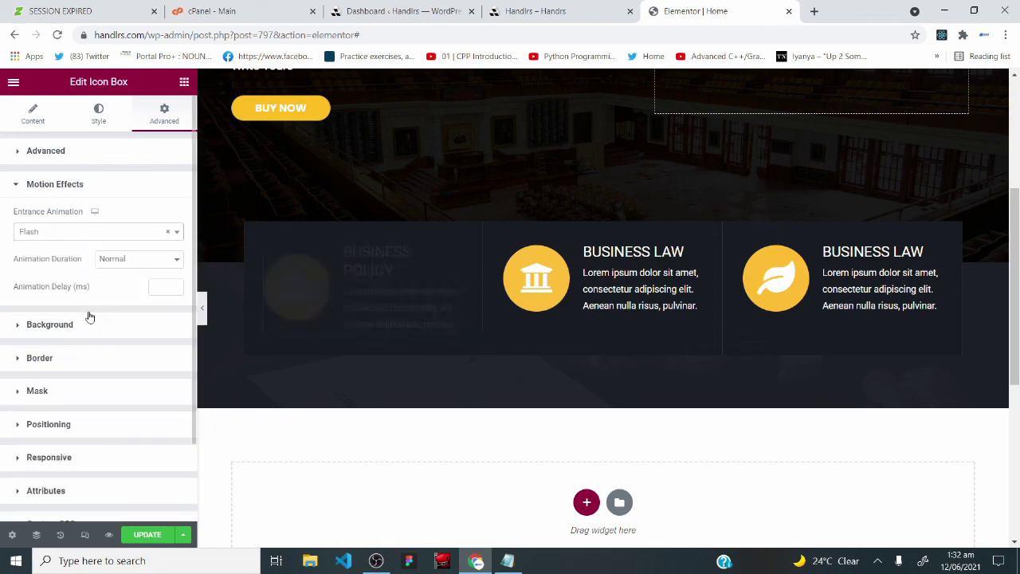
- Reload and scroll through the live Handlrs homepage, then return to the Elementor editor tab
{"action": "left_click", "coordinate": [572, 10]}
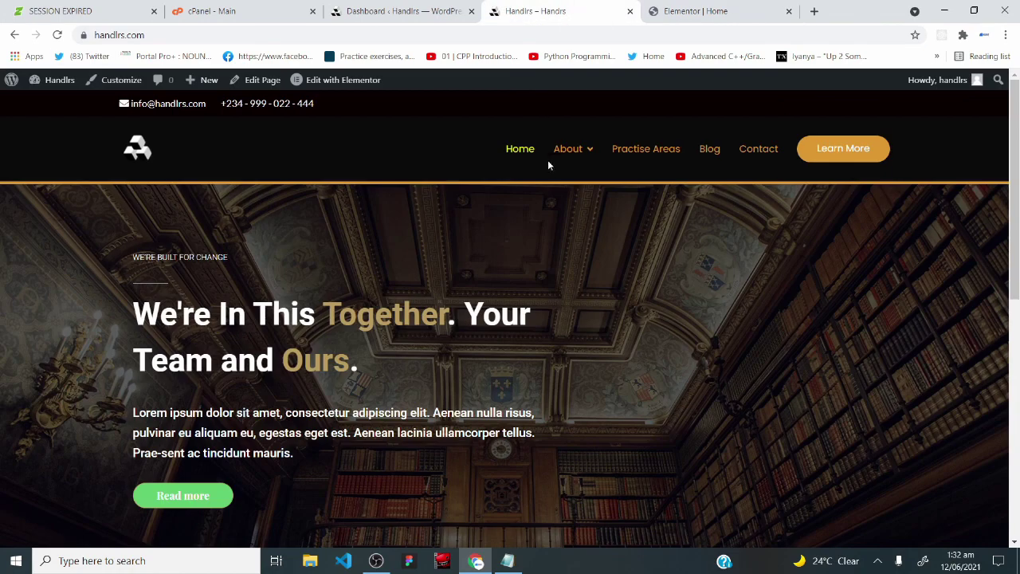
{"action": "left_click", "coordinate": [58, 35]}
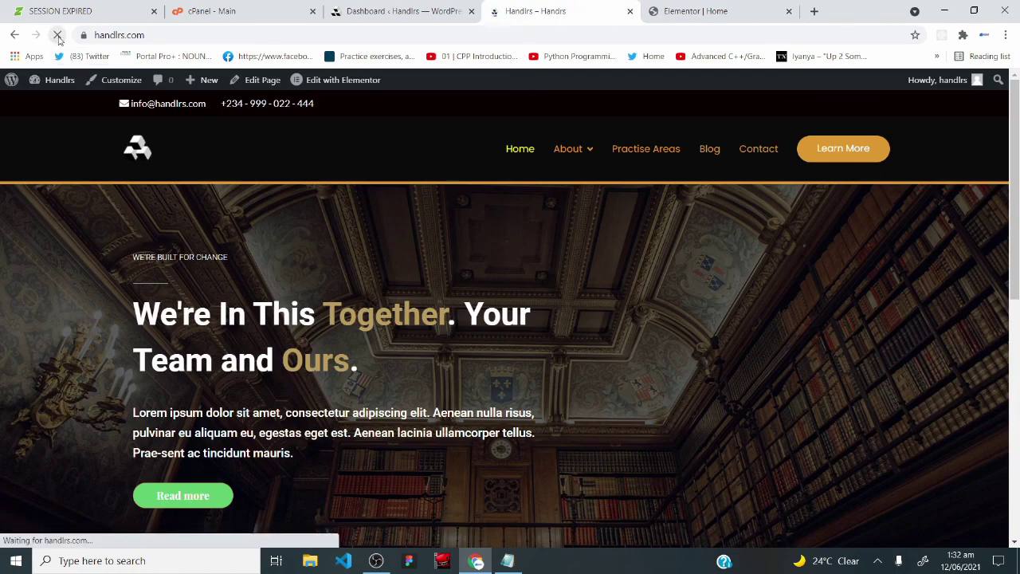
{"action": "scroll", "coordinate": [510, 319], "scroll_direction": "down", "scroll_amount": 5}
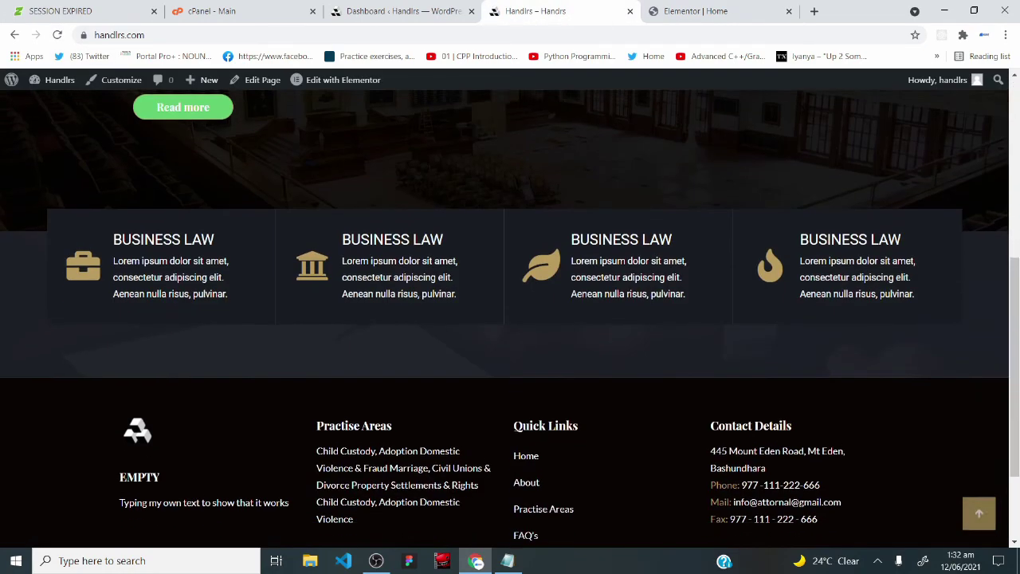
{"action": "scroll", "coordinate": [510, 318], "scroll_direction": "up", "scroll_amount": 3}
{"action": "scroll", "coordinate": [510, 319], "scroll_direction": "down", "scroll_amount": 3}
{"action": "scroll", "coordinate": [122, 264], "scroll_direction": "up", "scroll_amount": 5}
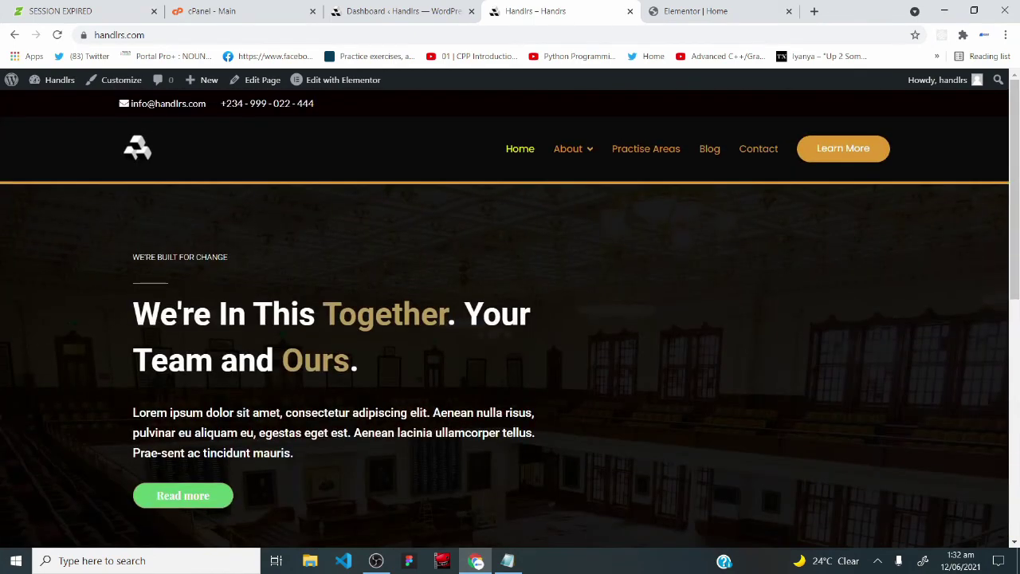
{"action": "scroll", "coordinate": [122, 264], "scroll_direction": "down", "scroll_amount": 3}
{"action": "scroll", "coordinate": [510, 319], "scroll_direction": "up", "scroll_amount": 2}
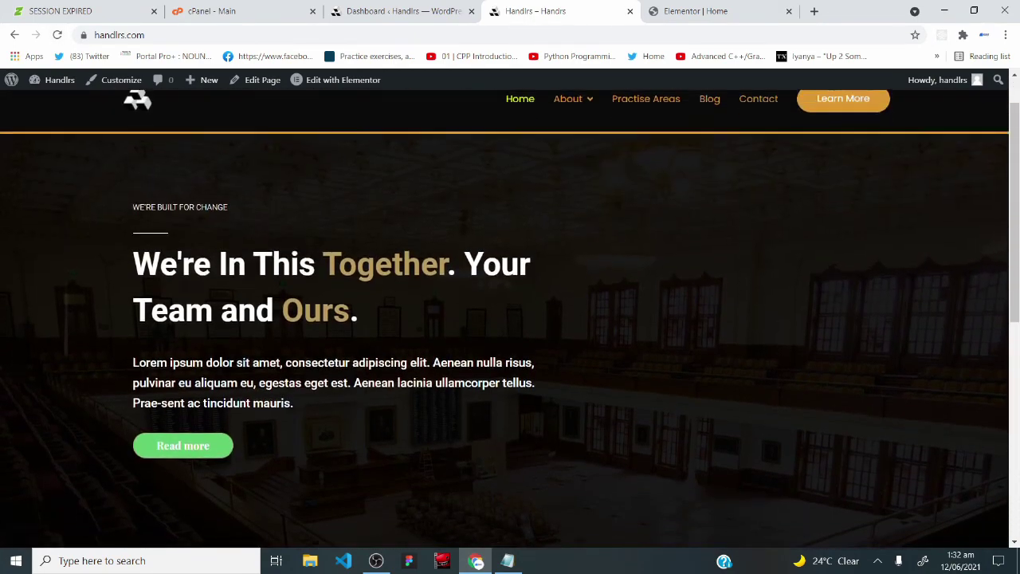
{"action": "scroll", "coordinate": [510, 319], "scroll_direction": "down", "scroll_amount": 1}
{"action": "key", "text": "ctrl+shift+Tab"}
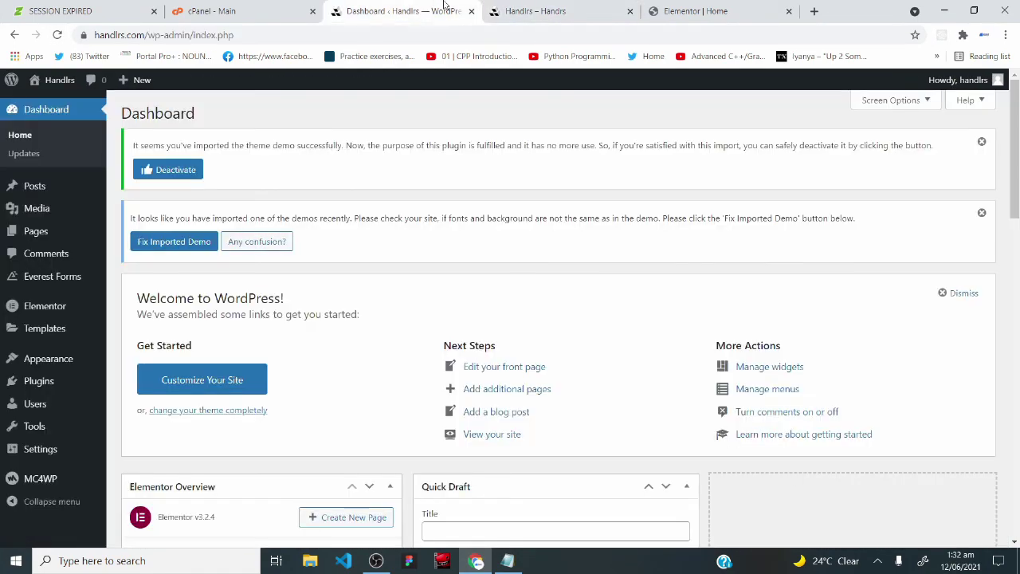
{"action": "key", "text": "ctrl+Tab"}
{"action": "key", "text": "ctrl+Tab"}
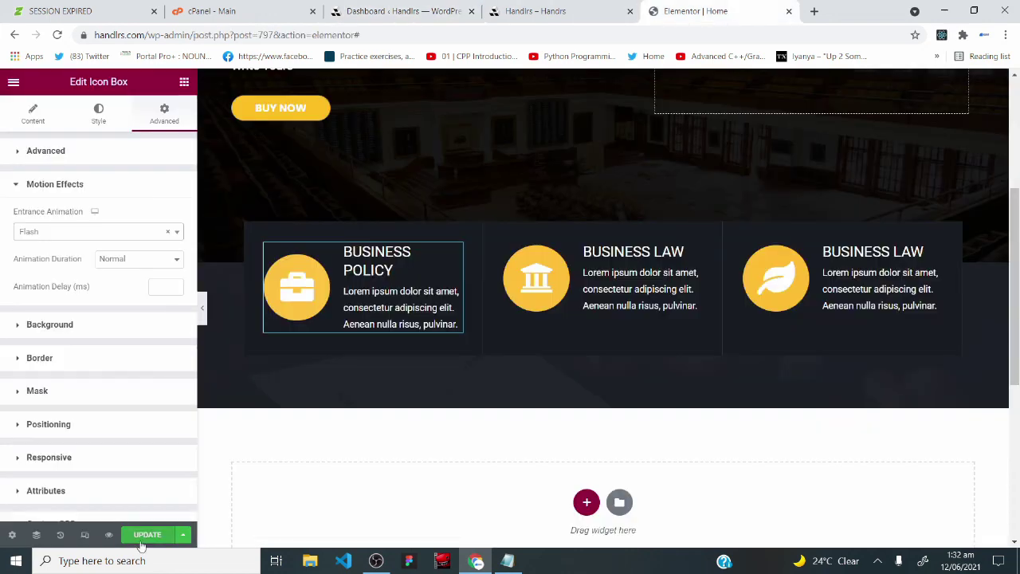
- Update the Home page and reload the live Handlrs site to confirm the published changes
{"action": "left_click", "coordinate": [141, 543]}
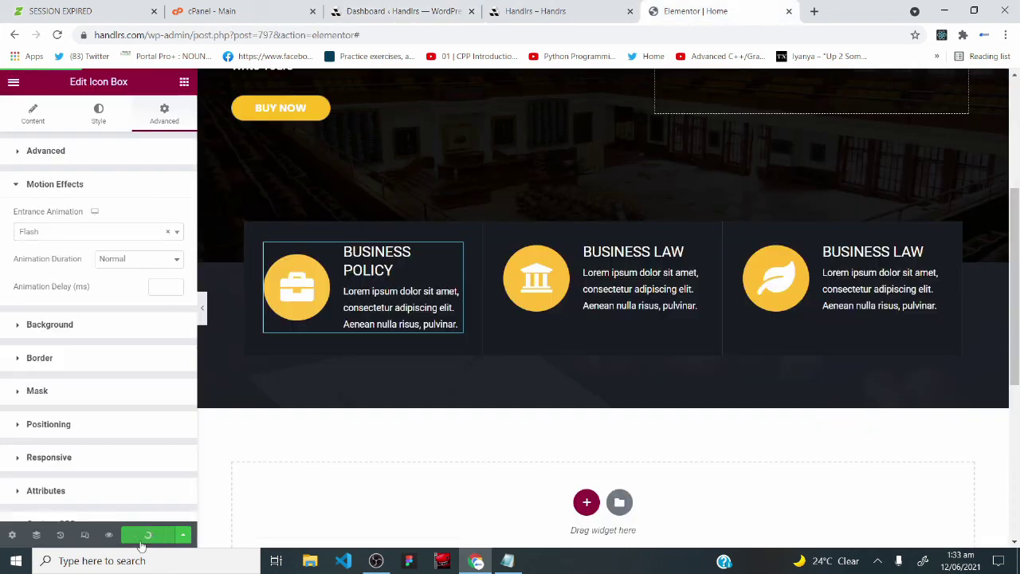
{"action": "left_click", "coordinate": [540, 10]}
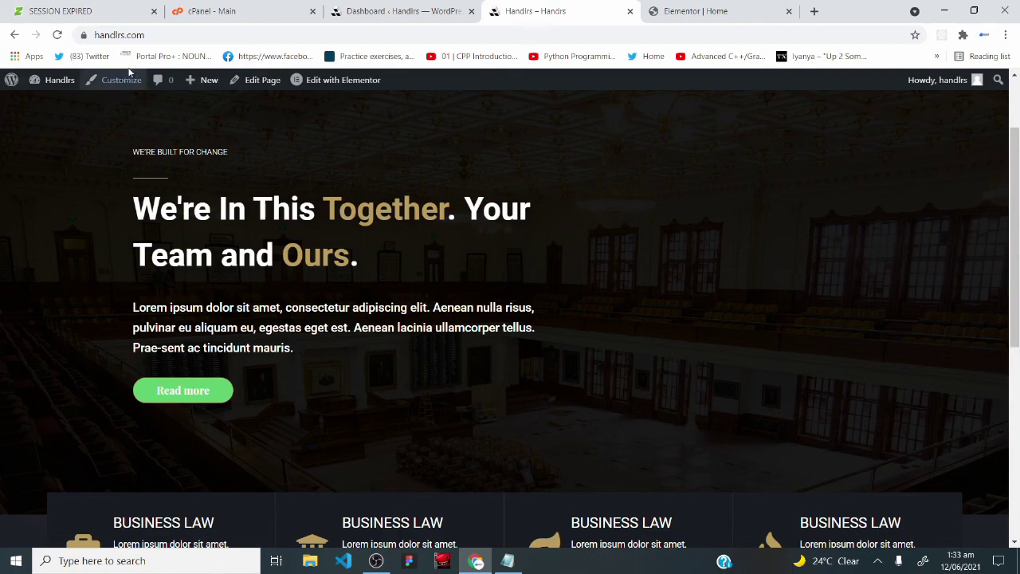
{"action": "left_click", "coordinate": [58, 34]}
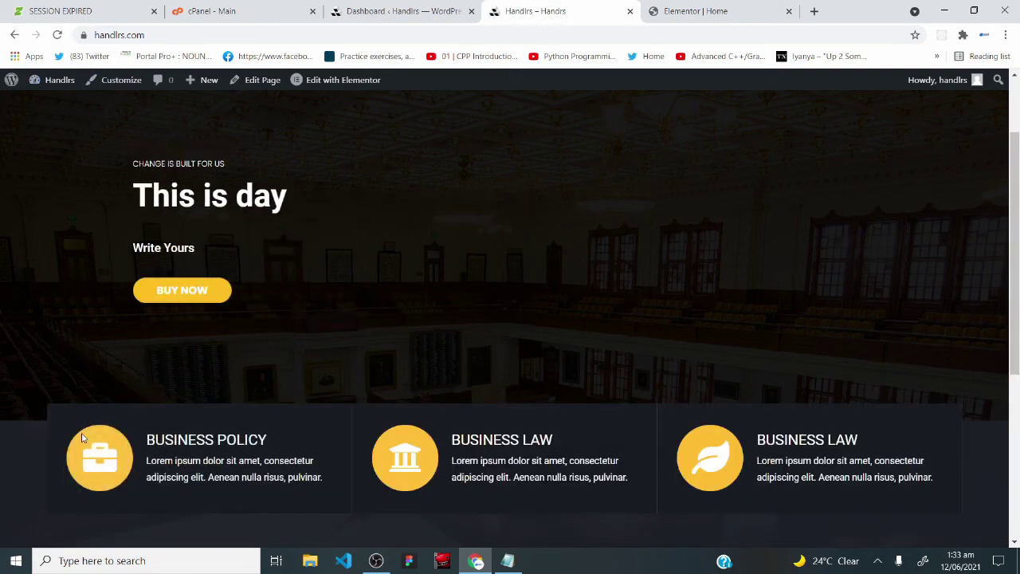
{"action": "scroll", "coordinate": [81, 437], "scroll_direction": "up", "scroll_amount": 2}
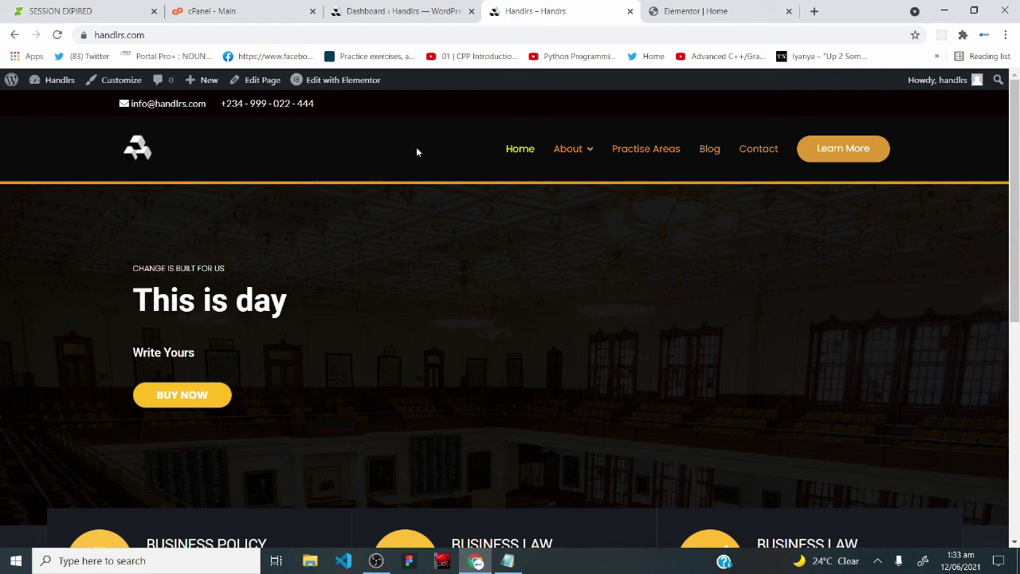
{"action": "left_click", "coordinate": [413, 9]}
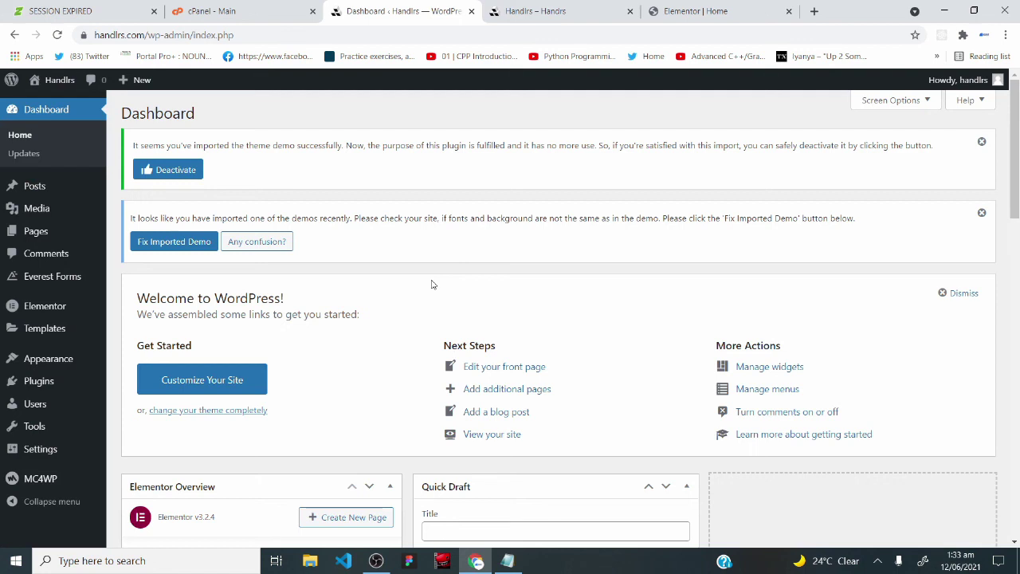
{"action": "mouse_move", "coordinate": [42, 239]}
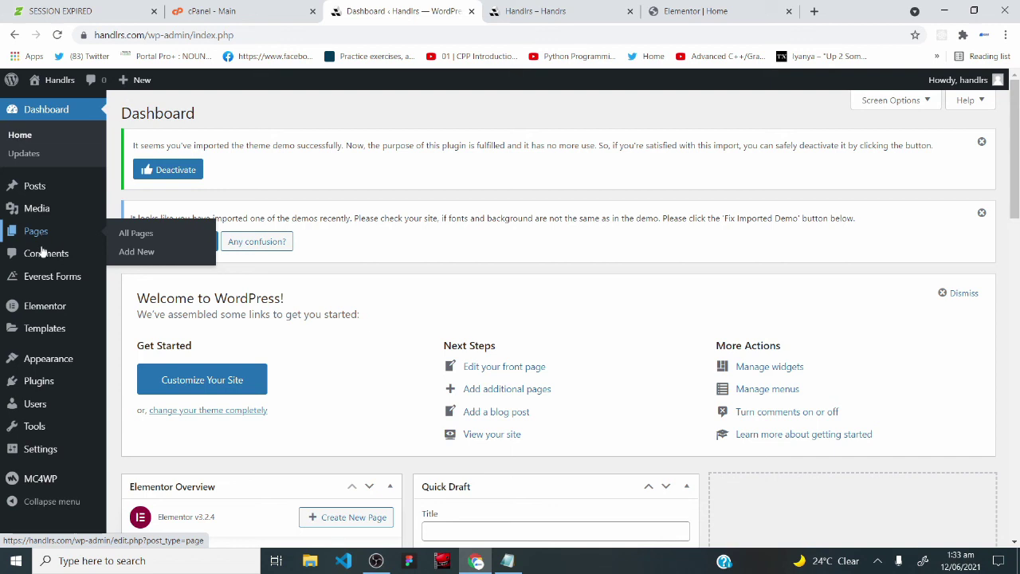
{"action": "mouse_move", "coordinate": [48, 280]}
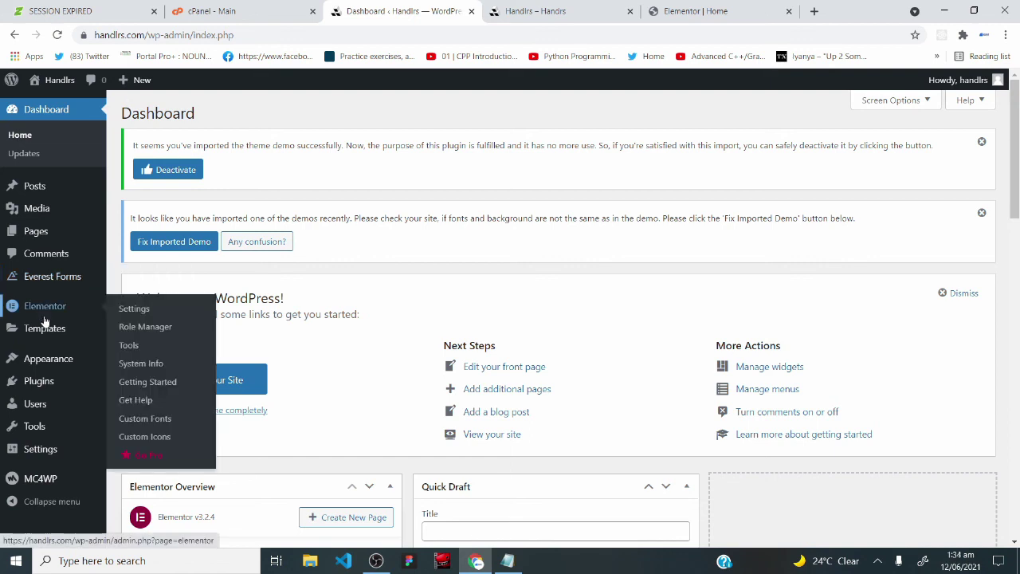
{"action": "mouse_move", "coordinate": [44, 385]}
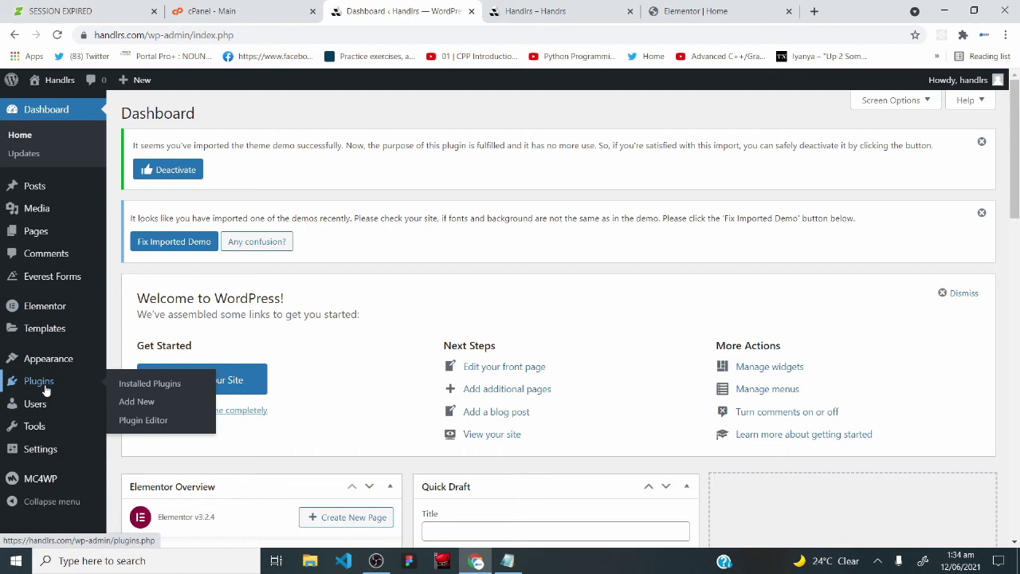
{"action": "mouse_move", "coordinate": [53, 366]}
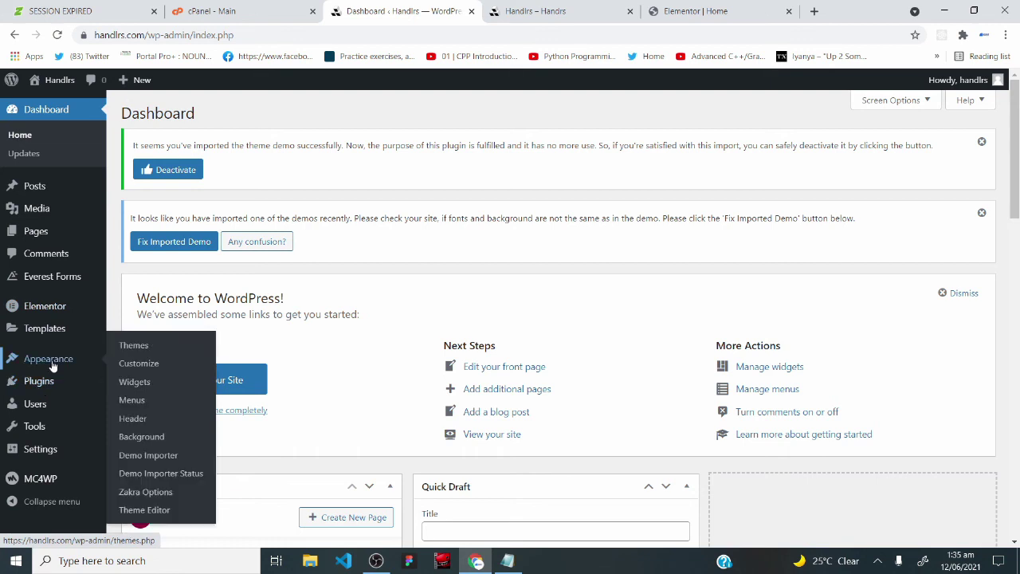